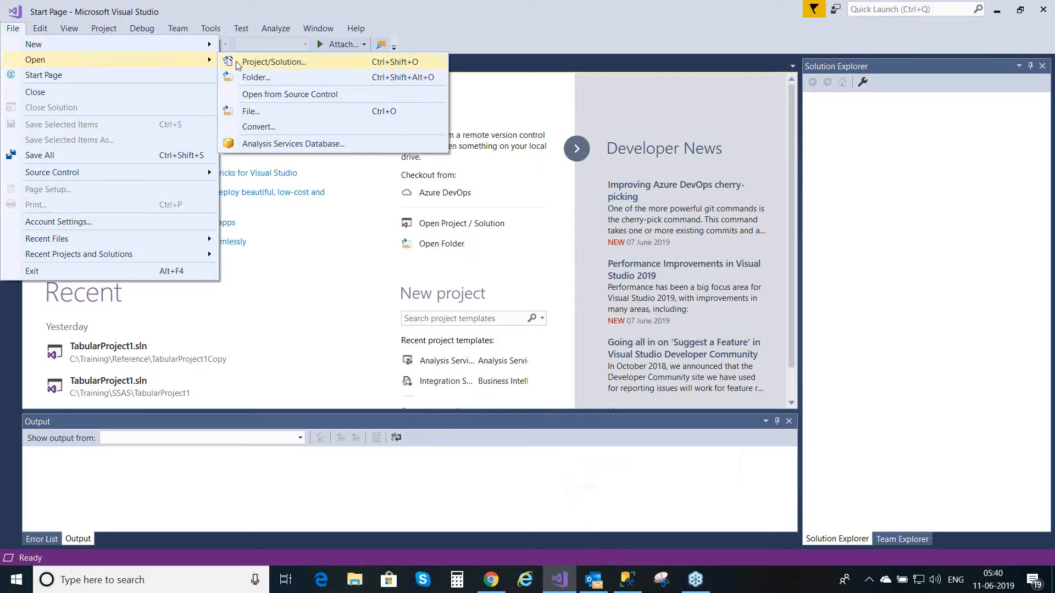
# Step: Open the solution TabularProject1.sln from the Training\SSAS\TabularProject1 folder
pyautogui.click(244, 63)
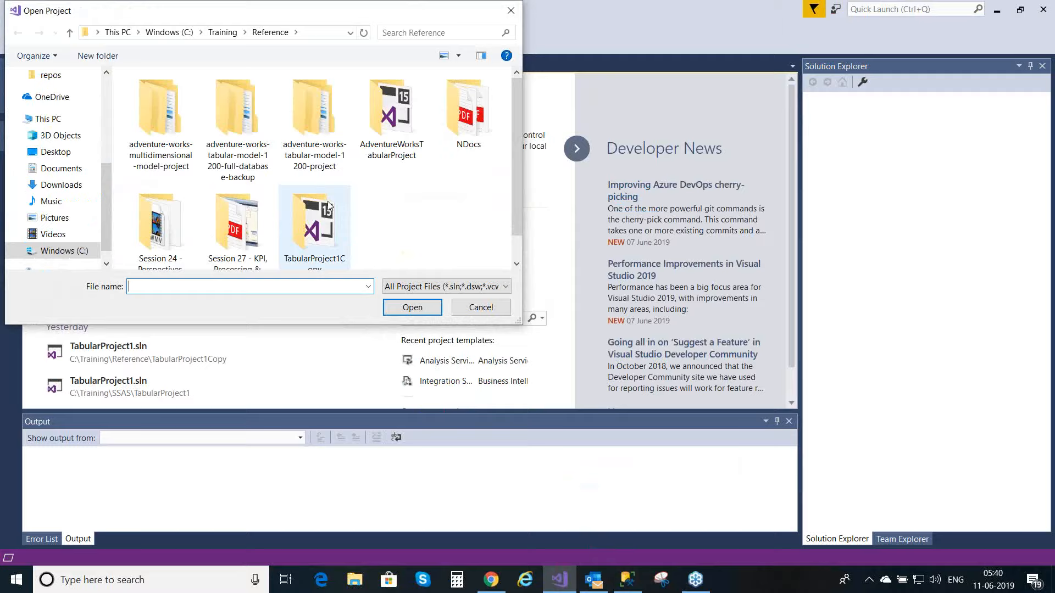
pyautogui.click(219, 34)
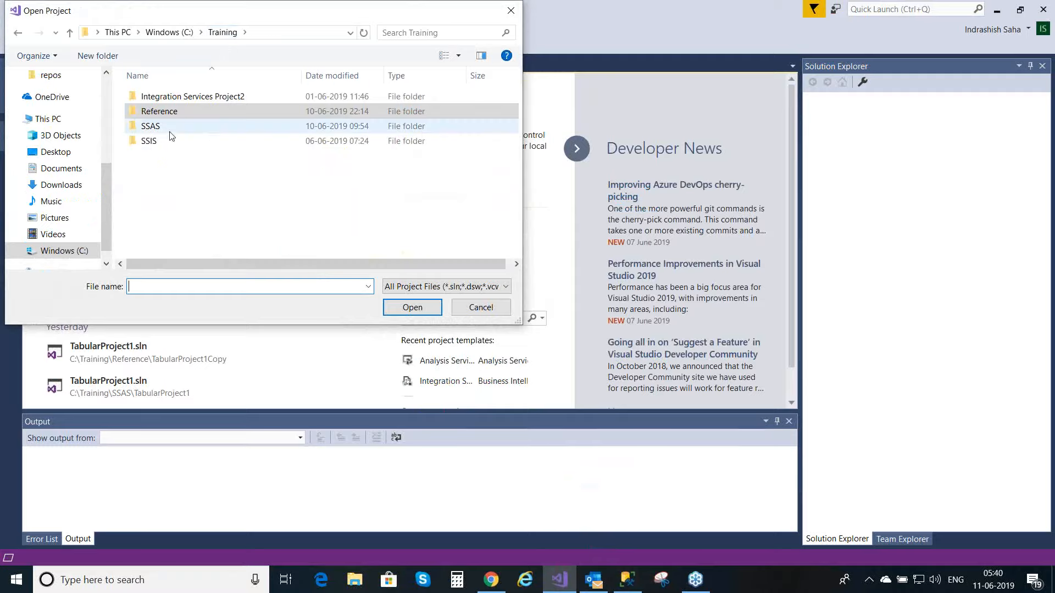
pyautogui.doubleClick(159, 127)
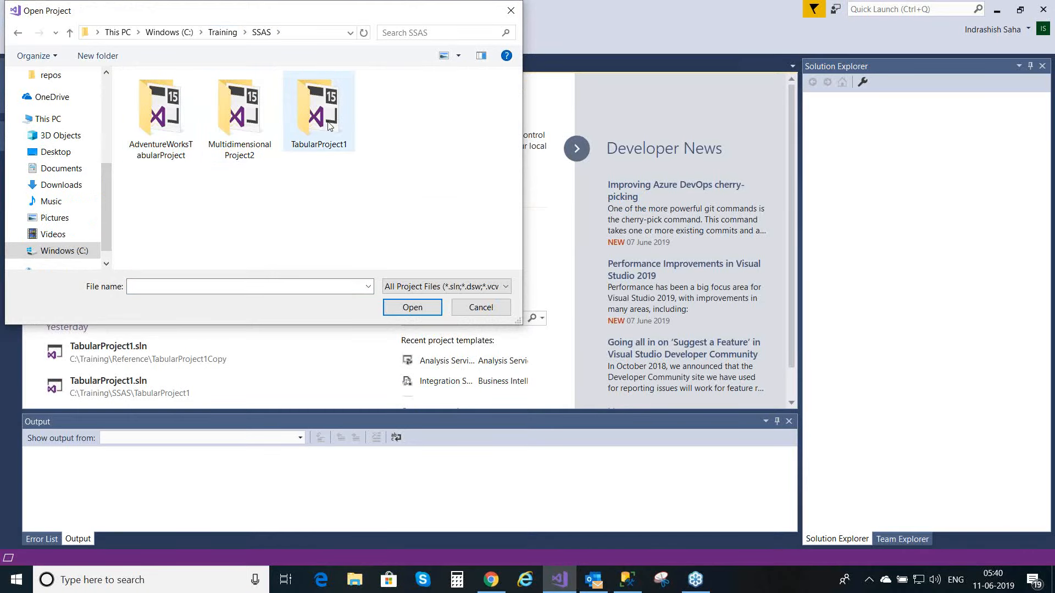
pyautogui.doubleClick(328, 127)
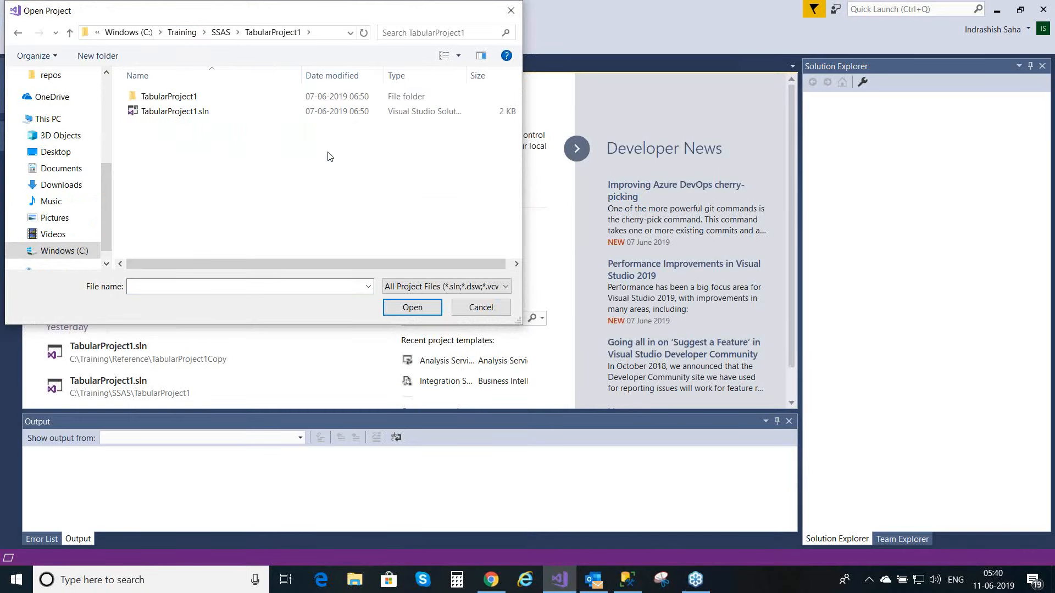
pyautogui.doubleClick(181, 112)
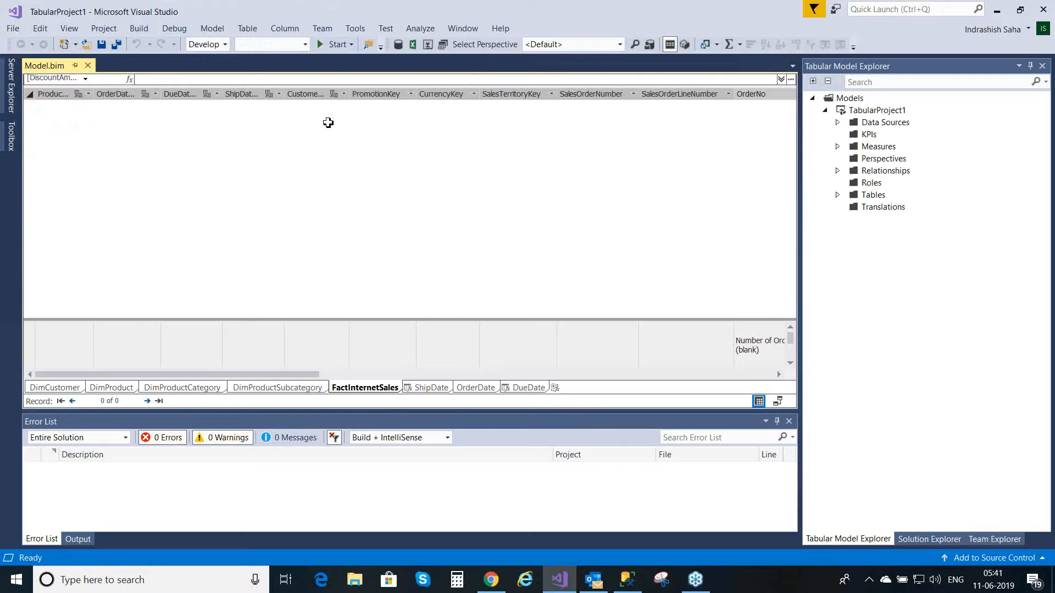
# Step: Switch the FactInternetSales table's partition definition to its SQL statement in the Partition Manager and accept it
pyautogui.click(280, 389)
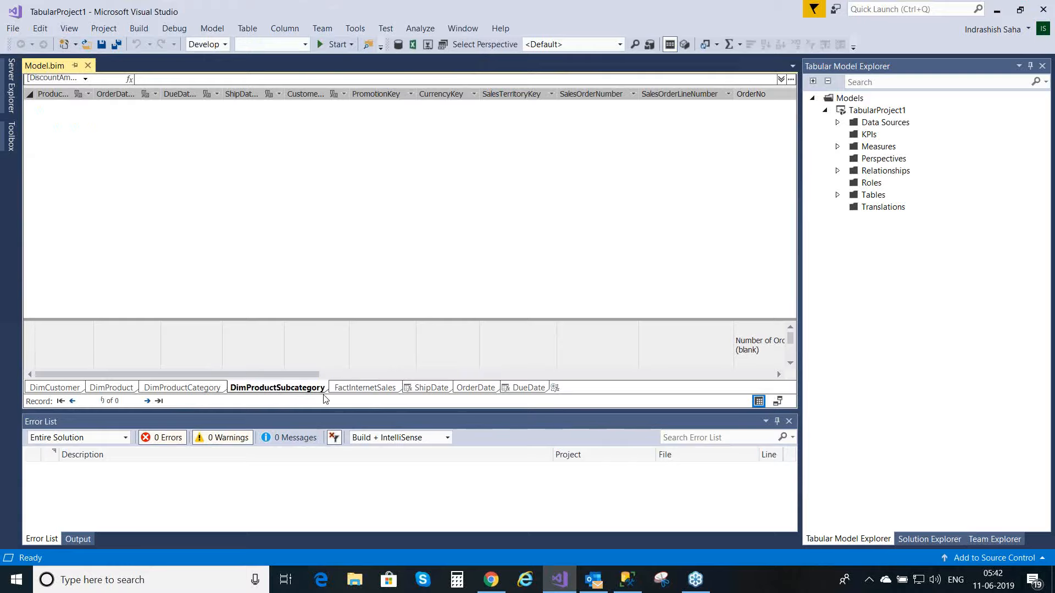
pyautogui.click(361, 388)
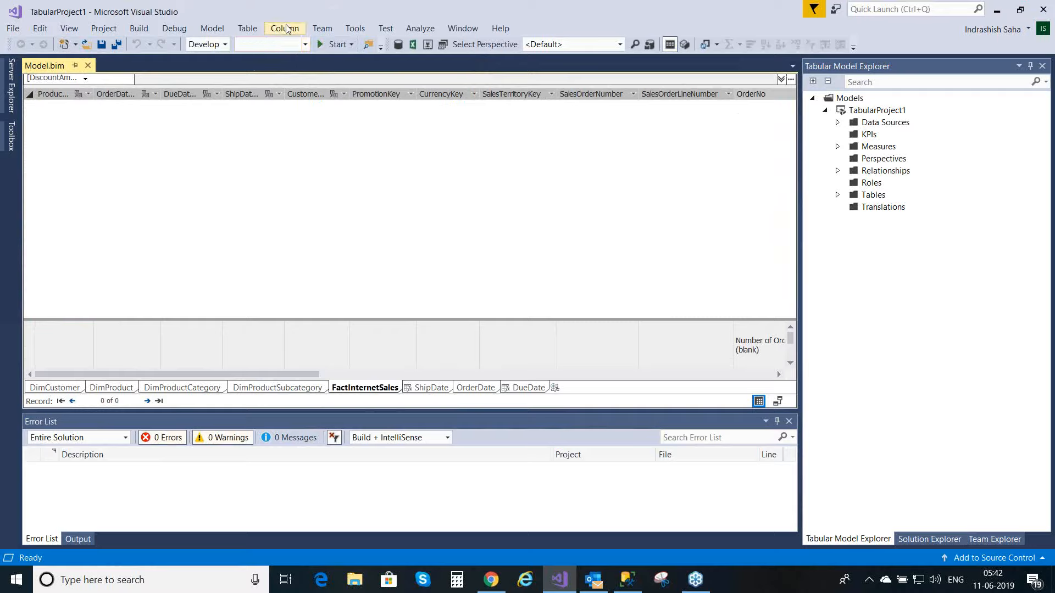
pyautogui.click(254, 32)
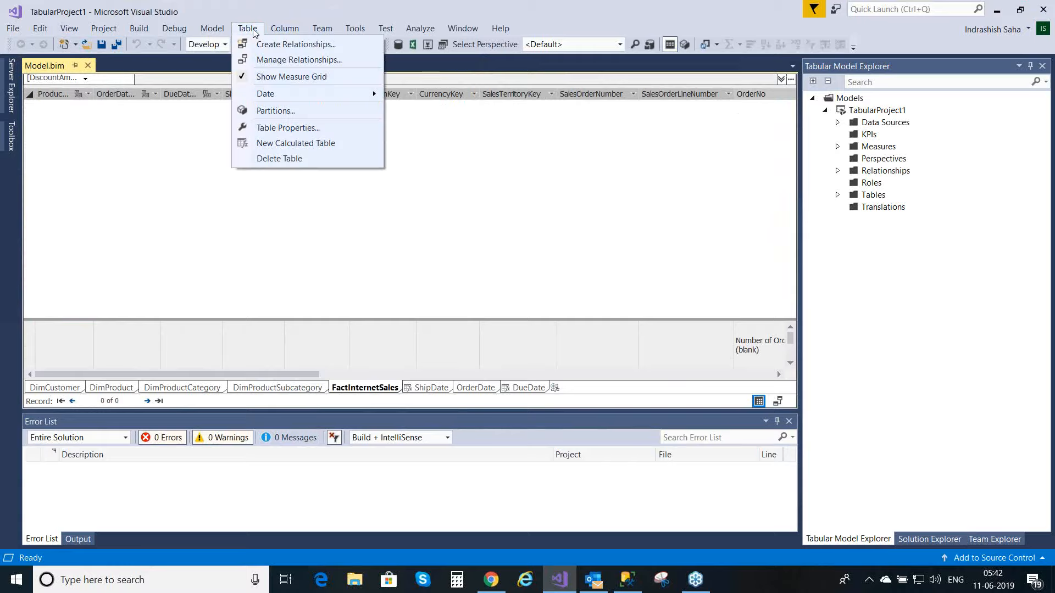
pyautogui.click(280, 112)
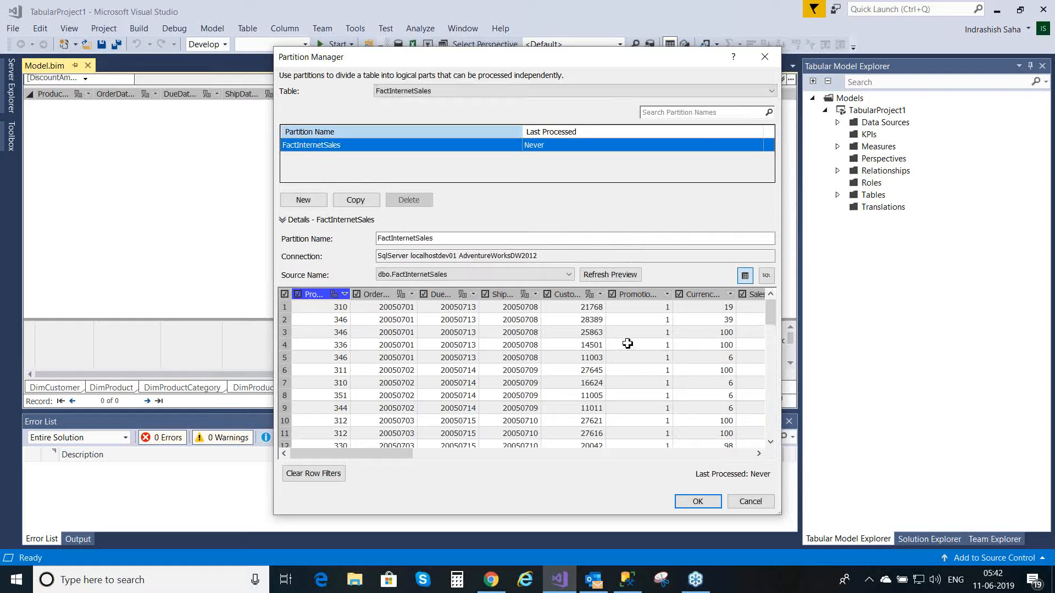
pyautogui.click(769, 279)
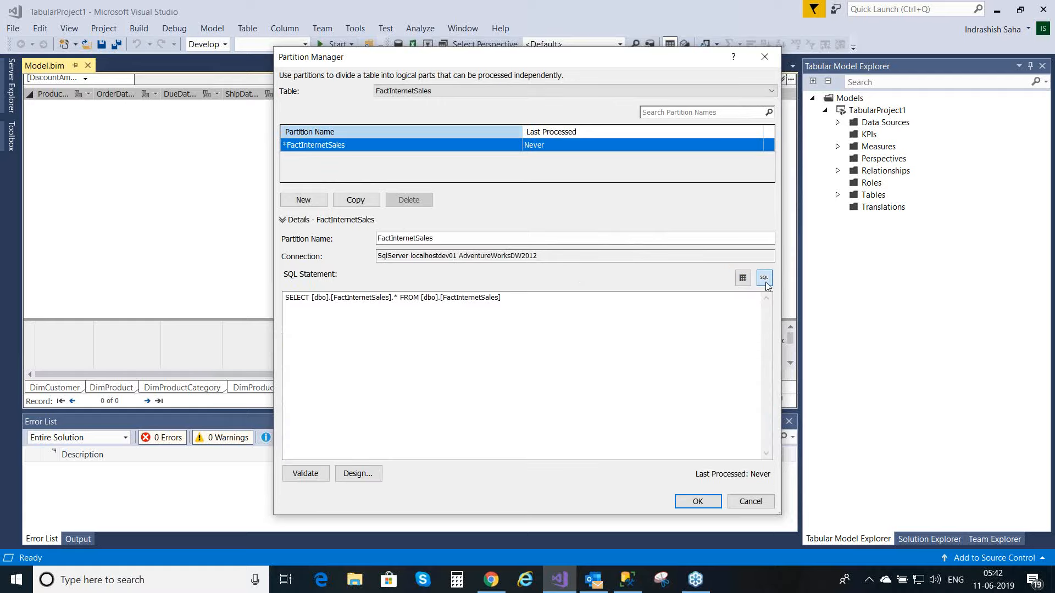
pyautogui.click(691, 510)
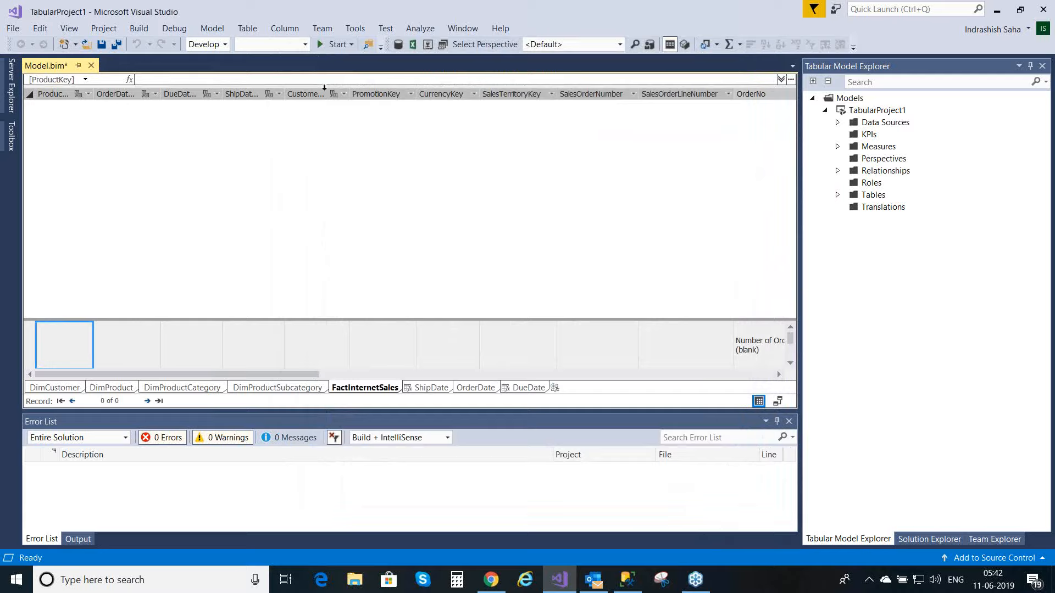
# Step: Process the FactInternetSales table to load its data, and dismiss the processing report
pyautogui.click(255, 33)
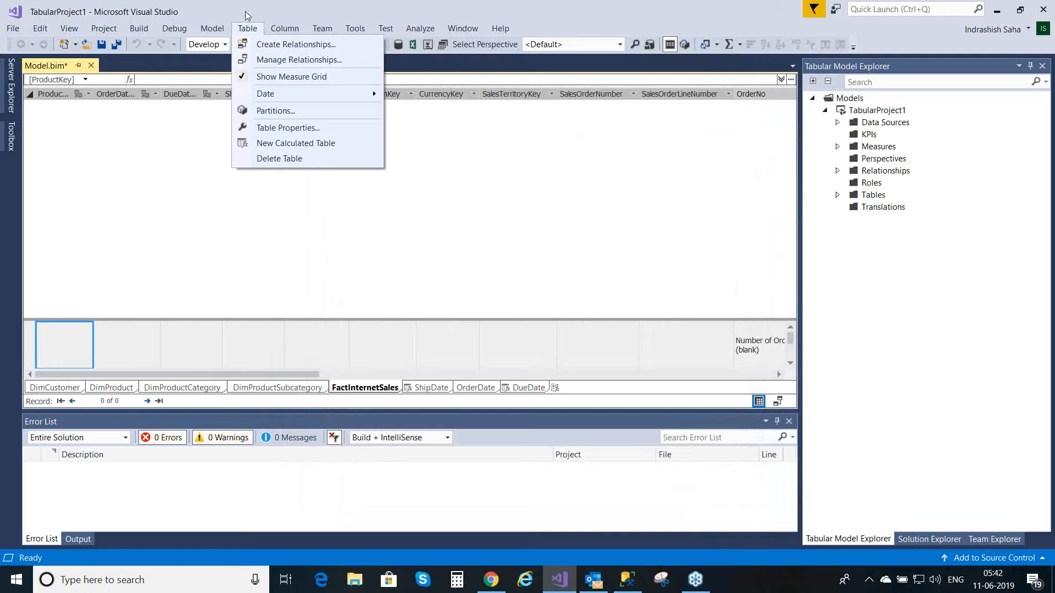
pyautogui.moveTo(212, 28)
pyautogui.moveTo(225, 80)
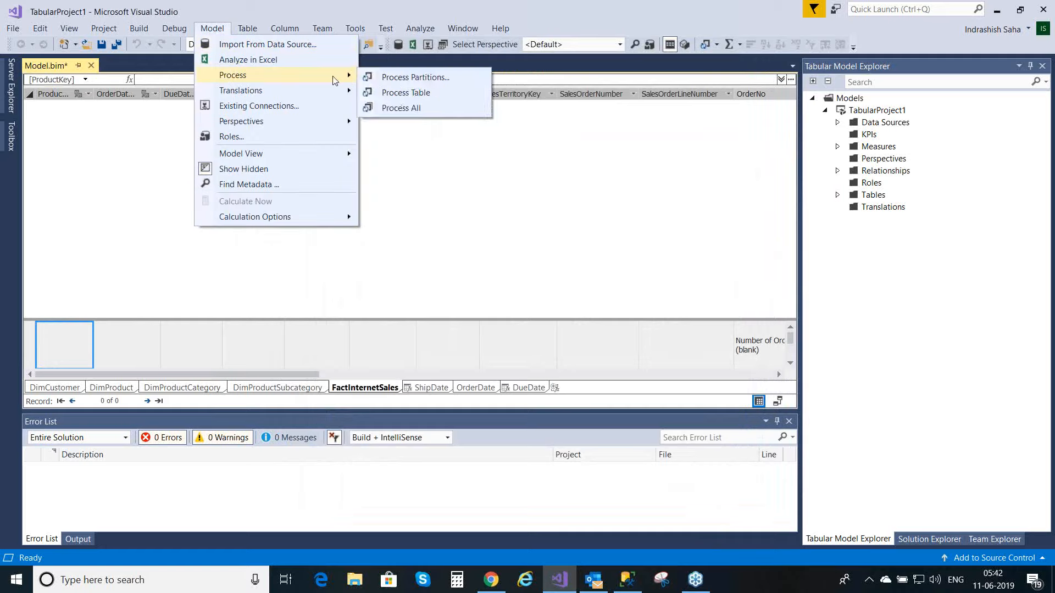
pyautogui.click(410, 93)
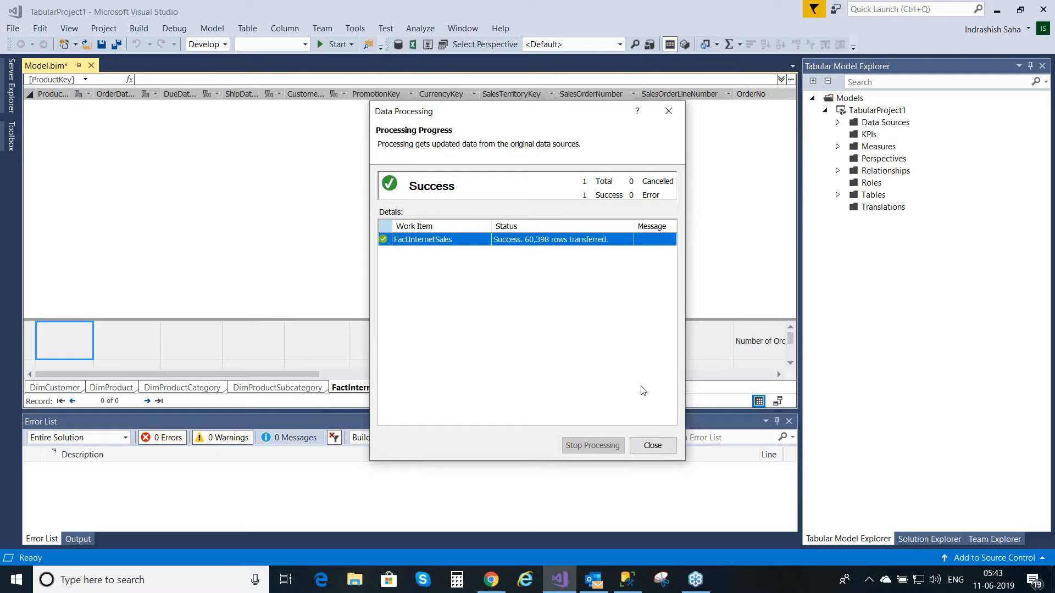
pyautogui.click(651, 445)
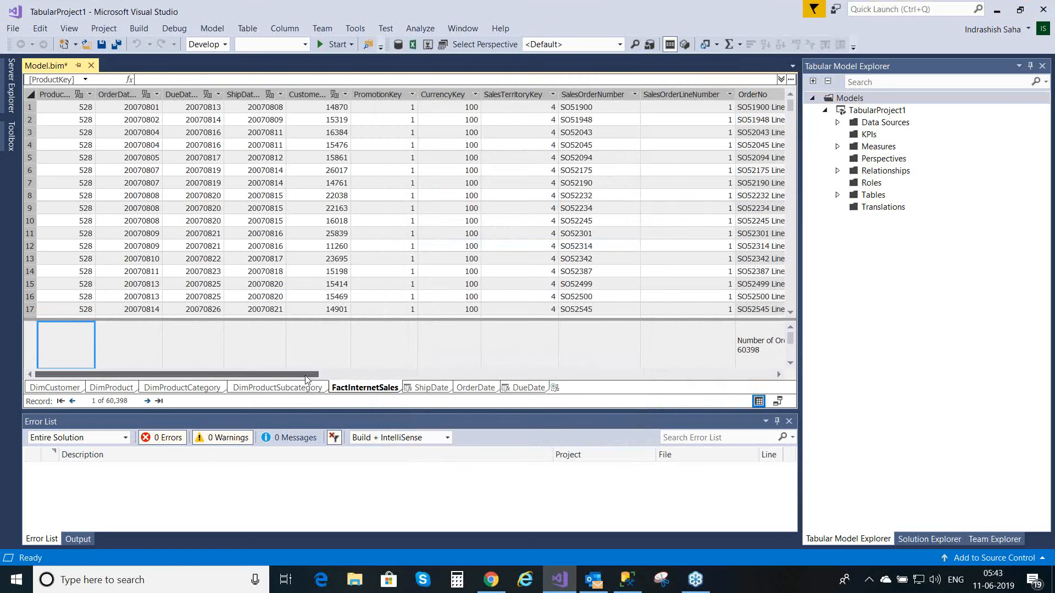
# Step: Start a measure named "Percent of Total Internet Sales Amount per Sub-Category :=" in the empty measure cell under the CustomerPONumber column of FactInternetSales
pyautogui.moveTo(308, 379); pyautogui.dragTo(684, 376)
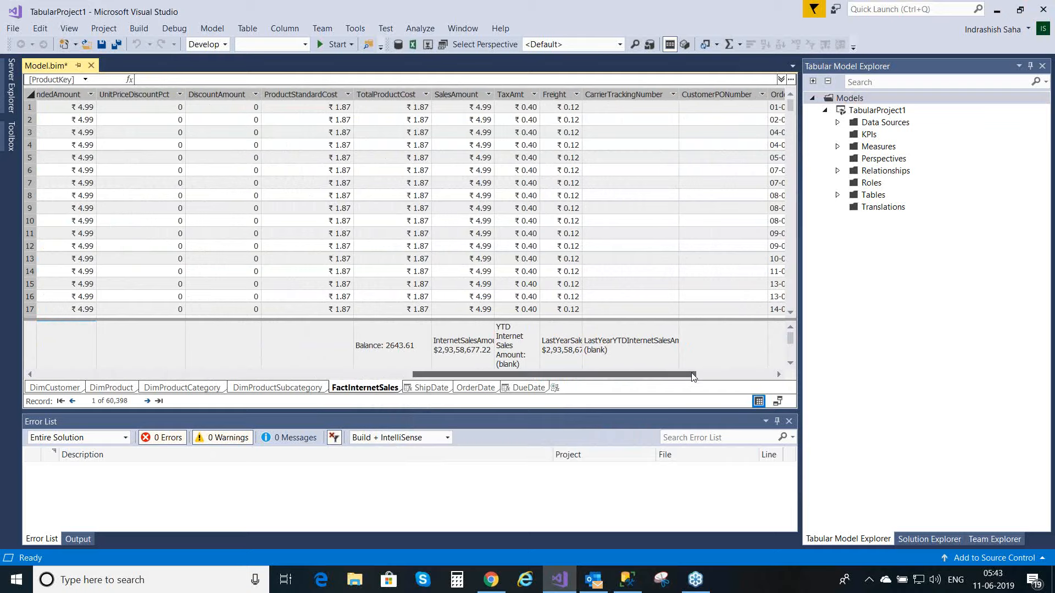
pyautogui.moveTo(694, 376); pyautogui.dragTo(777, 375)
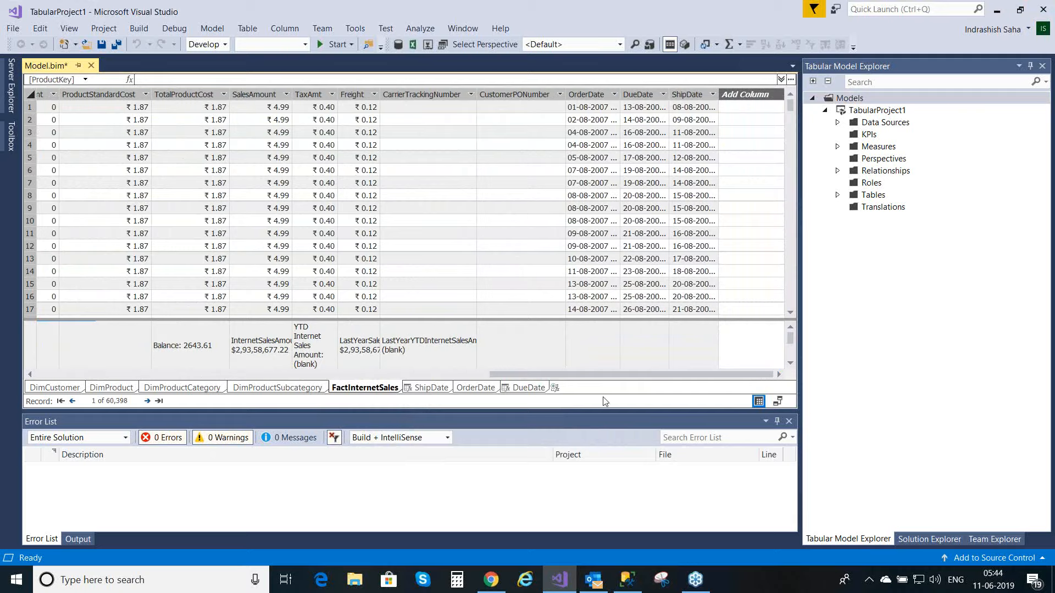
pyautogui.click(517, 350)
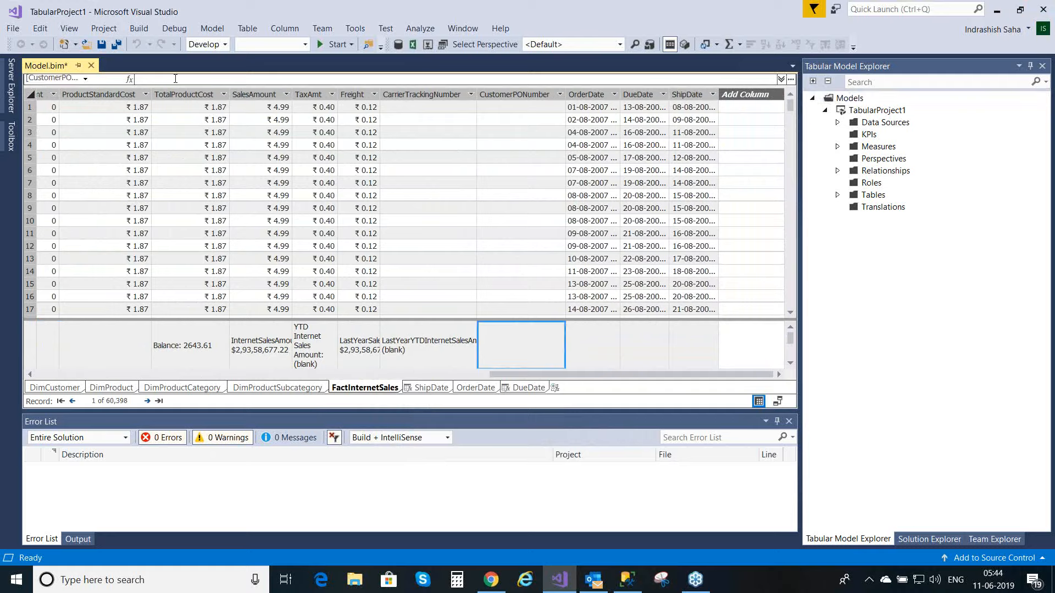
pyautogui.click(176, 79)
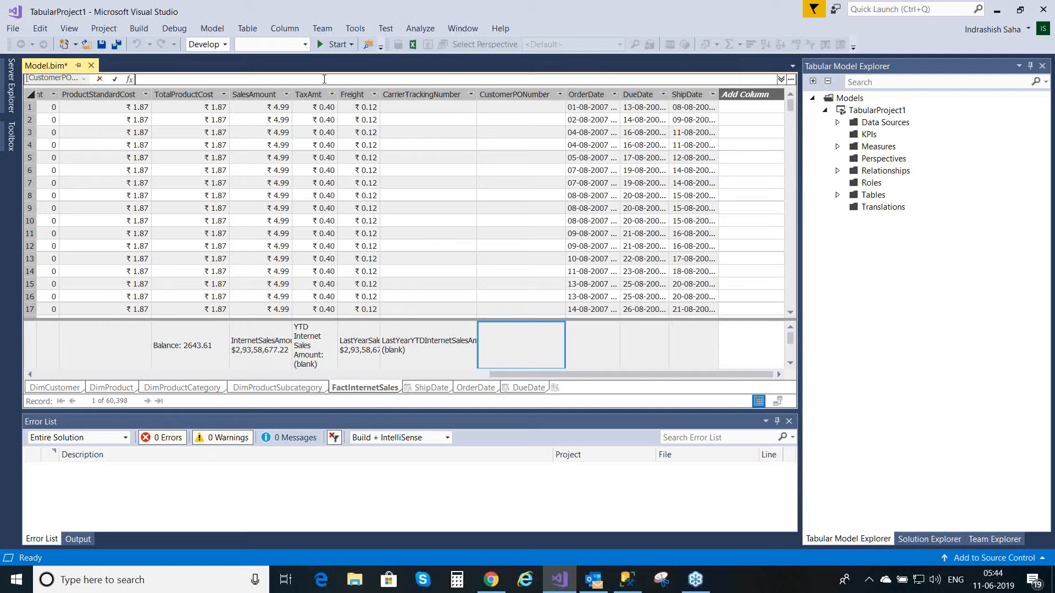
pyautogui.write('=')
pyautogui.press('BackSpace')
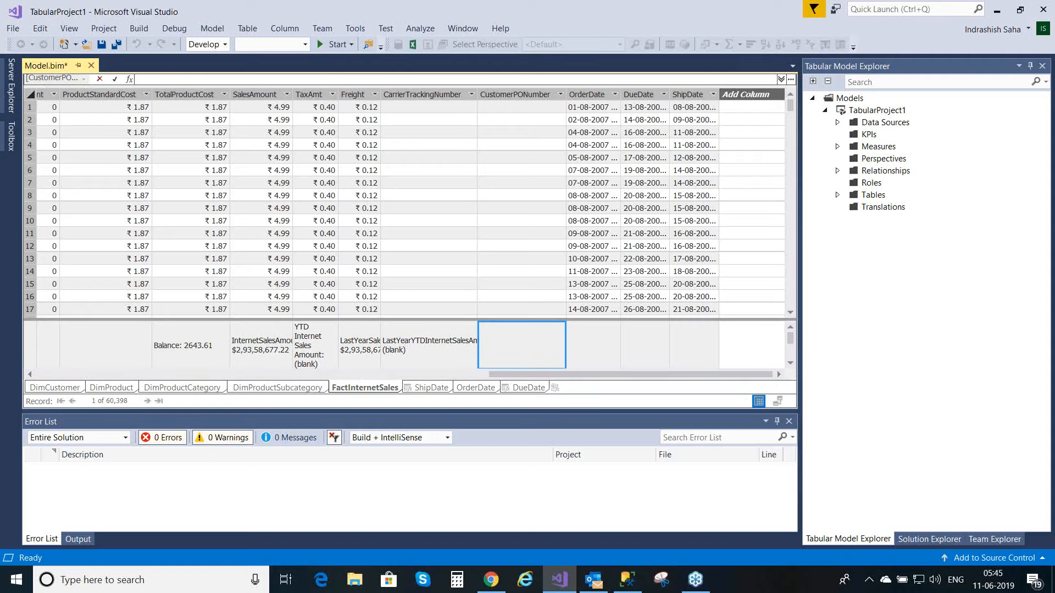
pyautogui.write('Percent')
pyautogui.write('of Total')
pyautogui.write('Internet Sales Amoun')
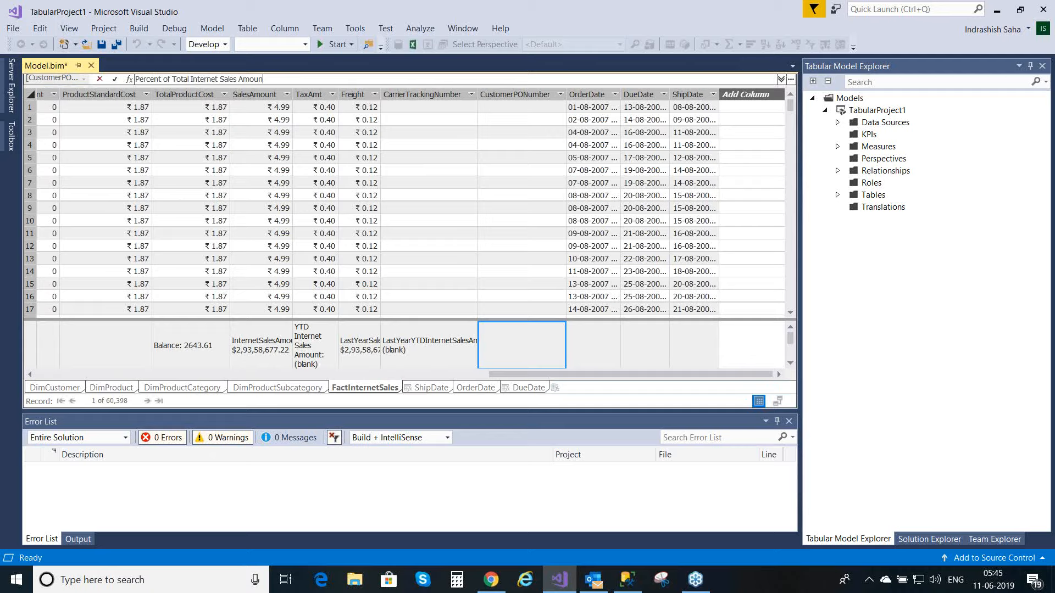
pyautogui.write('t per')
pyautogui.write('Sub-Category :=')
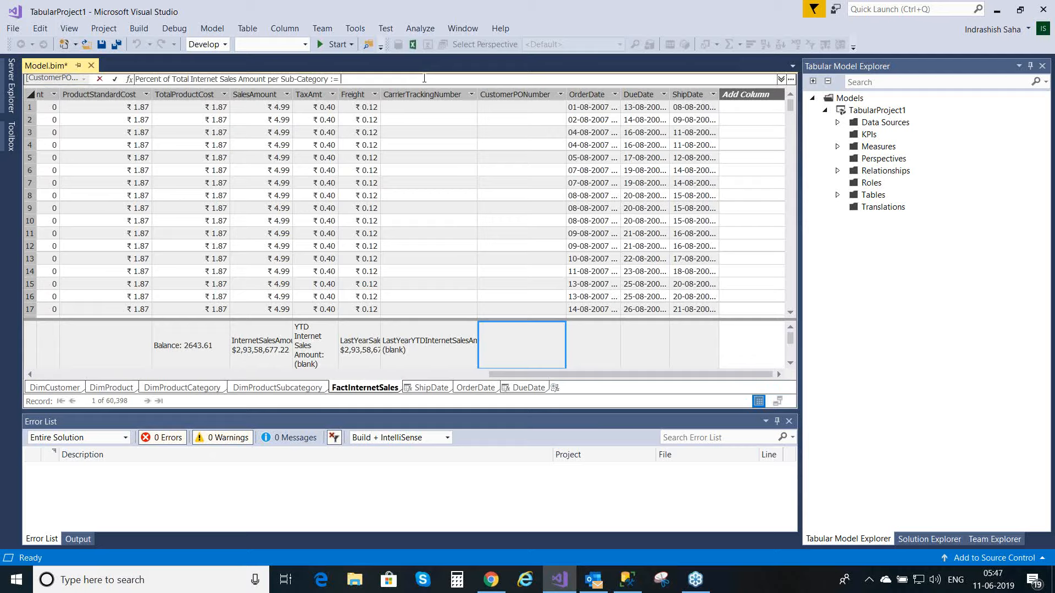
# Step: Begin the measure's formula with the DIVIDE function
pyautogui.write('D')
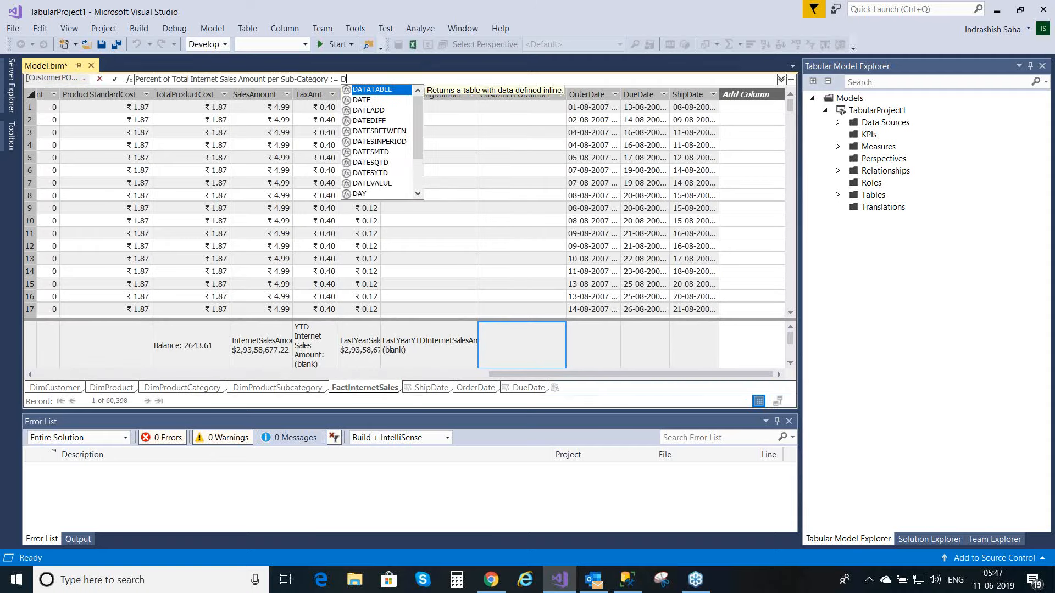
pyautogui.write('I')
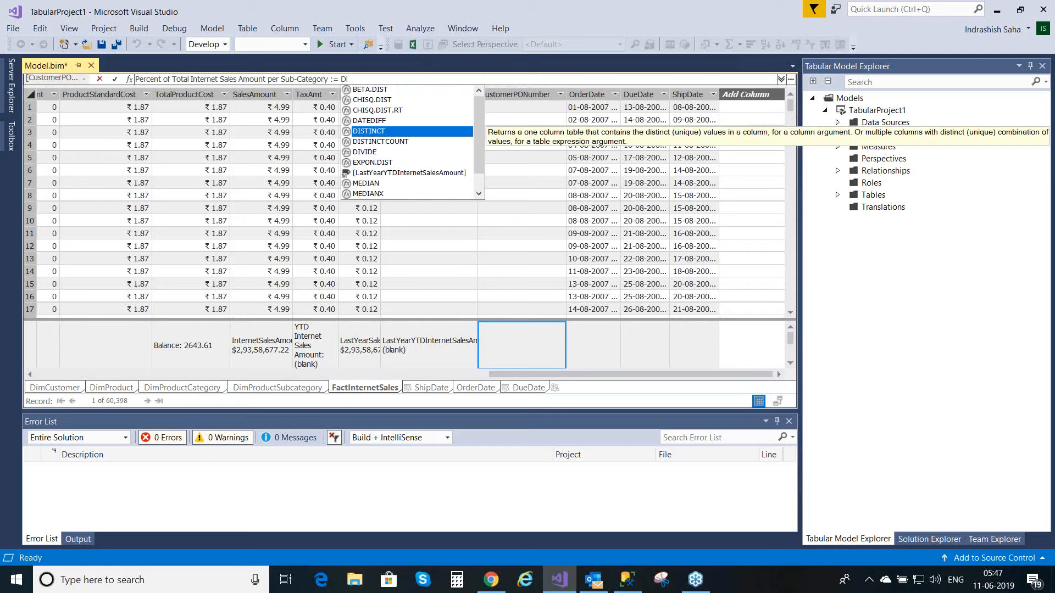
pyautogui.write('vid')
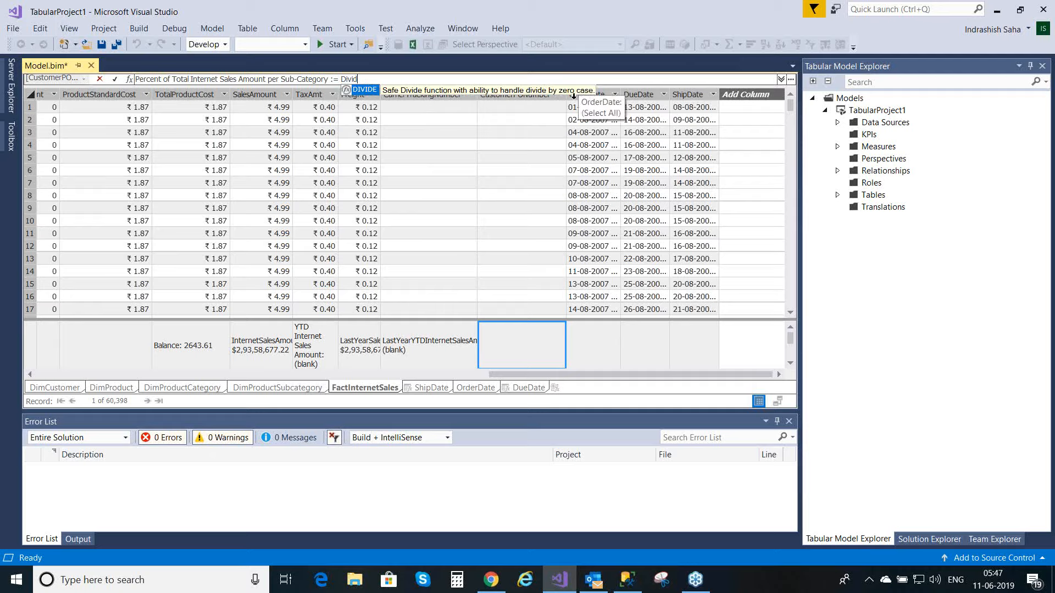
pyautogui.doubleClick(365, 89)
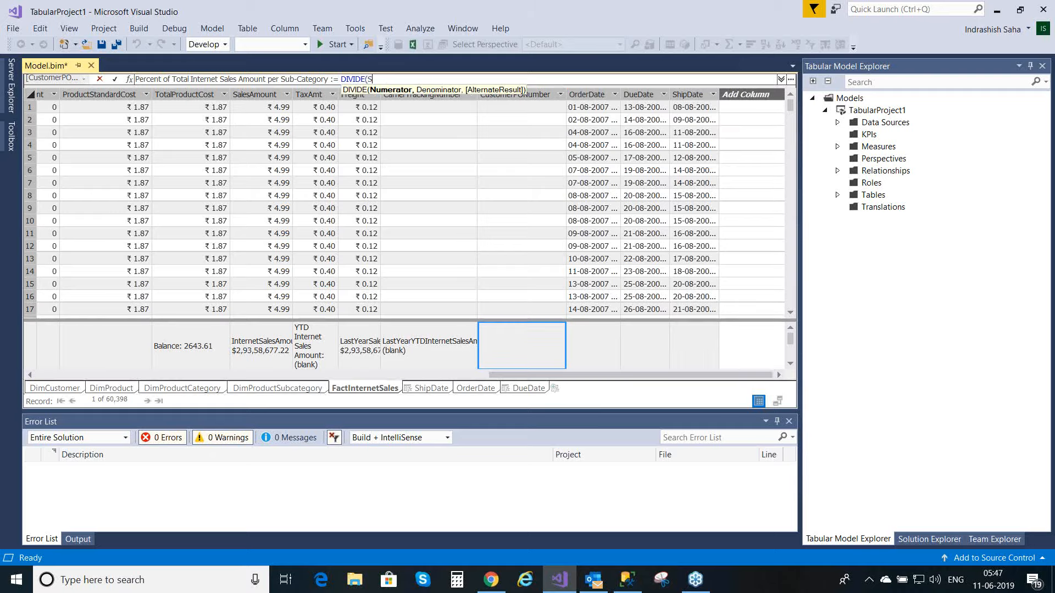
# Step: Enter SUM(FactInternetSales[SalesAmount]) as the numerator of DIVIDE, followed by a comma
pyautogui.write('SU')
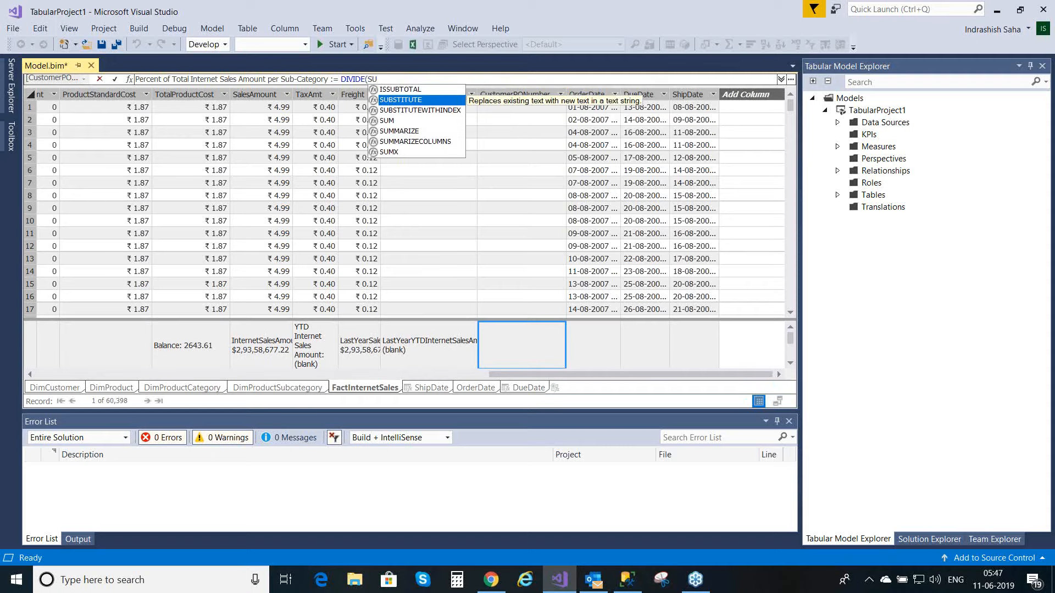
pyautogui.write('M')
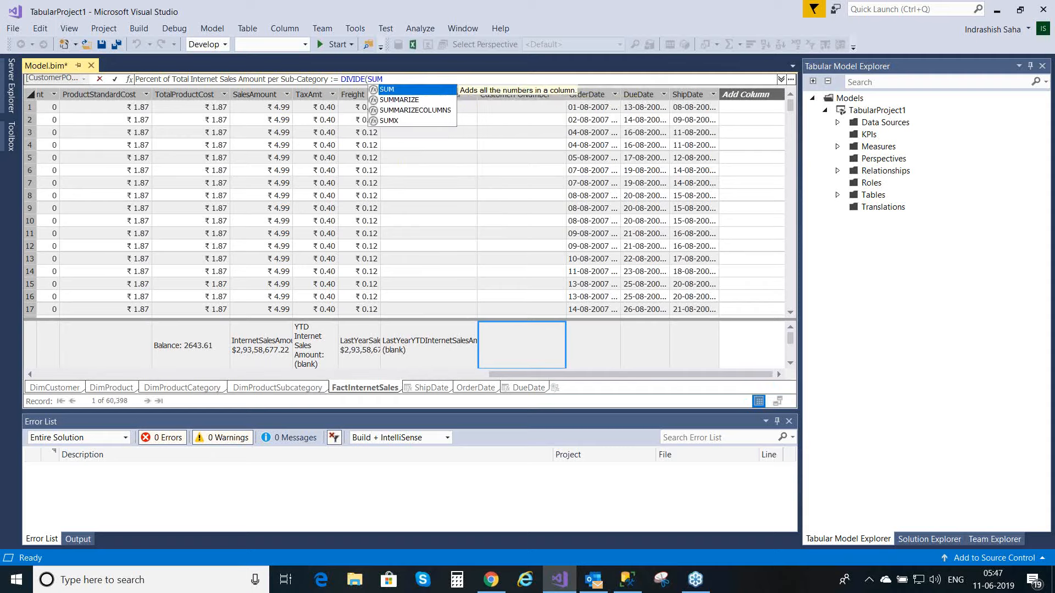
pyautogui.write('(')
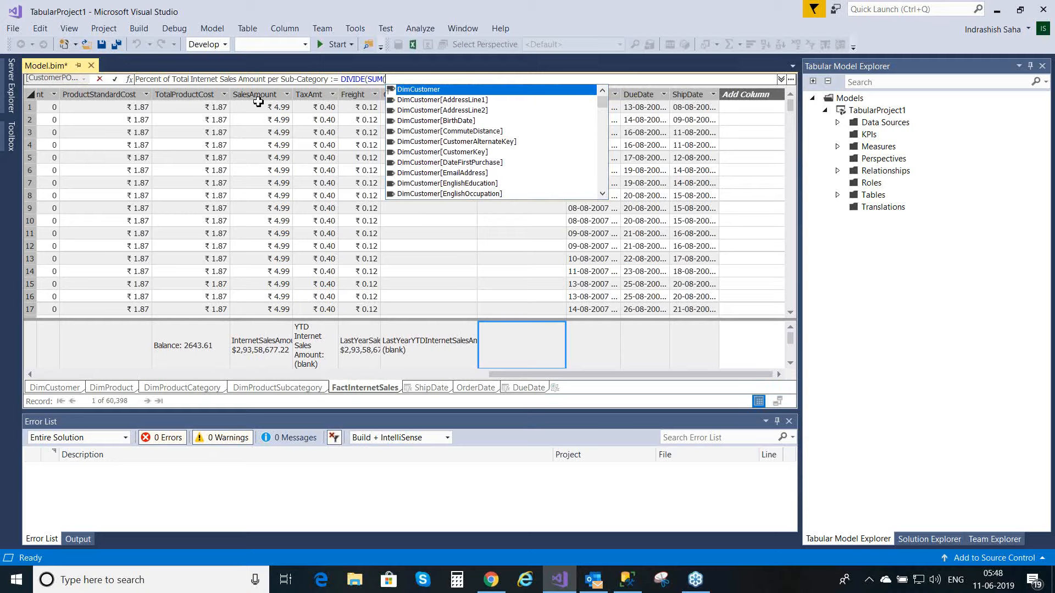
pyautogui.write('Sales')
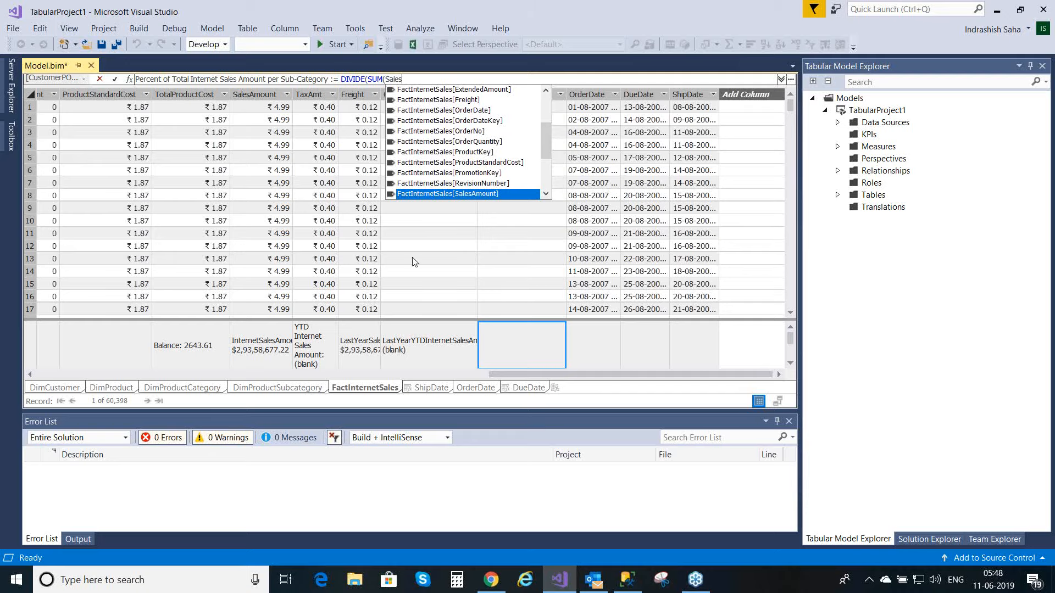
pyautogui.doubleClick(466, 195)
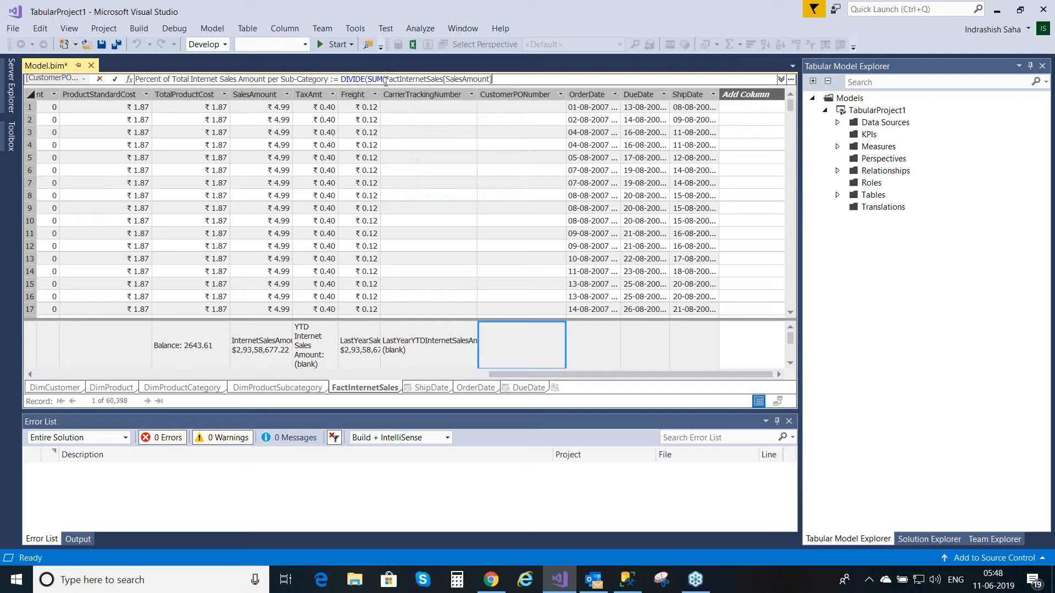
pyautogui.click(500, 80)
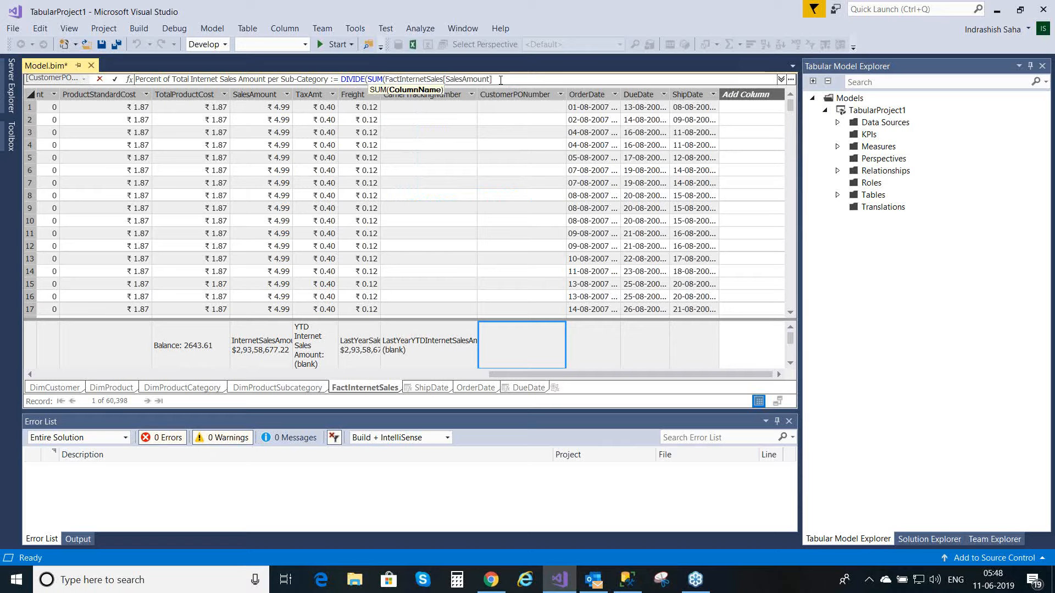
pyautogui.write('),')
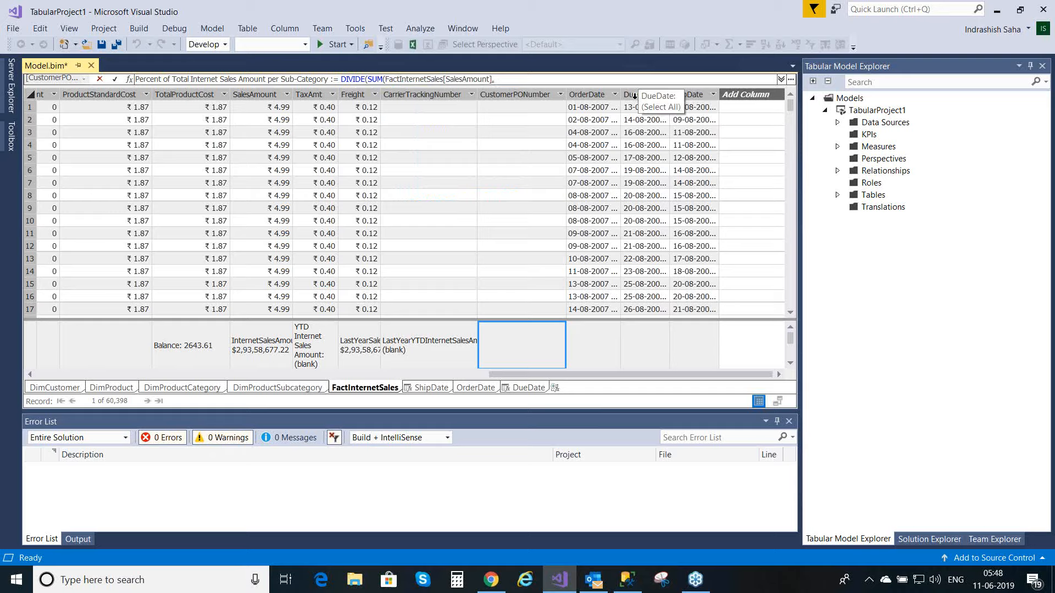
pyautogui.press('BackSpace')
pyautogui.press('BackSpace')
pyautogui.write(')')
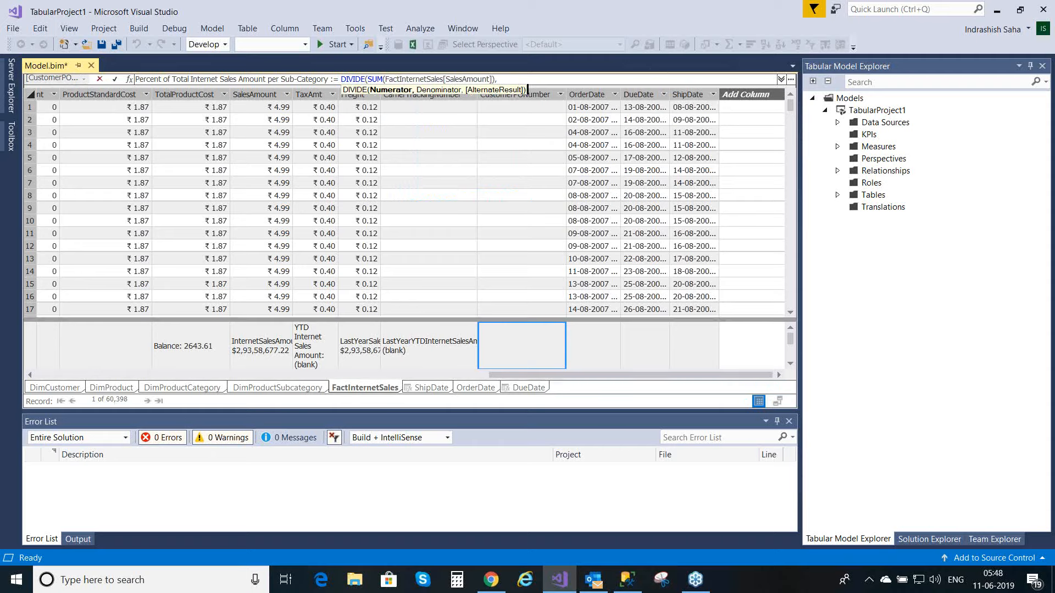
pyautogui.write(',')
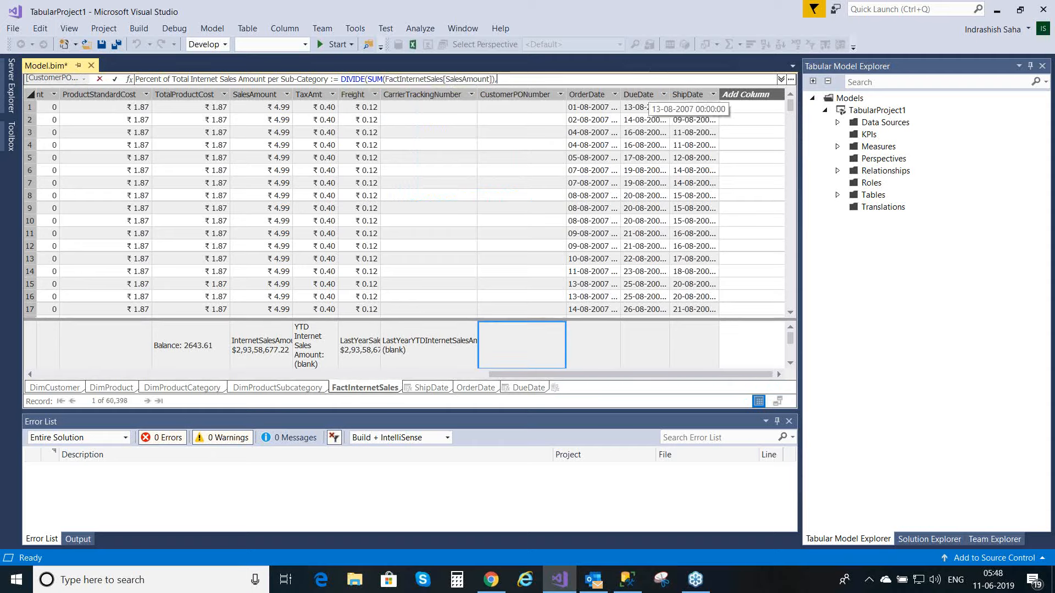
pyautogui.write('(')
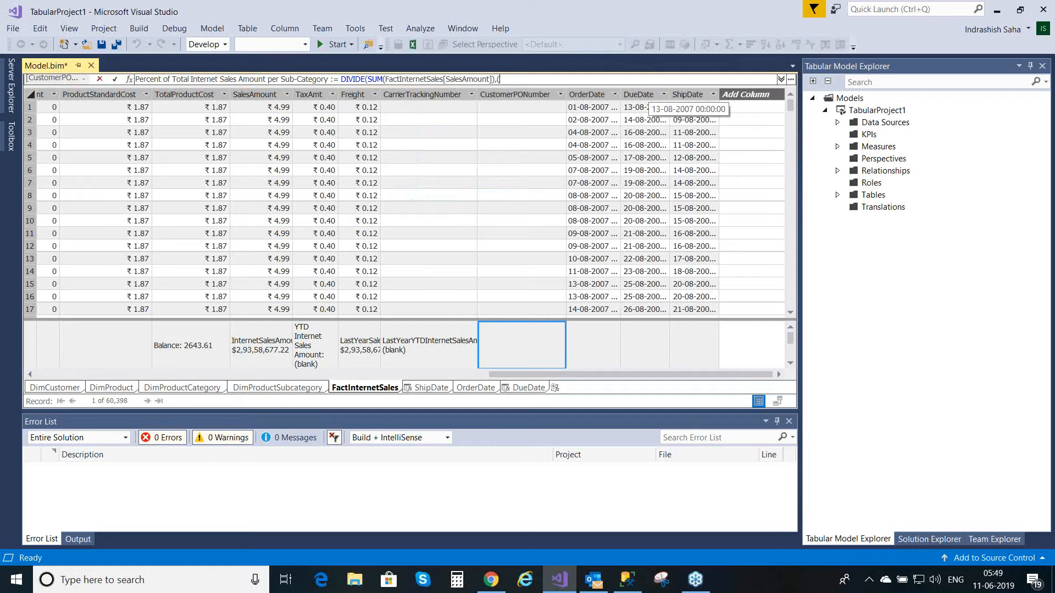
pyautogui.write('c')
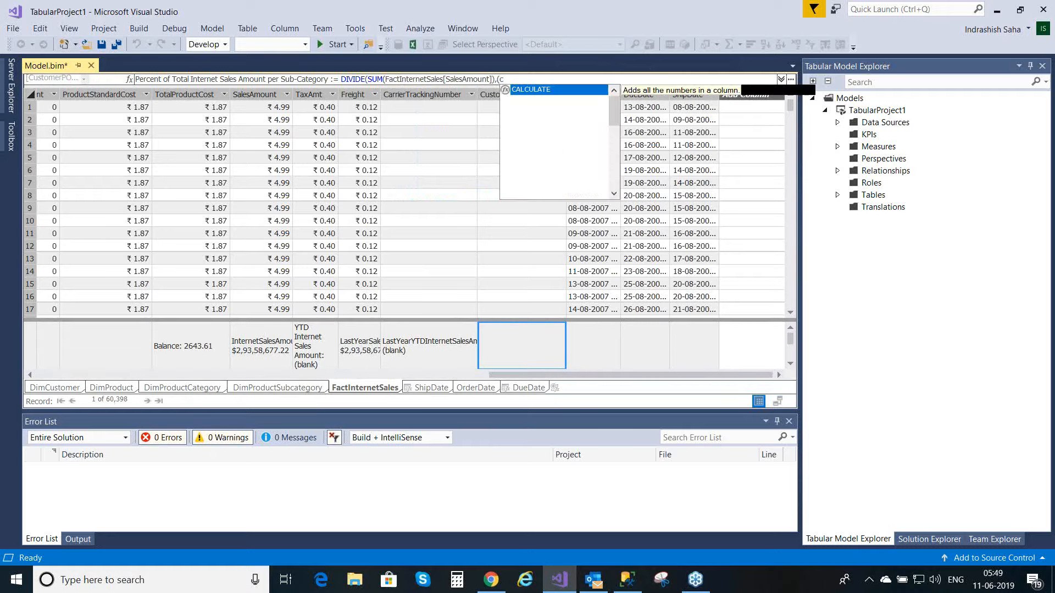
pyautogui.write('al')
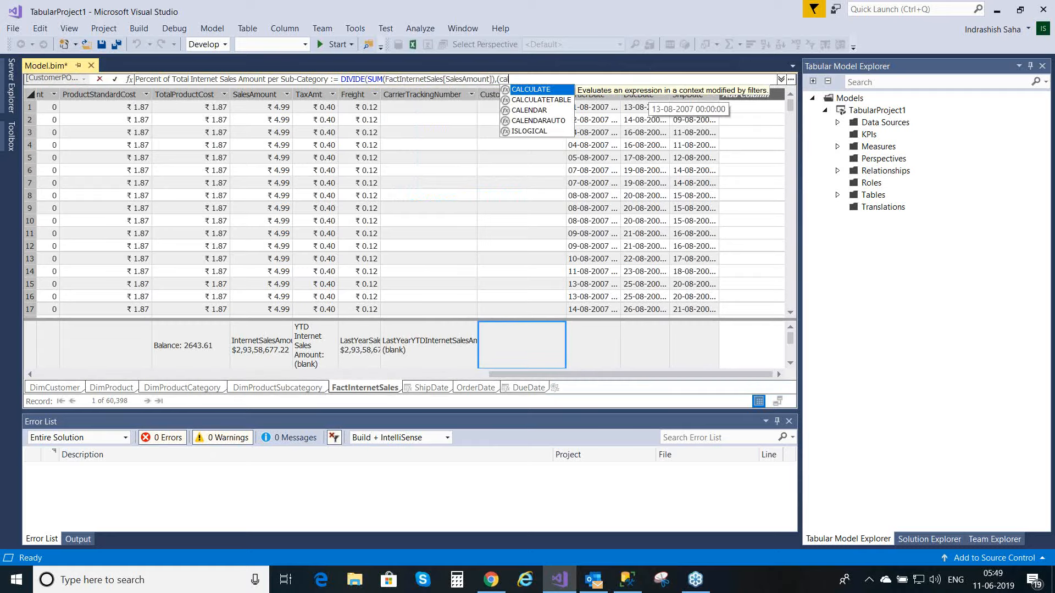
# Step: Start the denominator of DIVIDE with an opening parenthesis and the CALCULATE function
pyautogui.doubleClick(530, 90)
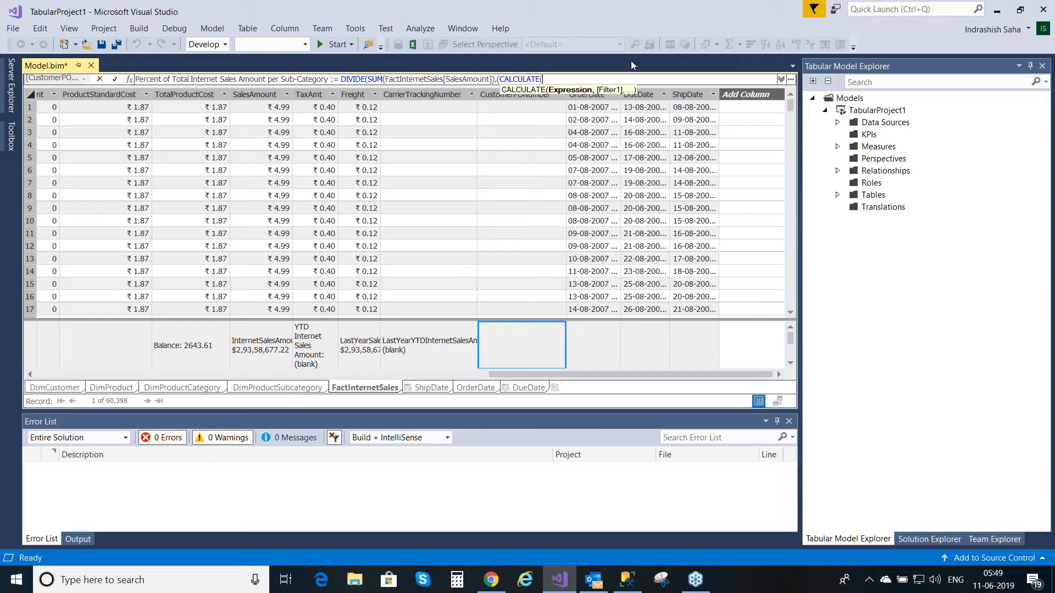
# Step: Enter SUM(FactInternetSales[SalesAmount]) as the expression of CALCULATE, followed by a comma
pyautogui.write('S')
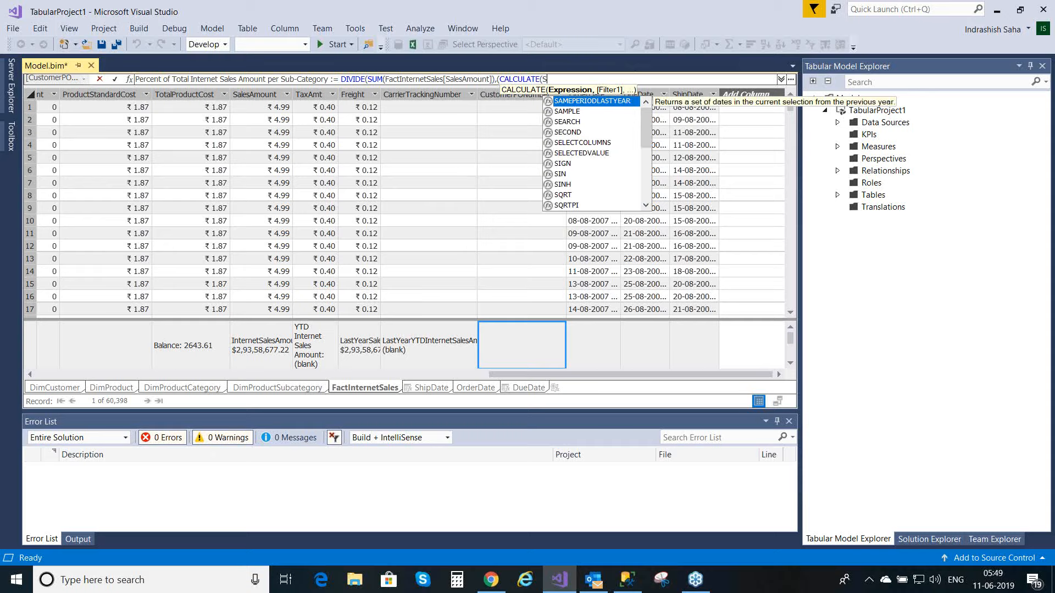
pyautogui.write('U')
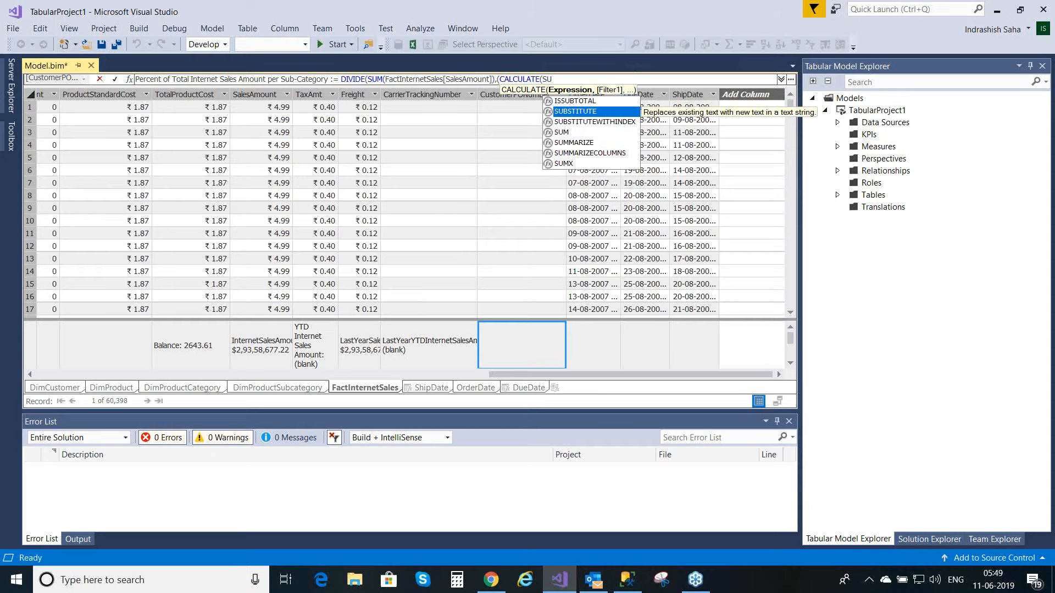
pyautogui.write('M')
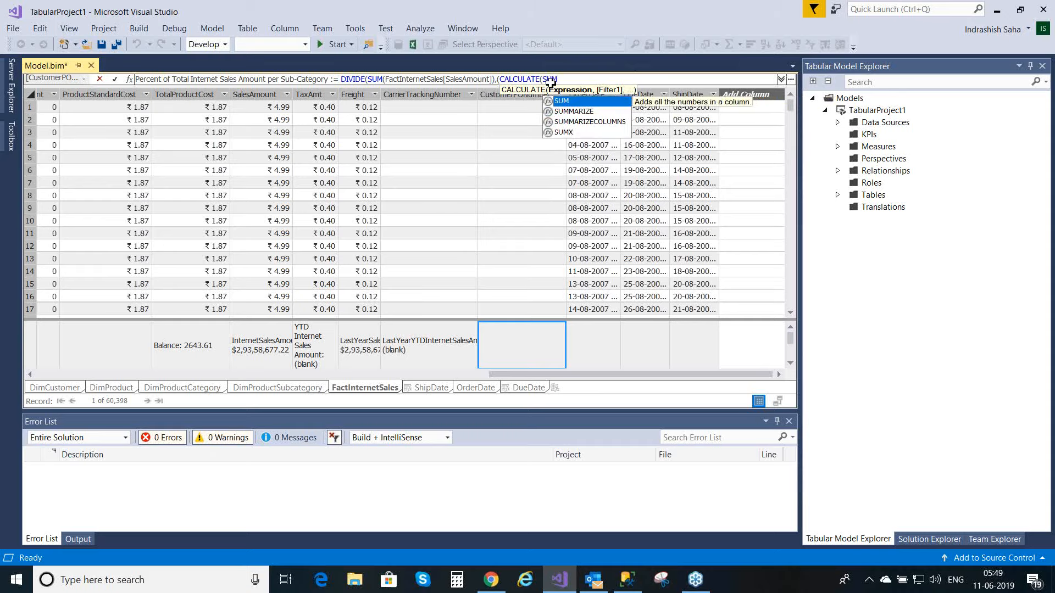
pyautogui.doubleClick(568, 103)
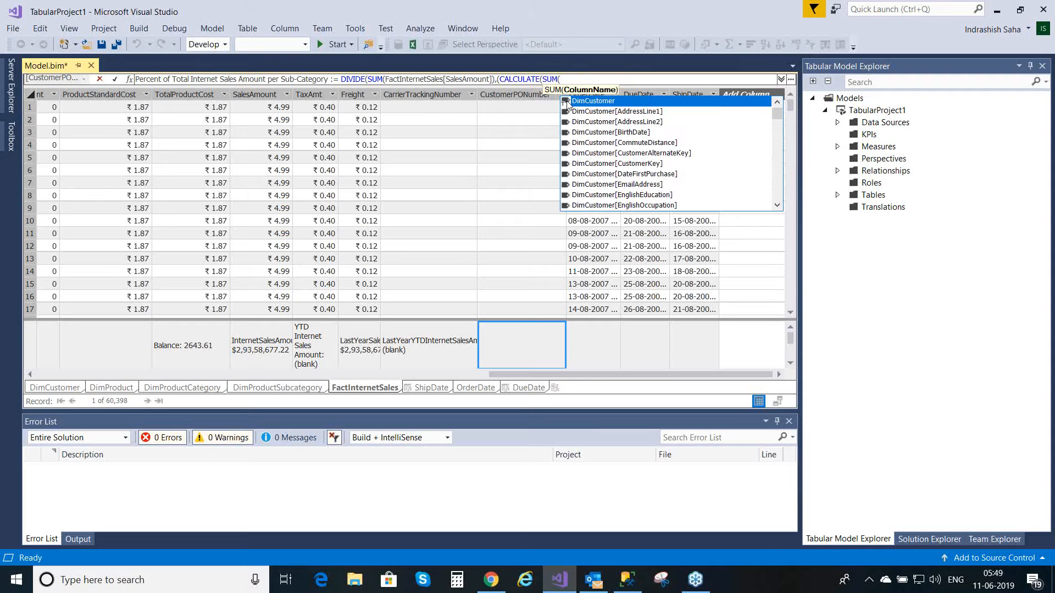
pyautogui.write('sales')
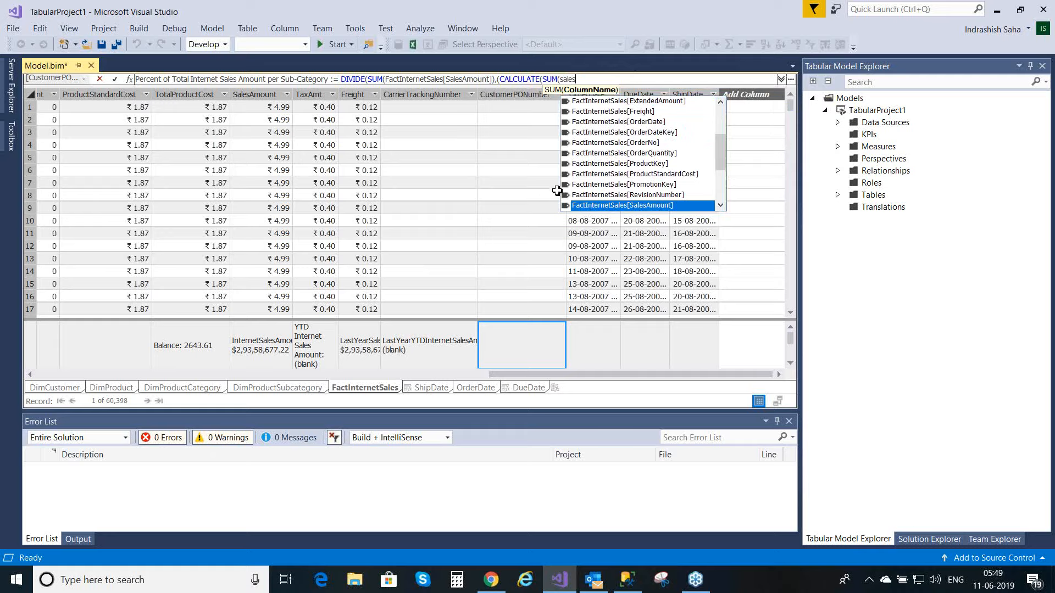
pyautogui.doubleClick(578, 207)
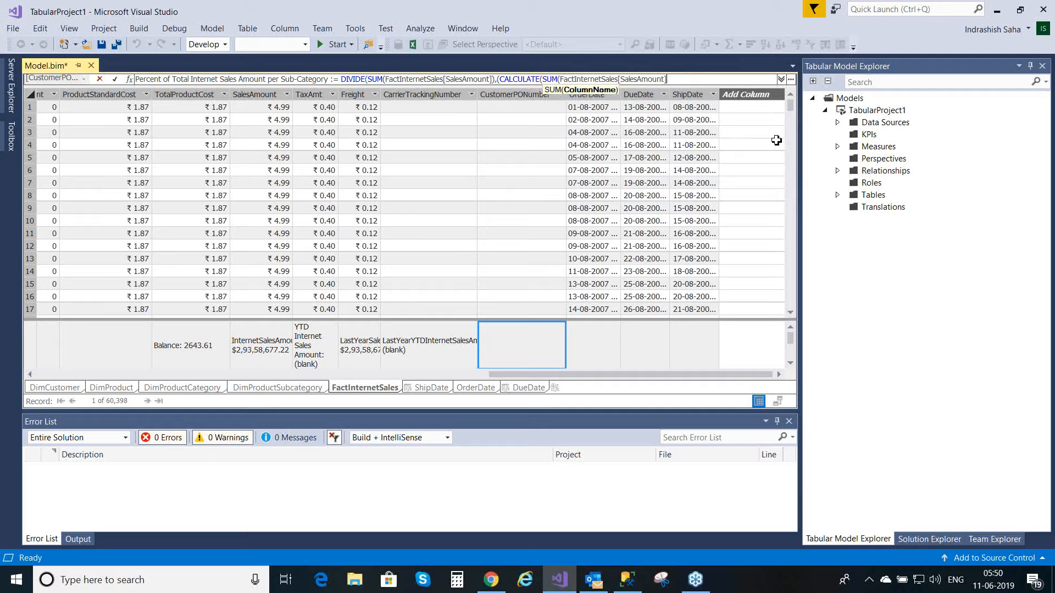
pyautogui.write(')')
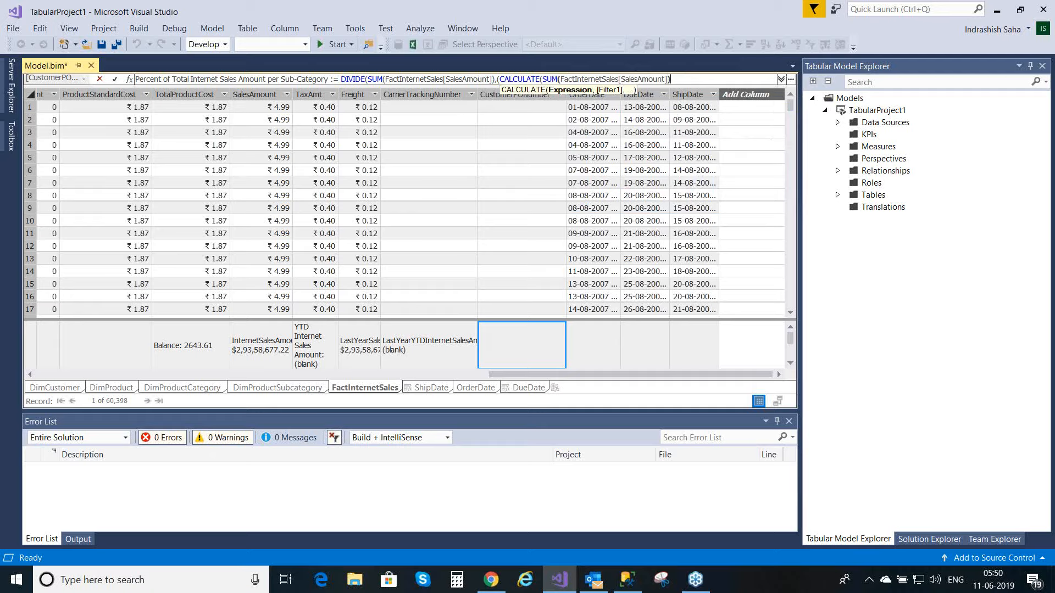
pyautogui.write(',')
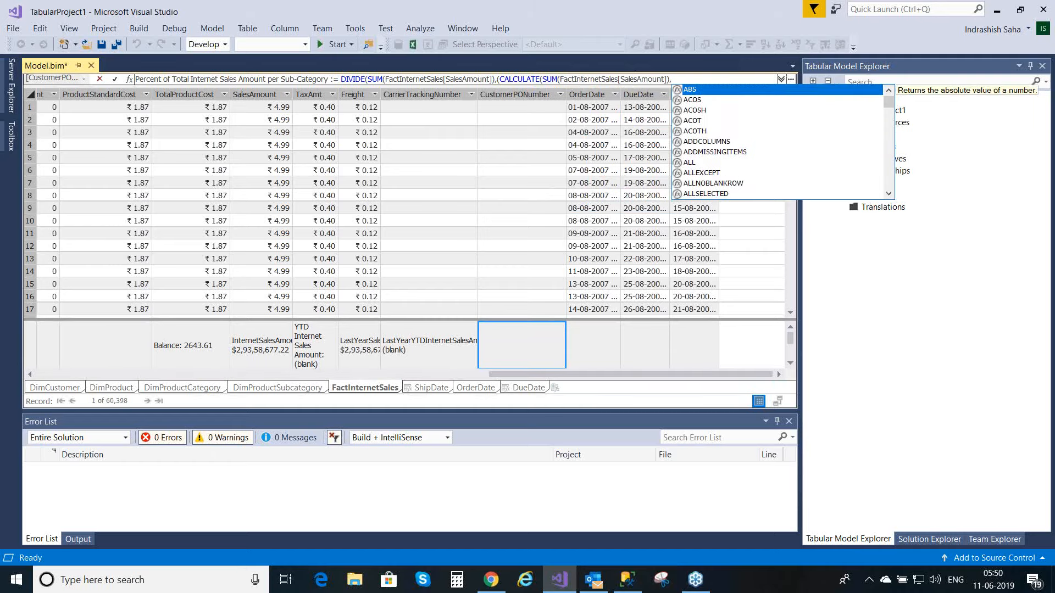
pyautogui.write('a')
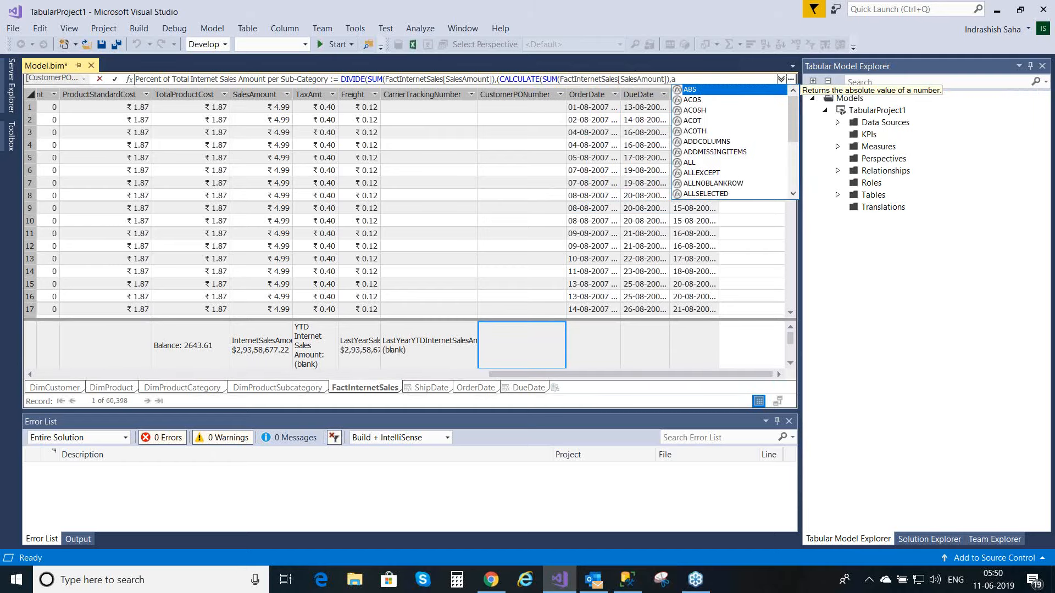
pyautogui.write('ll')
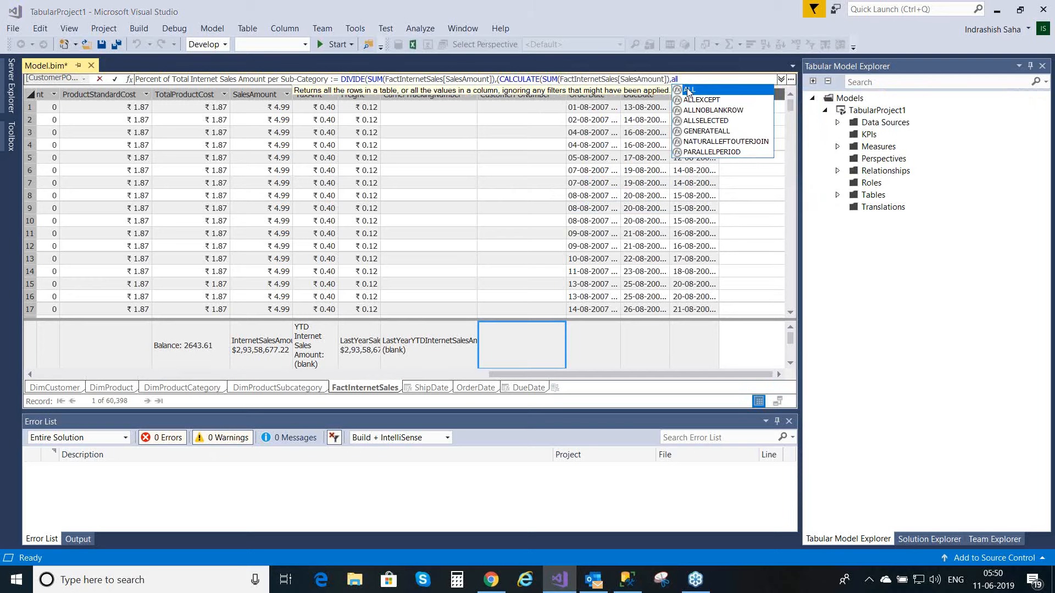
# Step: Add ALL(DimProductSubcategory[EnglishProductSubcategoryName]) as the filter argument of CALCULATE
pyautogui.doubleClick(688, 92)
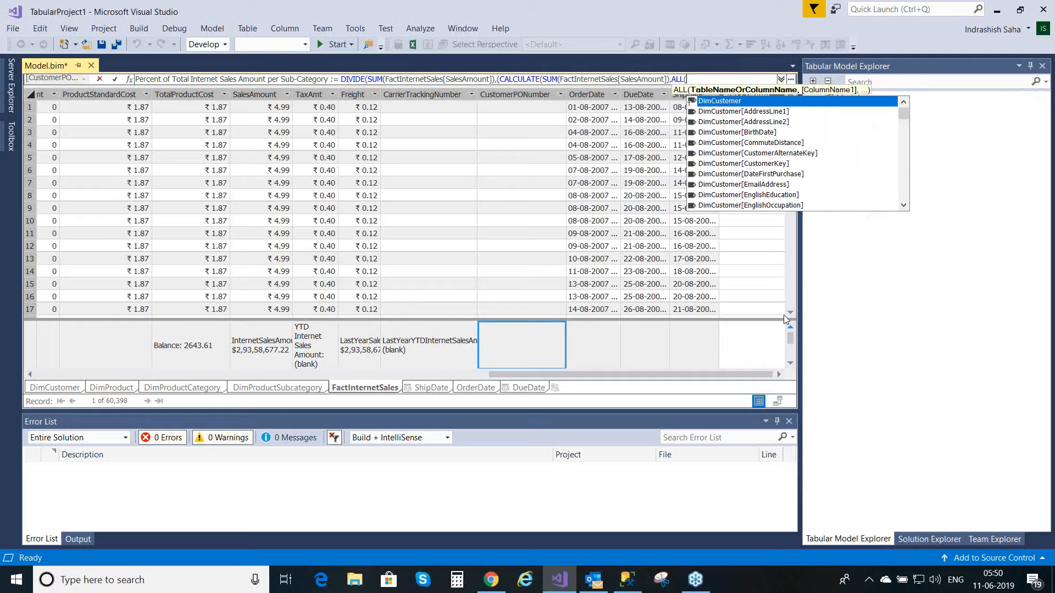
pyautogui.write('su')
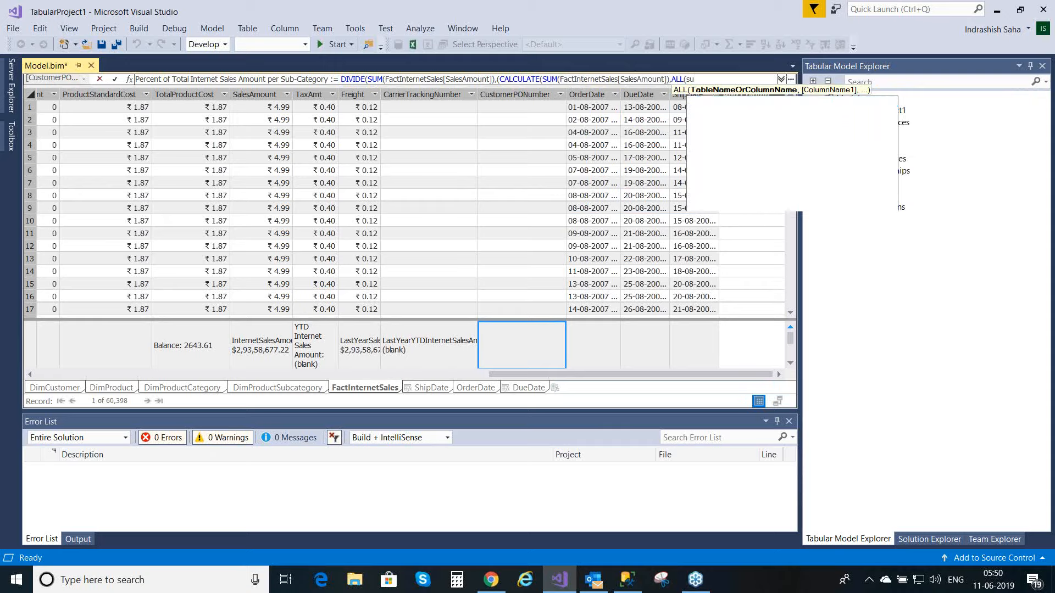
pyautogui.write('bcategory')
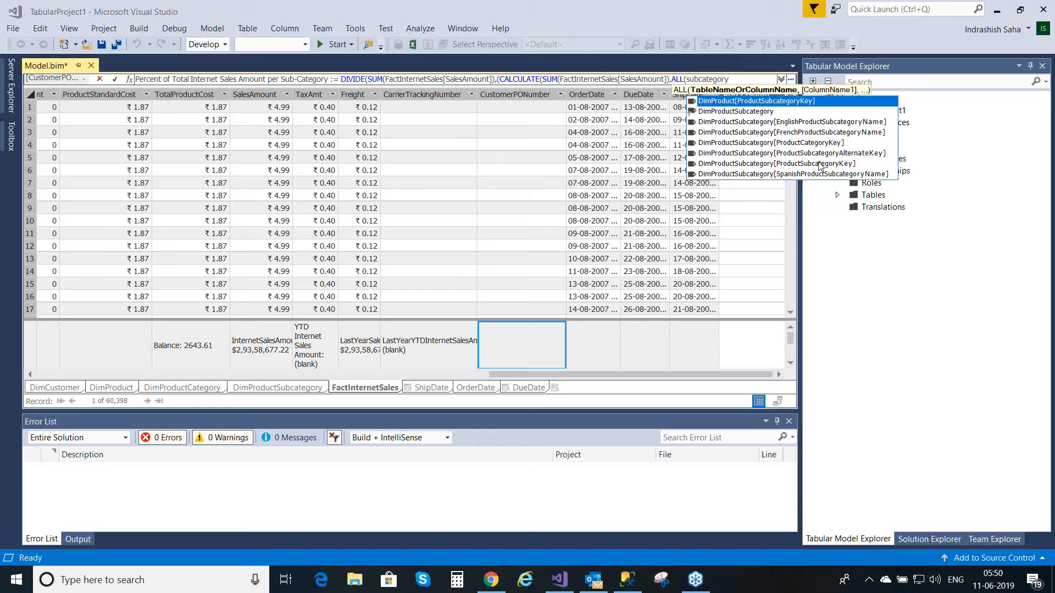
pyautogui.doubleClick(842, 122)
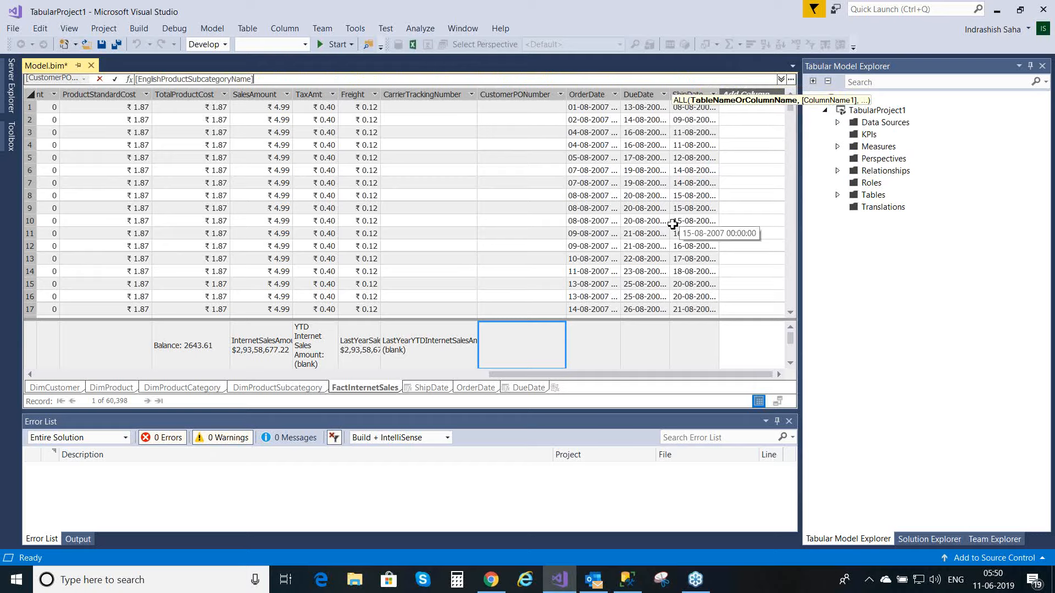
pyautogui.click(780, 80)
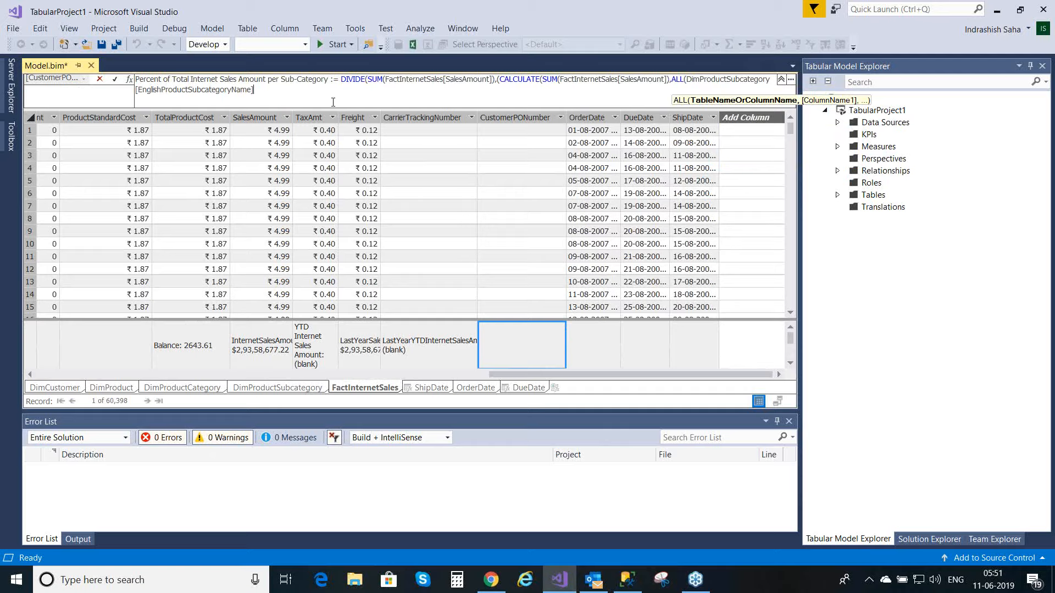
pyautogui.write(')')
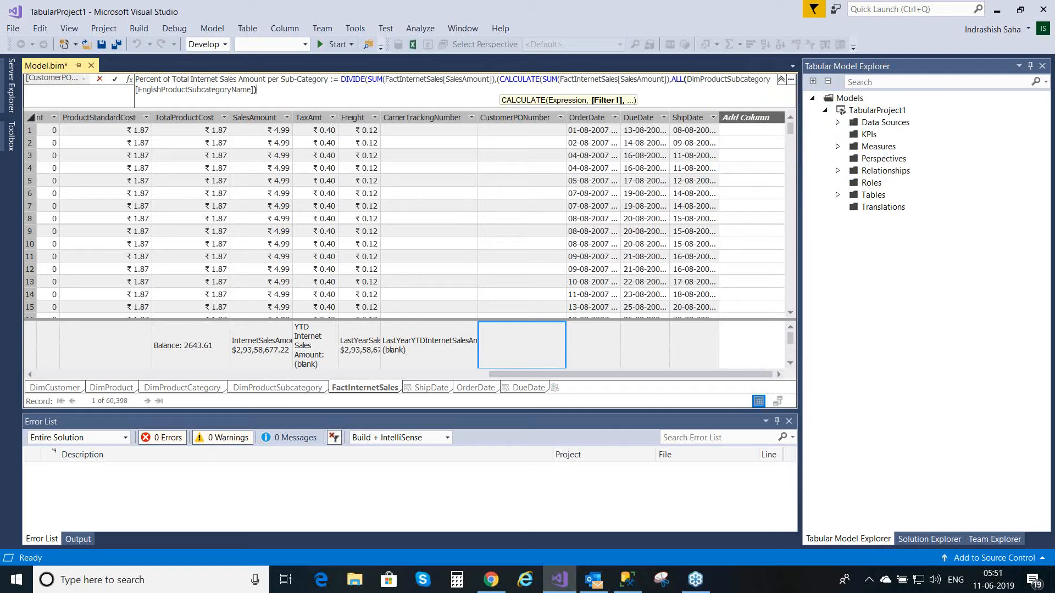
pyautogui.write(')')
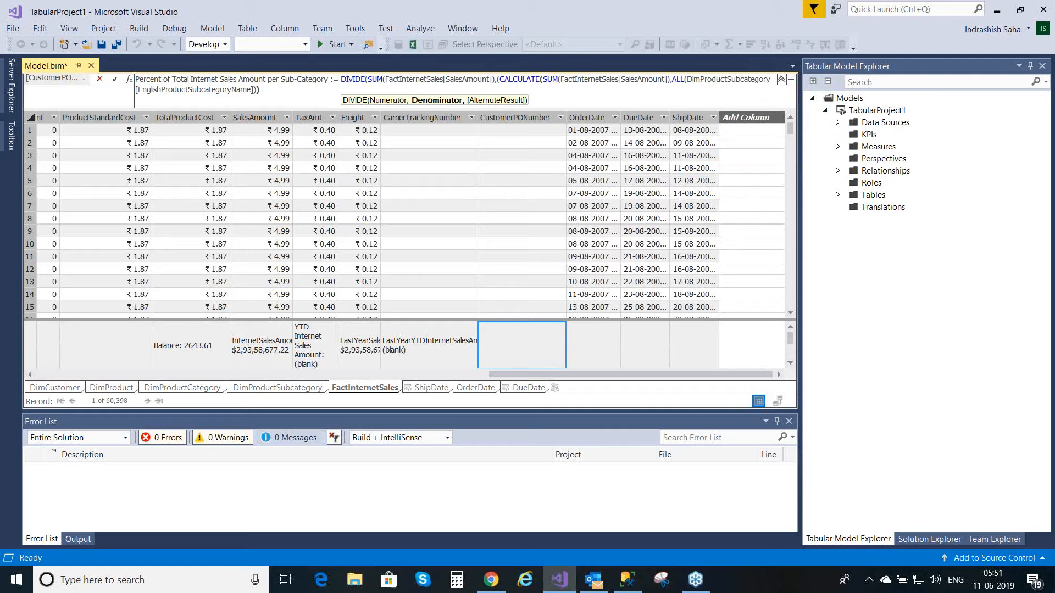
pyautogui.write('))')
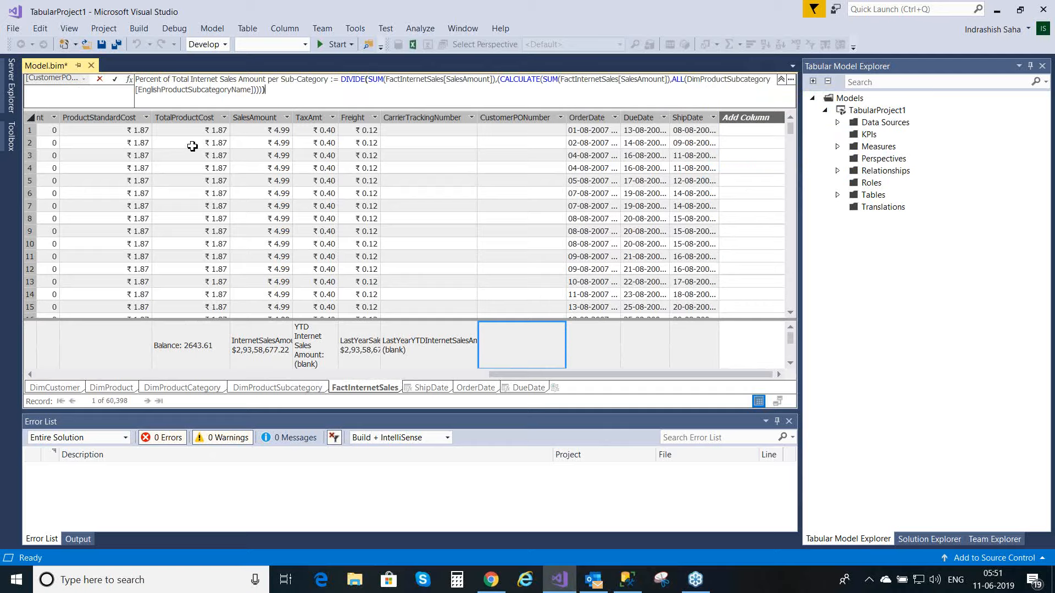
# Step: Close the remaining parentheses of the formula and commit the sub-category percentage measure
pyautogui.click(115, 80)
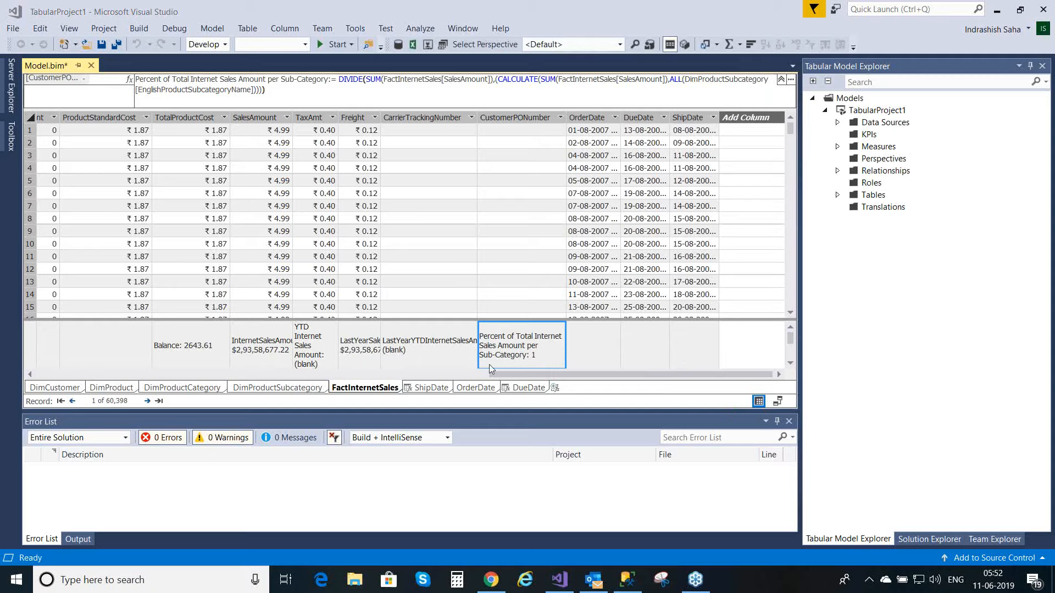
# Step: Set the format of the Percent of Total Internet Sales Amount per Sub-Category measure to Percentage and save the model
pyautogui.click(420, 352)
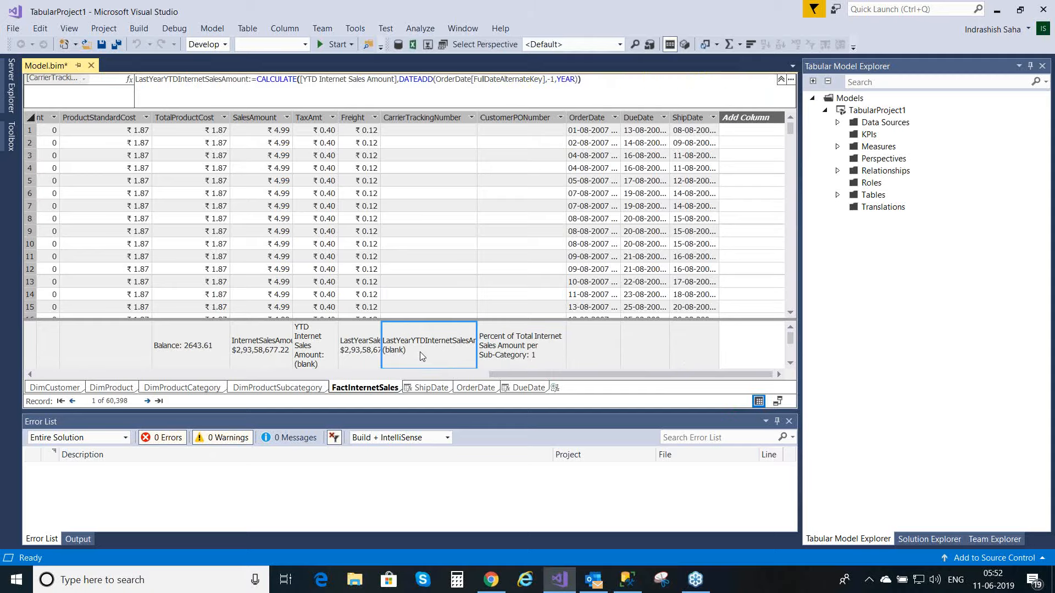
pyautogui.click(516, 360)
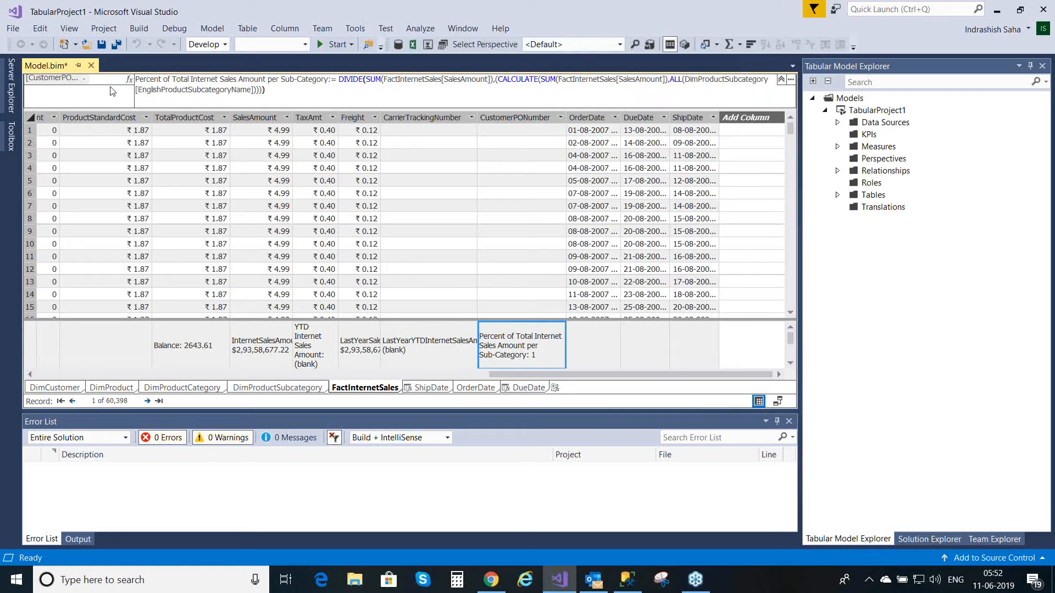
pyautogui.click(116, 45)
pyautogui.press('F4')
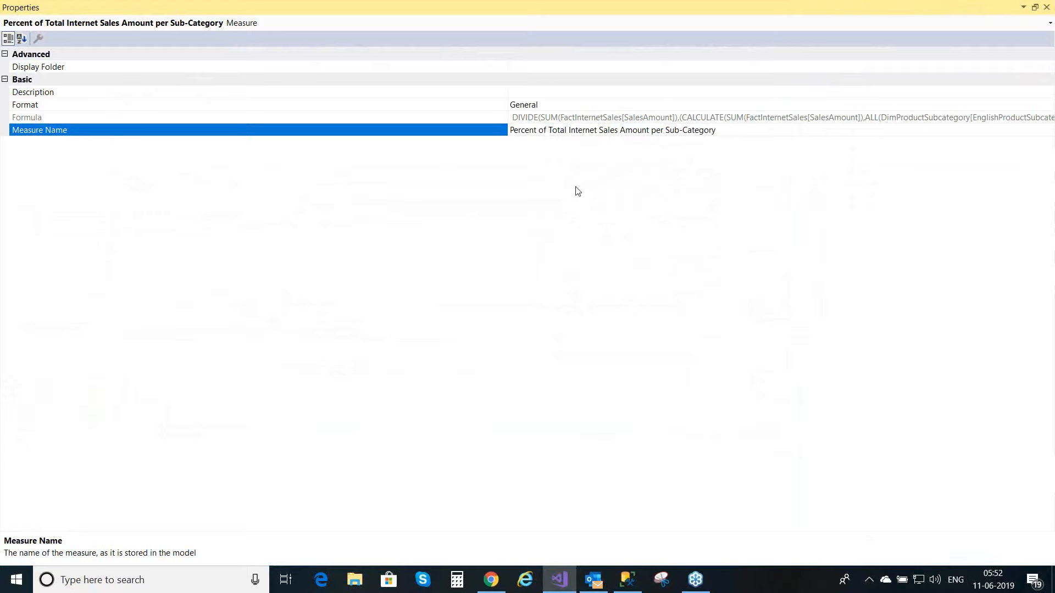
pyautogui.click(573, 106)
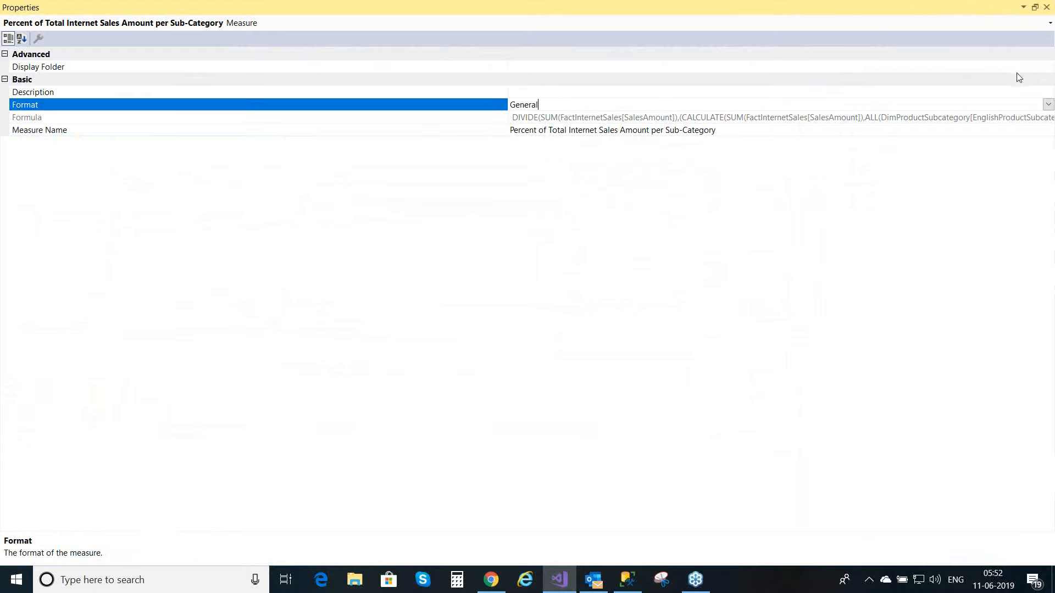
pyautogui.click(1049, 104)
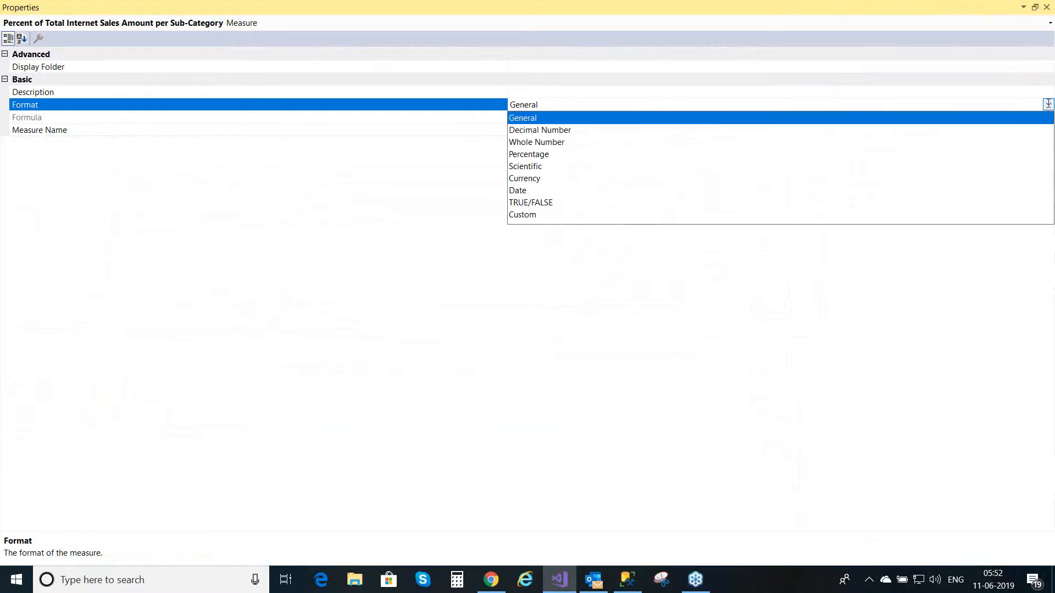
pyautogui.click(546, 157)
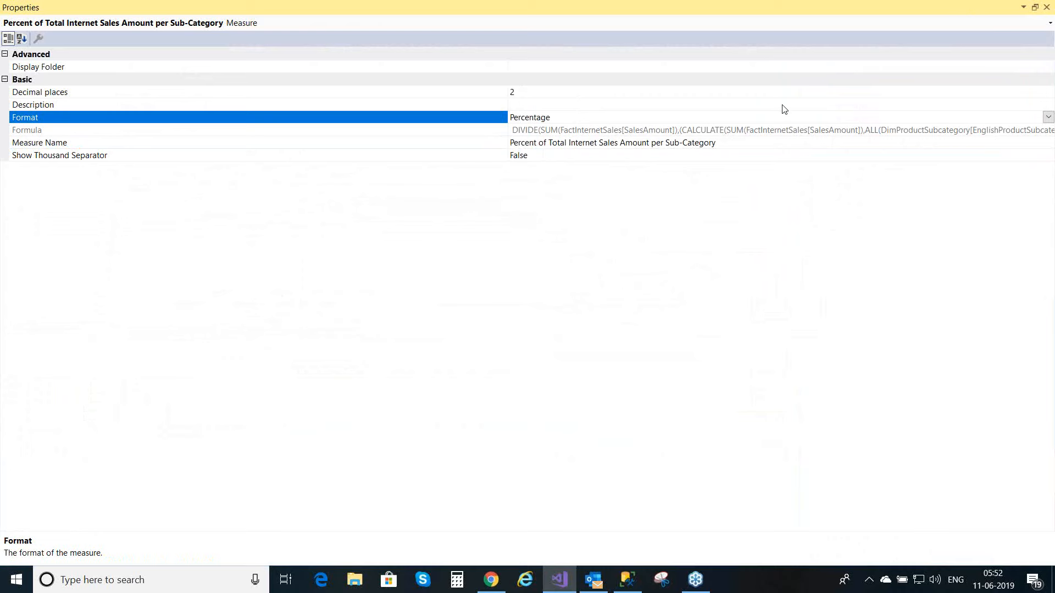
pyautogui.click(1047, 8)
pyautogui.hotkey('ctrl', 's')
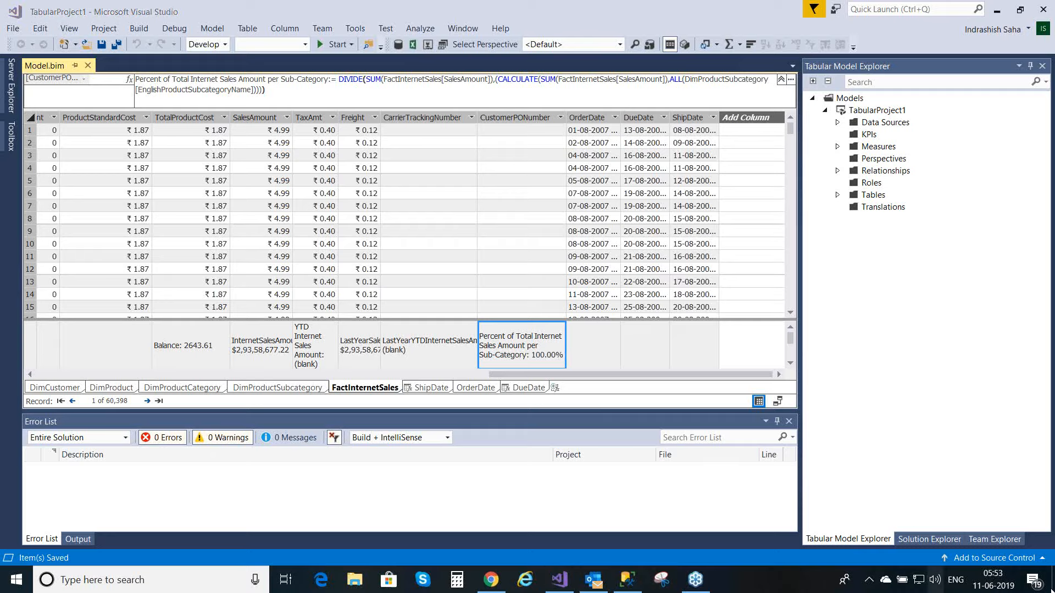
# Step: Deploy TabularProject1 from the solution and dismiss the deployment report
pyautogui.click(930, 542)
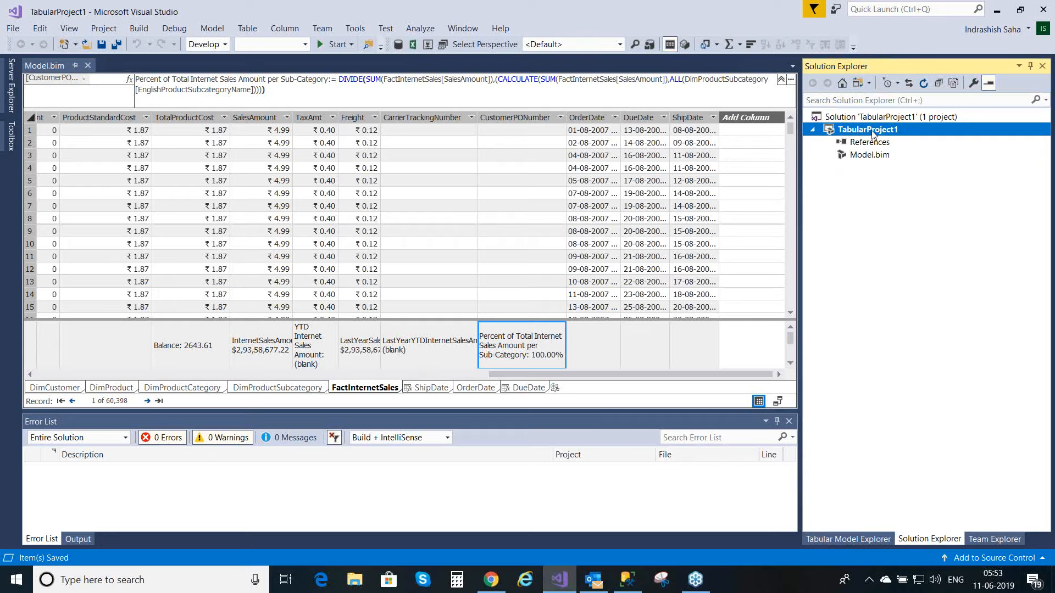
pyautogui.rightClick(872, 133)
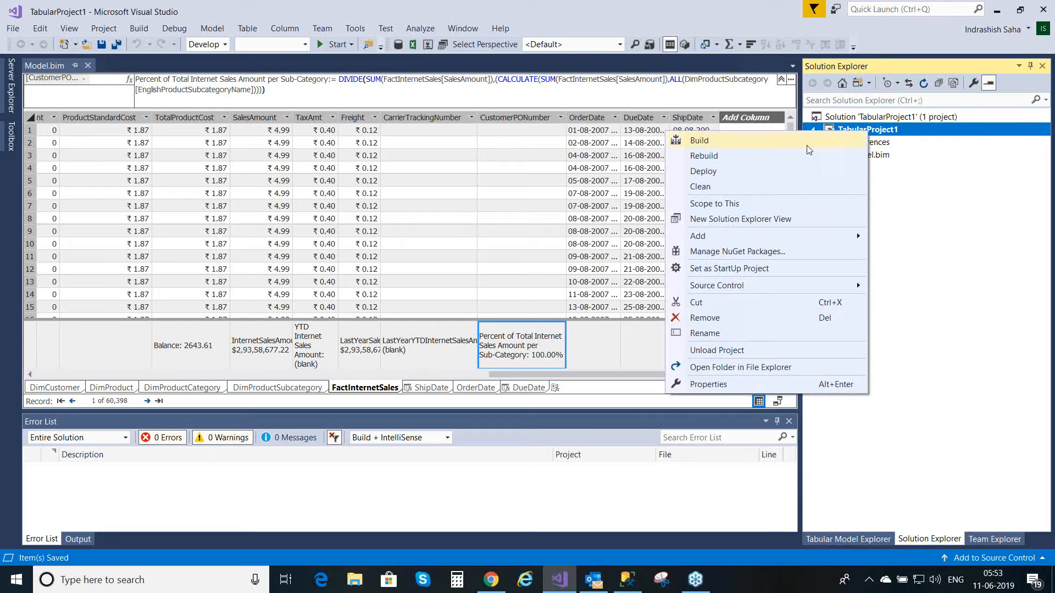
pyautogui.click(744, 171)
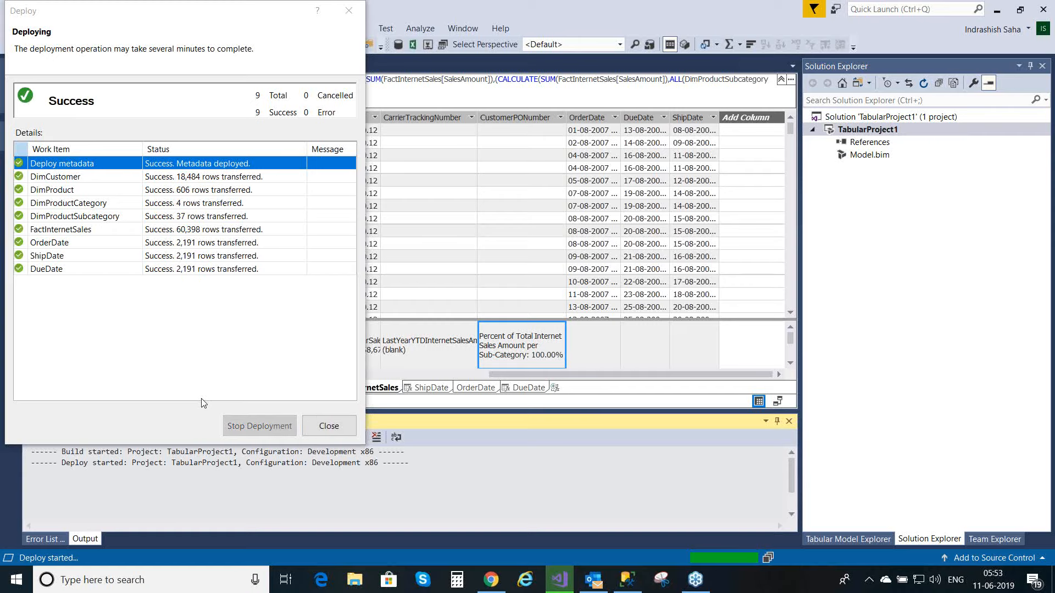
pyautogui.click(339, 432)
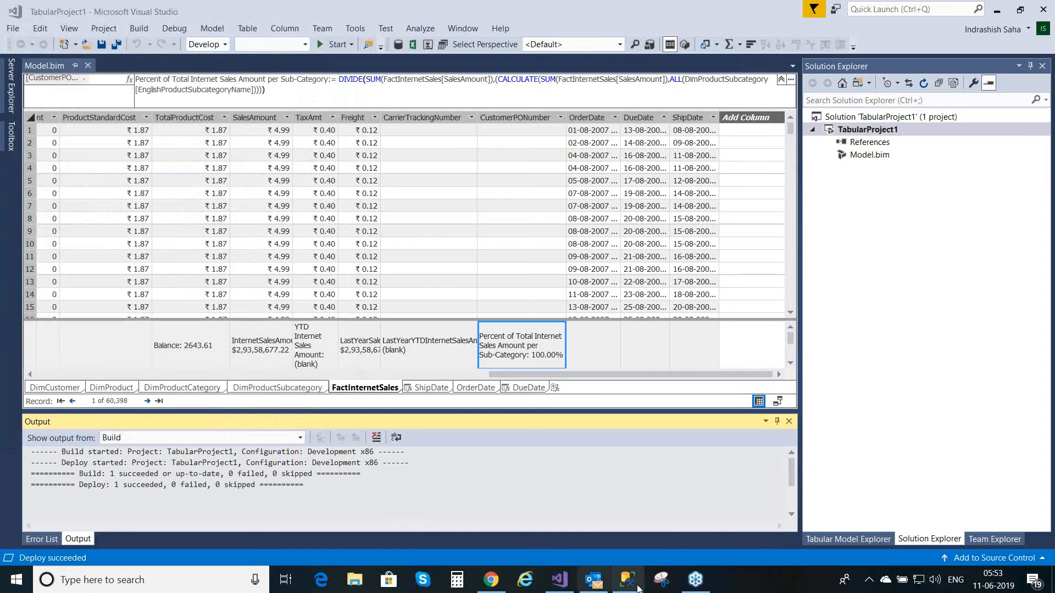
# Step: Switch to SQL Server Management Studio and refresh the database list of the tabular Analysis Services server
pyautogui.click(638, 588)
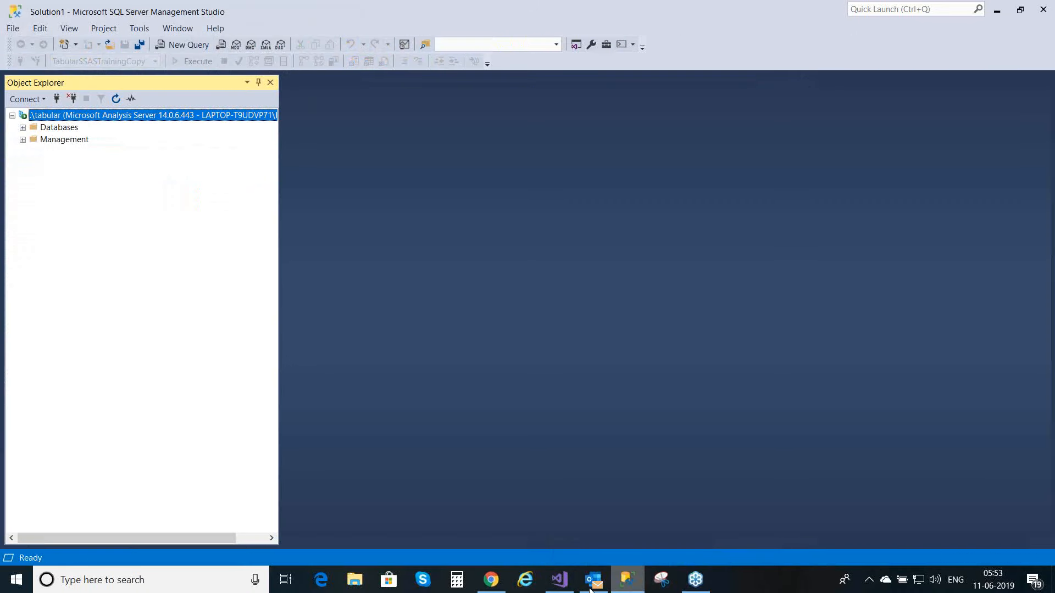
pyautogui.click(23, 128)
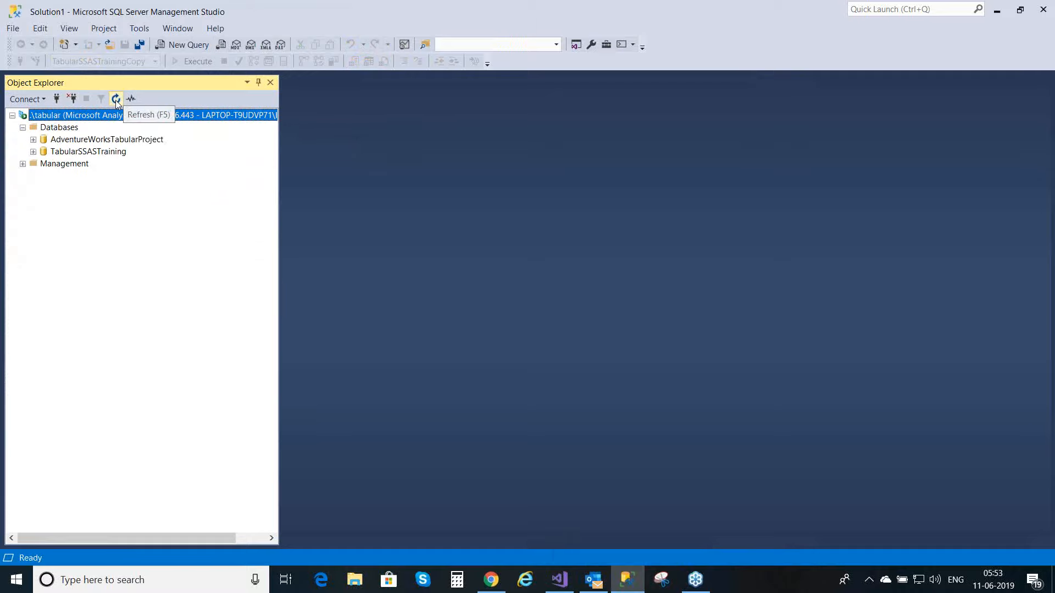
pyautogui.click(116, 100)
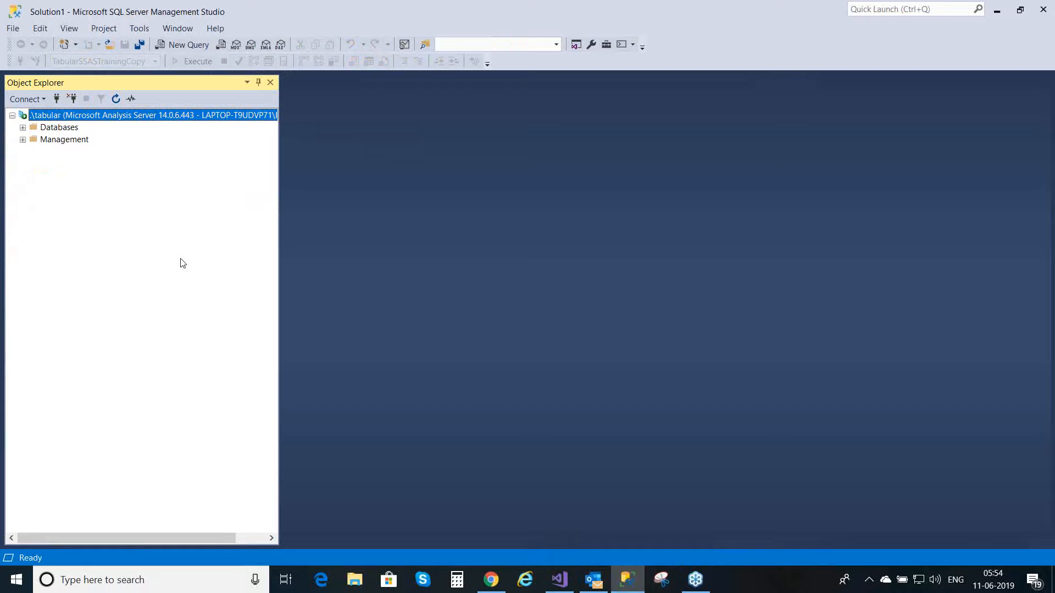
pyautogui.click(22, 127)
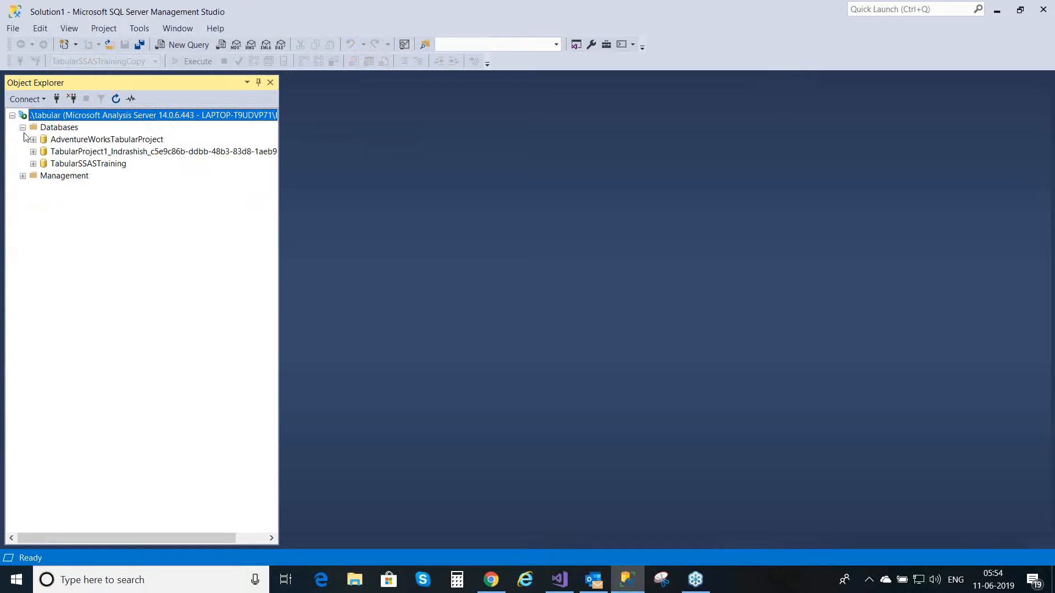
# Step: Browse the TabularSSASTraining database and check the measures listed under FactInternetSales
pyautogui.rightClick(104, 165)
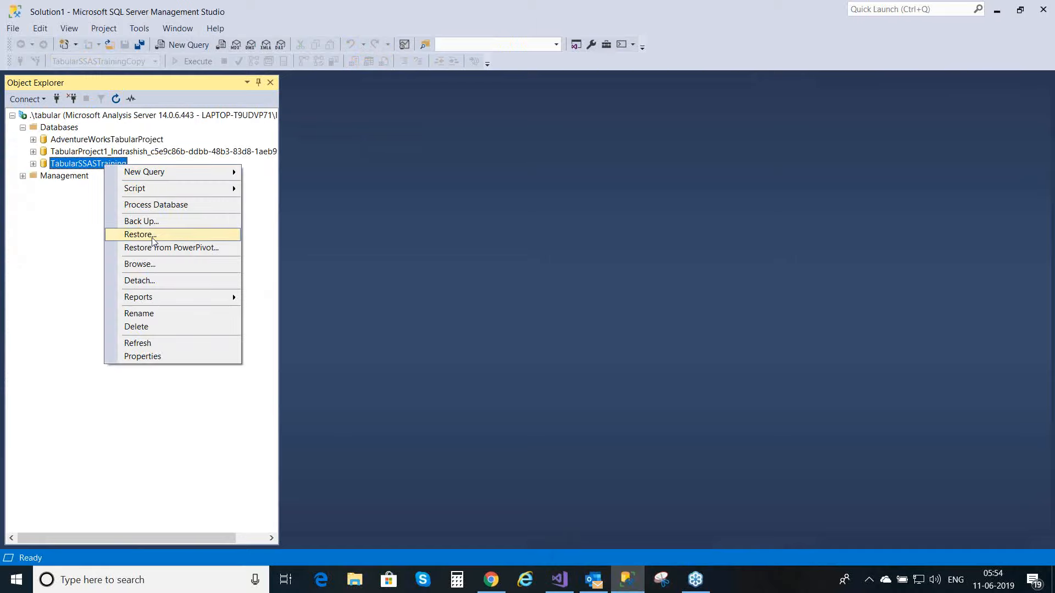
pyautogui.click(149, 269)
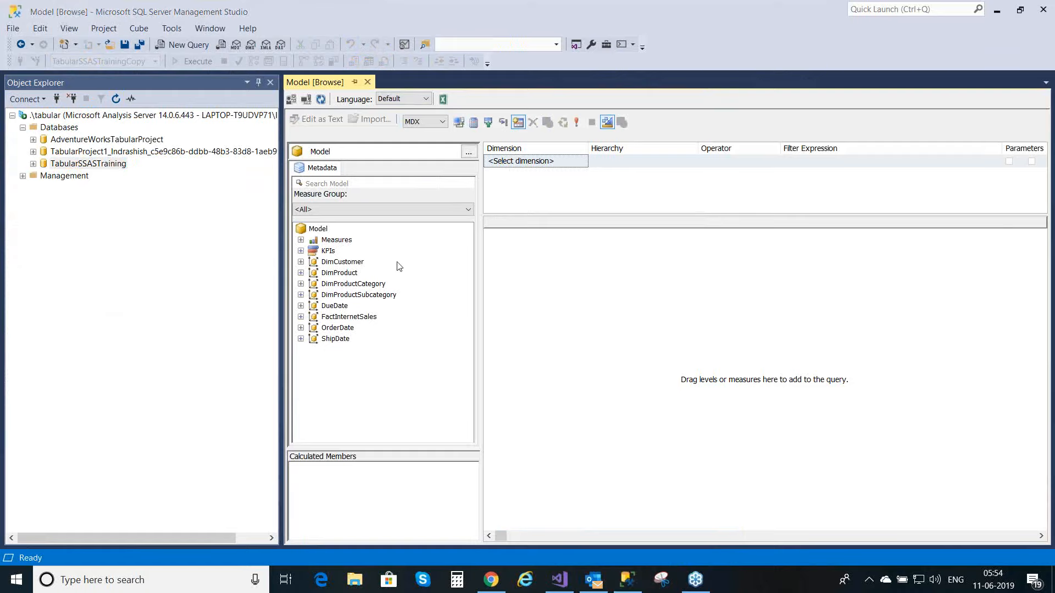
pyautogui.click(301, 240)
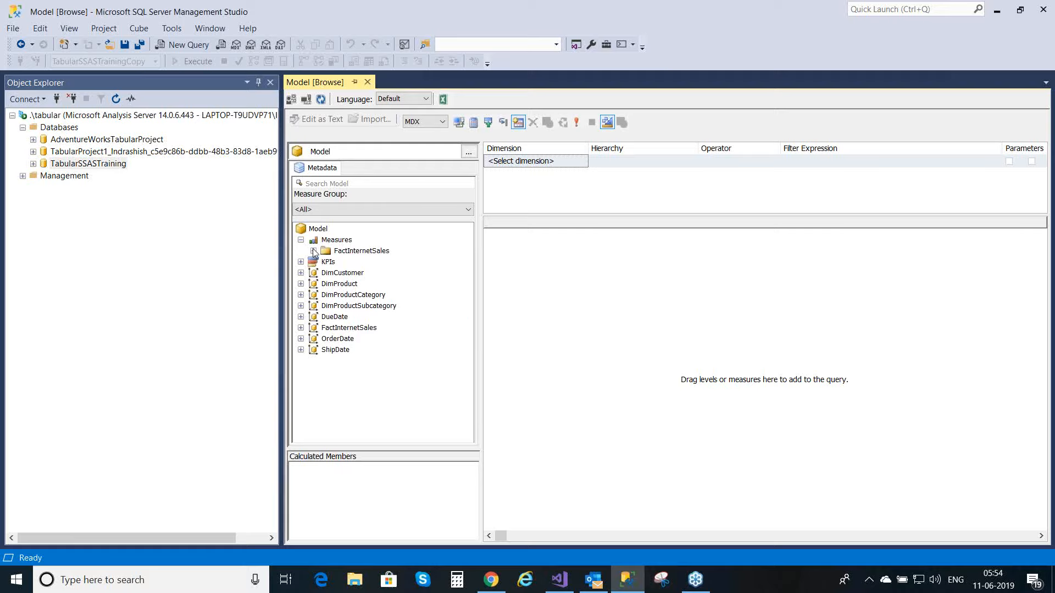
pyautogui.click(314, 251)
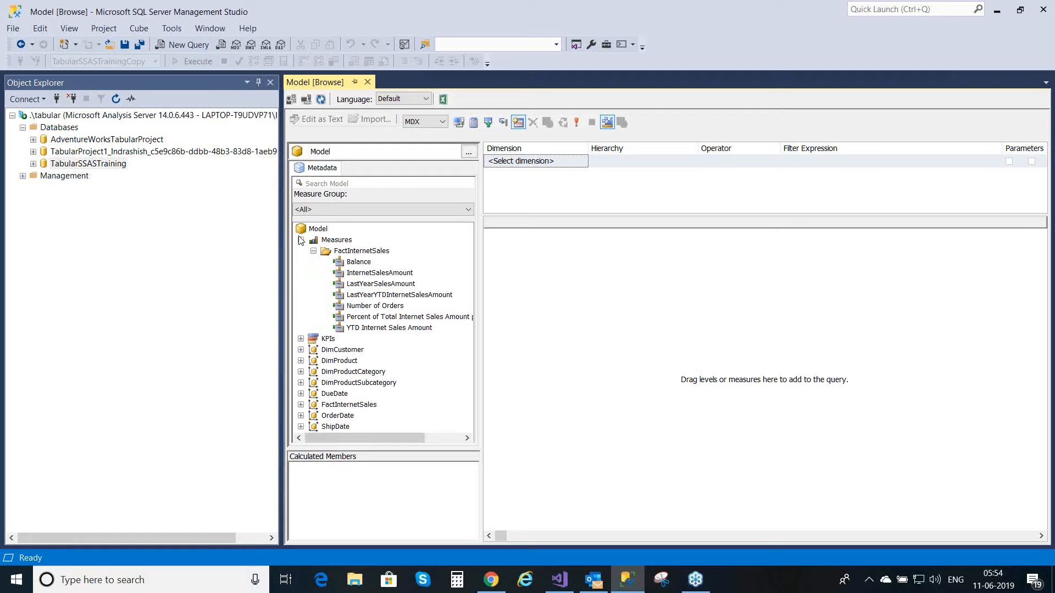
pyautogui.click(301, 240)
# Step: Analyze the model in Excel and add InternetSalesAmount and Percent of Total Internet Sales Amount per Sub-Category to the PivotTable values
pyautogui.click(444, 97)
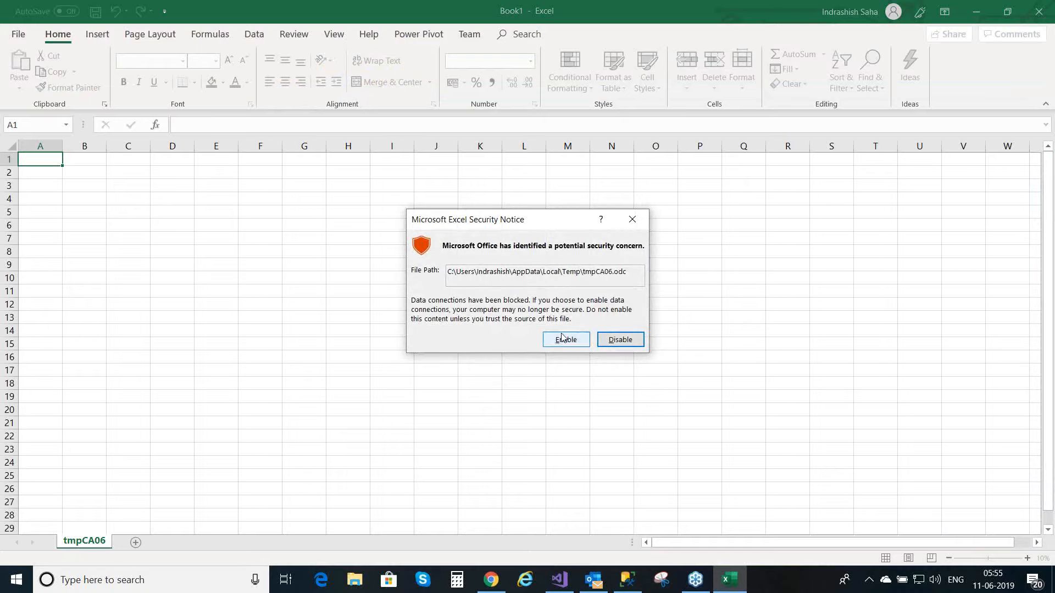
pyautogui.click(562, 338)
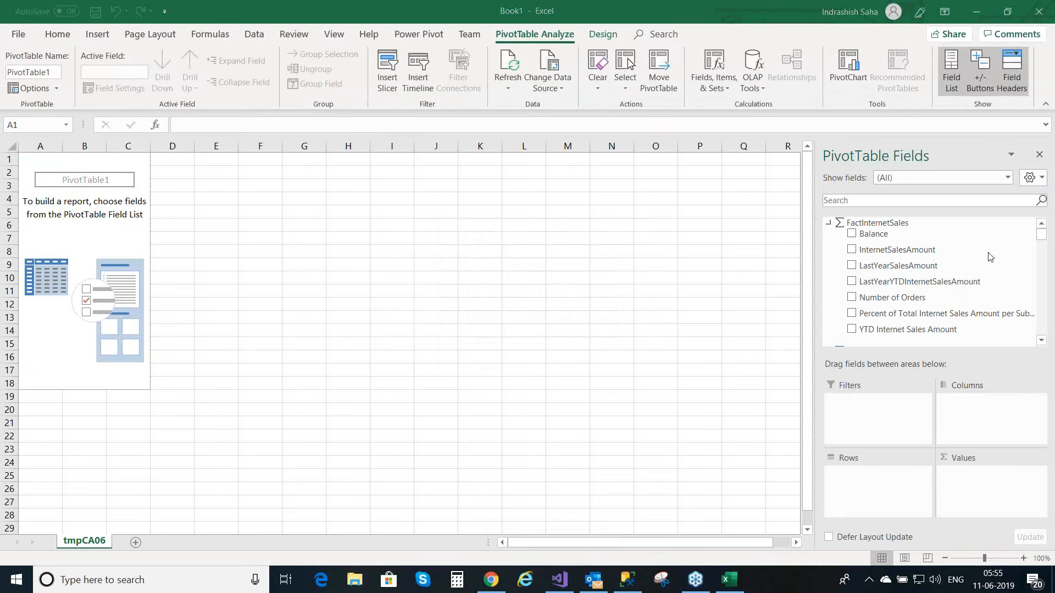
pyautogui.click(851, 251)
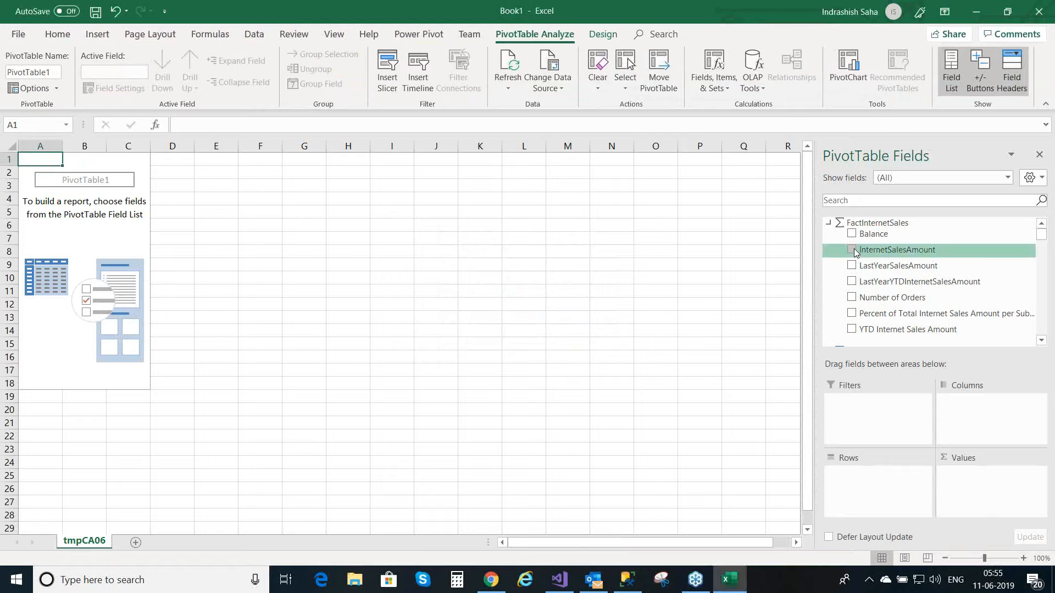
pyautogui.click(853, 250)
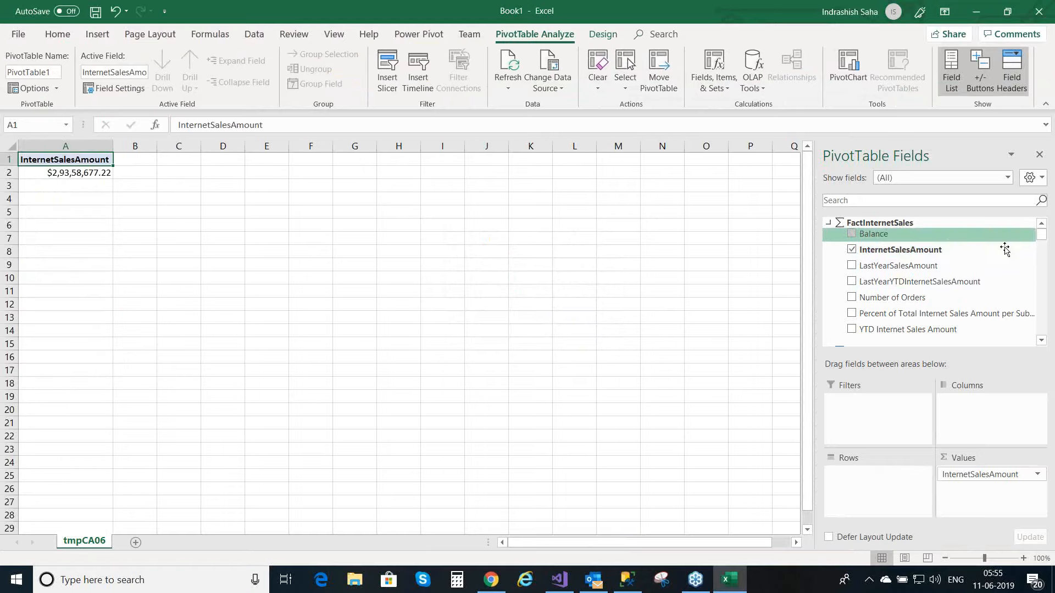
pyautogui.click(1042, 341)
pyautogui.click(1042, 341)
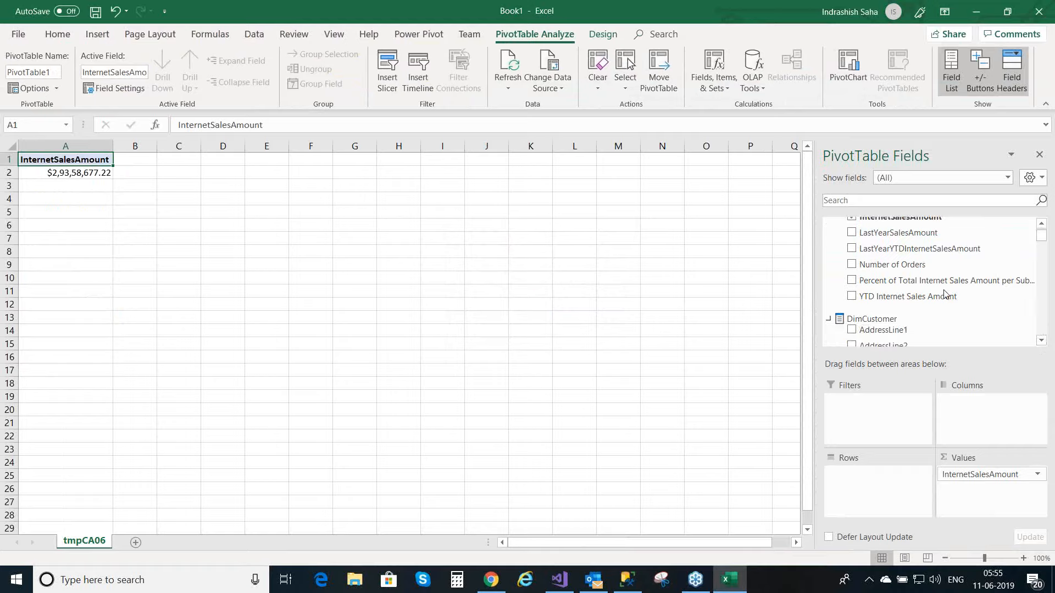
pyautogui.click(852, 280)
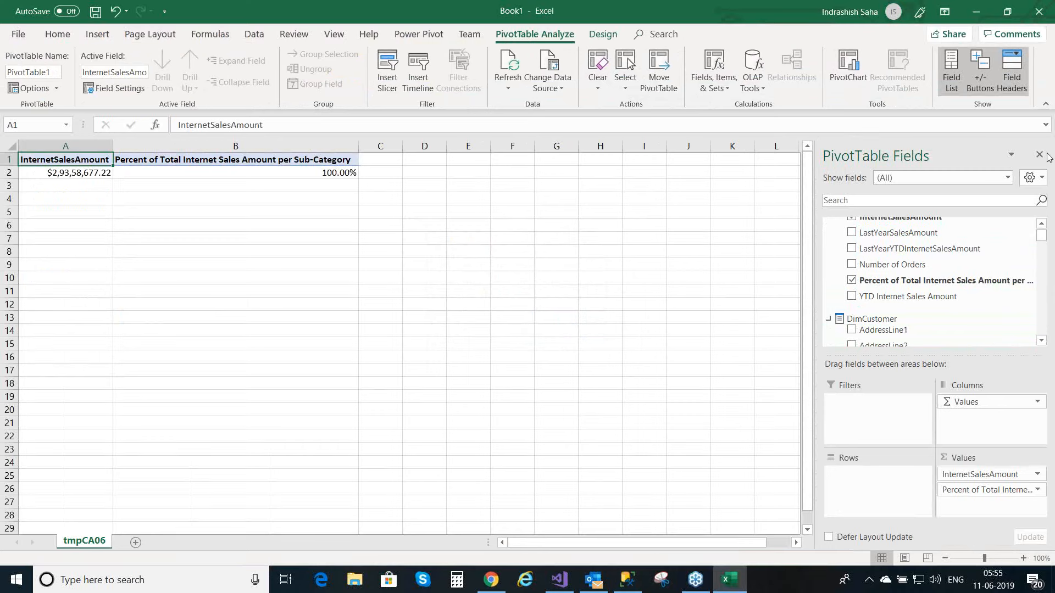
# Step: Add EnglishProductSubcategoryName from DimProductSubcategory as the PivotTable's row field
pyautogui.moveTo(1043, 243); pyautogui.dragTo(1048, 263)
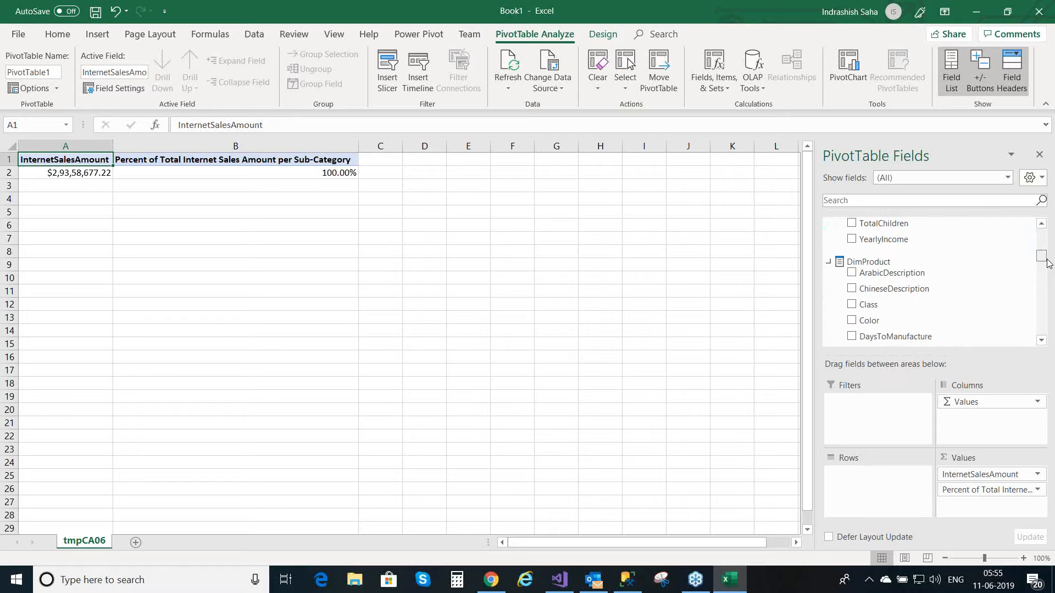
pyautogui.click(1042, 338)
pyautogui.click(1044, 338)
pyautogui.click(1043, 340)
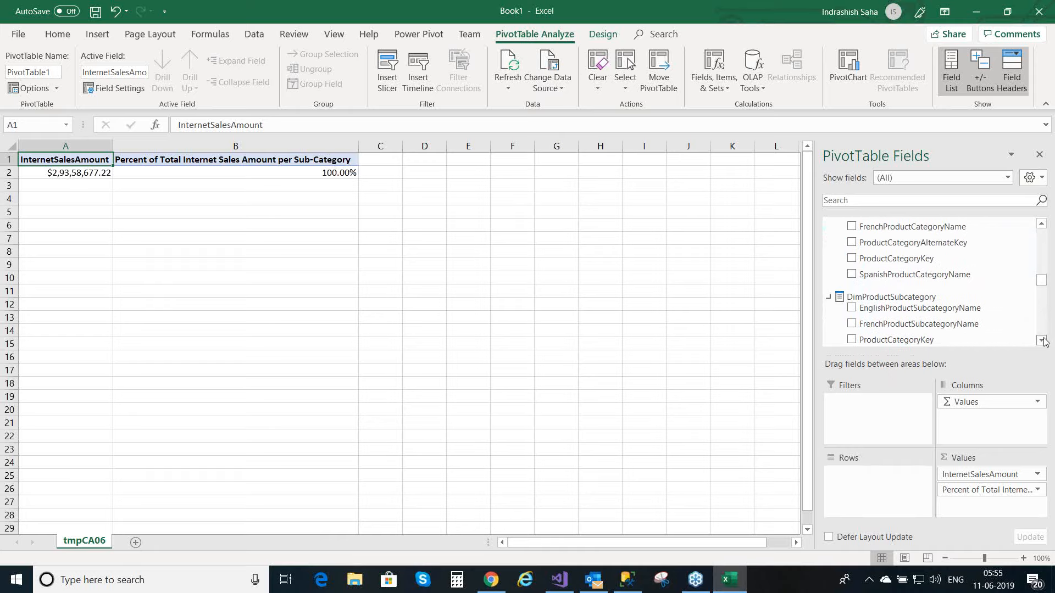
pyautogui.click(852, 308)
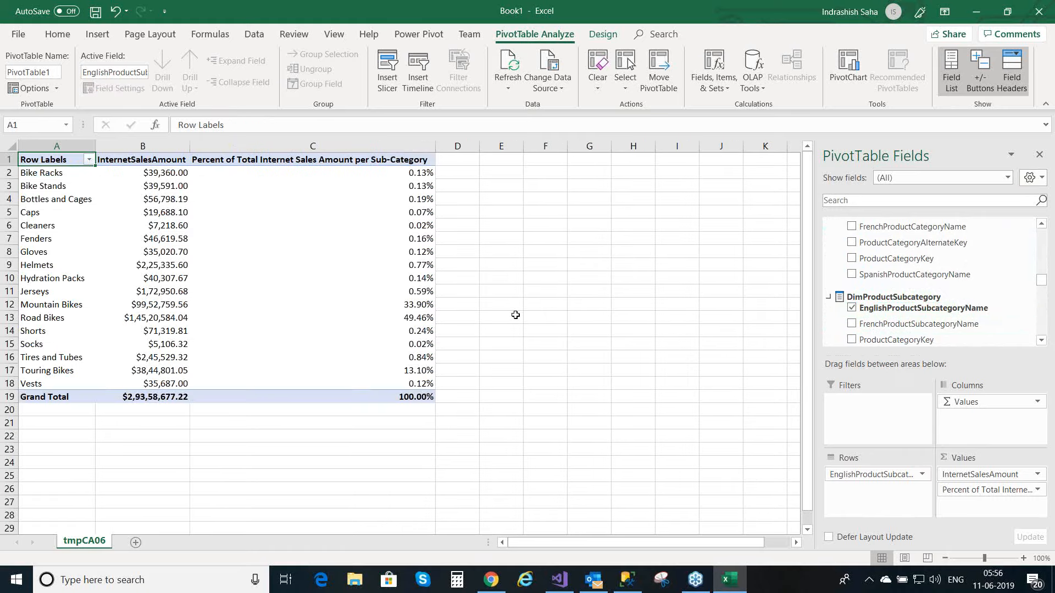
# Step: Compare the sales amounts with the sub-category percentages for Bike Racks, Helmets, Road Bikes and Mountain Bikes
pyautogui.click(163, 176)
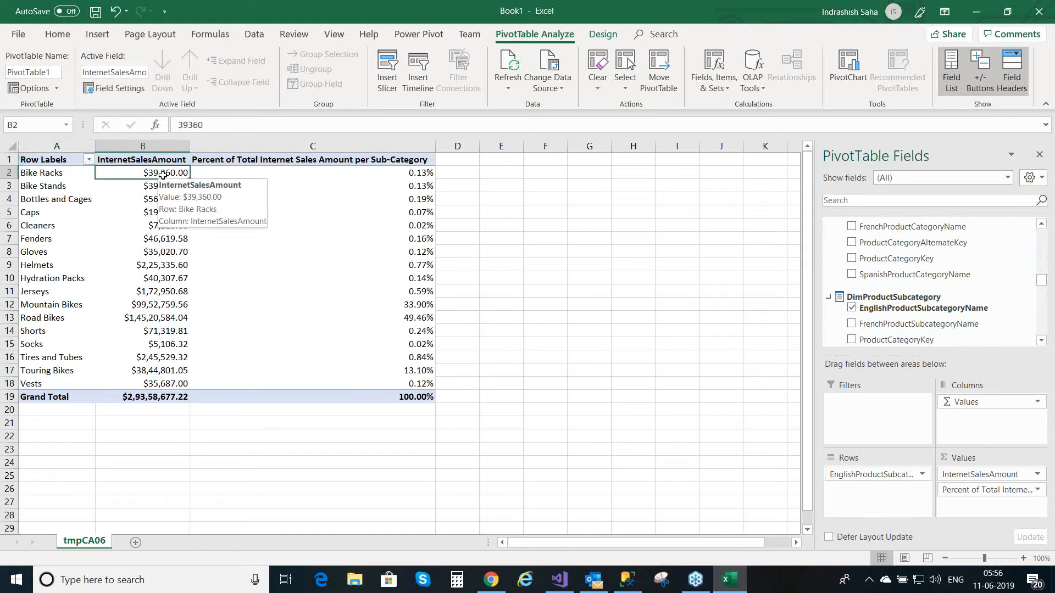
pyautogui.moveTo(358, 182)
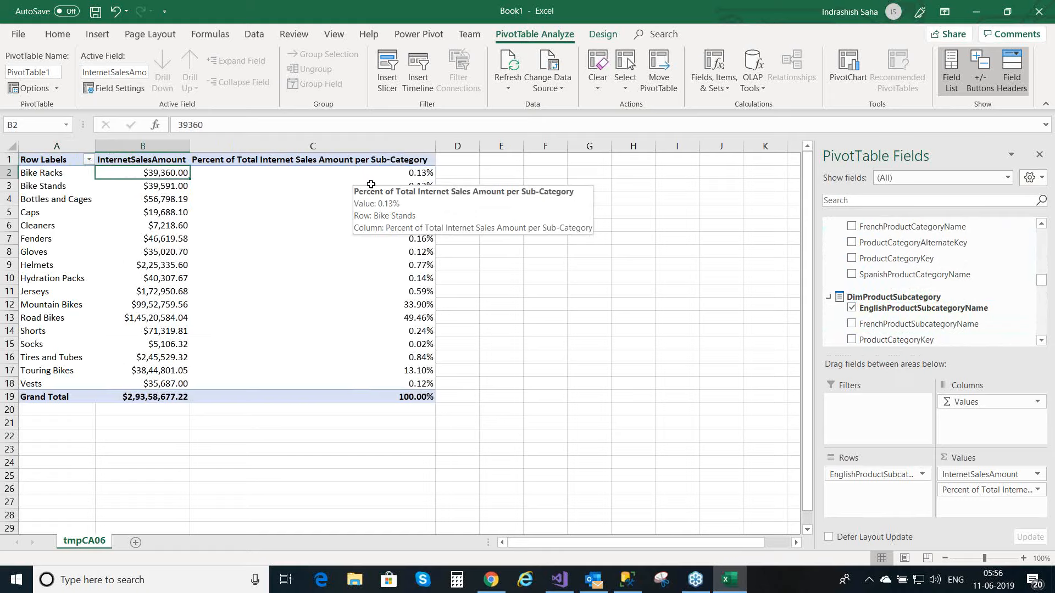
pyautogui.click(418, 174)
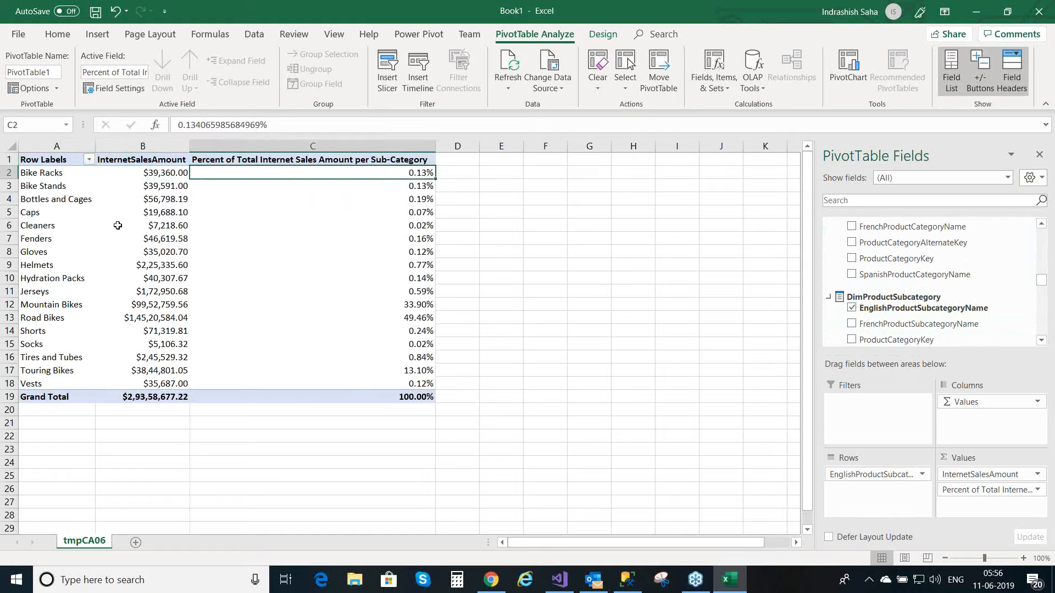
pyautogui.moveTo(151, 201)
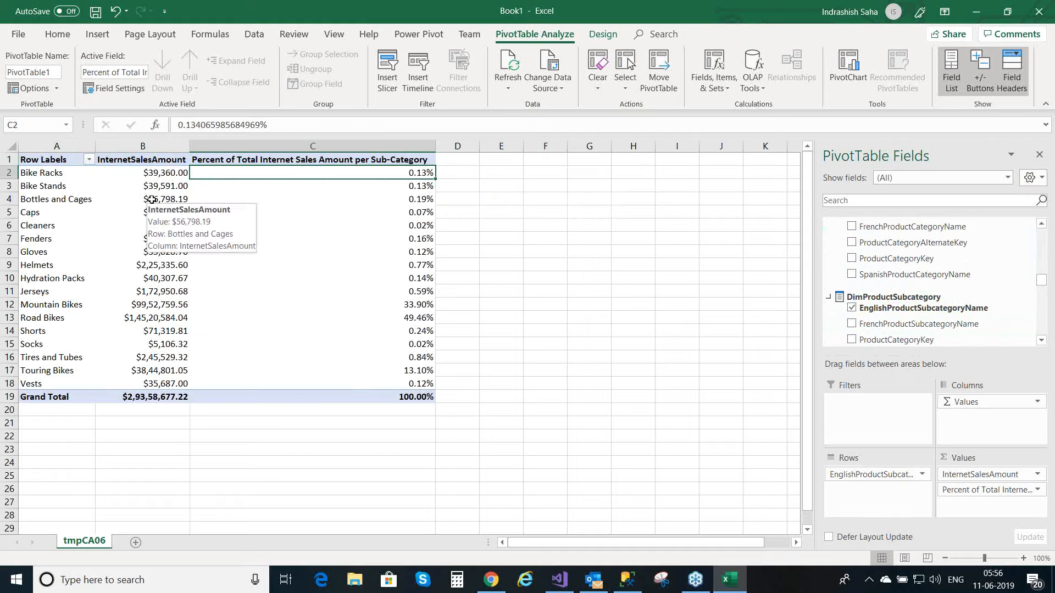
pyautogui.click(165, 267)
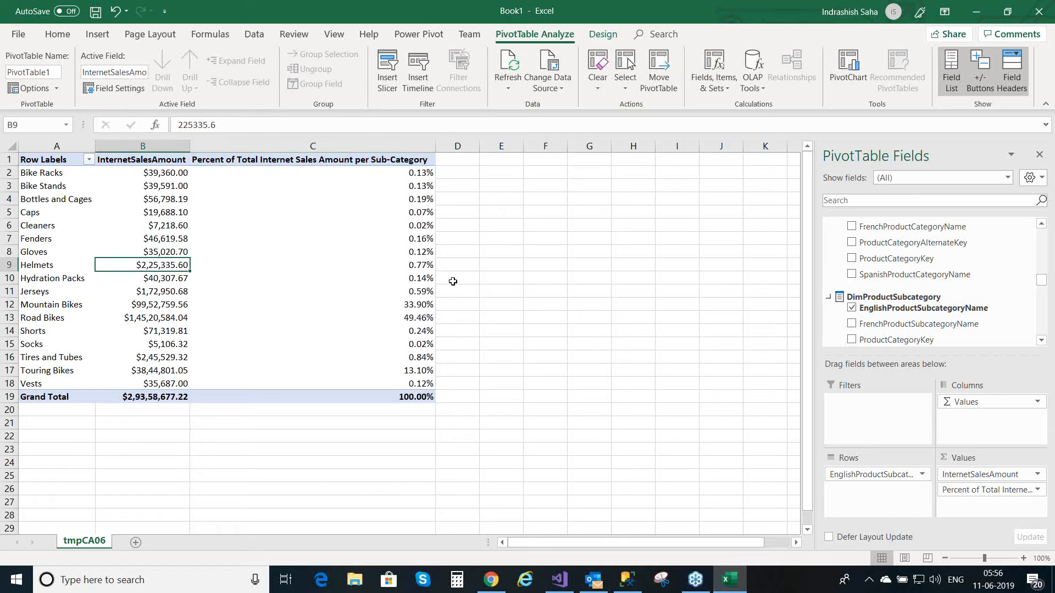
pyautogui.click(416, 267)
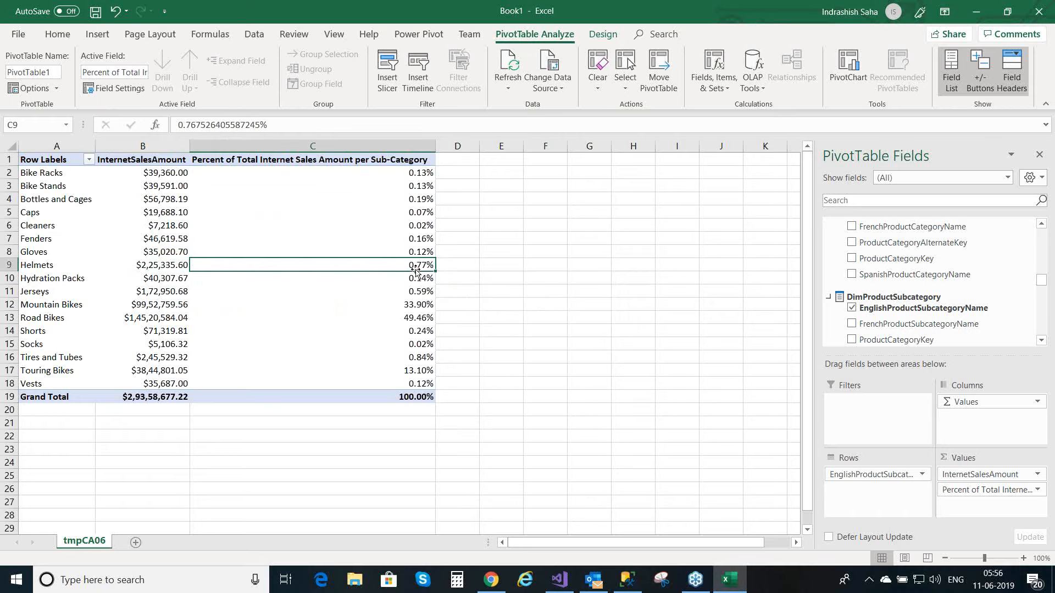
pyautogui.click(168, 321)
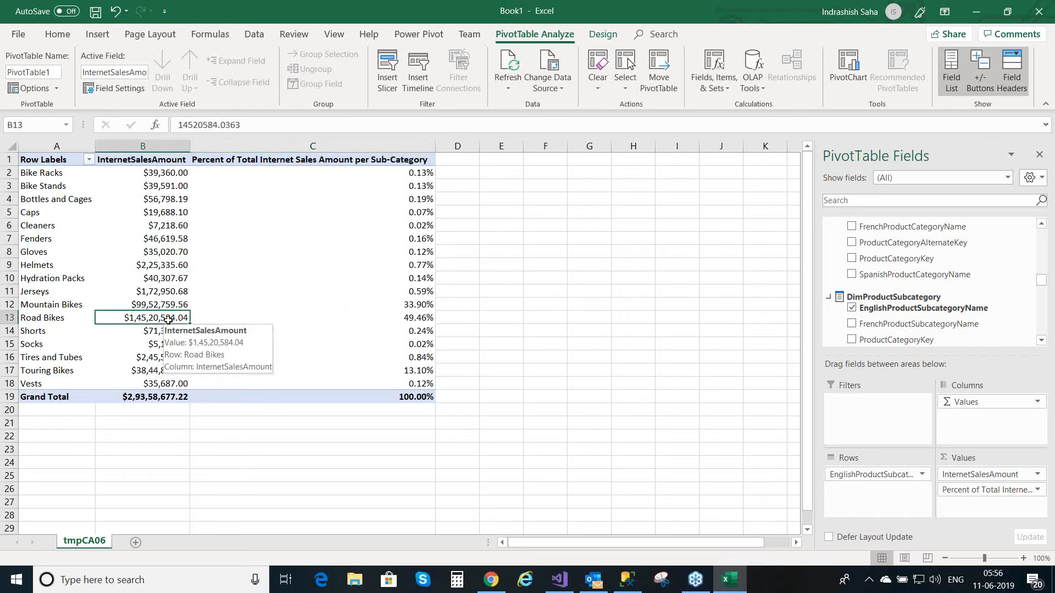
pyautogui.click(417, 318)
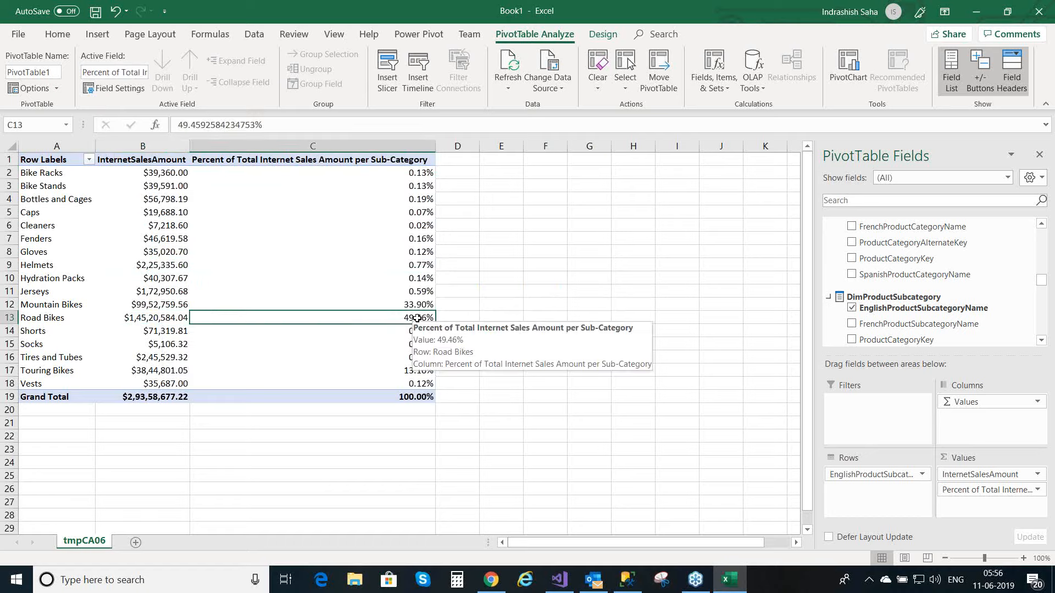
pyautogui.click(154, 305)
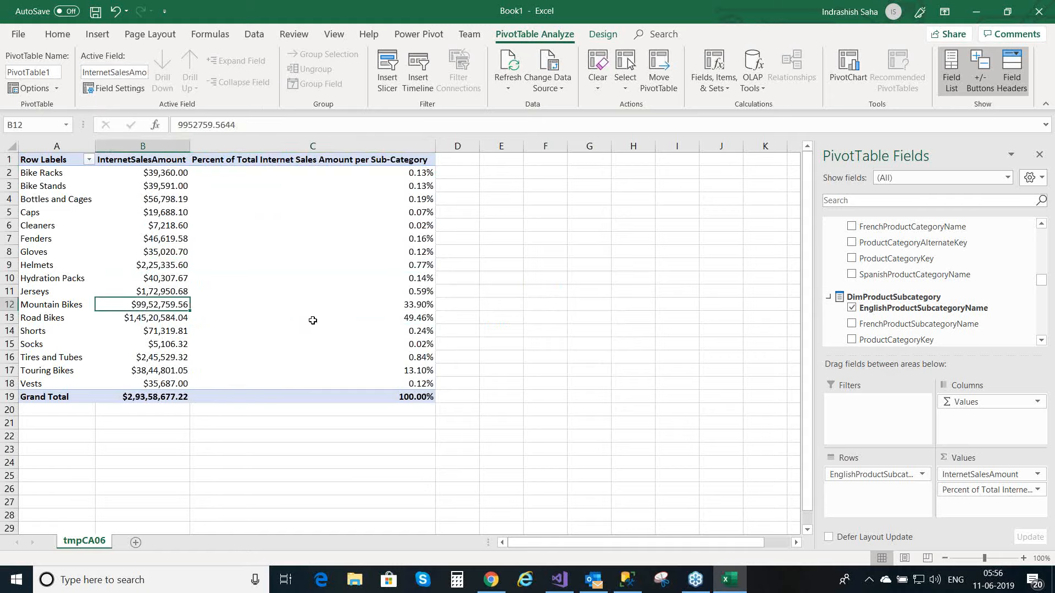
pyautogui.click(420, 304)
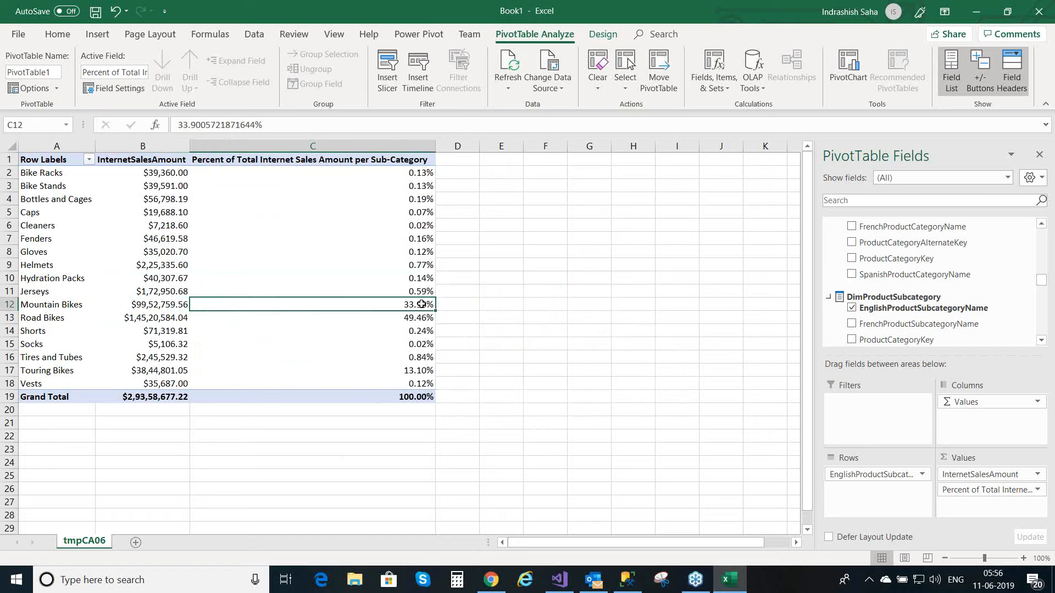
pyautogui.moveTo(427, 338)
# Step: Switch to Visual Studio and begin a measure in the FactInternetSales cell below OrderDate, entering "Percent of Internet Sales Amount per Year :="
pyautogui.click(558, 585)
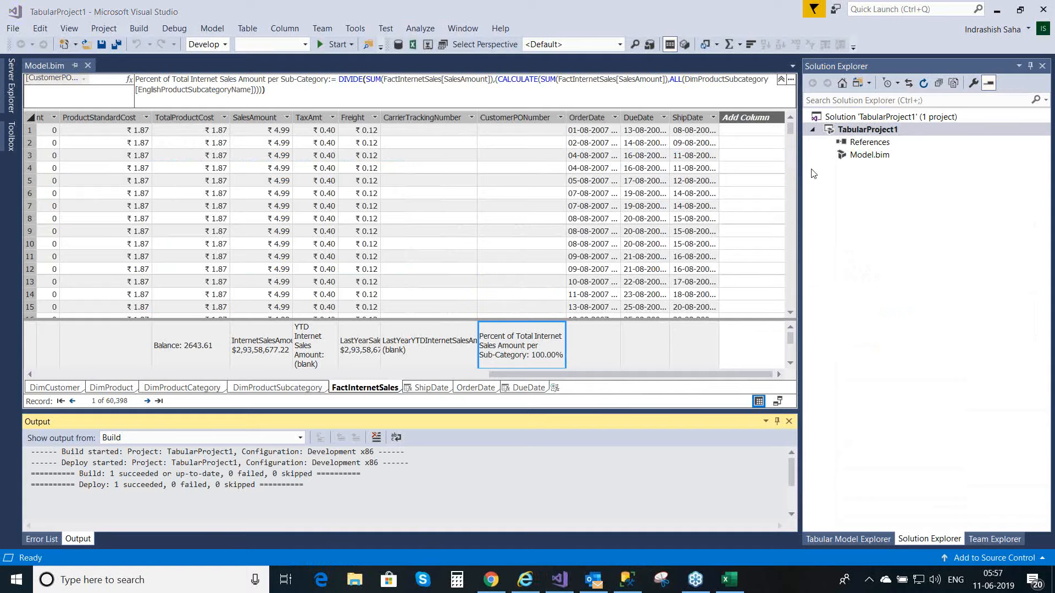
pyautogui.click(586, 348)
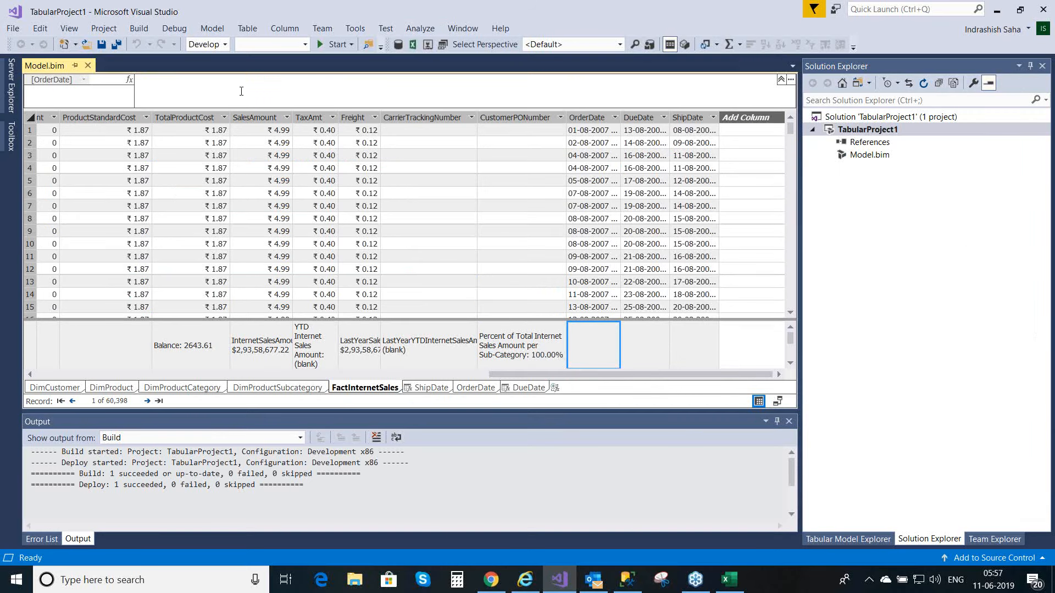
pyautogui.click(198, 86)
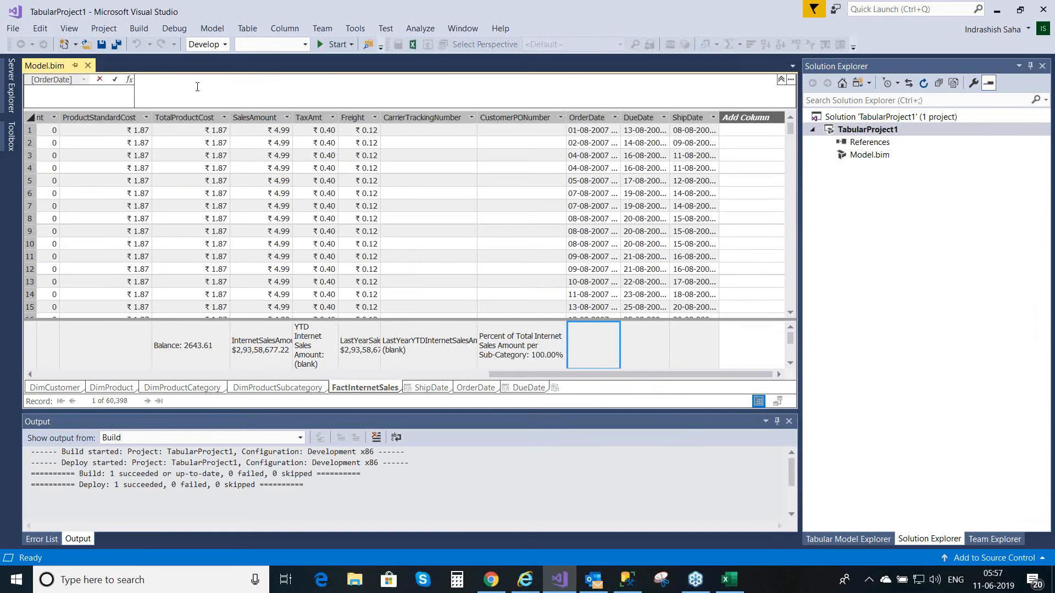
pyautogui.write('Pe')
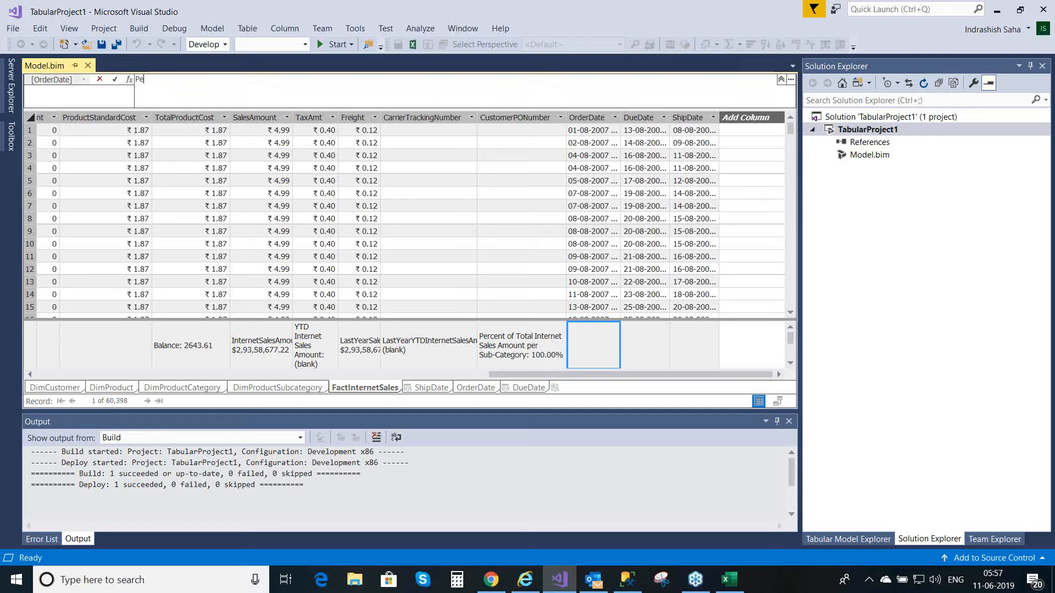
pyautogui.write('rcent')
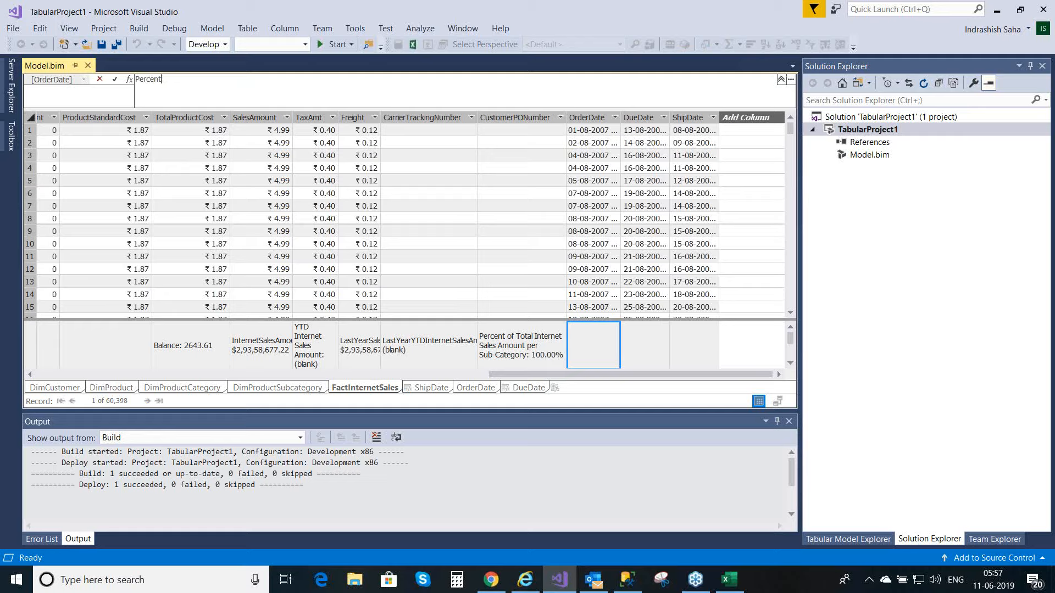
pyautogui.write(' of To')
pyautogui.press('BackSpace')
pyautogui.press('BackSpace')
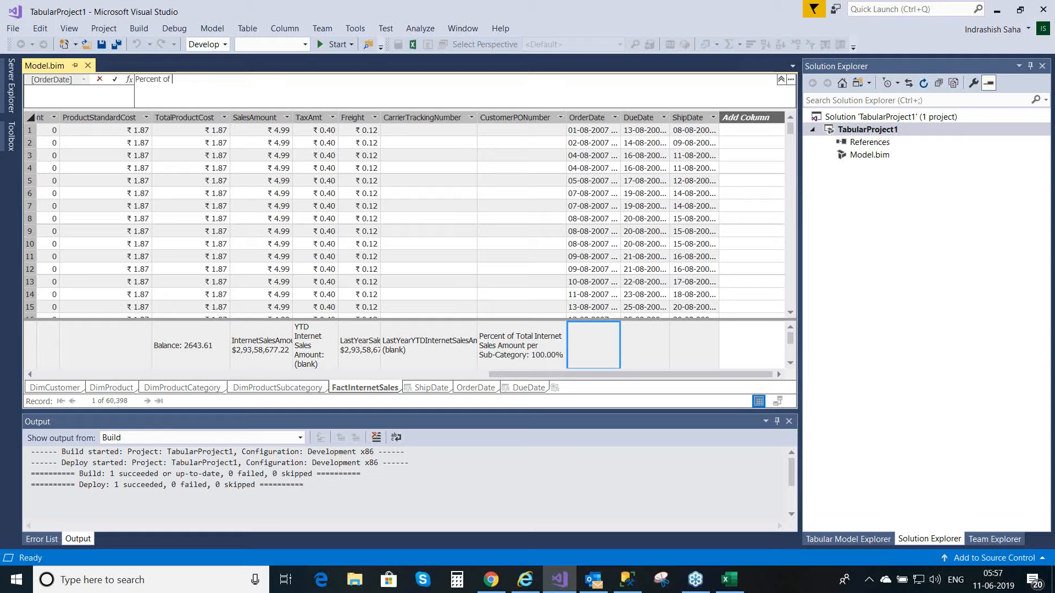
pyautogui.write('Internet')
pyautogui.write('Sa')
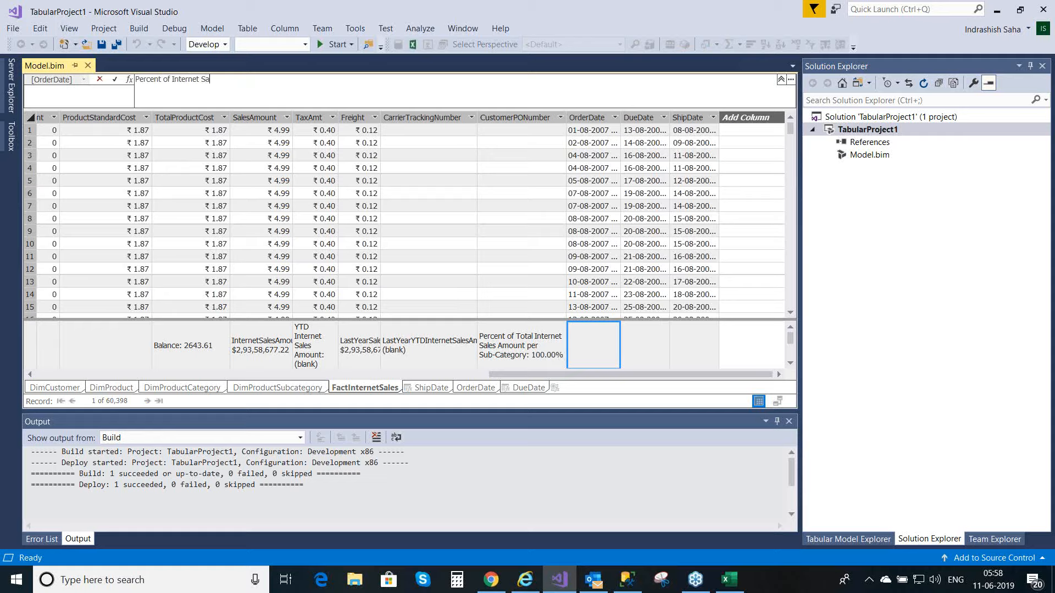
pyautogui.write('les Amount per Year')
pyautogui.write(':=')
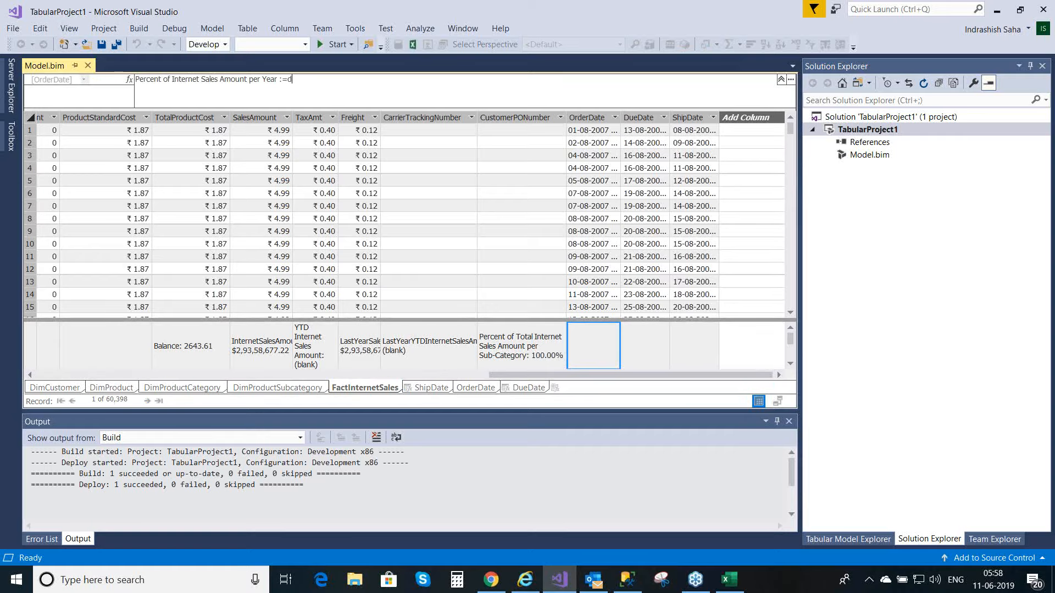
# Step: Add DIVIDE( with SUM(FactInternetSales[SalesAmount]) as its numerator and a trailing comma to the measure formula, and commit the partial formula
pyautogui.write('divide')
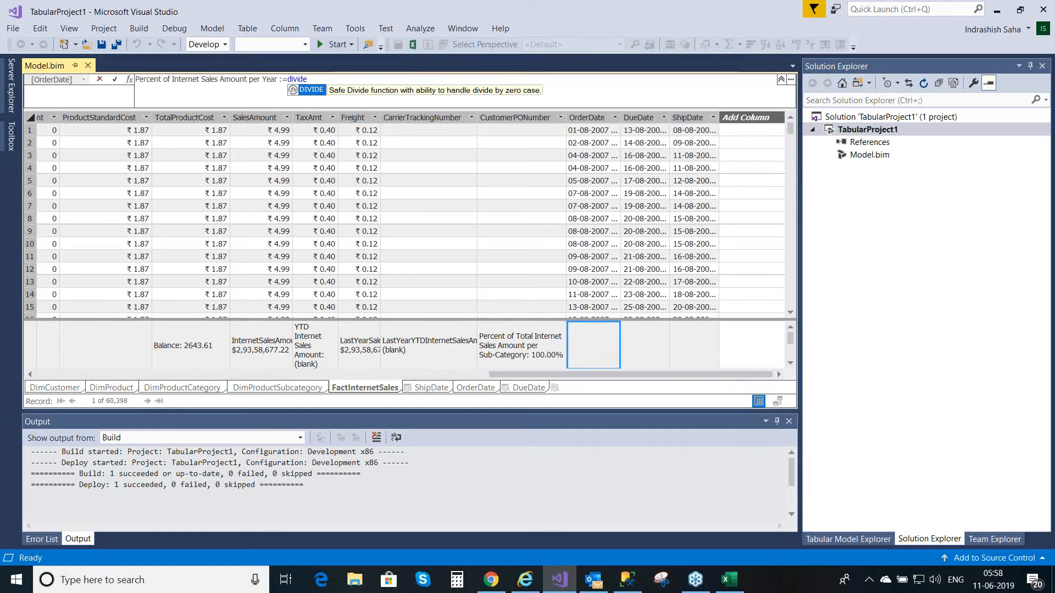
pyautogui.doubleClick(309, 91)
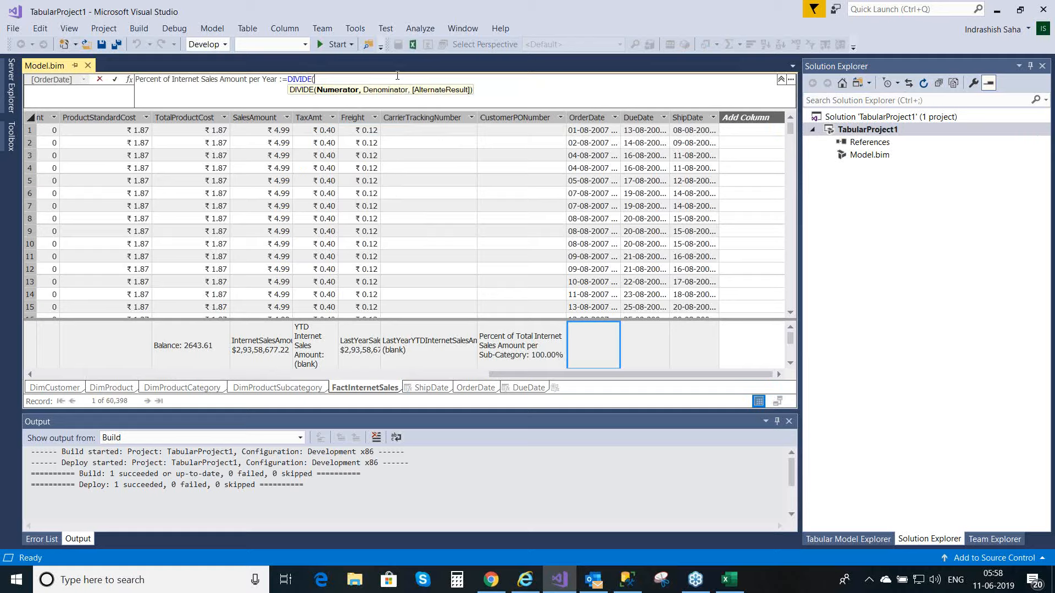
pyautogui.write('sum')
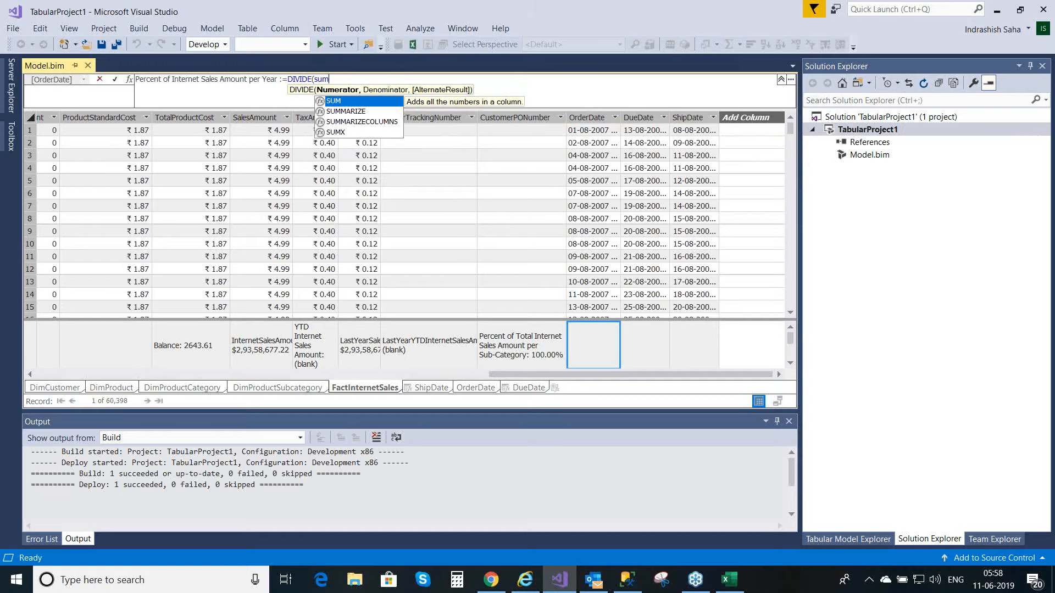
pyautogui.doubleClick(329, 103)
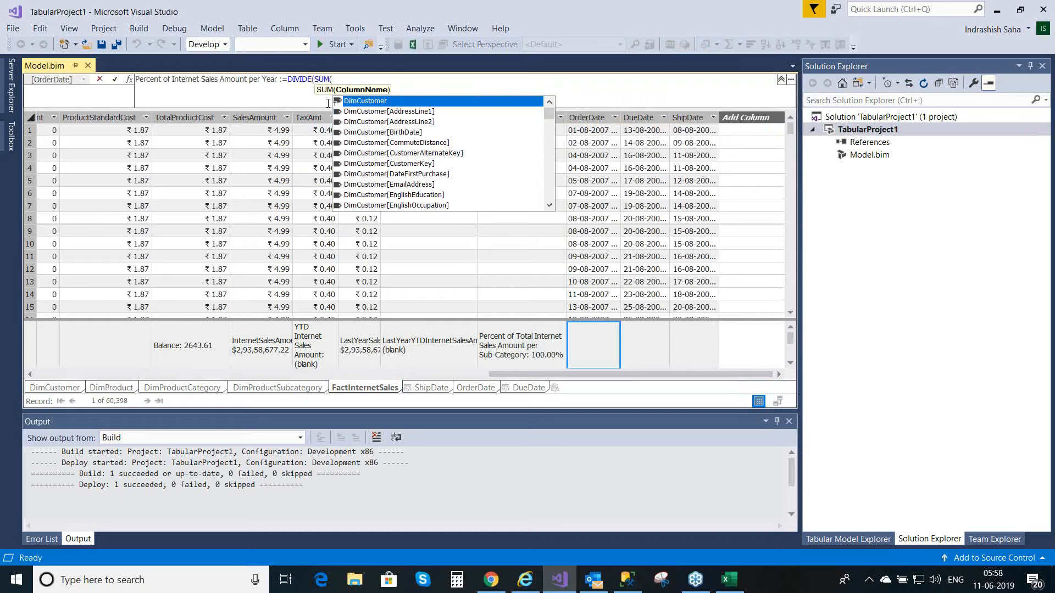
pyautogui.write('sa')
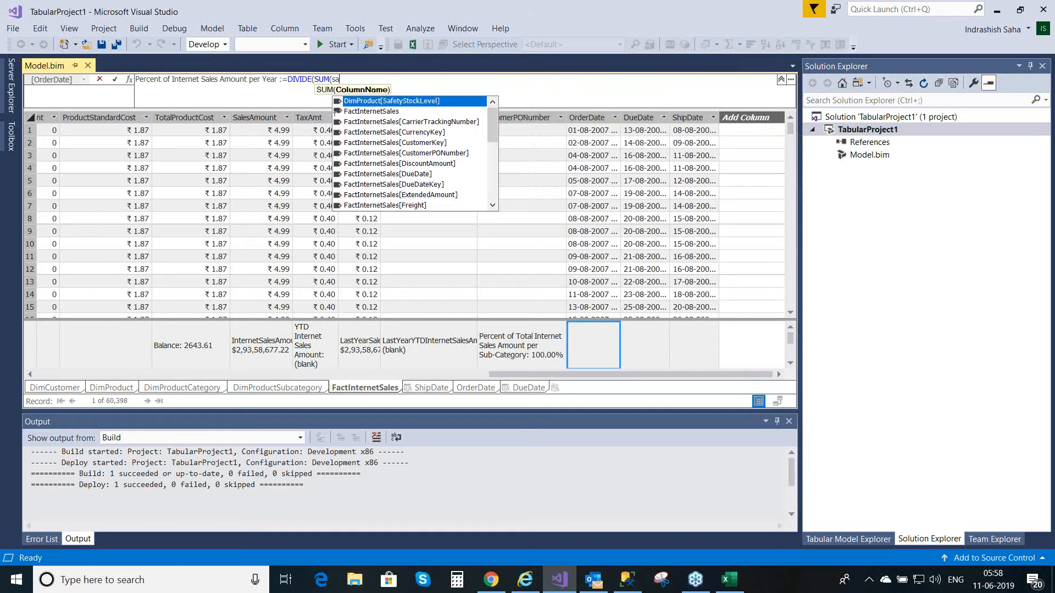
pyautogui.write('les')
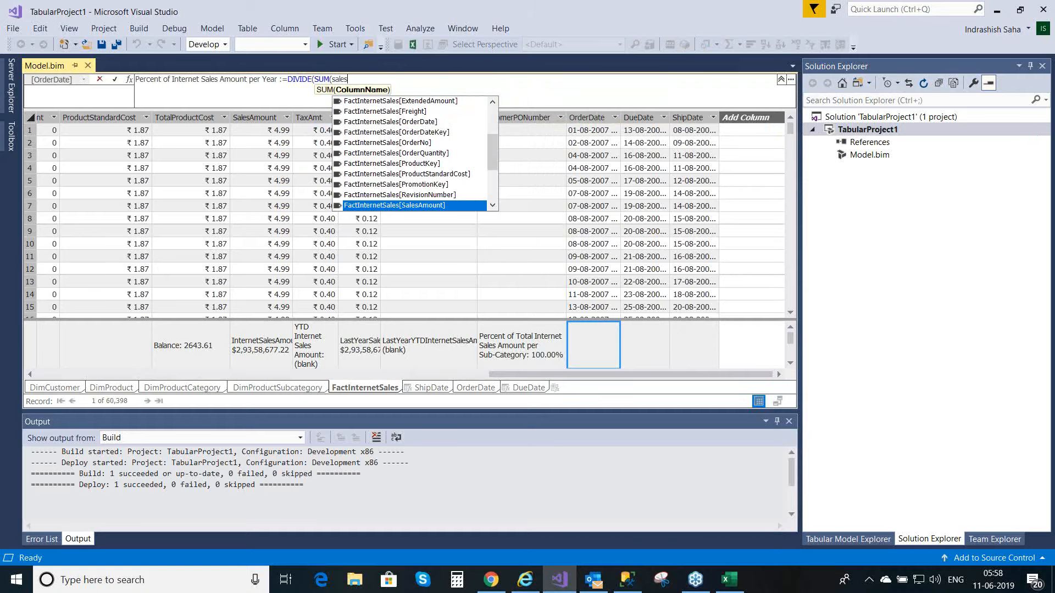
pyautogui.doubleClick(409, 206)
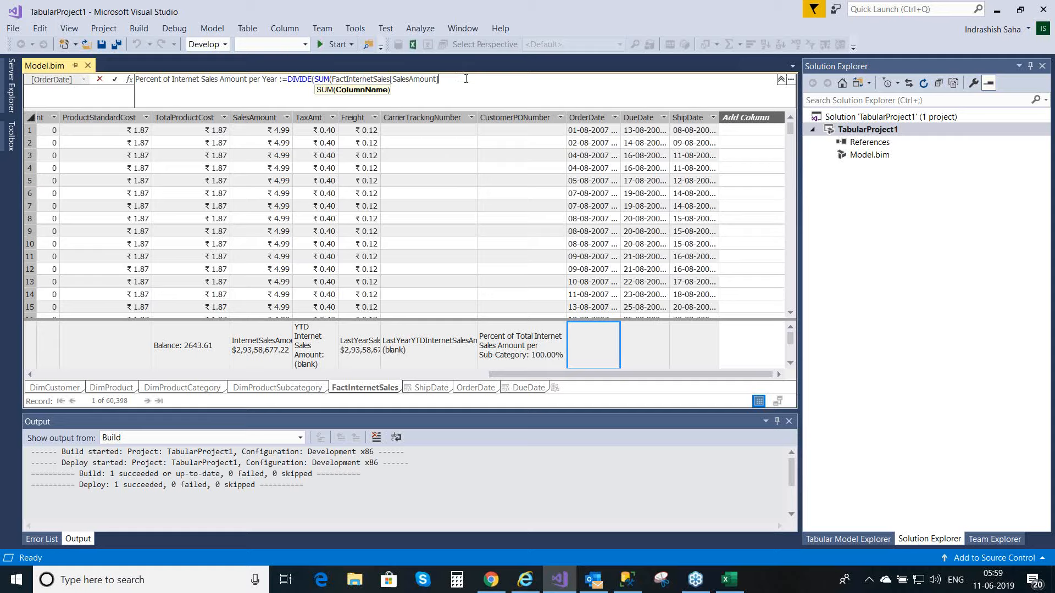
pyautogui.write(')')
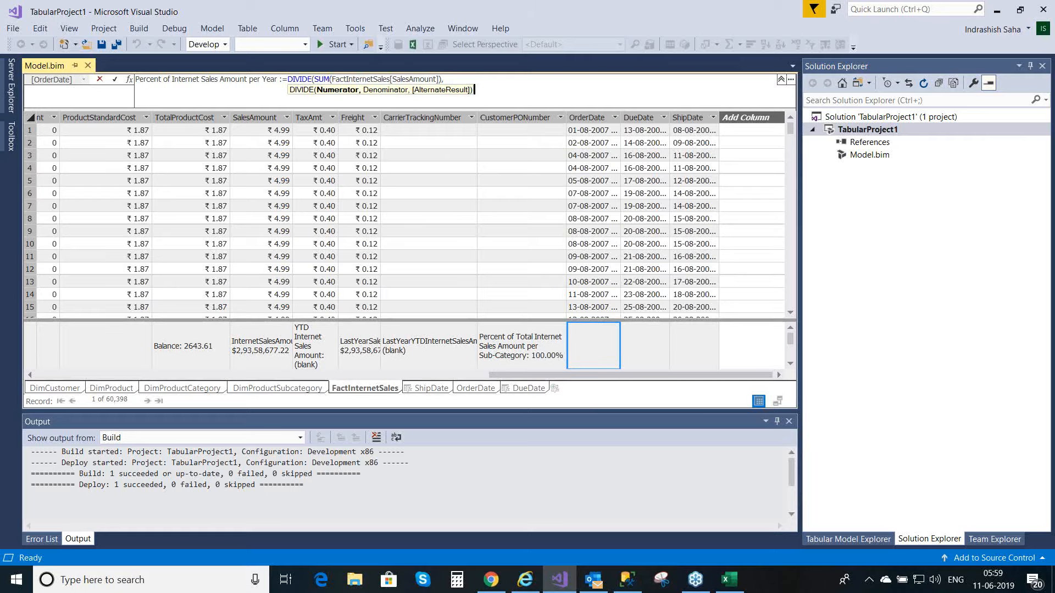
pyautogui.write(',')
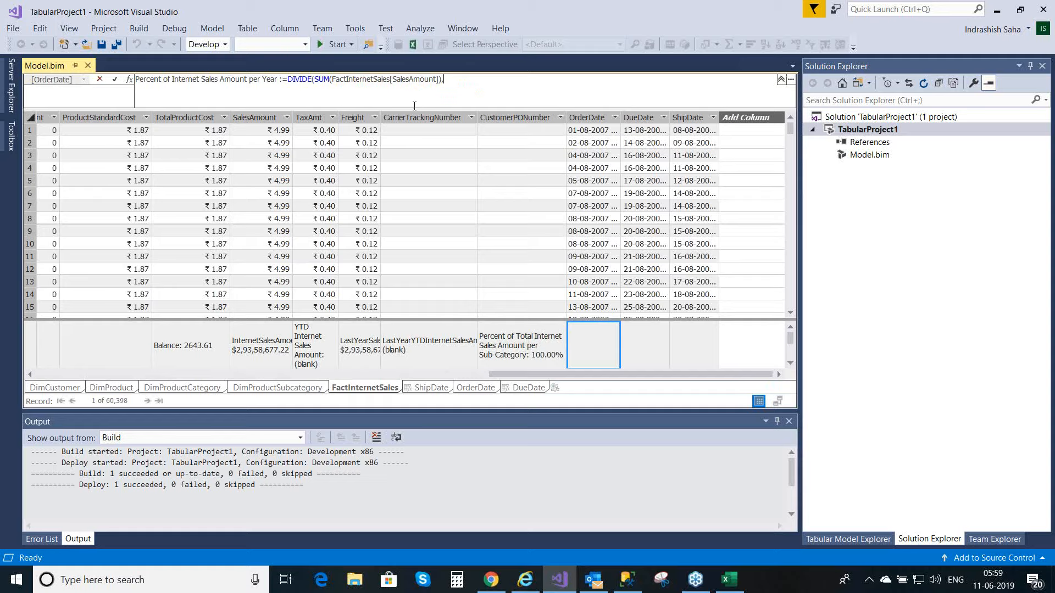
pyautogui.click(114, 81)
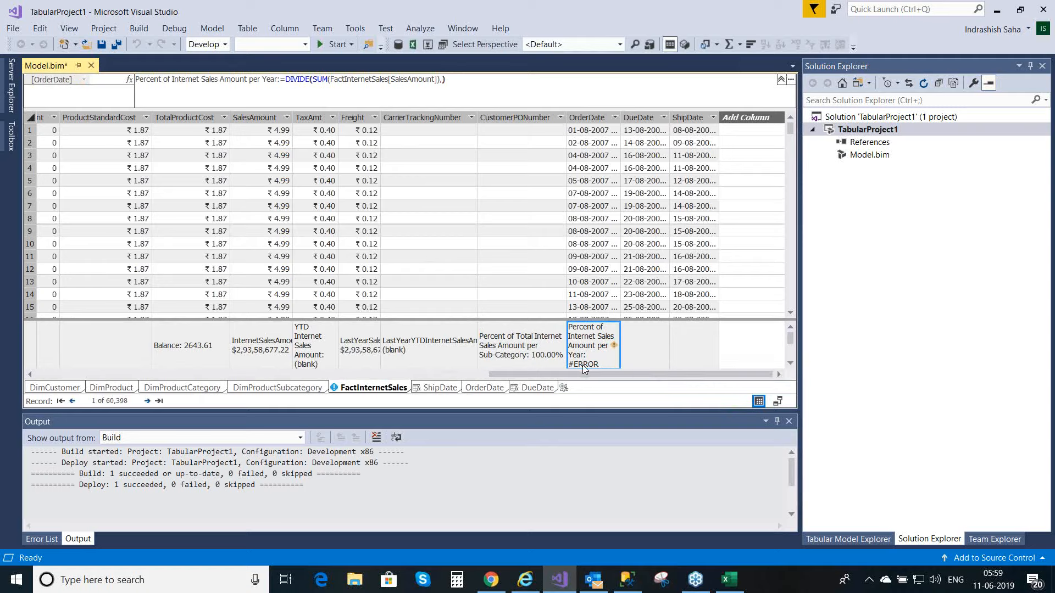
# Step: Reopen the per-year measure formula, remove its final closing parenthesis and start the denominator with (CALCULATE(
pyautogui.click(450, 83)
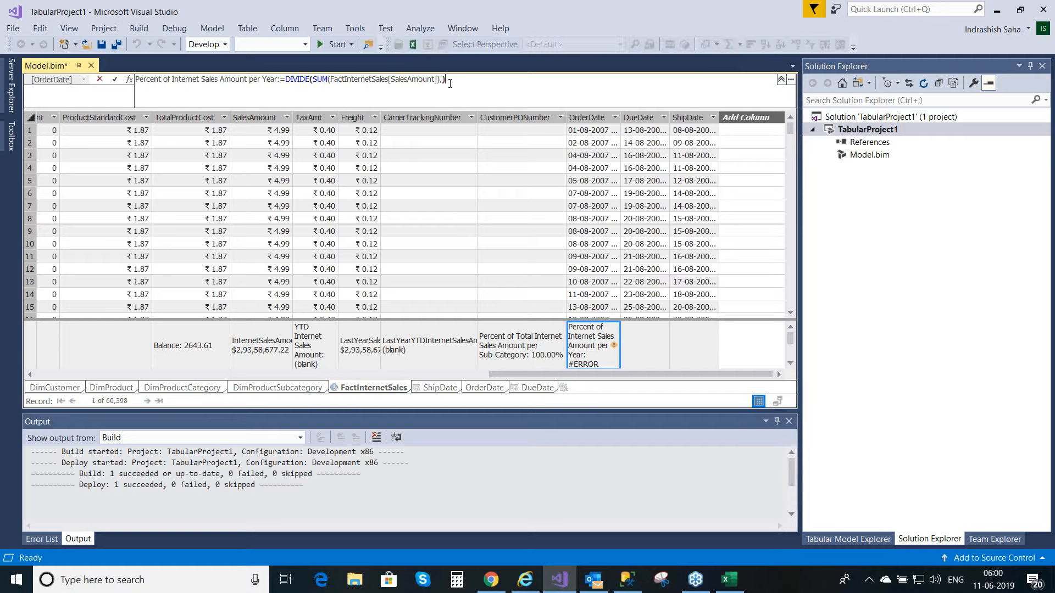
pyautogui.press('BackSpace')
pyautogui.write('(')
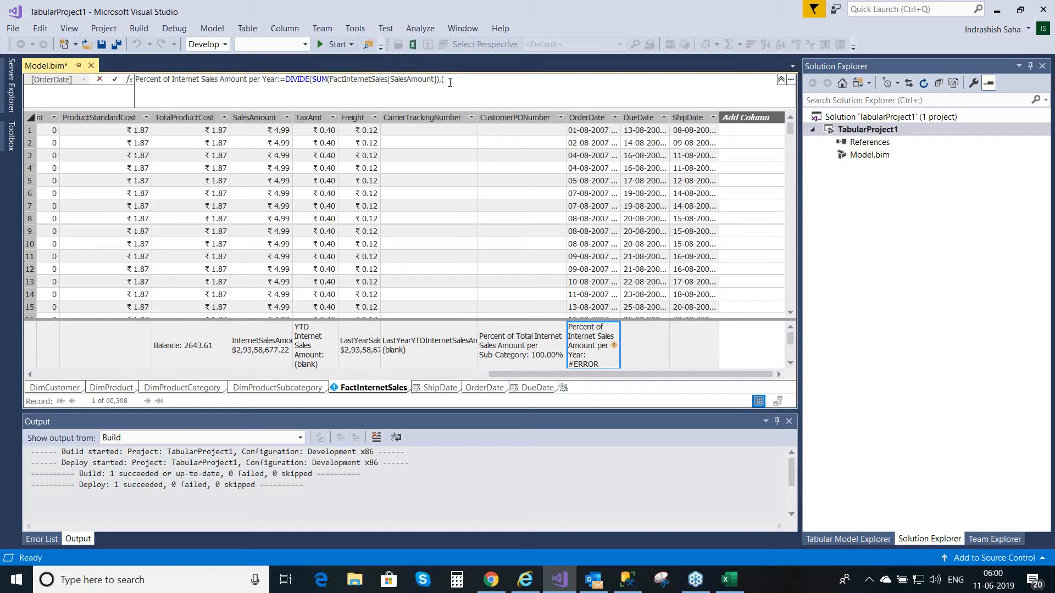
pyautogui.write('c')
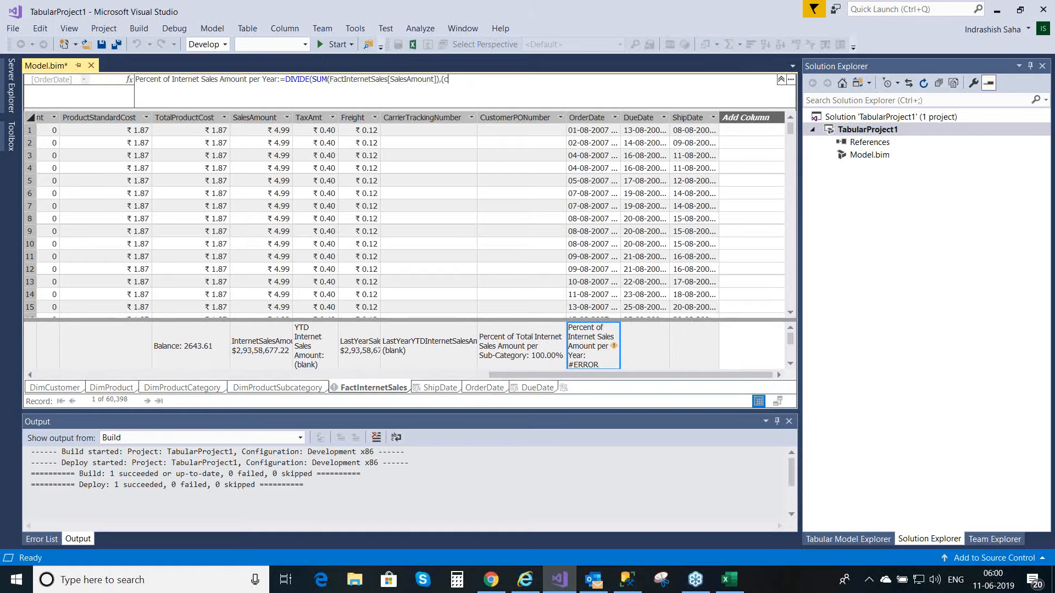
pyautogui.write('alcu')
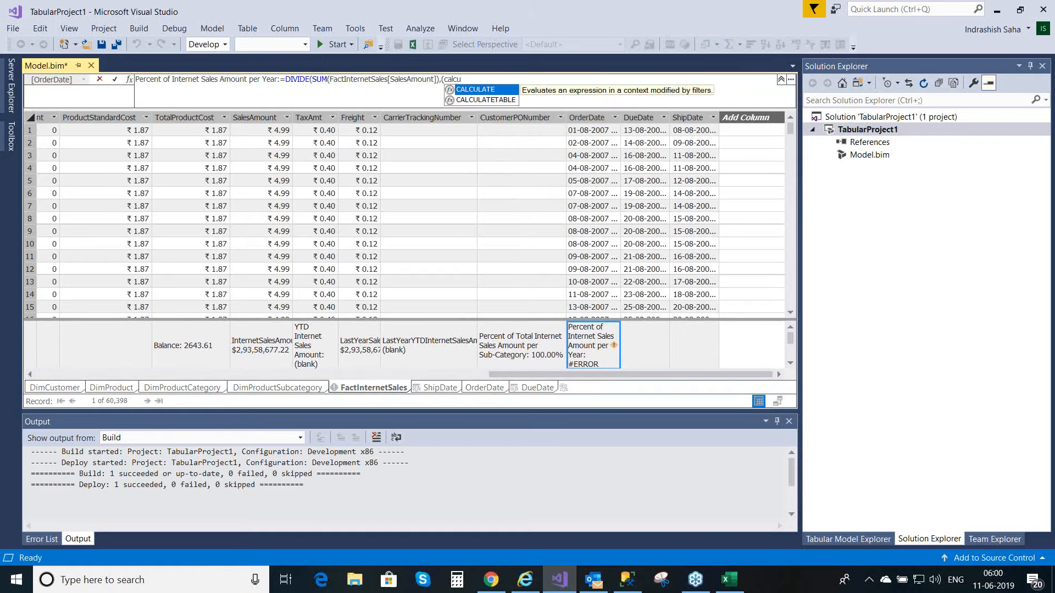
pyautogui.doubleClick(489, 90)
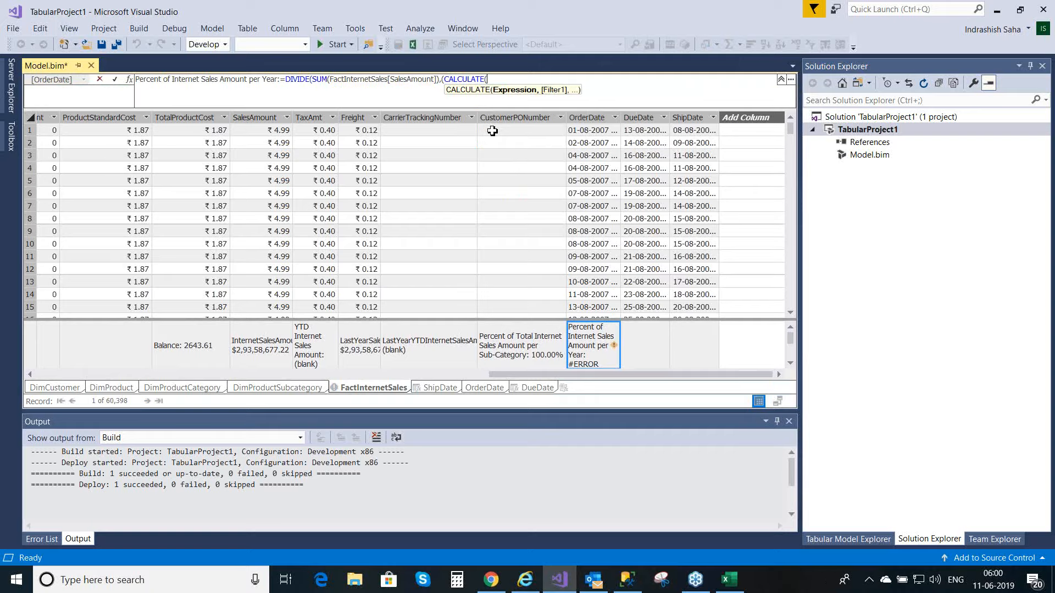
# Step: Enter SUM(FactInternetSales[SalesAmount]) followed by a comma as the expression of the CALCULATE function
pyautogui.write('su')
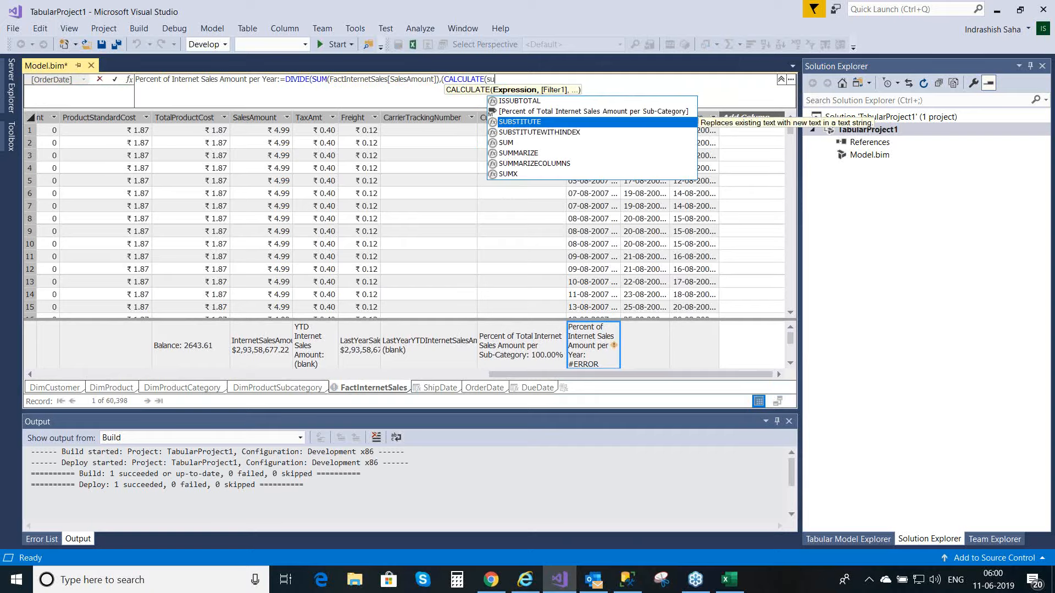
pyautogui.write('m')
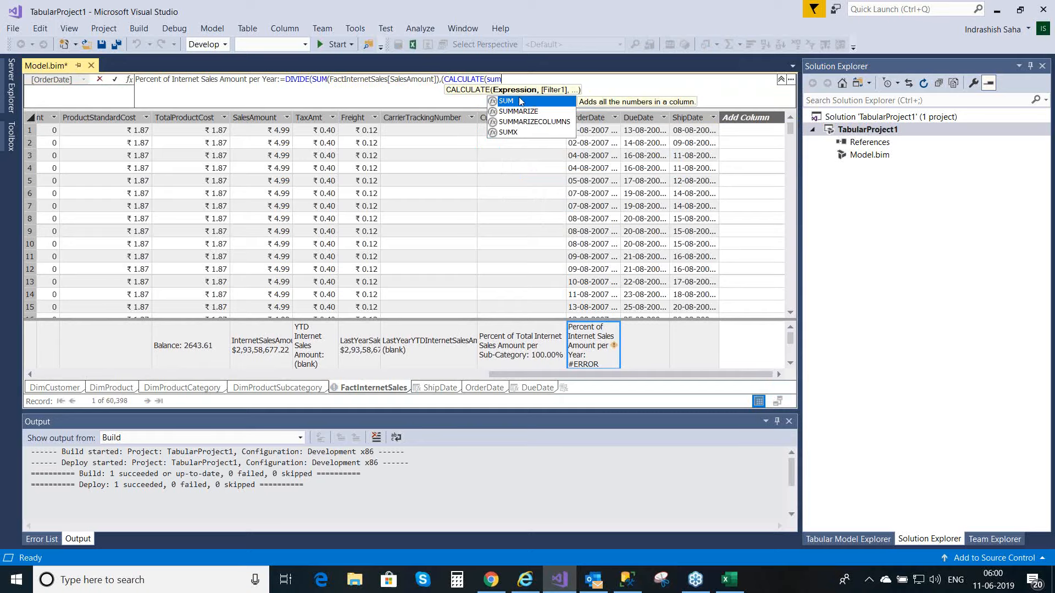
pyautogui.write('(')
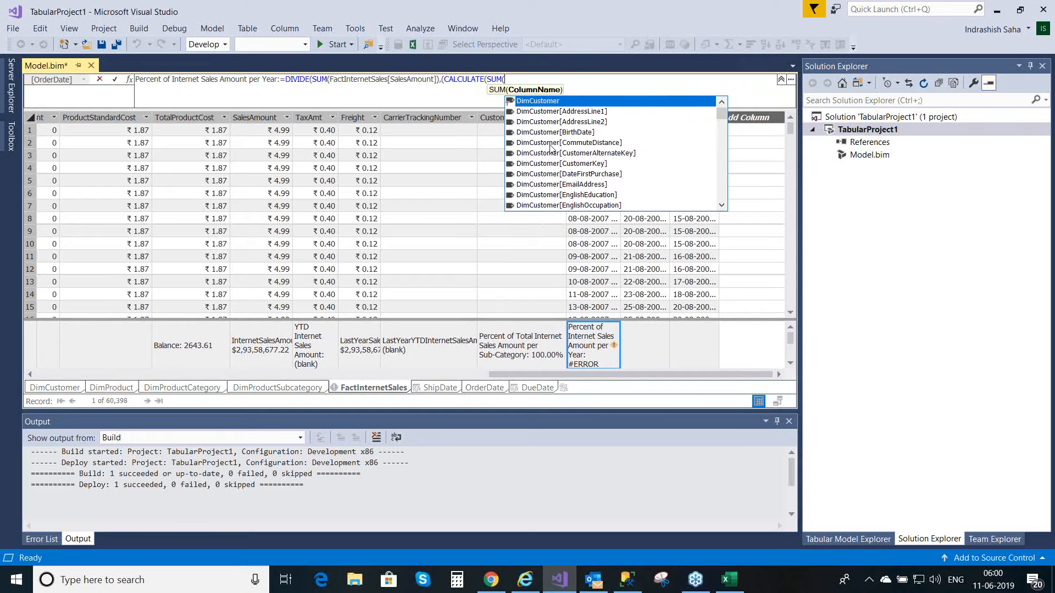
pyautogui.write('sa')
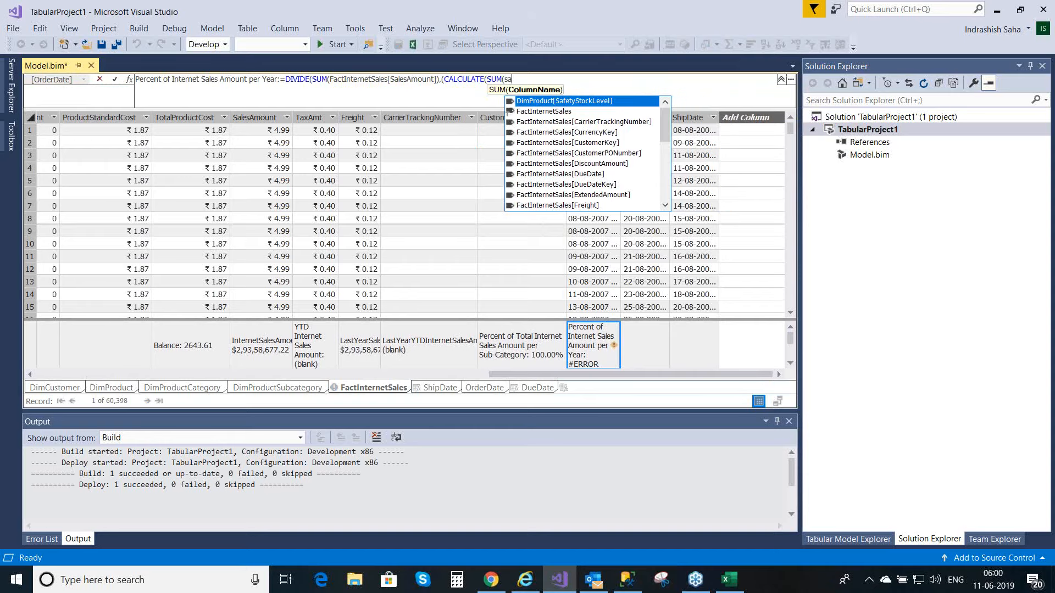
pyautogui.write('les')
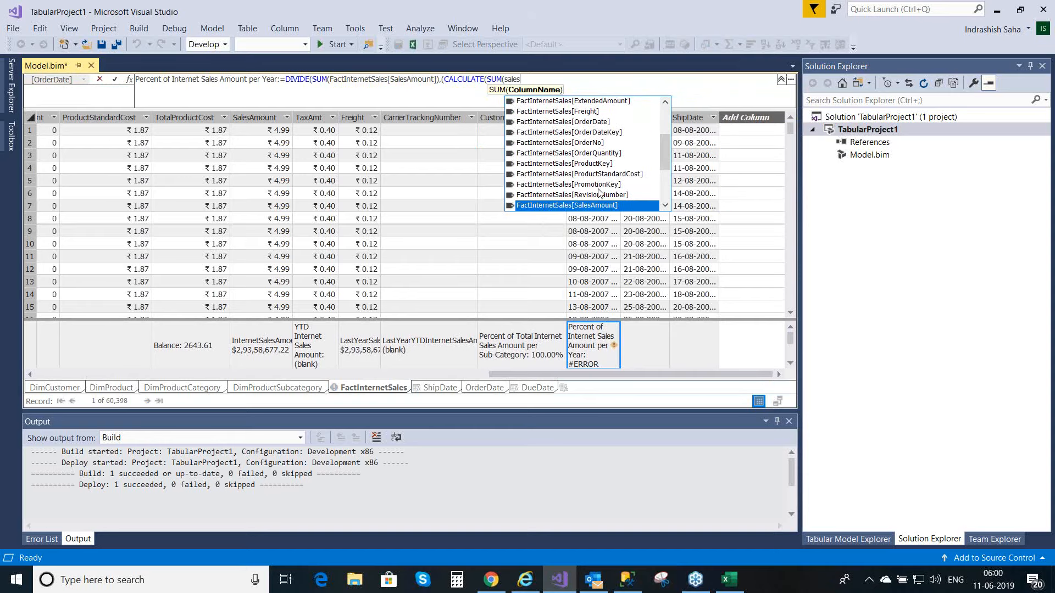
pyautogui.doubleClick(593, 206)
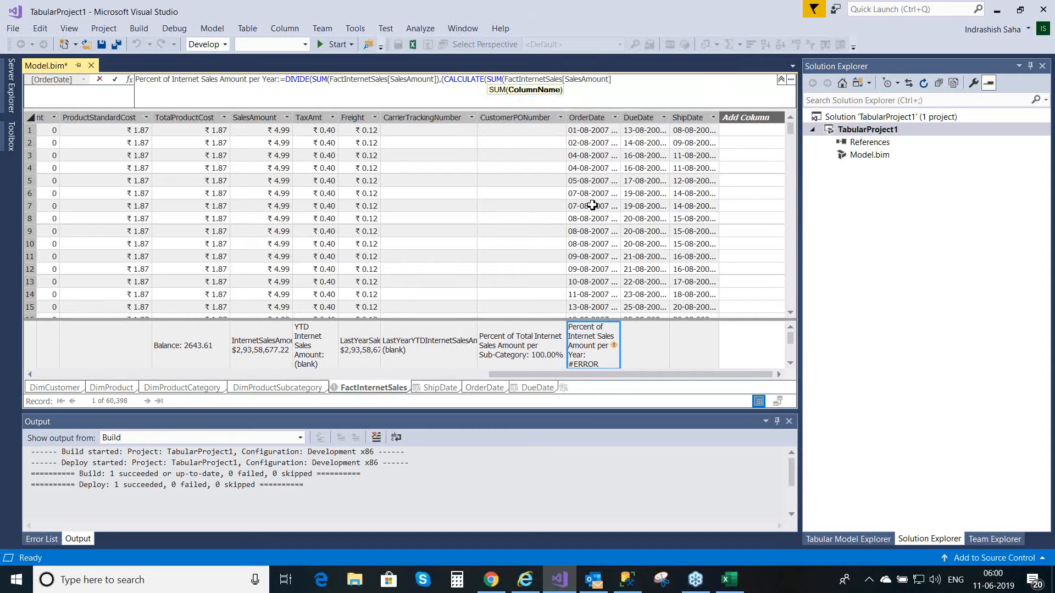
pyautogui.write(')')
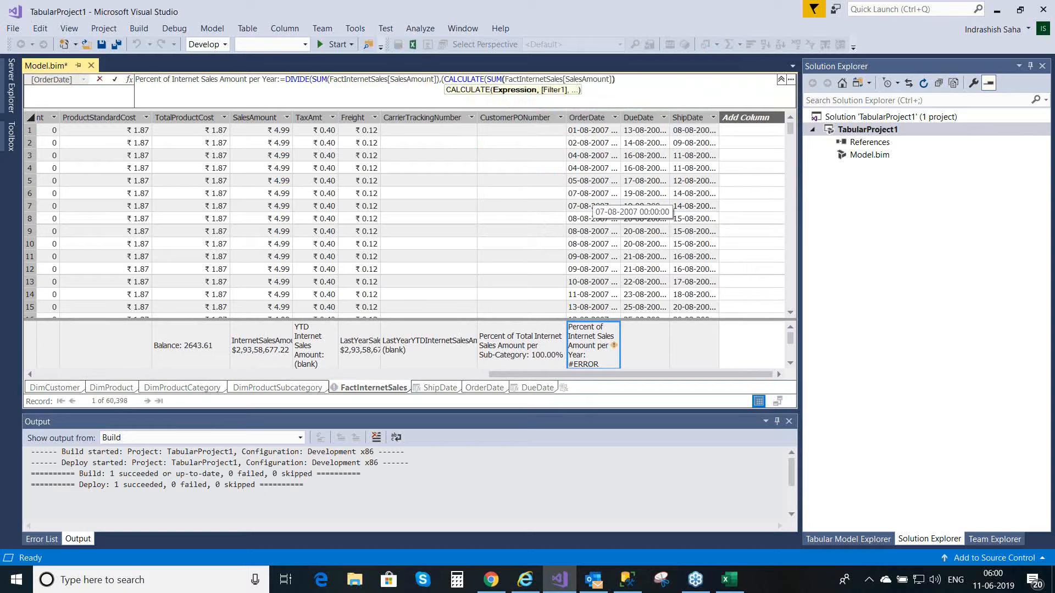
pyautogui.write(',')
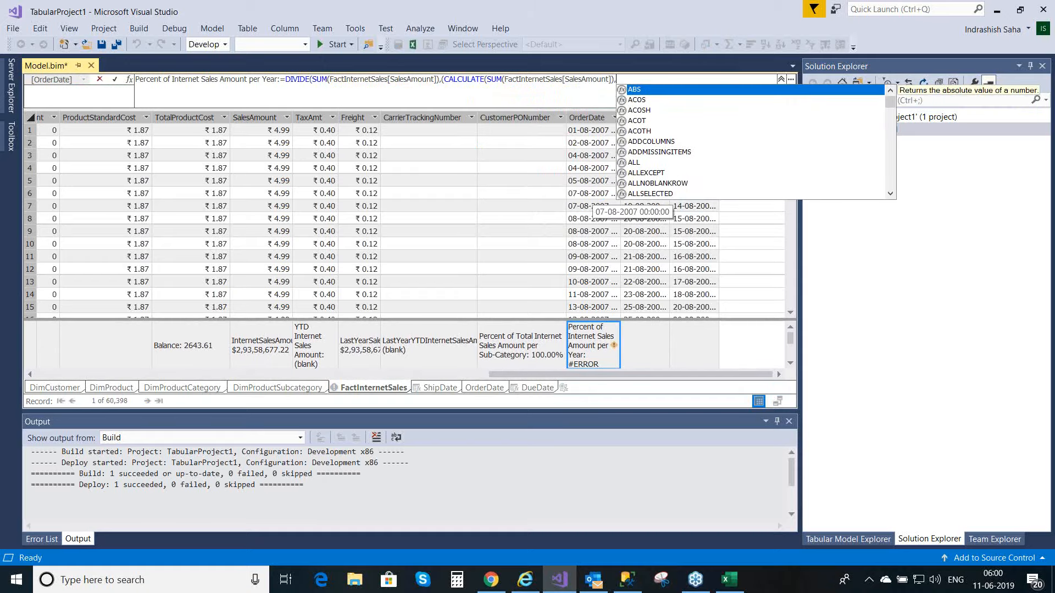
pyautogui.write('a')
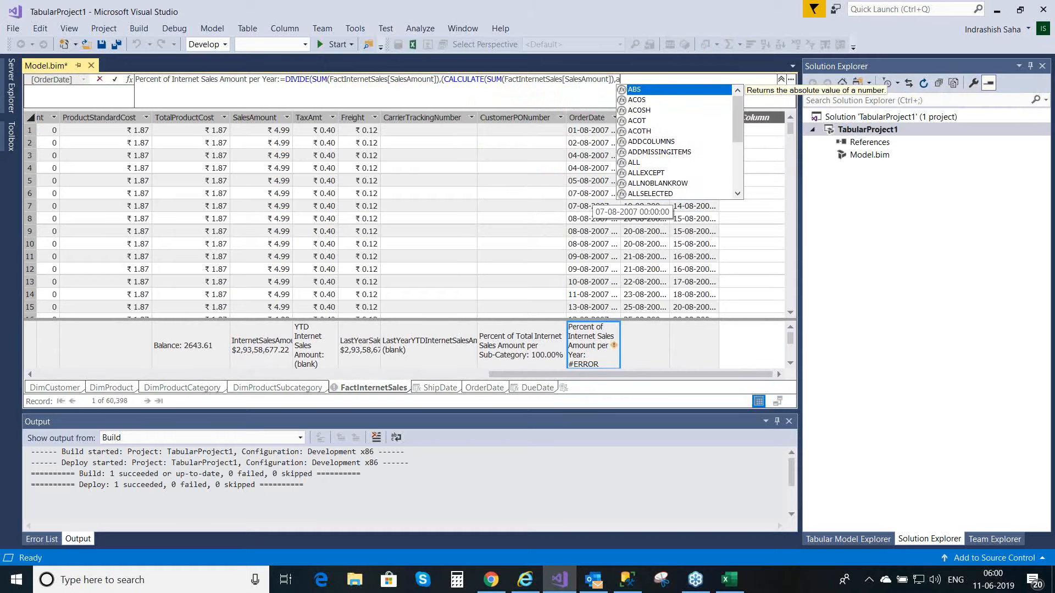
pyautogui.write('ll')
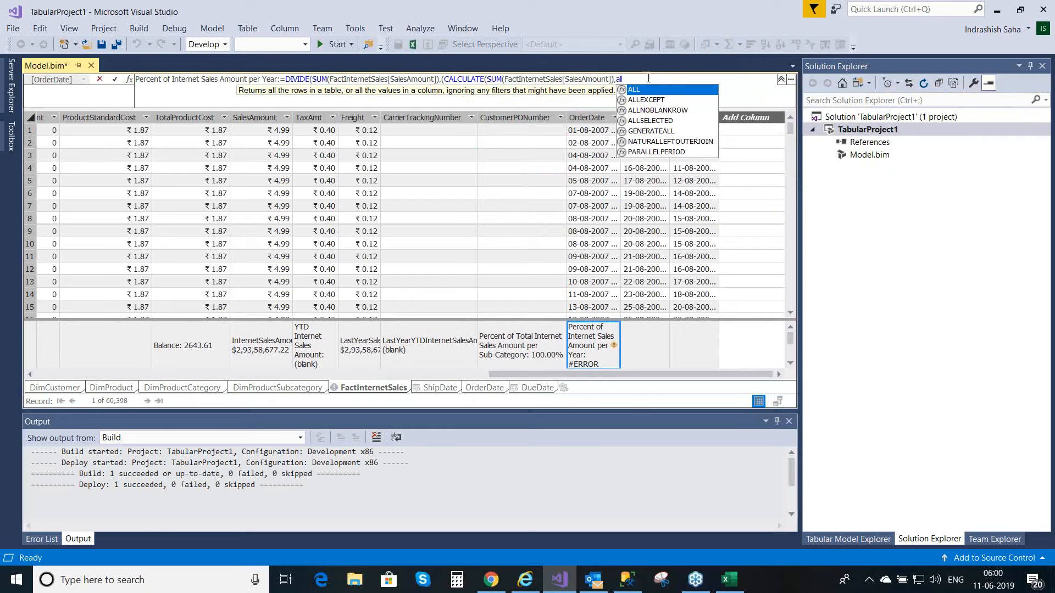
pyautogui.write('l')
# Step: Add ALL(OrderDate[Year]) as the filter argument of CALCULATE and close the CALCULATE function
pyautogui.doubleClick(638, 90)
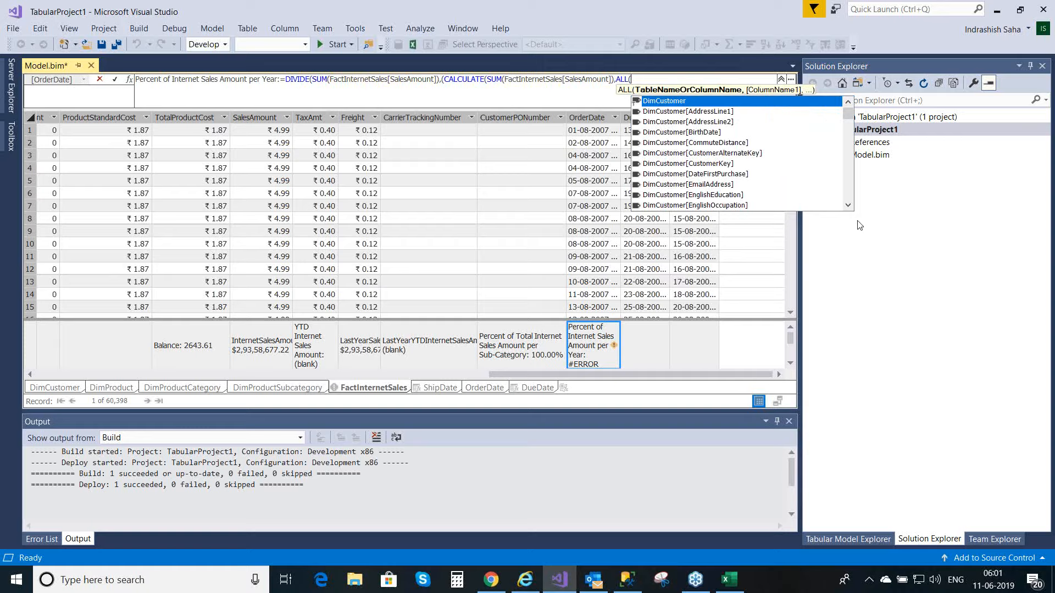
pyautogui.write('c')
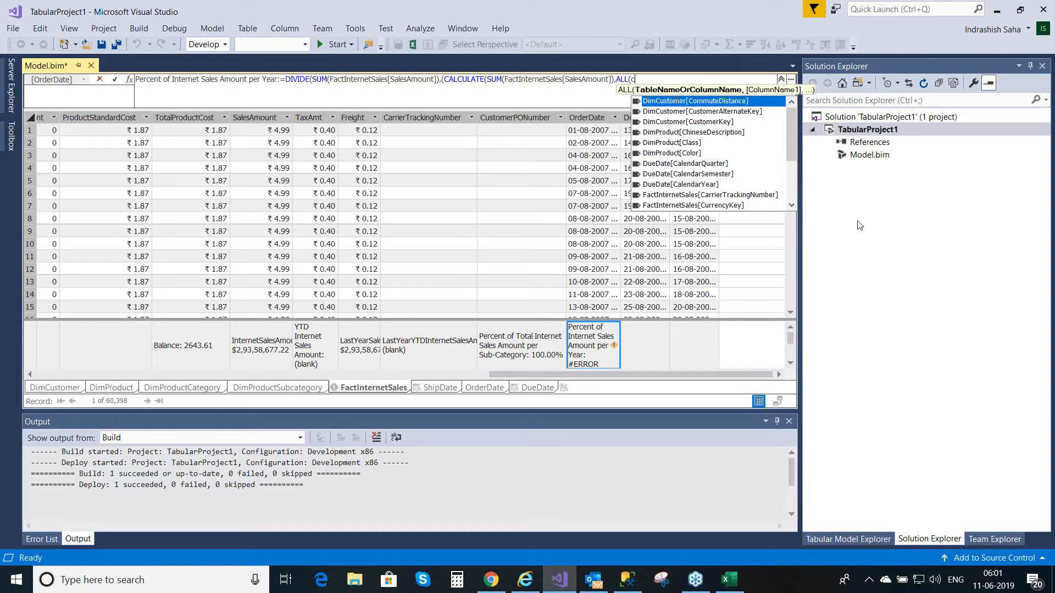
pyautogui.press('BackSpace')
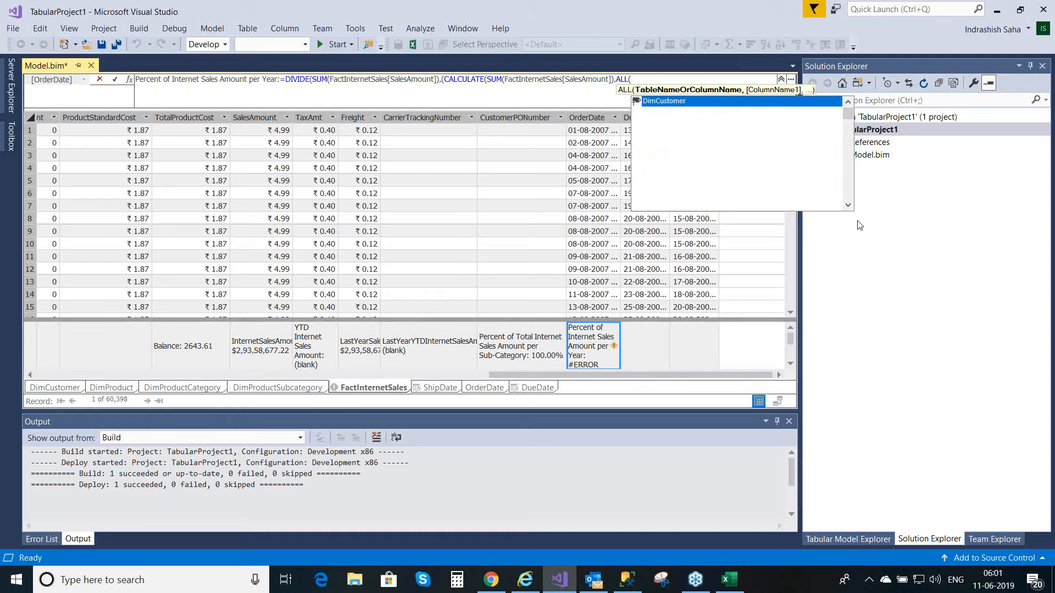
pyautogui.write('year')
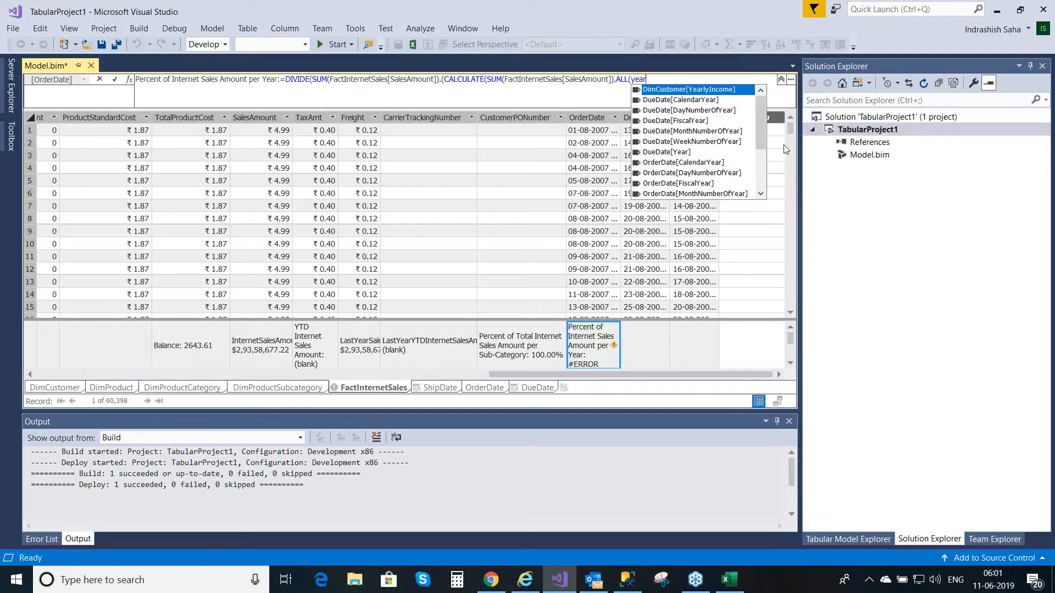
pyautogui.moveTo(766, 117); pyautogui.dragTo(768, 166)
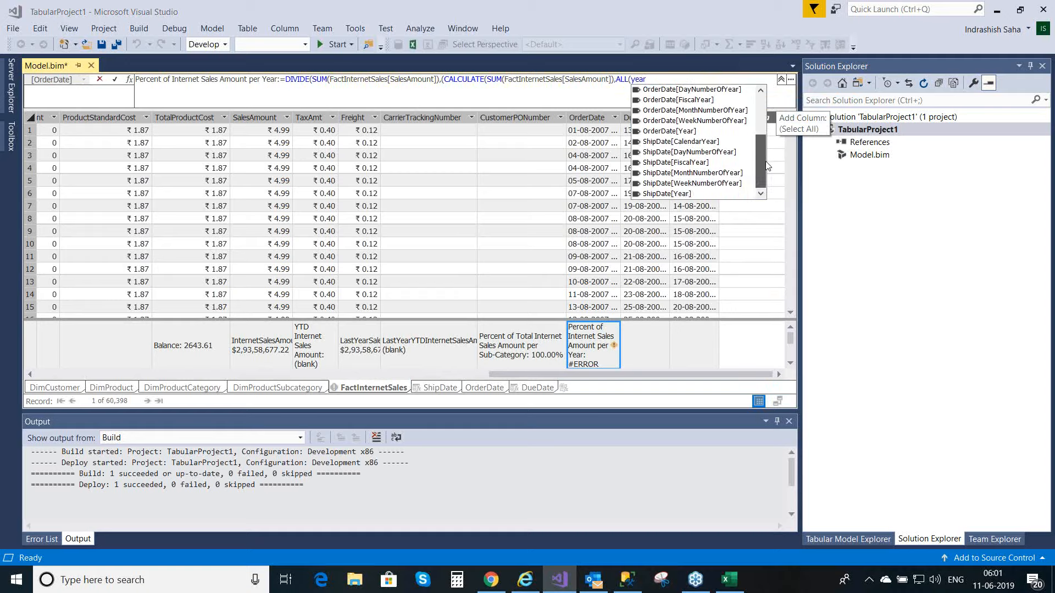
pyautogui.doubleClick(677, 131)
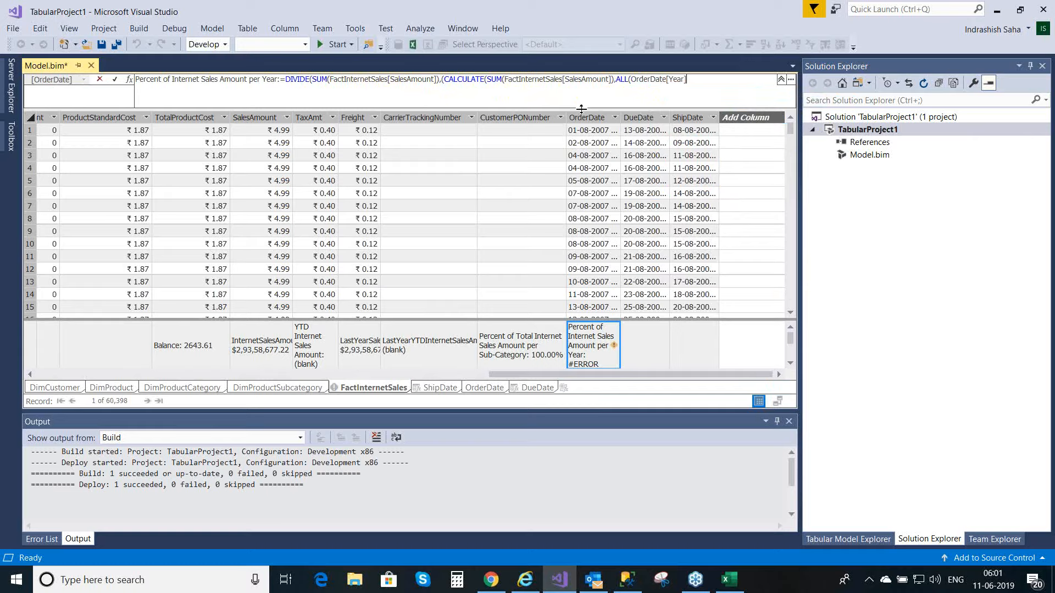
pyautogui.write(')')
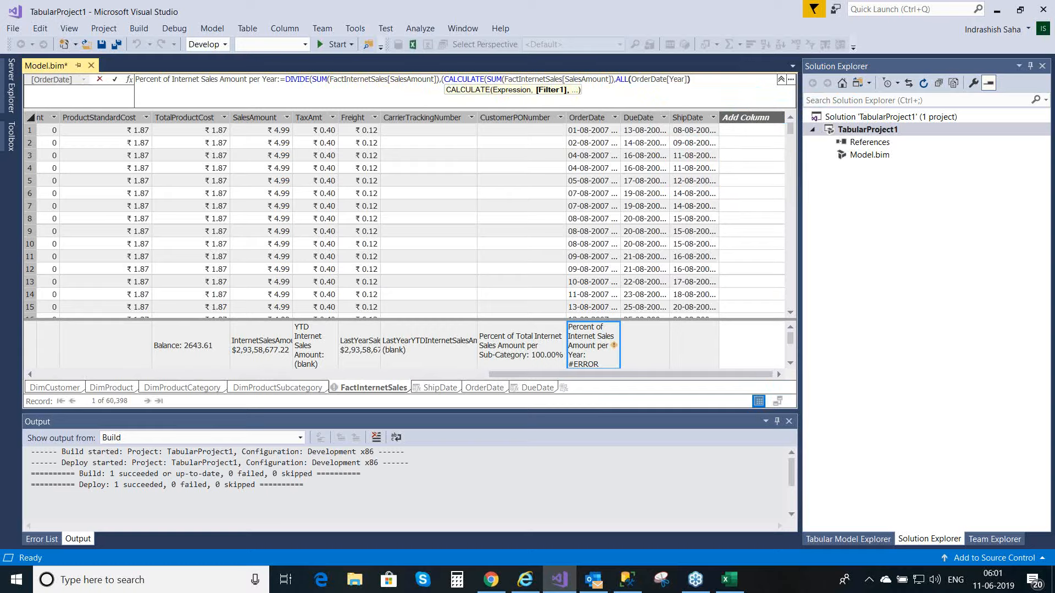
pyautogui.write(')')
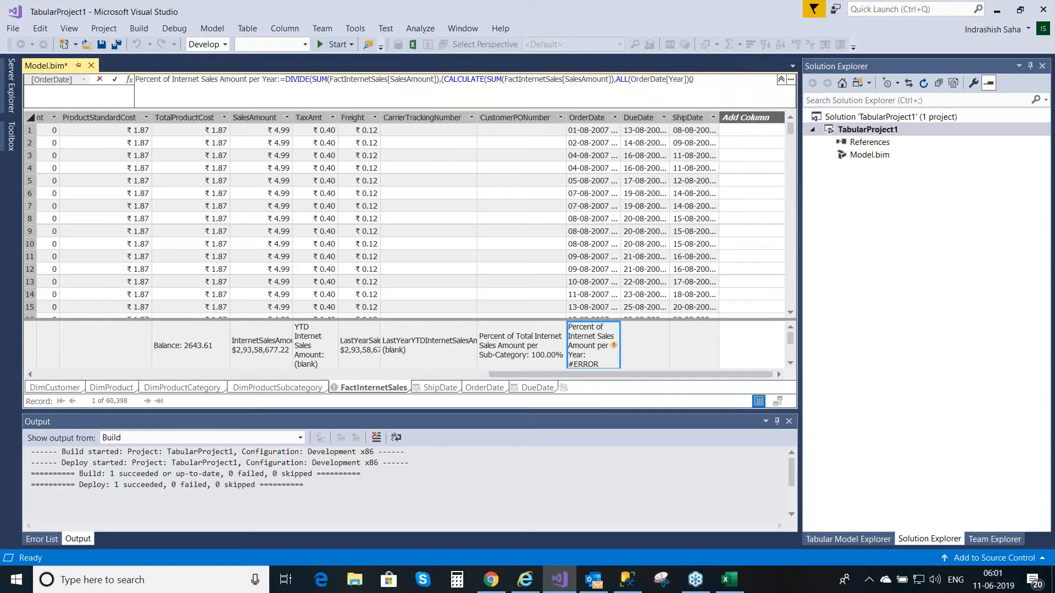
pyautogui.press('BackSpace')
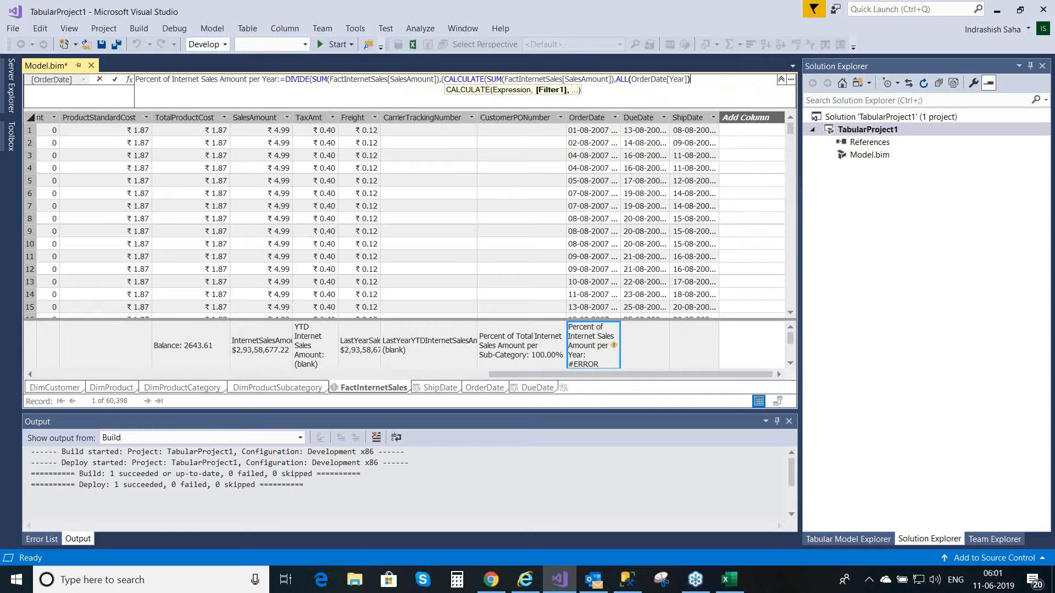
pyautogui.write(')')
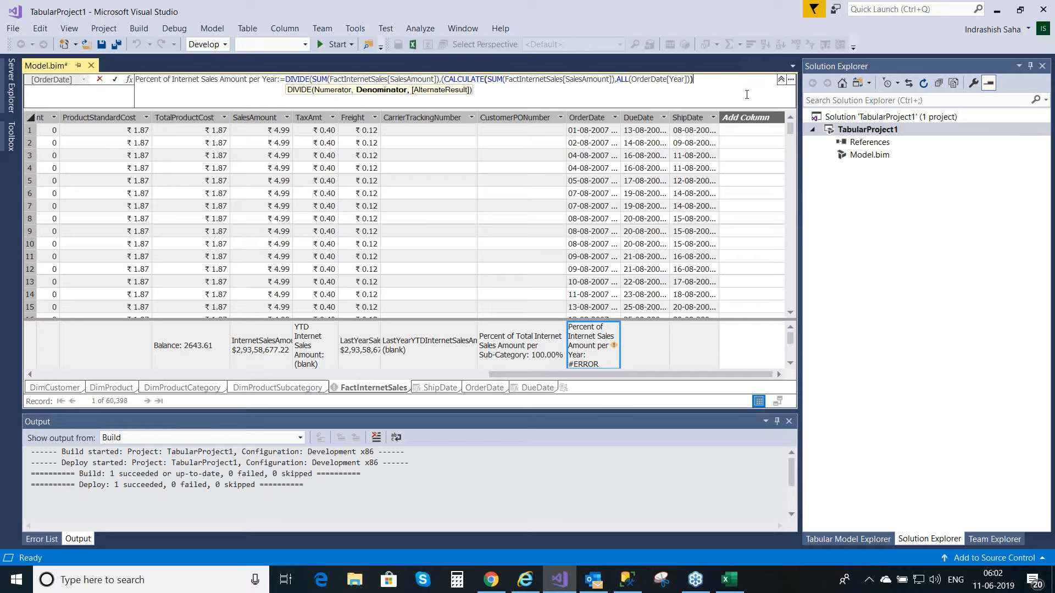
# Step: Add the remaining closing parentheses to the per-year measure's DIVIDE formula and commit it
pyautogui.write('))')
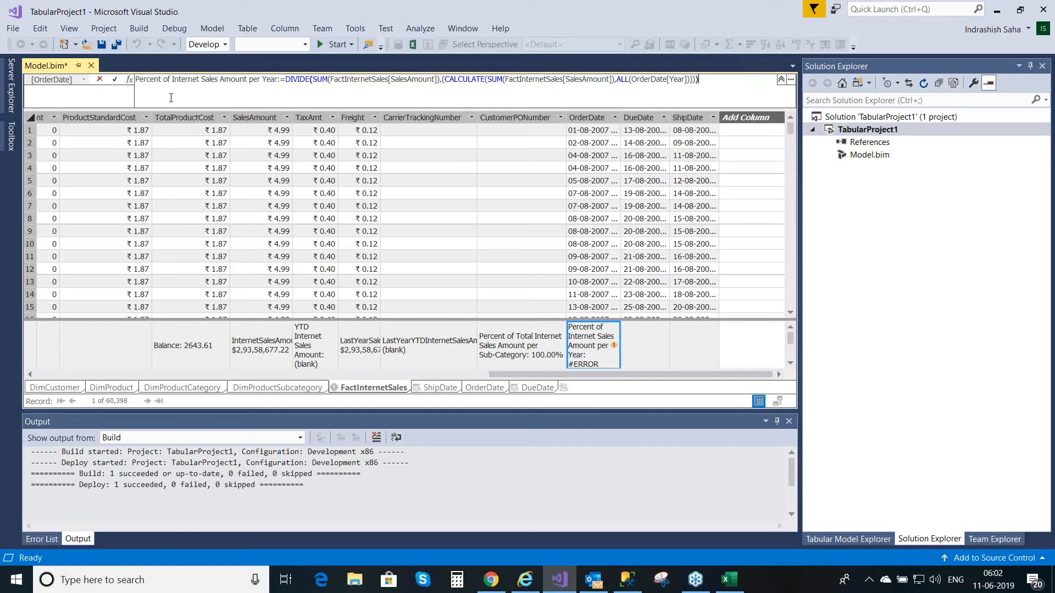
pyautogui.click(115, 81)
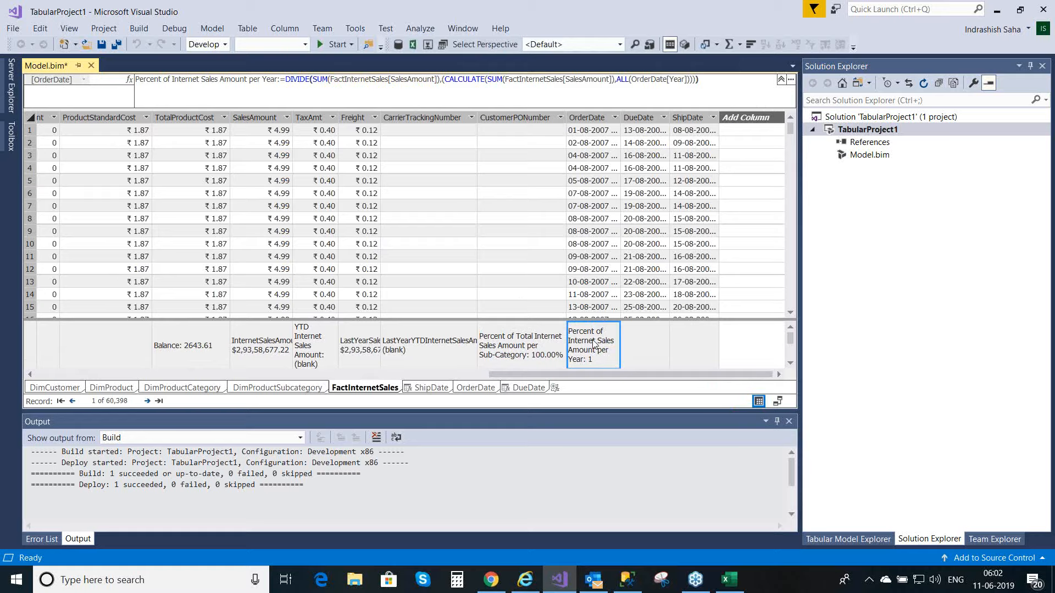
# Step: Set the format of the Percent of Internet Sales Amount per Year measure to Percentage in its properties
pyautogui.press('F4')
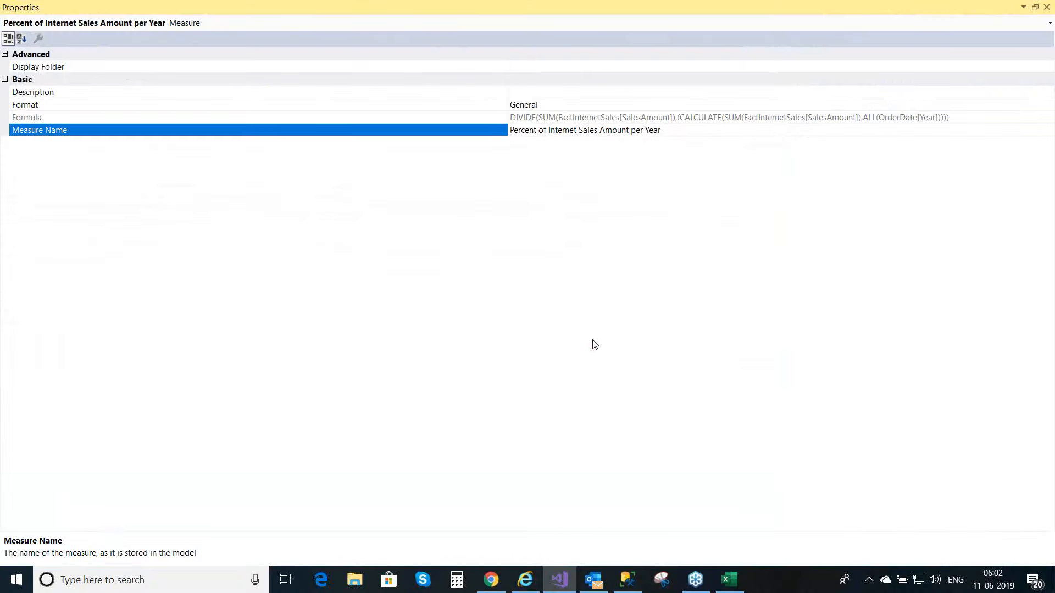
pyautogui.click(1039, 105)
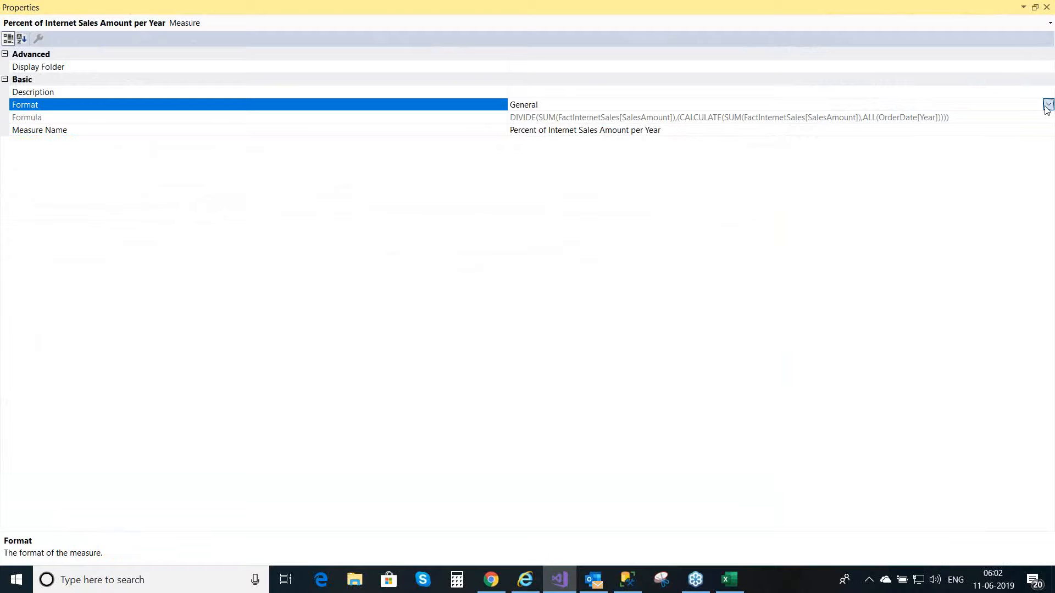
pyautogui.click(1047, 106)
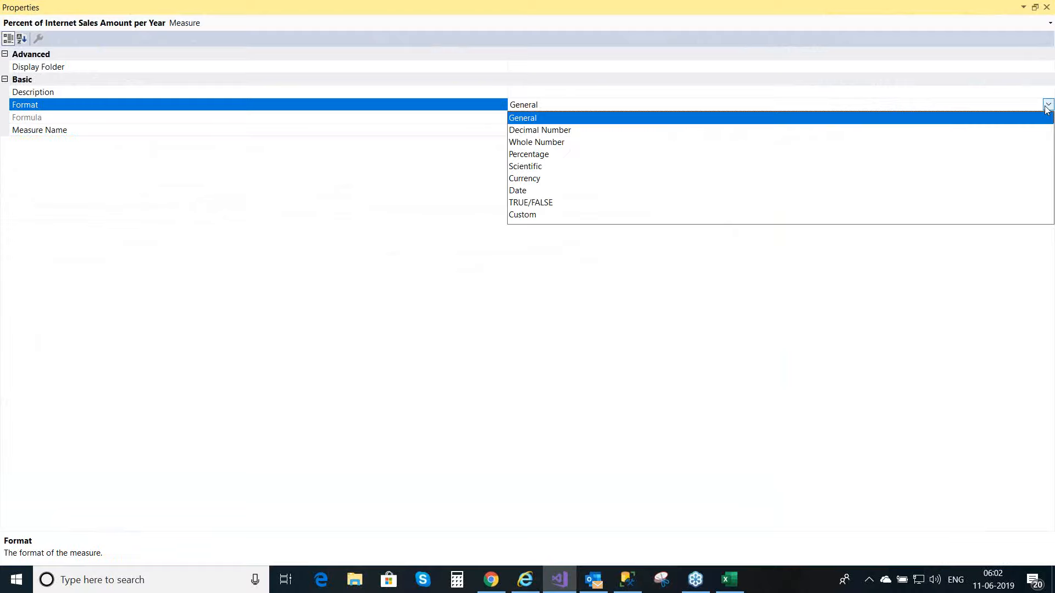
pyautogui.click(550, 154)
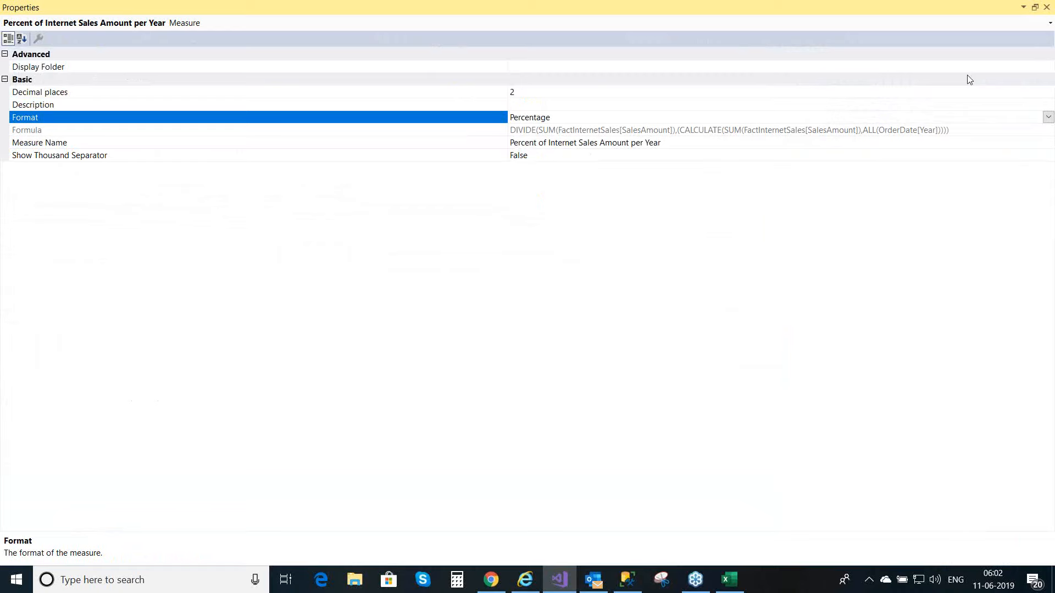
pyautogui.click(1047, 8)
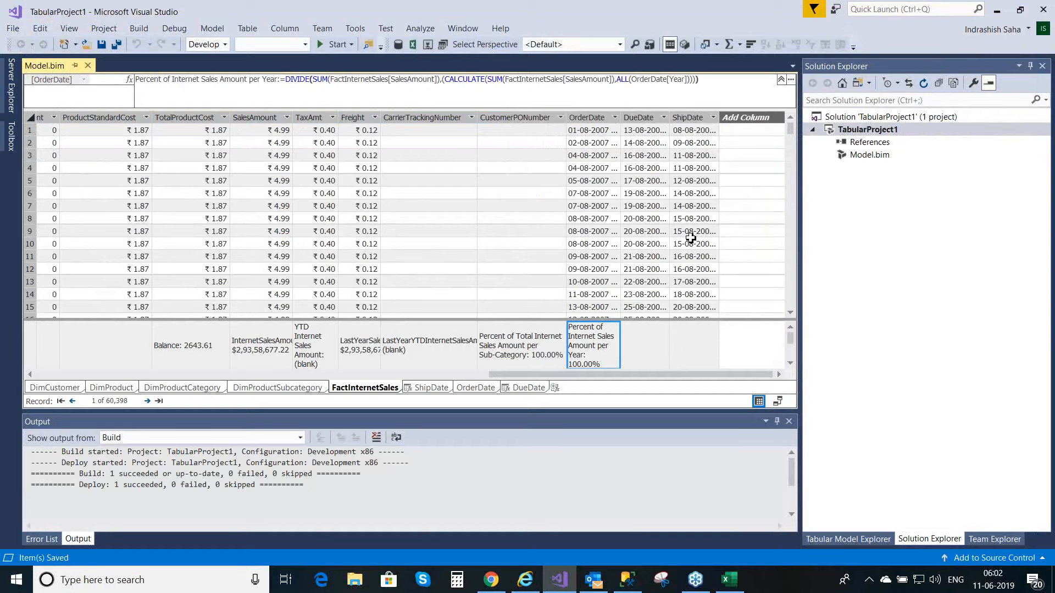
# Step: Deploy TabularProject1 and dismiss the deployment window when processing is complete
pyautogui.rightClick(896, 124)
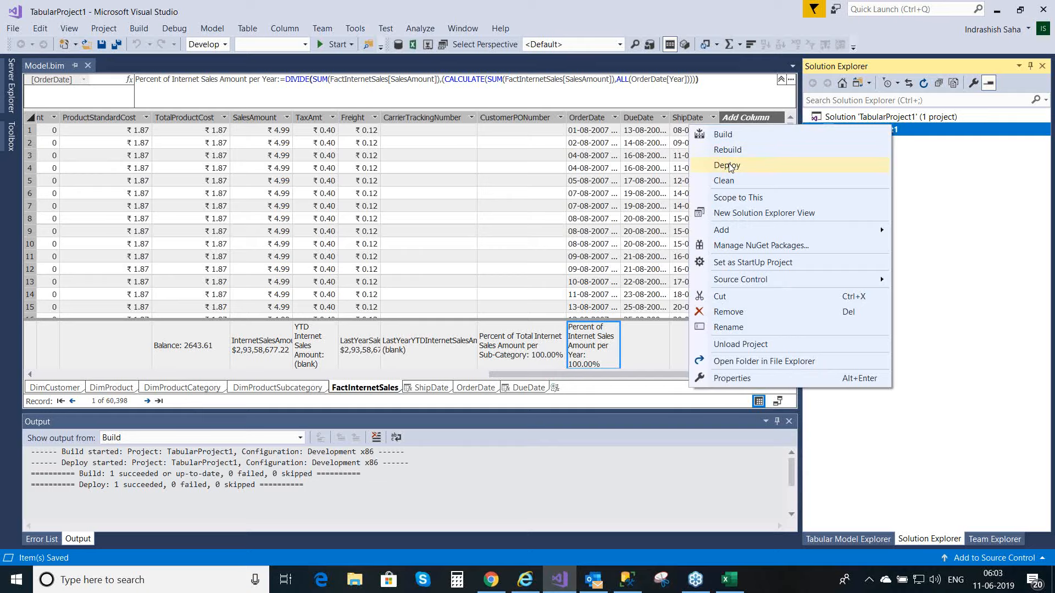
pyautogui.click(731, 164)
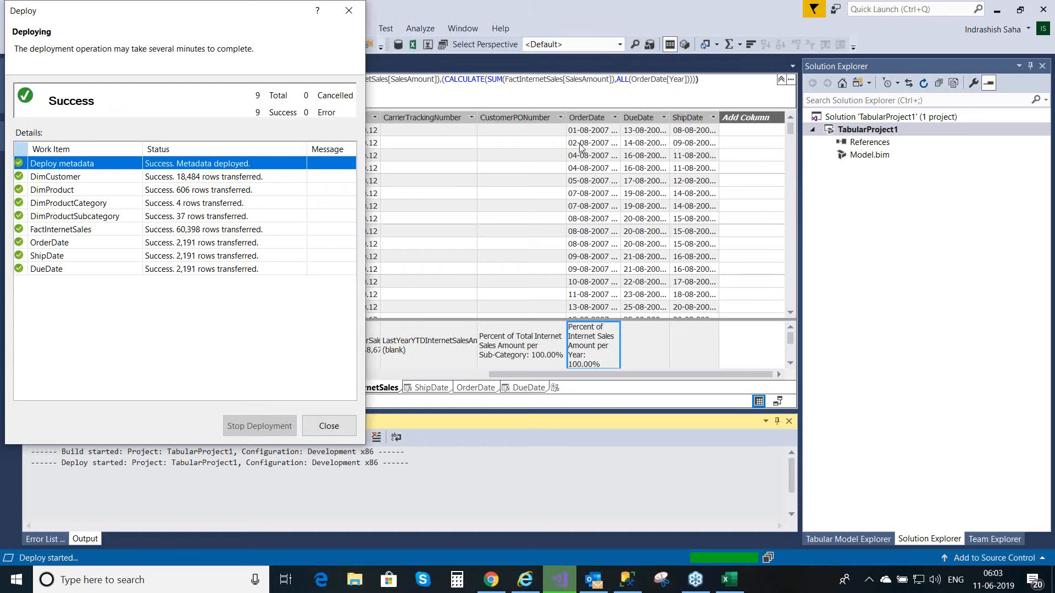
pyautogui.click(325, 430)
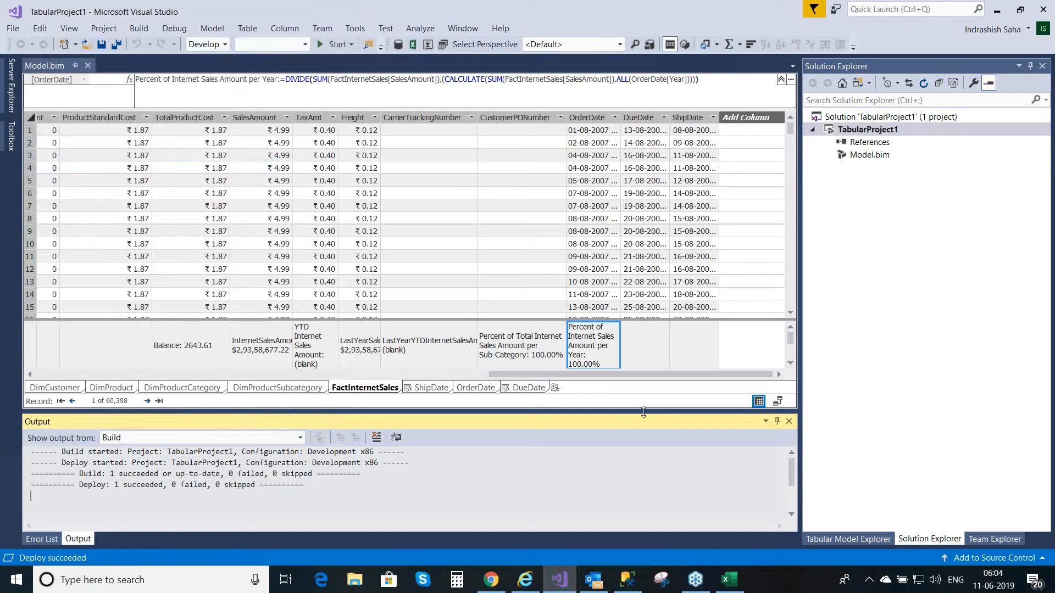
# Step: Switch to the Excel workbook and remove EnglishProductSubcategoryName and Percent of Total Internet Sales Amount per Sub-Category from the PivotTable
pyautogui.click(730, 587)
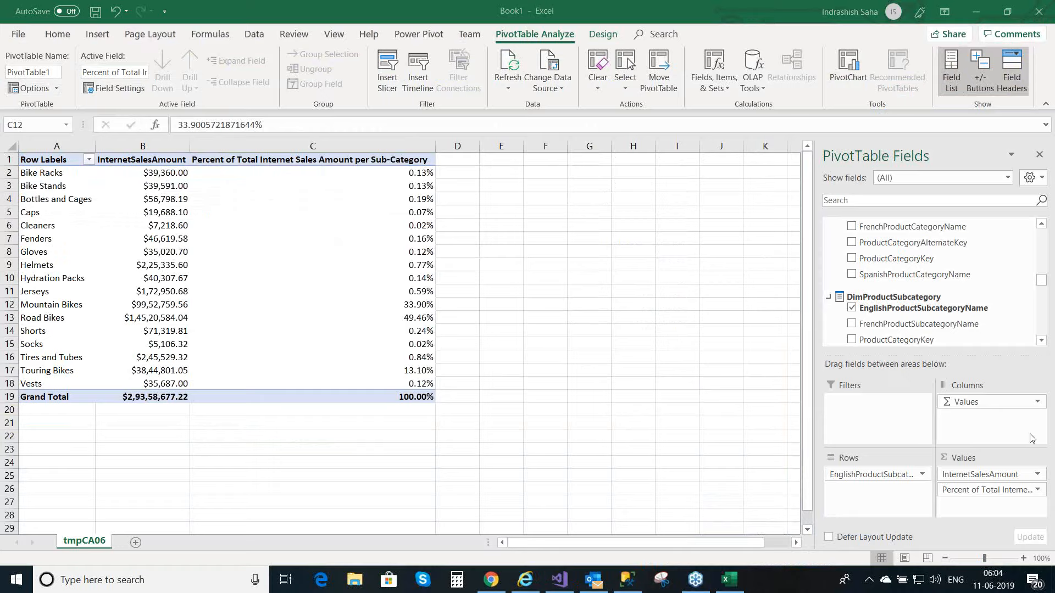
pyautogui.click(885, 480)
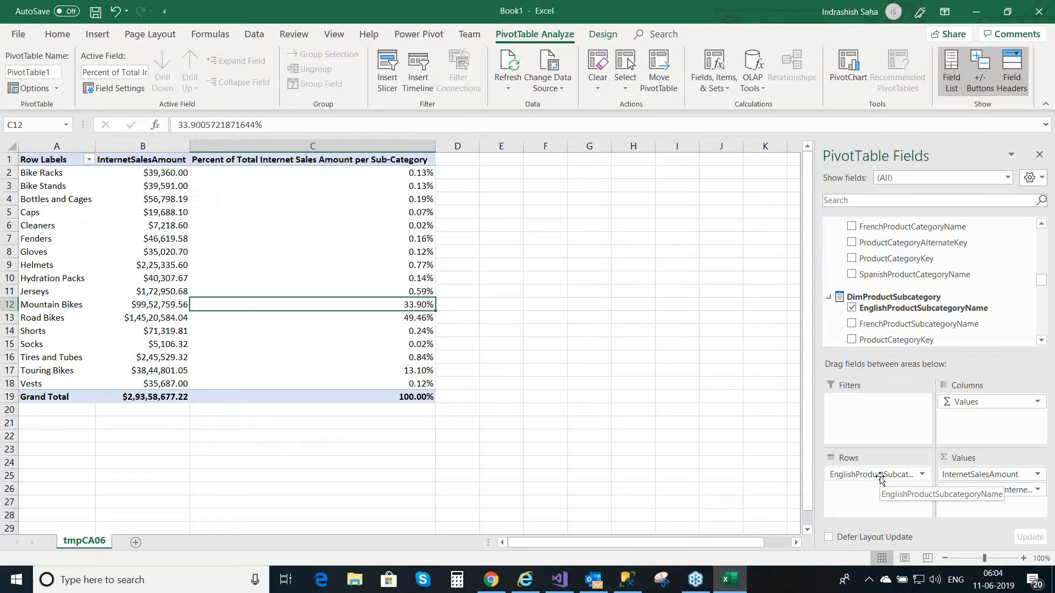
pyautogui.moveTo(880, 477); pyautogui.dragTo(440, 502)
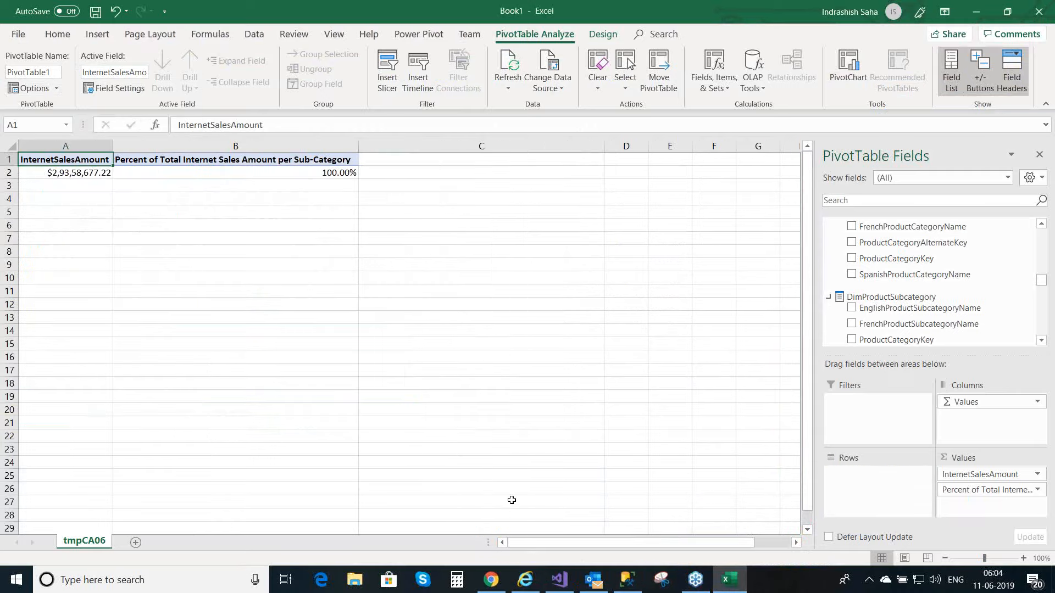
pyautogui.moveTo(1016, 493); pyautogui.dragTo(484, 489)
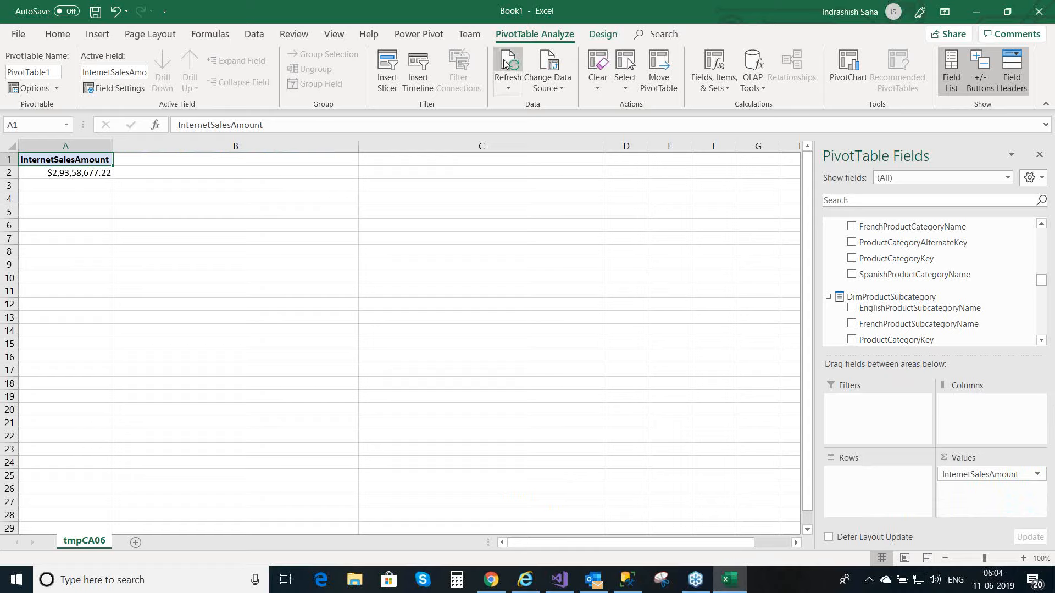
# Step: Refresh all data connections of the workbook to load the newly deployed measure
pyautogui.click(251, 35)
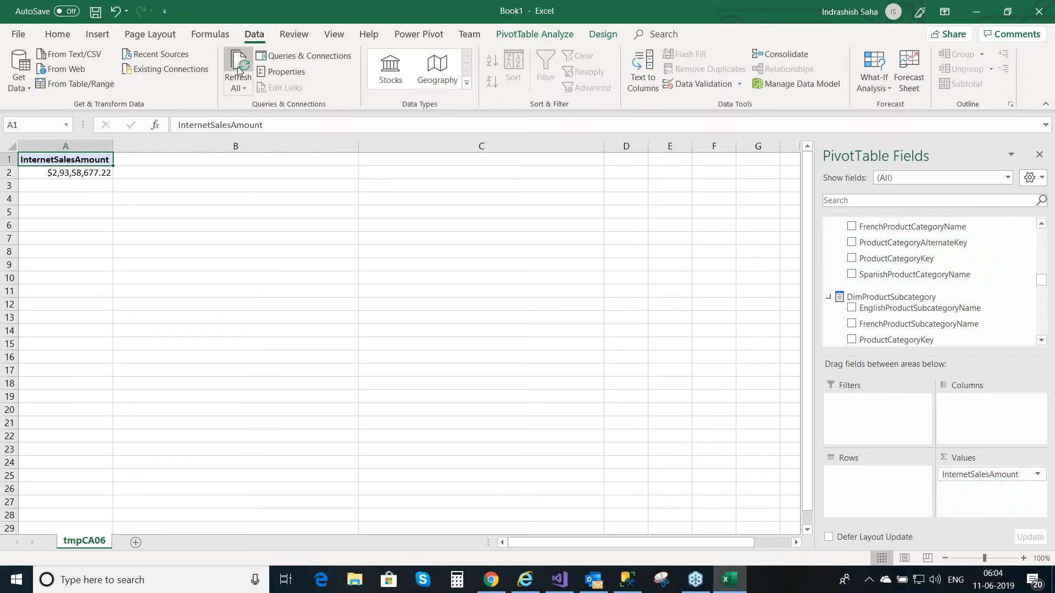
pyautogui.click(248, 91)
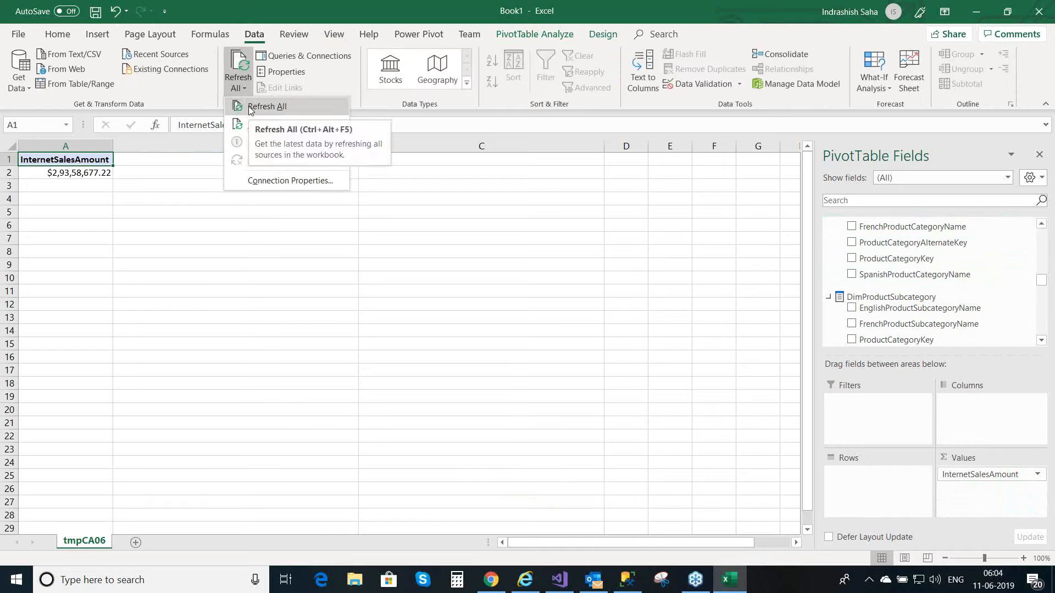
pyautogui.click(248, 105)
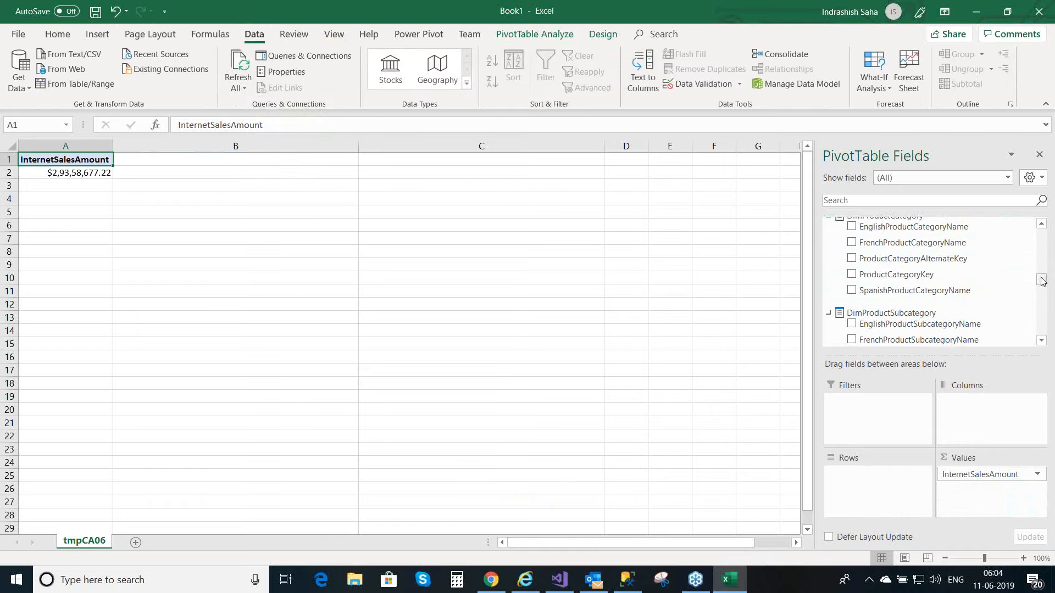
# Step: Add the Percent of Internet Sales Amount per Year measure from FactInternetSales to the PivotTable values
pyautogui.moveTo(1042, 281); pyautogui.dragTo(1042, 233)
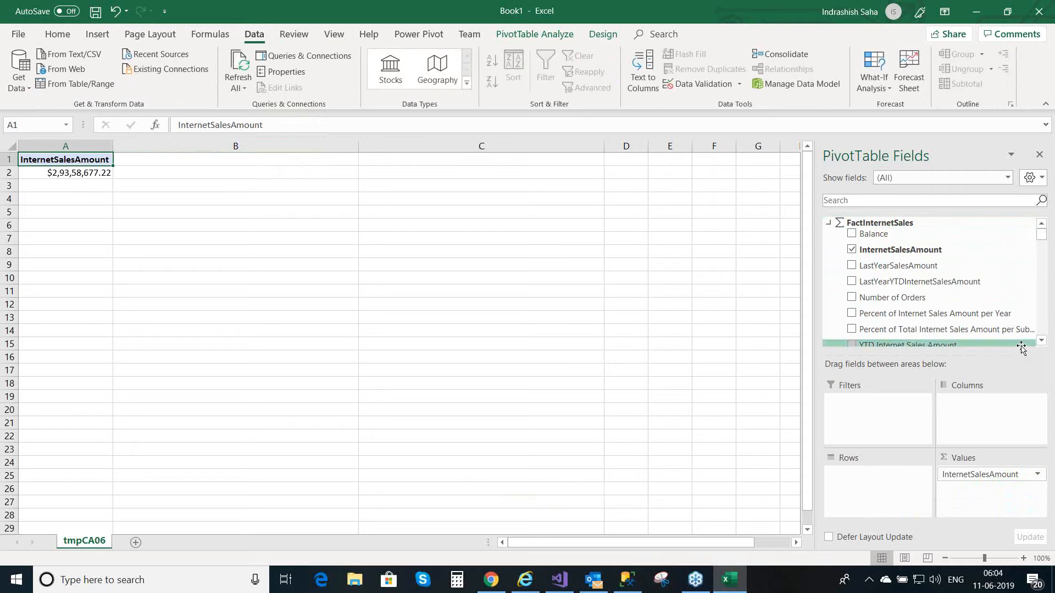
pyautogui.click(1041, 341)
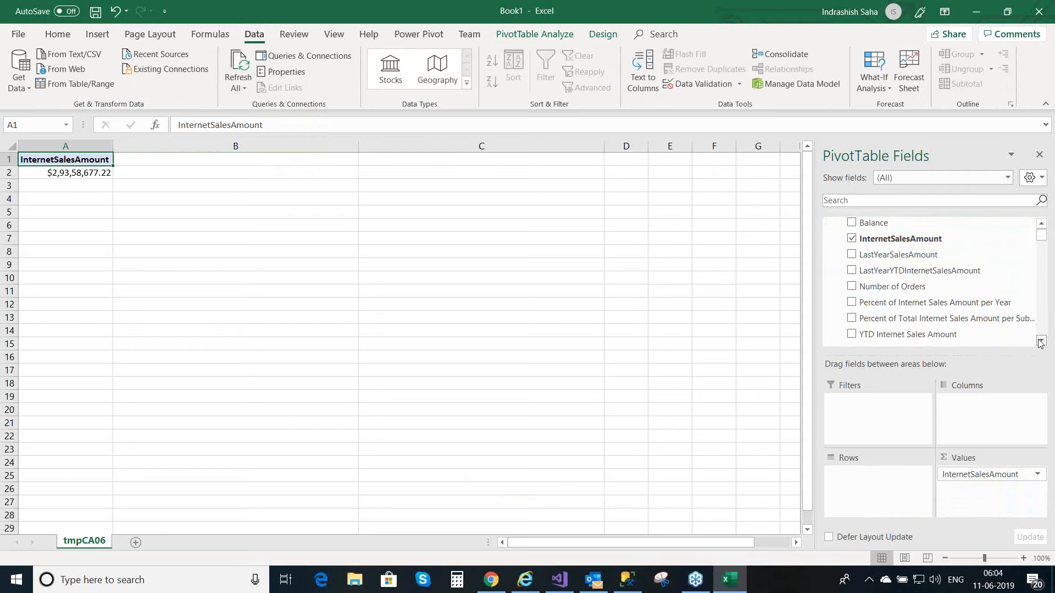
pyautogui.click(1041, 342)
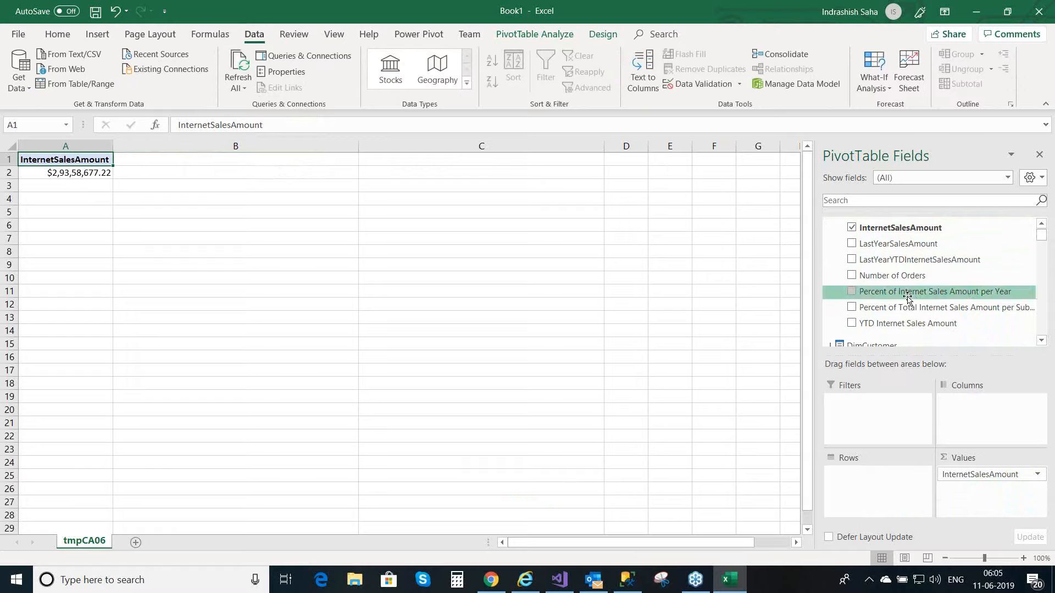
pyautogui.click(852, 292)
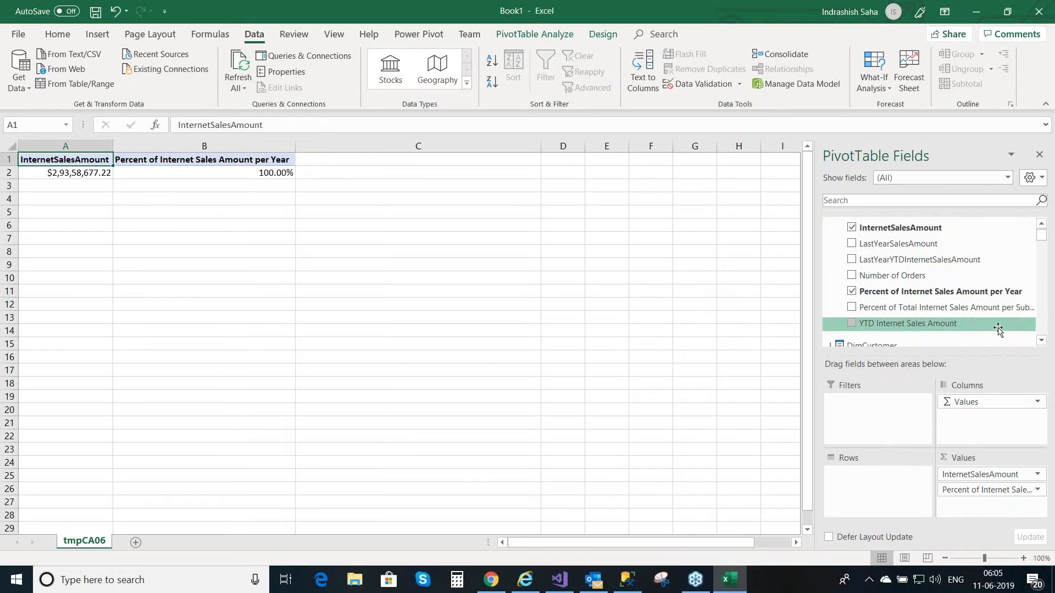
# Step: Add the Year field from the additional fields of the OrderDate table to the PivotTable rows
pyautogui.click(1040, 342)
pyautogui.click(1040, 342)
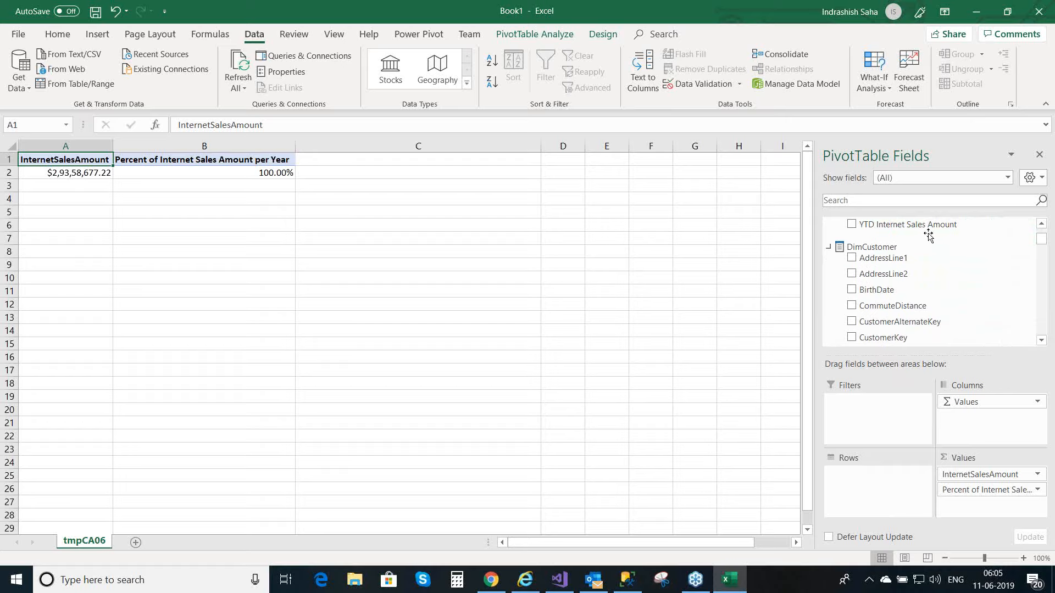
pyautogui.moveTo(1044, 244); pyautogui.dragTo(1054, 323)
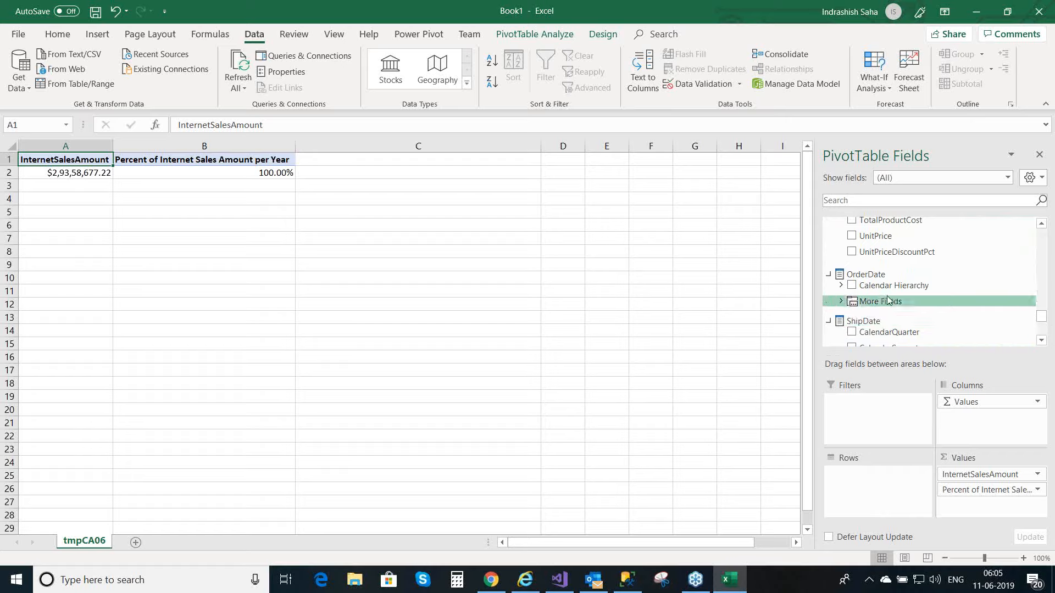
pyautogui.click(843, 302)
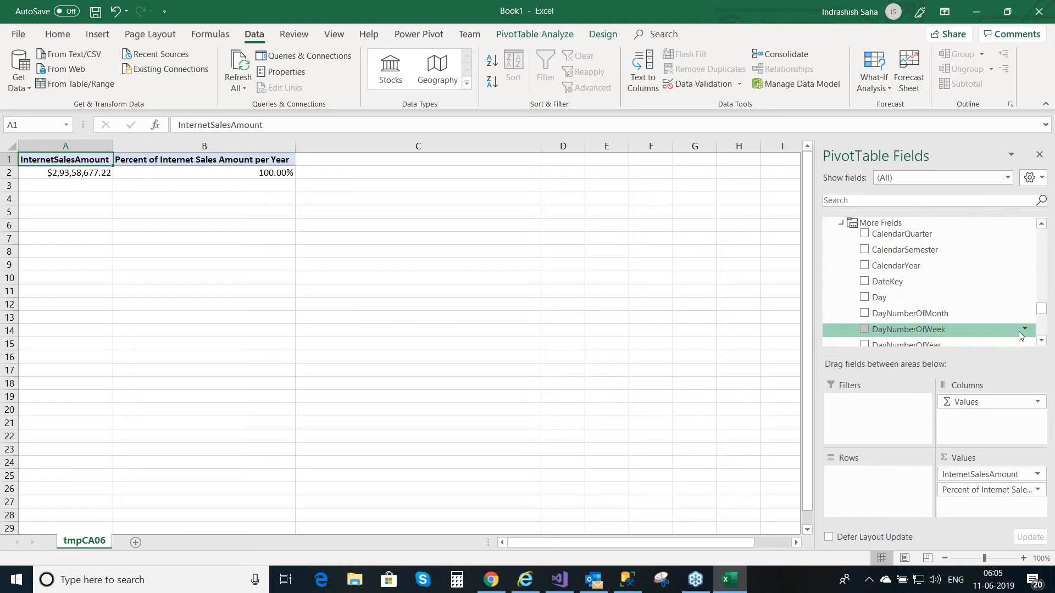
pyautogui.click(1041, 342)
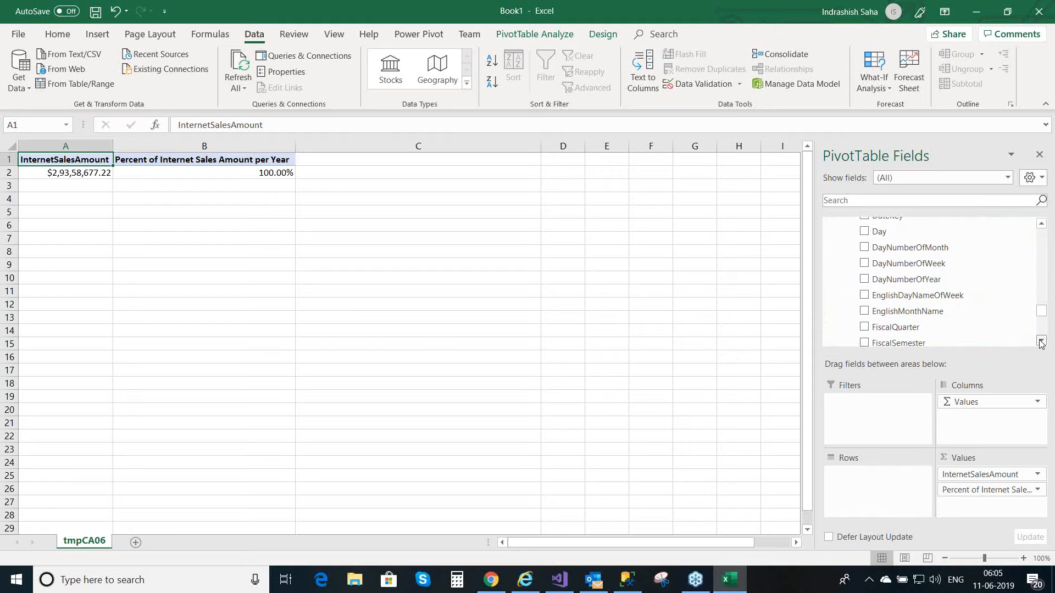
pyautogui.moveTo(1041, 342); pyautogui.dragTo(1041, 341)
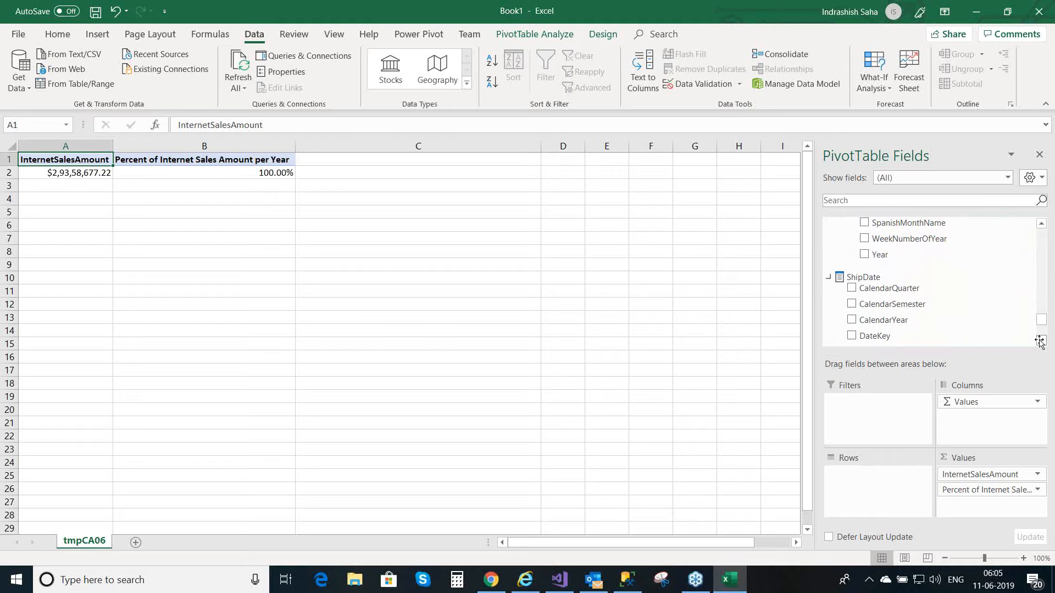
pyautogui.moveTo(875, 253); pyautogui.dragTo(852, 480)
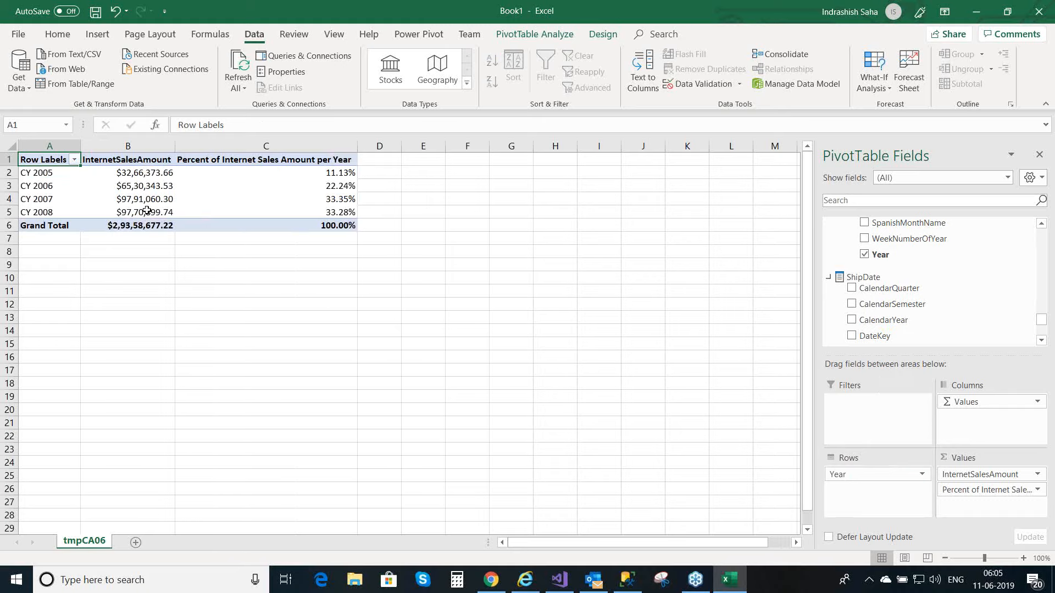
# Step: Examine the yearly sales percentages in the PivotTable, including CY 2007, CY 2008 and CY 2005, and return to Visual Studio
pyautogui.moveTo(311, 182)
pyautogui.click(42, 198)
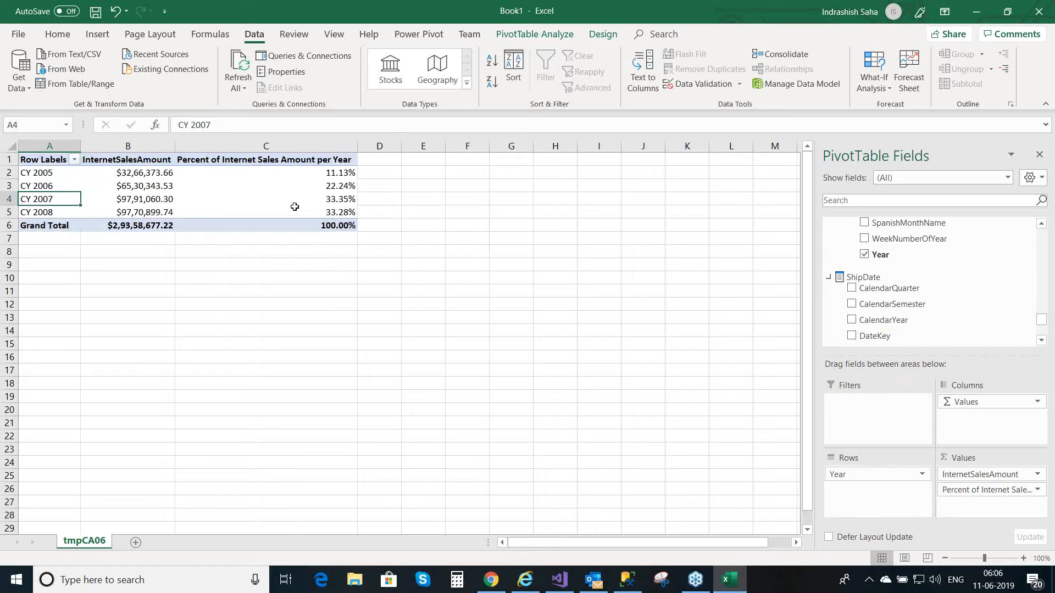
pyautogui.click(336, 202)
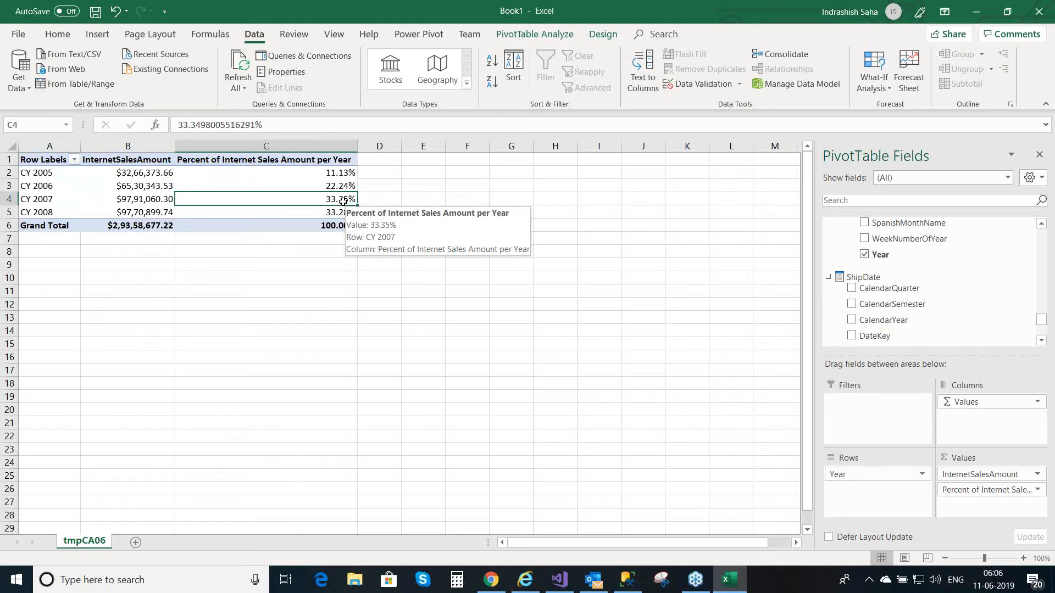
pyautogui.click(41, 216)
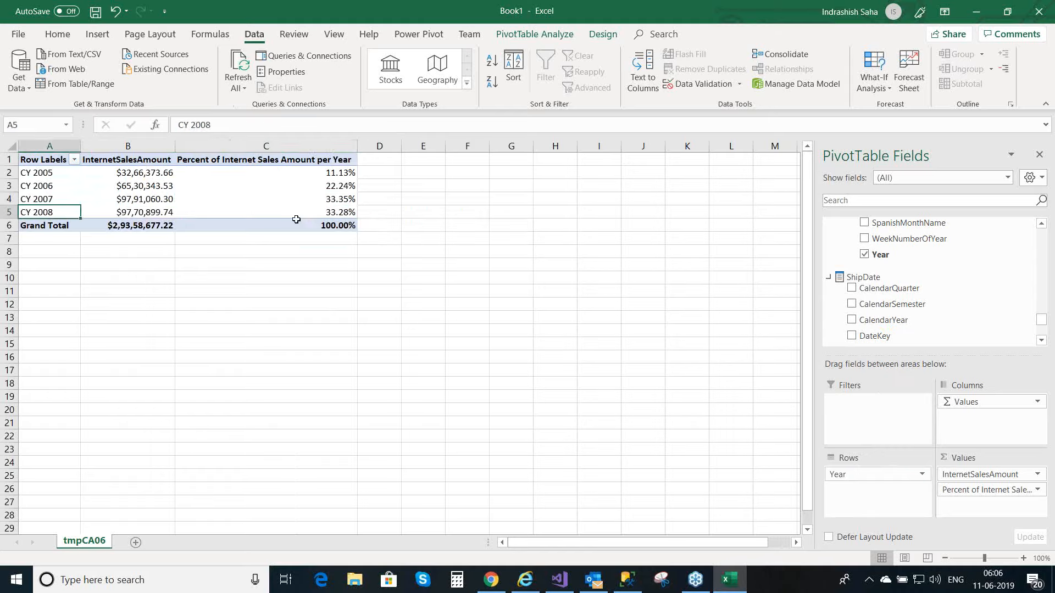
pyautogui.click(342, 214)
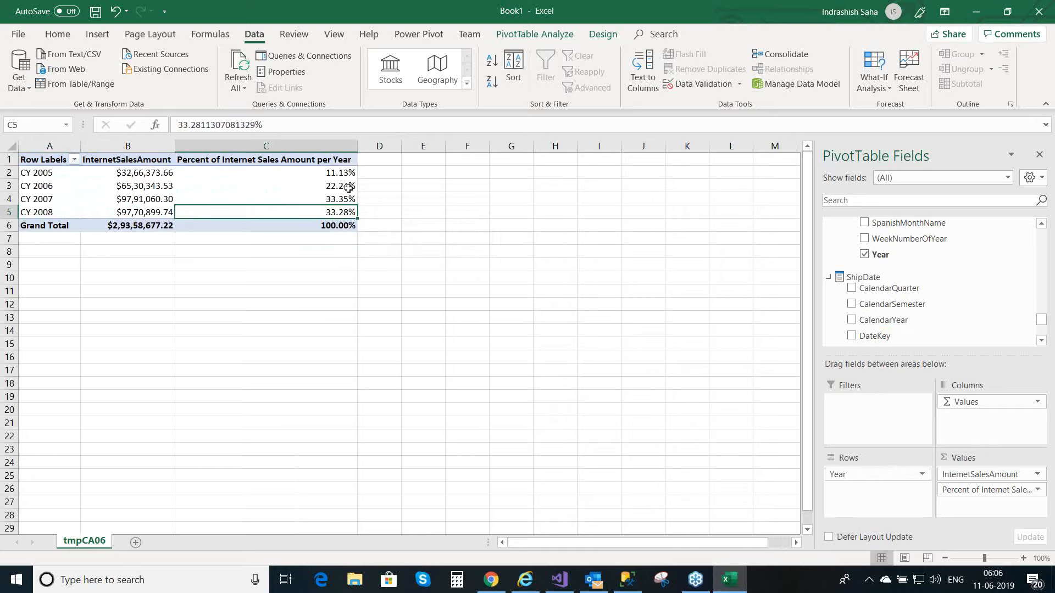
pyautogui.click(42, 175)
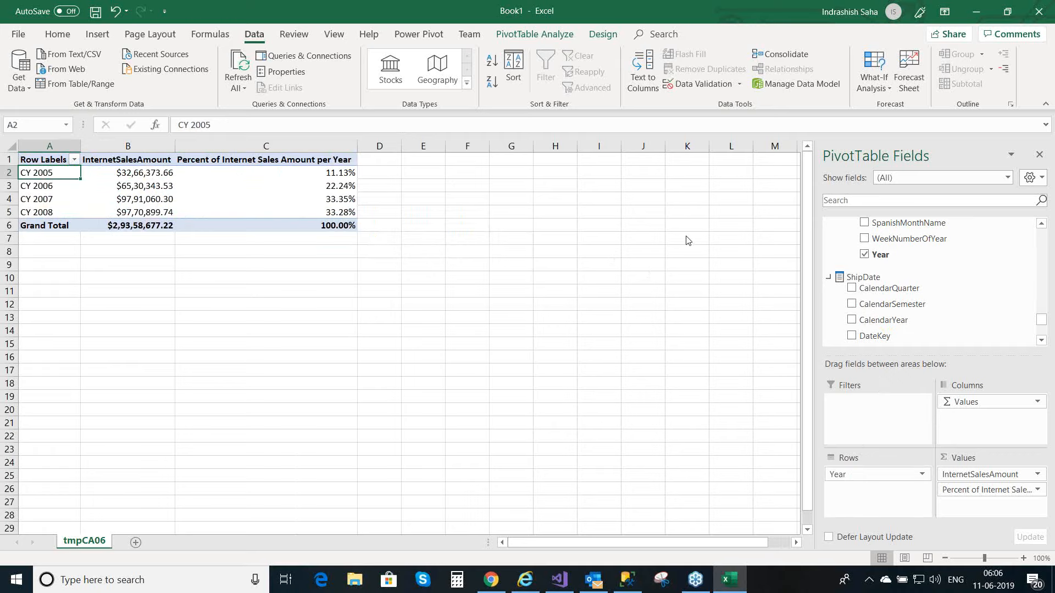
pyautogui.click(671, 195)
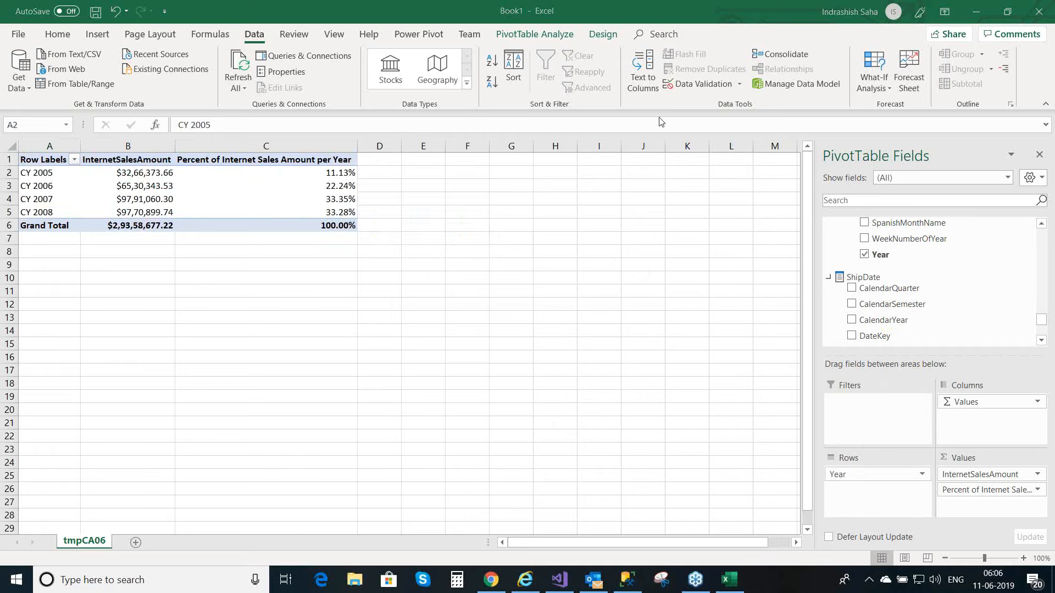
pyautogui.click(564, 583)
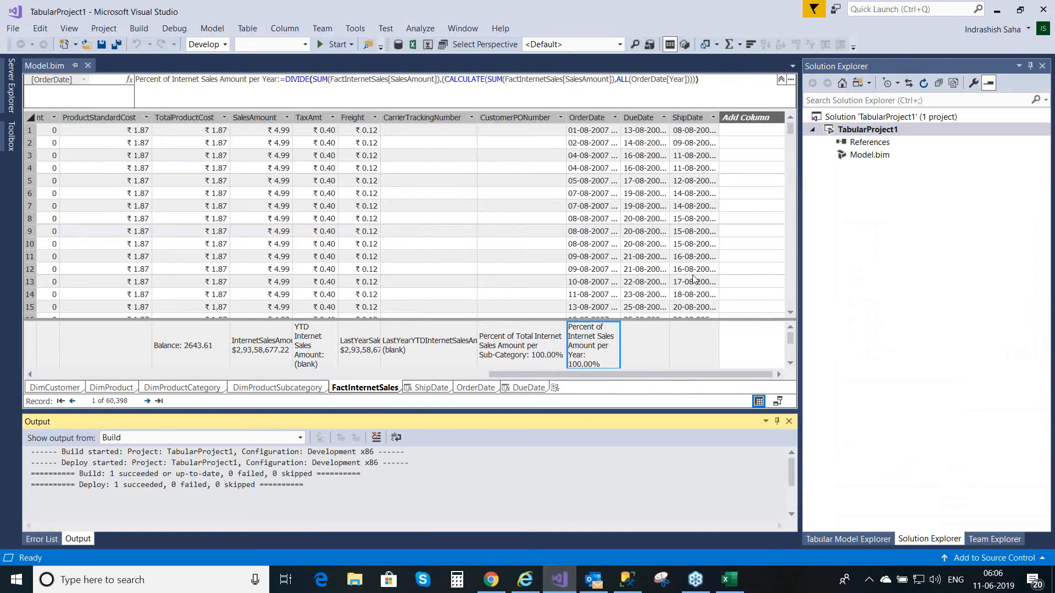
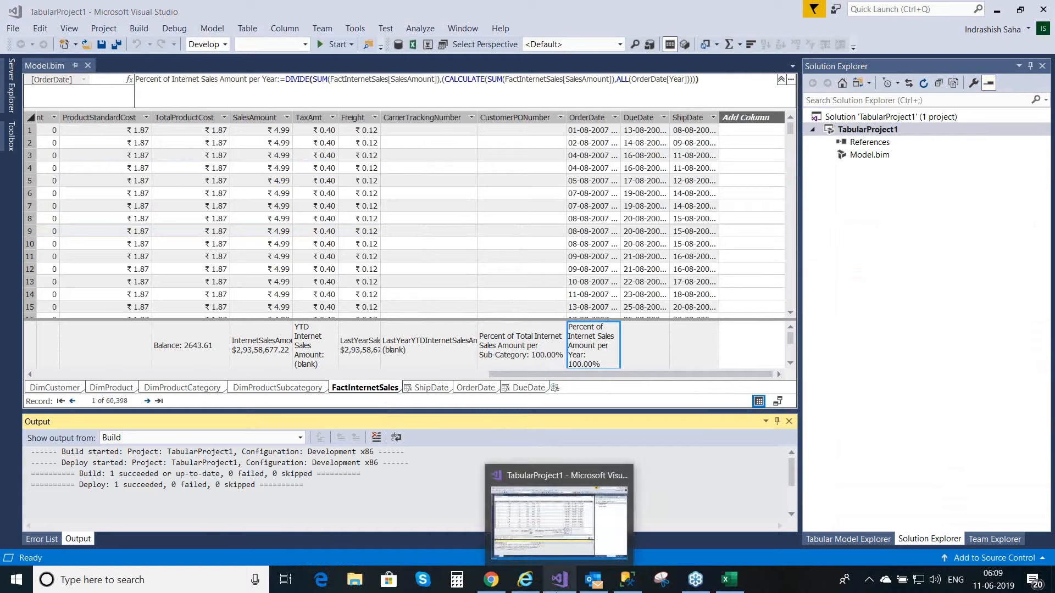
# Step: Switch to SQL Server Management Studio, close the model browser and connect to the .\dev01 database engine
pyautogui.moveTo(591, 588)
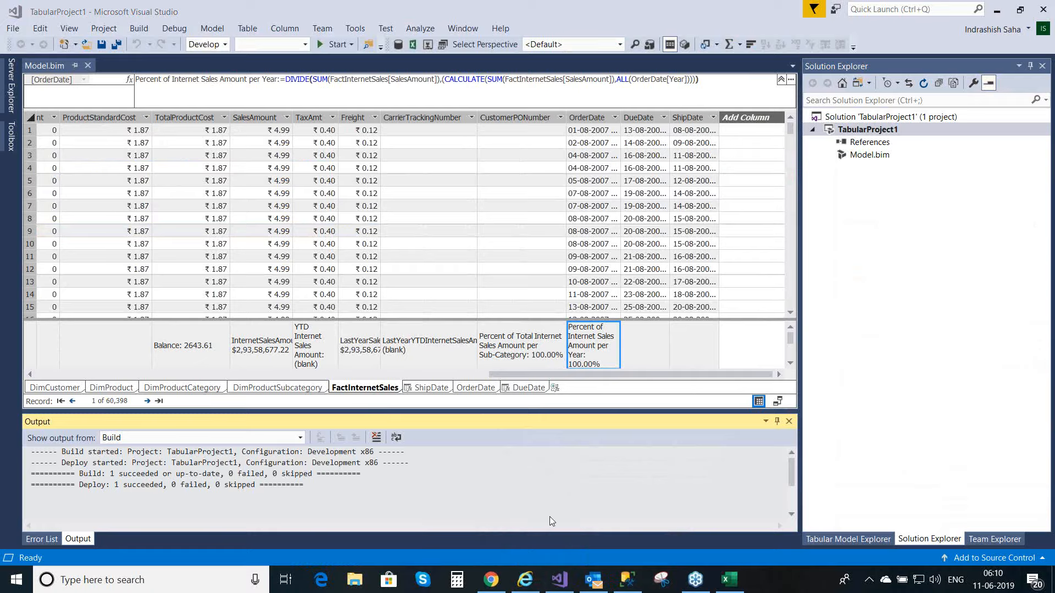
pyautogui.click(627, 580)
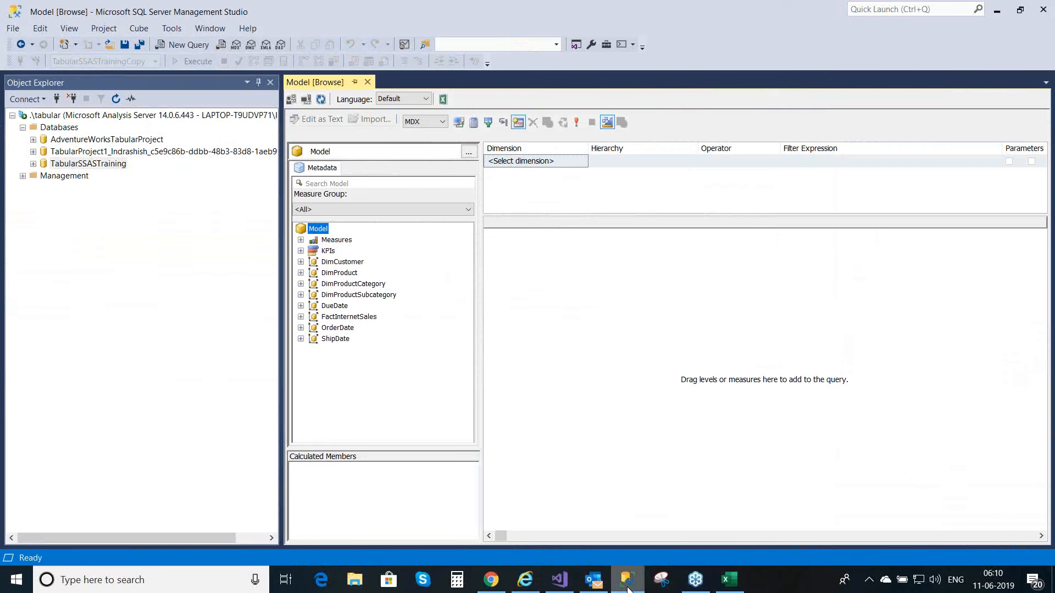
pyautogui.click(367, 81)
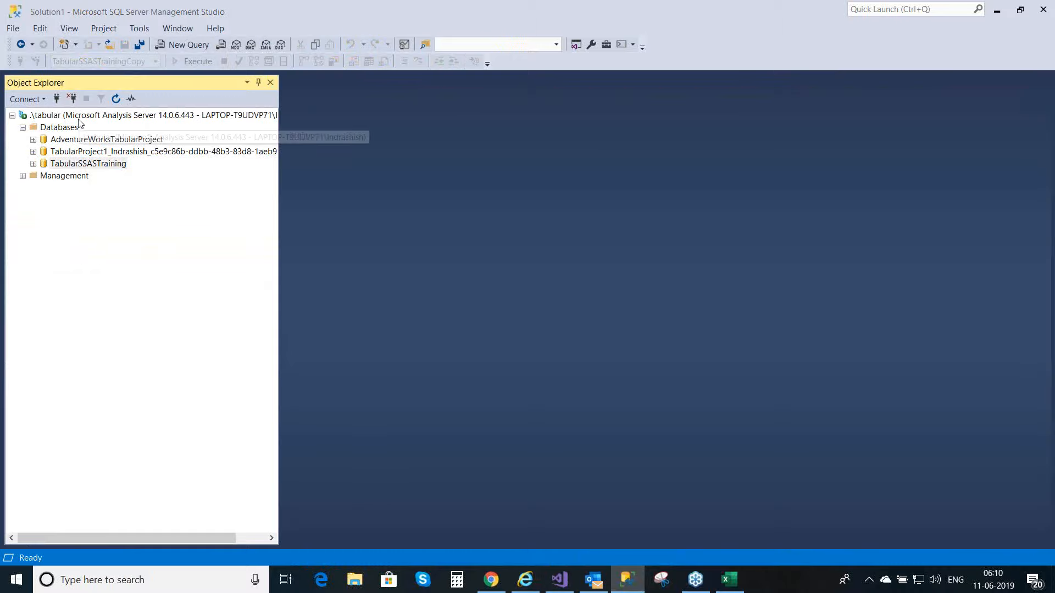
pyautogui.click(37, 104)
pyautogui.click(44, 115)
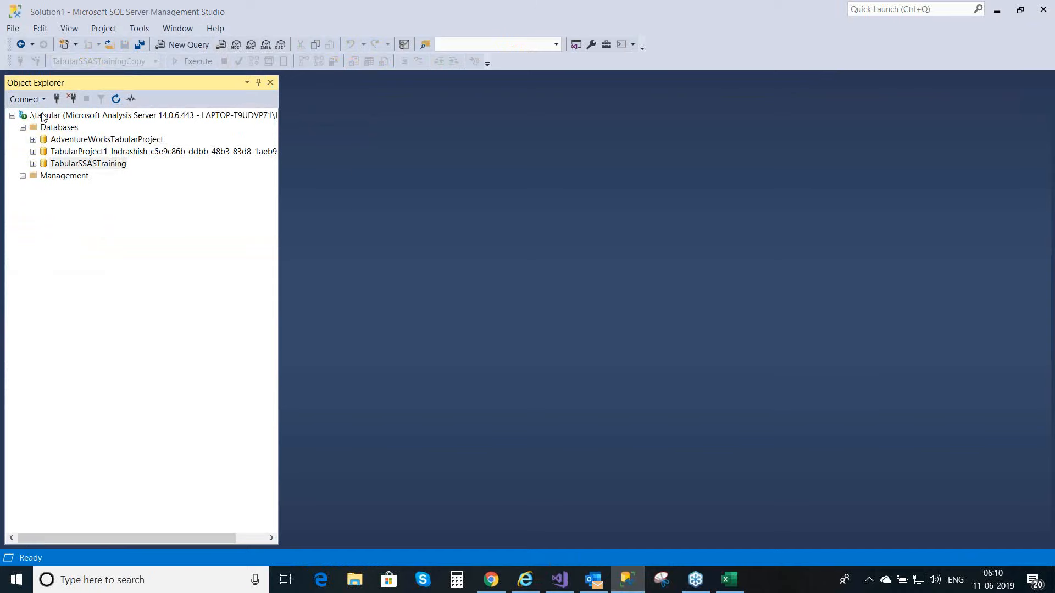
pyautogui.click(482, 307)
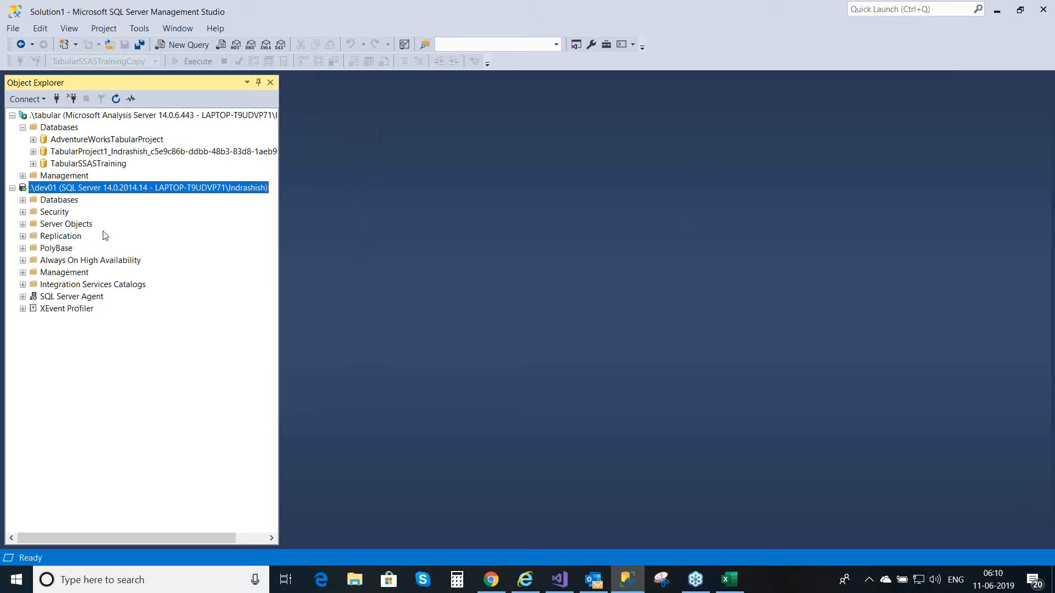
# Step: Query the top 1000 rows of the dbo.FactInternetSales table in the AdventureWorksDW2012 database
pyautogui.click(22, 200)
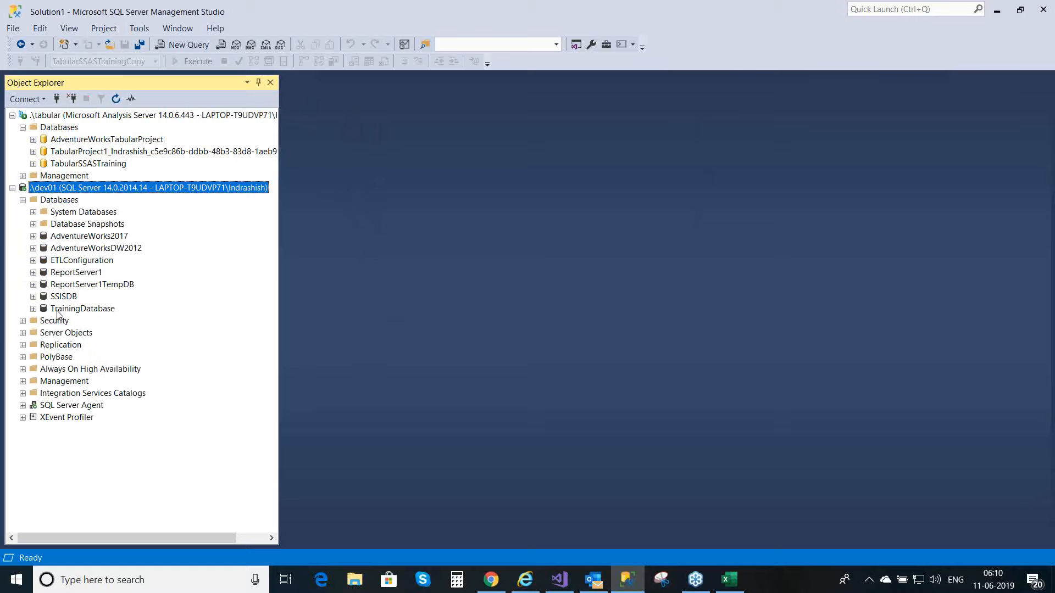
pyautogui.click(33, 248)
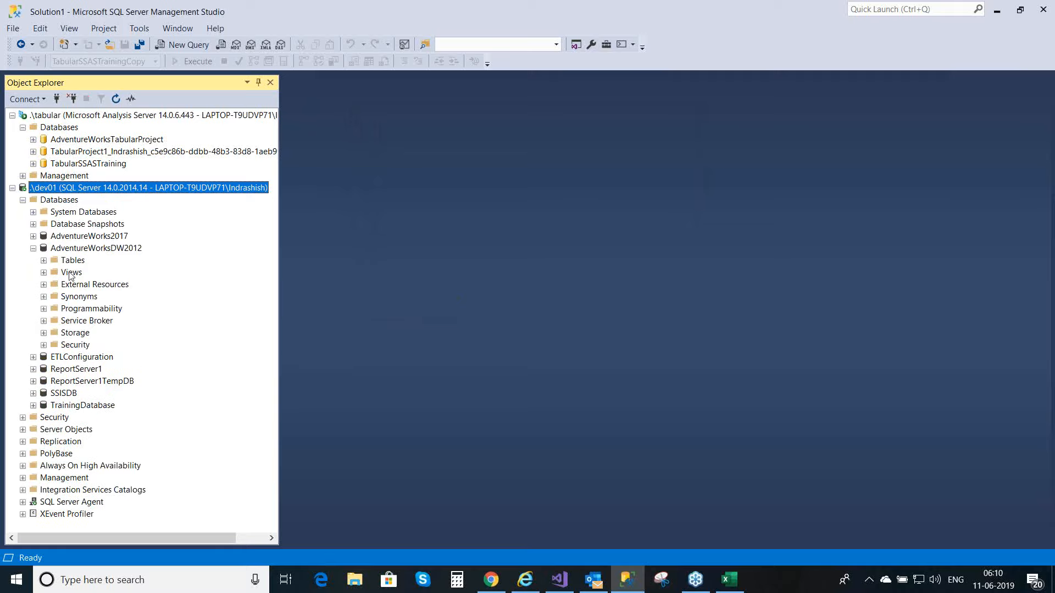
pyautogui.click(44, 261)
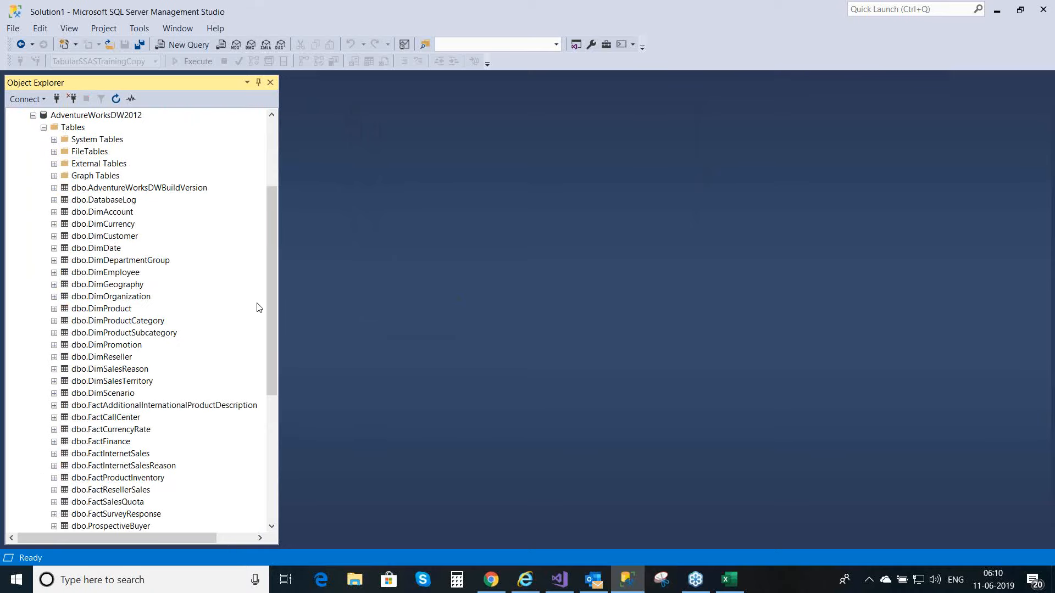
pyautogui.moveTo(270, 306); pyautogui.dragTo(275, 331)
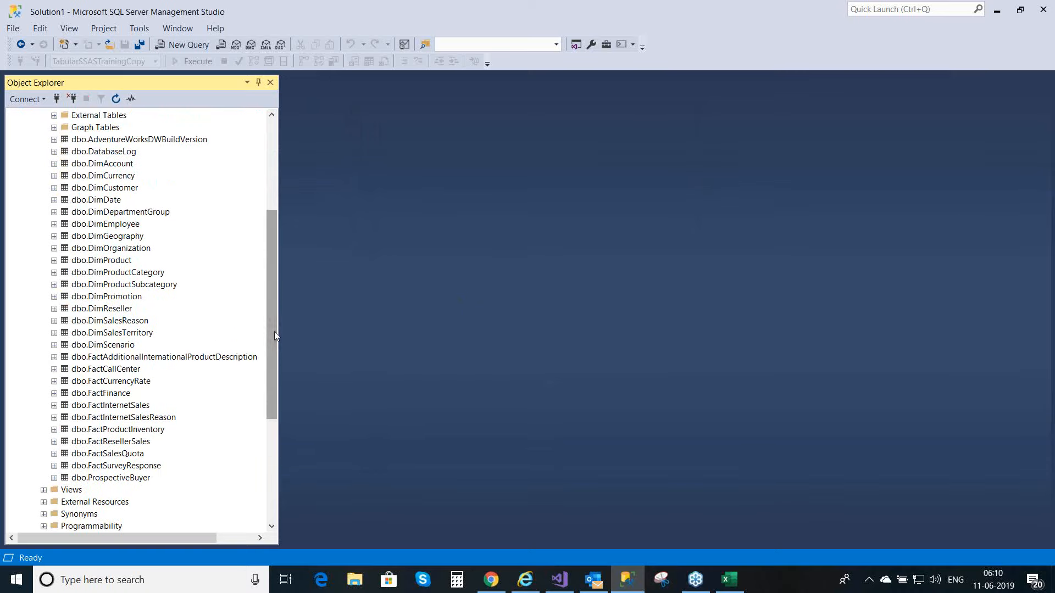
pyautogui.click(117, 409)
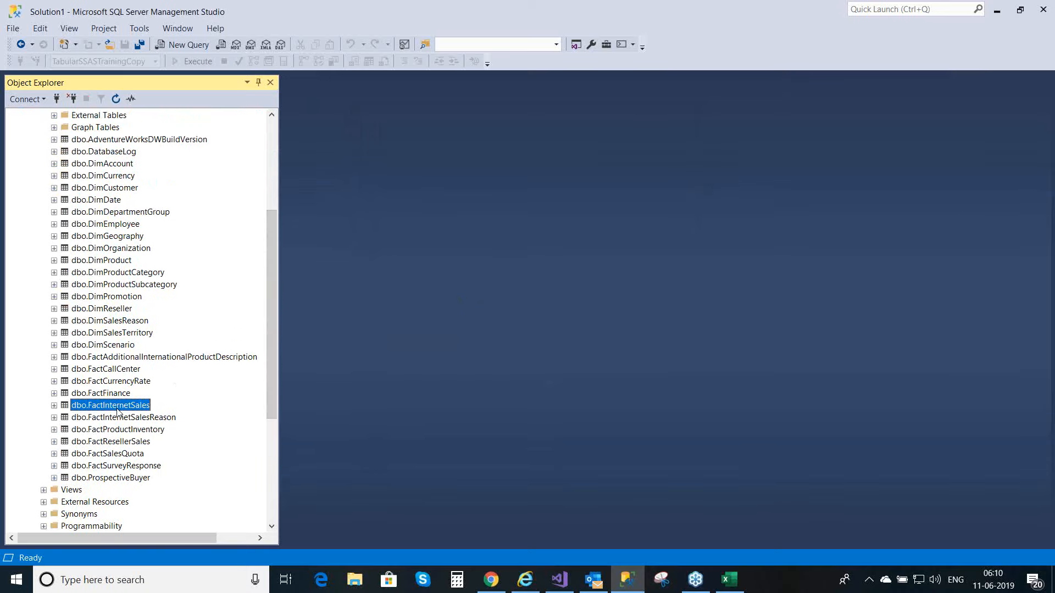
pyautogui.rightClick(117, 411)
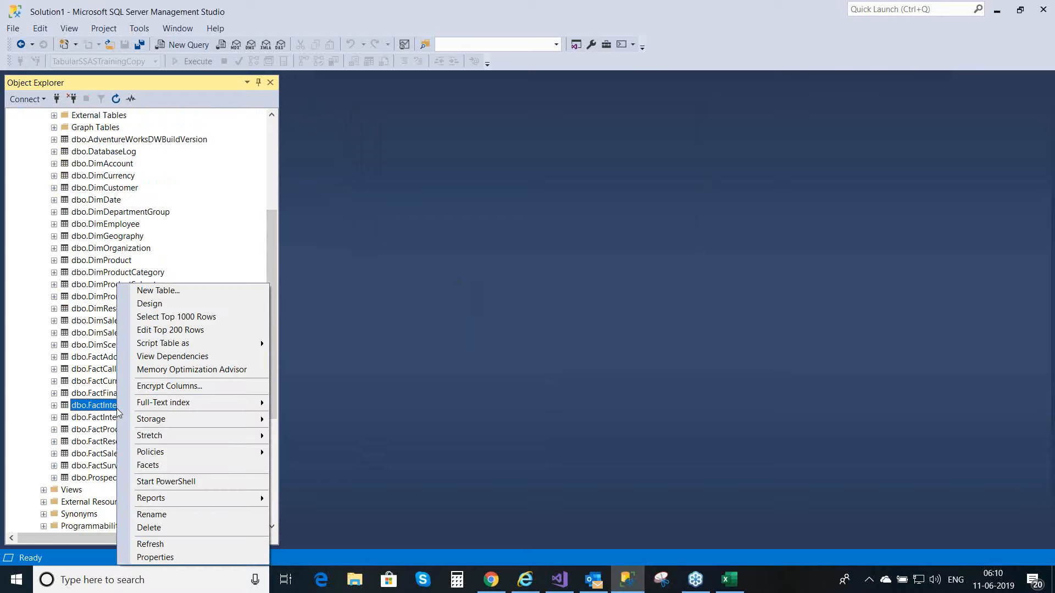
pyautogui.click(209, 321)
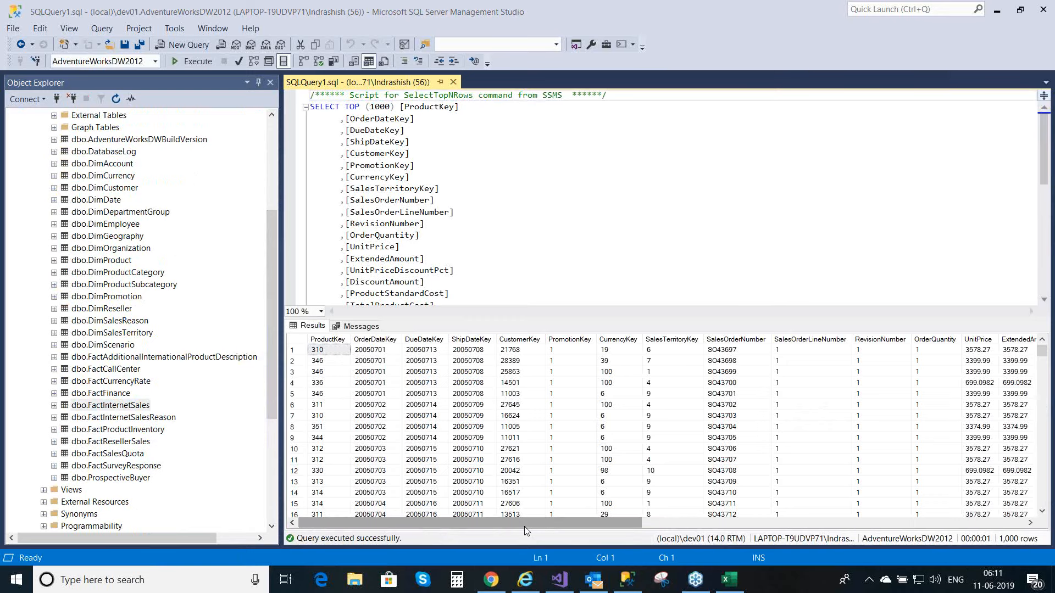
# Step: Examine the first FactInternetSales row's sales order number, order line number and its product, order date, promotion and sales territory keys
pyautogui.hscroll(3, 524, 526)
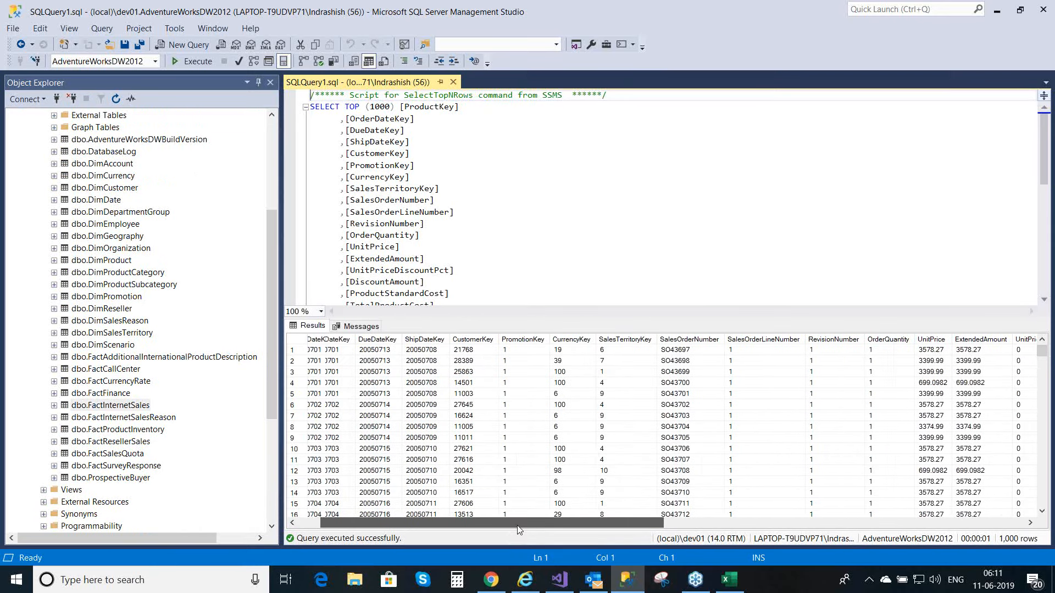
pyautogui.hscroll(-3, 519, 528)
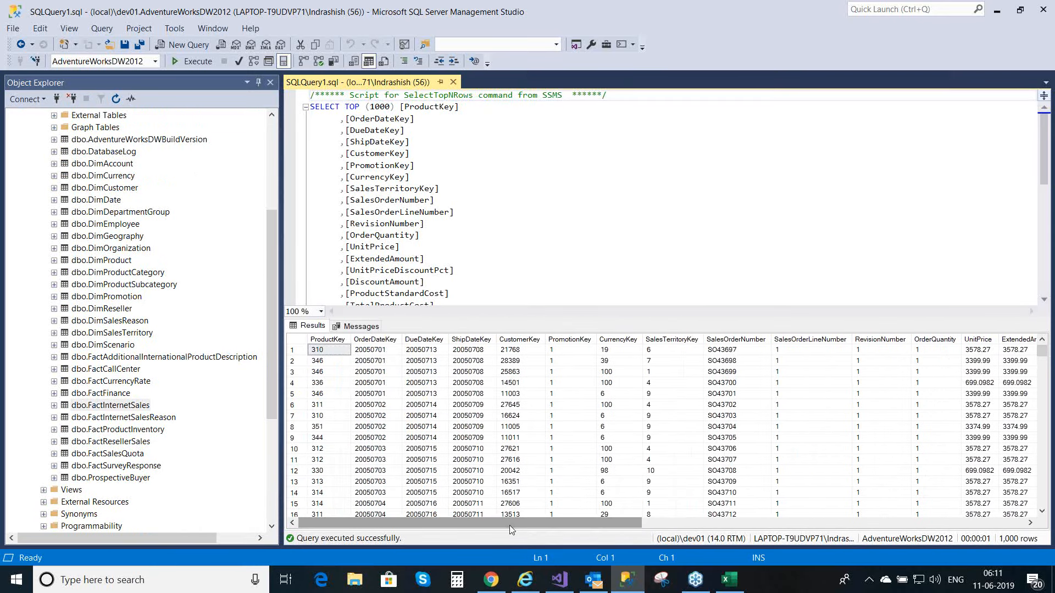
pyautogui.click(733, 352)
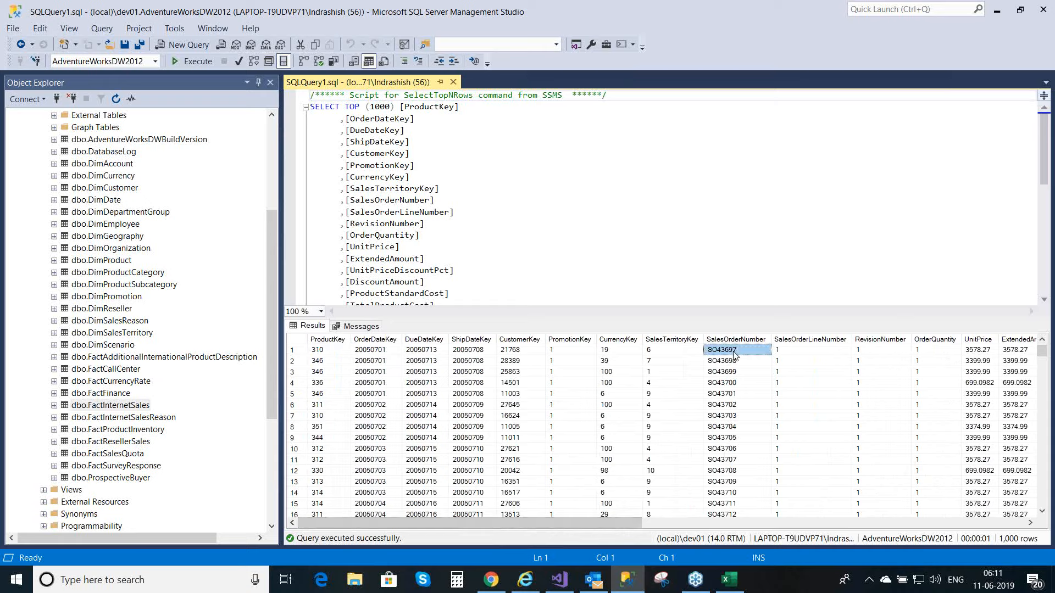
pyautogui.click(795, 350)
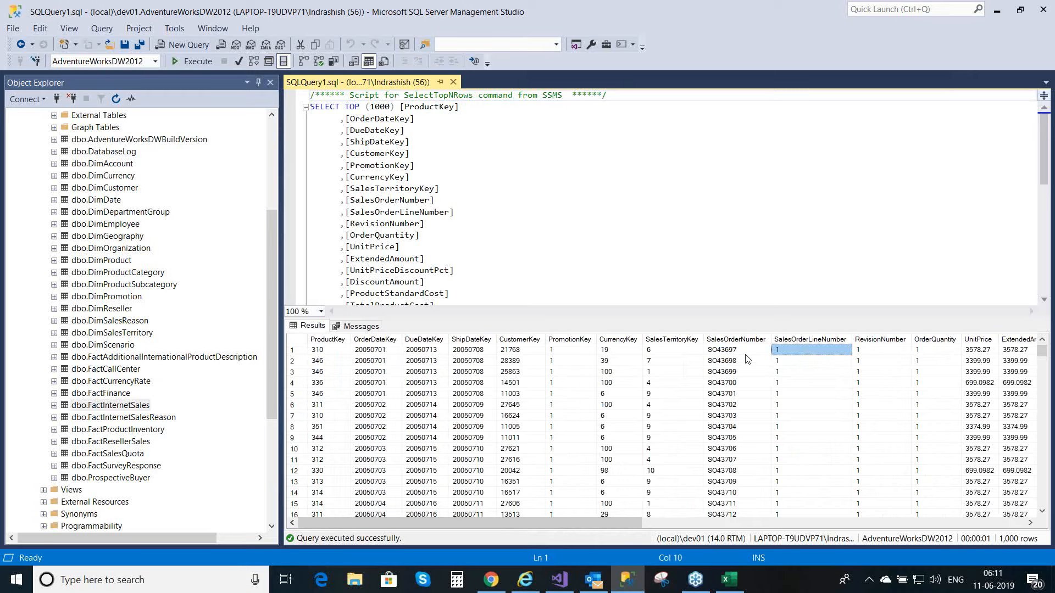
pyautogui.press('Left')
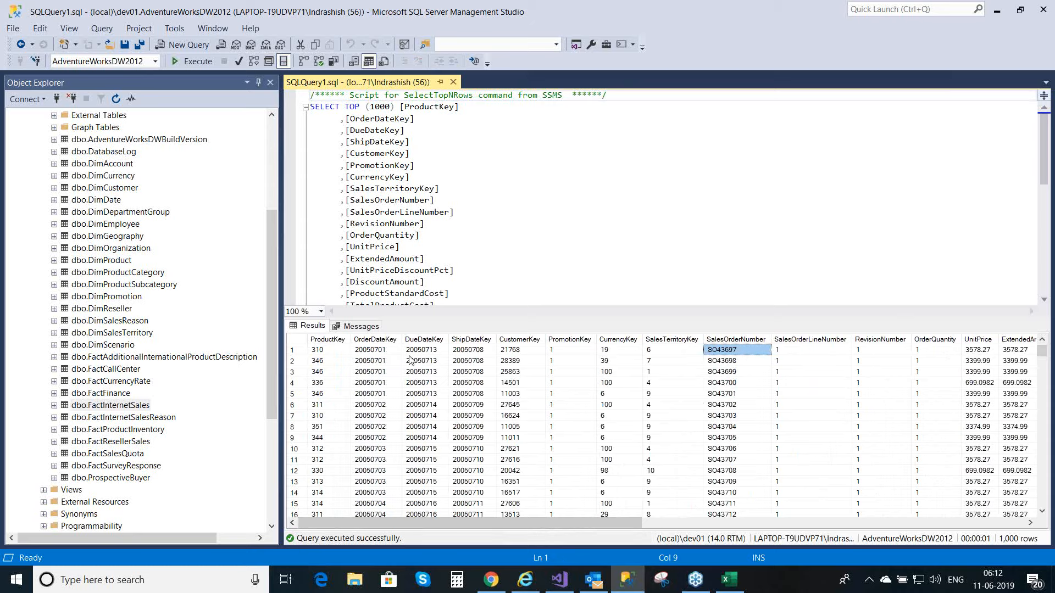
pyautogui.click(382, 351)
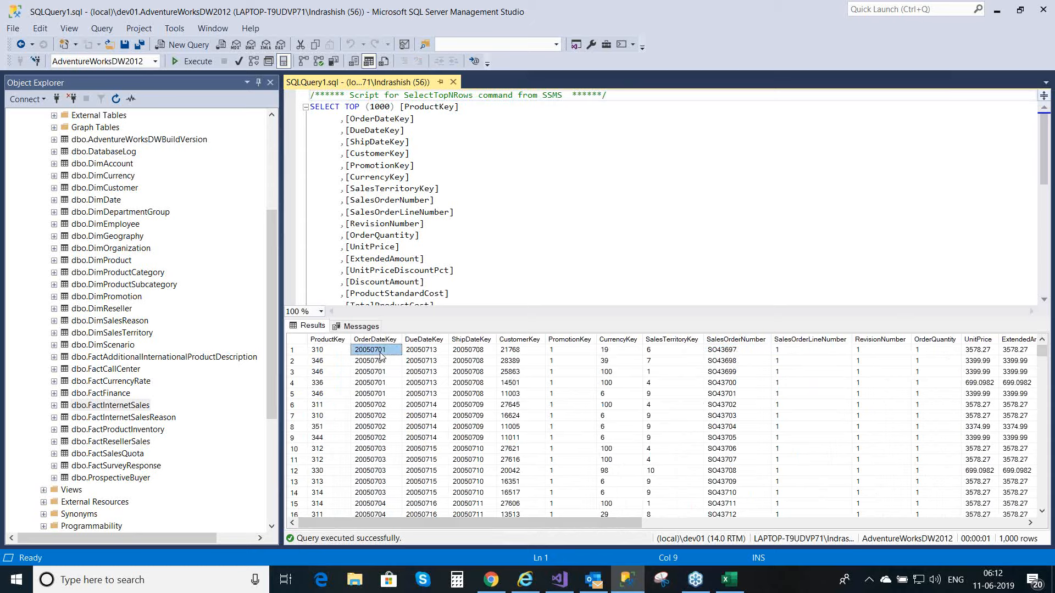
pyautogui.click(337, 351)
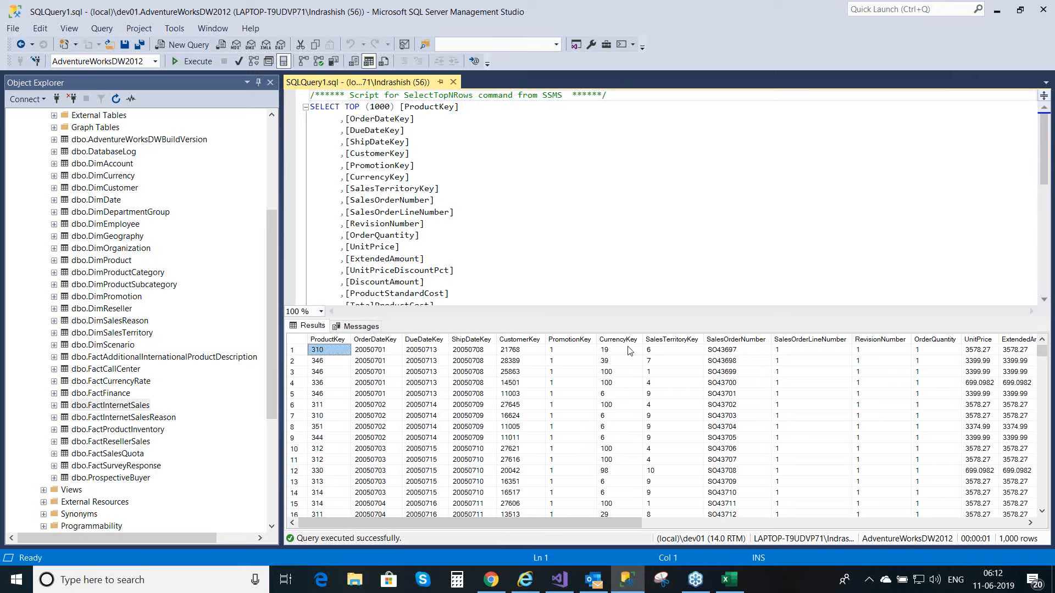
pyautogui.click(576, 353)
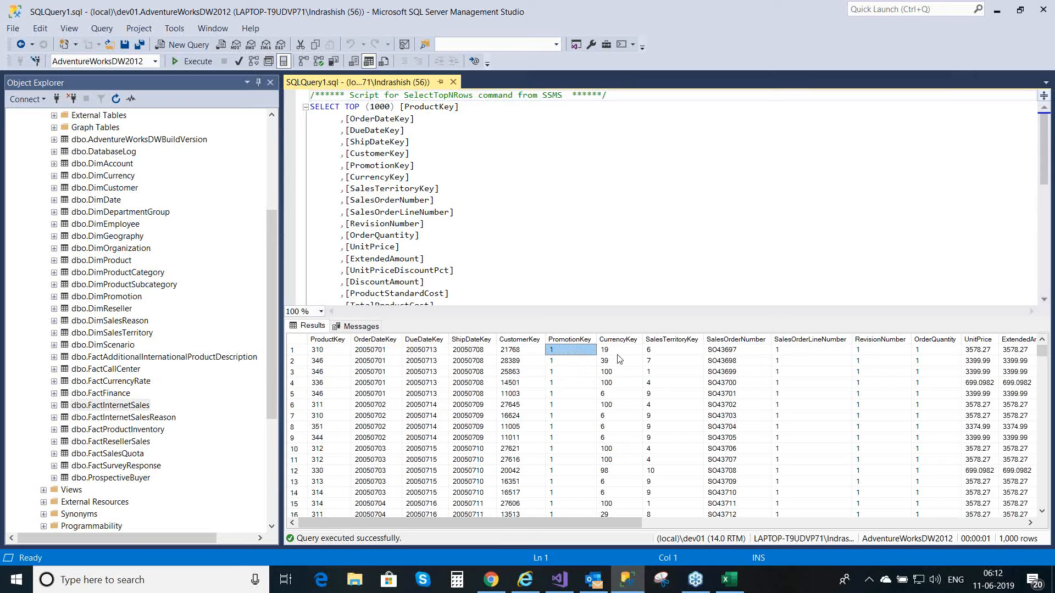
pyautogui.click(681, 354)
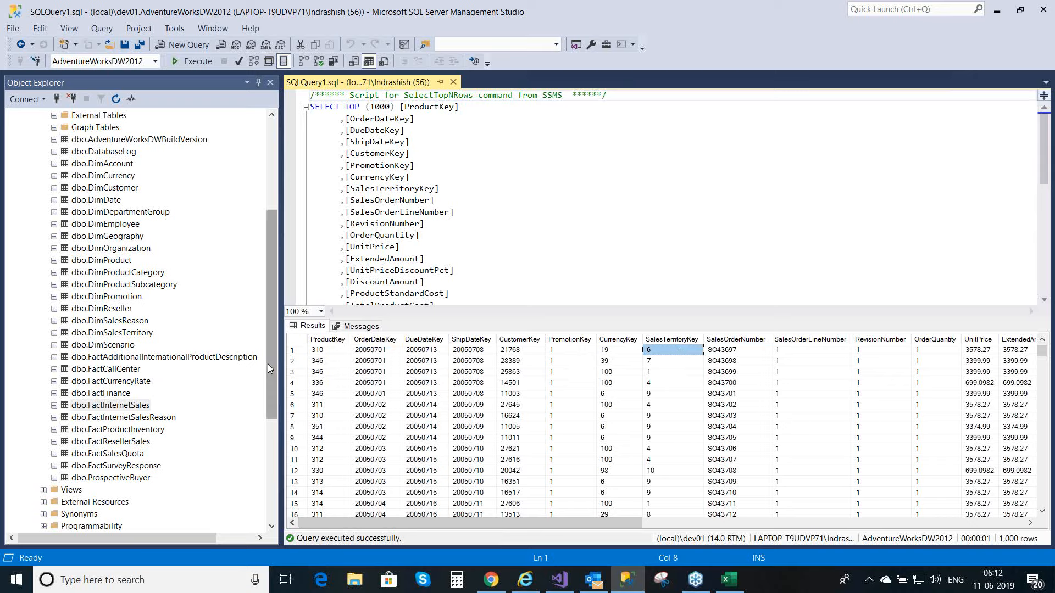
pyautogui.click(323, 355)
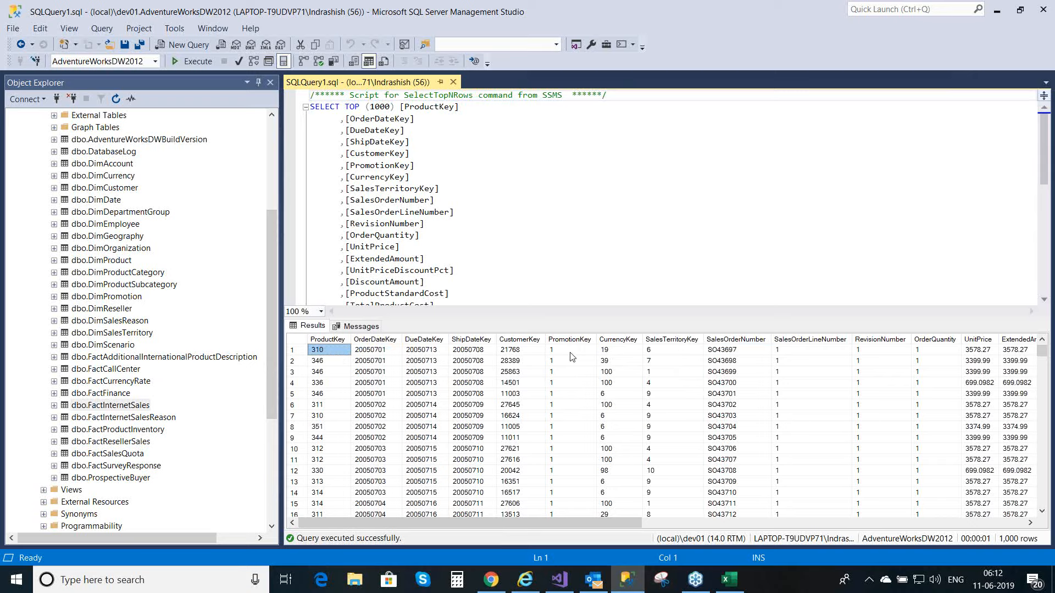
pyautogui.click(378, 350)
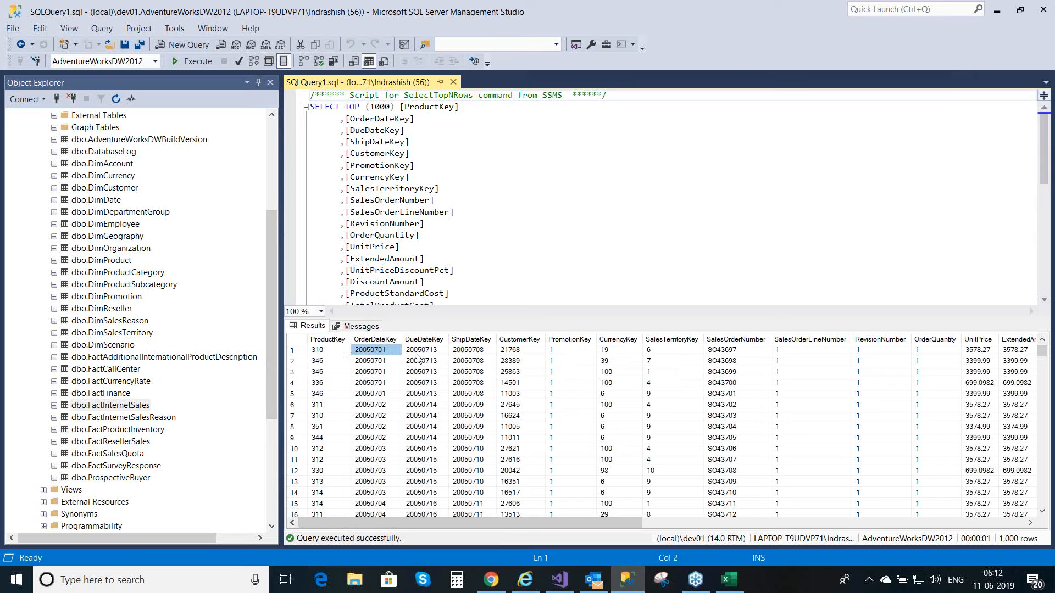
pyautogui.click(571, 352)
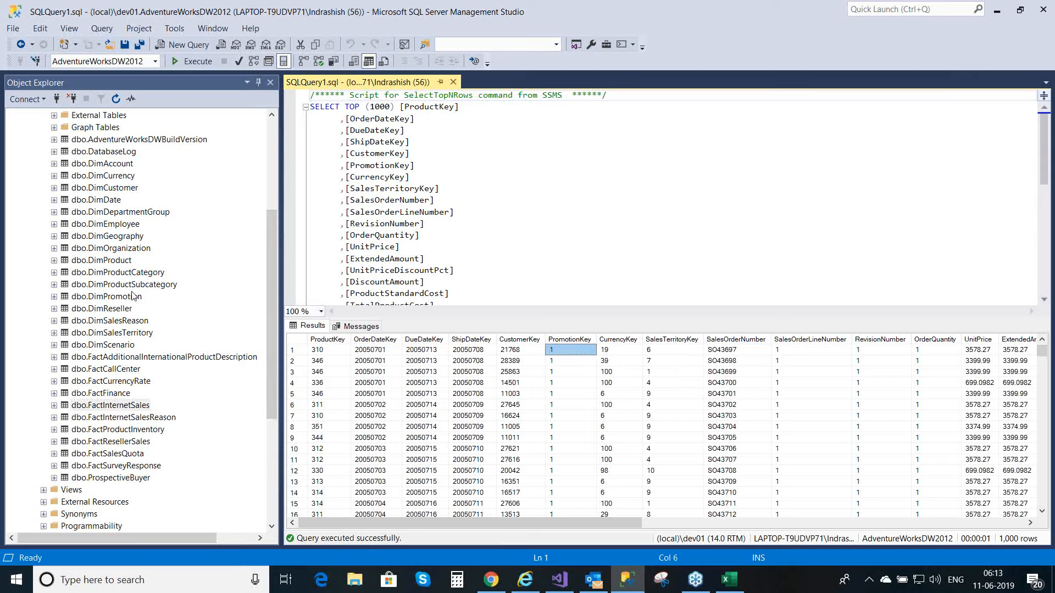
# Step: Query the top 1000 rows of dbo.DimSalesReason and review the sales reason names, such as Price, On Promotion and Magazine Advertisement
pyautogui.rightClick(134, 324)
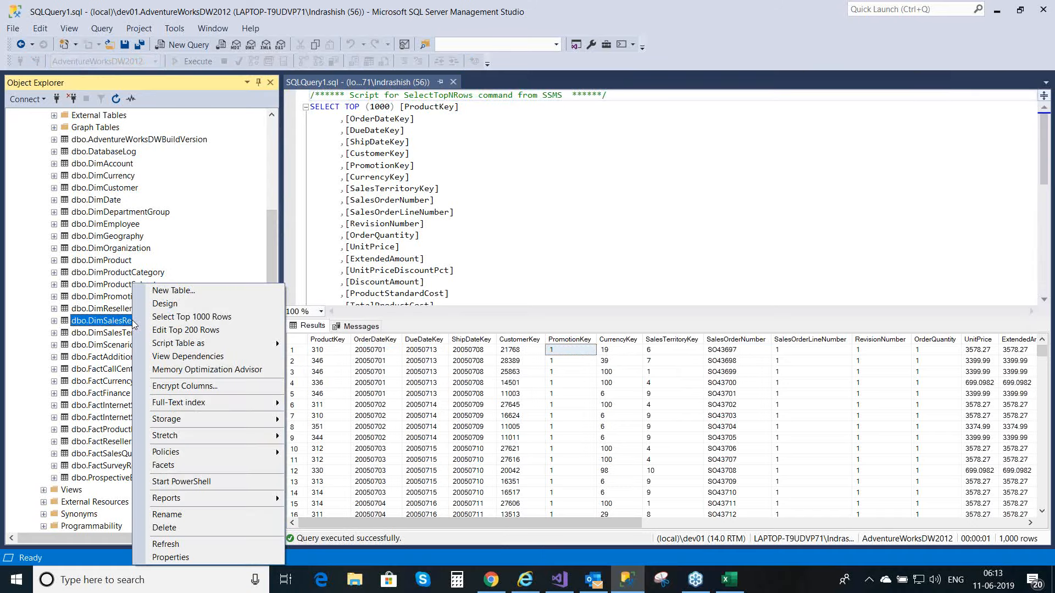
pyautogui.click(183, 317)
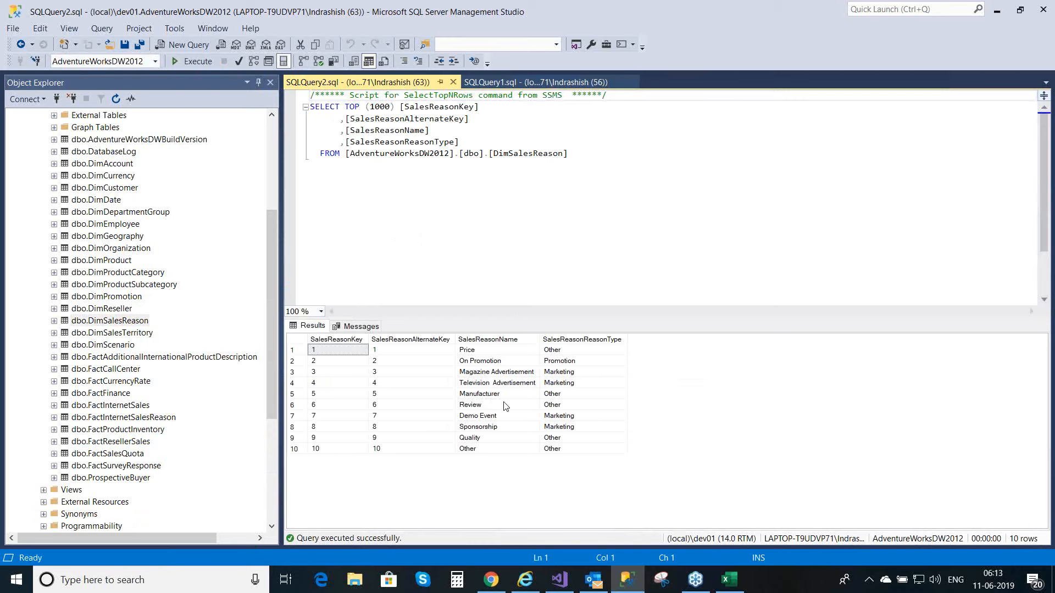
pyautogui.click(511, 375)
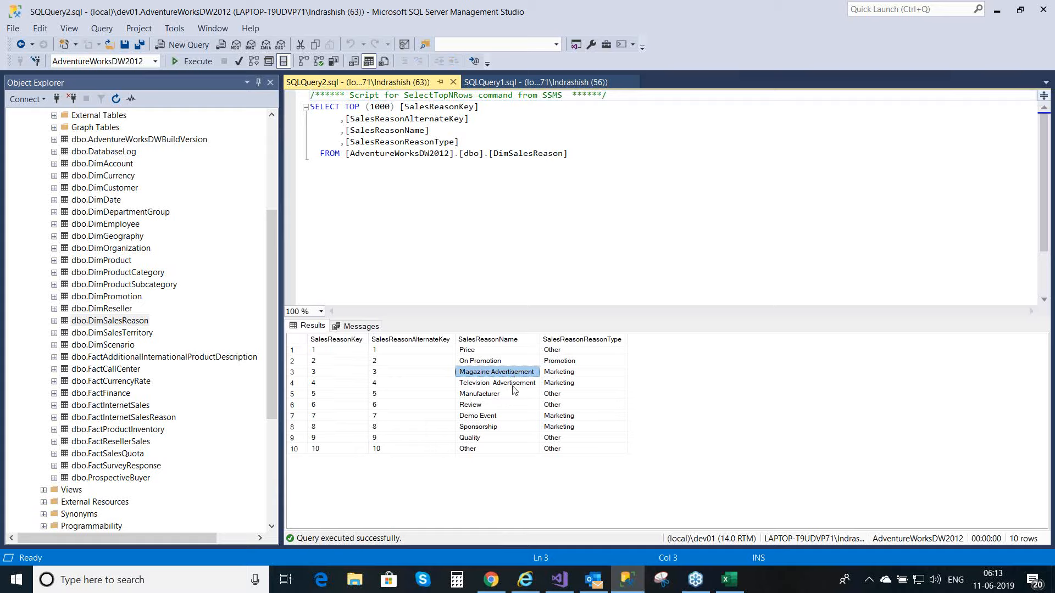
pyautogui.click(513, 386)
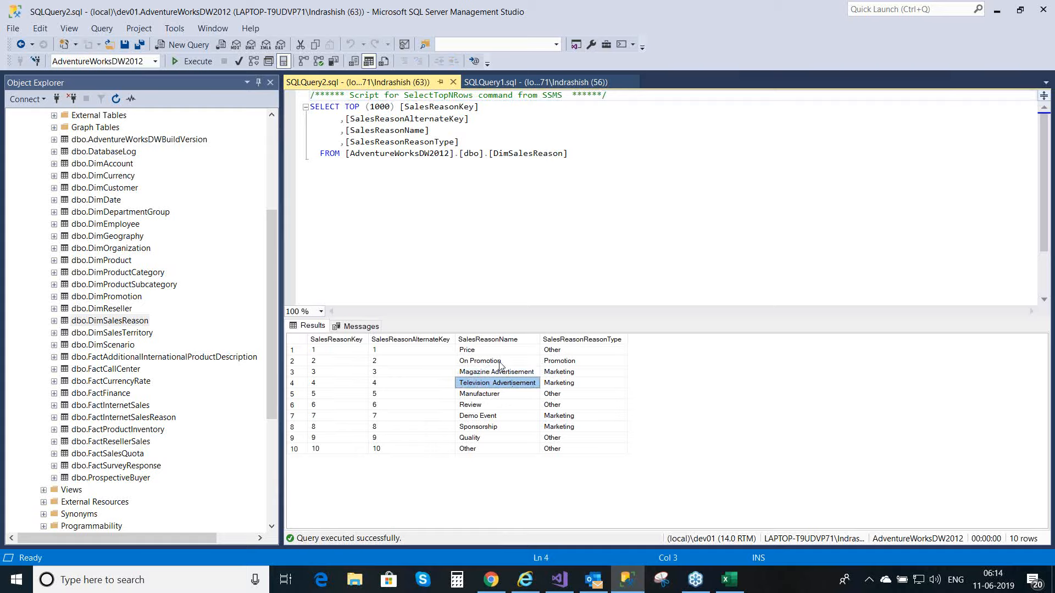
pyautogui.click(501, 363)
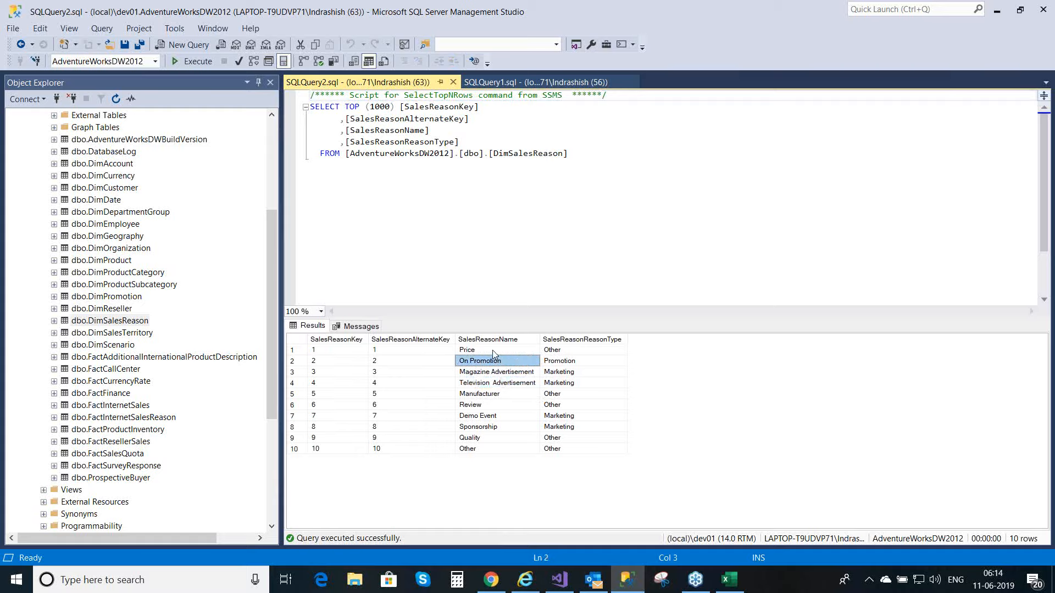
pyautogui.click(492, 351)
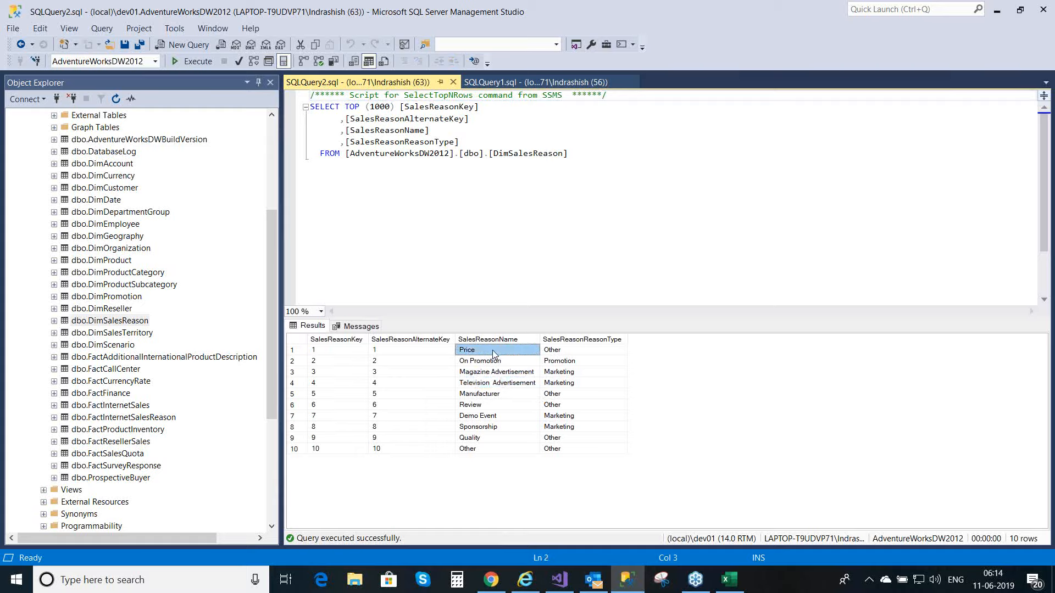
pyautogui.click(492, 396)
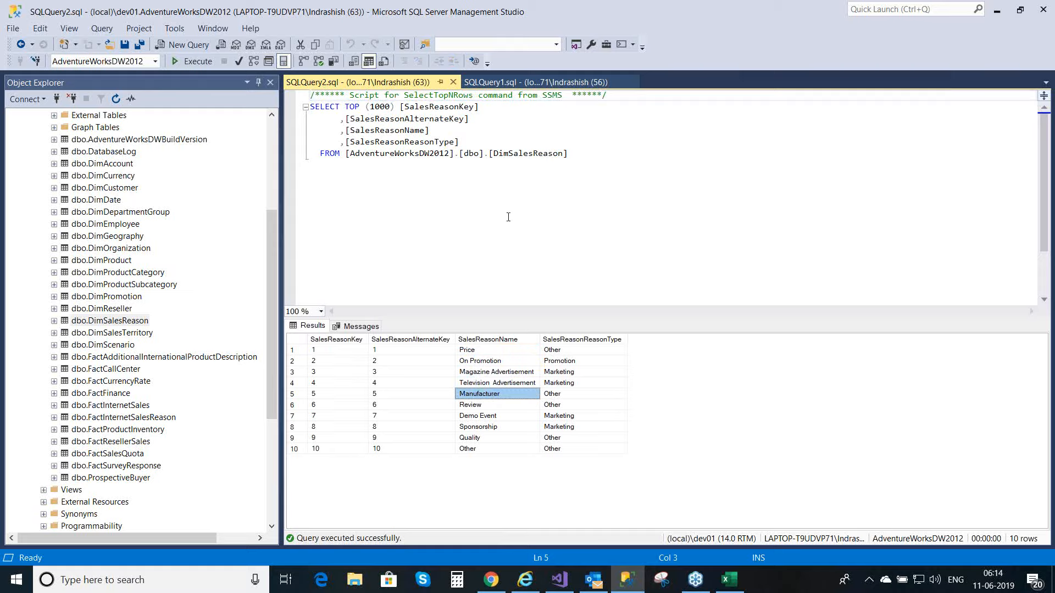
# Step: Return to the FactInternetSales query results and examine the first row's customer, product and order date keys
pyautogui.click(506, 83)
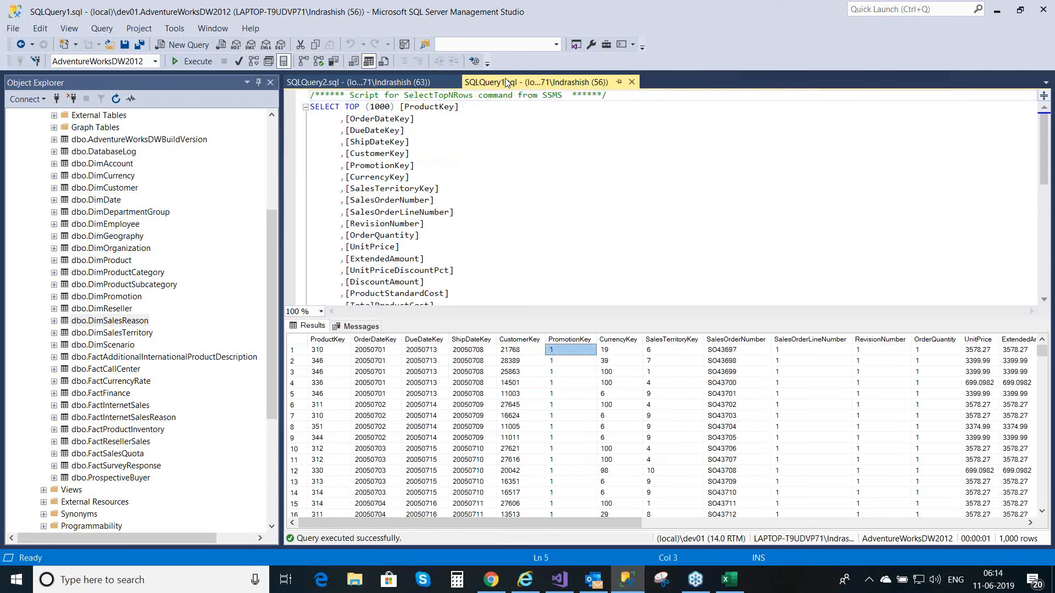
pyautogui.click(504, 349)
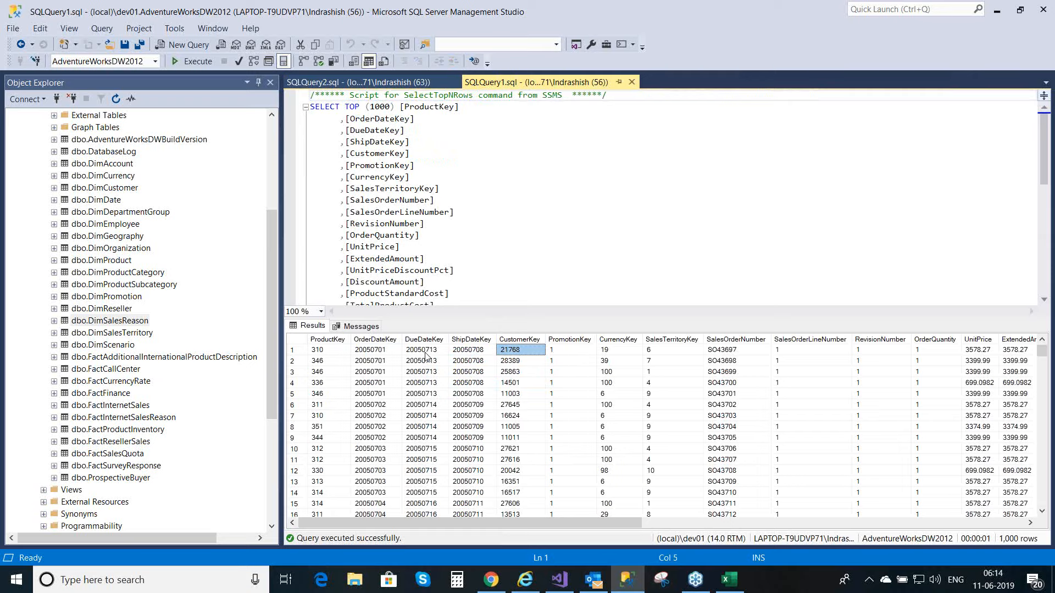
pyautogui.click(347, 350)
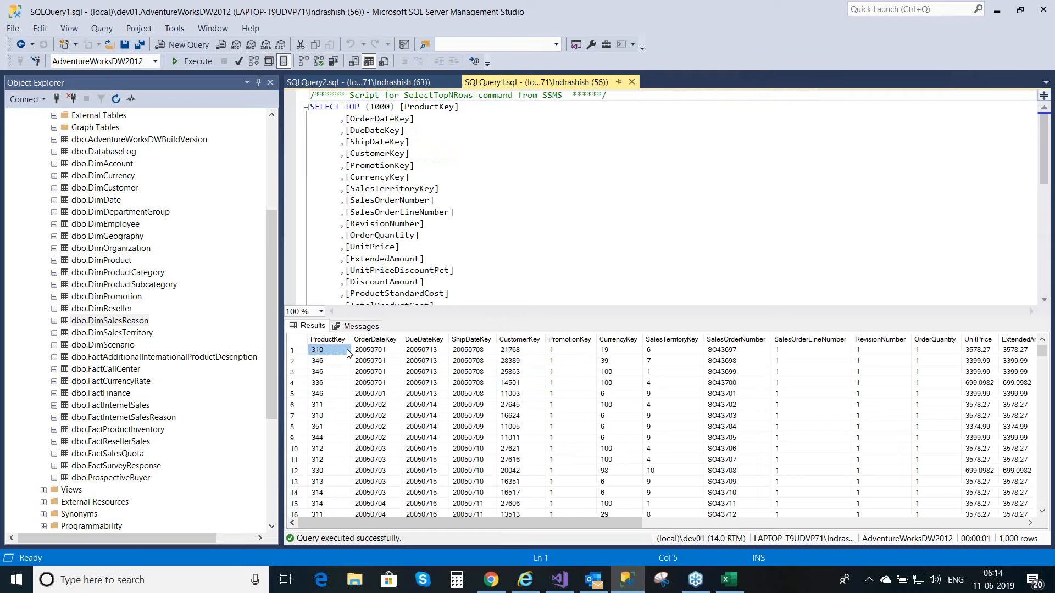
pyautogui.click(530, 352)
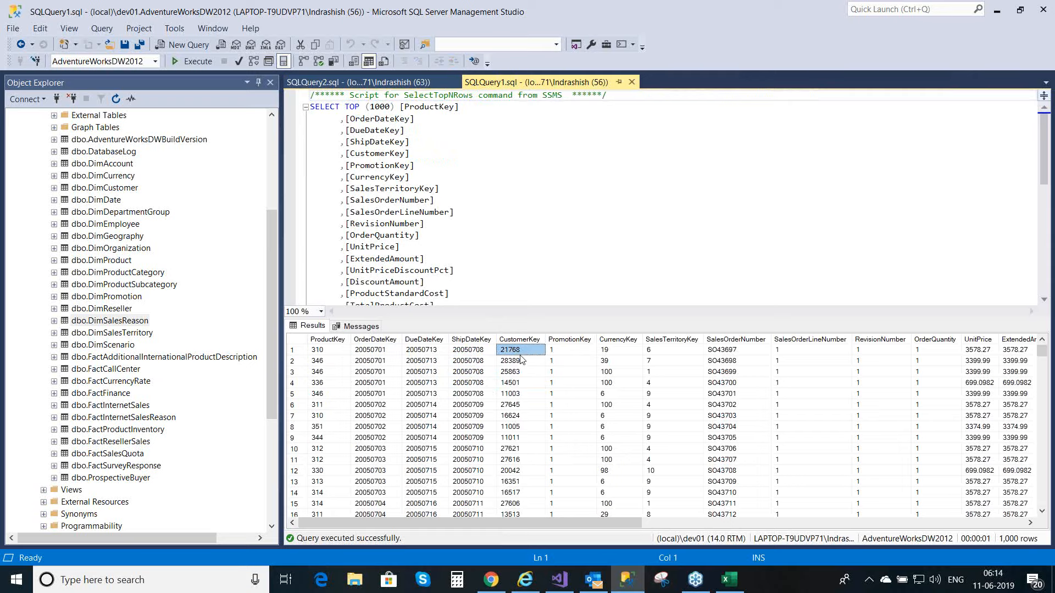
pyautogui.click(392, 355)
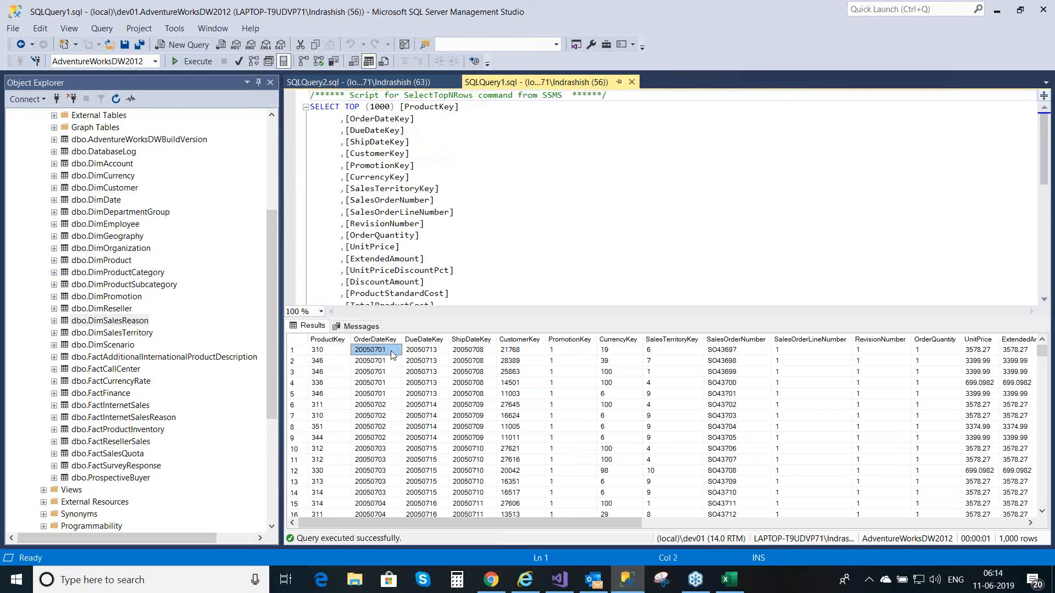
# Step: Compare the first FactInternetSales row with the sales reasons in the DimSalesReason query results
pyautogui.click(298, 350)
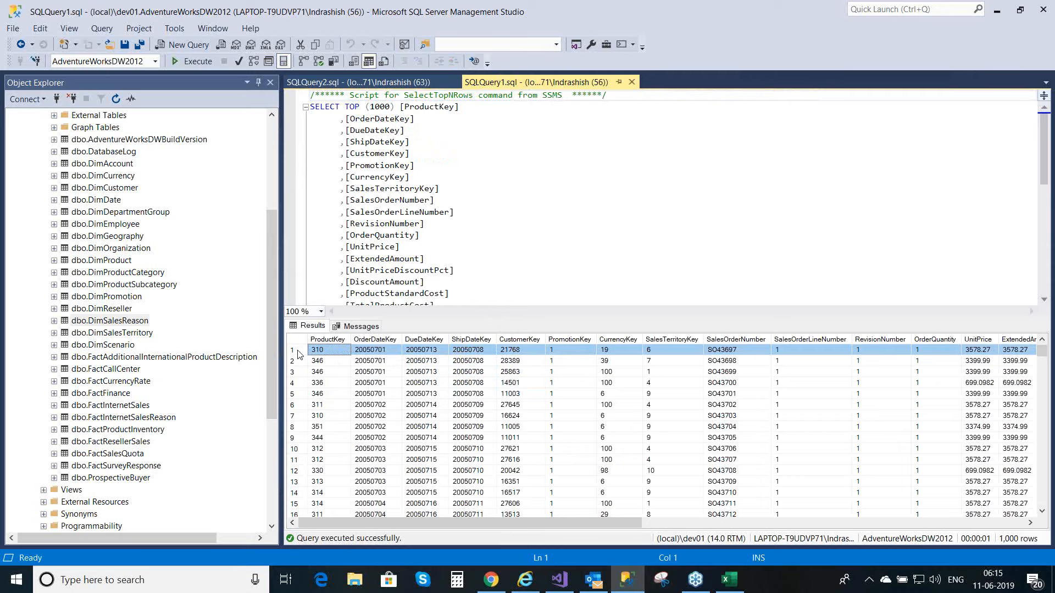
pyautogui.click(398, 87)
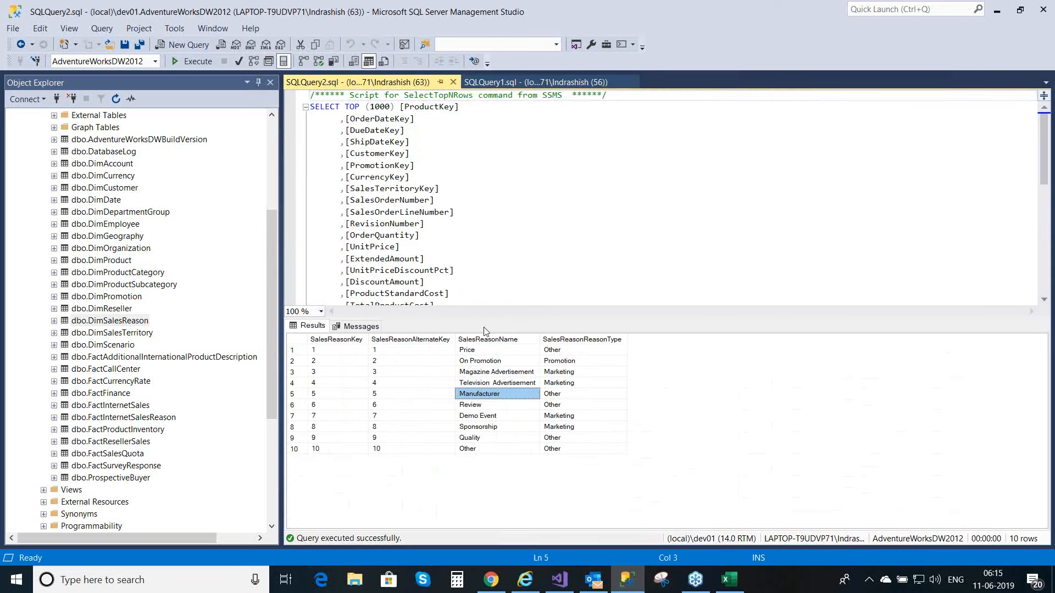
pyautogui.click(520, 81)
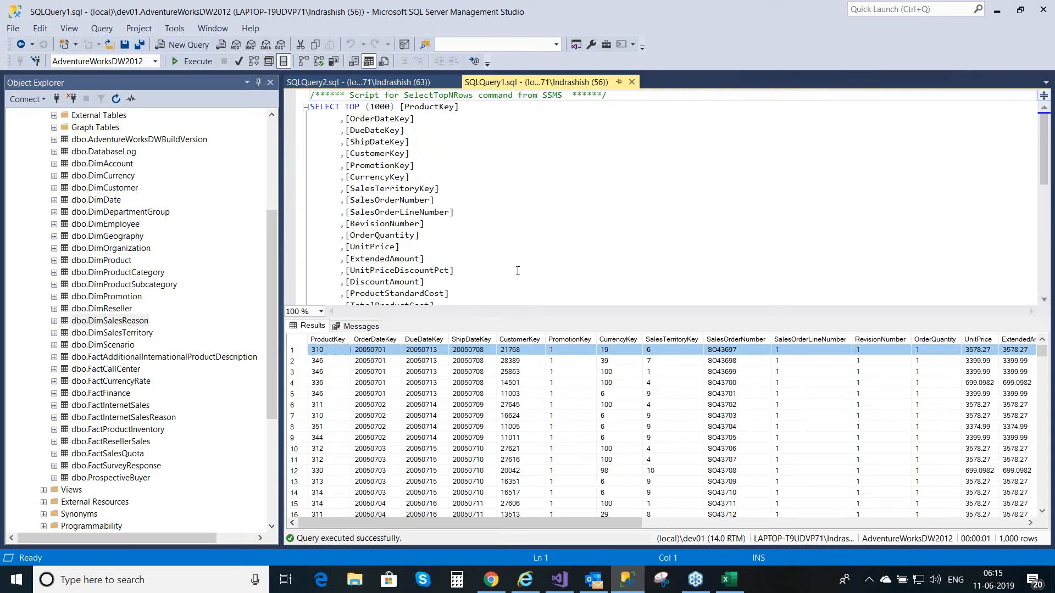
pyautogui.click(398, 82)
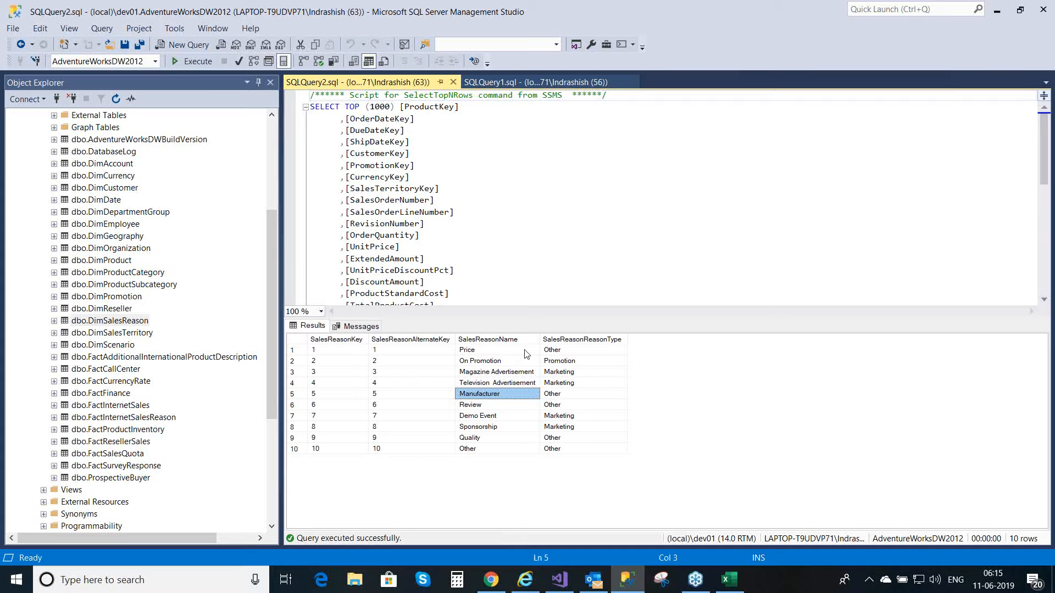
# Step: Query the top 1000 rows of the dbo.FactInternetSalesReason table
pyautogui.click(134, 418)
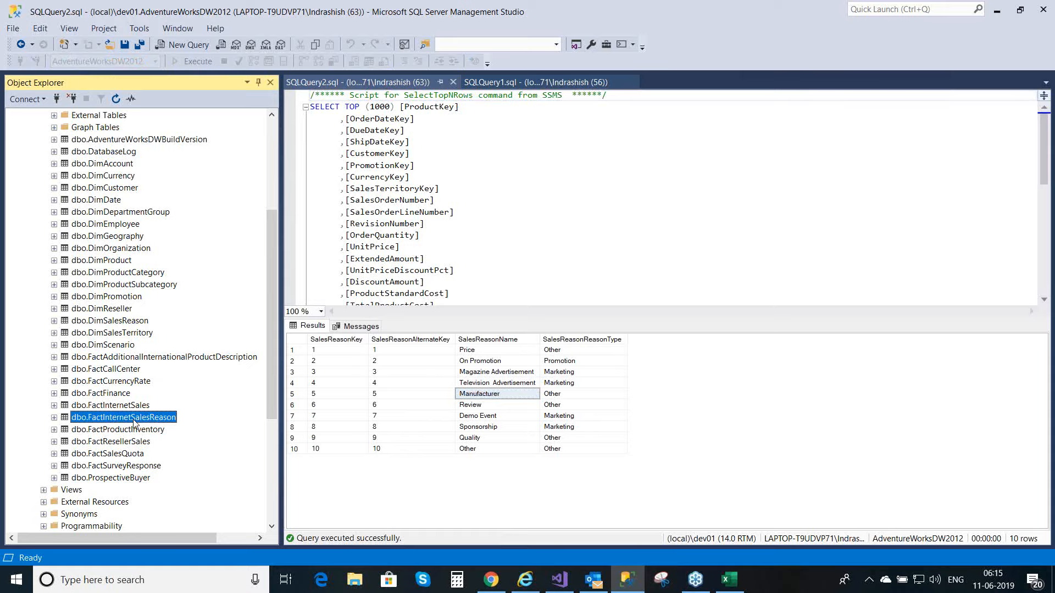
pyautogui.rightClick(133, 421)
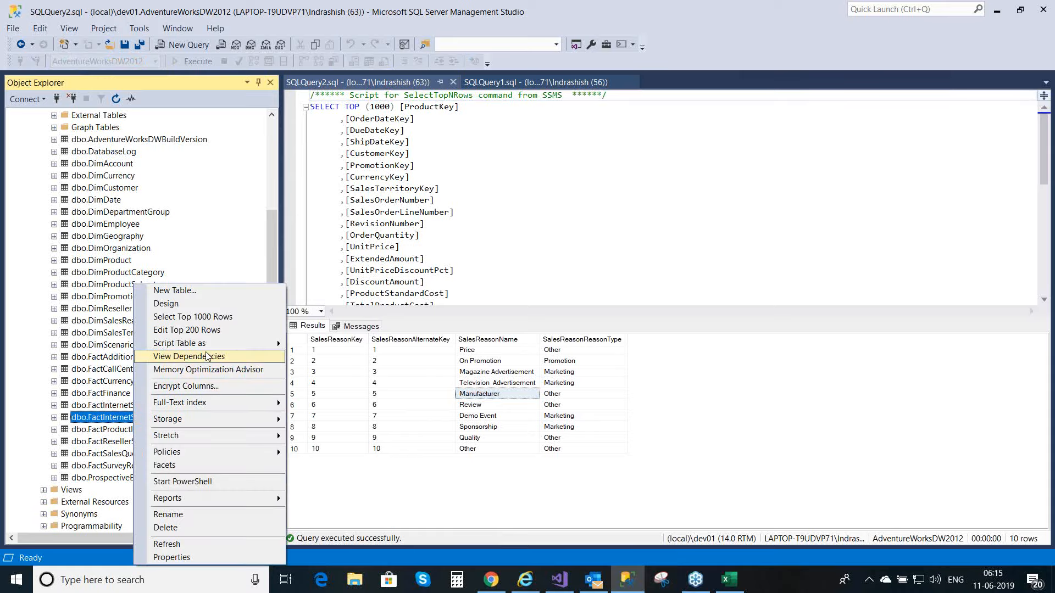
pyautogui.click(222, 318)
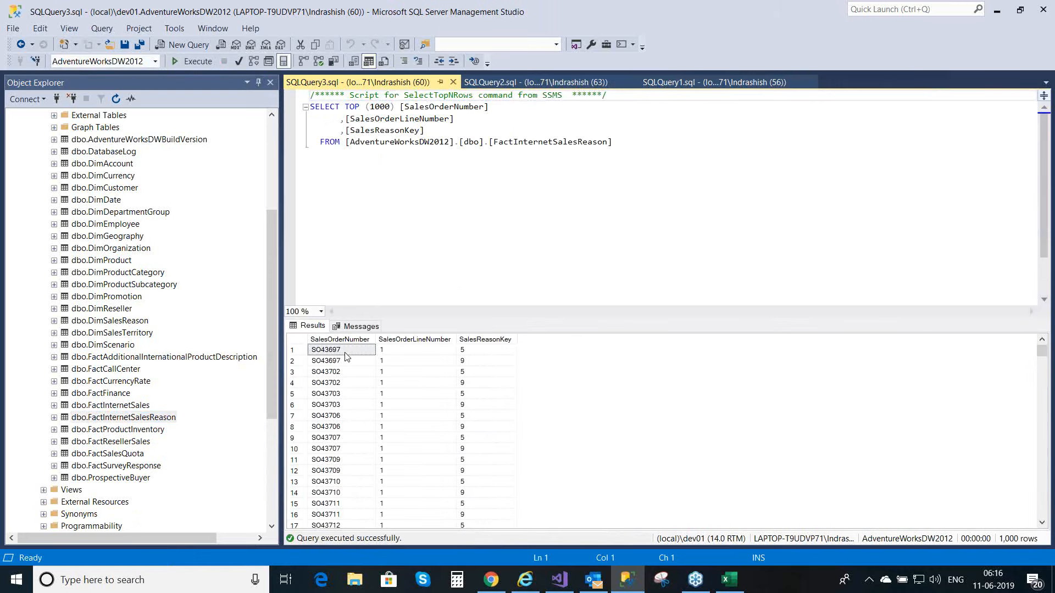
# Step: Examine the first FactInternetSalesReason row's sales order number and line number together with its sales reason key
pyautogui.click(347, 357)
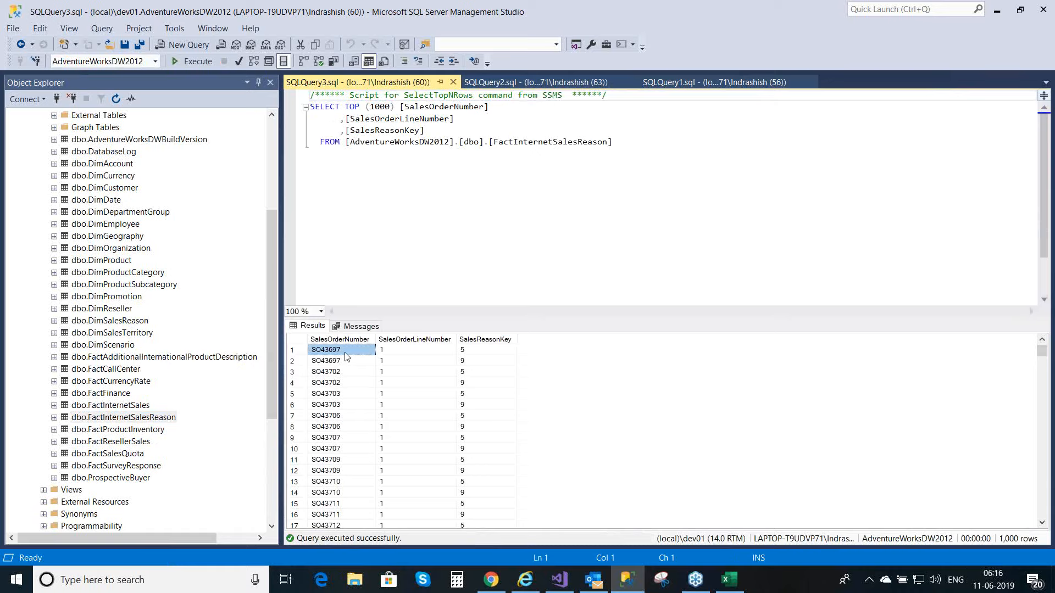
pyautogui.click(402, 350)
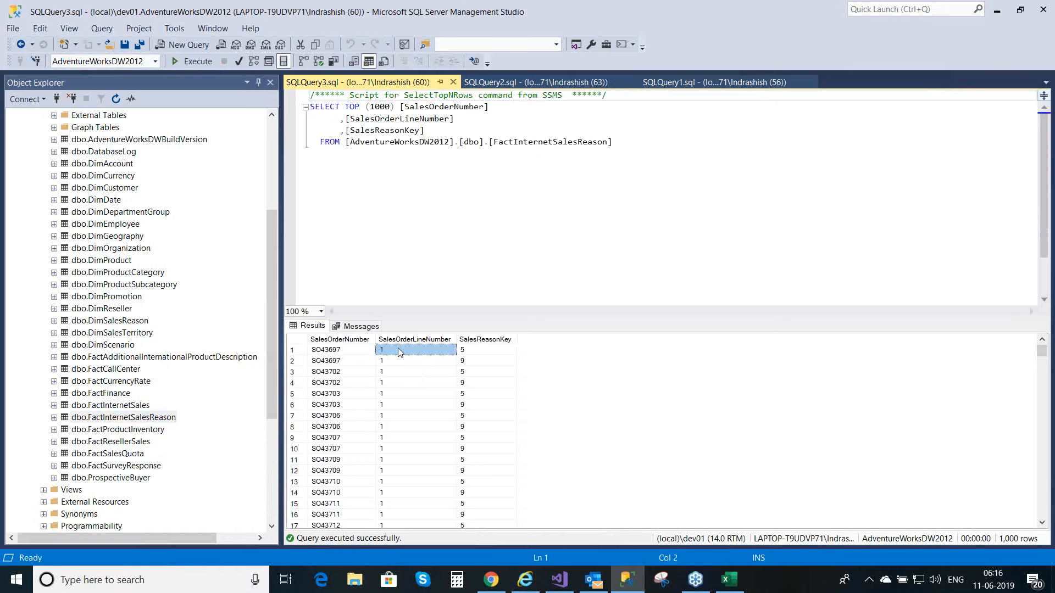
pyautogui.moveTo(332, 352); pyautogui.dragTo(403, 351)
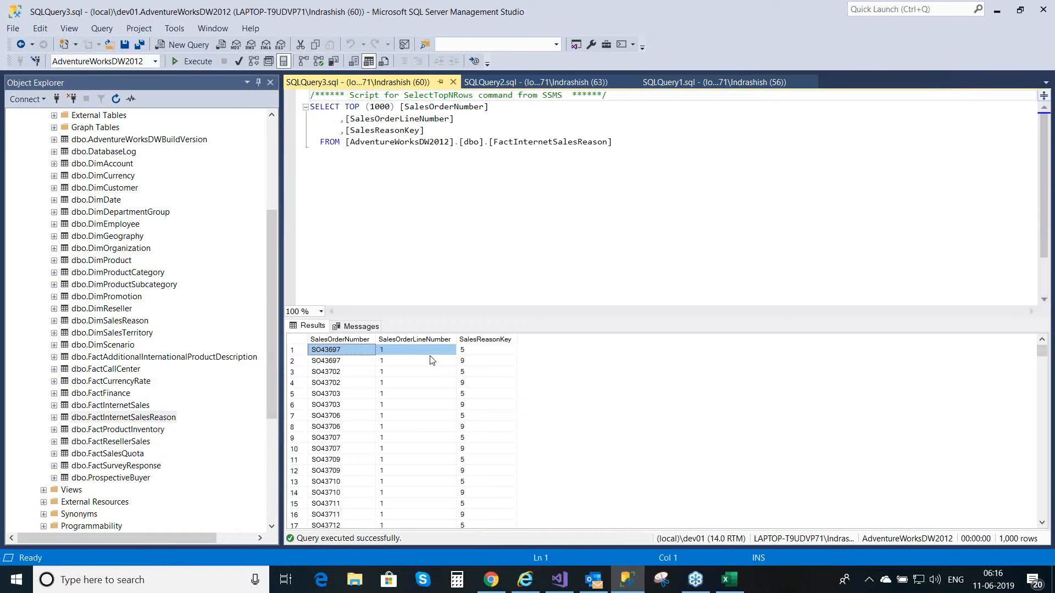
pyautogui.click(494, 354)
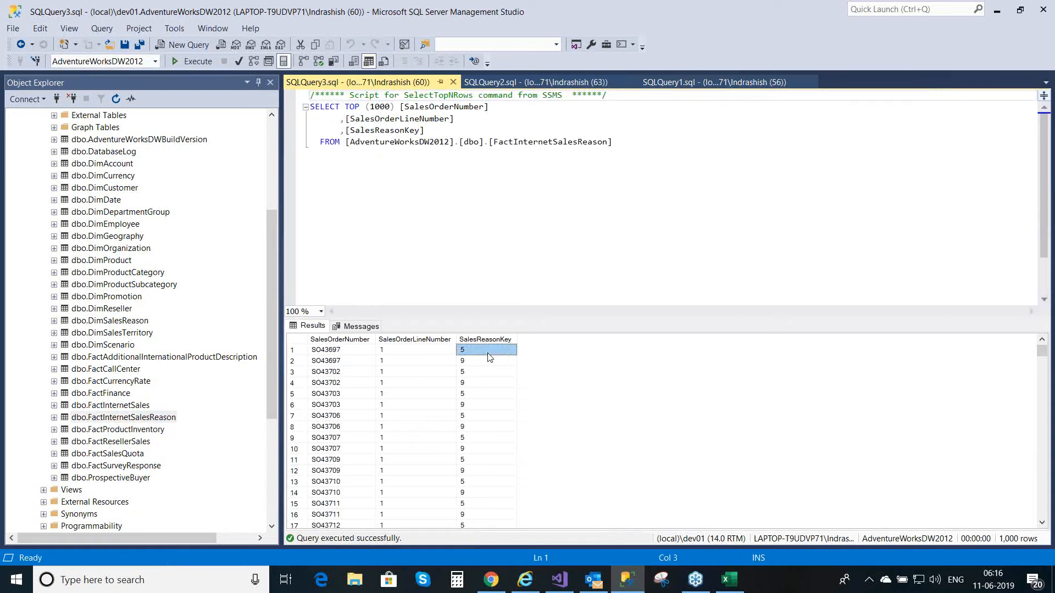
pyautogui.moveTo(342, 353); pyautogui.dragTo(393, 353)
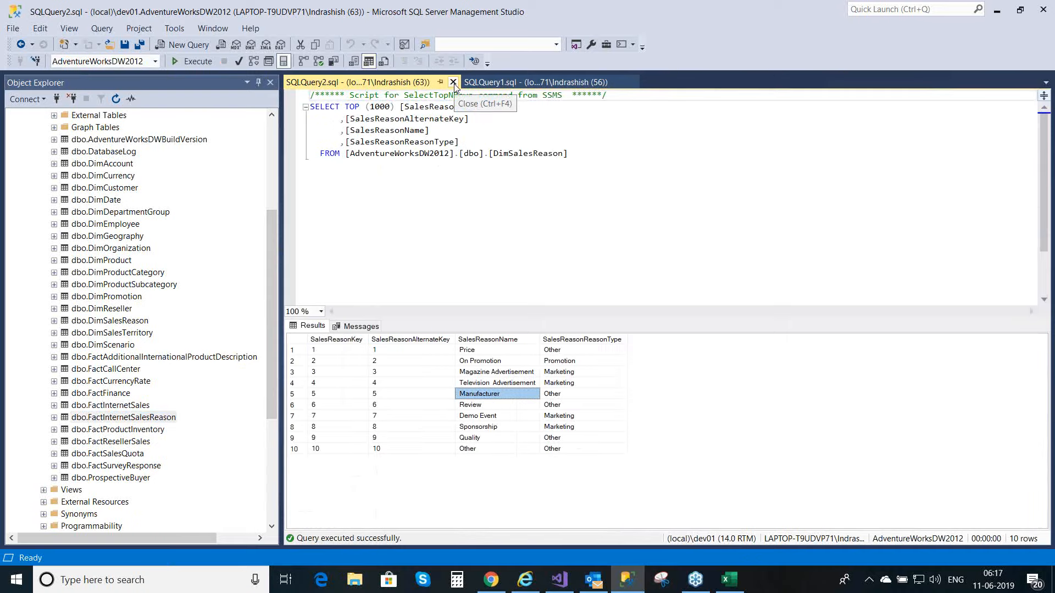
# Step: Query the top 1000 rows of dbo.FactInternetSalesReason again and review its SalesReasonKey and SalesOrderNumber columns
pyautogui.rightClick(144, 421)
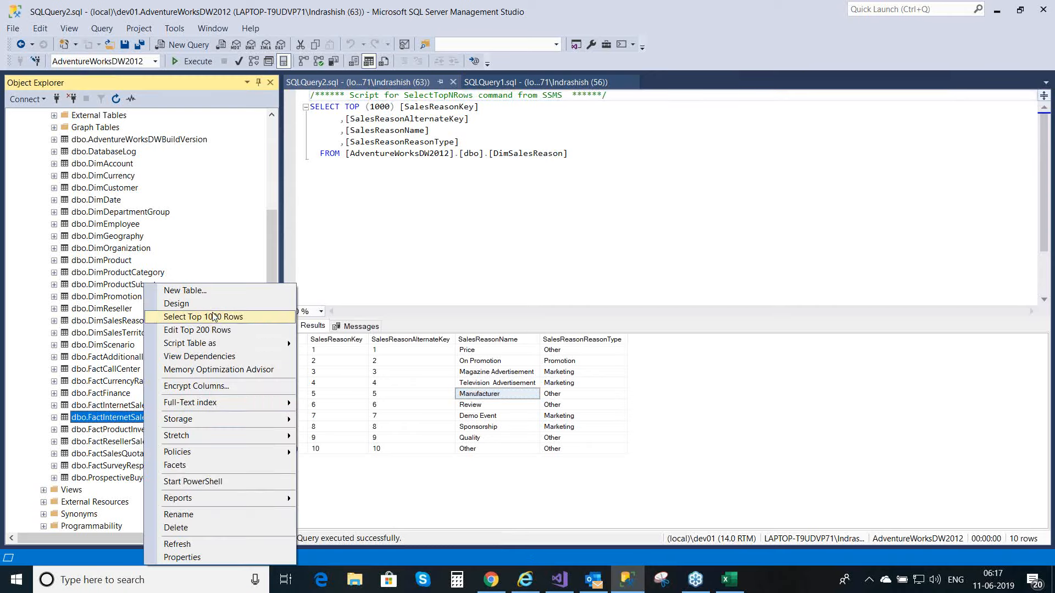
pyautogui.click(227, 317)
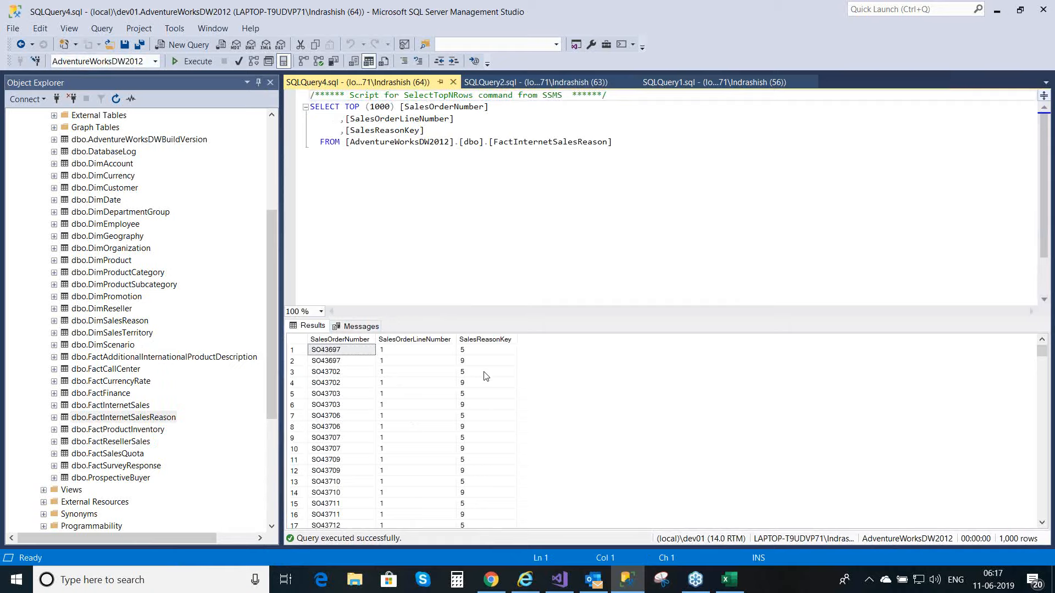
pyautogui.click(481, 340)
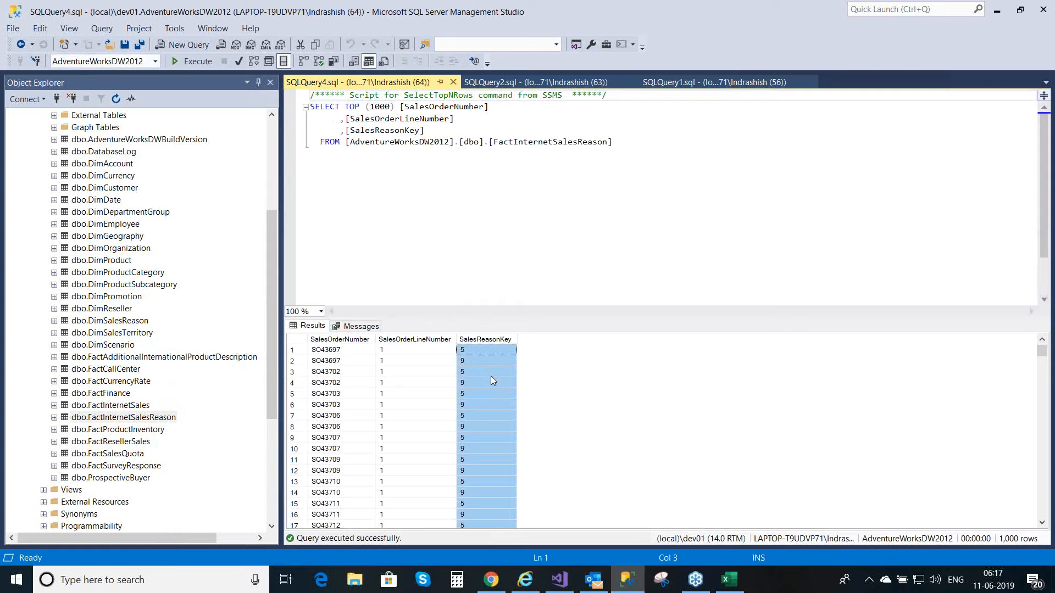
pyautogui.click(330, 340)
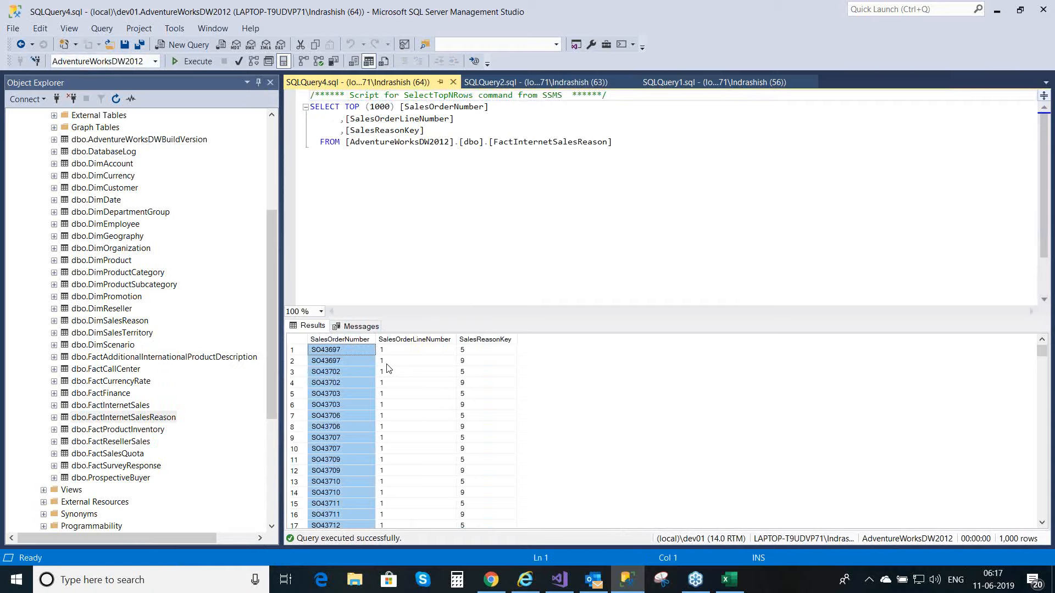
# Step: Trace how dbo.FactInternetSalesReason bridges dbo.FactInternetSales and dbo.DimSalesReason among the database's tables
pyautogui.click(127, 407)
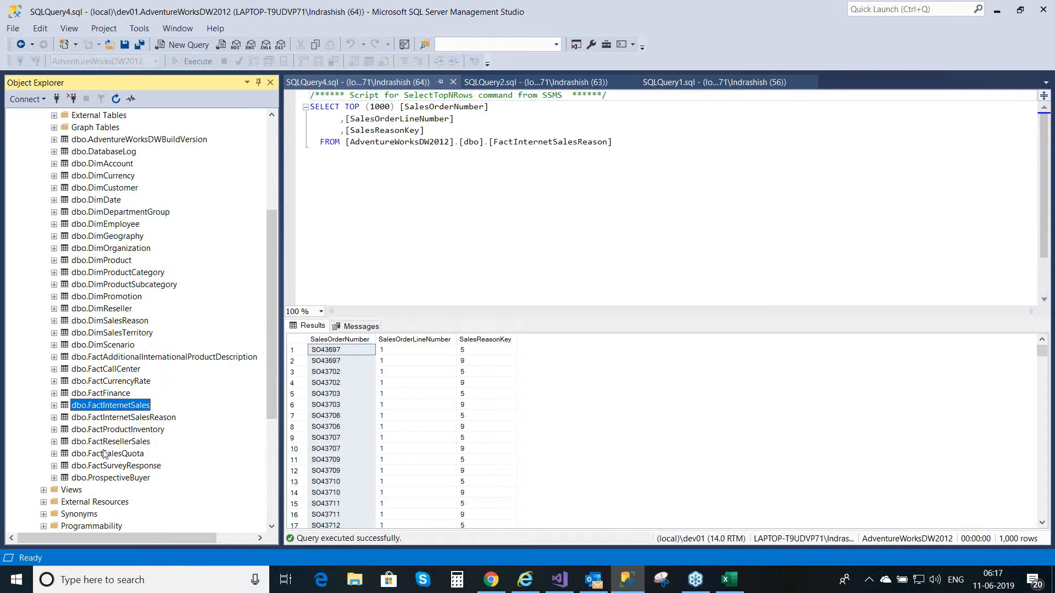
pyautogui.click(146, 419)
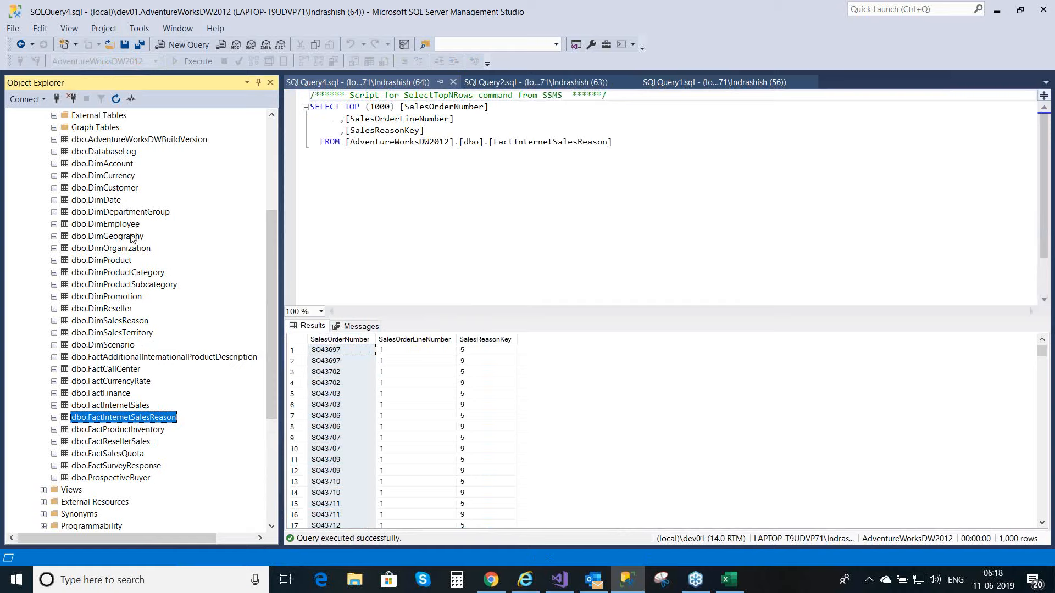
pyautogui.click(126, 321)
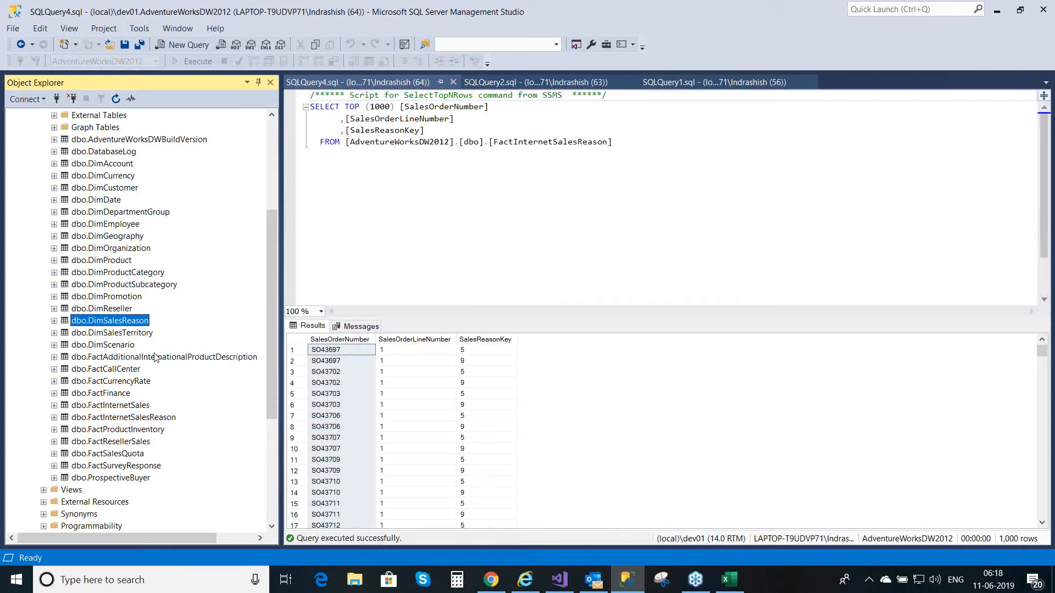
pyautogui.click(135, 420)
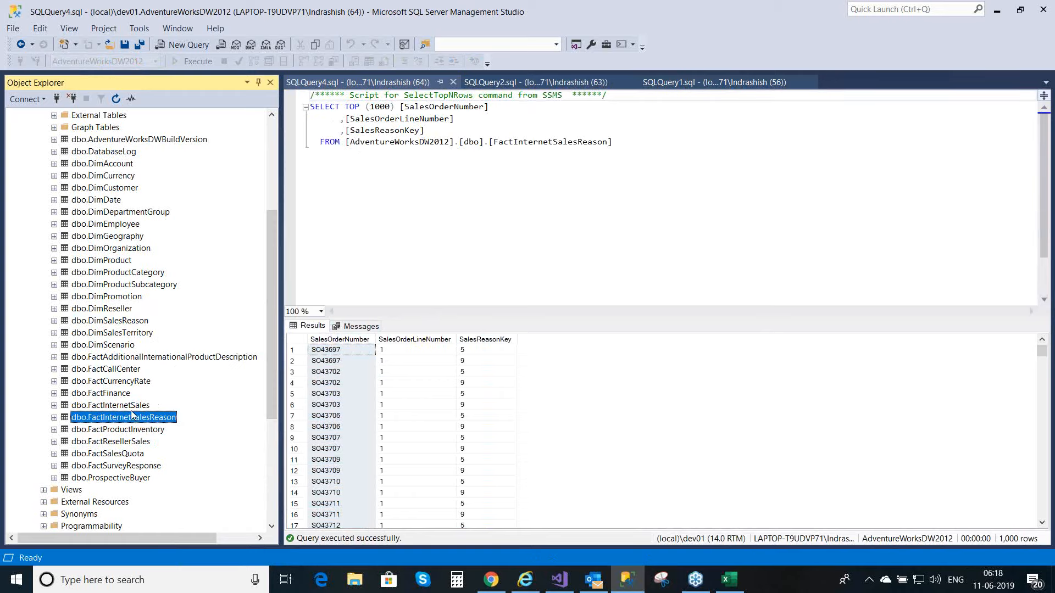
pyautogui.click(131, 407)
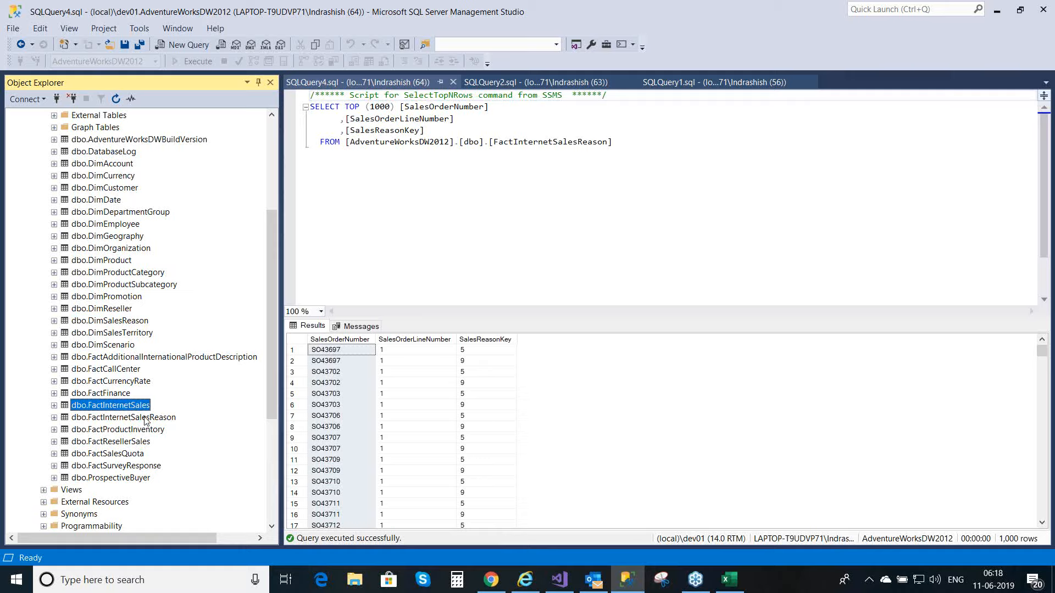
pyautogui.click(145, 418)
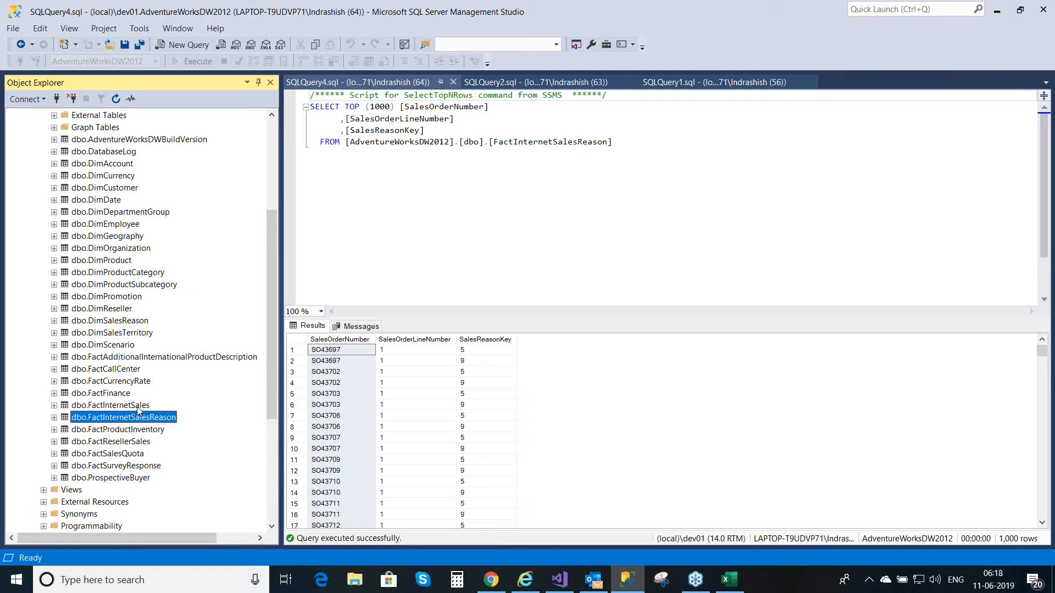
pyautogui.click(139, 407)
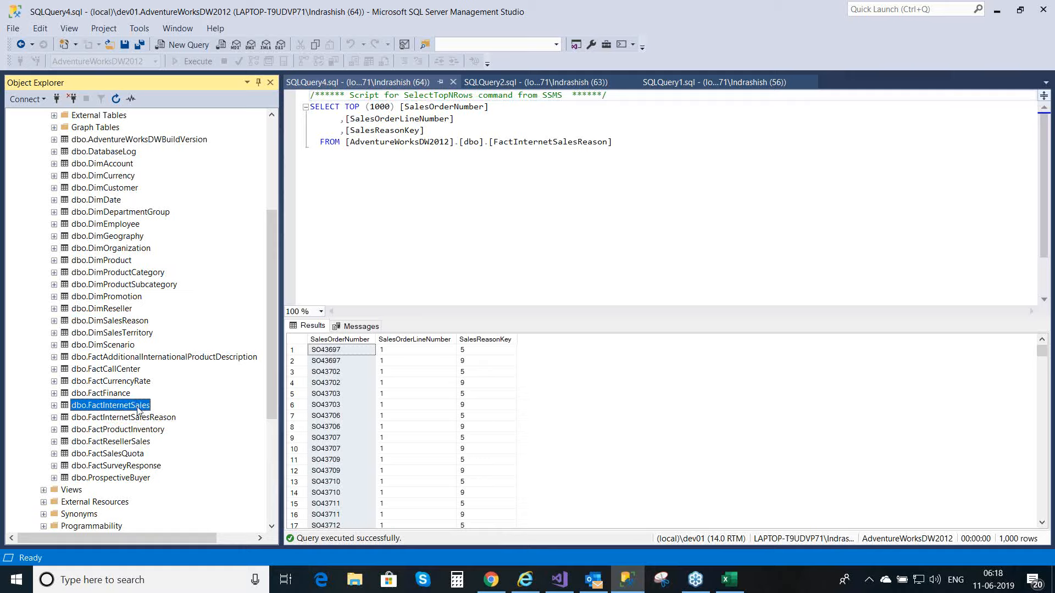
pyautogui.click(134, 325)
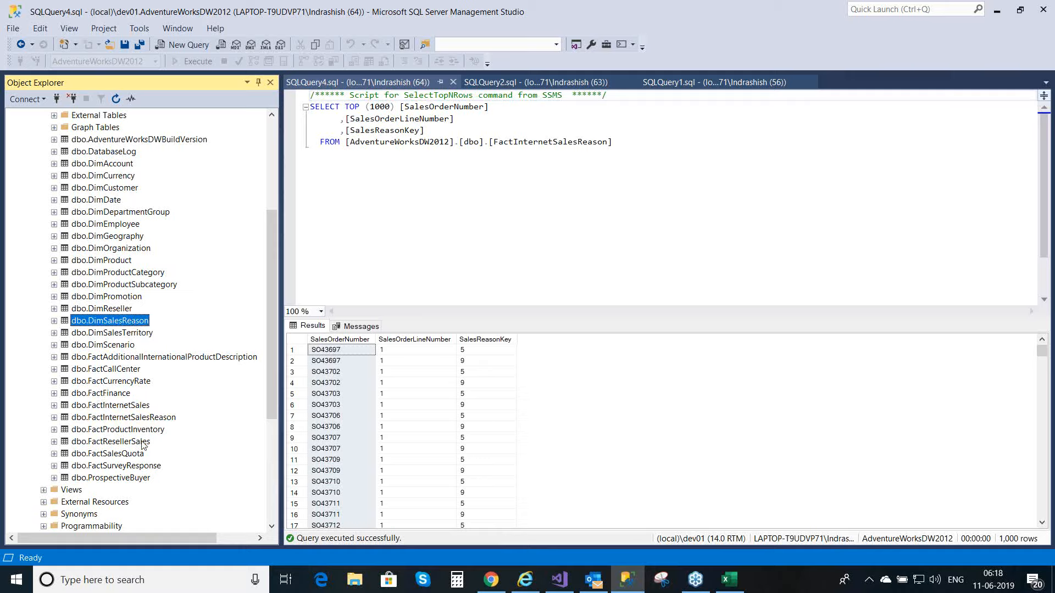
pyautogui.click(156, 421)
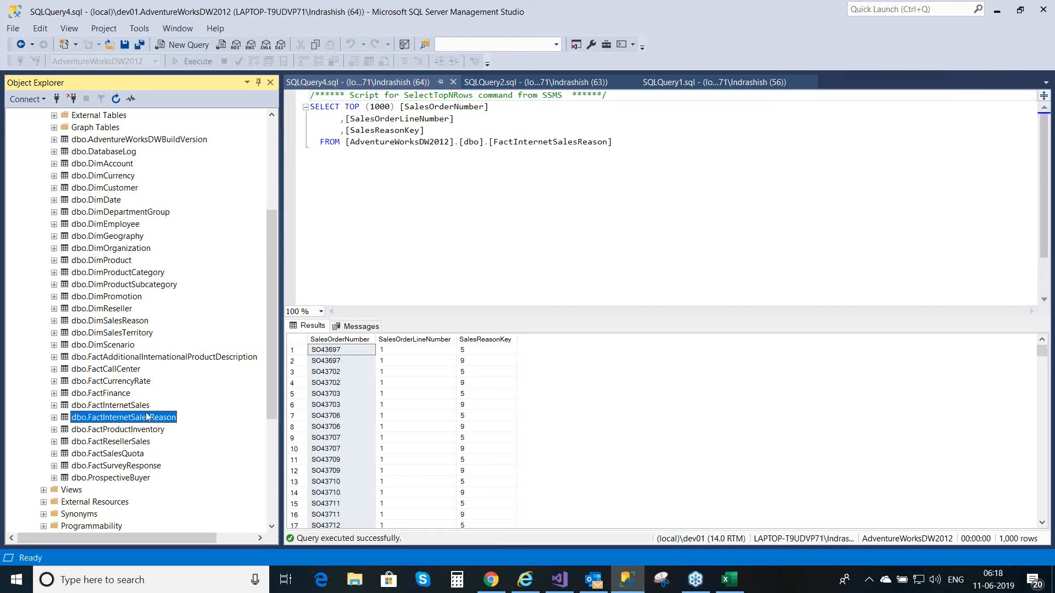
pyautogui.click(133, 410)
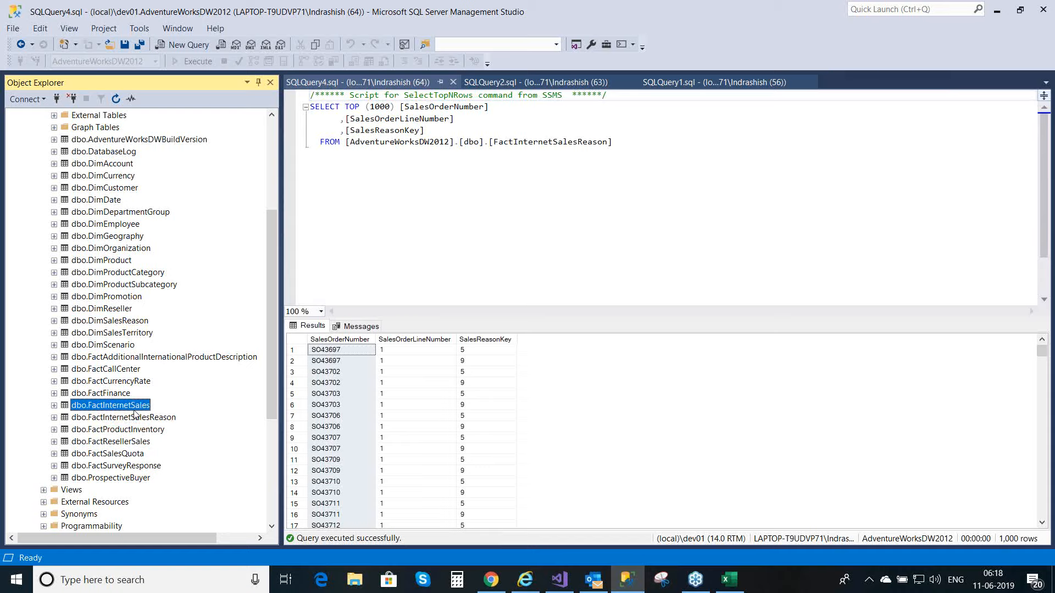
pyautogui.click(125, 325)
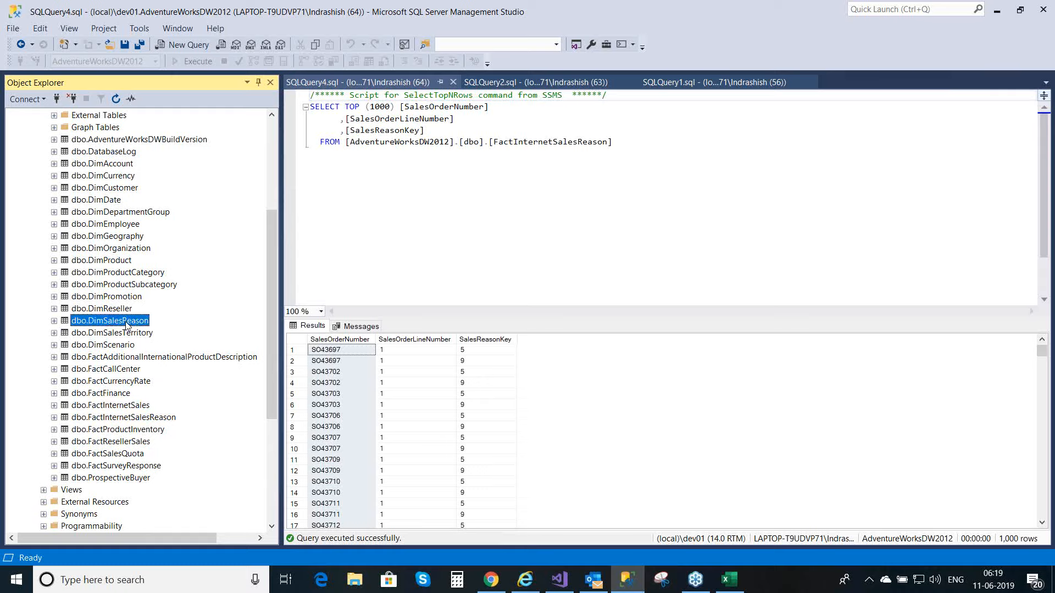
pyautogui.click(150, 420)
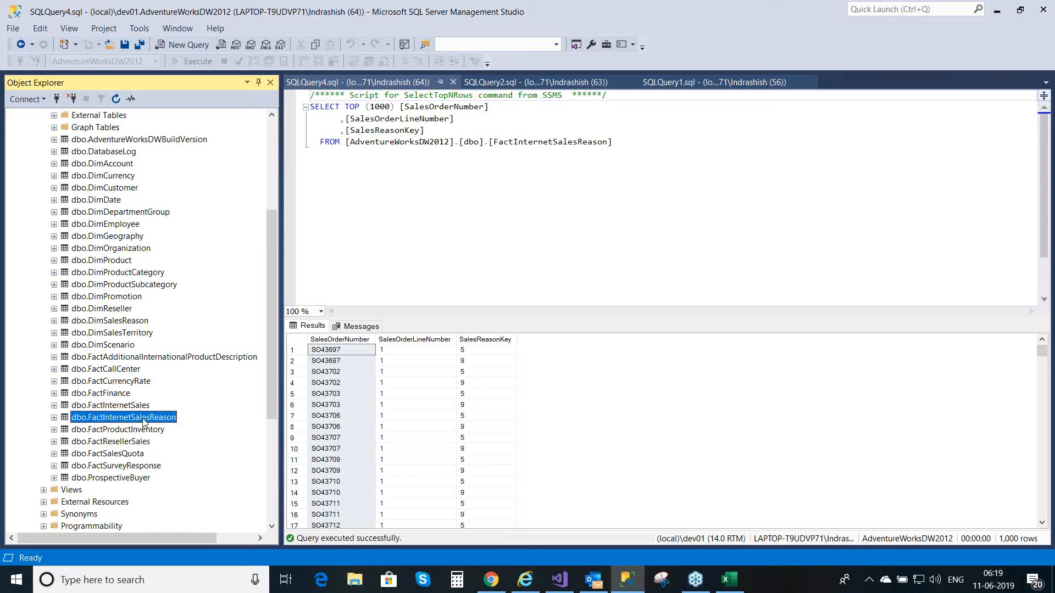
pyautogui.click(127, 407)
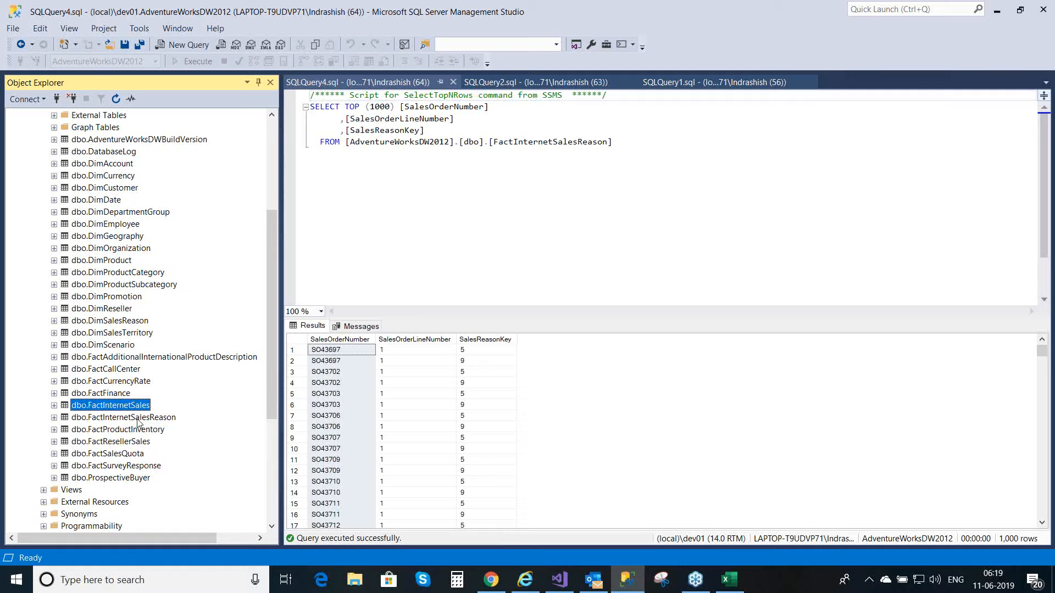
pyautogui.click(138, 419)
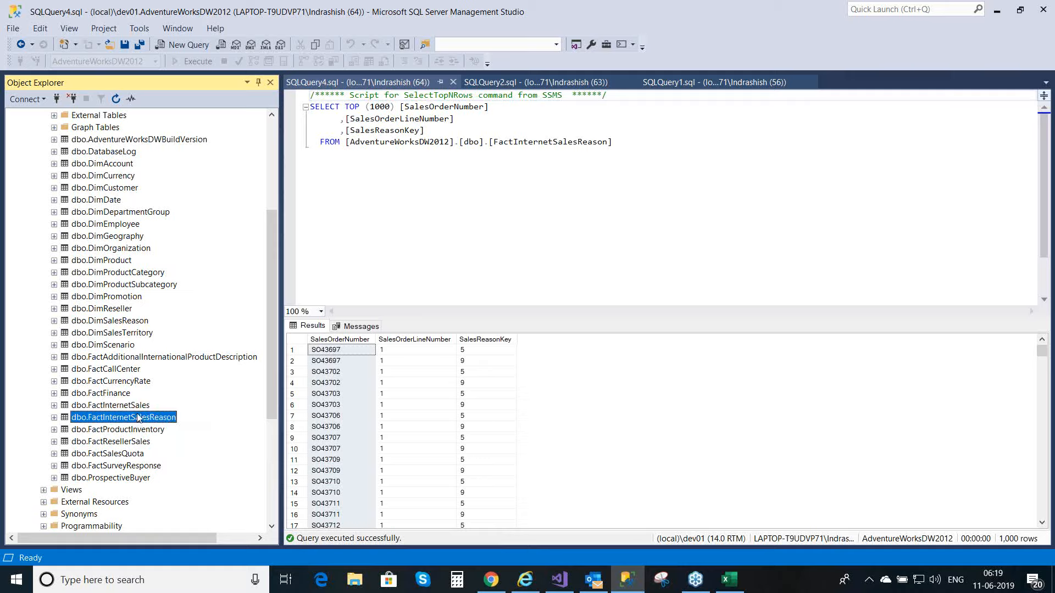
pyautogui.click(135, 407)
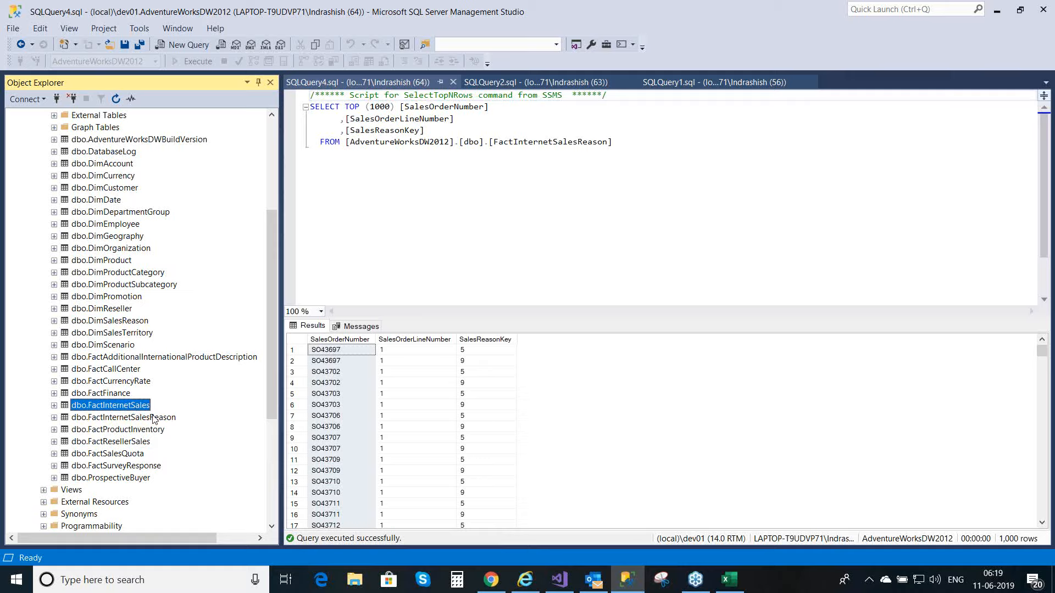
pyautogui.click(154, 419)
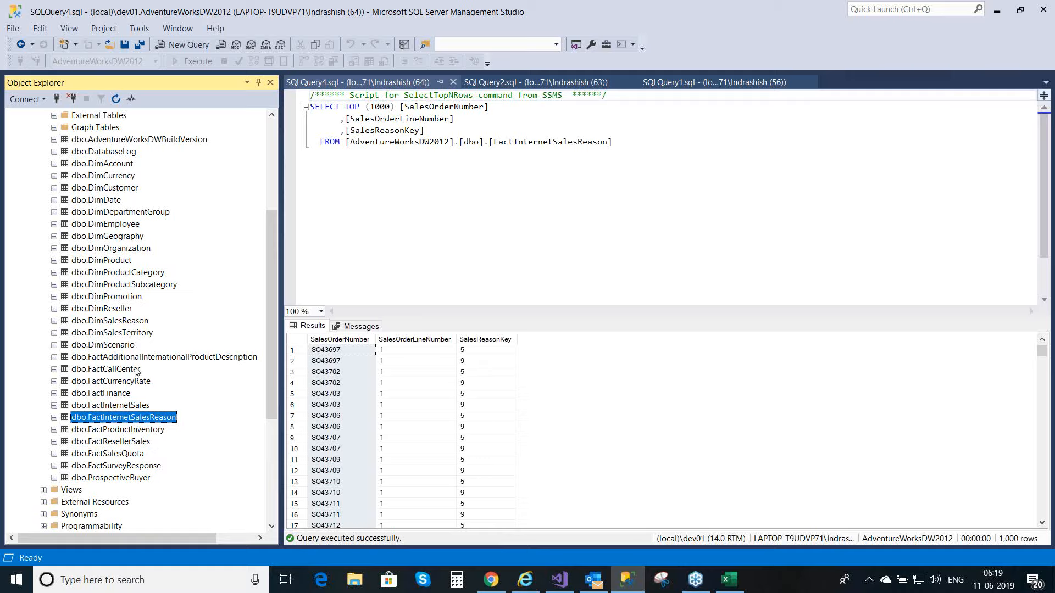
pyautogui.click(135, 407)
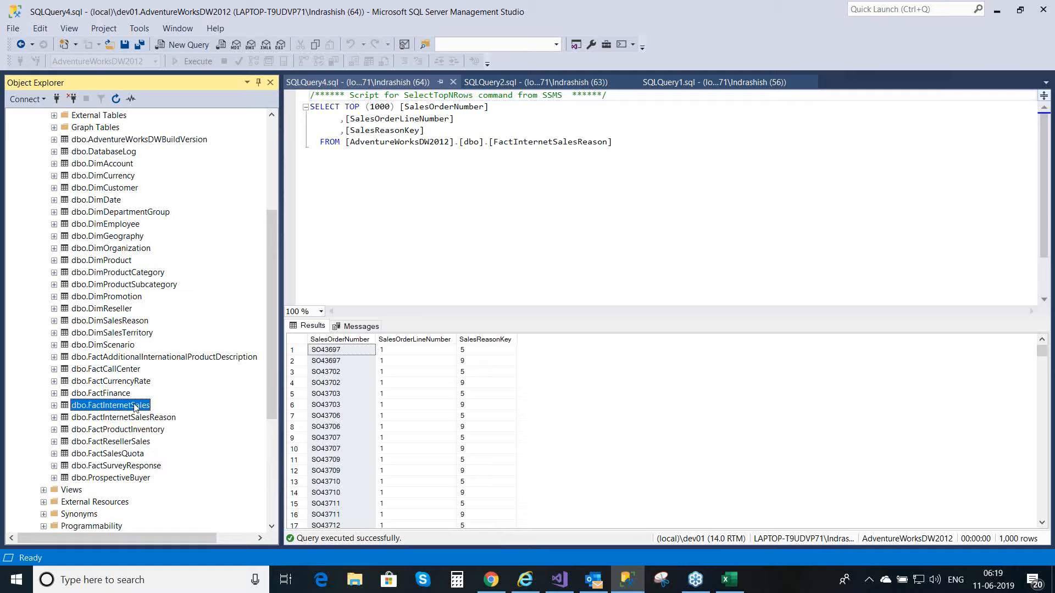
pyautogui.click(136, 323)
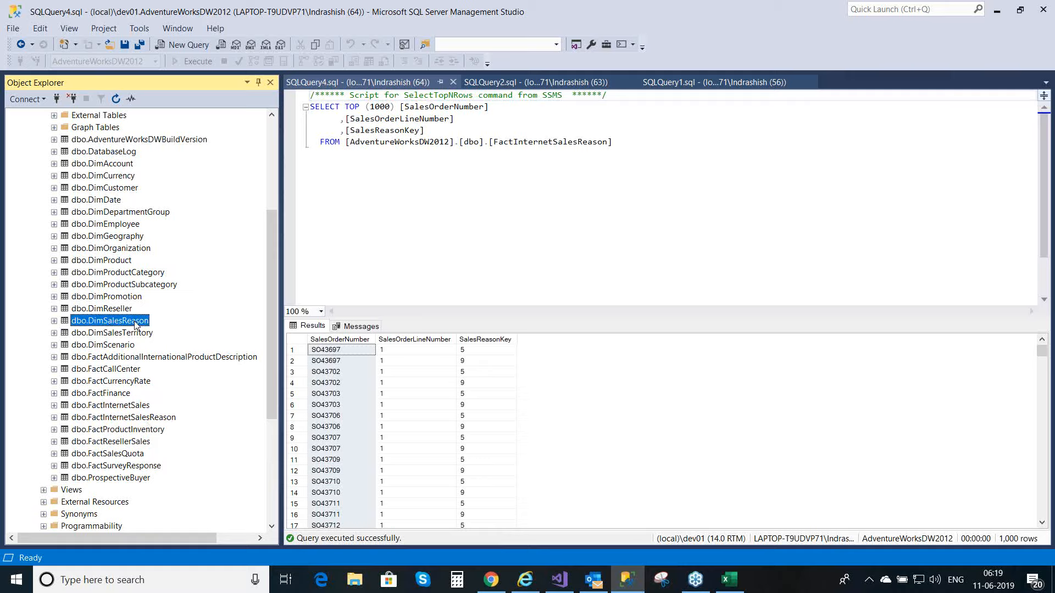
pyautogui.click(147, 421)
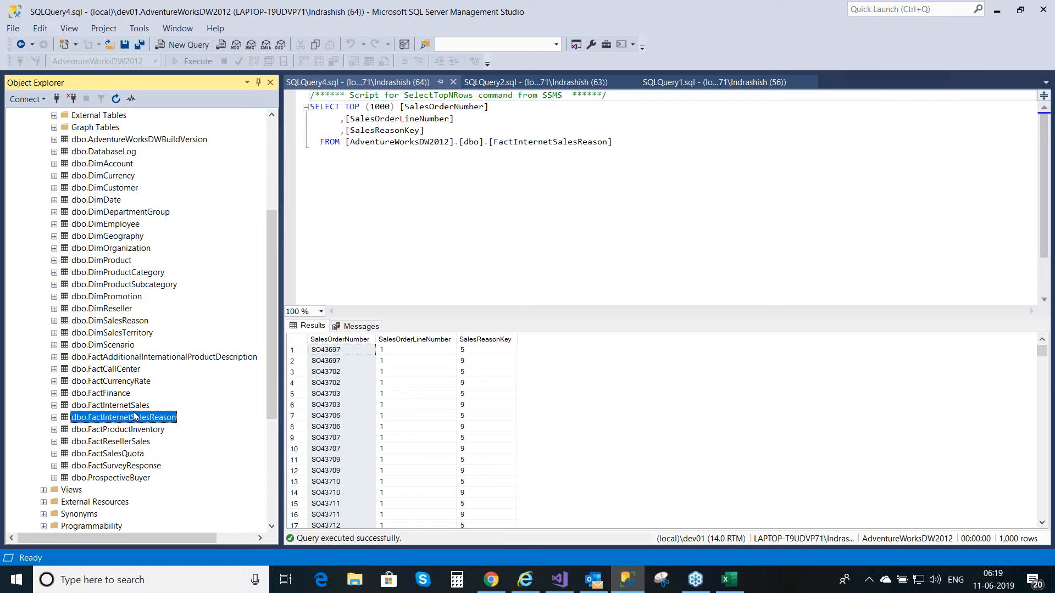
# Step: Compare dbo.FactInternetSales, dbo.FactInternetSalesReason and dbo.DimSalesReason to see how an order's sales number leads to its sales reasons
pyautogui.click(132, 409)
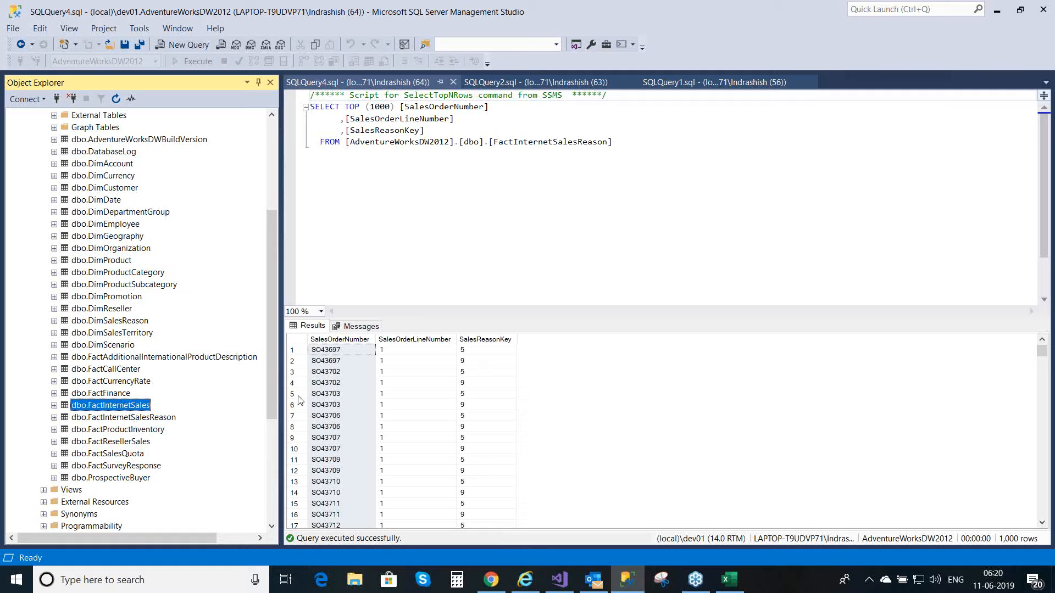
pyautogui.click(346, 353)
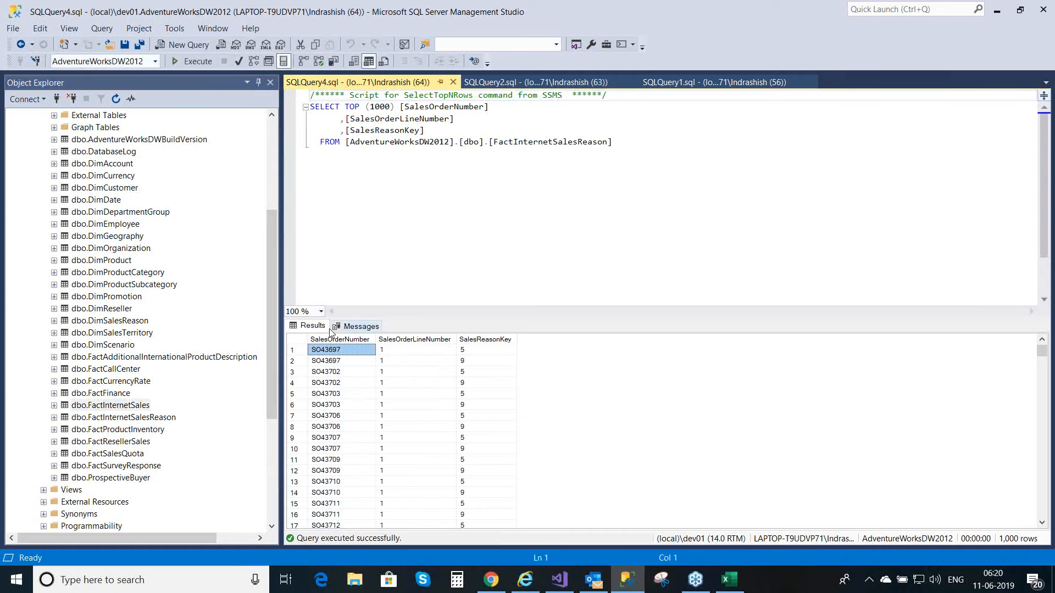
pyautogui.click(126, 407)
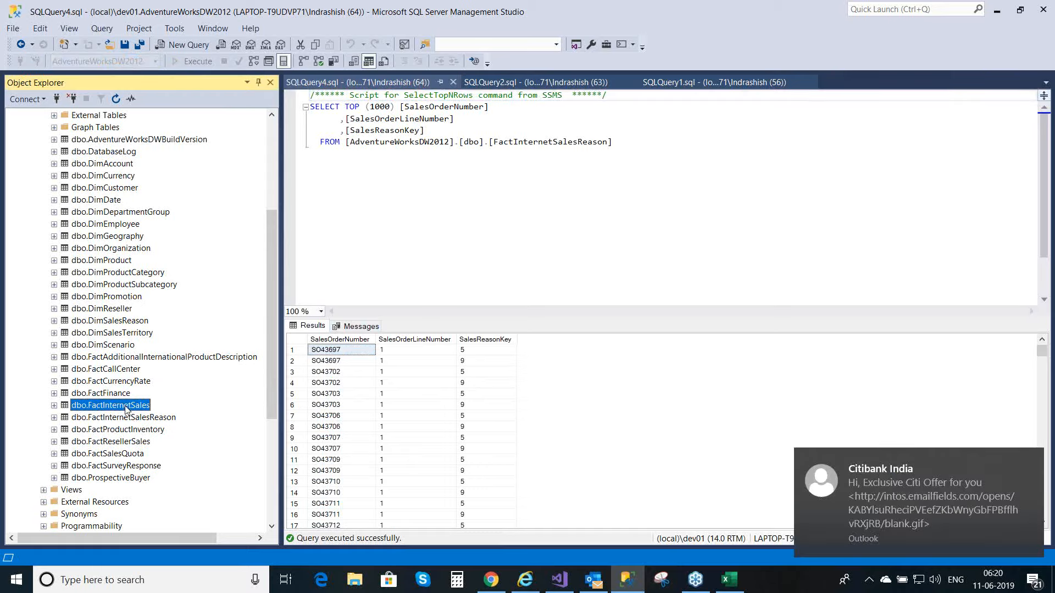
pyautogui.press('F2')
pyautogui.press('Escape')
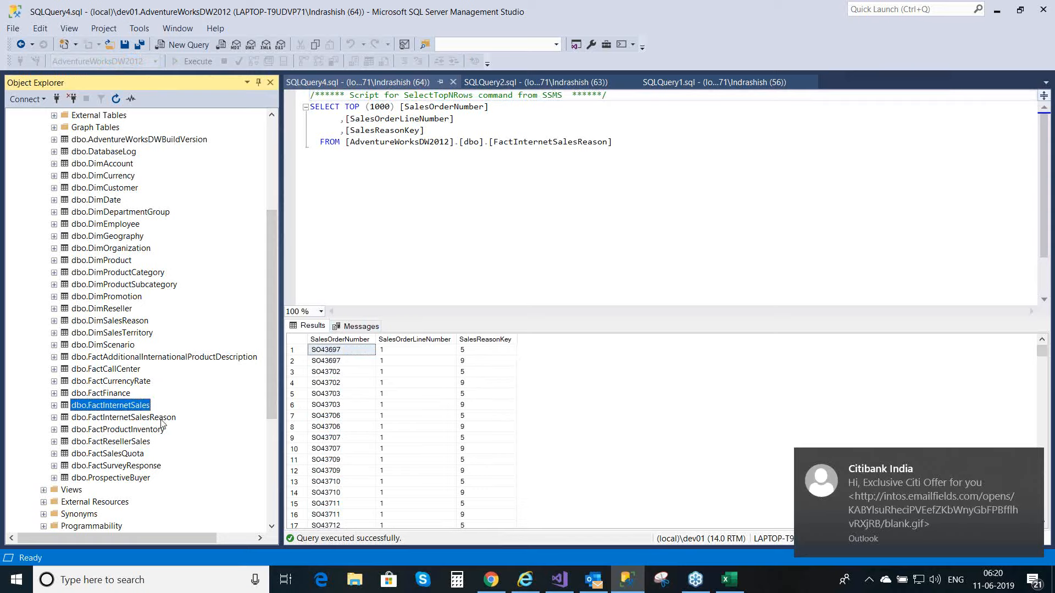
pyautogui.click(161, 419)
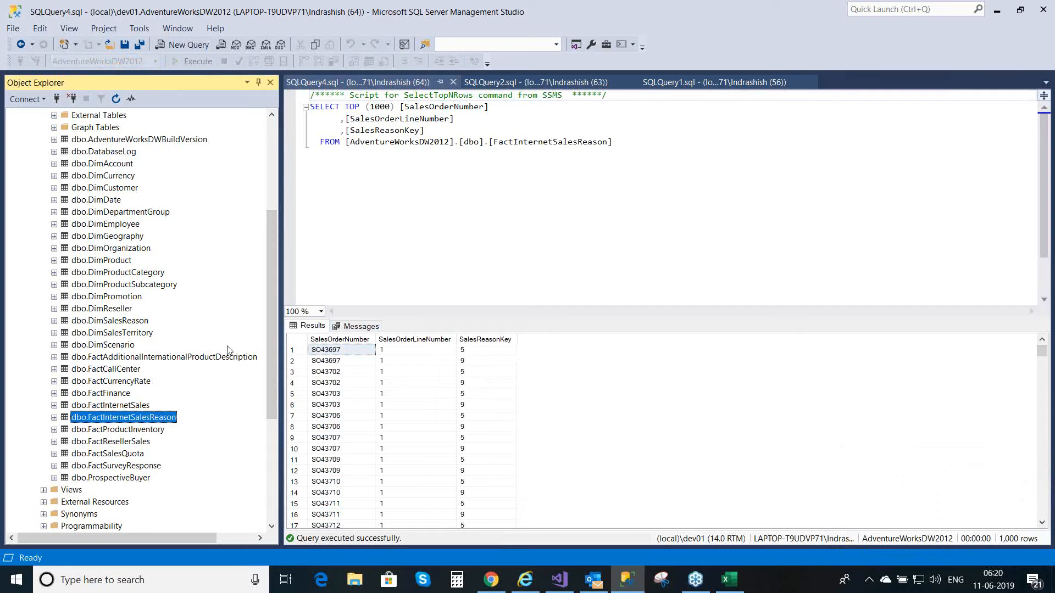
pyautogui.click(144, 321)
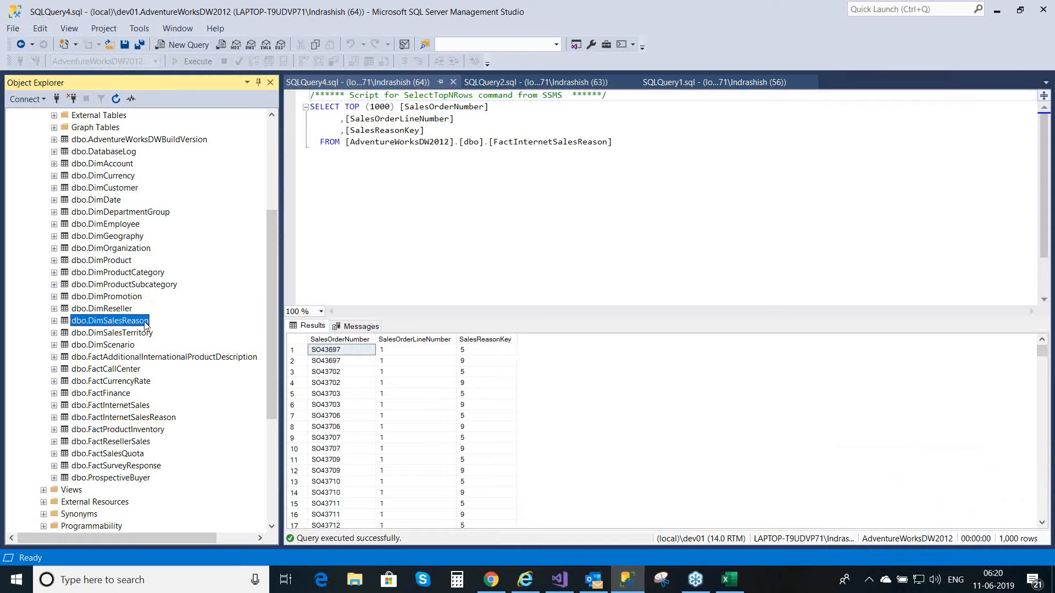
pyautogui.click(141, 409)
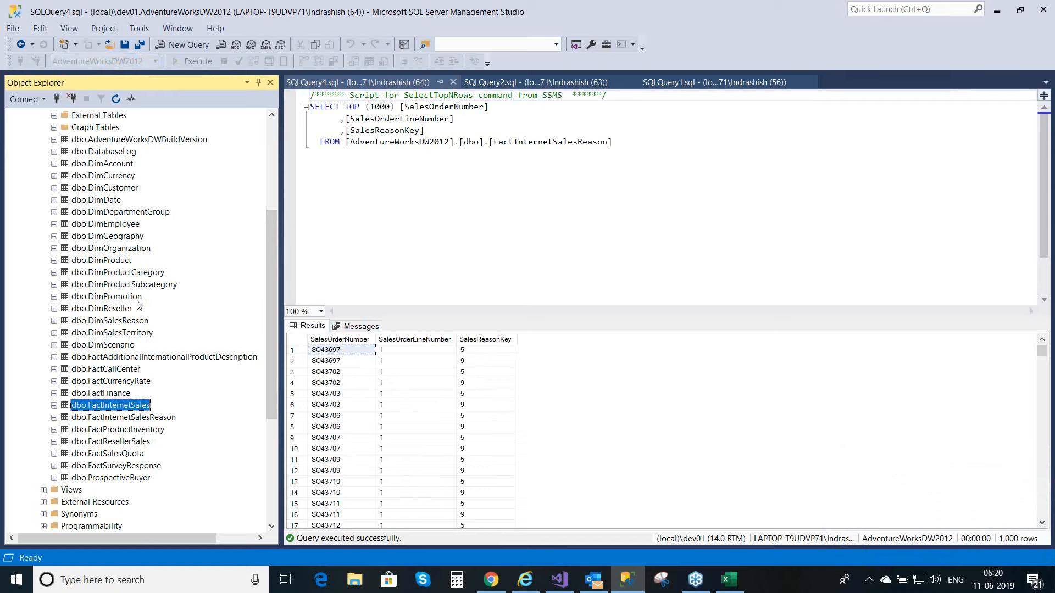
pyautogui.click(134, 323)
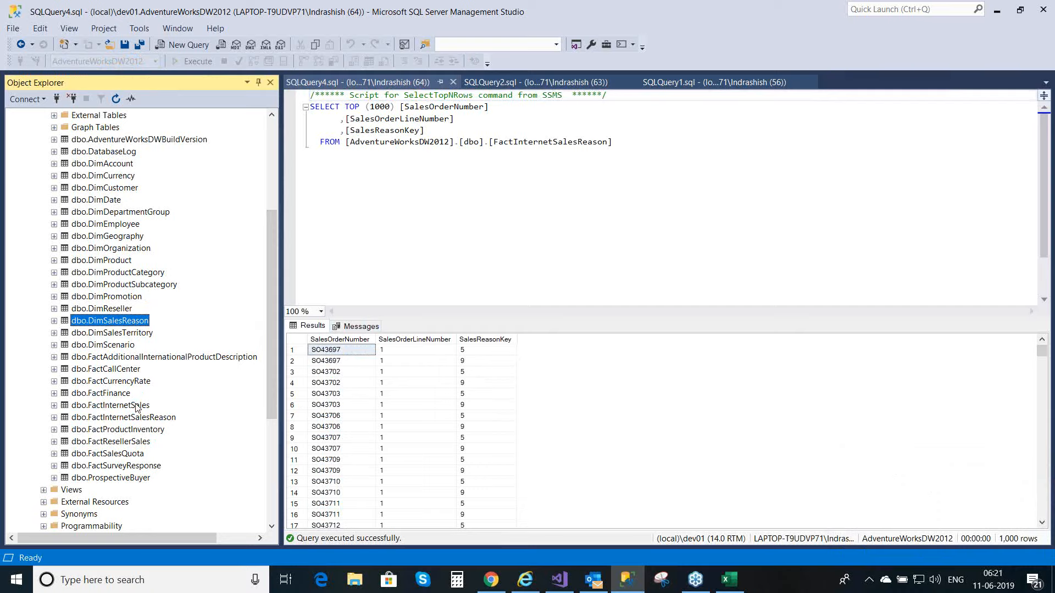
pyautogui.click(137, 408)
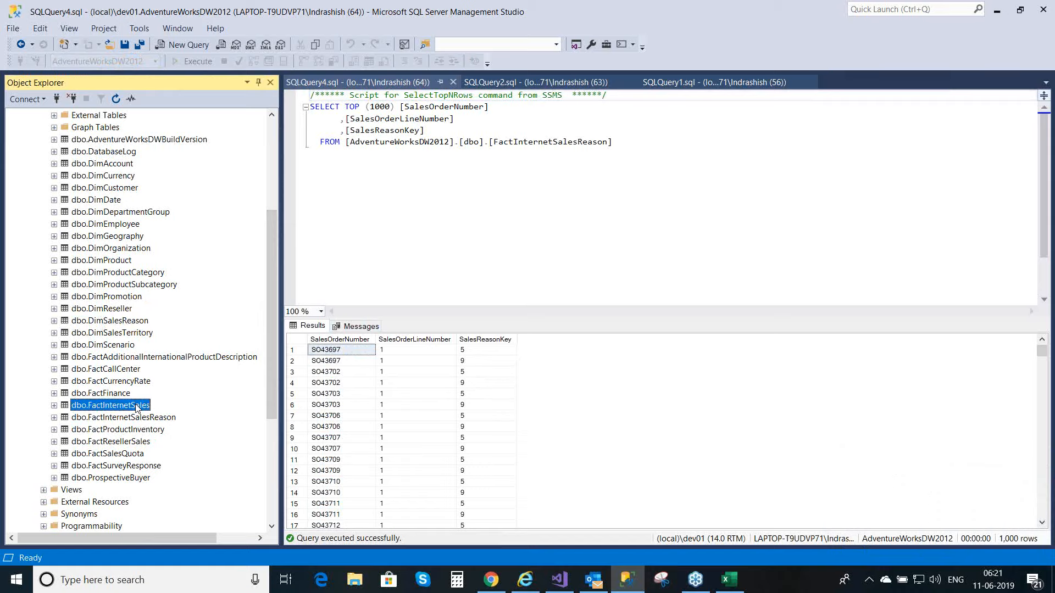
pyautogui.click(134, 324)
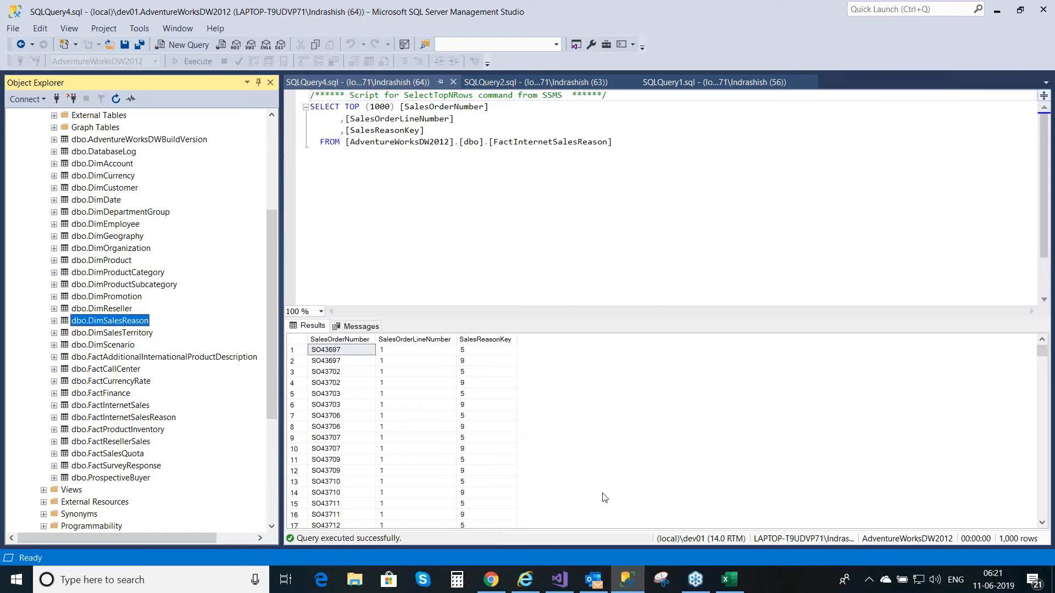
# Step: Switch to TabularProject1 in Visual Studio and open the existing AdventureWorksDW2012 connection to import from its list of tables and views
pyautogui.click(560, 579)
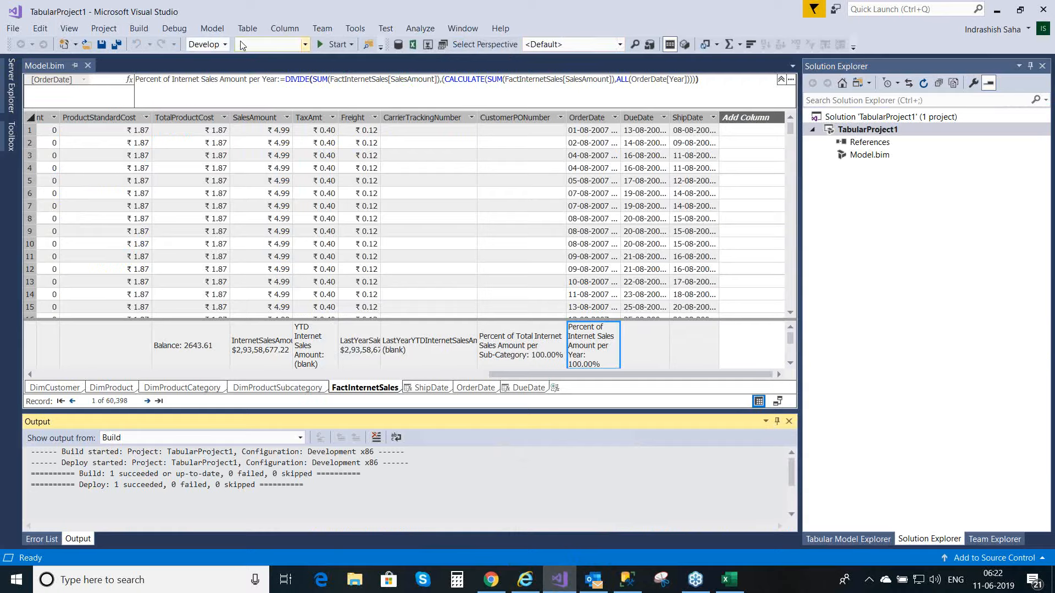
pyautogui.click(212, 31)
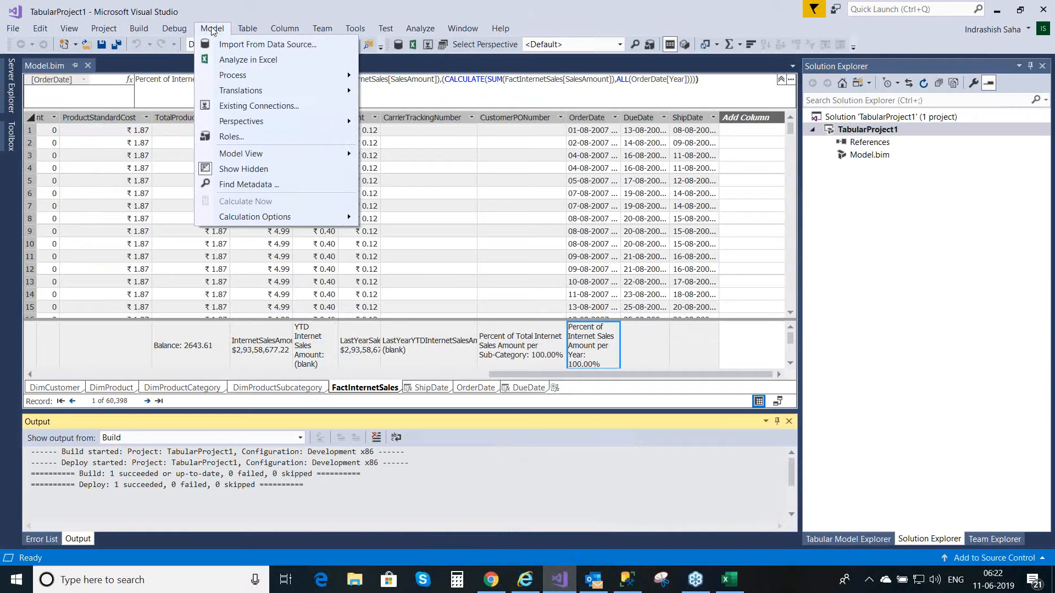
pyautogui.click(238, 109)
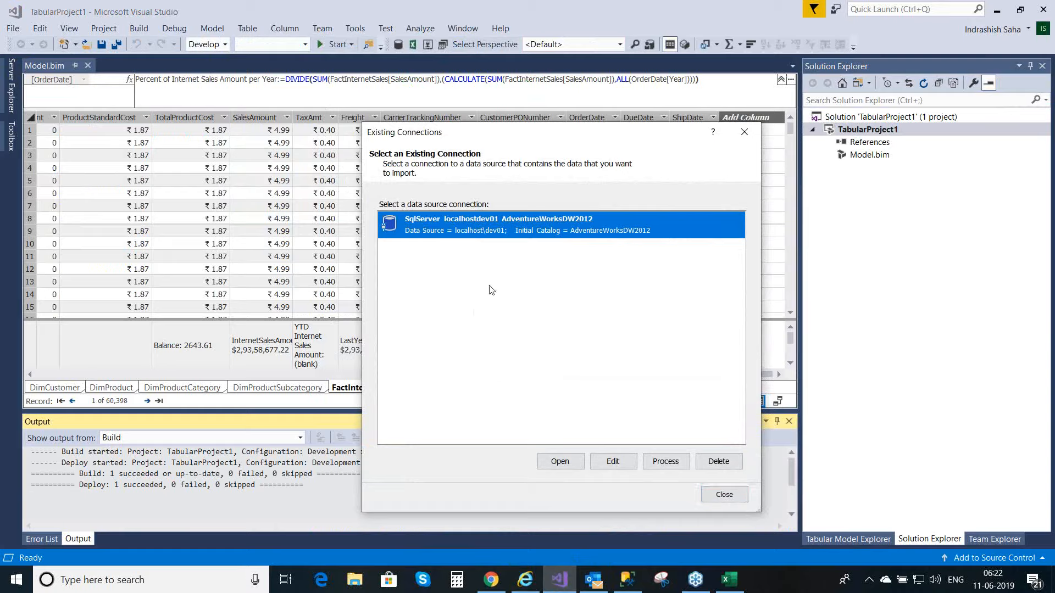
pyautogui.click(560, 463)
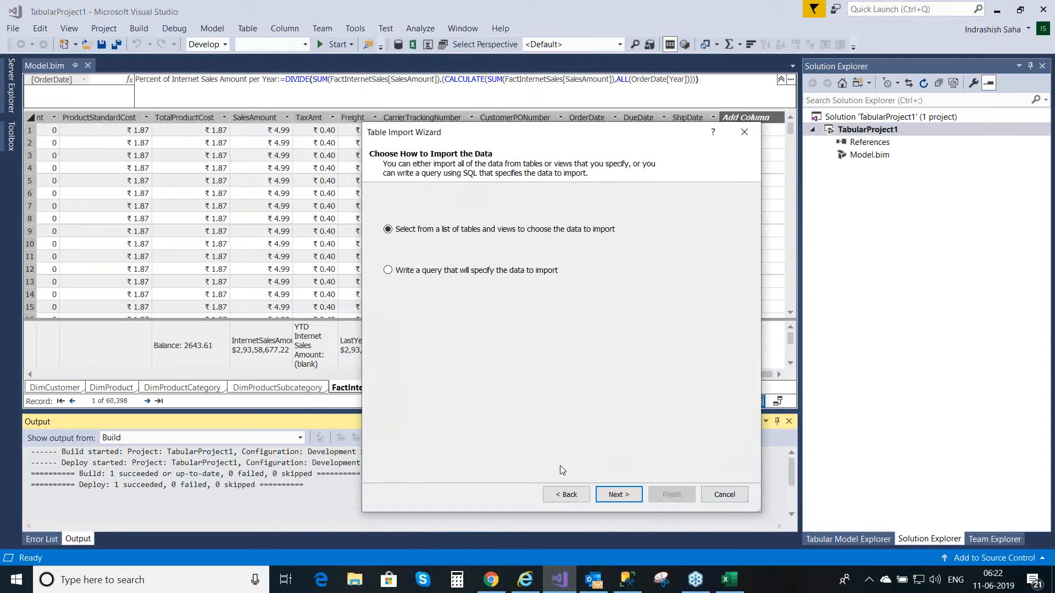
pyautogui.click(627, 496)
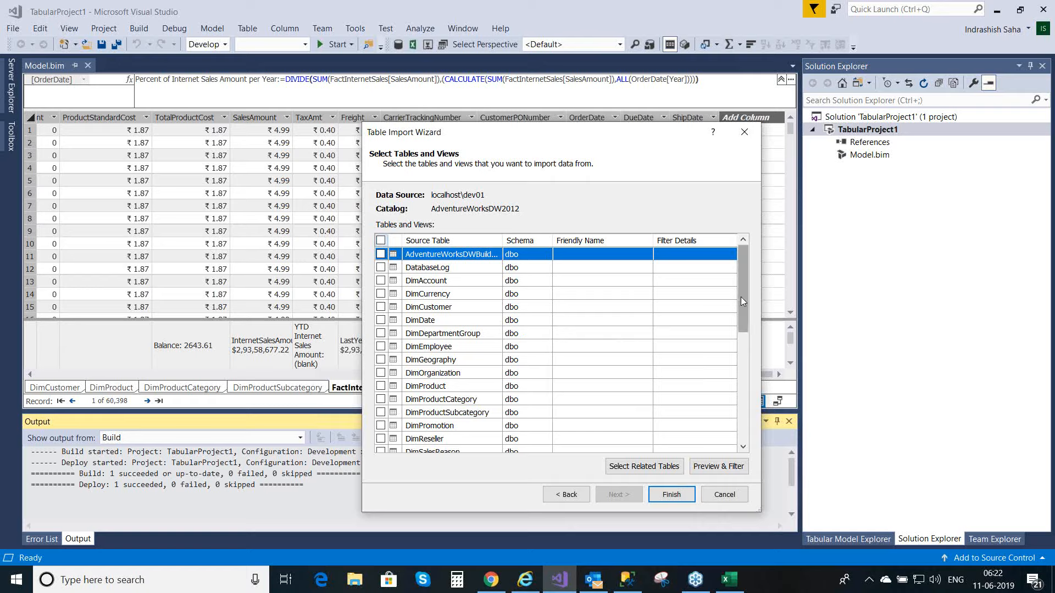
# Step: Import the FactInternetSalesReason and DimSalesReason tables into the model
pyautogui.moveTo(741, 301); pyautogui.dragTo(749, 357)
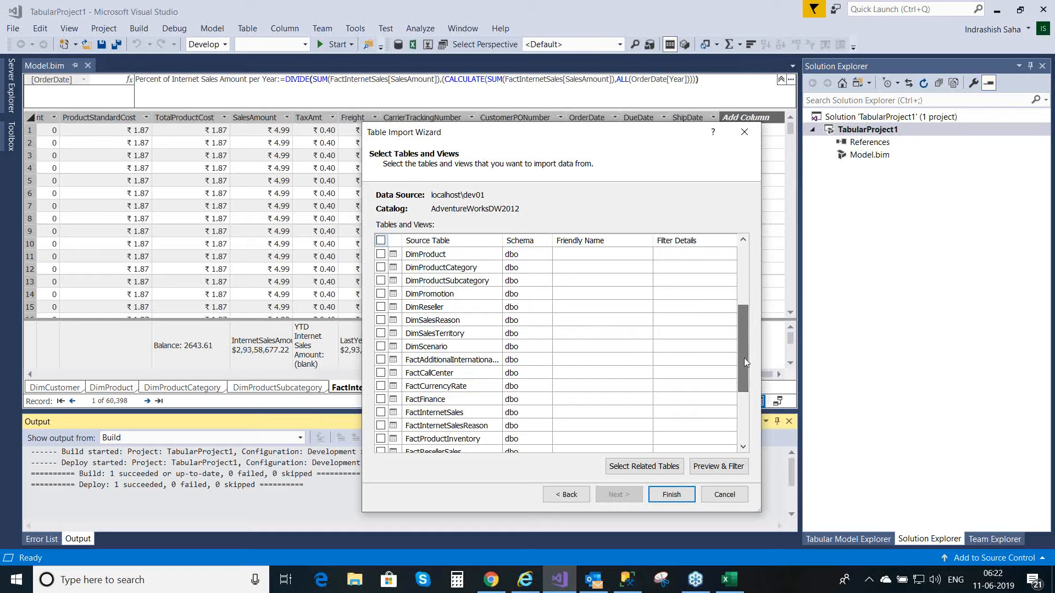
pyautogui.click(380, 425)
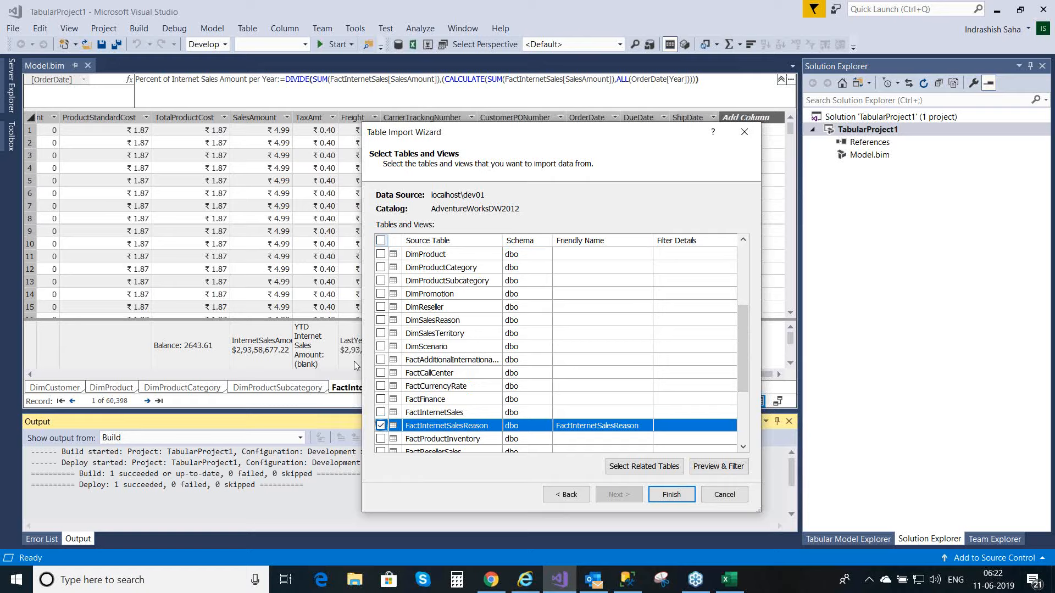
pyautogui.click(381, 321)
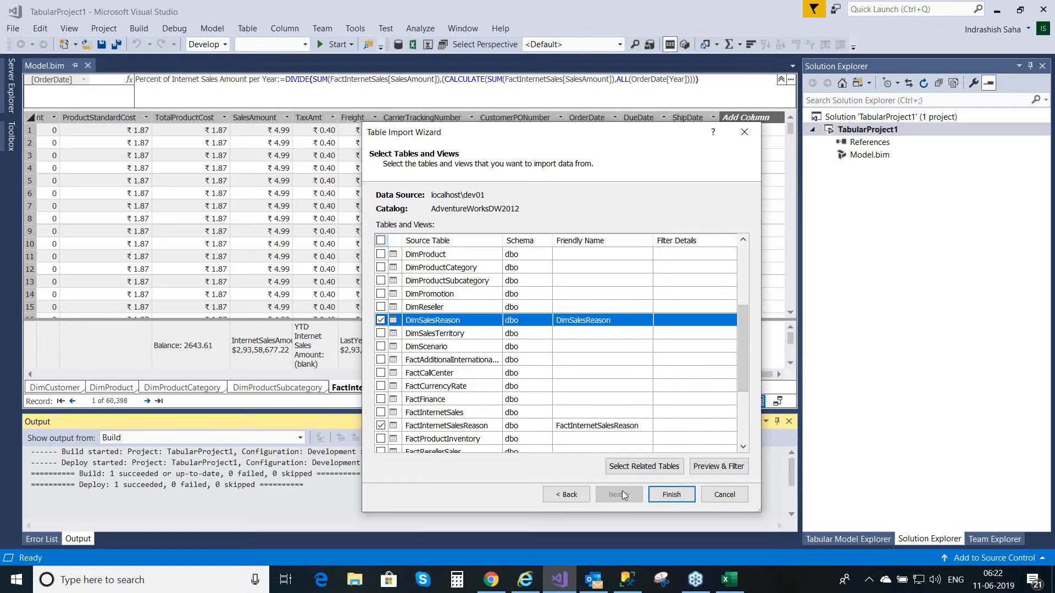
pyautogui.click(671, 495)
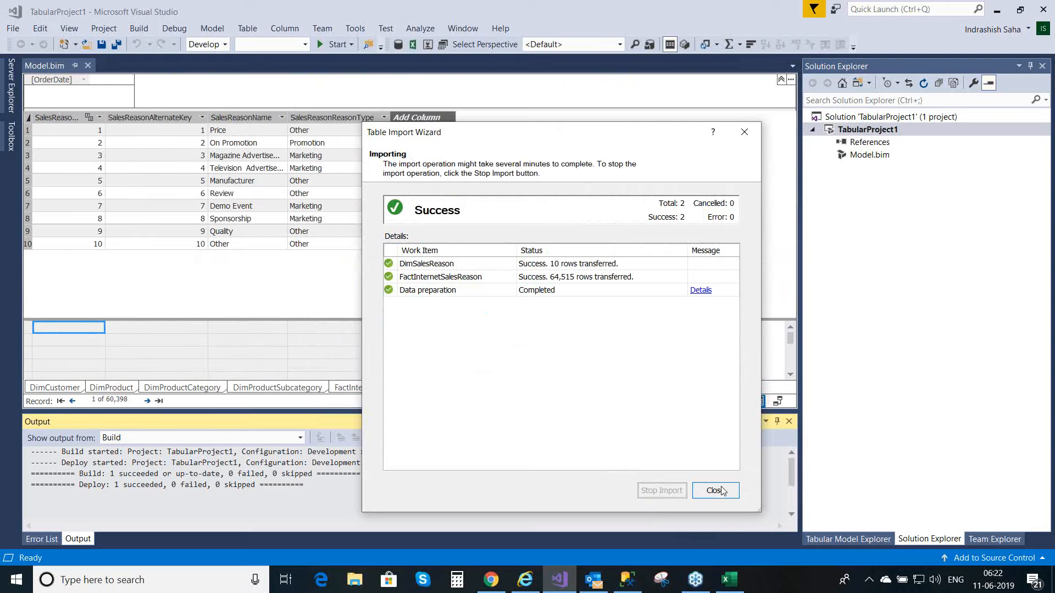
pyautogui.click(716, 491)
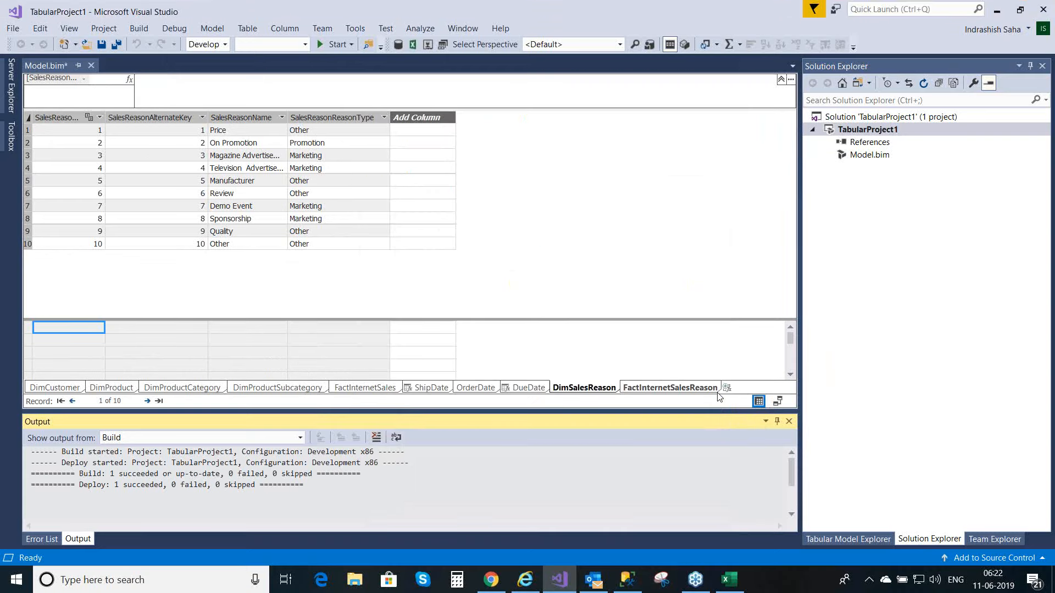
# Step: Review the imported FactInternetSalesReason and DimSalesReason tables and save Model.bim
pyautogui.hotkey('ctrl', 's')
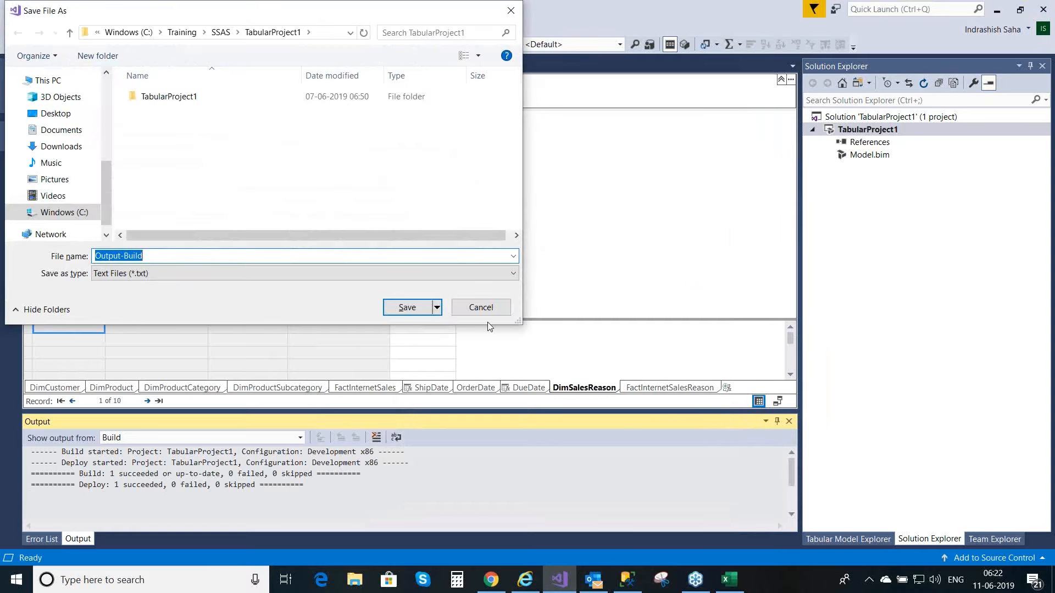
pyautogui.click(481, 308)
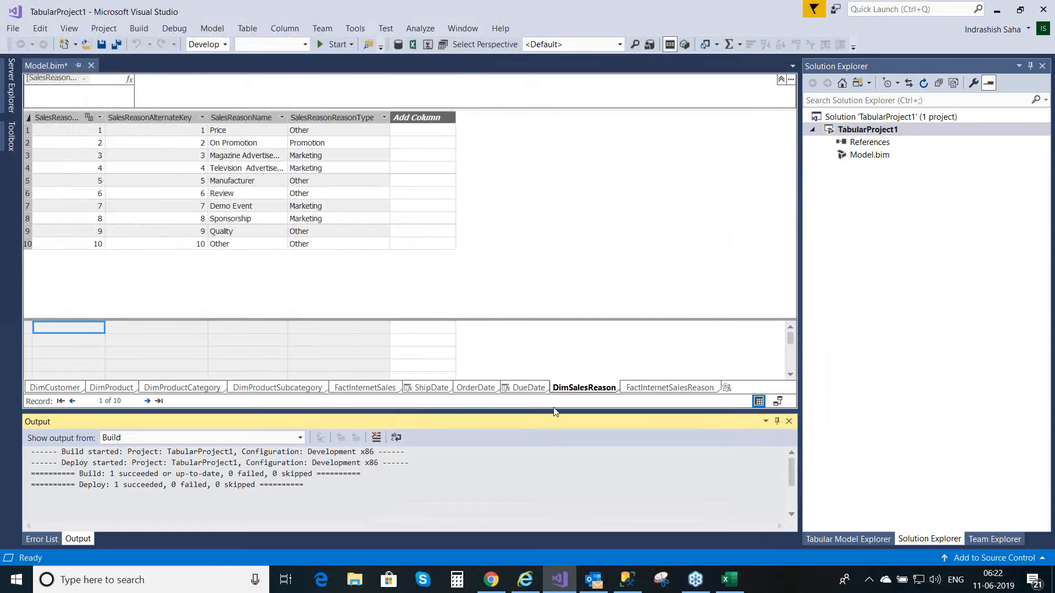
pyautogui.click(652, 389)
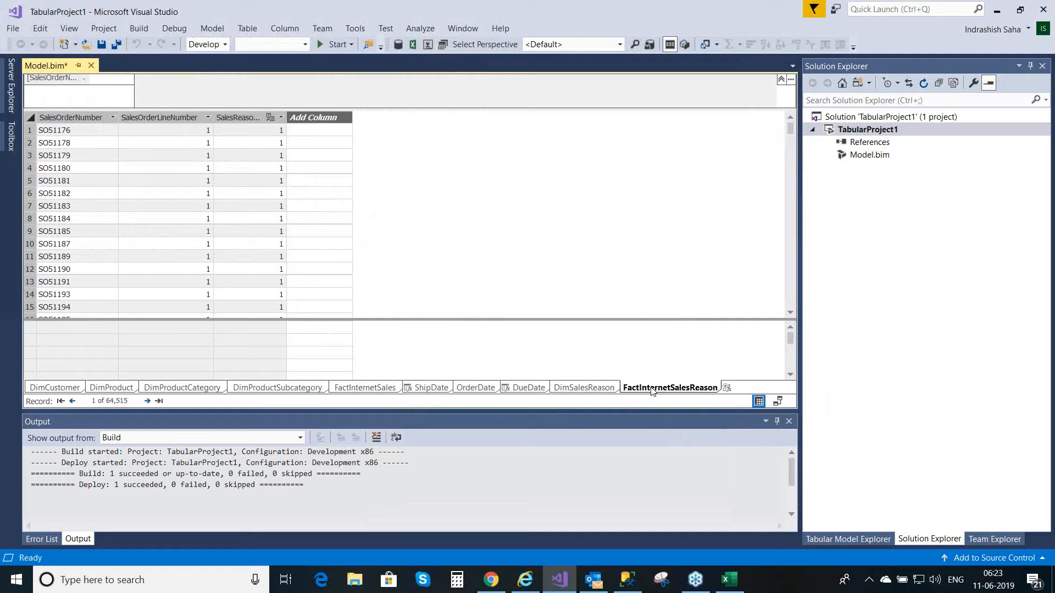
pyautogui.click(591, 389)
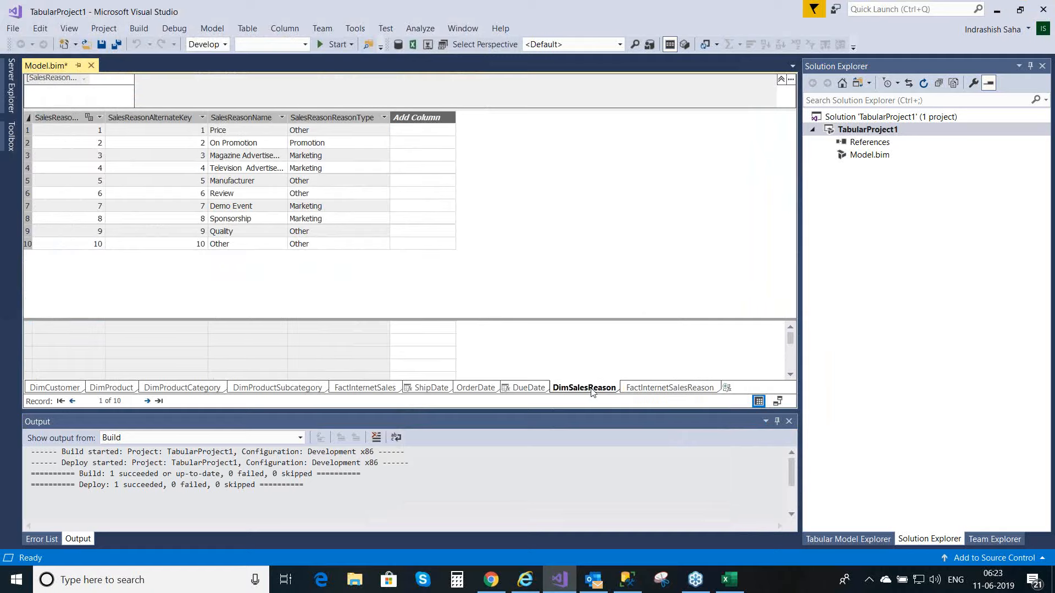
pyautogui.click(658, 390)
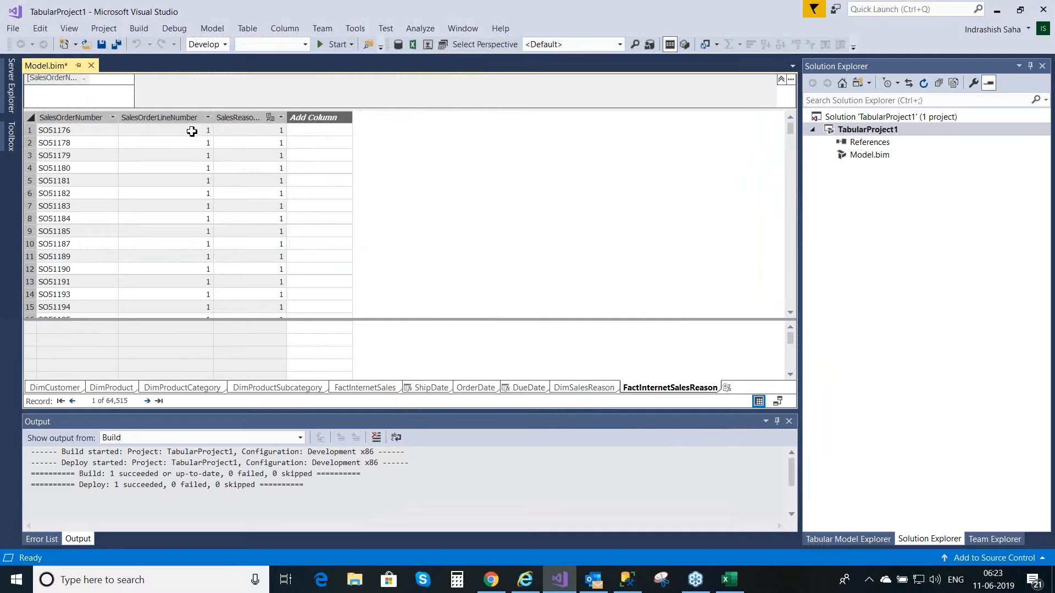
pyautogui.hotkey('ctrl', 's')
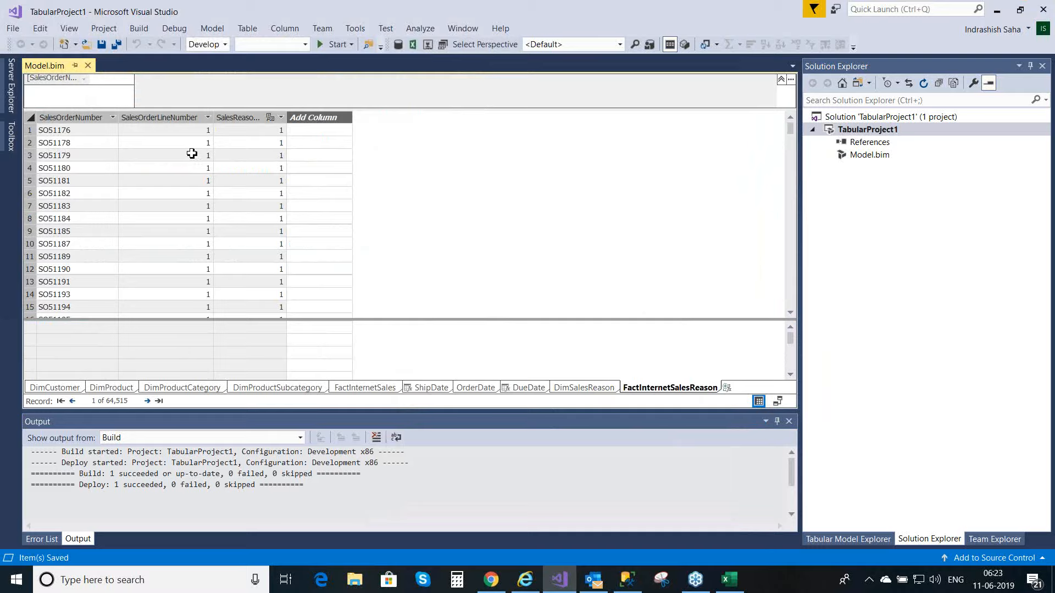
# Step: Add a new column named OrderNumber to the FactInternetSalesReason table
pyautogui.click(317, 116)
pyautogui.rightClick(317, 117)
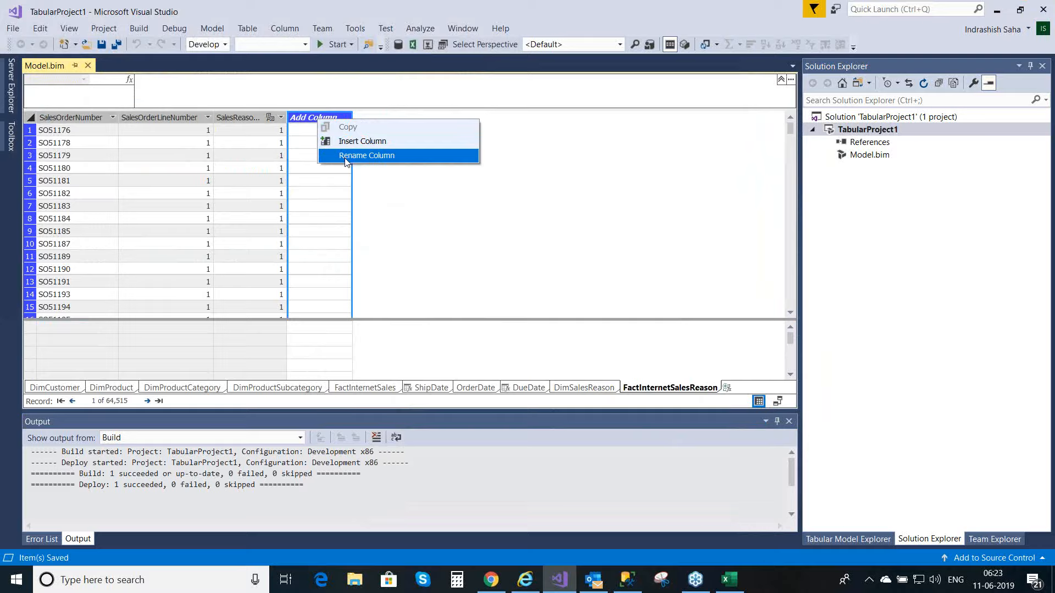
pyautogui.click(366, 156)
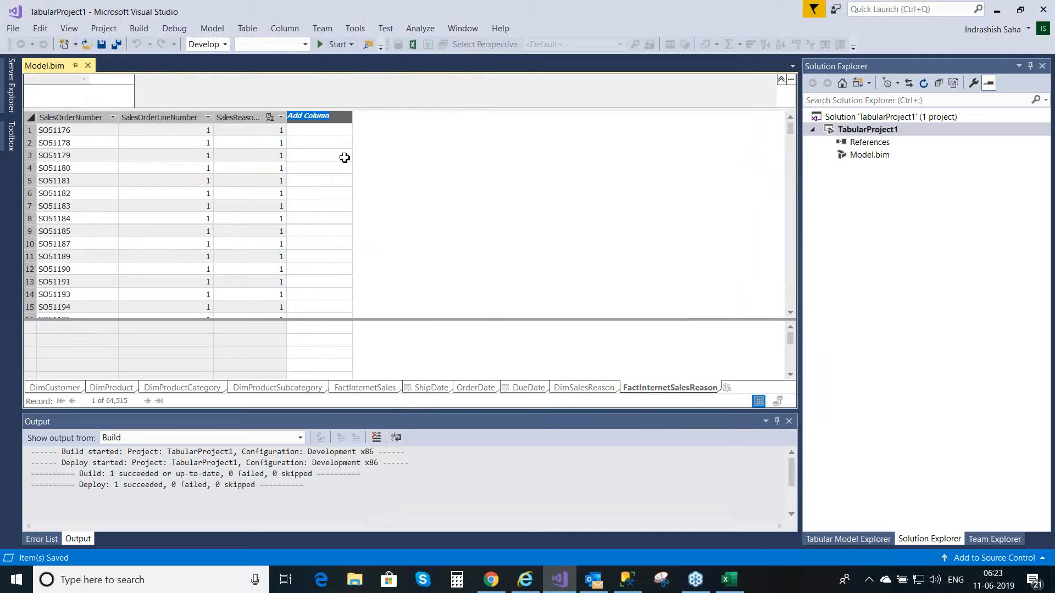
pyautogui.write('c')
pyautogui.write('rder')
pyautogui.write('n')
pyautogui.write('um')
pyautogui.write('ber')
pyautogui.press('Return')
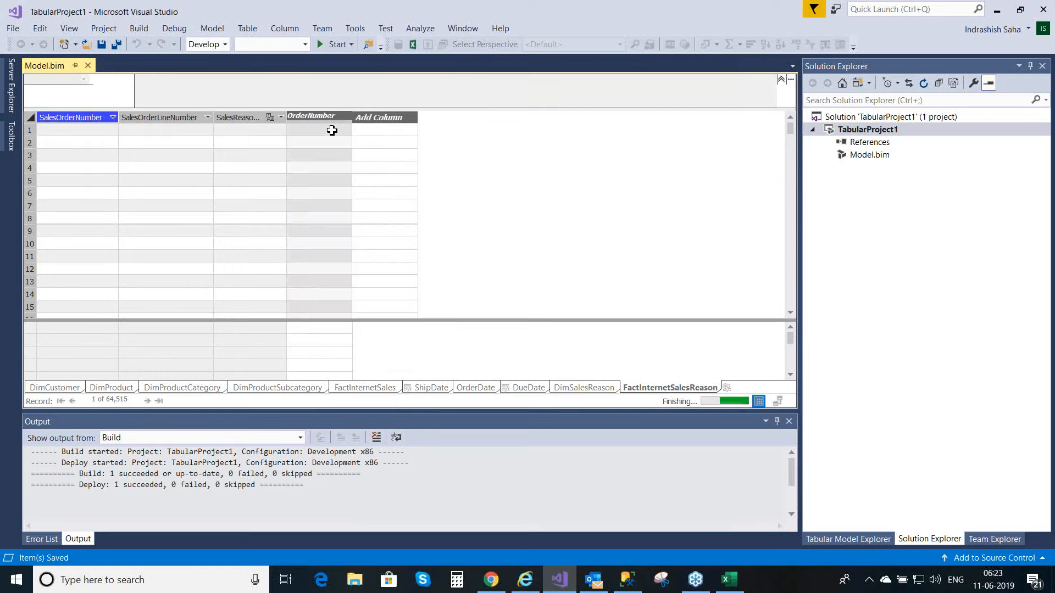
# Step: Start the OrderNumber column's formula in FactInternetSalesReason with CONCATENATE, using FactInternetSalesReason[SalesOrderNumber] as the first text
pyautogui.click(329, 127)
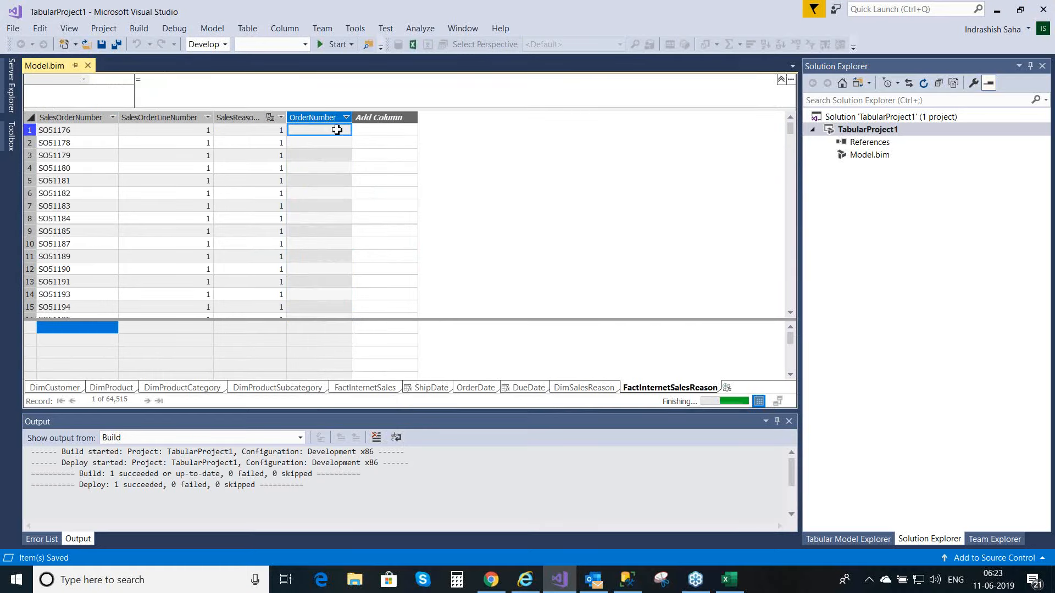
pyautogui.click(159, 86)
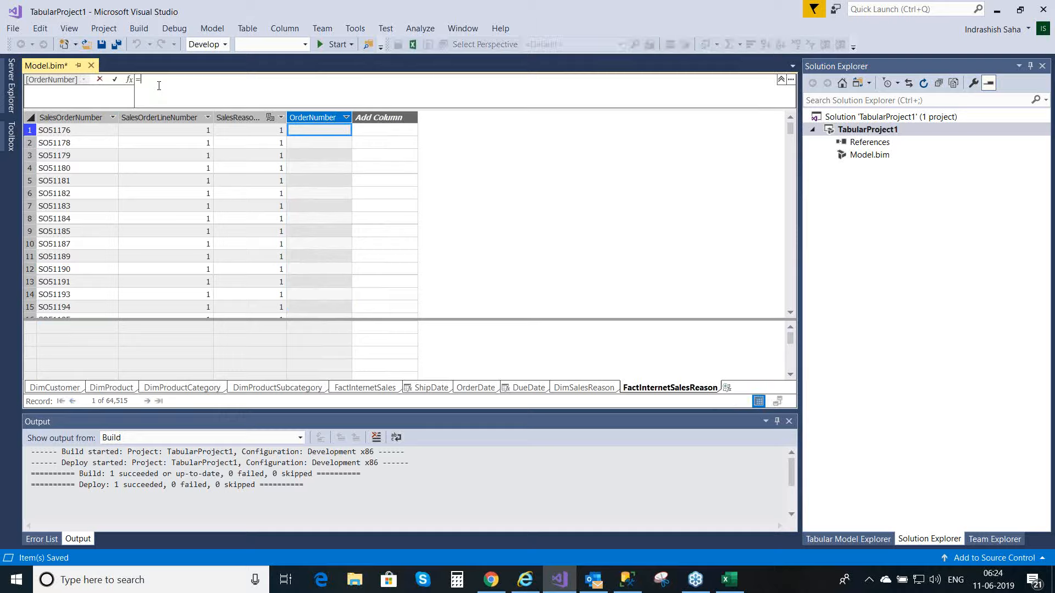
pyautogui.write('=')
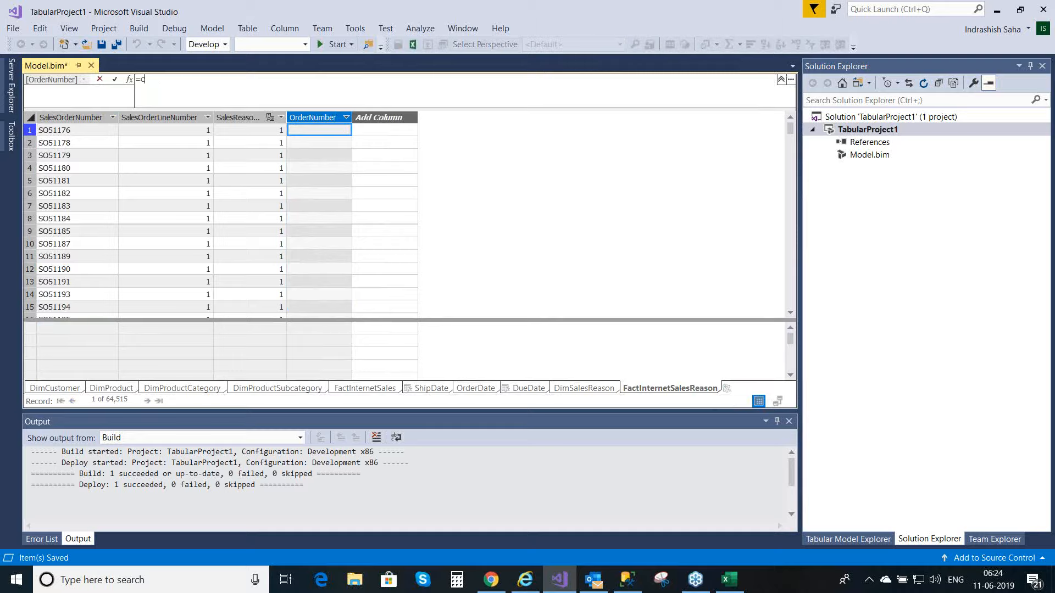
pyautogui.write('con')
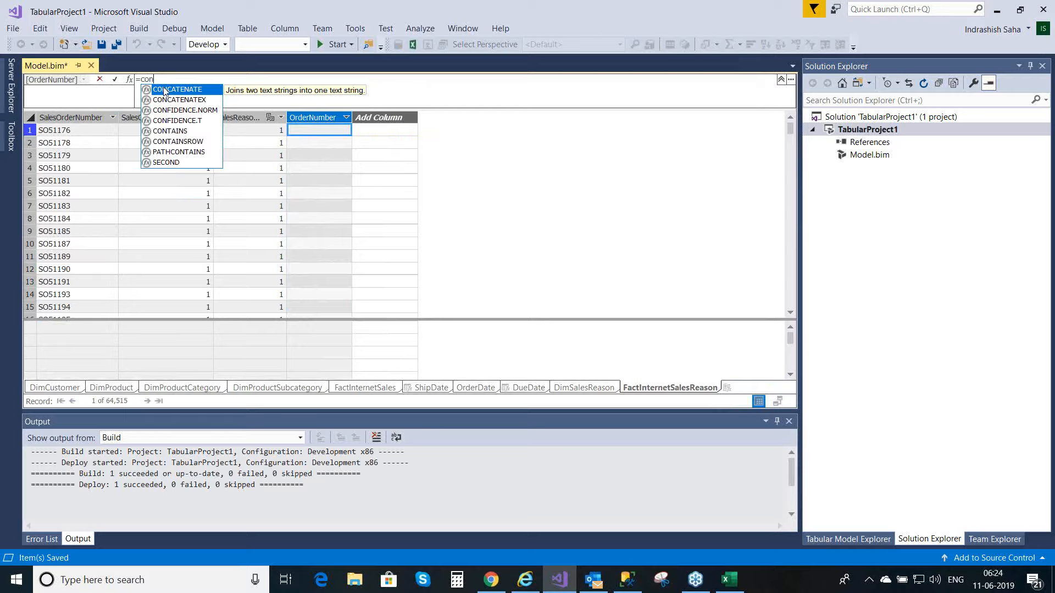
pyautogui.doubleClick(171, 91)
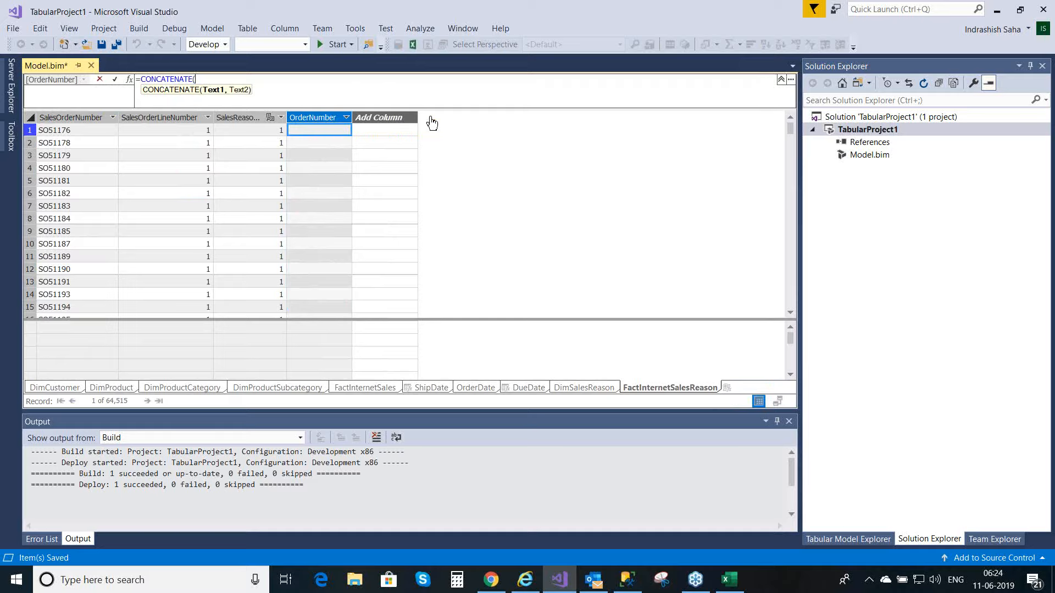
pyautogui.write('sa')
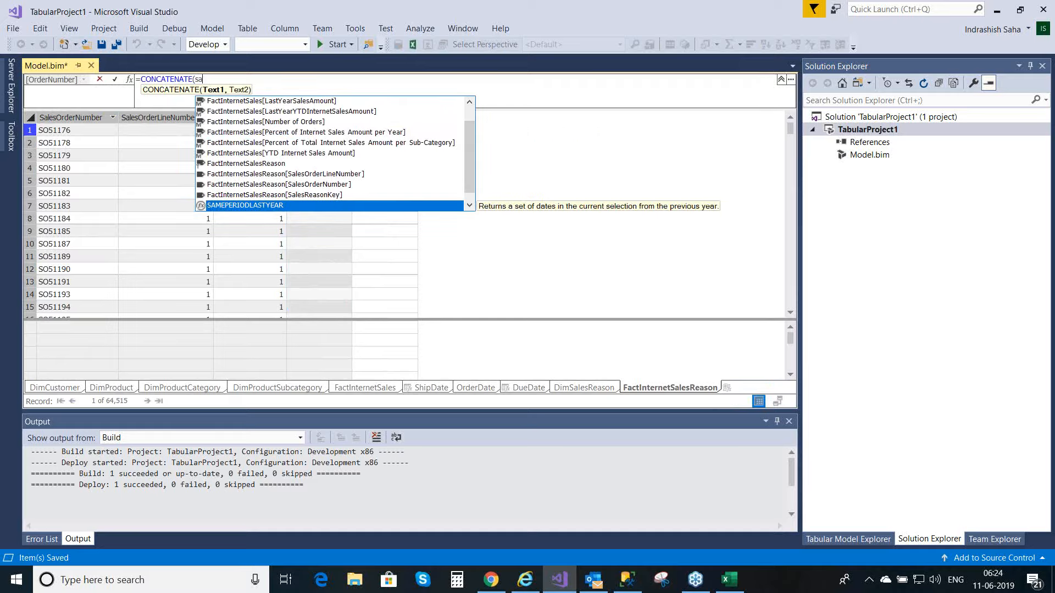
pyautogui.write('les')
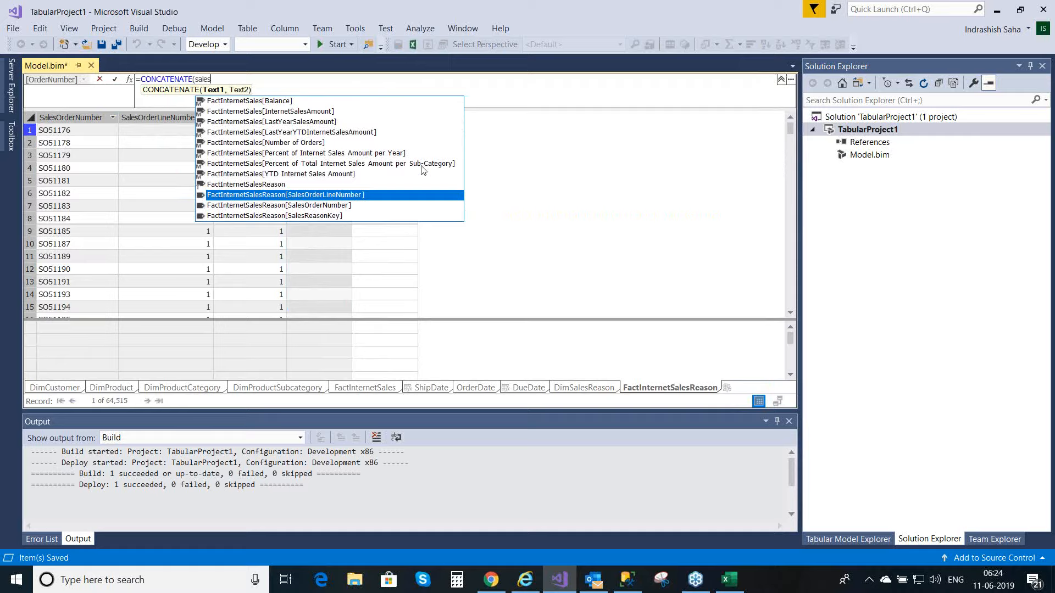
pyautogui.doubleClick(347, 206)
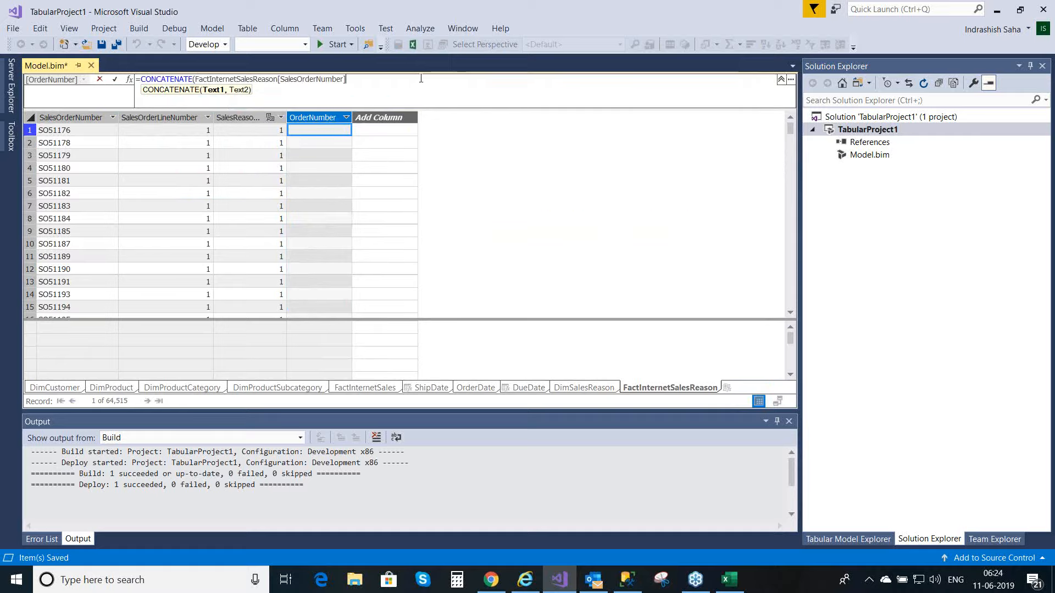
pyautogui.write(',')
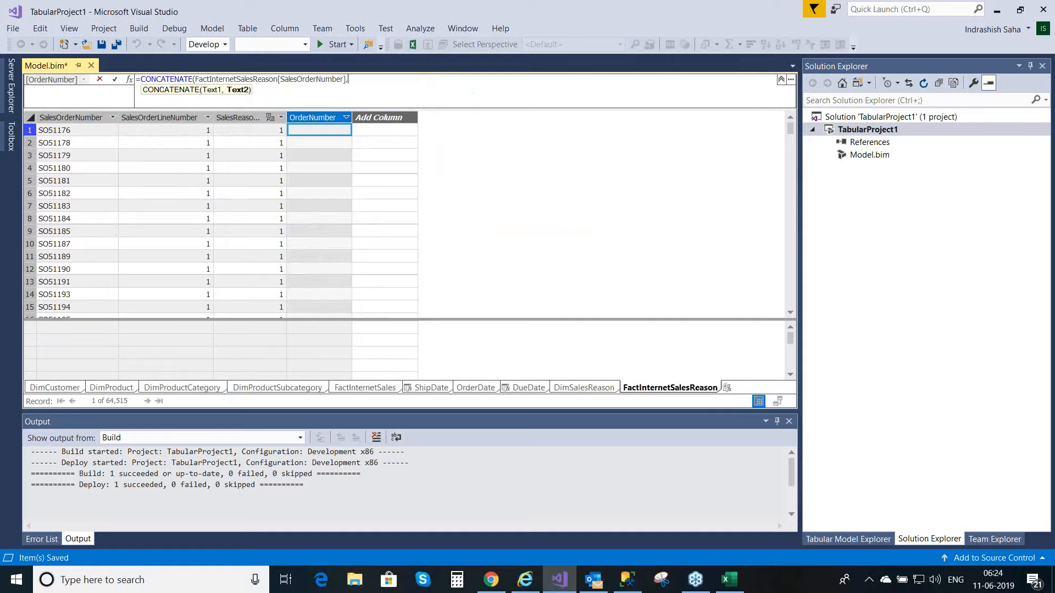
pyautogui.write('conca')
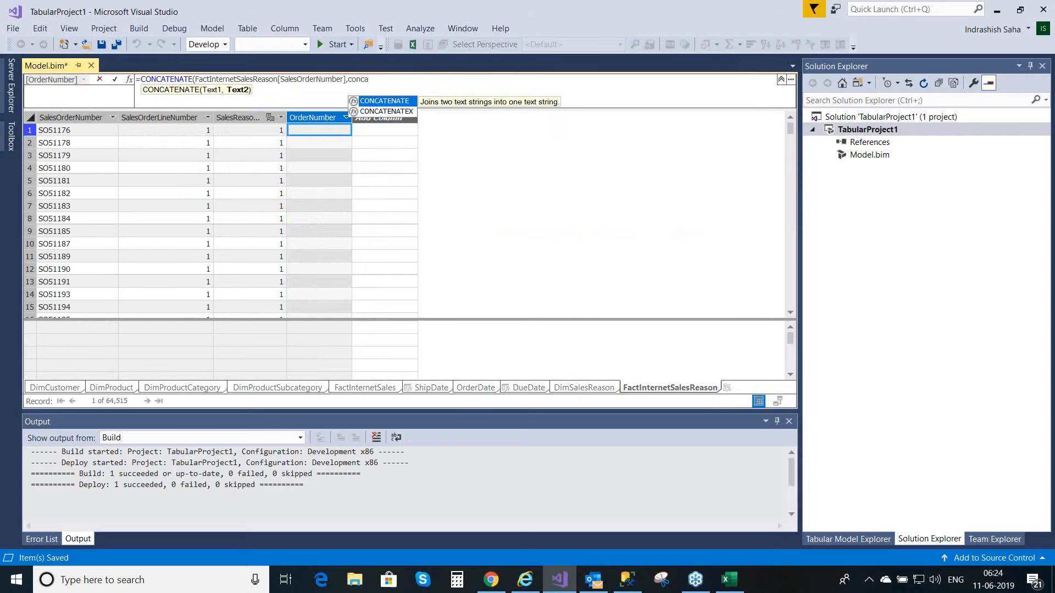
# Step: Nest a second CONCATENATE as the second text of the formula, with a single space " " as its first text
pyautogui.doubleClick(405, 102)
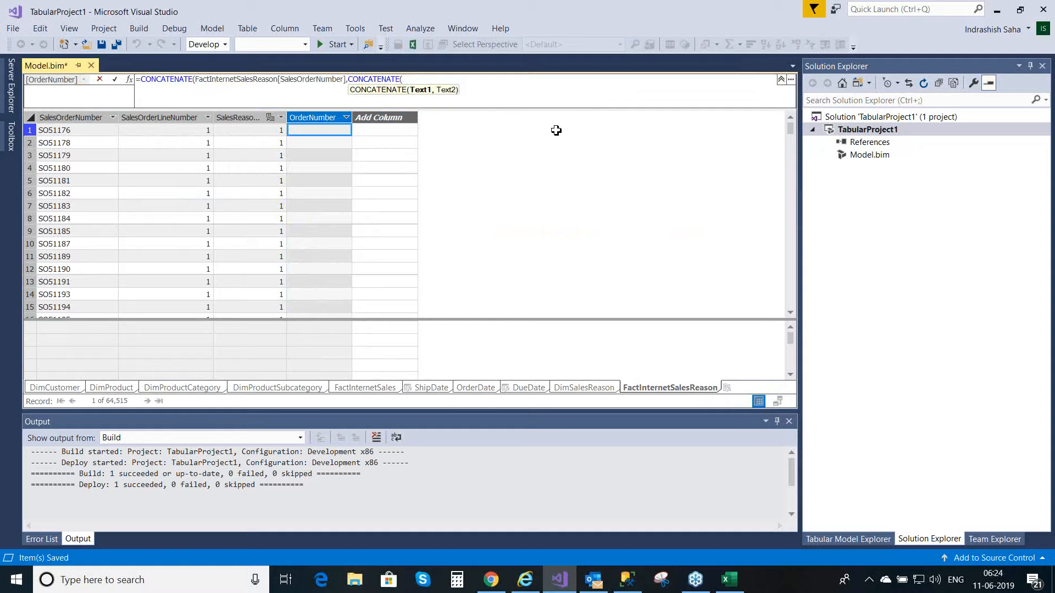
pyautogui.write('"')
pyautogui.write(',')
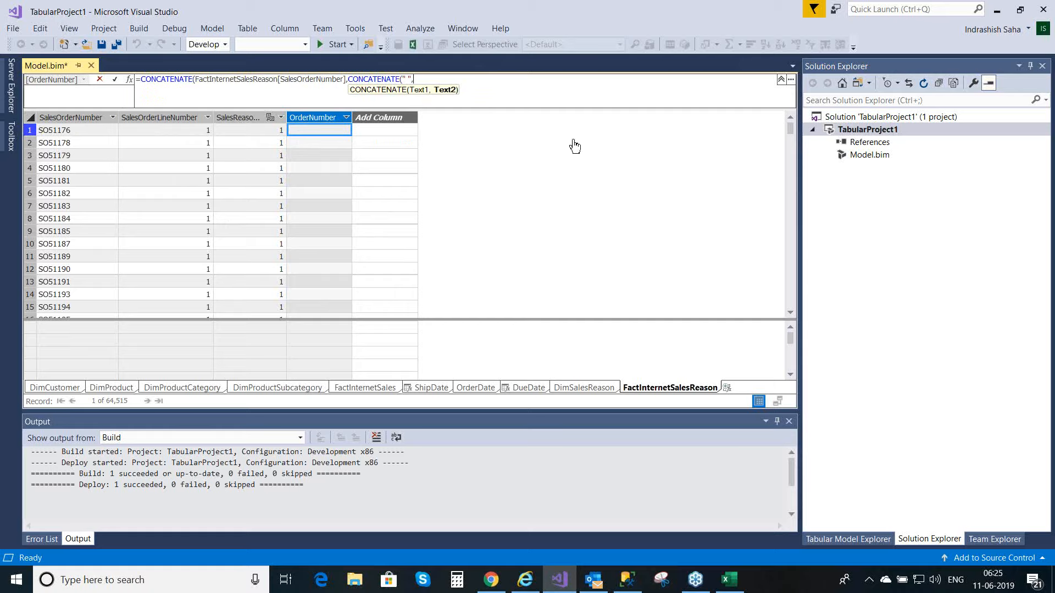
# Step: Add FactInternetSalesReason[SalesOrderLineNumber] as the nested function's second text, close both functions and commit the formula
pyautogui.write('sa')
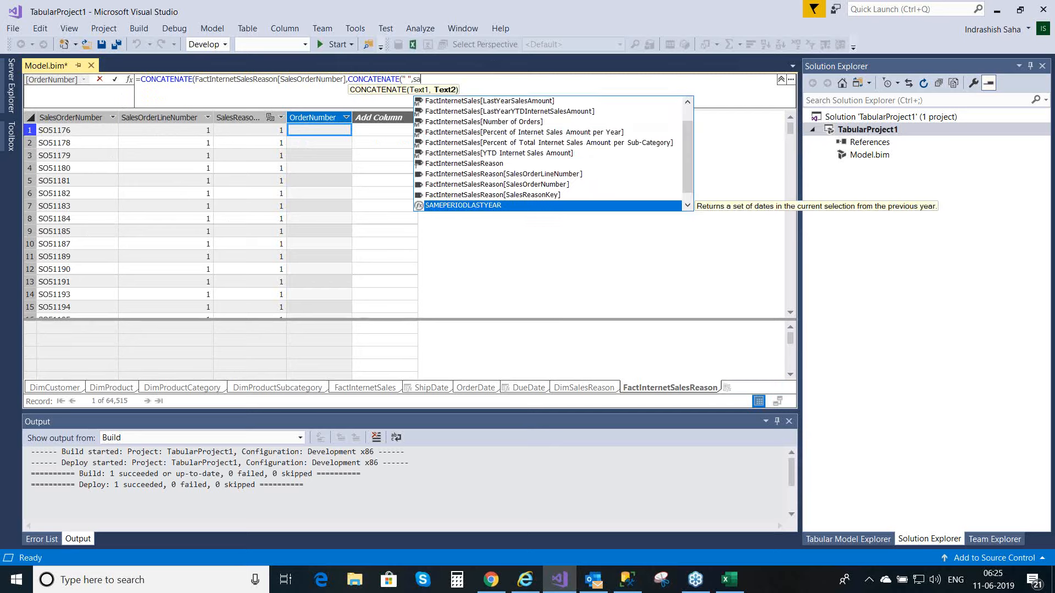
pyautogui.press('Up')
pyautogui.press('Up')
pyautogui.press('Up')
pyautogui.write('les')
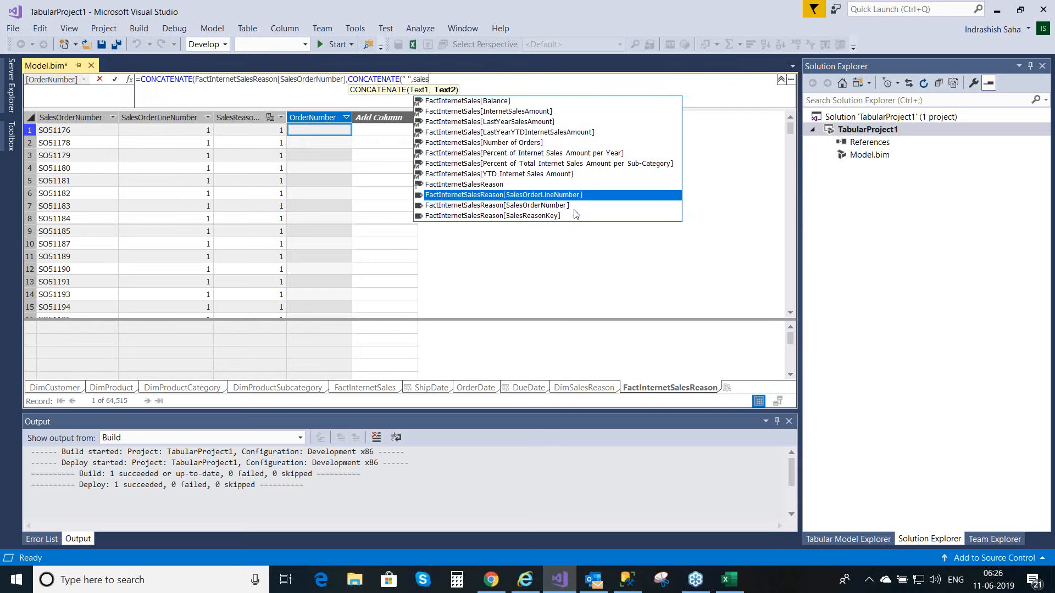
pyautogui.doubleClick(574, 195)
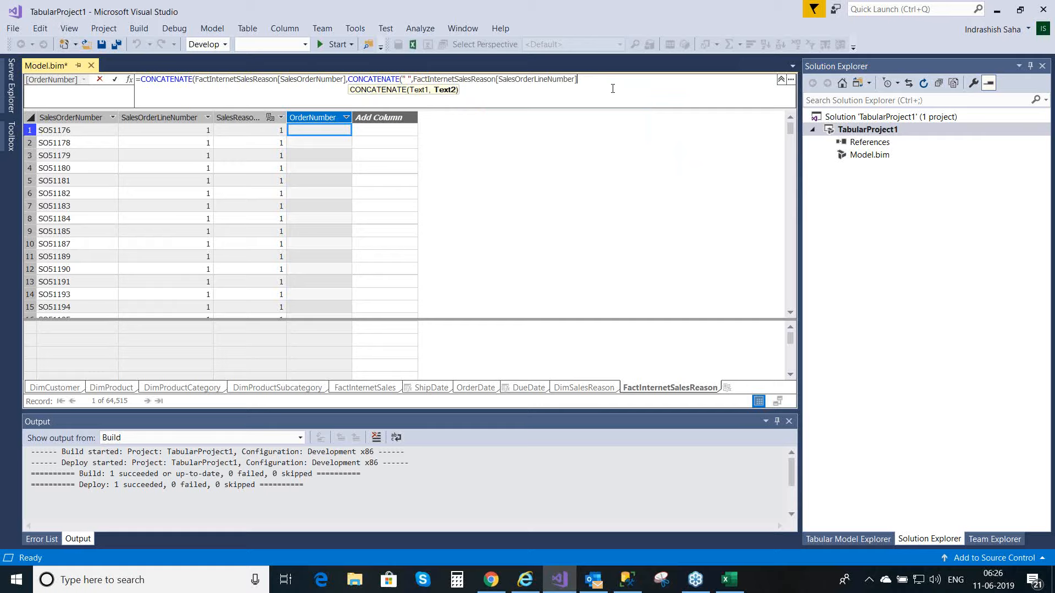
pyautogui.write(')')
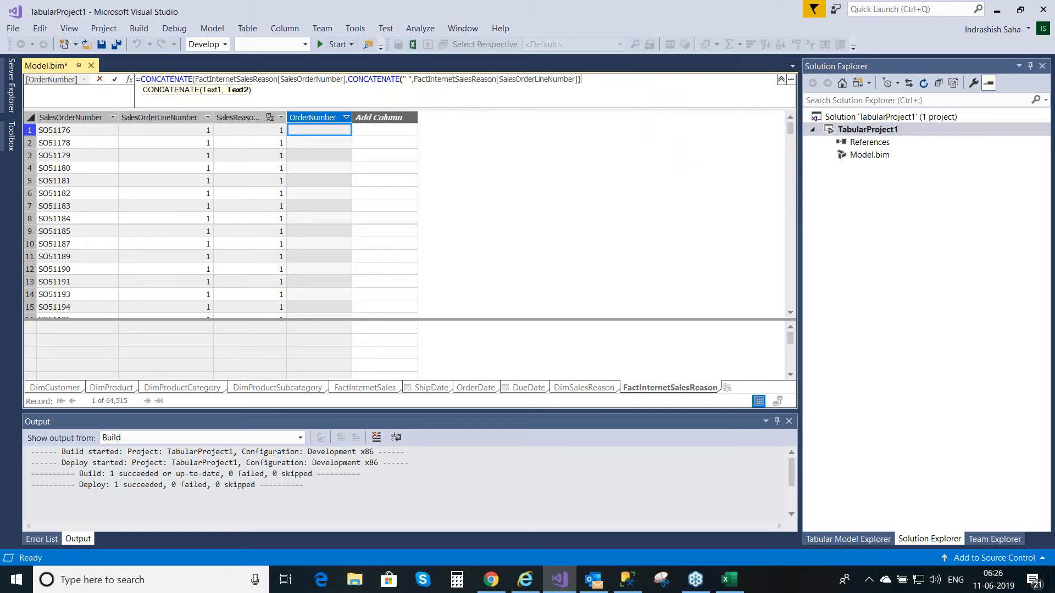
pyautogui.write(')')
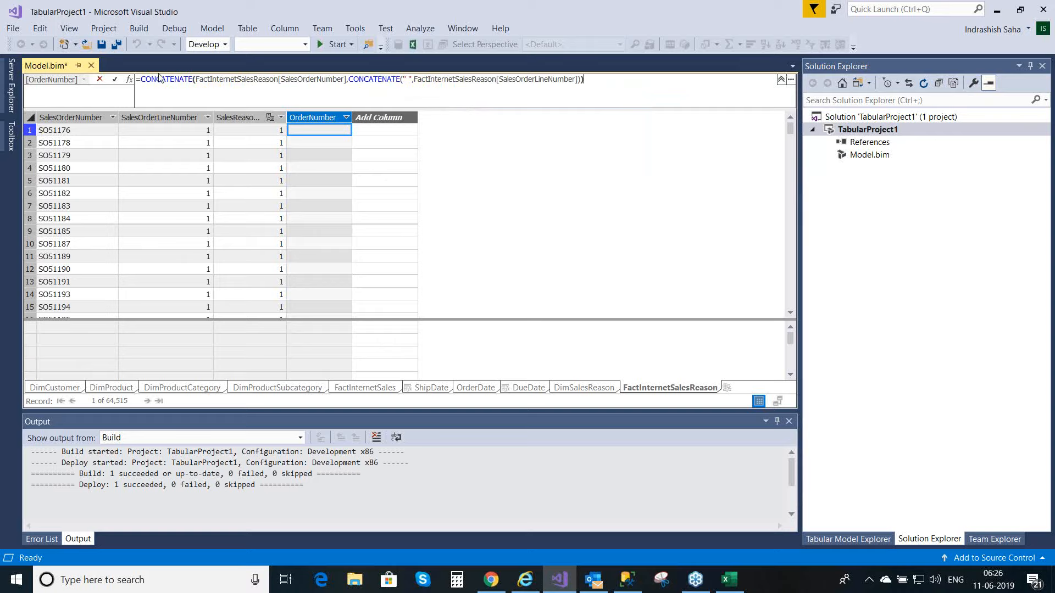
pyautogui.click(116, 80)
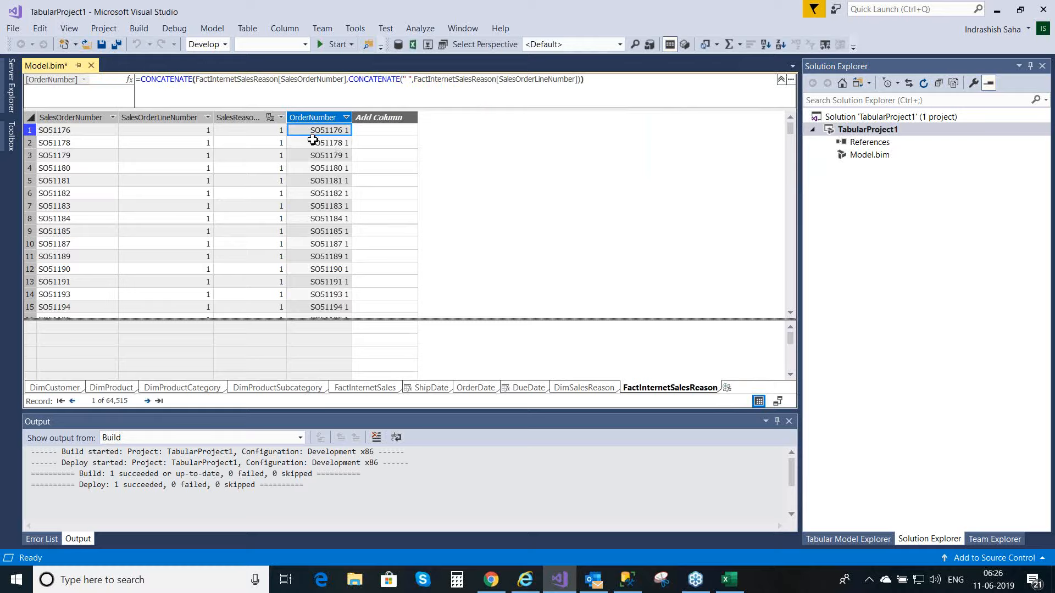
# Step: Check the calculated OrderNumber values in several rows of FactInternetSalesReason and save Model.bim
pyautogui.click(329, 171)
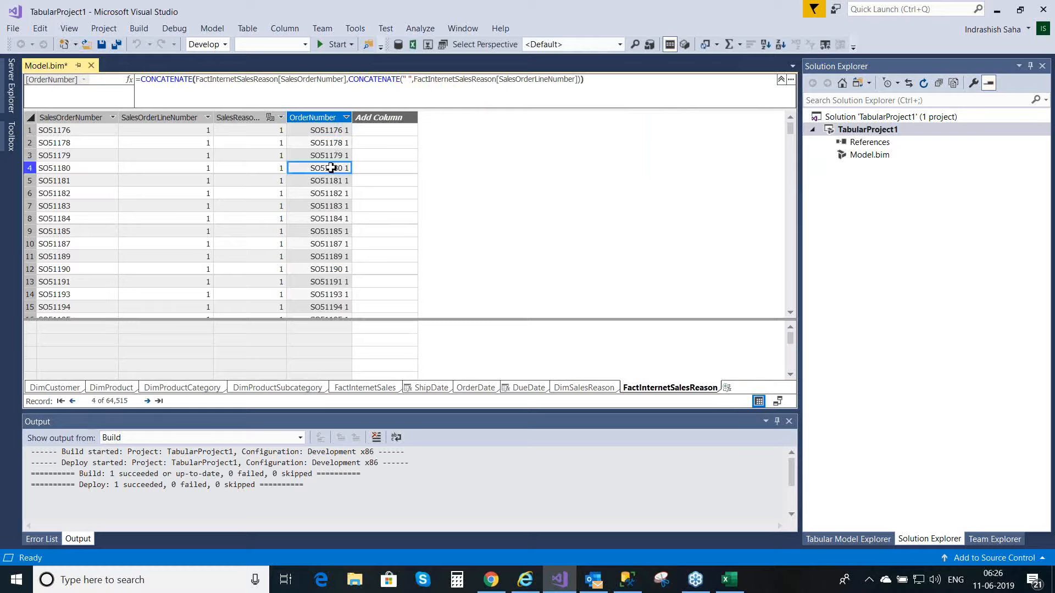
pyautogui.click(338, 145)
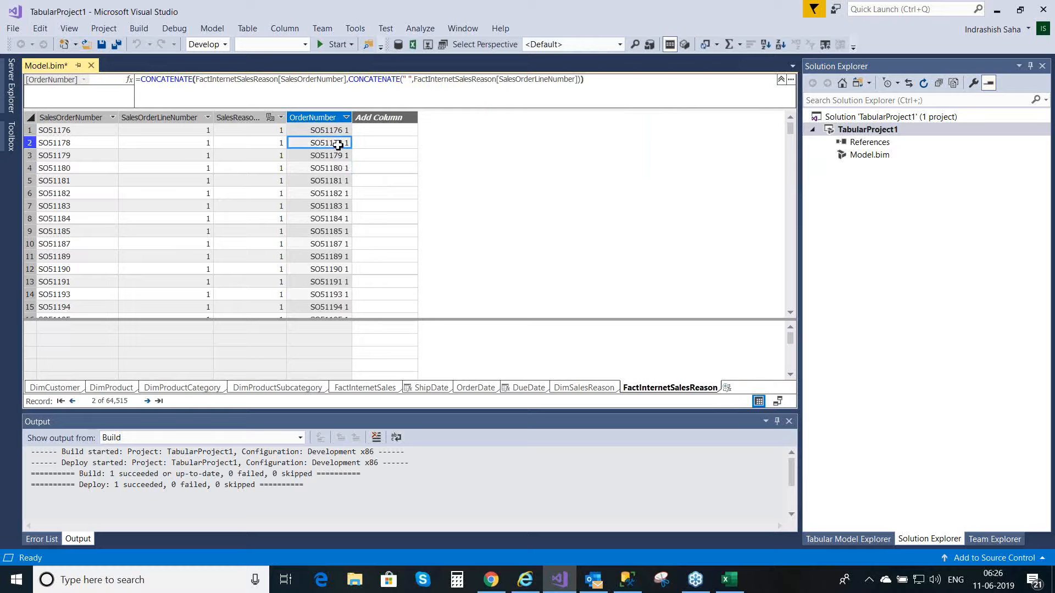
pyautogui.click(335, 194)
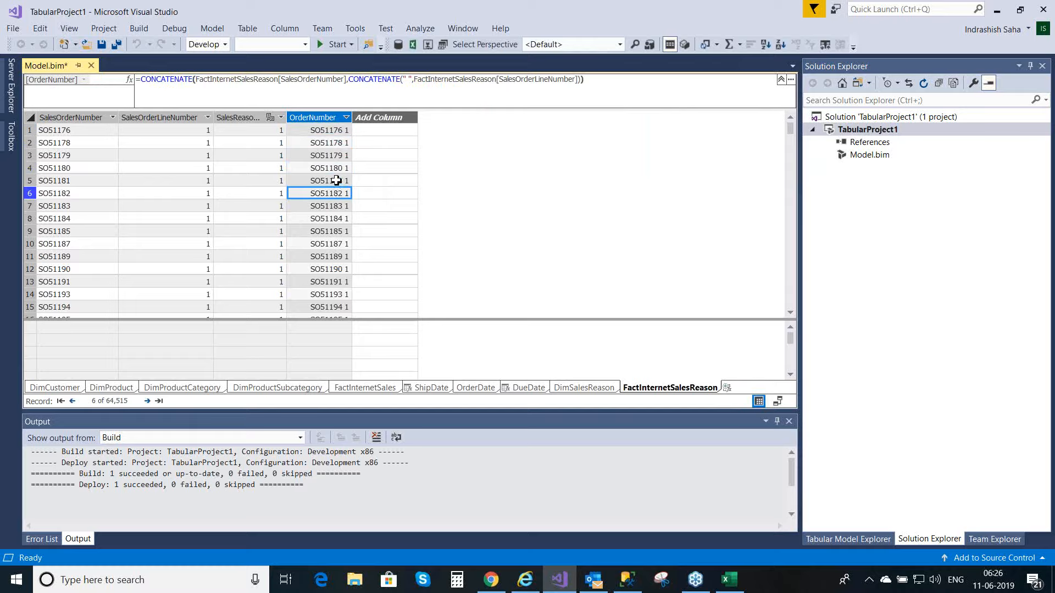
pyautogui.click(335, 131)
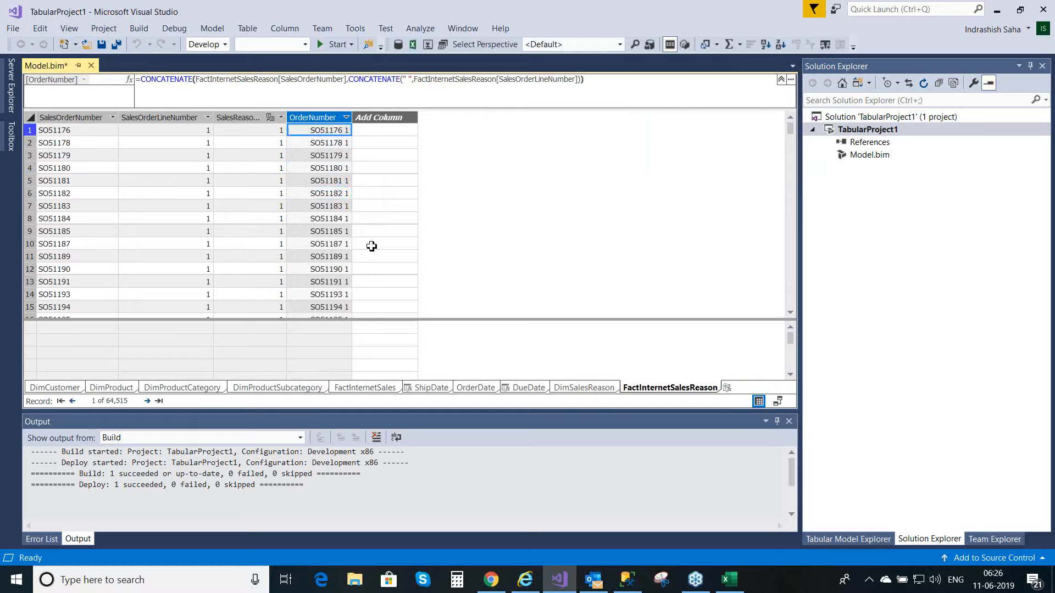
pyautogui.hotkey('ctrl', 's')
pyautogui.click(328, 157)
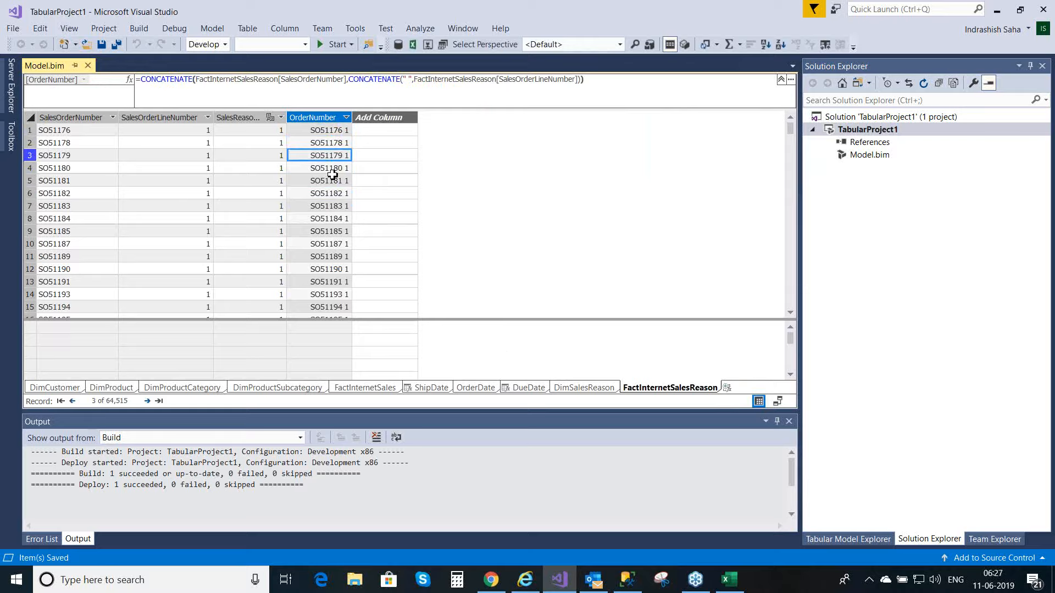
# Step: Remove the word "Line" from the OrderNo formula in FactInternetSales so that only a space " " separates order and line number
pyautogui.click(383, 393)
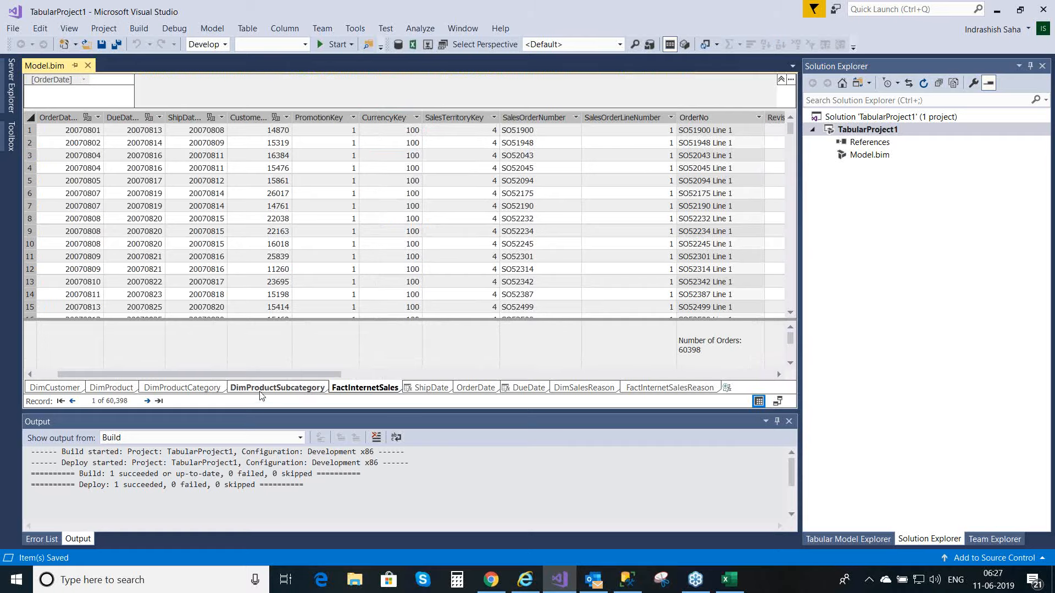
pyautogui.moveTo(262, 376); pyautogui.dragTo(321, 381)
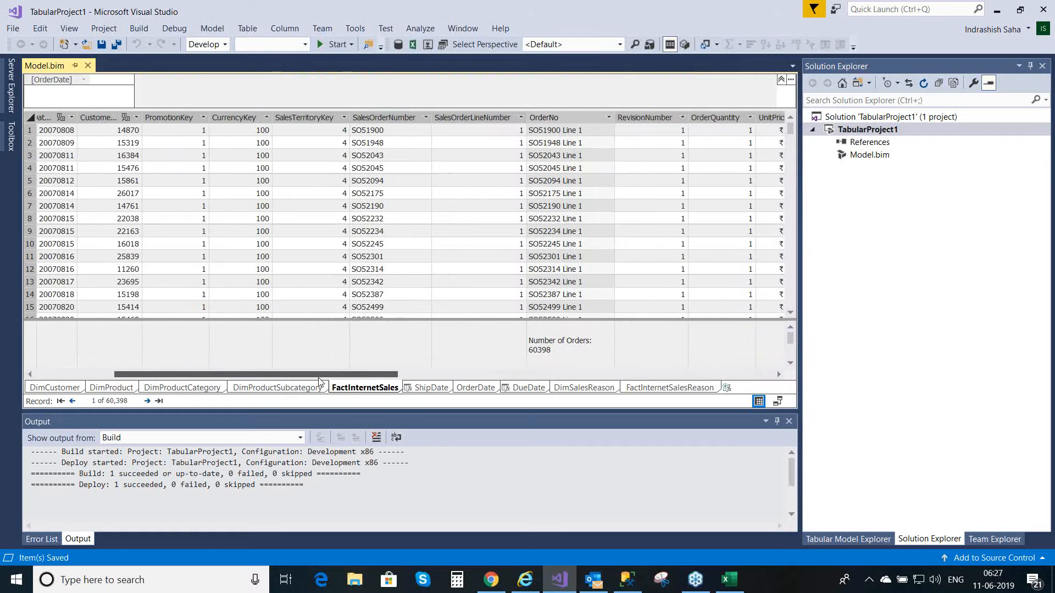
pyautogui.click(576, 155)
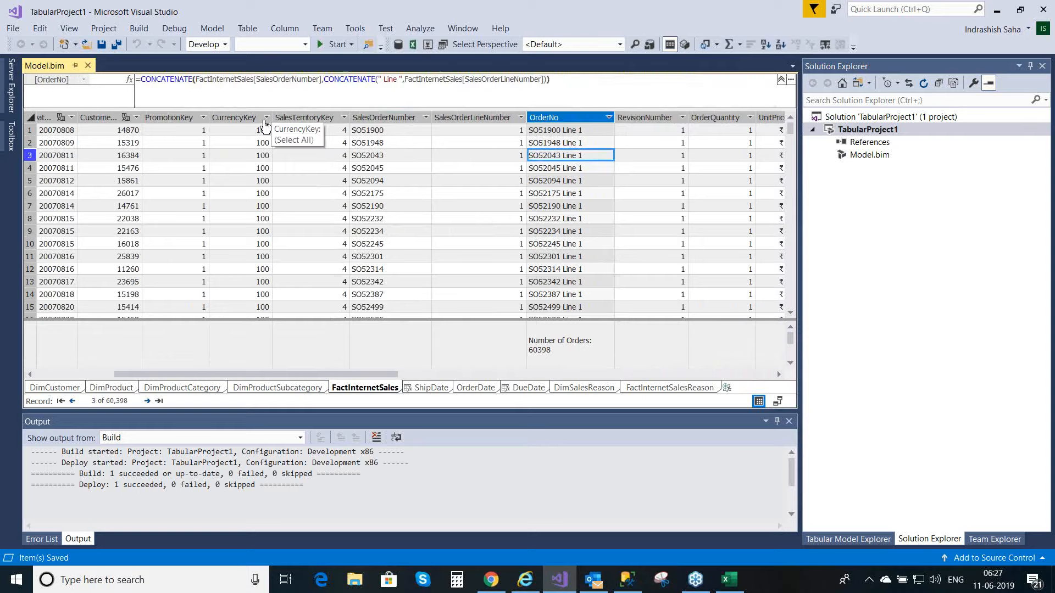
pyautogui.click(383, 79)
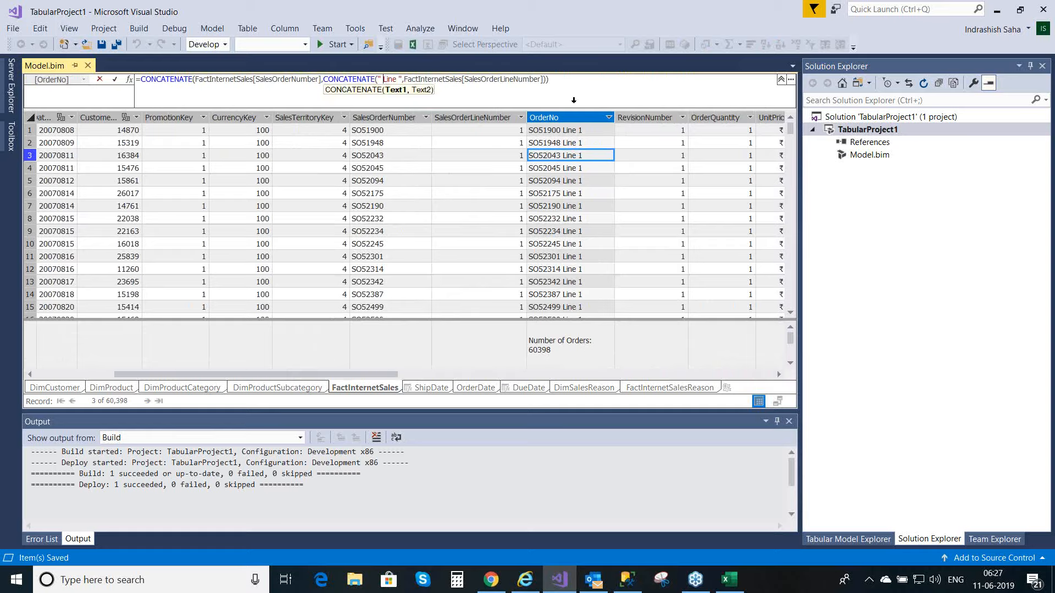
pyautogui.press('Delete')
pyautogui.press('Delete')
pyautogui.press('Delete')
pyautogui.press('Delete')
pyautogui.press('Delete')
pyautogui.press('Return')
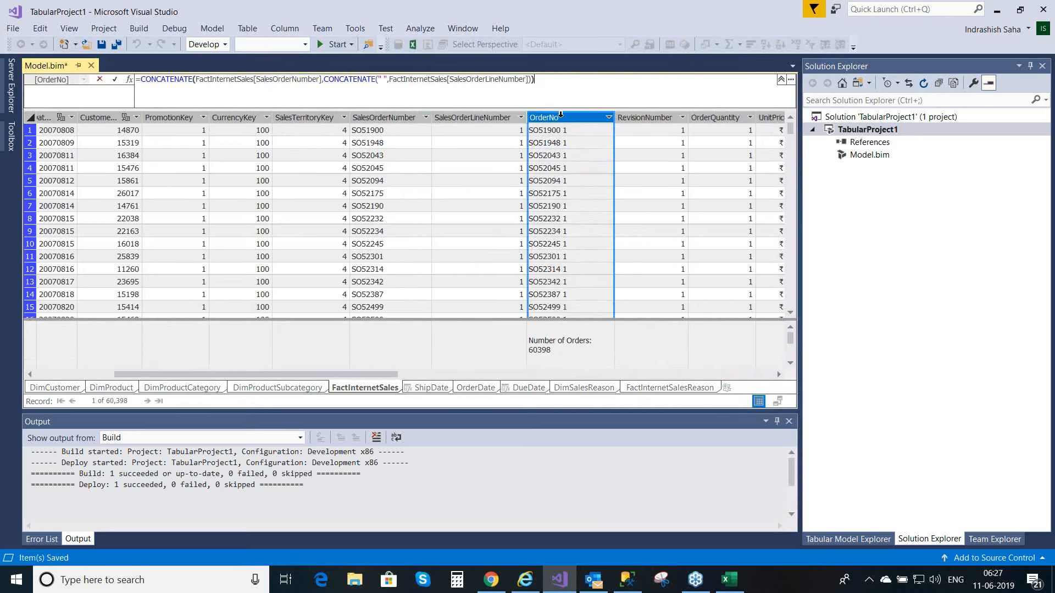
pyautogui.click(116, 81)
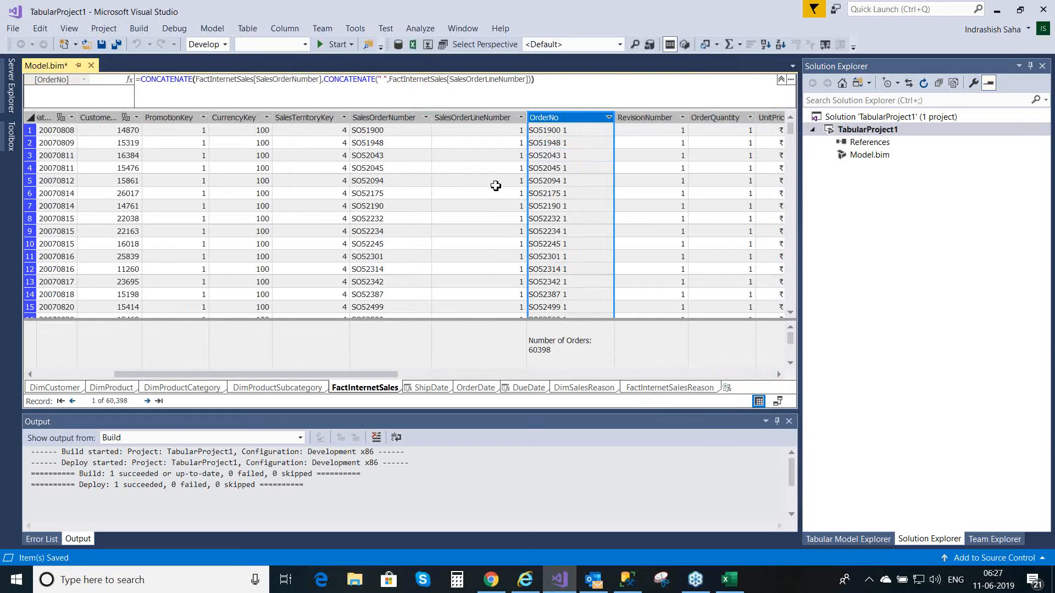
# Step: Rename the OrderNo column of the FactInternetSales table as OrderNumber
pyautogui.click(495, 186)
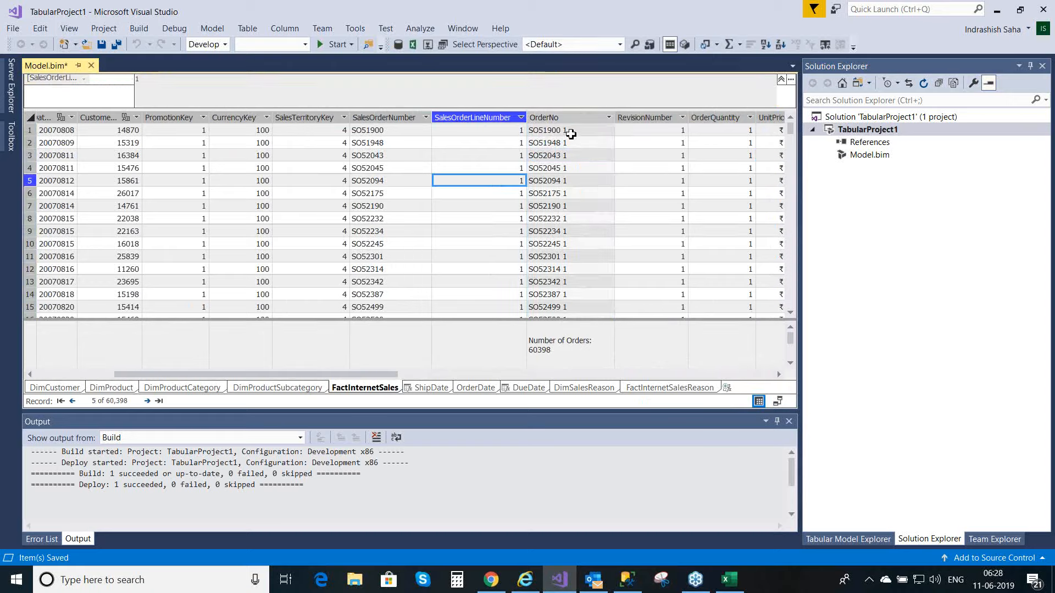
pyautogui.click(573, 128)
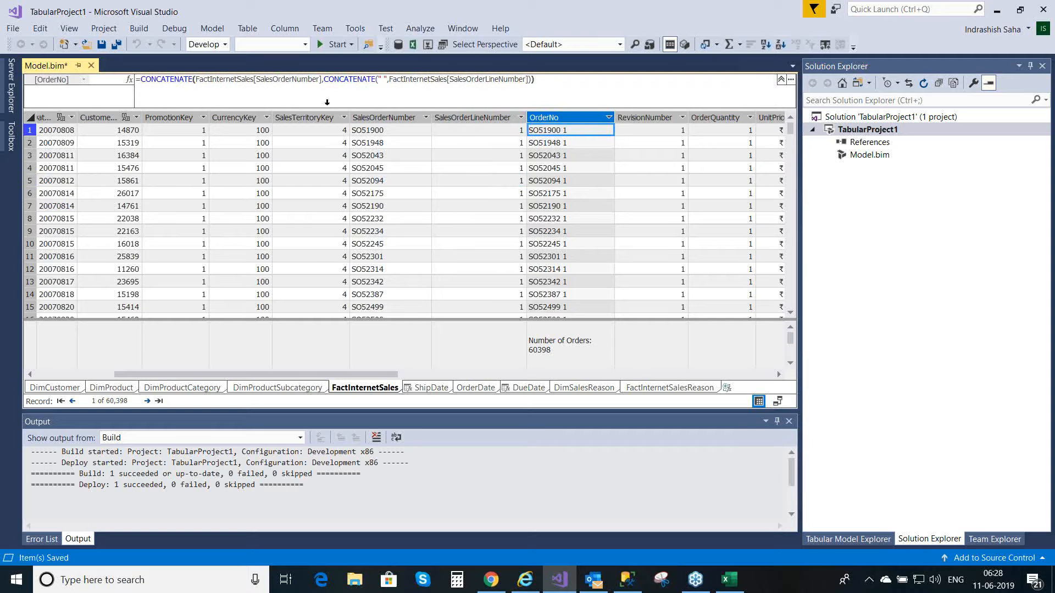
pyautogui.click(571, 117)
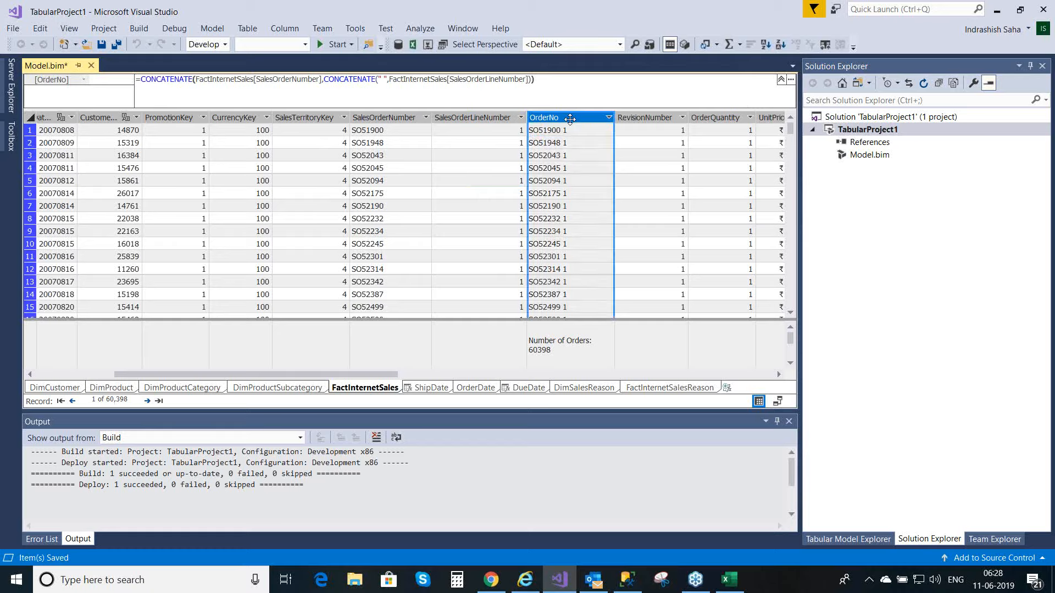
pyautogui.rightClick(570, 119)
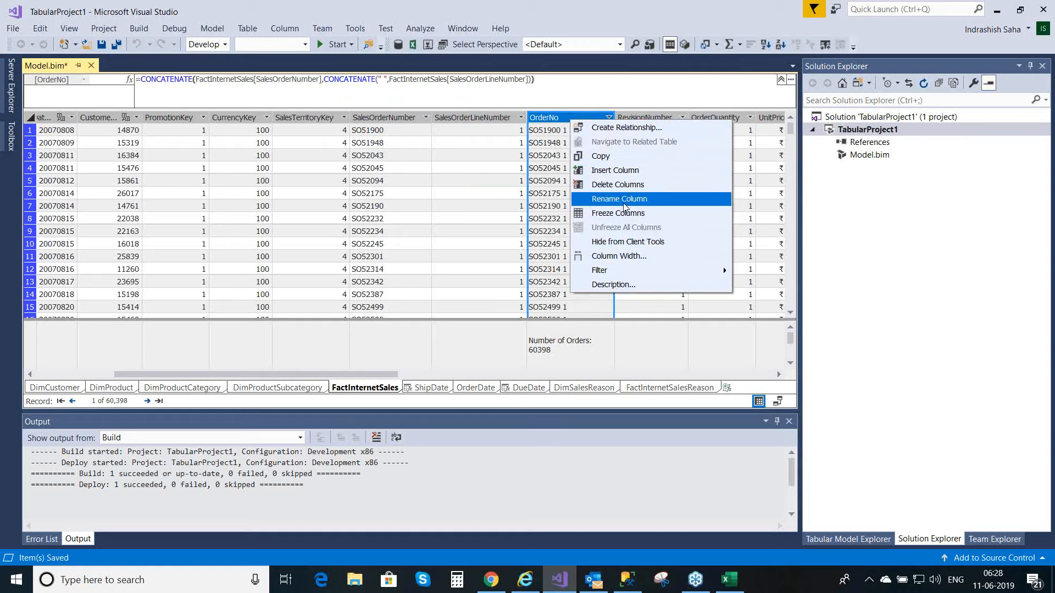
pyautogui.click(625, 199)
pyautogui.click(563, 116)
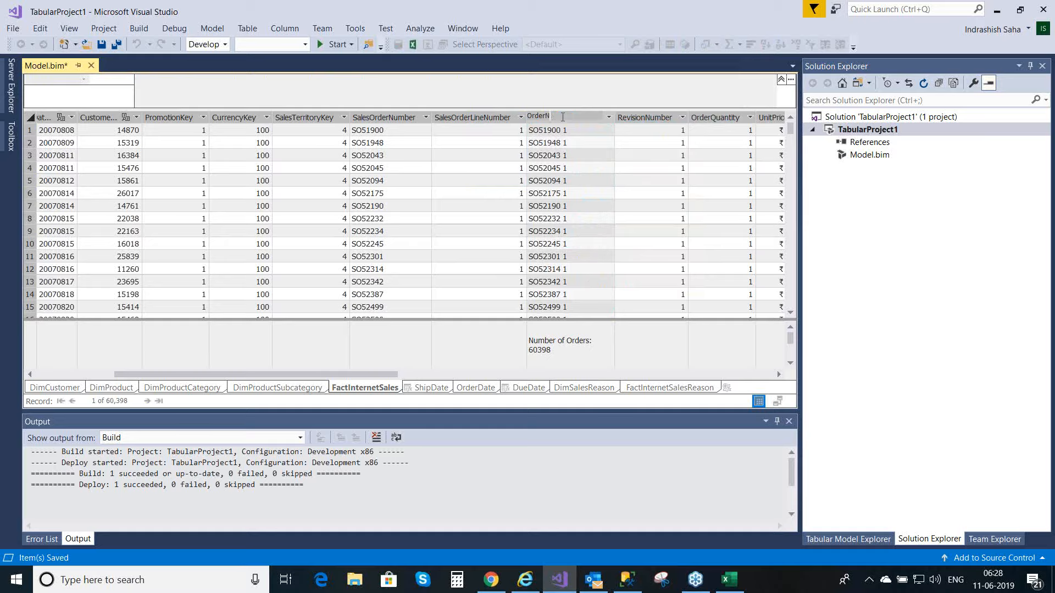
pyautogui.write('umber')
pyautogui.press('Return')
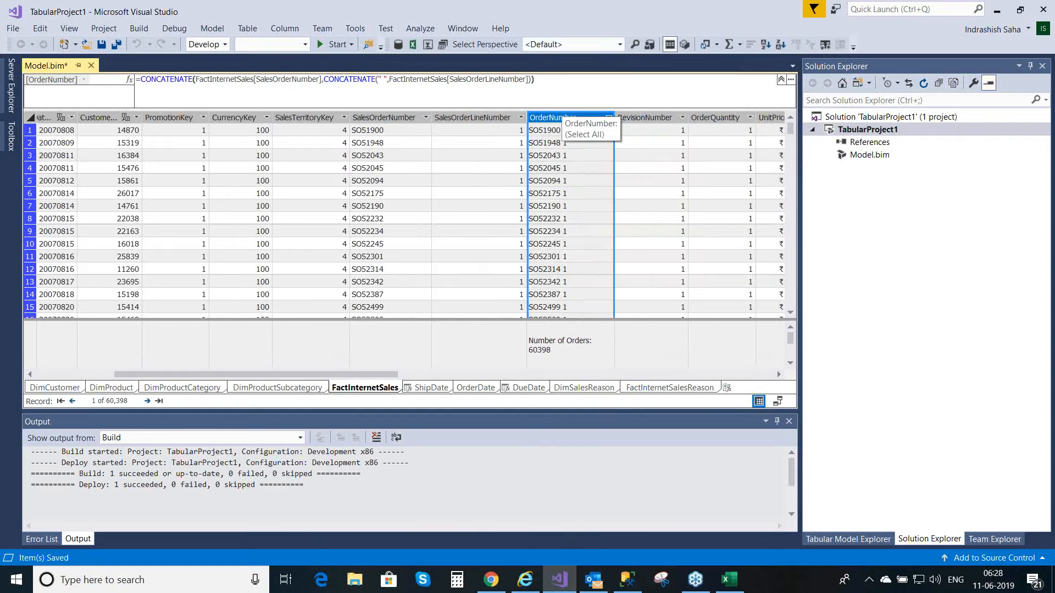
# Step: Show the model as a diagram and rearrange the FactInternetSalesReason and DimSalesReason tables, with FactInternetSalesReason above and to the right of DimSalesReason
pyautogui.click(656, 388)
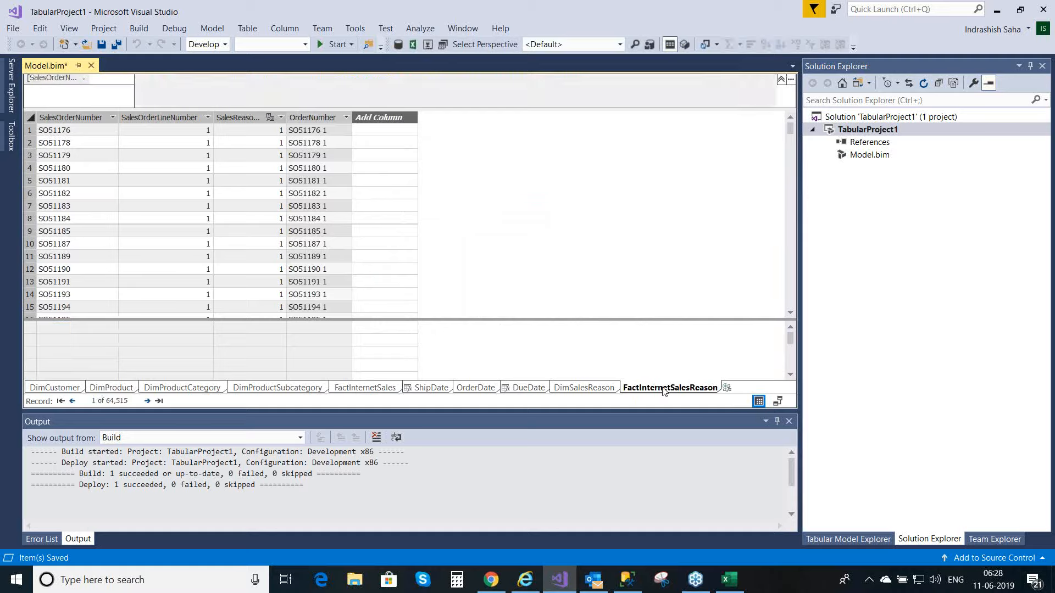
pyautogui.click(779, 402)
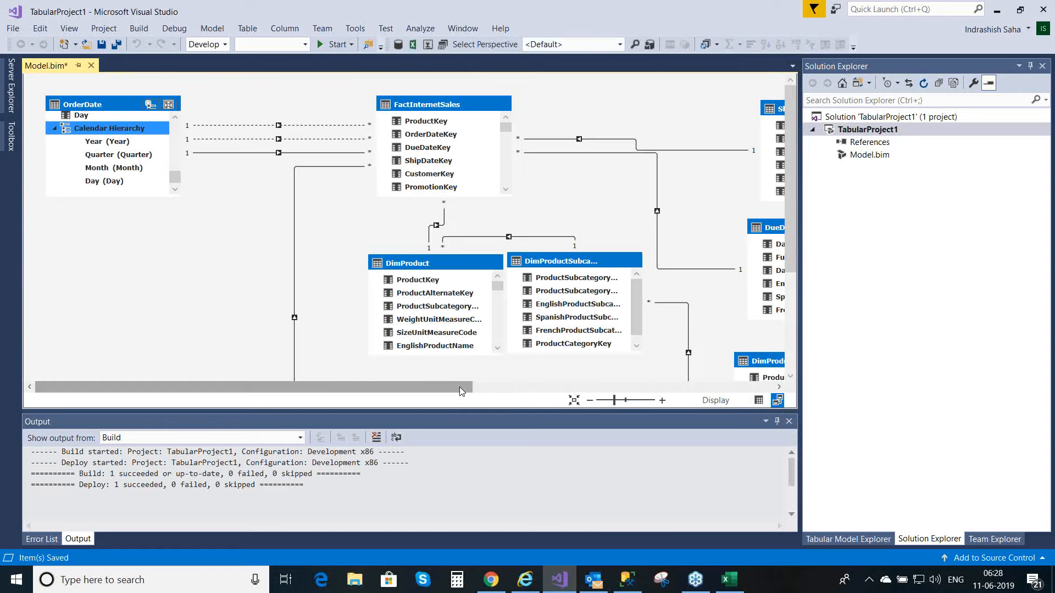
pyautogui.moveTo(460, 390); pyautogui.dragTo(783, 375)
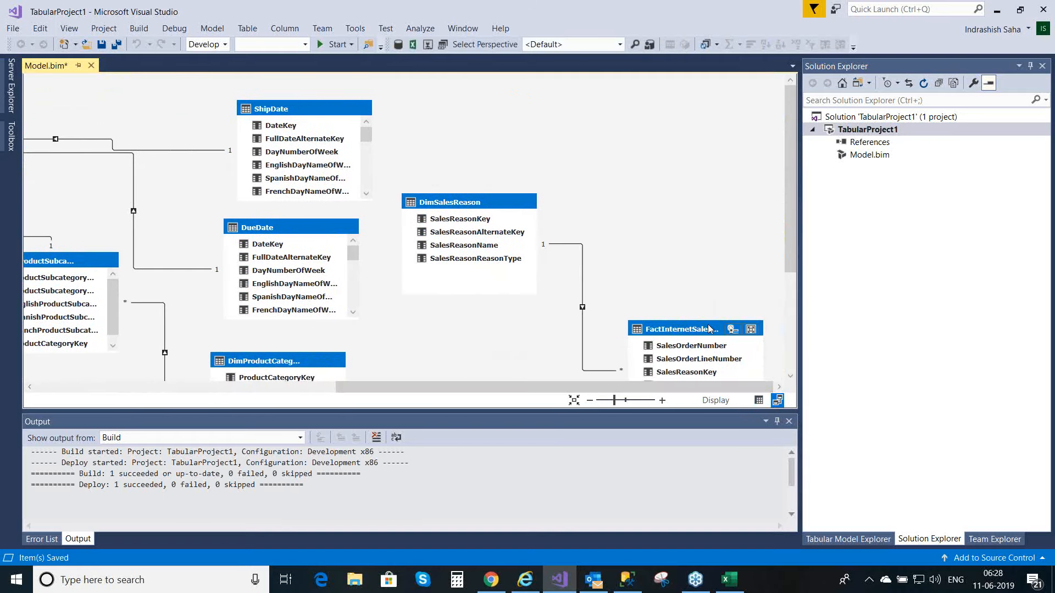
pyautogui.moveTo(707, 328); pyautogui.dragTo(684, 106)
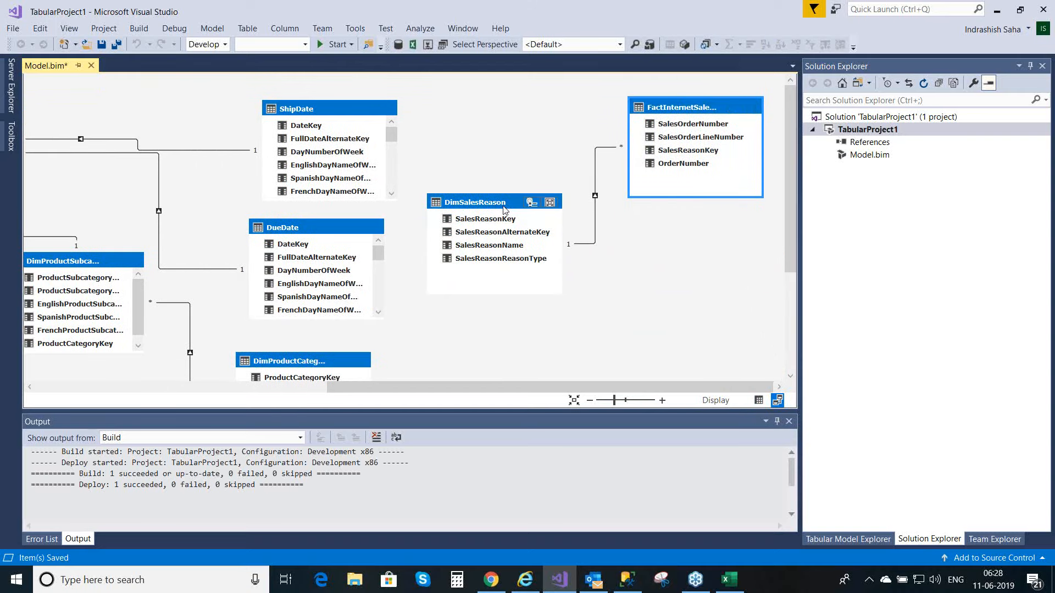
pyautogui.moveTo(503, 206); pyautogui.dragTo(489, 253)
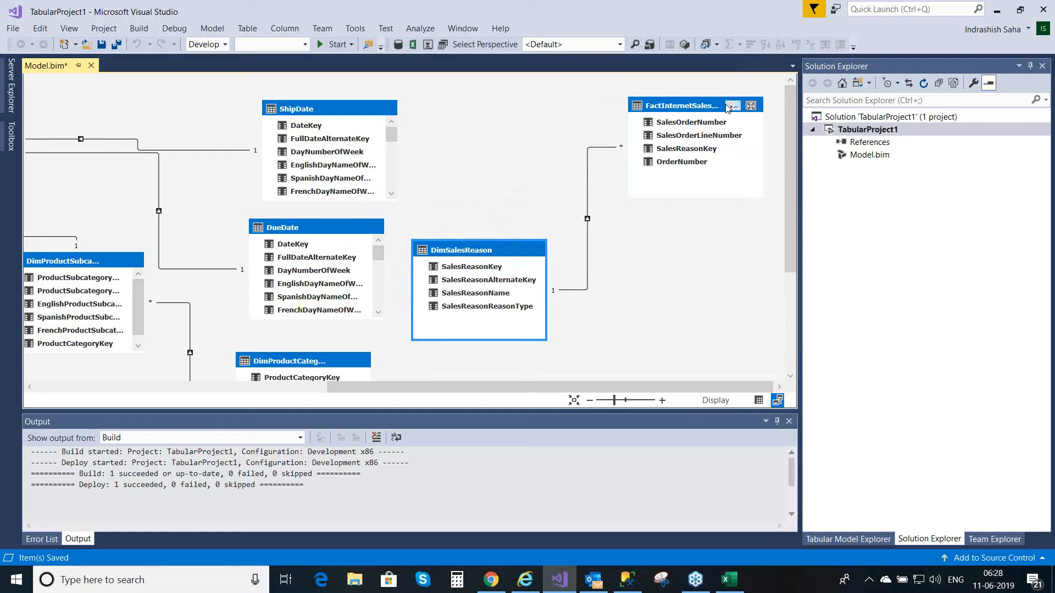
pyautogui.moveTo(700, 108); pyautogui.dragTo(691, 109)
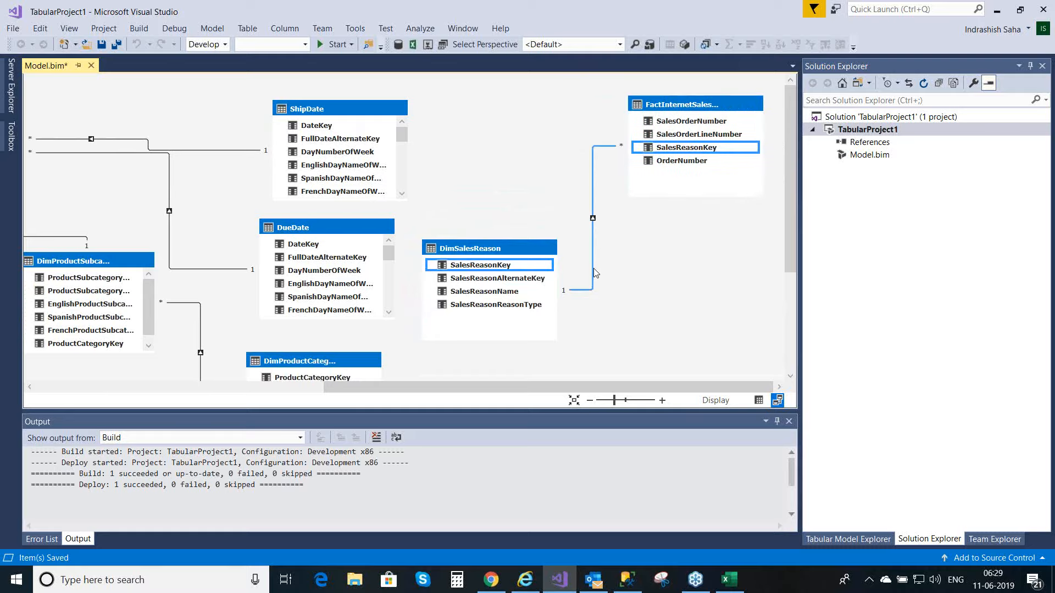
# Step: Inspect the SalesReasonKey relationship between FactInternetSalesReason and DimSalesReason, and look through the column list of FactInternetSales in the diagram
pyautogui.doubleClick(594, 268)
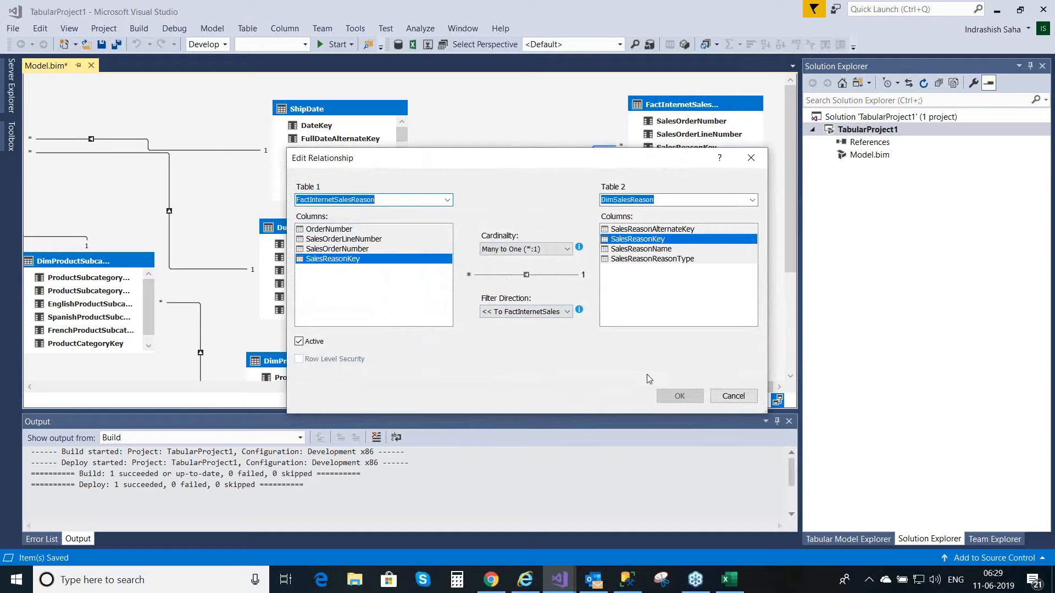
pyautogui.click(735, 396)
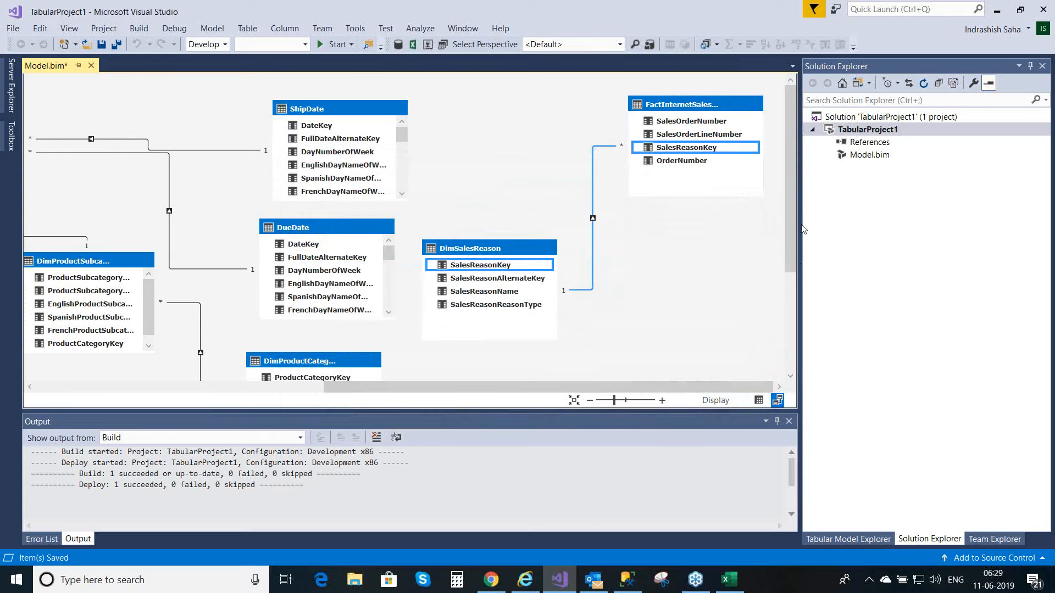
pyautogui.moveTo(717, 112)
pyautogui.moveTo(644, 386); pyautogui.dragTo(460, 387)
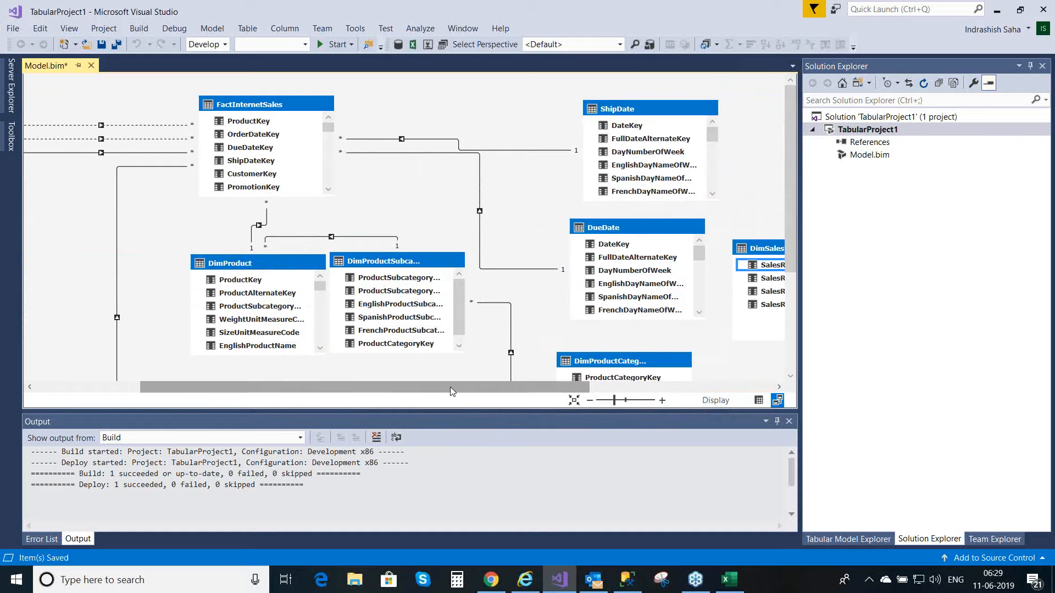
pyautogui.moveTo(480, 388); pyautogui.dragTo(418, 390)
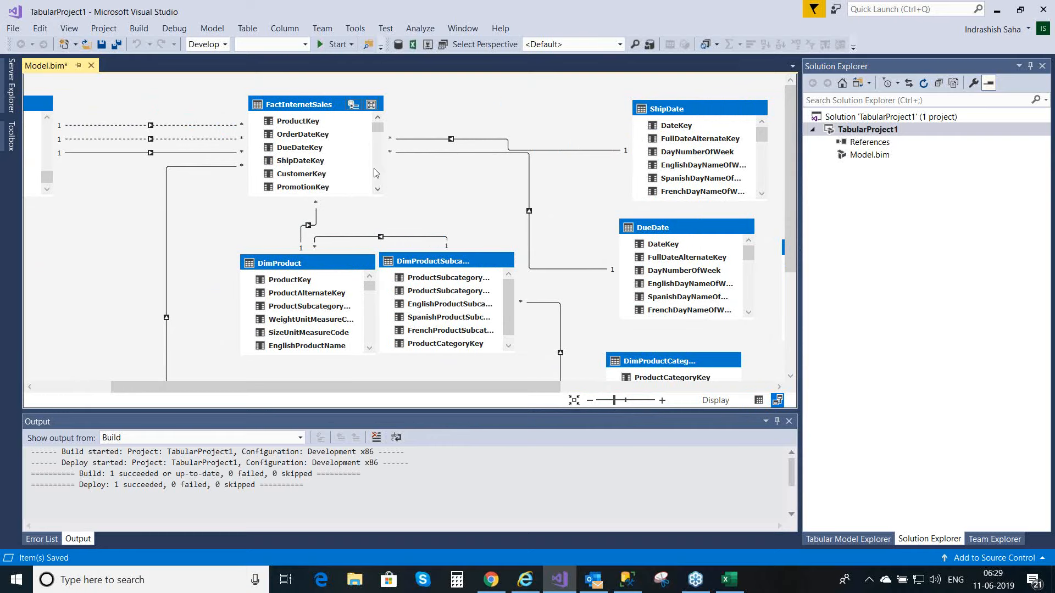
pyautogui.click(378, 190)
pyautogui.click(378, 190)
pyautogui.click(377, 190)
pyautogui.click(378, 193)
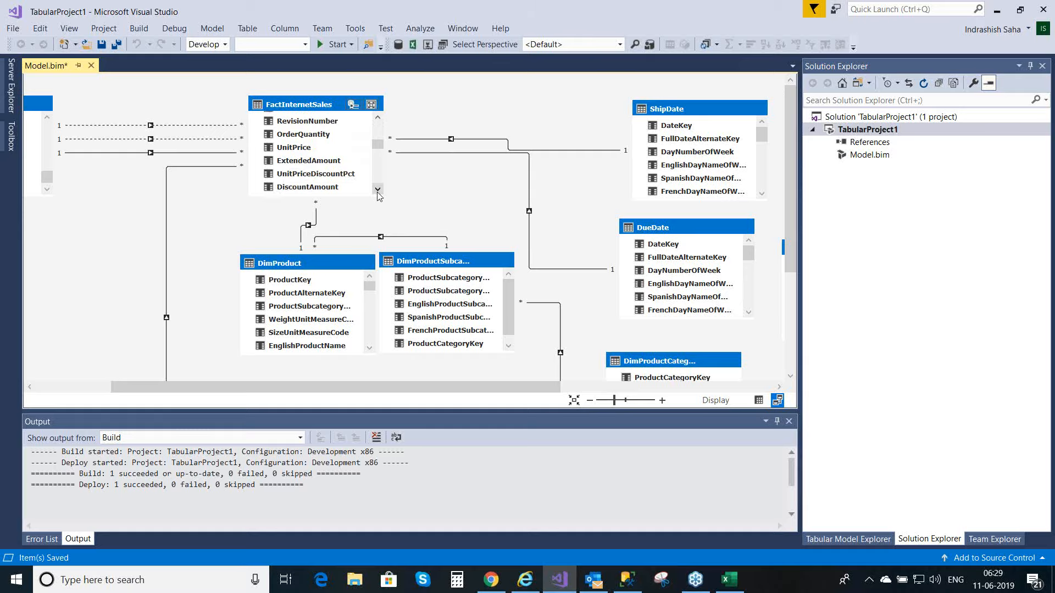
# Step: Create an active many-to-one relationship from FactInternetSalesReason's OrderNumber column to the OrderNumber column of FactInternetSales
pyautogui.moveTo(436, 386); pyautogui.dragTo(650, 387)
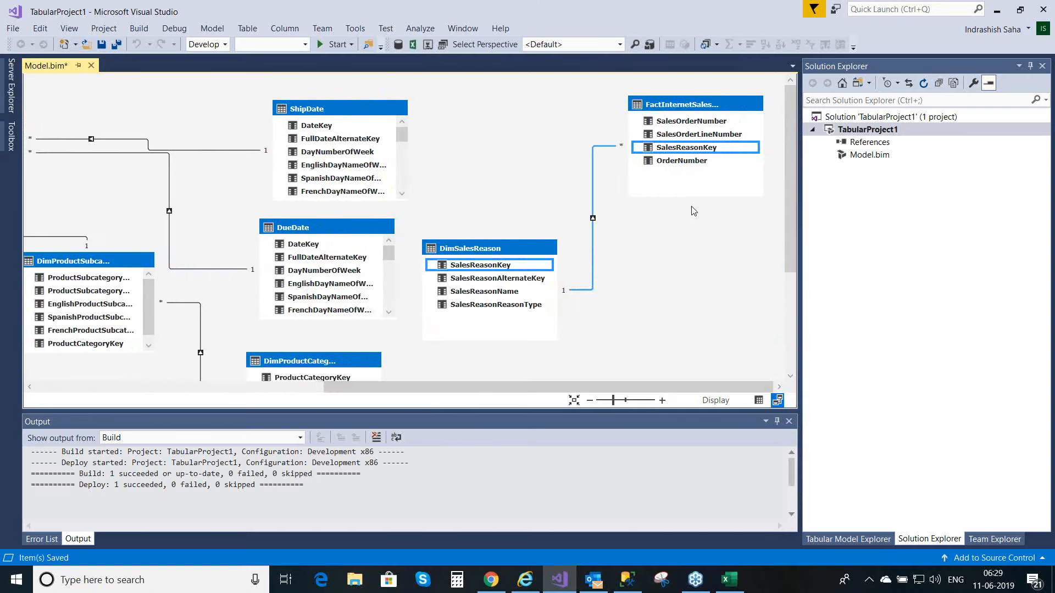
pyautogui.rightClick(695, 163)
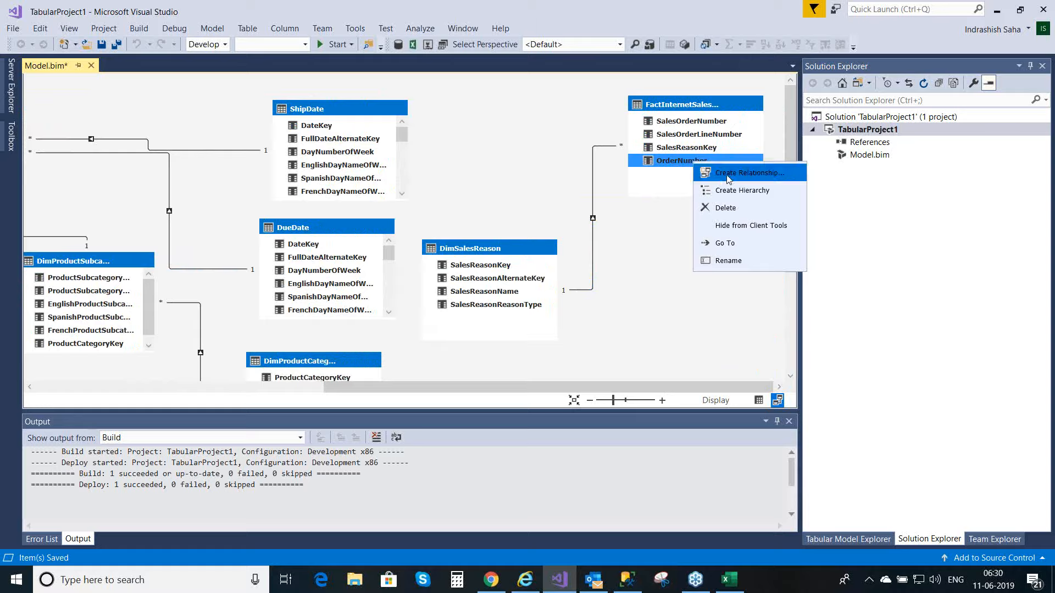
pyautogui.click(728, 174)
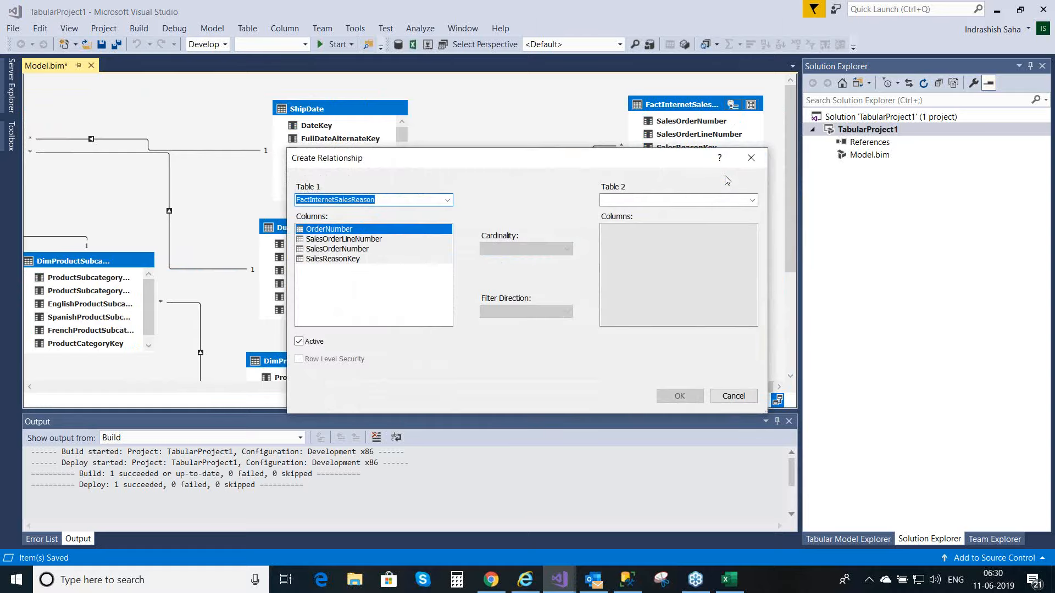
pyautogui.click(751, 201)
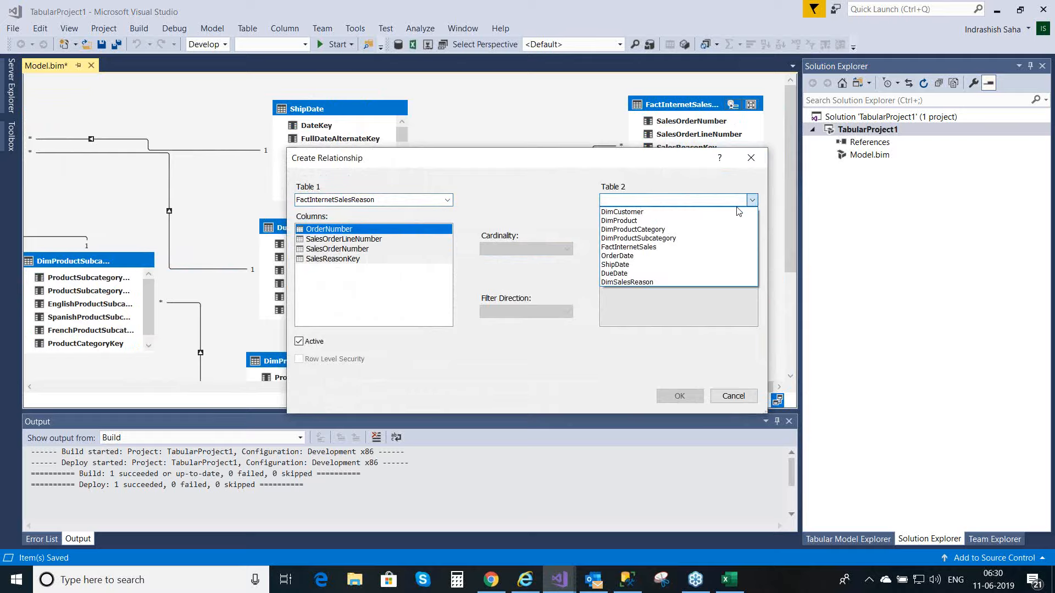
pyautogui.click(694, 252)
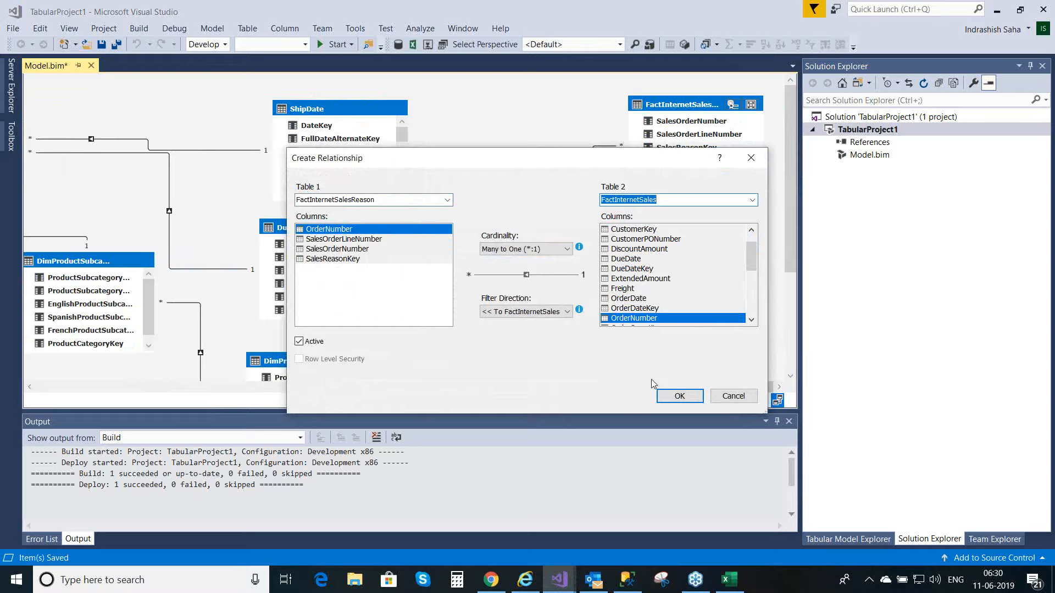
pyautogui.click(685, 398)
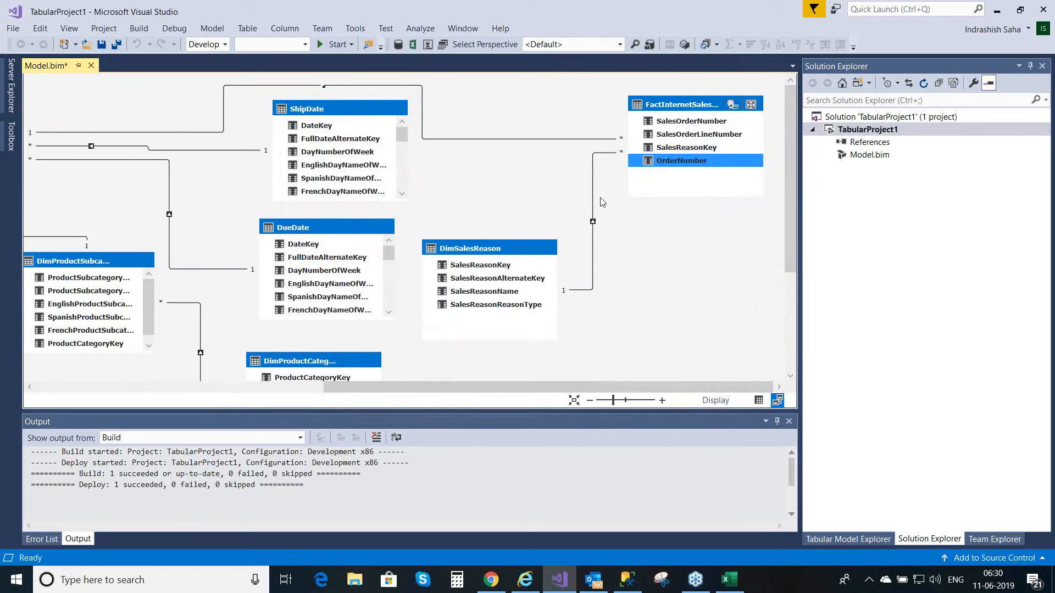
# Step: Review the links of FactInternetSalesReason and DimSalesReason, including the new relationship line to FactInternetSales, and save Model.bim
pyautogui.click(681, 104)
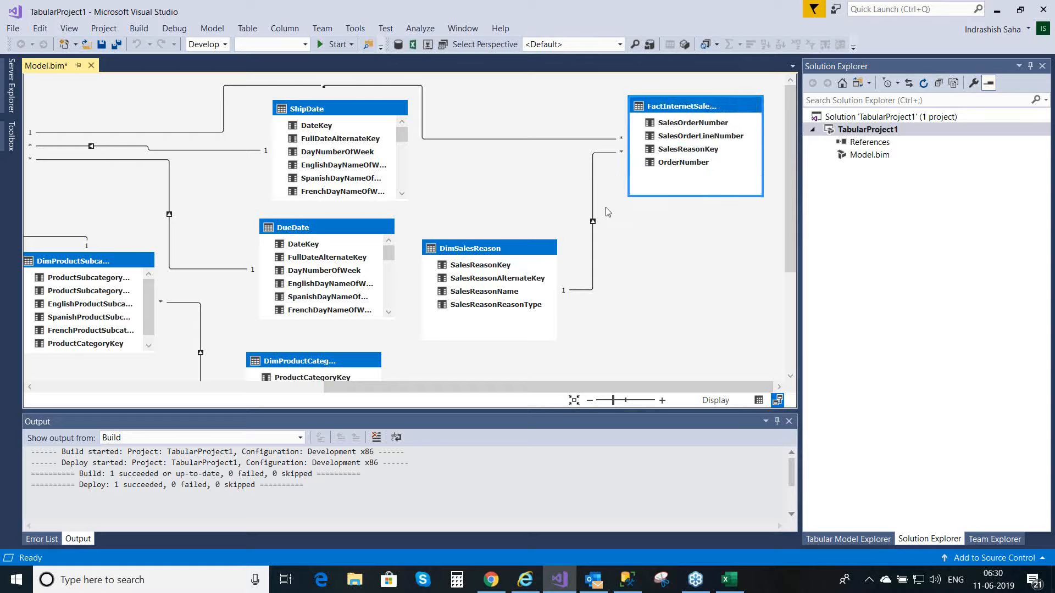
pyautogui.click(498, 252)
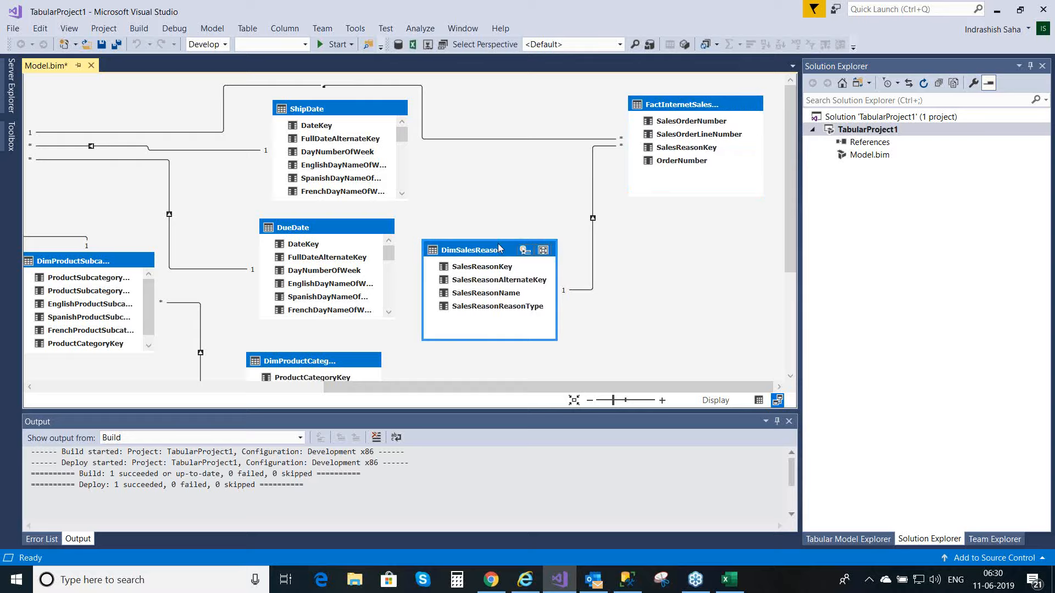
pyautogui.click(526, 143)
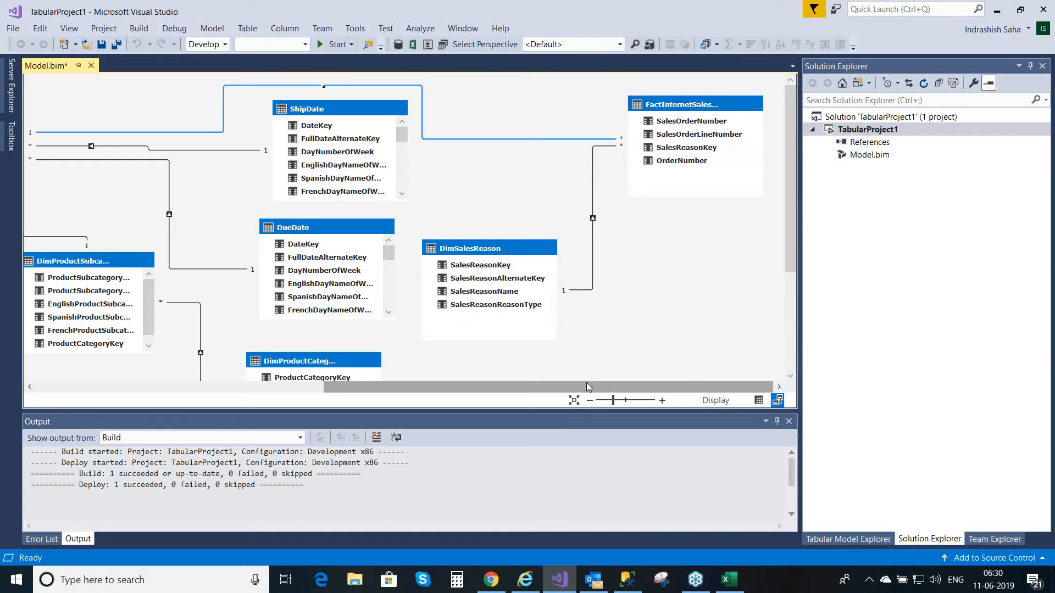
pyautogui.moveTo(586, 383); pyautogui.dragTo(604, 395)
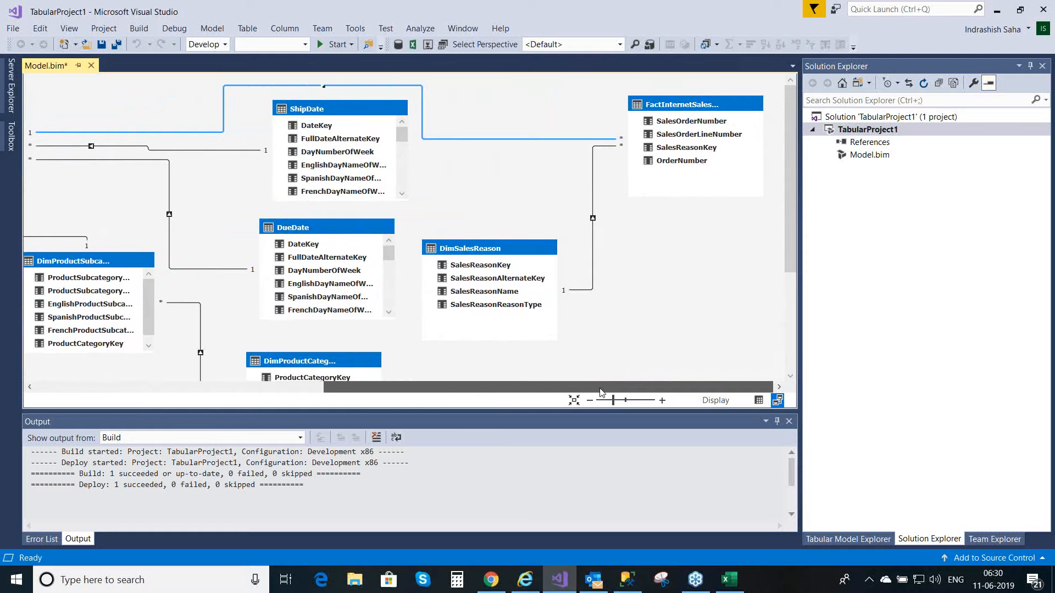
pyautogui.hotkey('ctrl', 's')
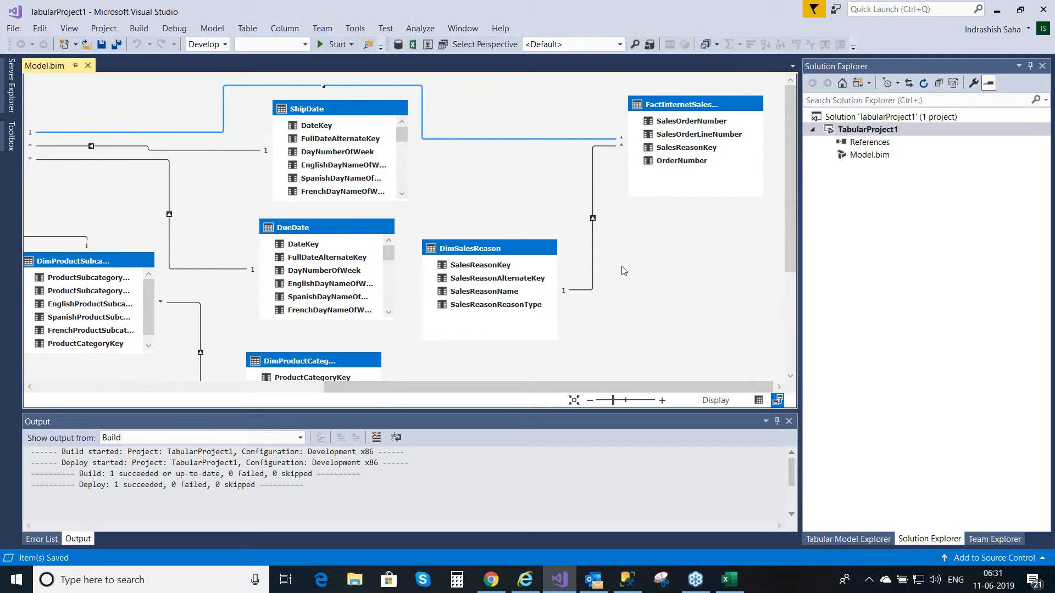
# Step: Return the model to the data grid display and deploy the TabularProject1 project
pyautogui.click(758, 403)
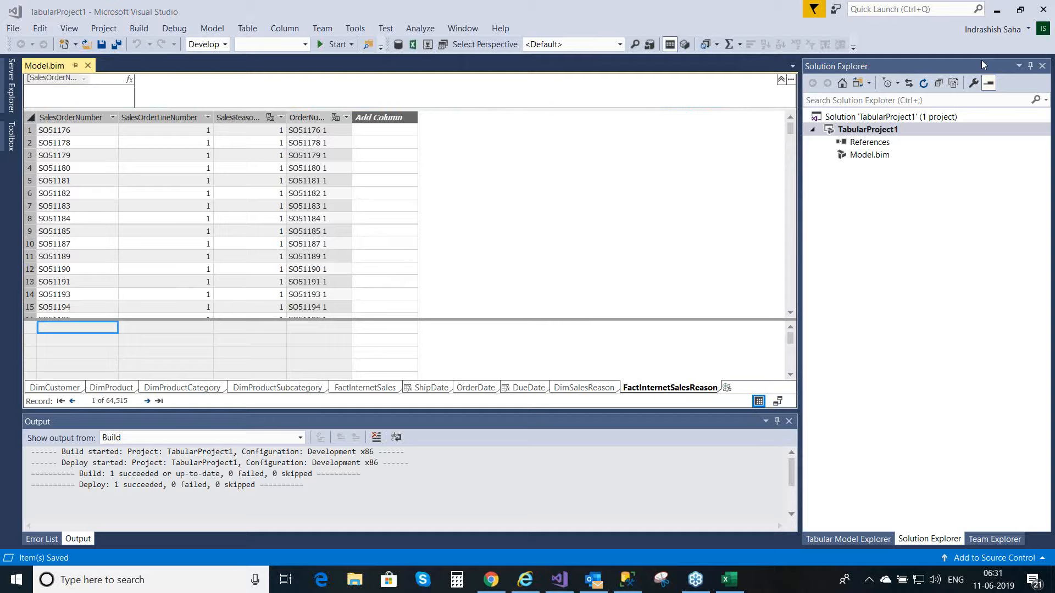
pyautogui.rightClick(907, 117)
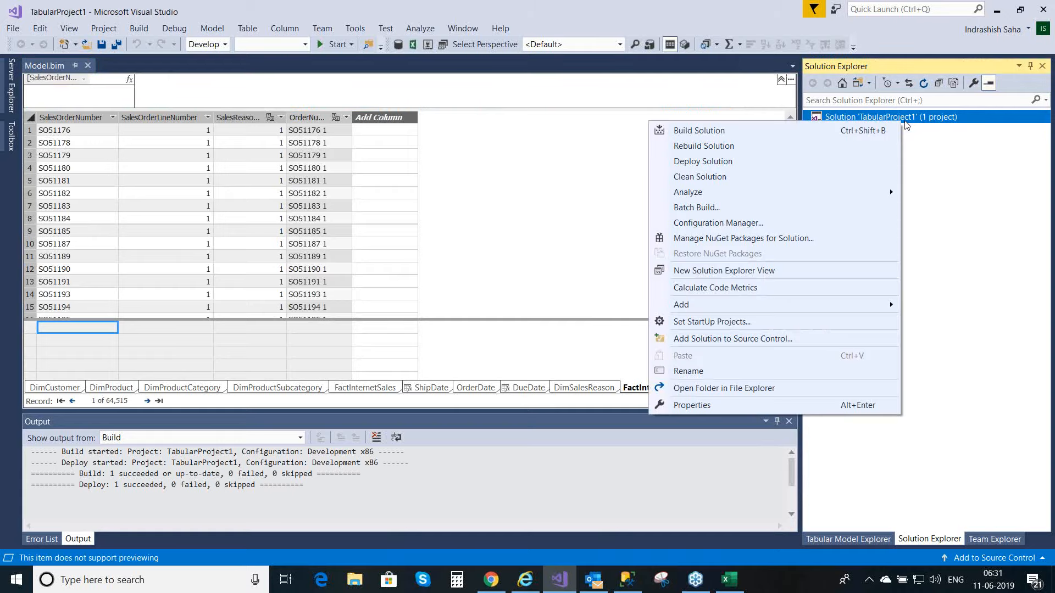
pyautogui.click(923, 149)
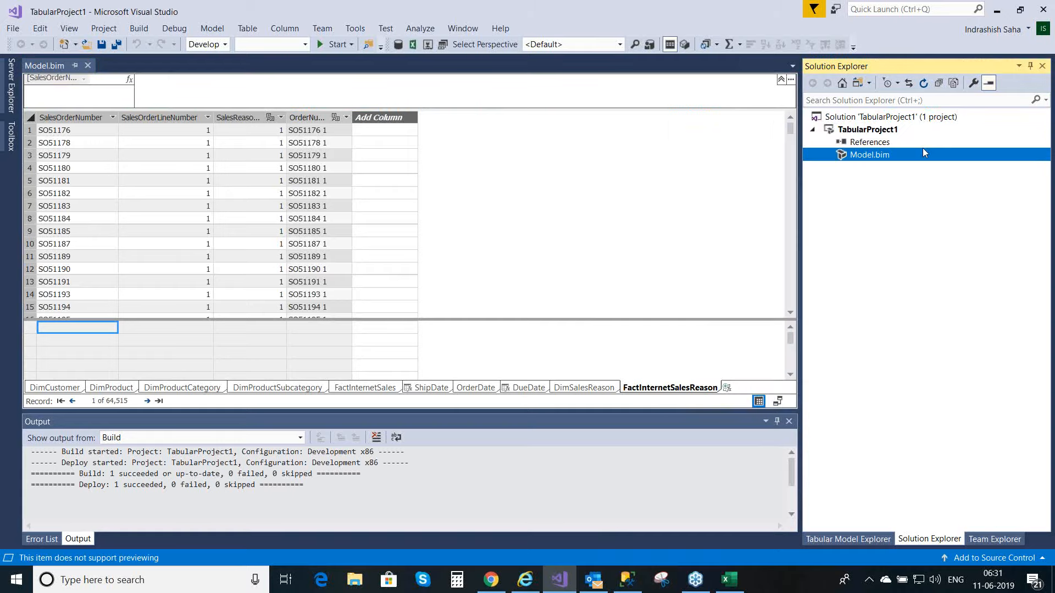
pyautogui.rightClick(895, 134)
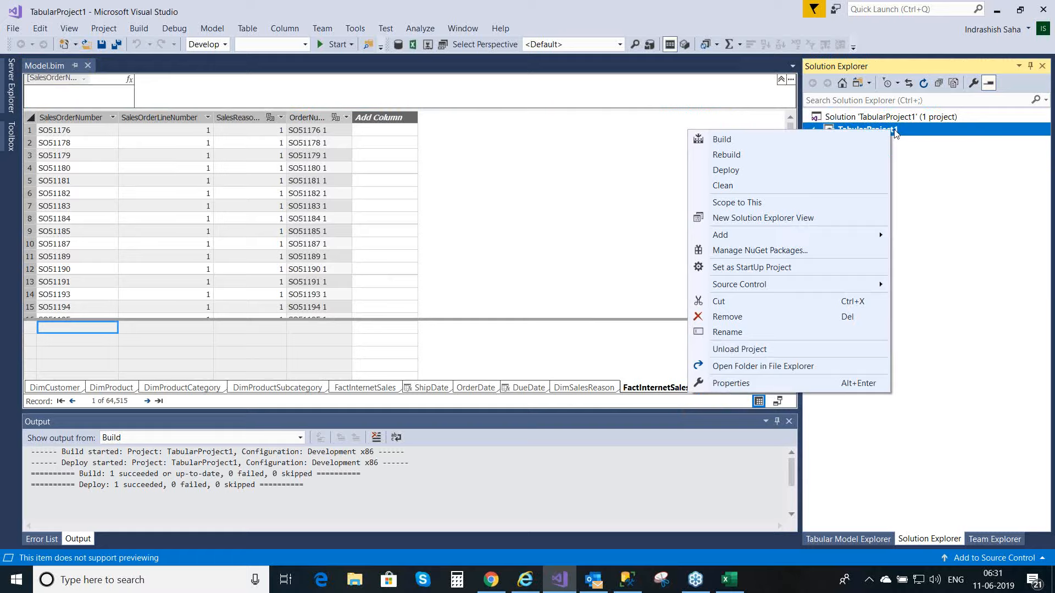
pyautogui.click(726, 171)
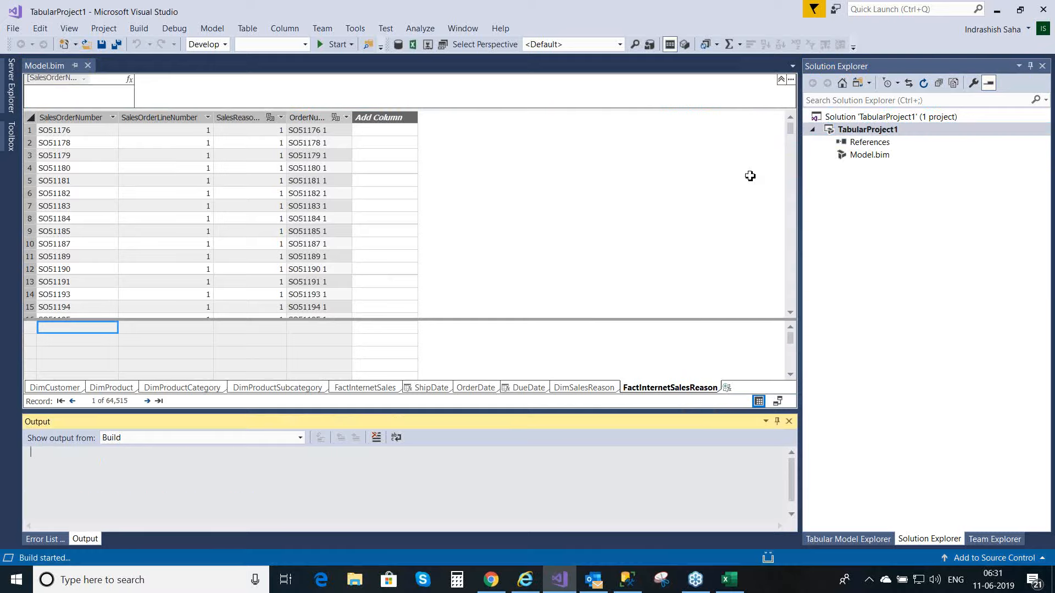
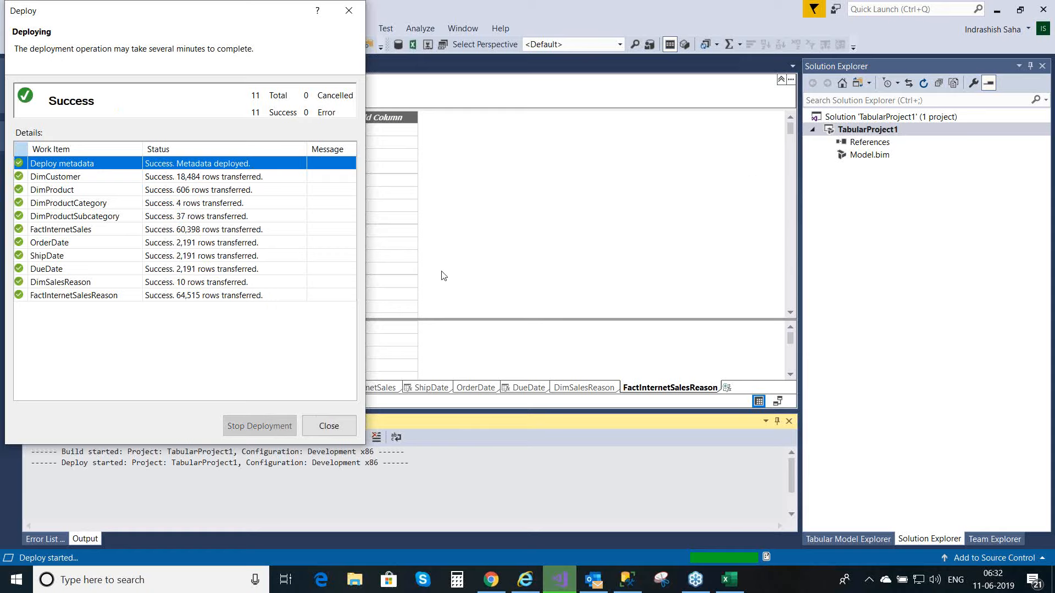
# Step: Close the finished deployment report, switch to the Book1 workbook in Excel, and remove Year from the PivotTable rows
pyautogui.click(334, 426)
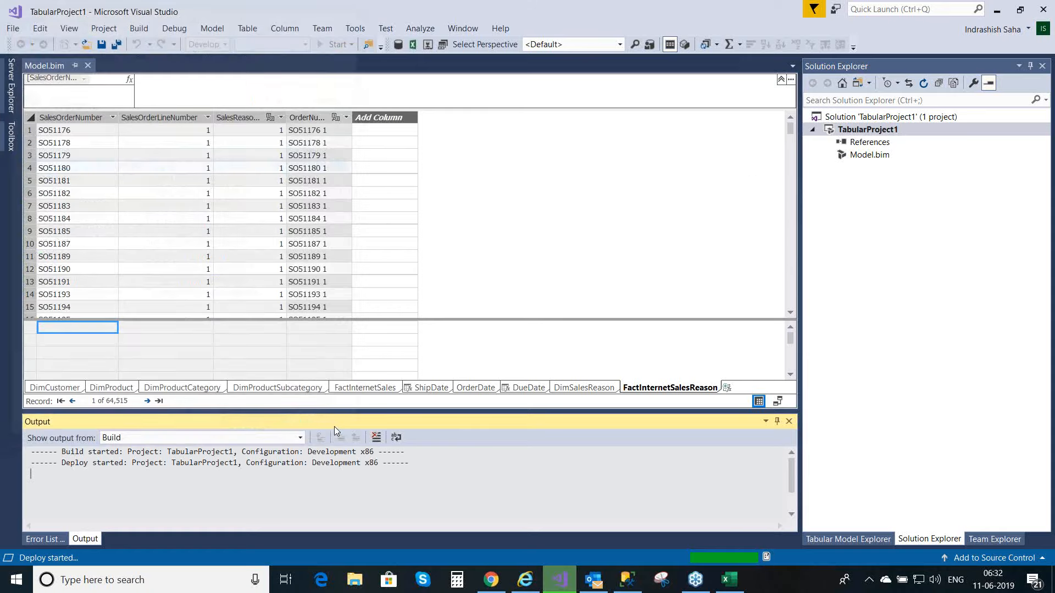
pyautogui.moveTo(730, 580)
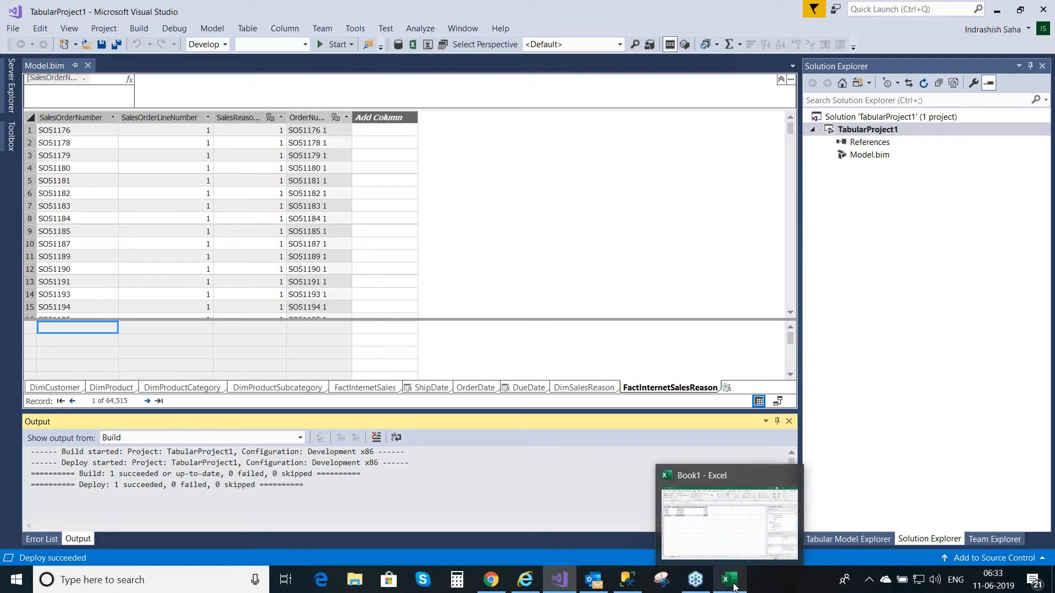
pyautogui.click(734, 586)
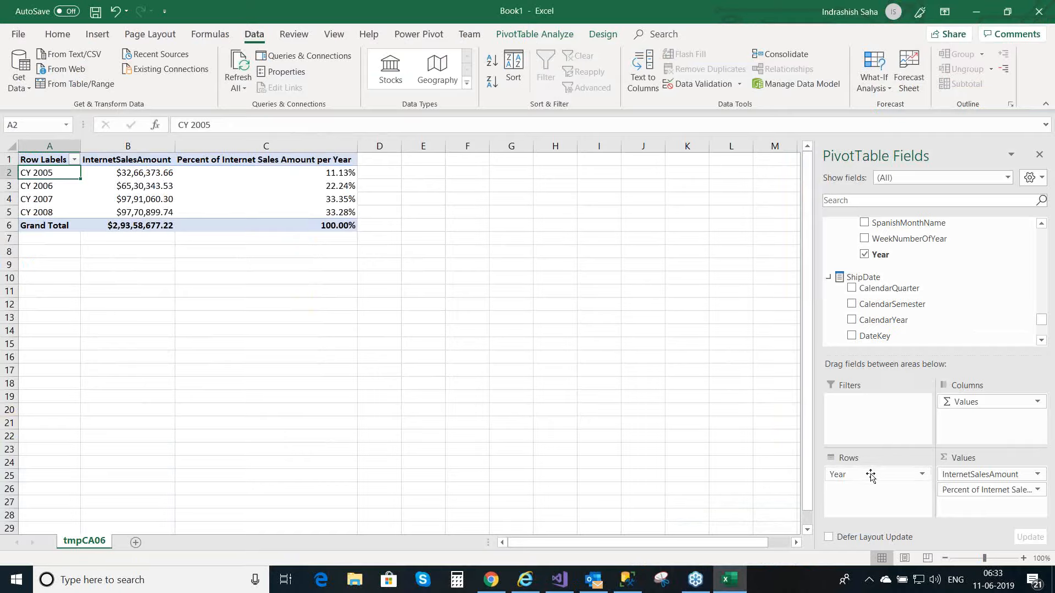
pyautogui.moveTo(870, 476); pyautogui.dragTo(728, 255)
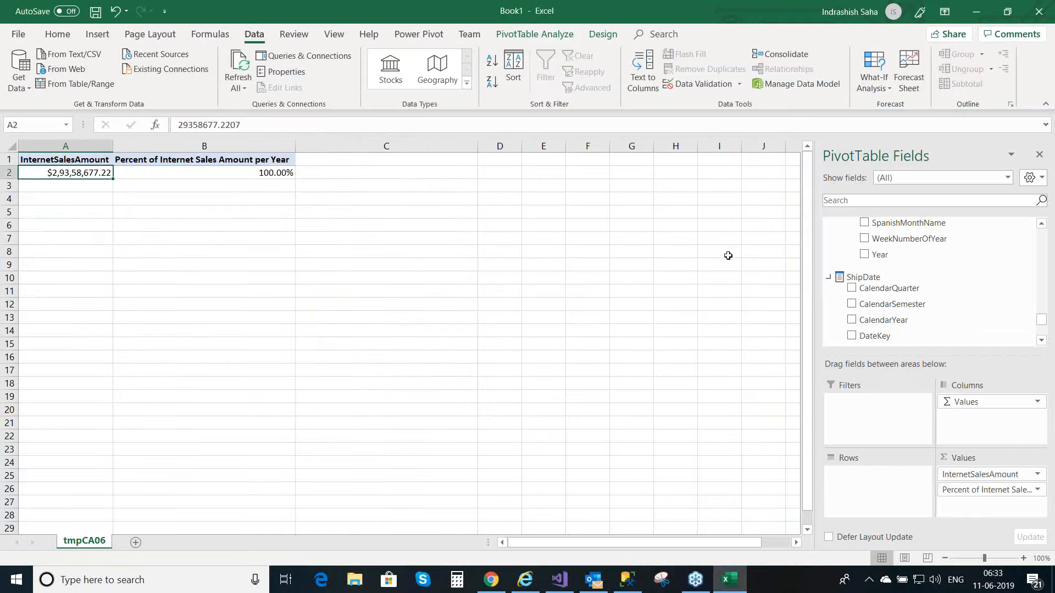
pyautogui.click(555, 248)
pyautogui.rightClick(555, 248)
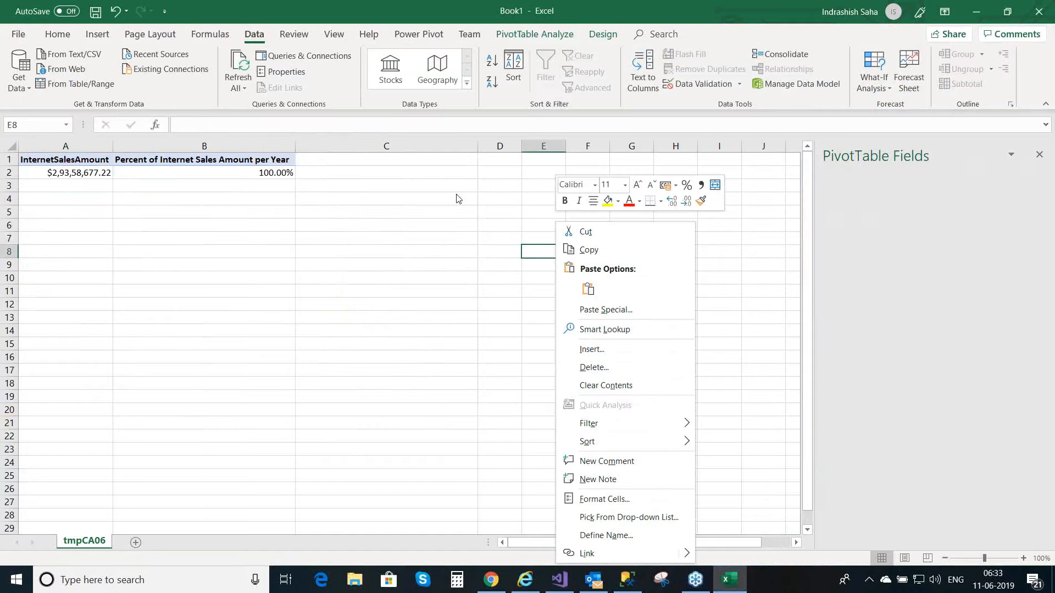
pyautogui.click(612, 388)
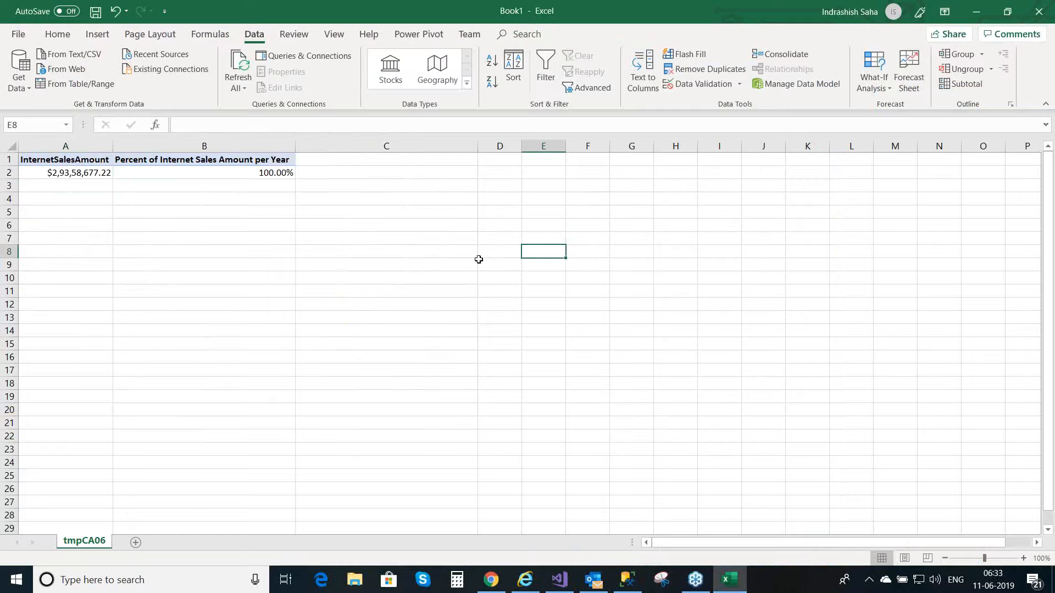
pyautogui.click(607, 253)
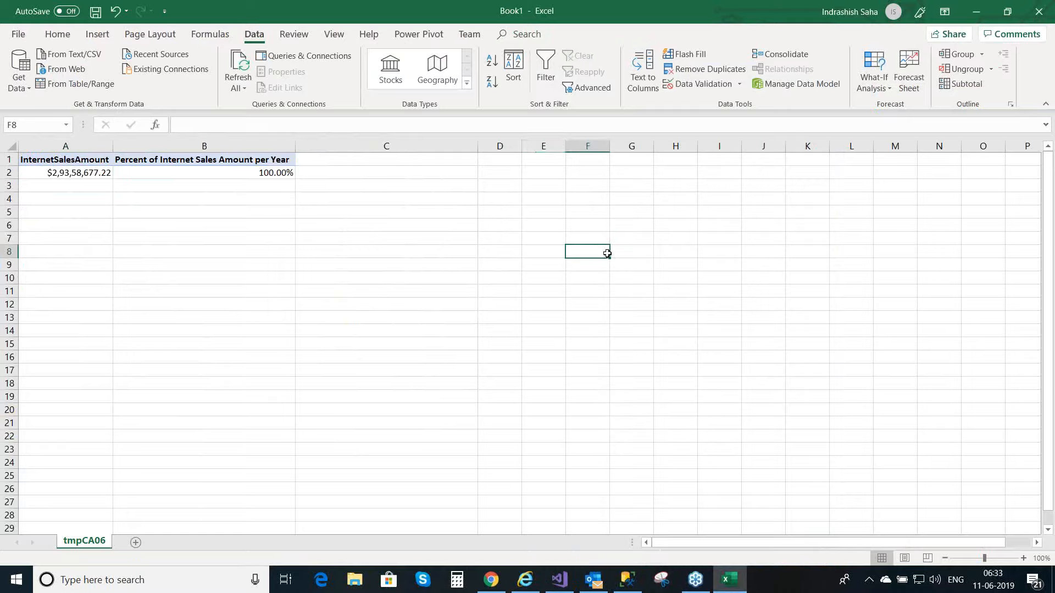
# Step: Remove InternetSalesAmount and Percent of Internet Sales Amount per Year from the PivotTable values
pyautogui.click(267, 176)
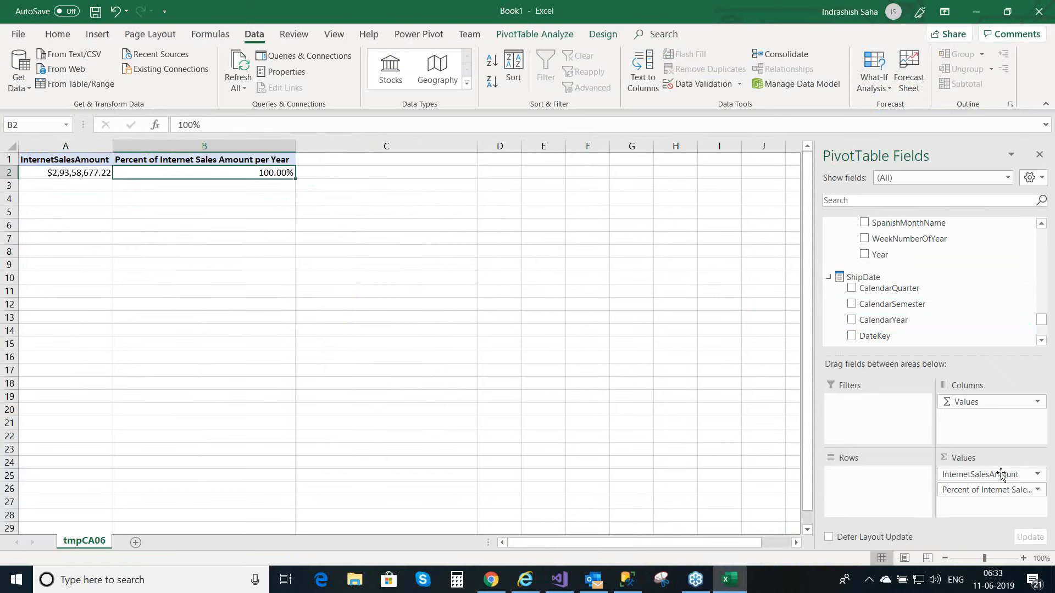
pyautogui.moveTo(1002, 477); pyautogui.dragTo(714, 299)
pyautogui.moveTo(1017, 472); pyautogui.dragTo(779, 311)
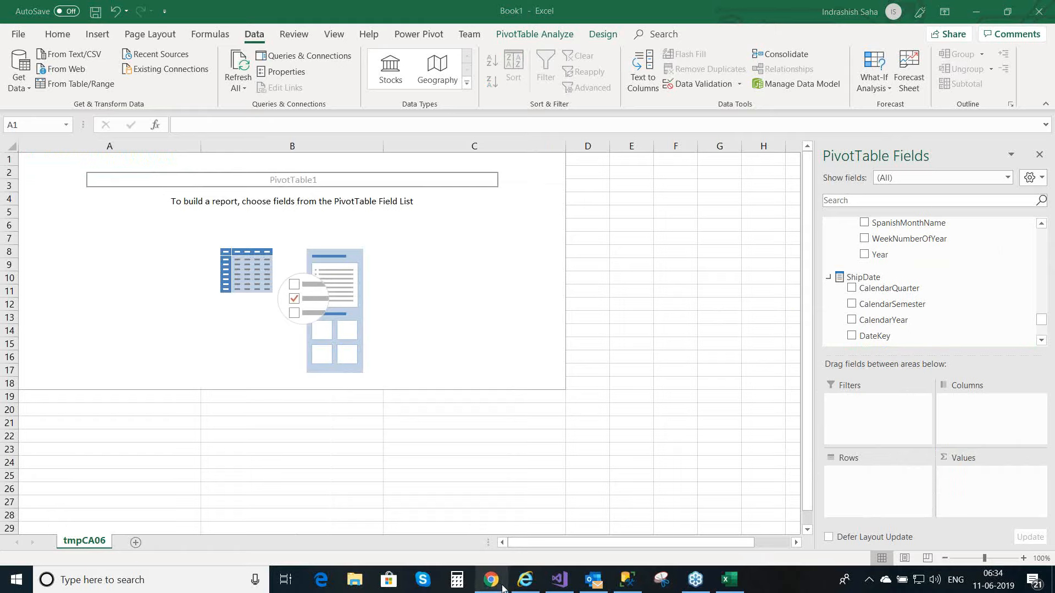
# Step: Switch to Visual Studio and add a Sum measure on the OrderQuantity column of FactInternetSales
pyautogui.click(552, 582)
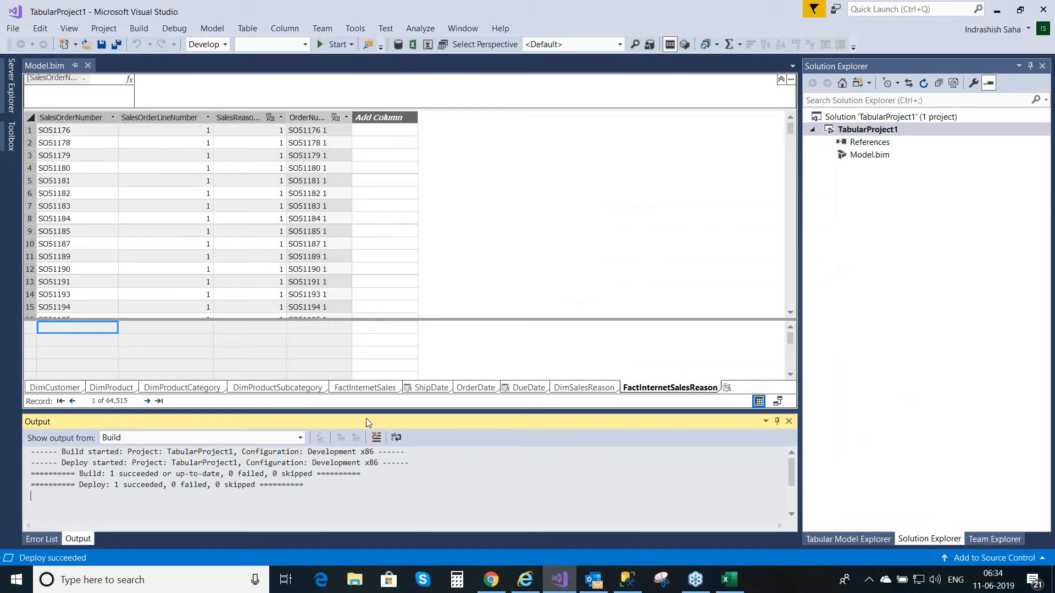
pyautogui.click(367, 388)
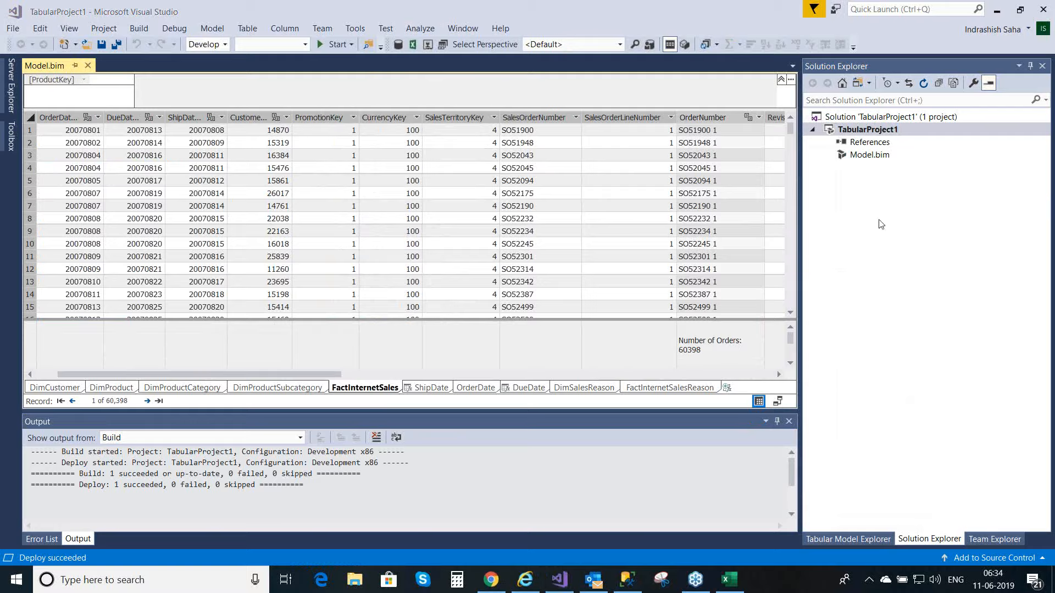
pyautogui.click(781, 376)
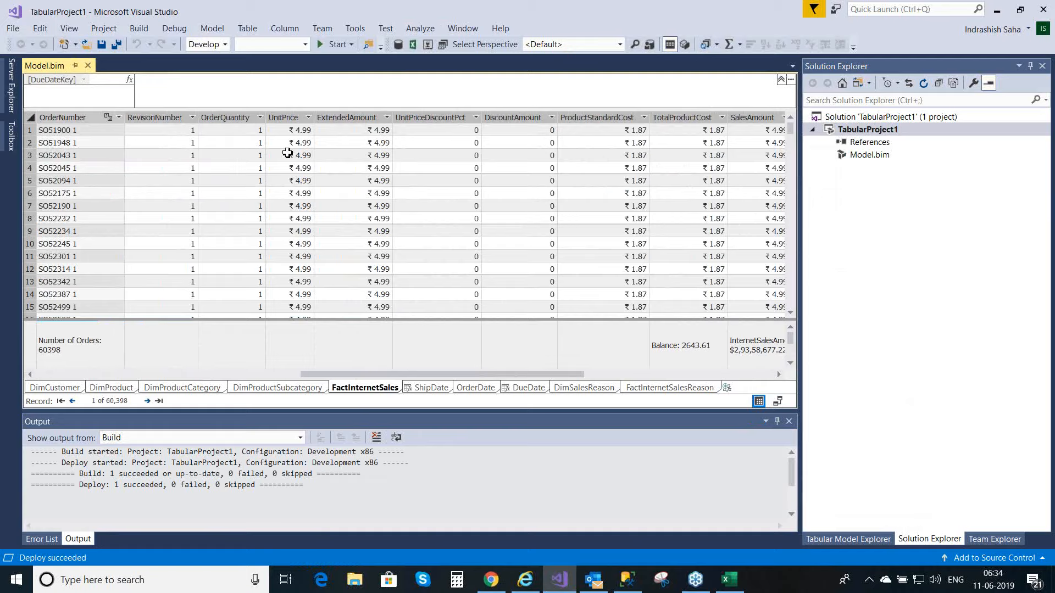
pyautogui.click(248, 117)
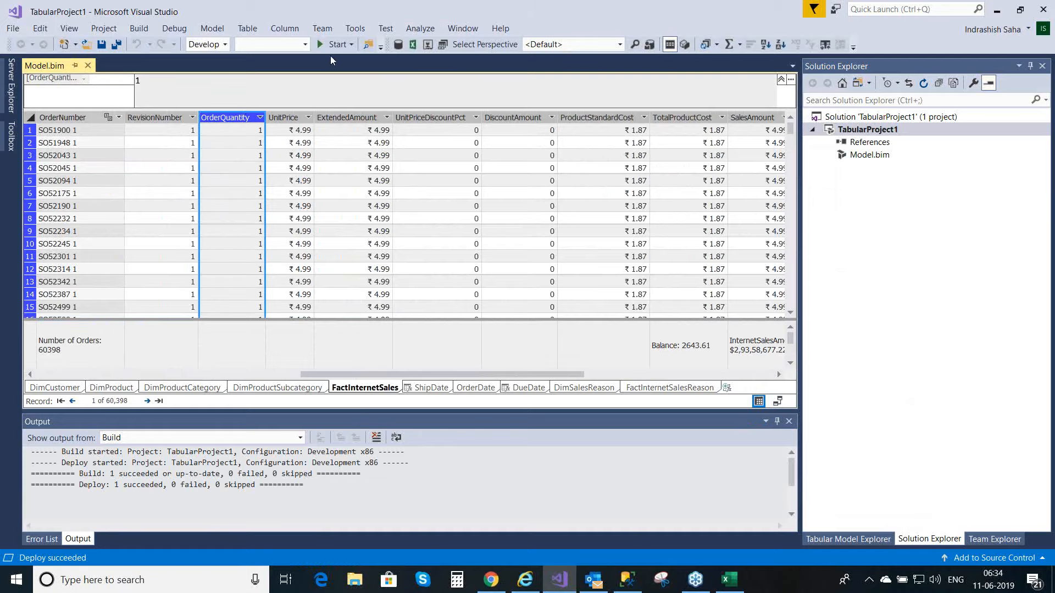
pyautogui.click(291, 34)
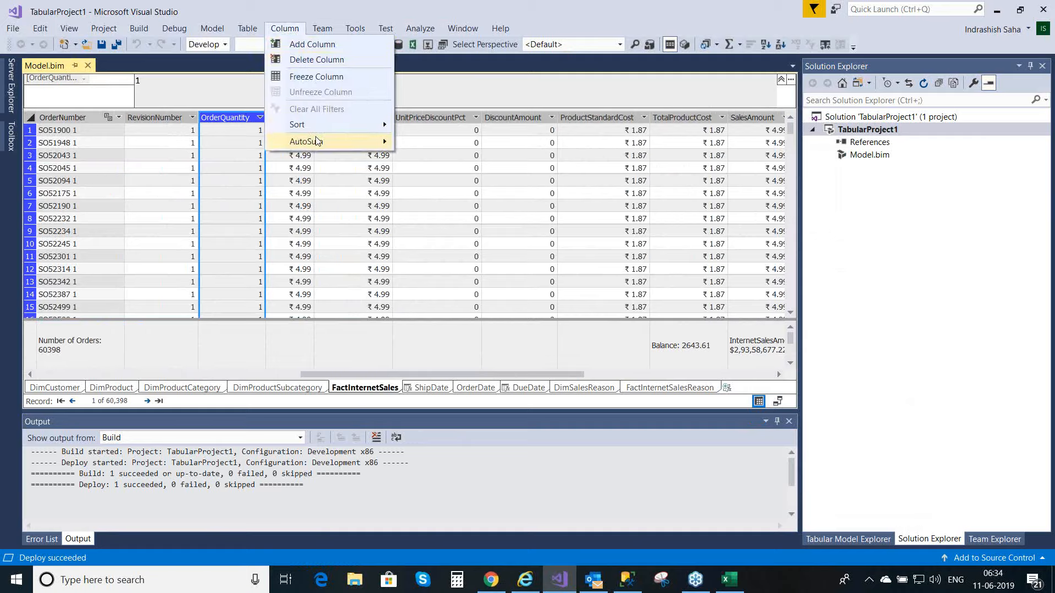
pyautogui.moveTo(318, 143)
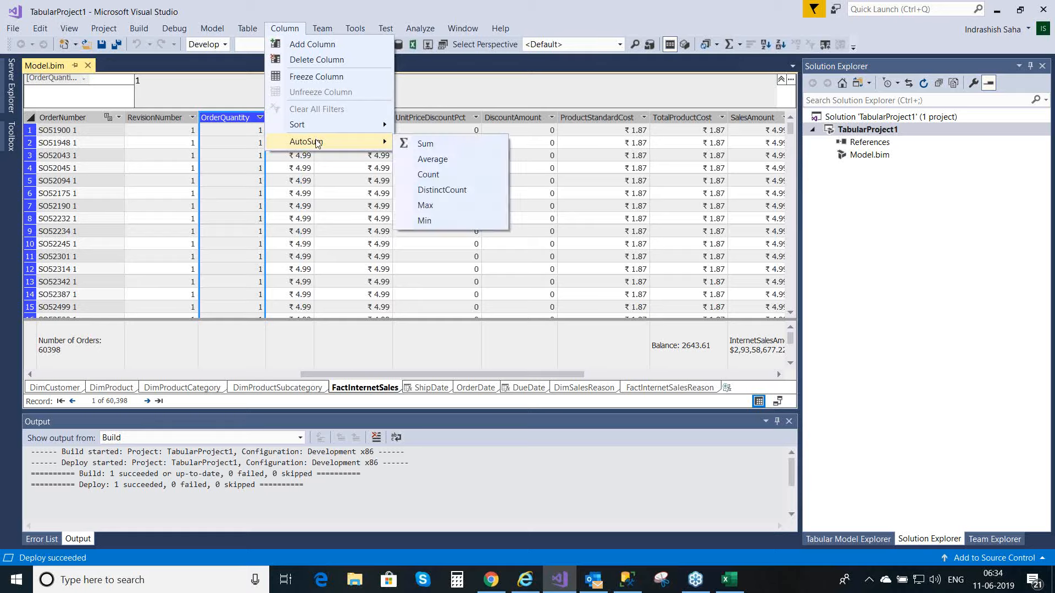
pyautogui.click(433, 147)
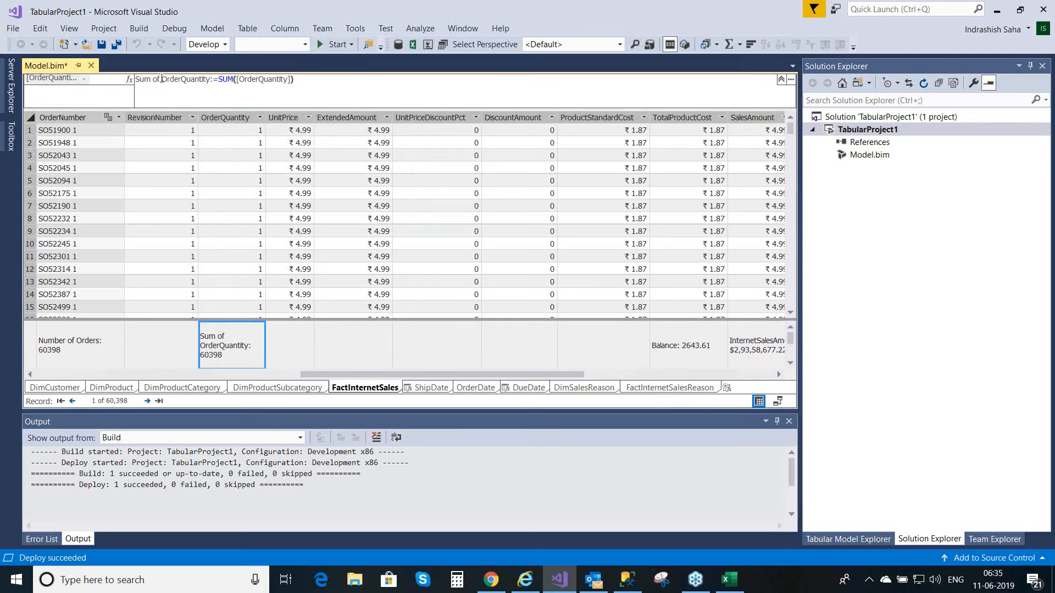
# Step: Rename the OrderQuantity sum measure so its formula reads TotalOrderQuantity:=SUM([OrderQuantity])
pyautogui.click(162, 81)
pyautogui.press('BackSpace')
pyautogui.press('BackSpace')
pyautogui.press('BackSpace')
pyautogui.press('BackSpace')
pyautogui.press('BackSpace')
pyautogui.press('BackSpace')
pyautogui.press('BackSpace')
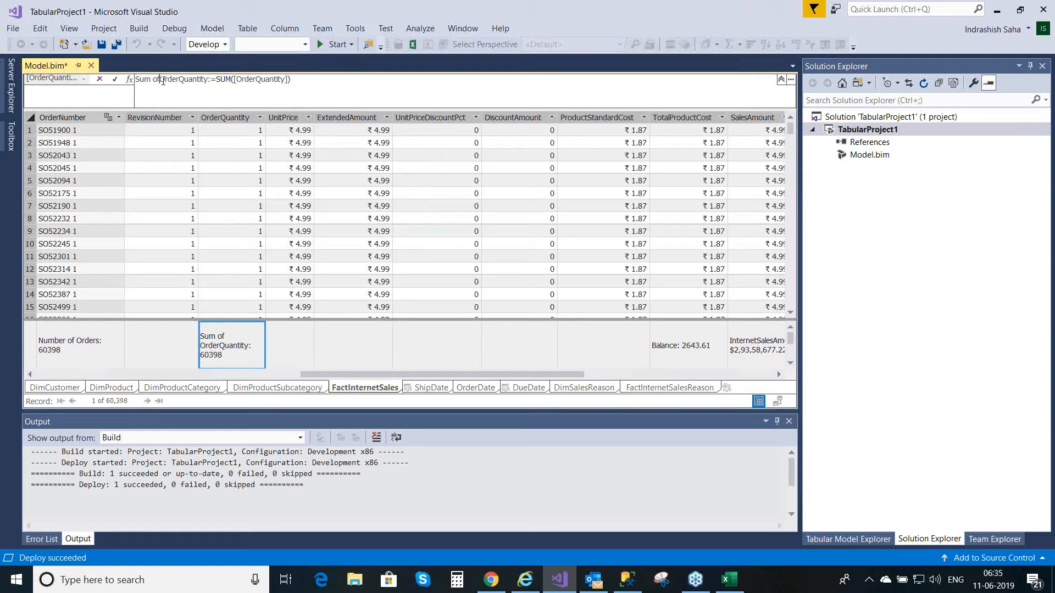
pyautogui.write('Tot')
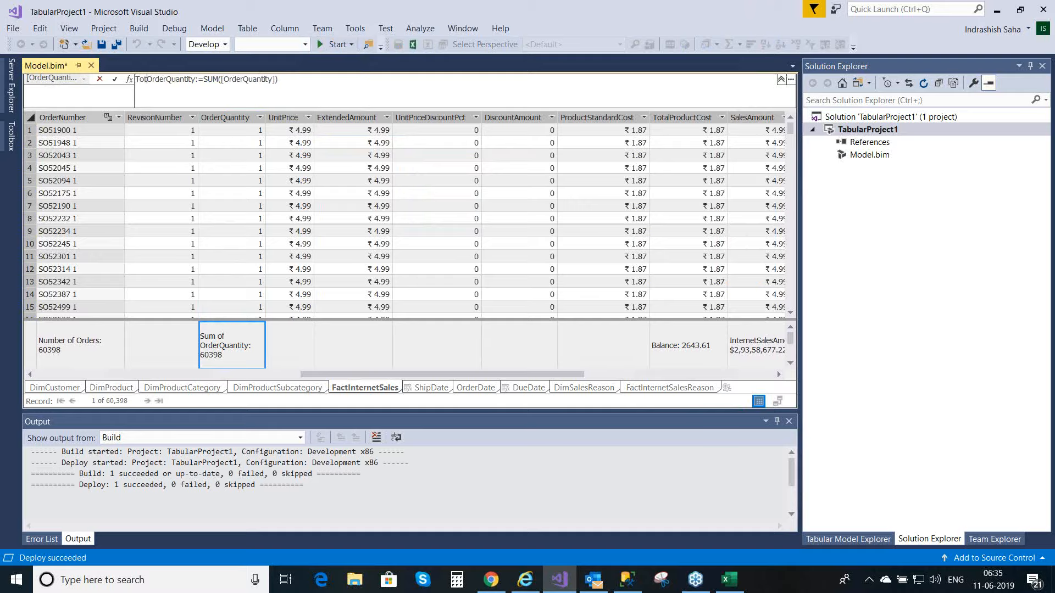
pyautogui.write('al')
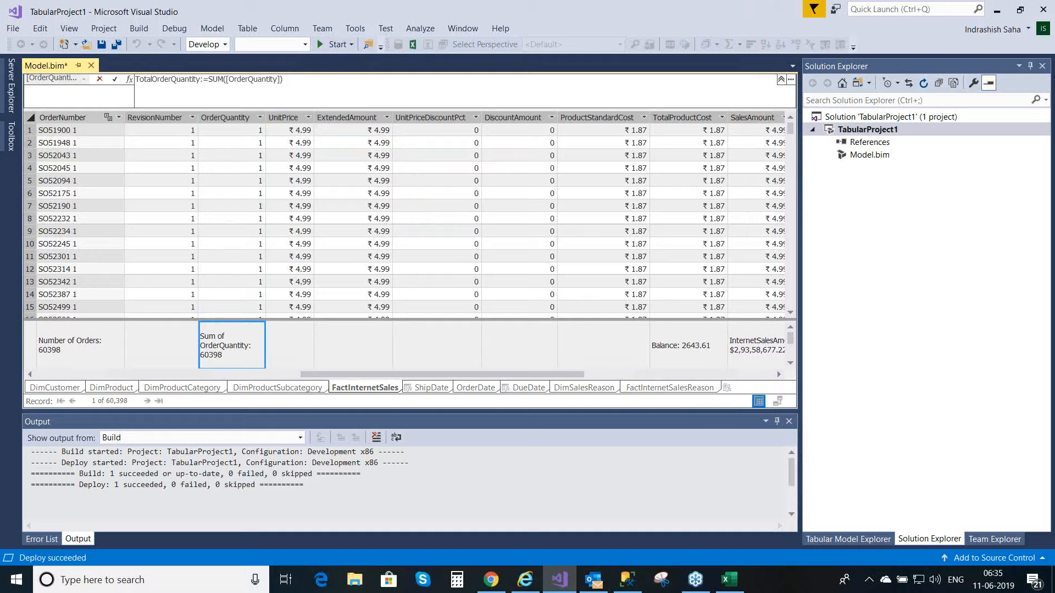
pyautogui.click(312, 77)
pyautogui.click(116, 80)
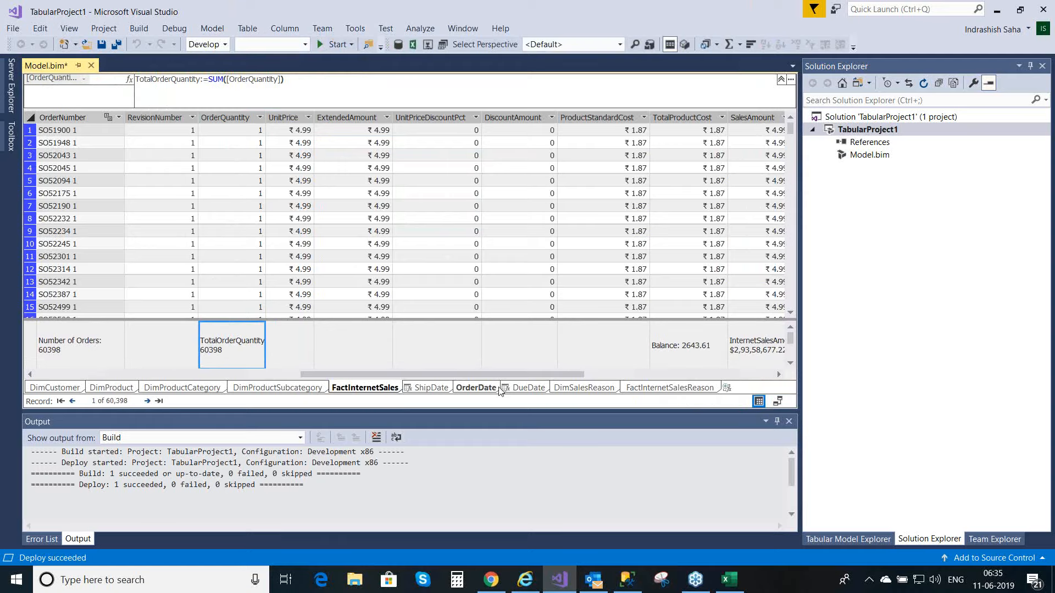
# Step: Deploy the TabularProject1 project and close the deployment report
pyautogui.rightClick(880, 134)
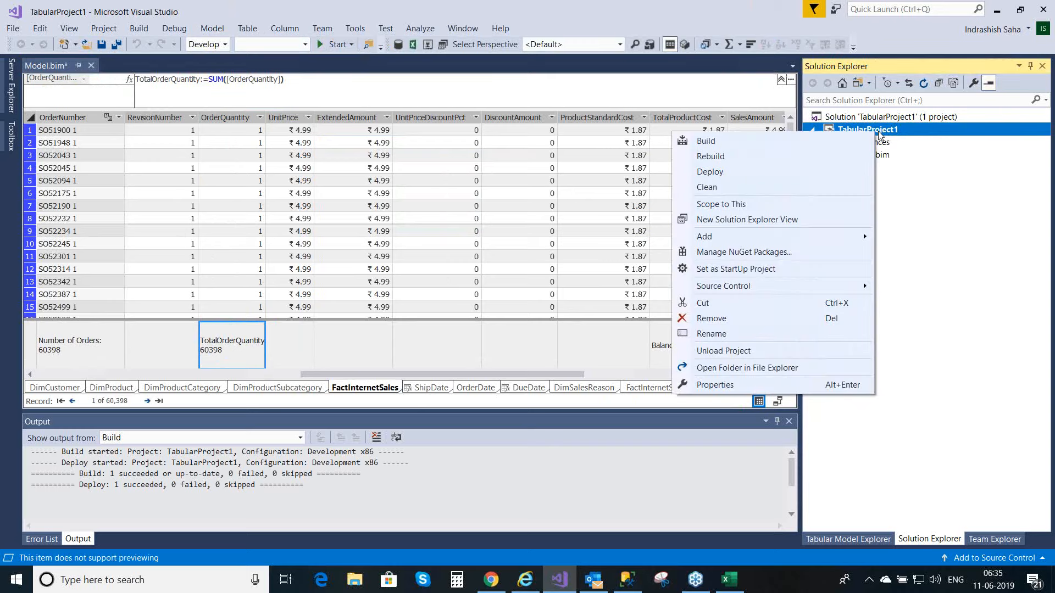
pyautogui.click(731, 172)
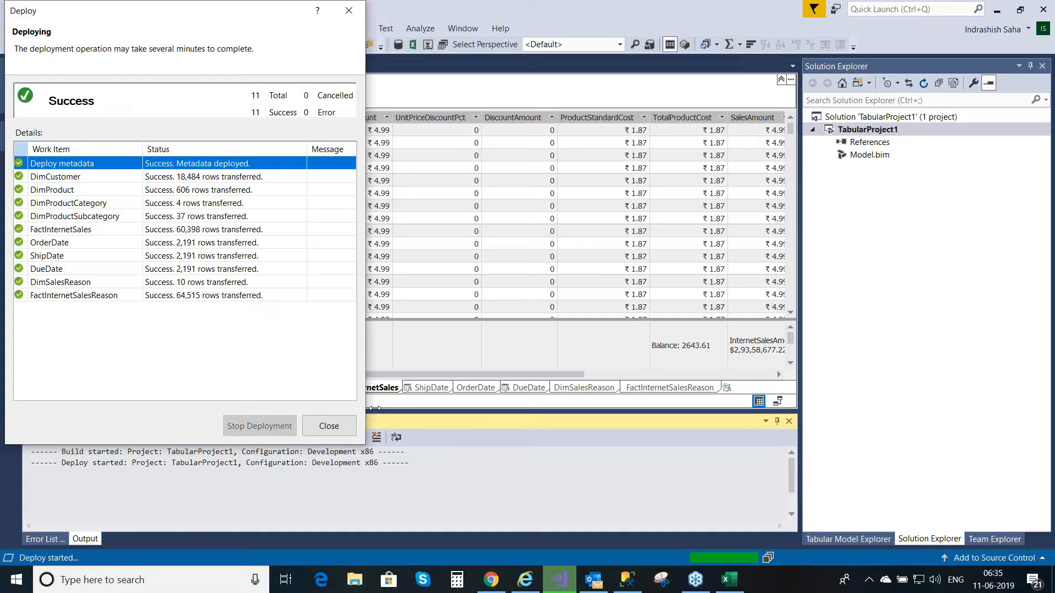
pyautogui.click(328, 427)
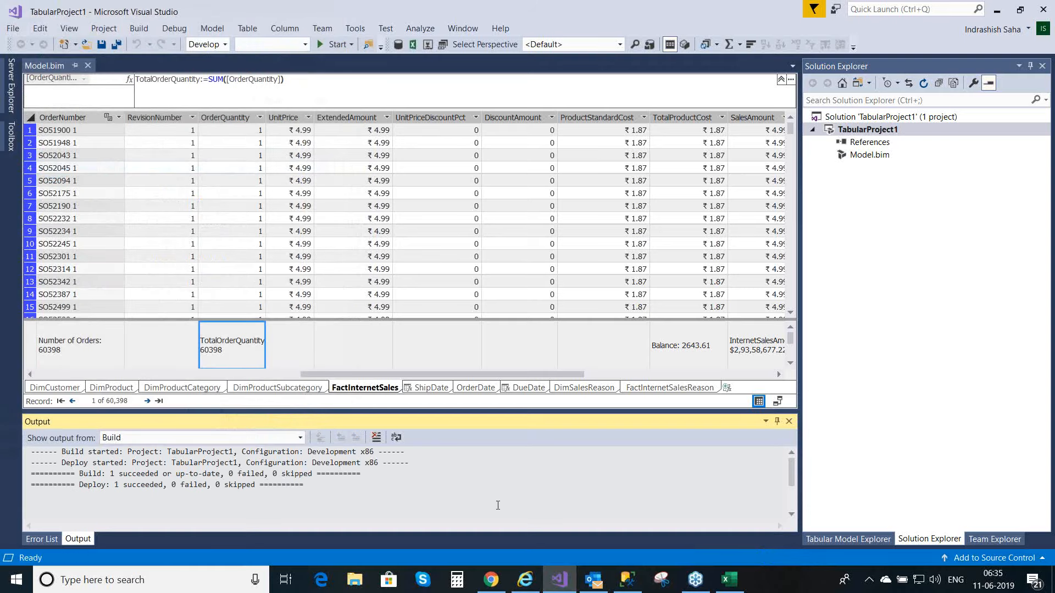
# Step: Switch to the Book1 workbook in Excel and refresh all of its data connections
pyautogui.click(729, 586)
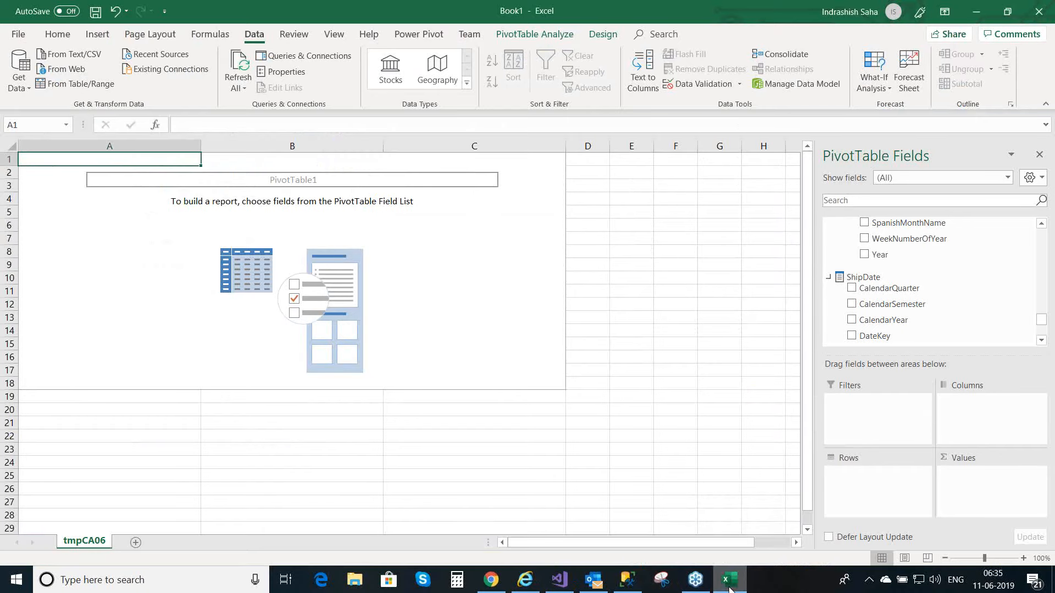
pyautogui.click(243, 87)
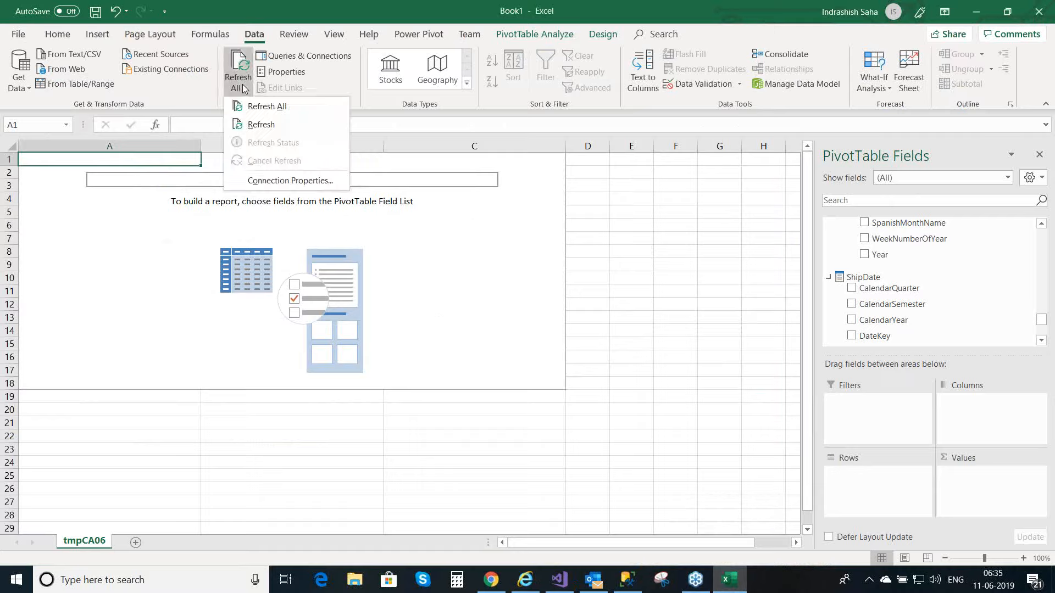
pyautogui.click(264, 106)
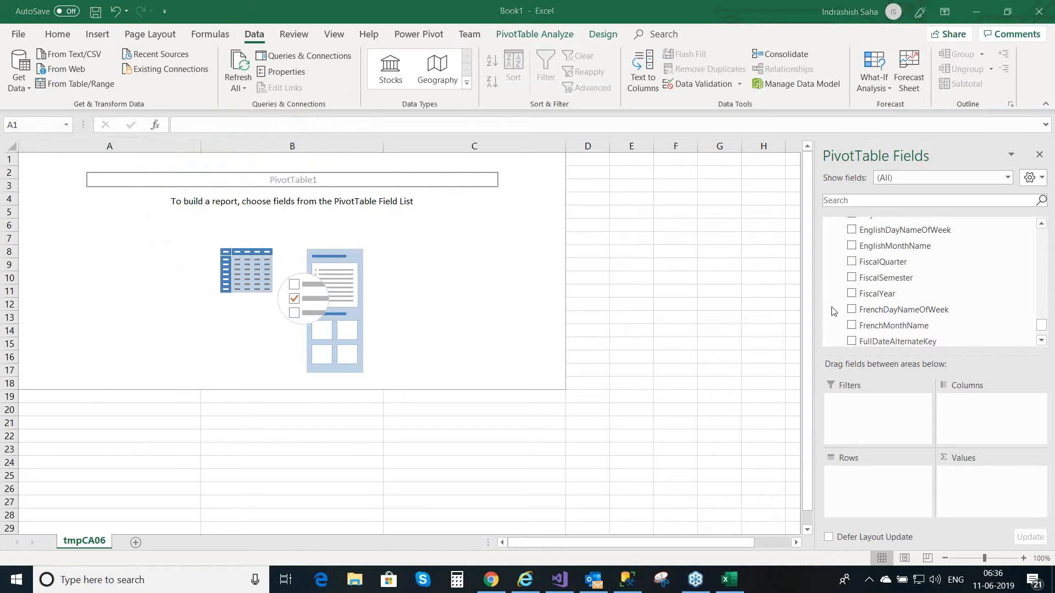
# Step: Add the TotalOrderQuantity measure from FactInternetSales to the PivotTable values
pyautogui.click(1042, 325)
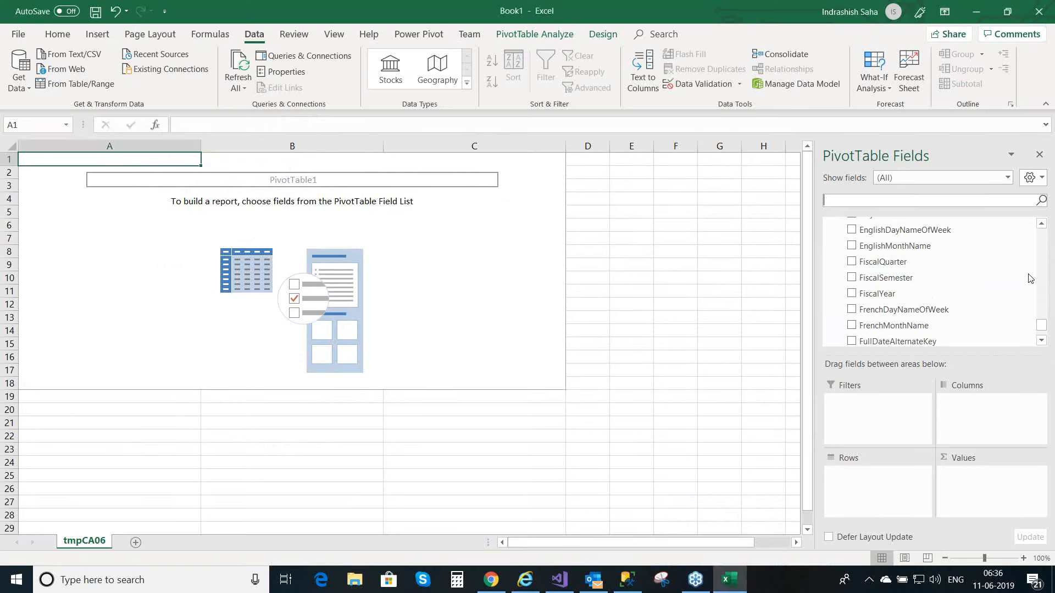
pyautogui.moveTo(1043, 326); pyautogui.dragTo(1042, 234)
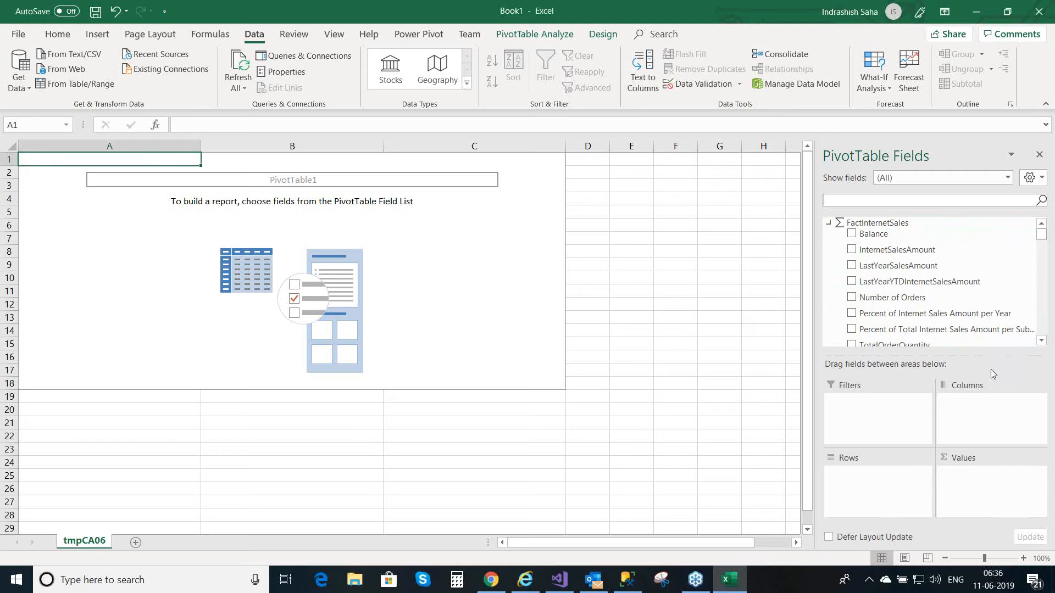
pyautogui.click(1042, 342)
pyautogui.click(1041, 342)
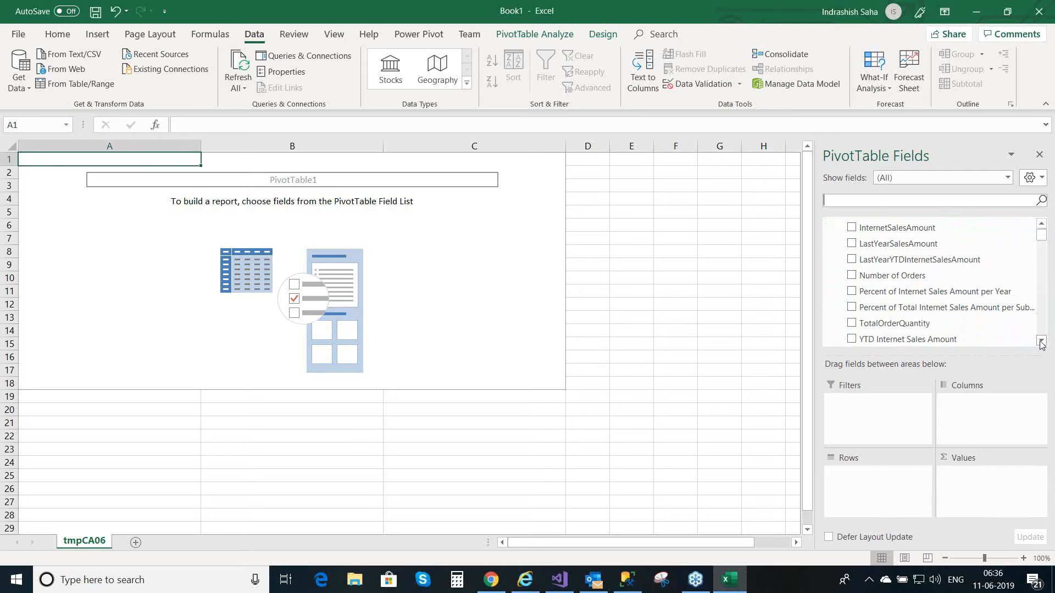
pyautogui.click(853, 323)
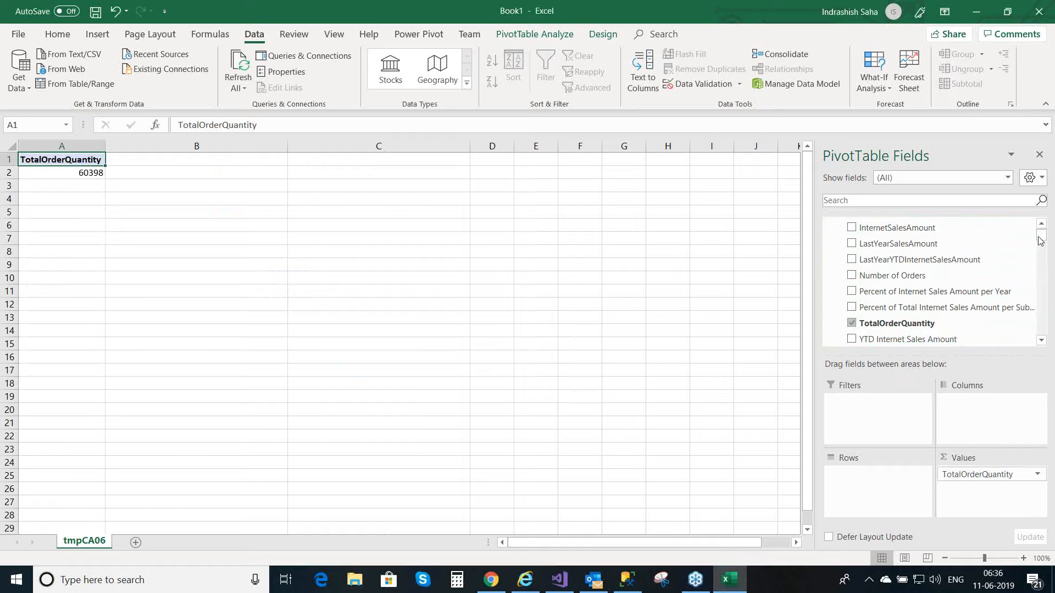
# Step: Break TotalOrderQuantity down by SalesReasonName from DimSalesReason in the PivotTable rows and check the quantities of individual reasons
pyautogui.moveTo(1045, 242); pyautogui.dragTo(1054, 291)
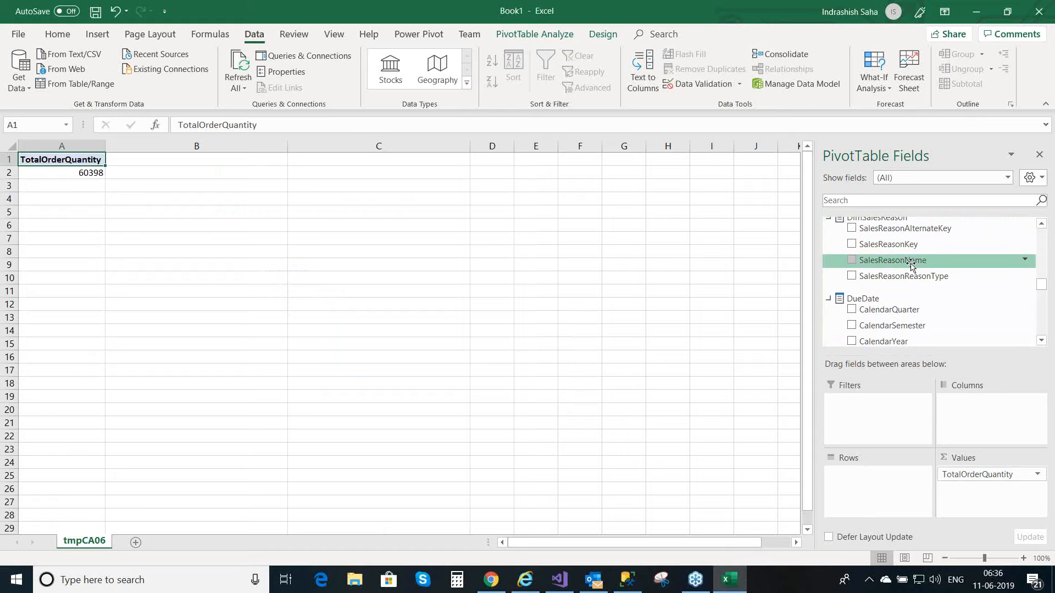
pyautogui.click(852, 262)
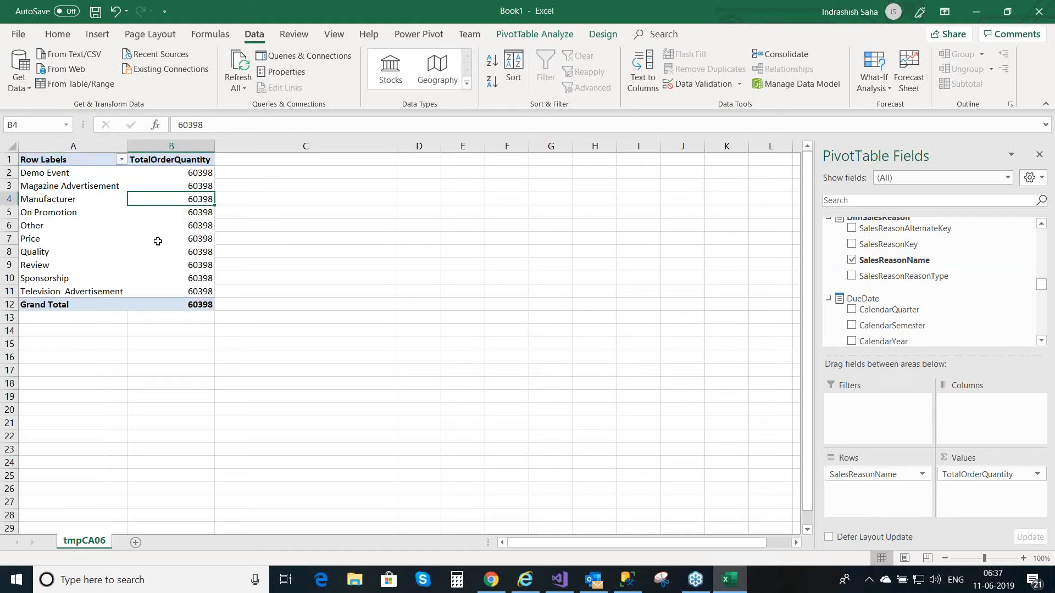
pyautogui.click(189, 242)
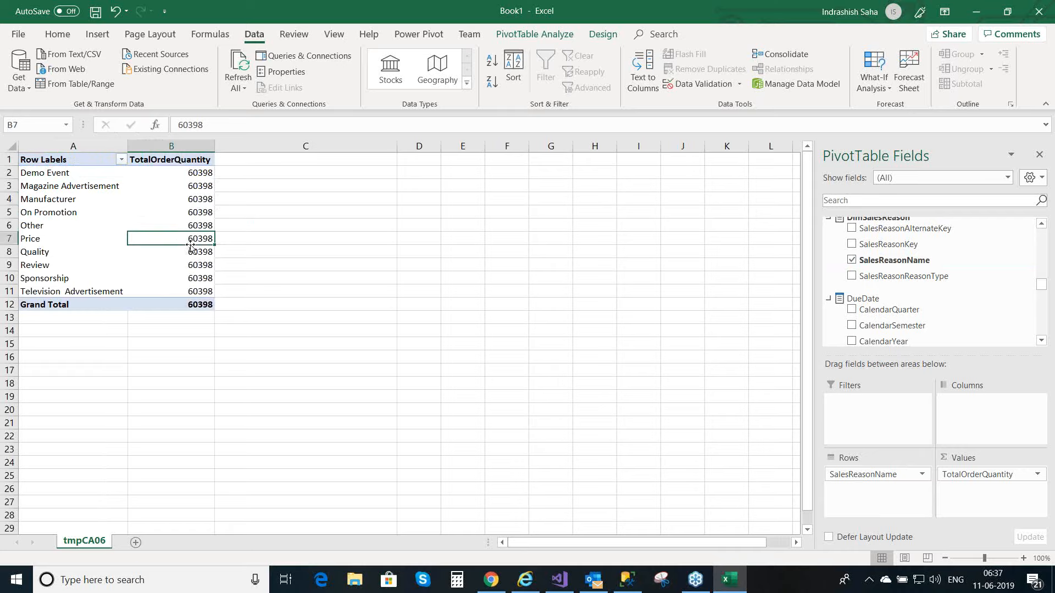
pyautogui.click(118, 291)
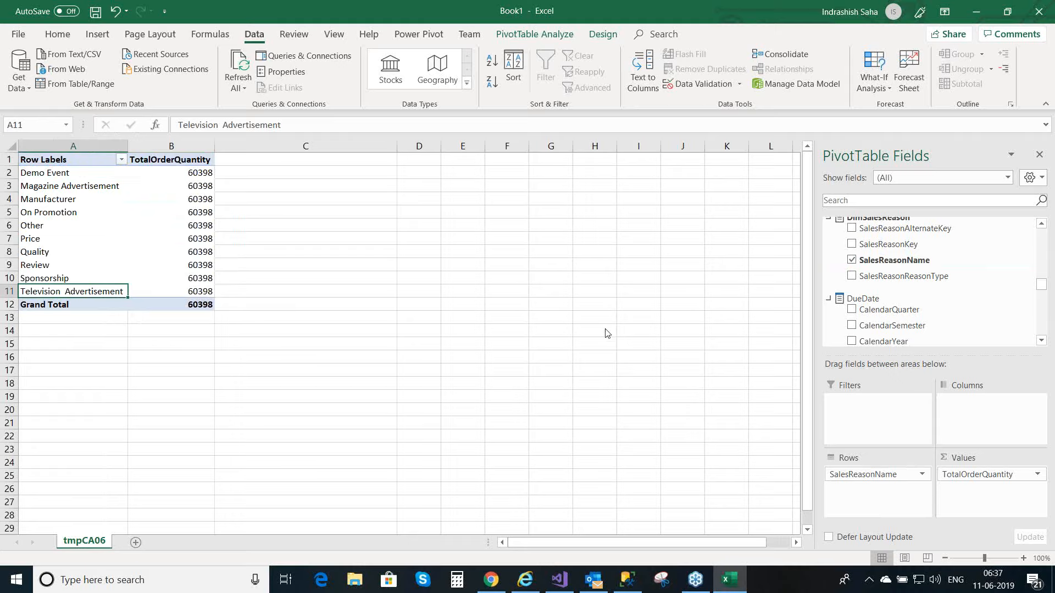
pyautogui.hotkey('alt', 'Tab')
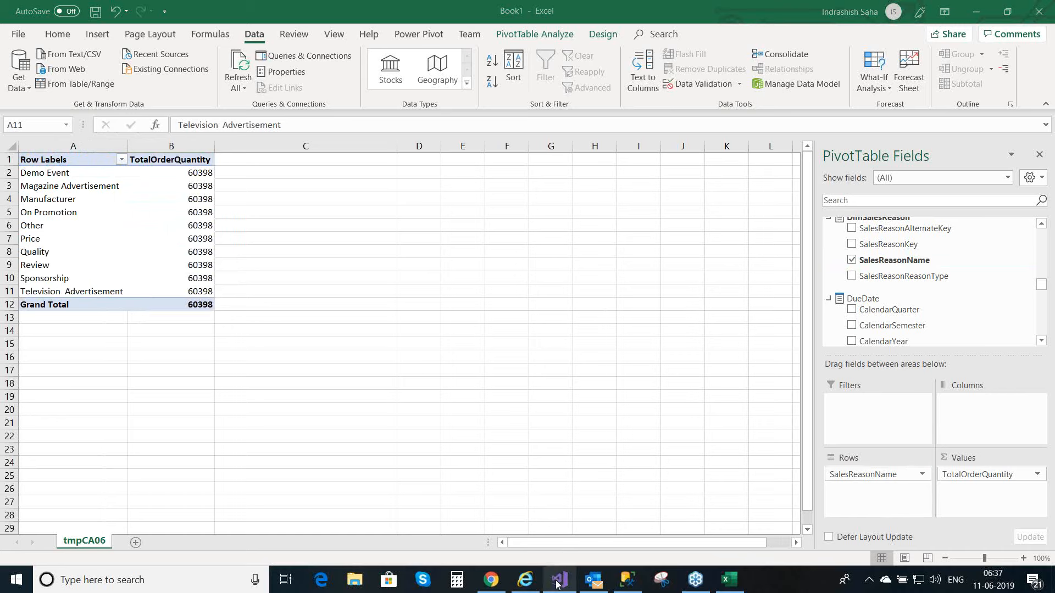
# Step: Switch to TabularProject1 in Visual Studio and show the model as a diagram with the FactInternetSales, DimSalesReason and FactInternetSalesReason relationships in view
pyautogui.click(535, 517)
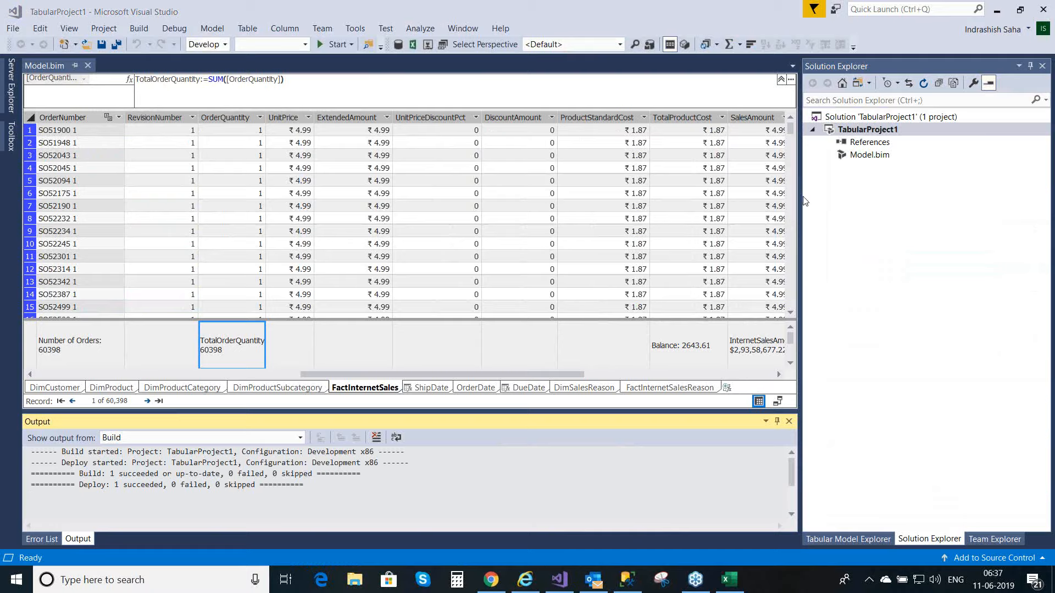
pyautogui.click(778, 405)
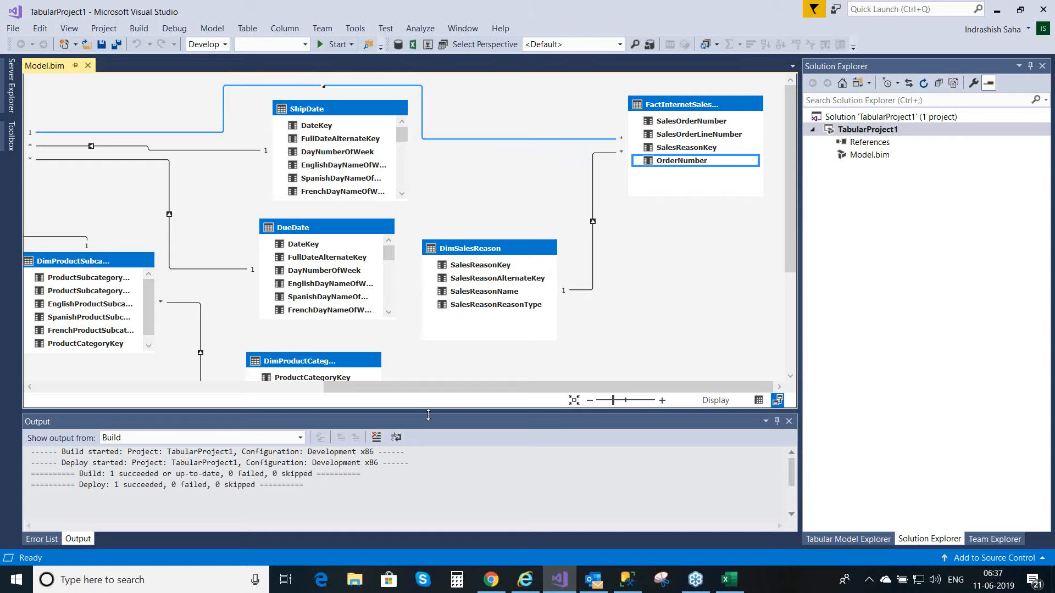
pyautogui.moveTo(430, 396); pyautogui.dragTo(249, 395)
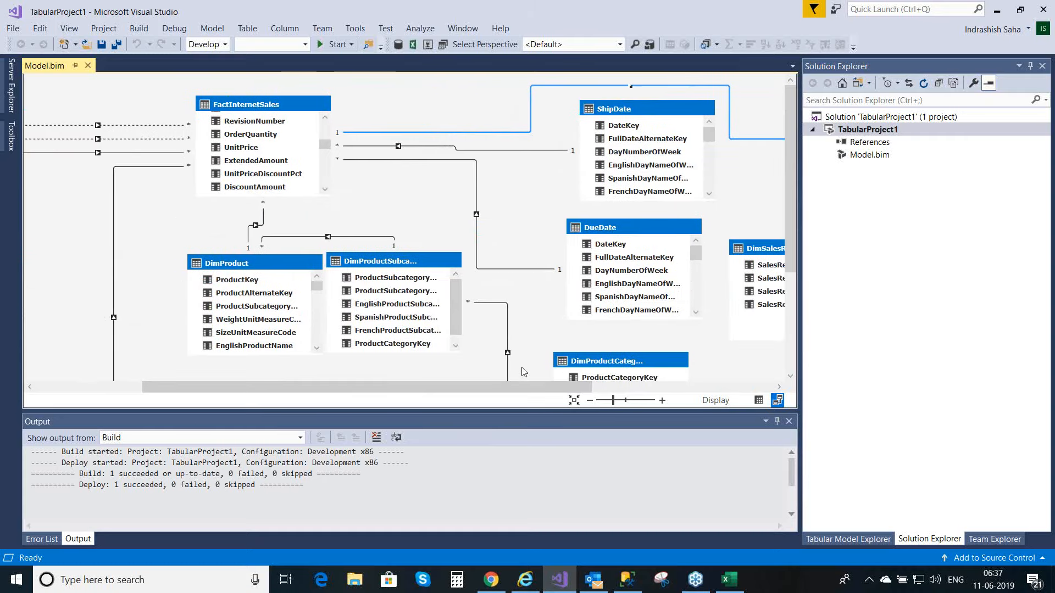
pyautogui.moveTo(517, 389); pyautogui.dragTo(627, 386)
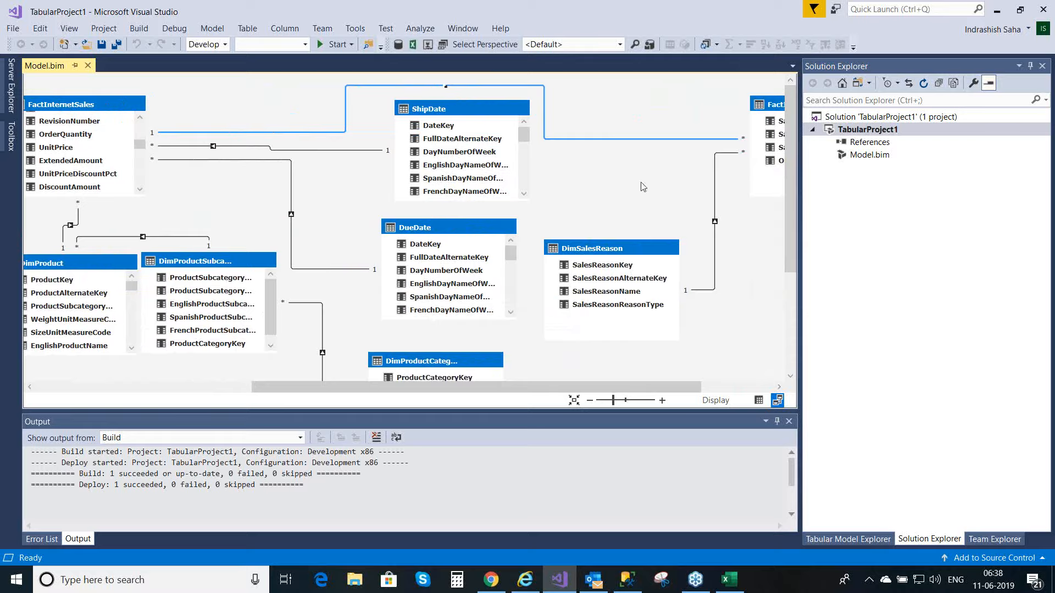
pyautogui.click(760, 401)
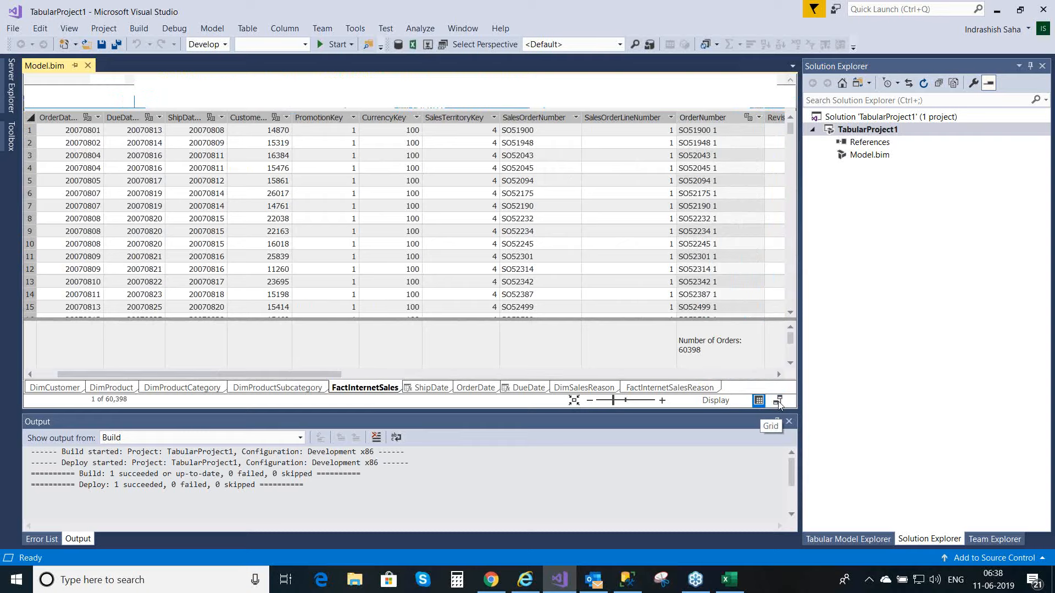
pyautogui.click(778, 401)
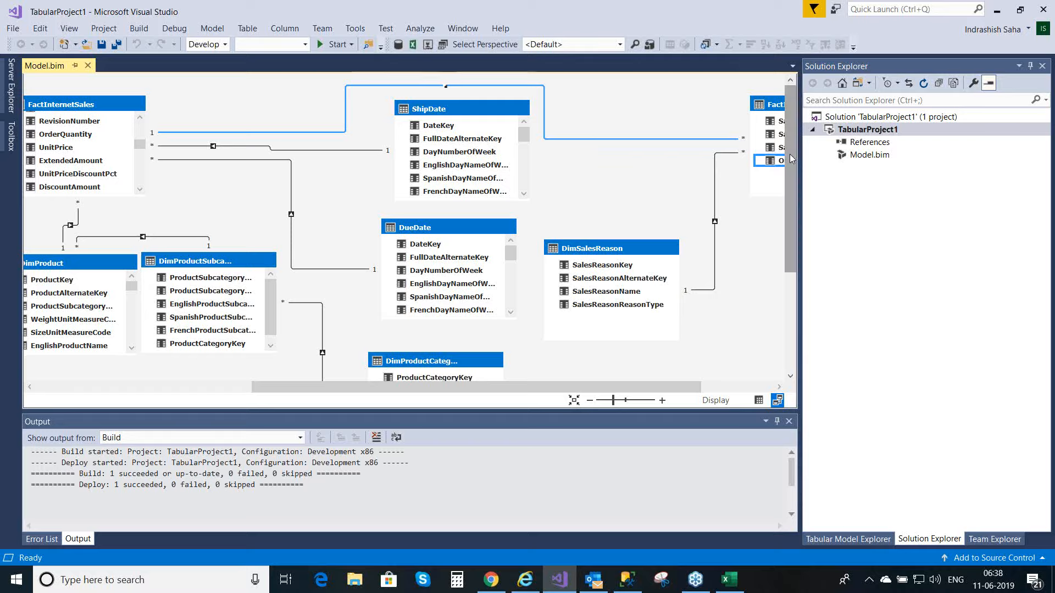
# Step: Set the filter direction of the OrderNumber relationship between FactInternetSalesReason and FactInternetSales to both tables, and save the model
pyautogui.doubleClick(651, 140)
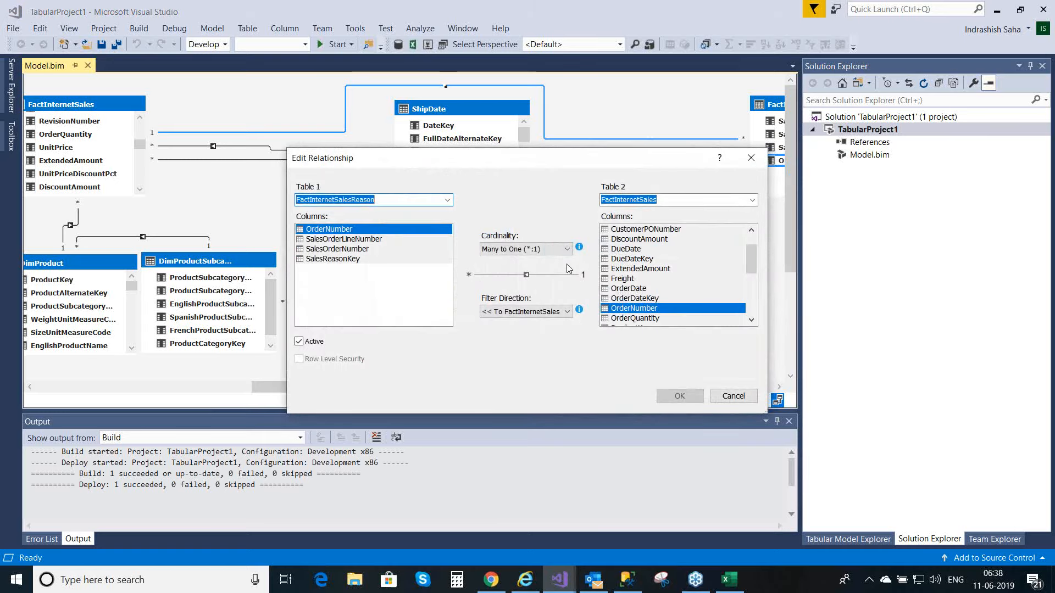
pyautogui.click(567, 313)
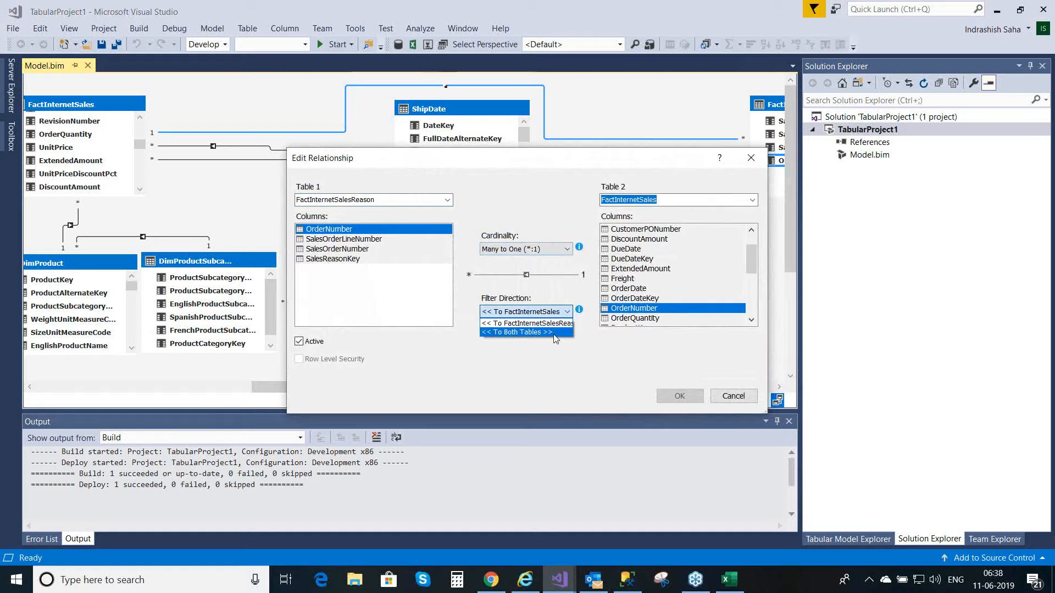
pyautogui.click(554, 332)
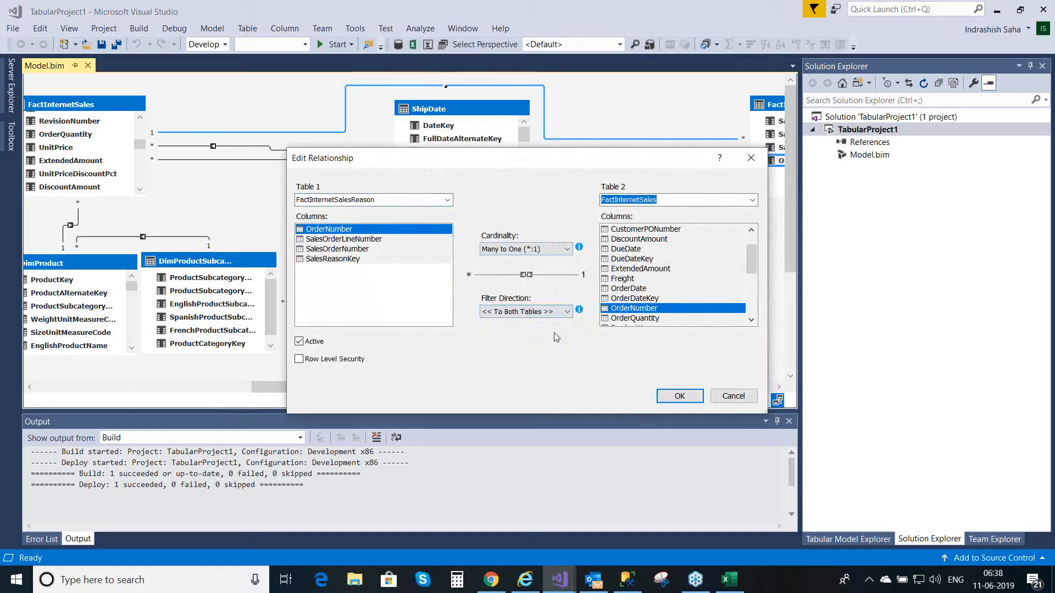
pyautogui.click(668, 396)
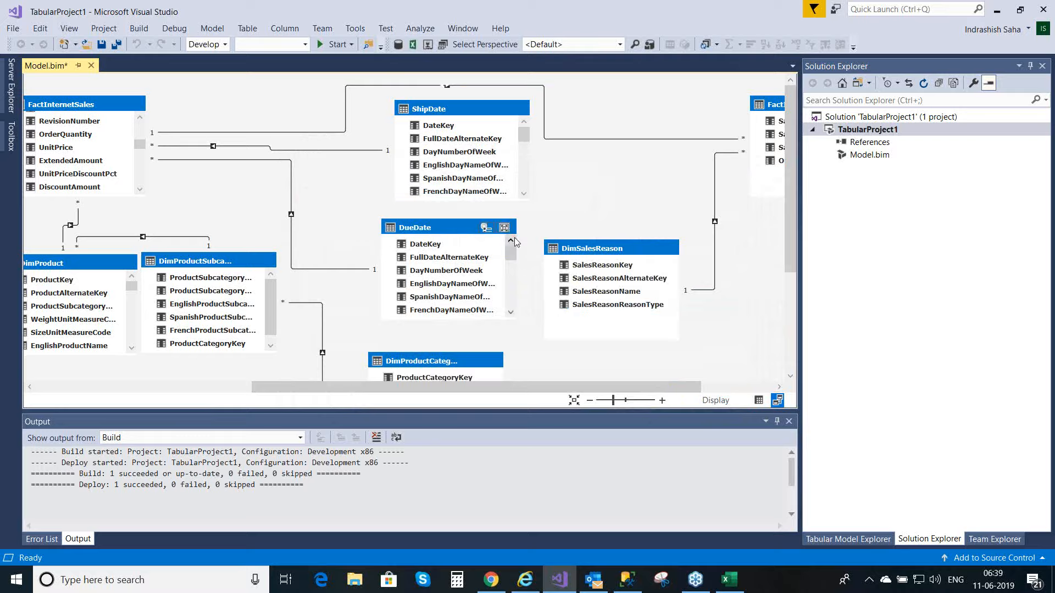
pyautogui.hotkey('ctrl', 's')
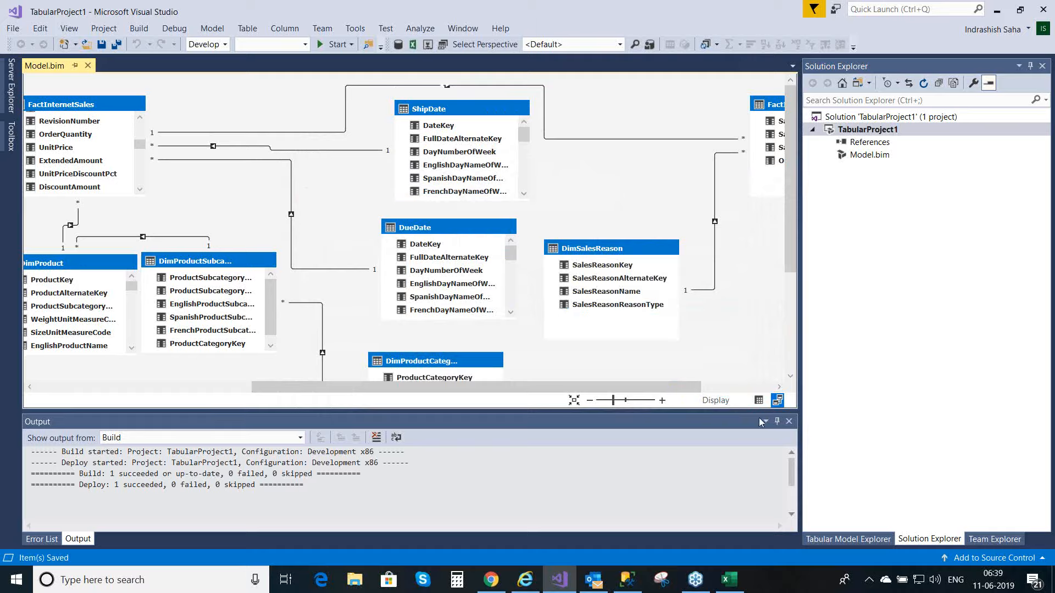
# Step: Return the model to the grid view, deploy the TabularProject1 project again and close the deployment report
pyautogui.click(759, 402)
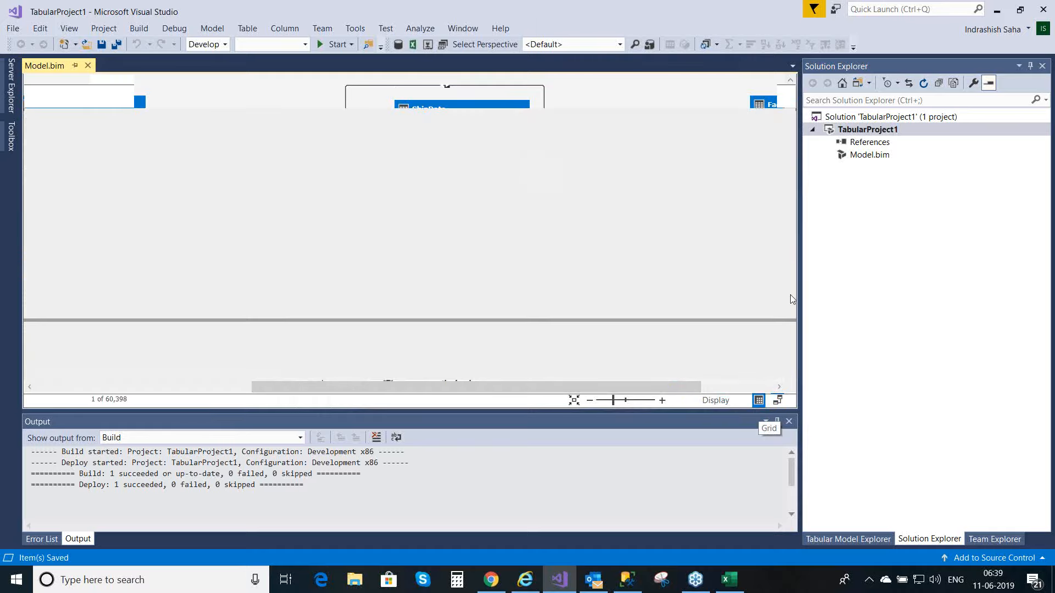
pyautogui.rightClick(879, 133)
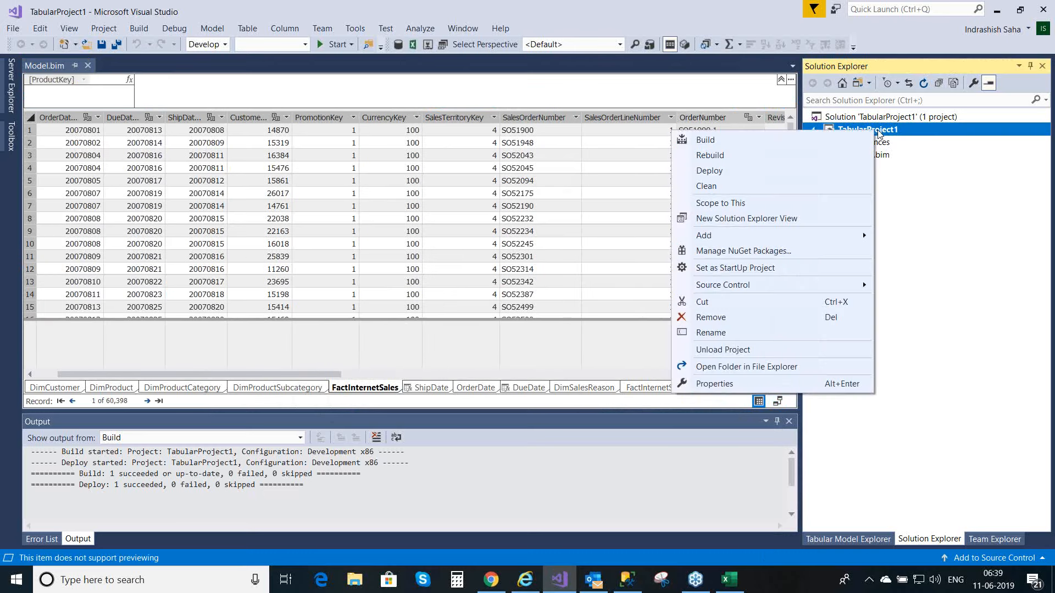
pyautogui.click(763, 171)
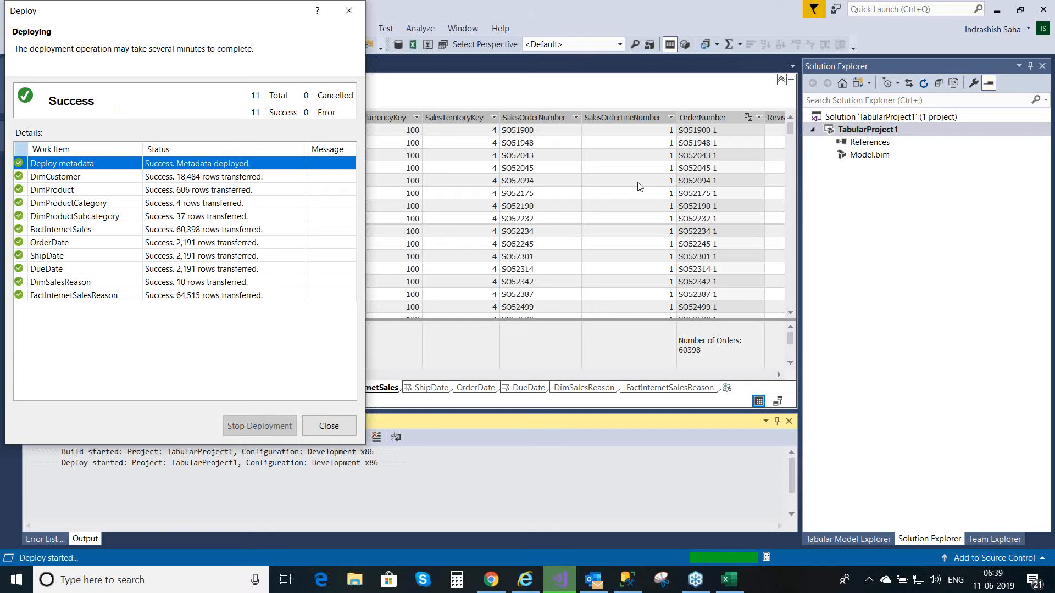
pyautogui.click(329, 426)
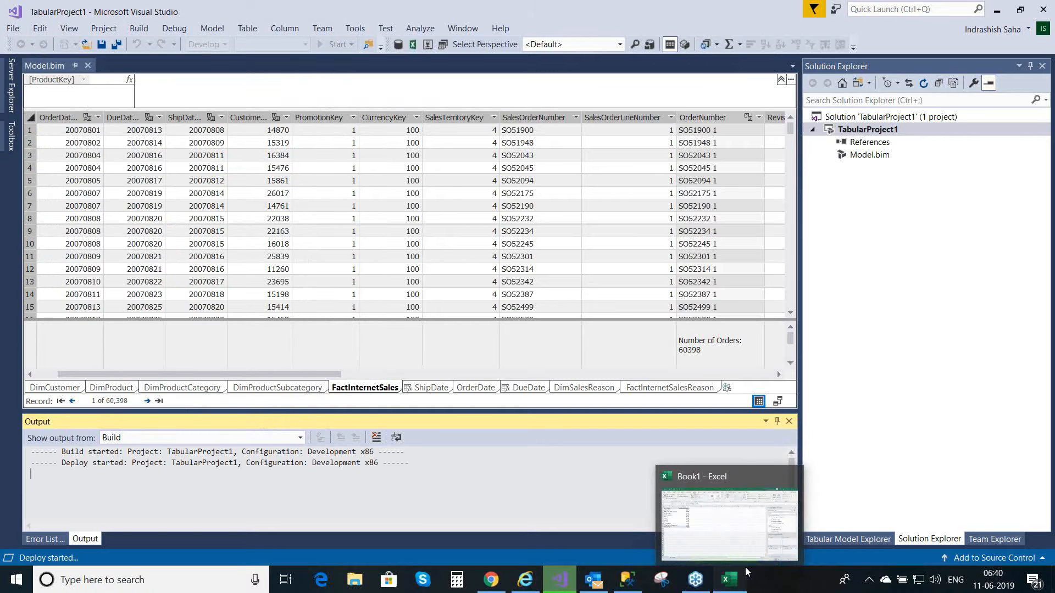
# Step: Switch to the Book1 workbook in Excel and refresh all data connections to load the redeployed model
pyautogui.click(737, 581)
pyautogui.click(739, 584)
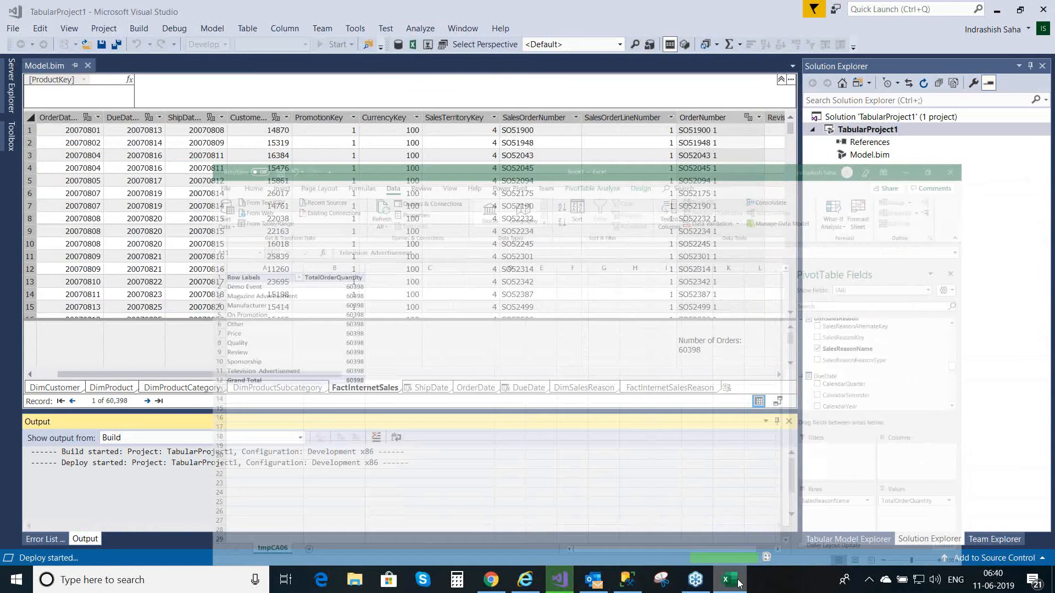
pyautogui.click(728, 578)
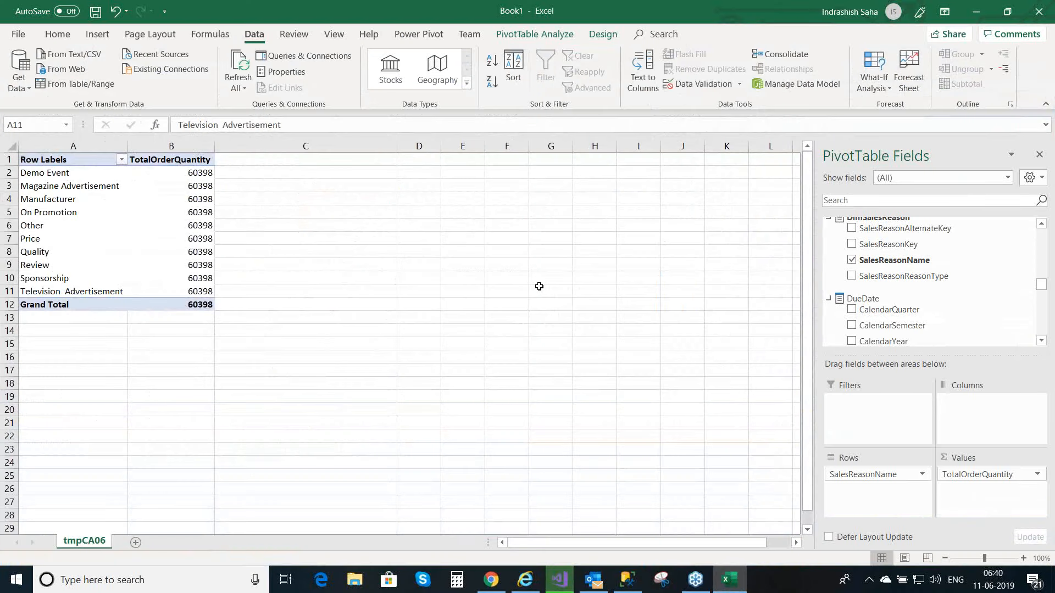
pyautogui.click(245, 83)
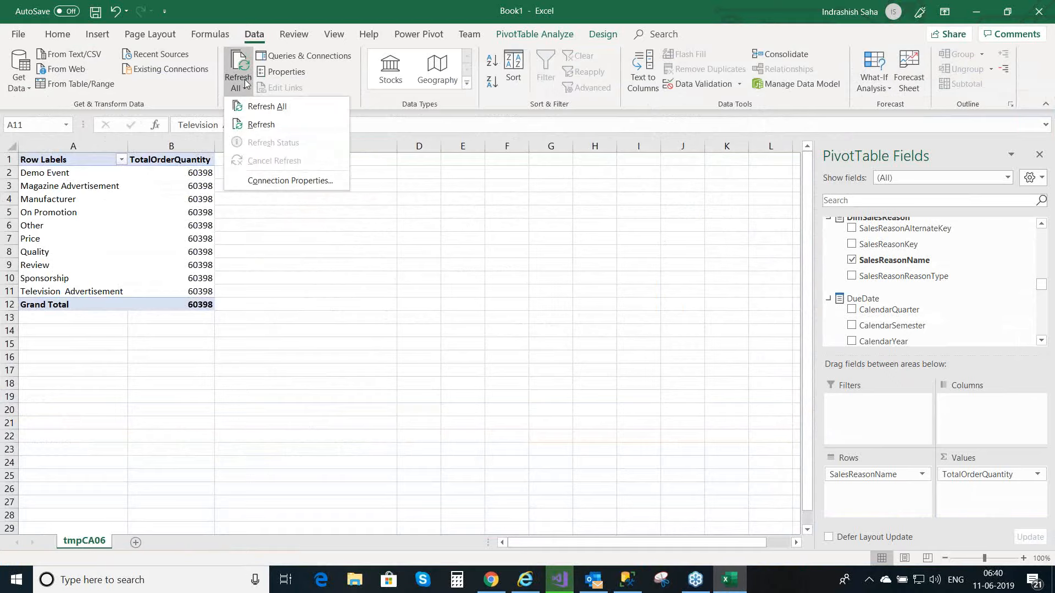
pyautogui.click(253, 105)
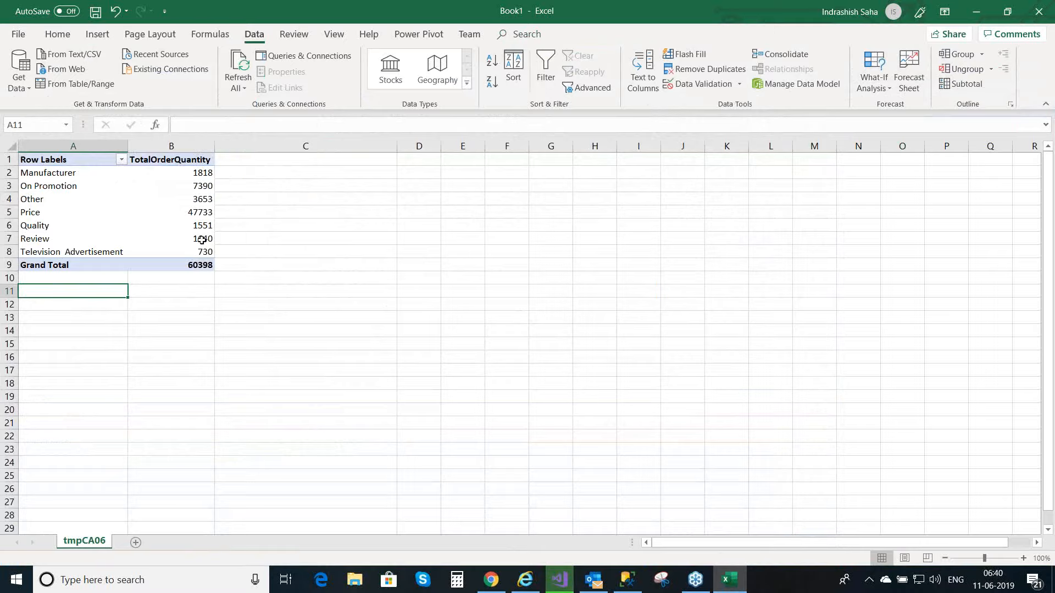
# Step: Check the refreshed TotalOrderQuantity of individual sales reasons, including Manufacturer, Price, On Promotion, Television Advertisement and Quality
pyautogui.moveTo(203, 227)
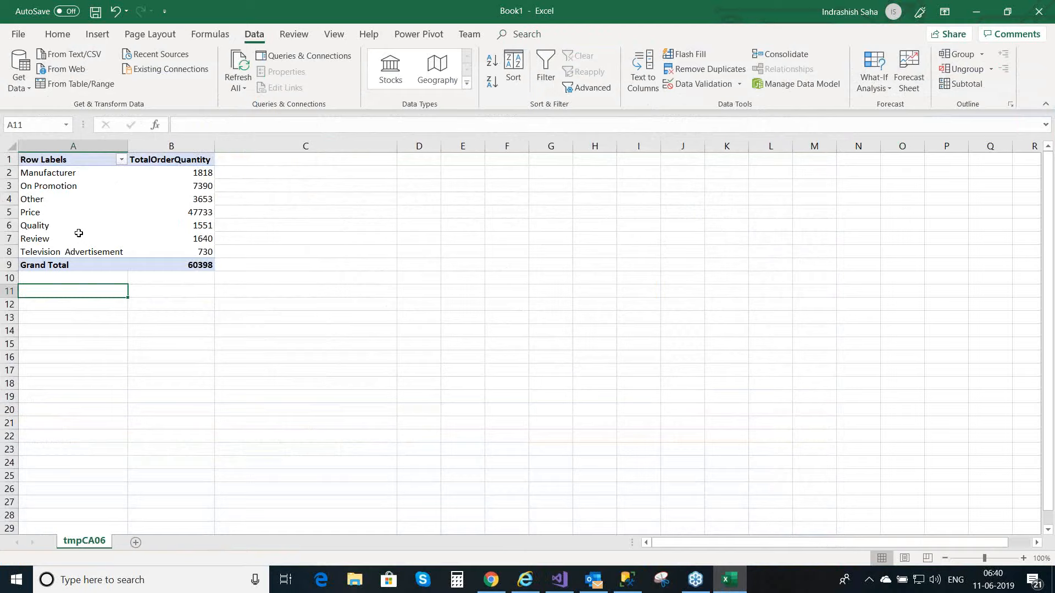
pyautogui.click(77, 176)
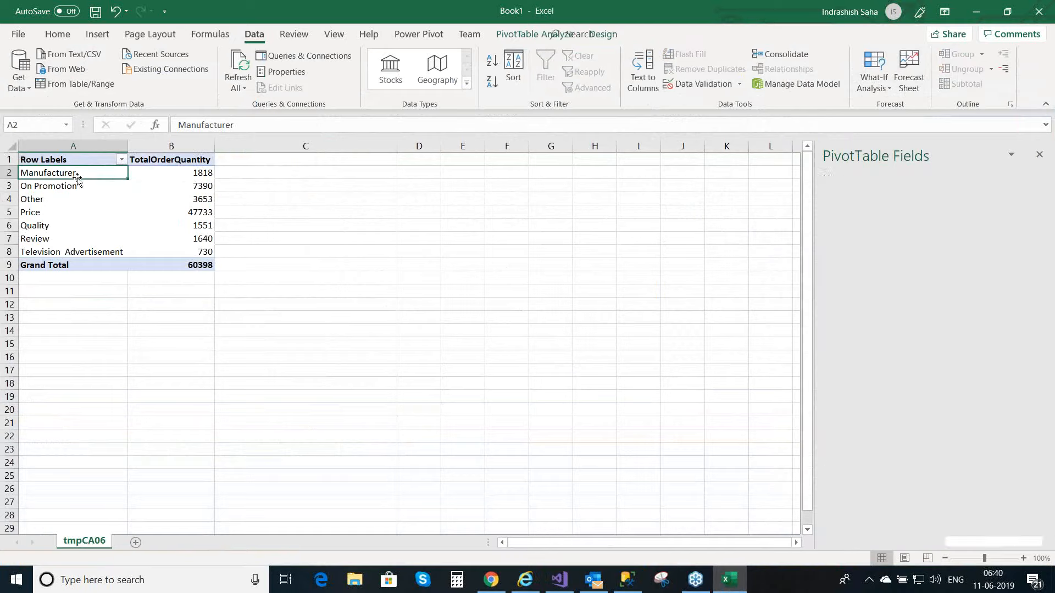
pyautogui.click(199, 173)
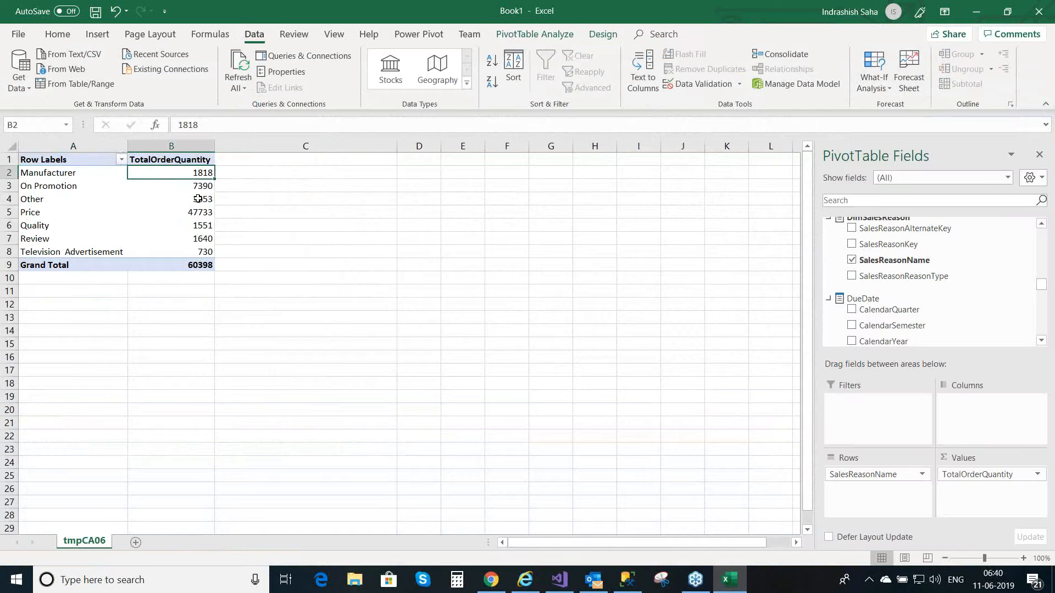
pyautogui.click(60, 214)
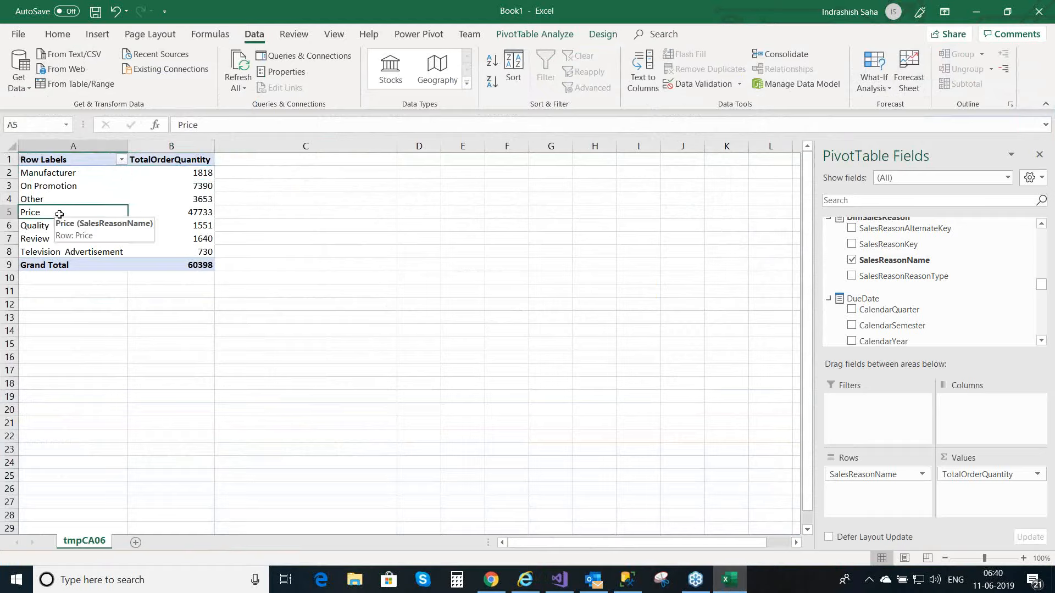
pyautogui.click(205, 214)
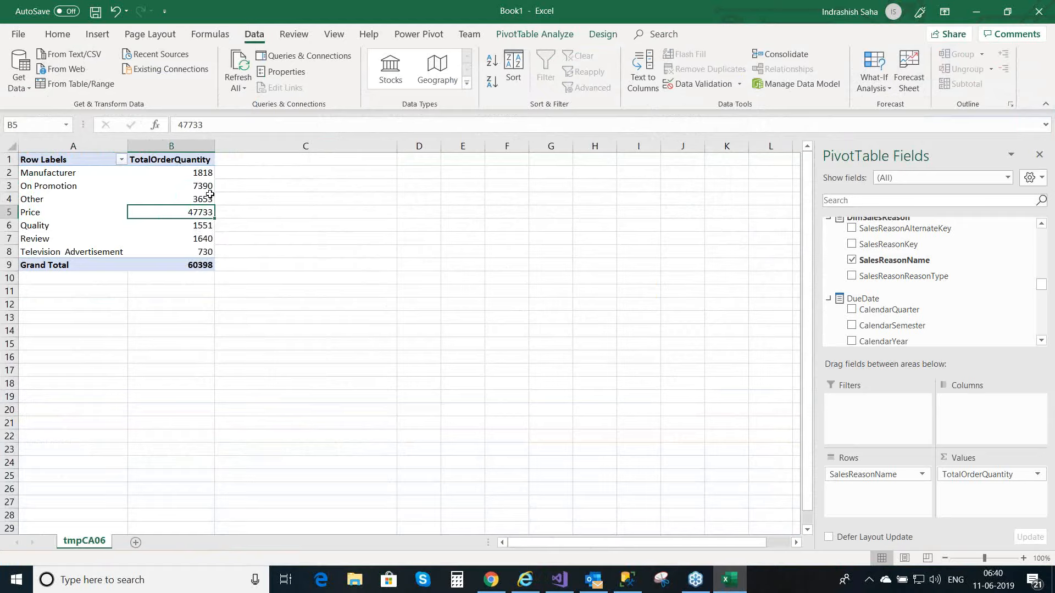
pyautogui.click(210, 188)
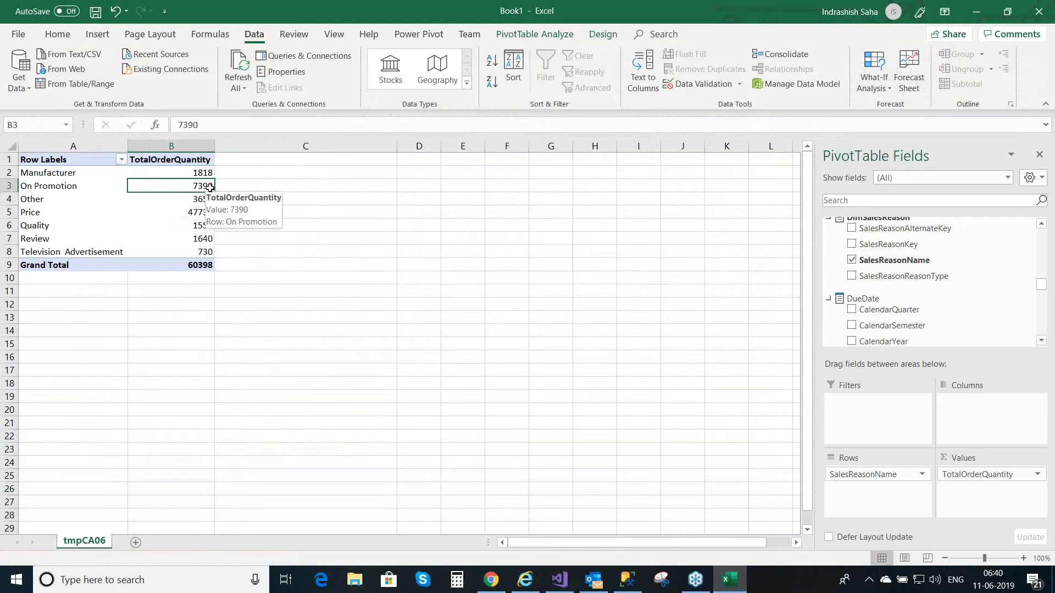
pyautogui.click(205, 253)
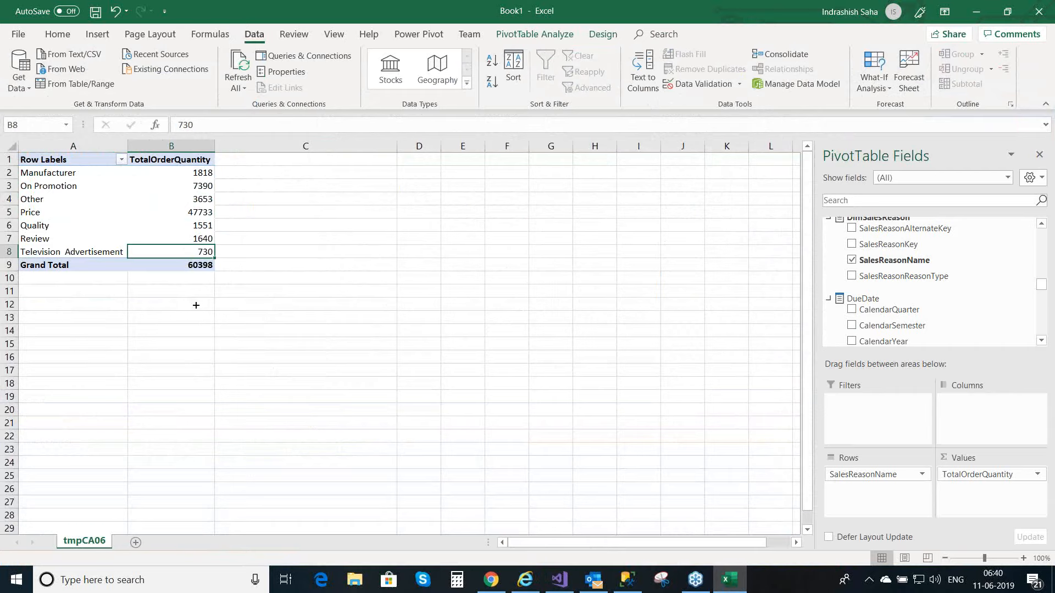
pyautogui.click(209, 225)
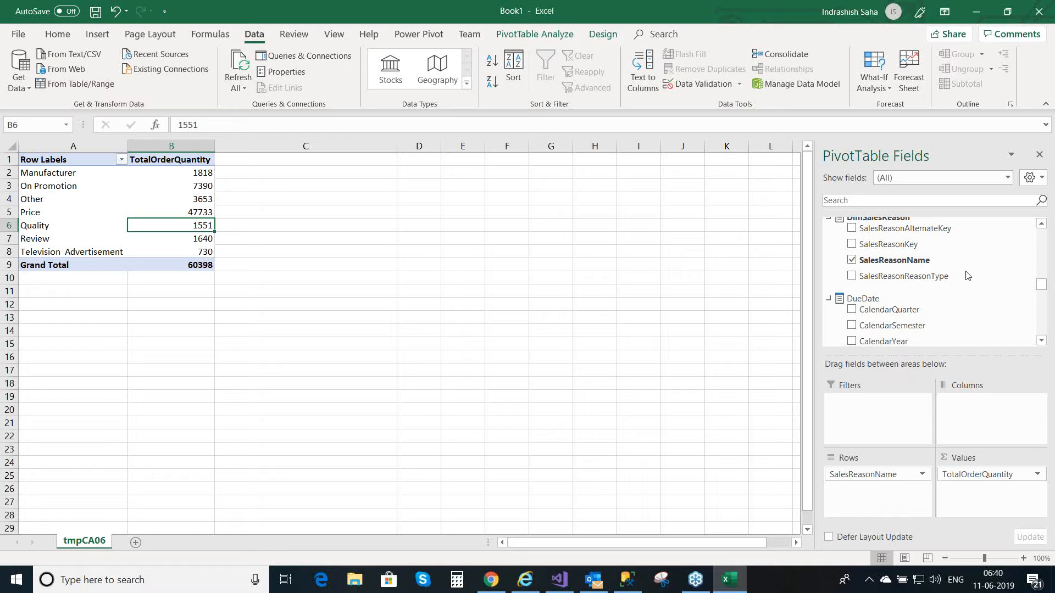
# Step: Switch back to TabularProject1 in Visual Studio and review the sales reason relationships in the model diagram before returning to the grid
pyautogui.hotkey('alt', 'Tab')
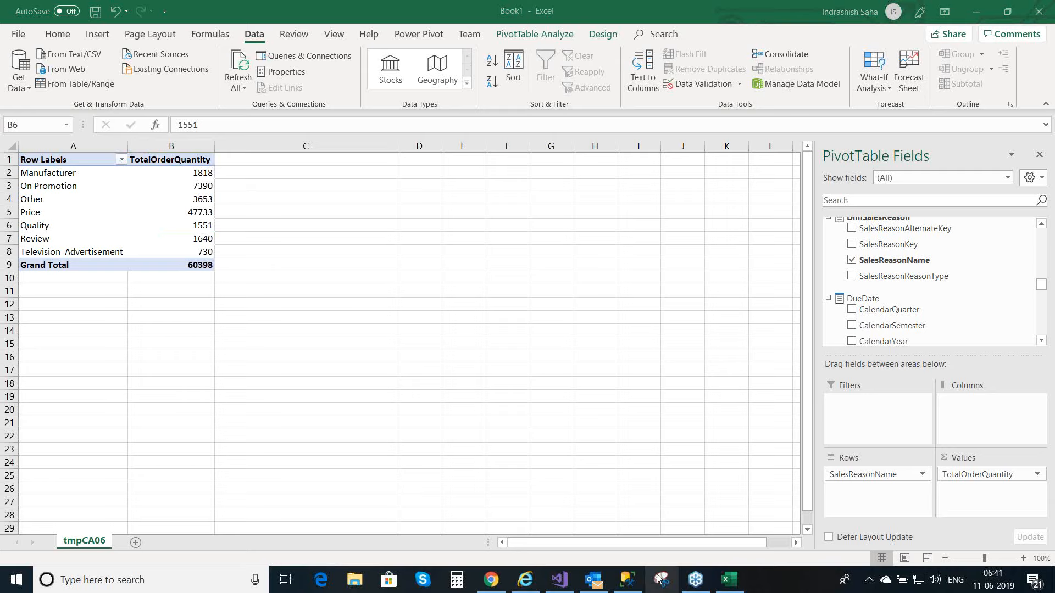
pyautogui.moveTo(574, 576)
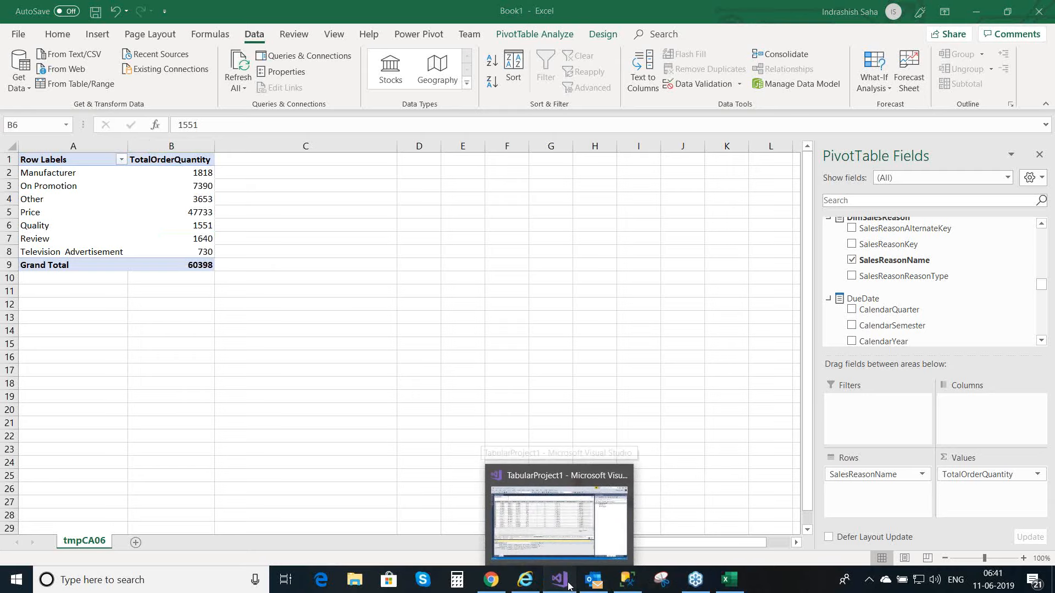
pyautogui.click(570, 586)
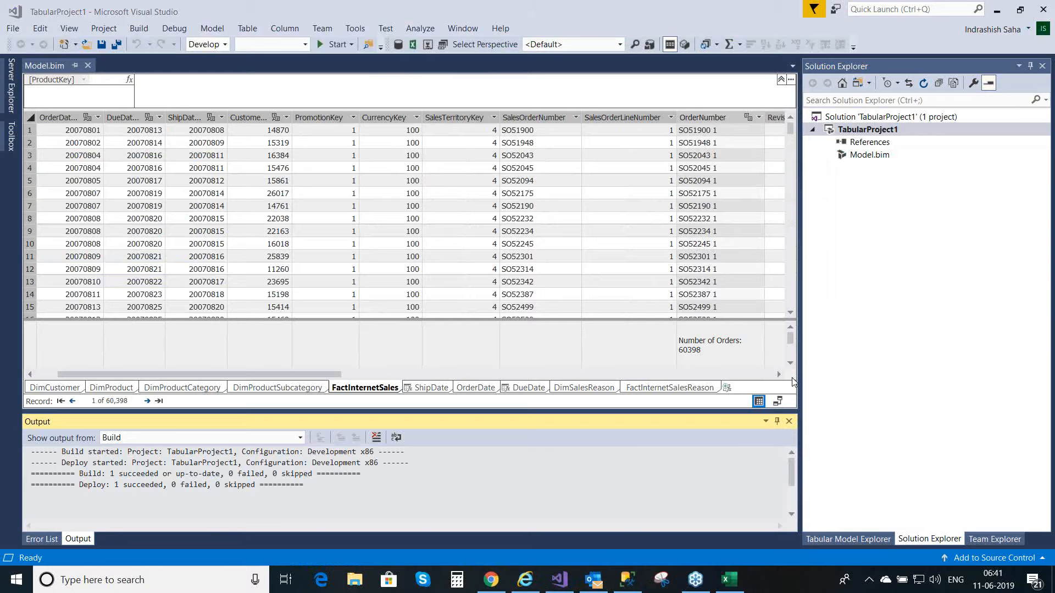
pyautogui.click(777, 402)
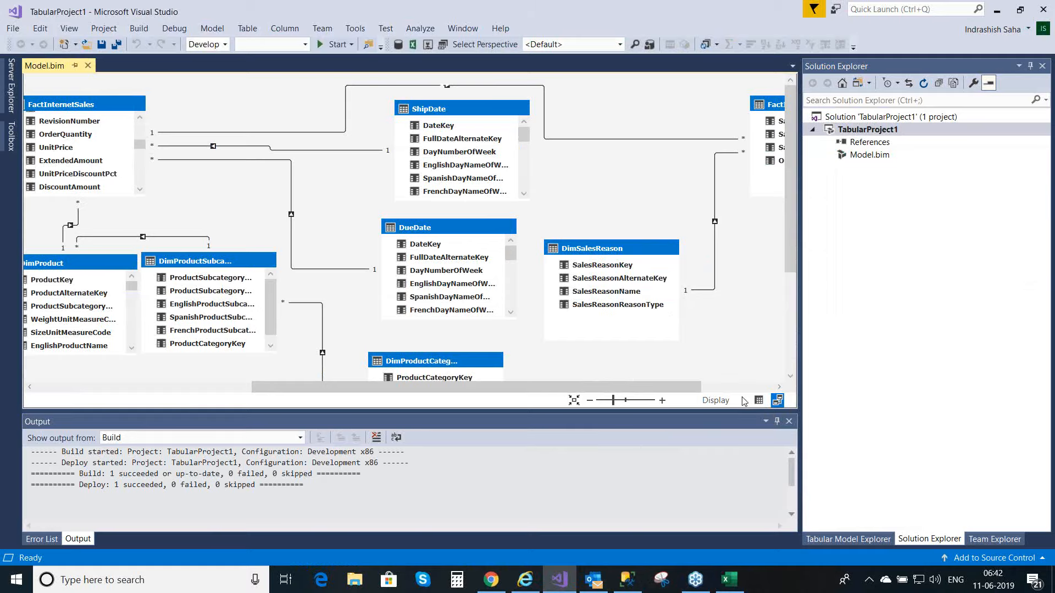
pyautogui.click(758, 400)
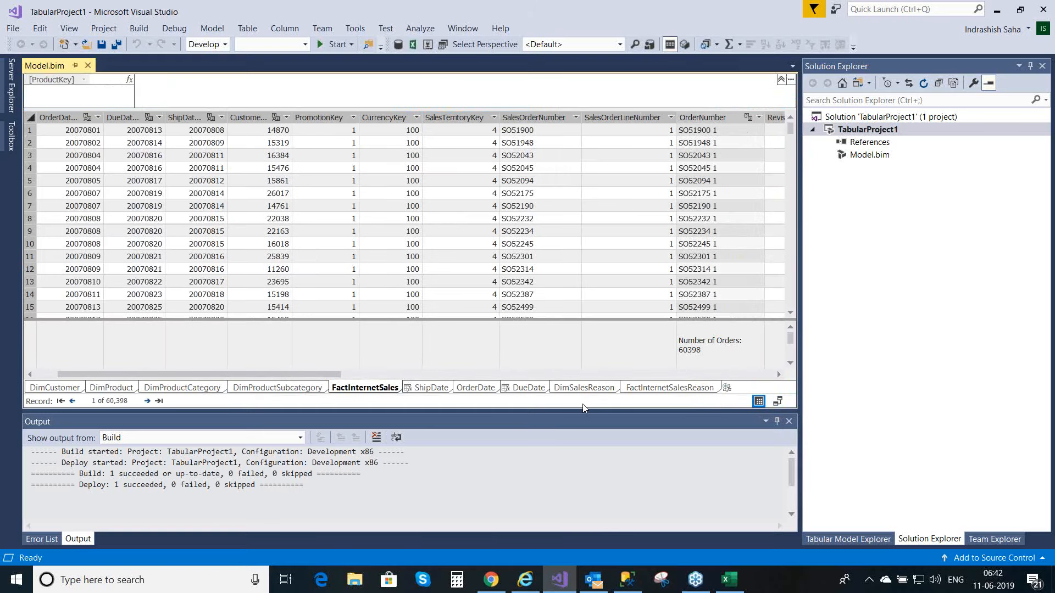
# Step: Add a Count measure on the SalesReasonName column of the DimSalesReason table
pyautogui.click(587, 388)
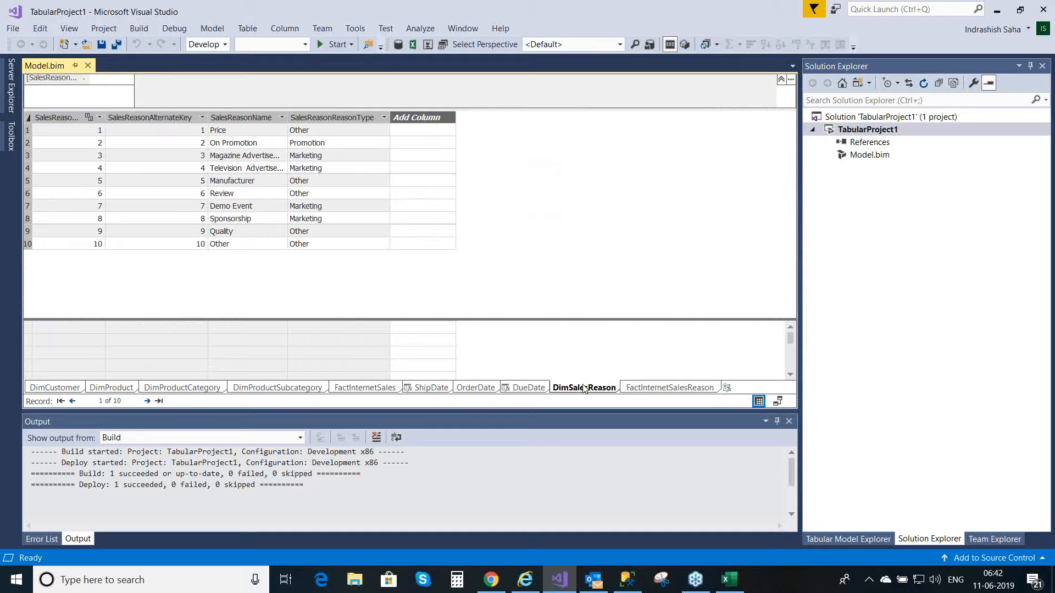
pyautogui.click(250, 117)
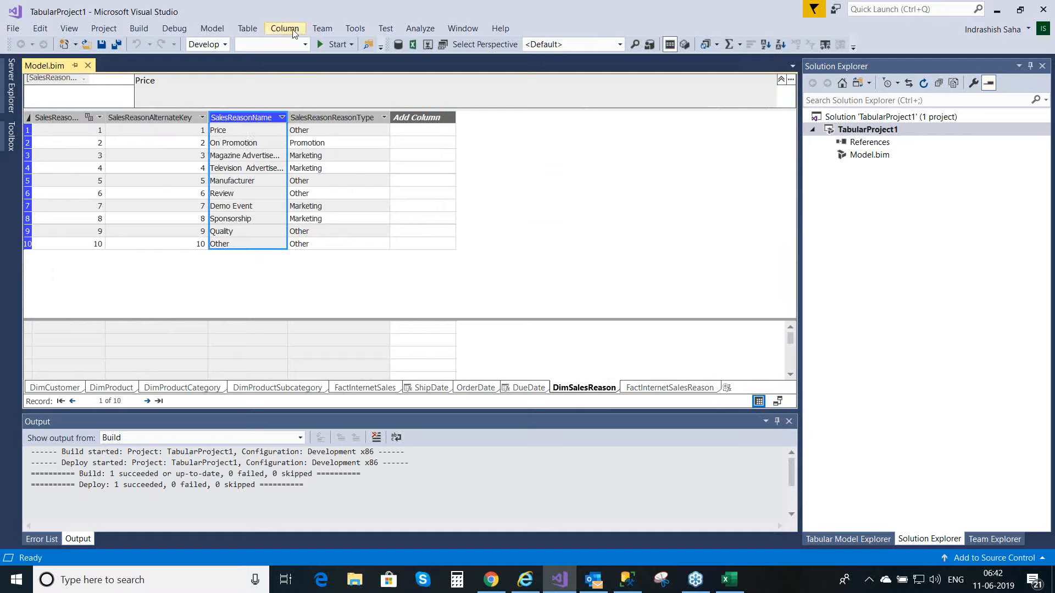
pyautogui.click(293, 31)
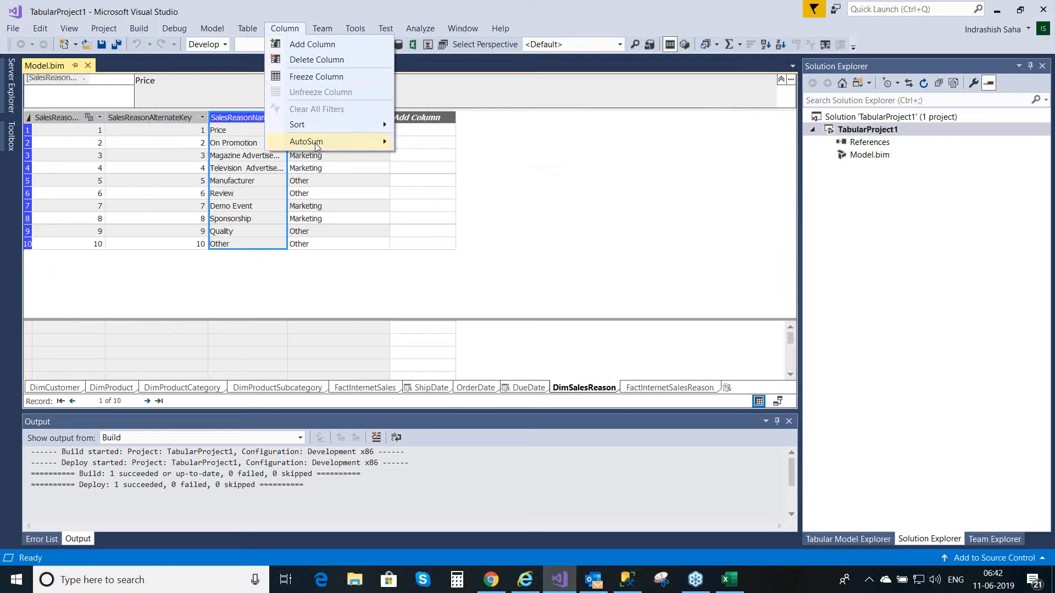
pyautogui.moveTo(315, 143)
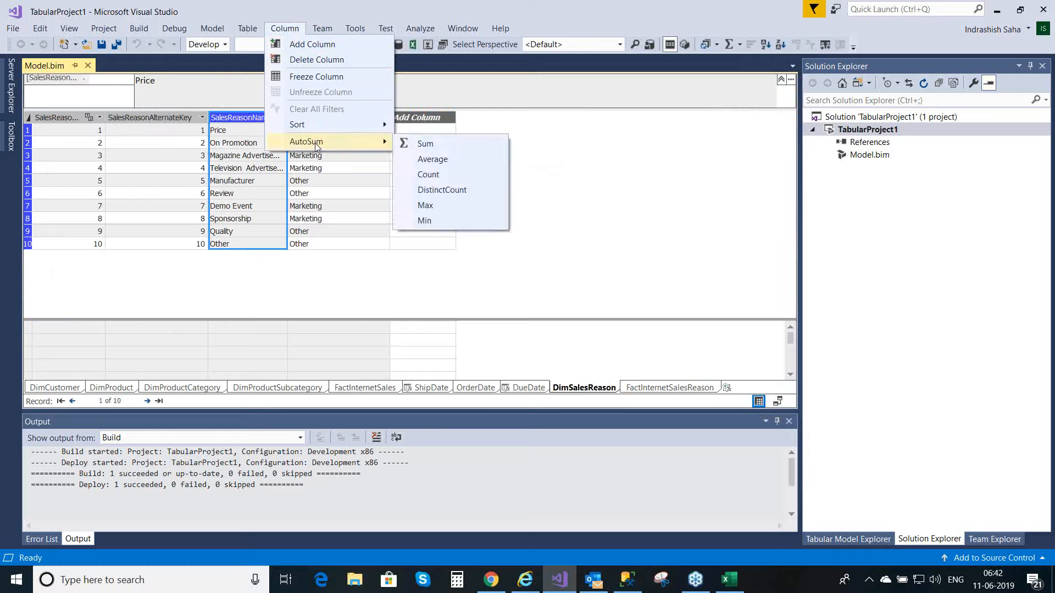
pyautogui.click(452, 182)
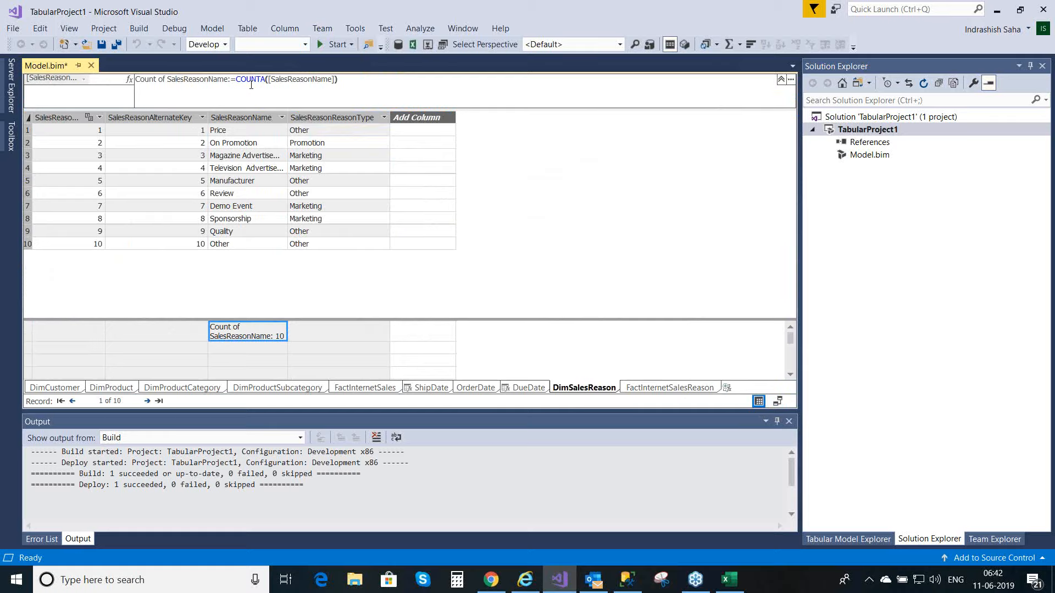
# Step: Rename the SalesReasonName count measure to SalesReasonCount, keeping its COUNTA([SalesReasonName]) formula
pyautogui.click(228, 79)
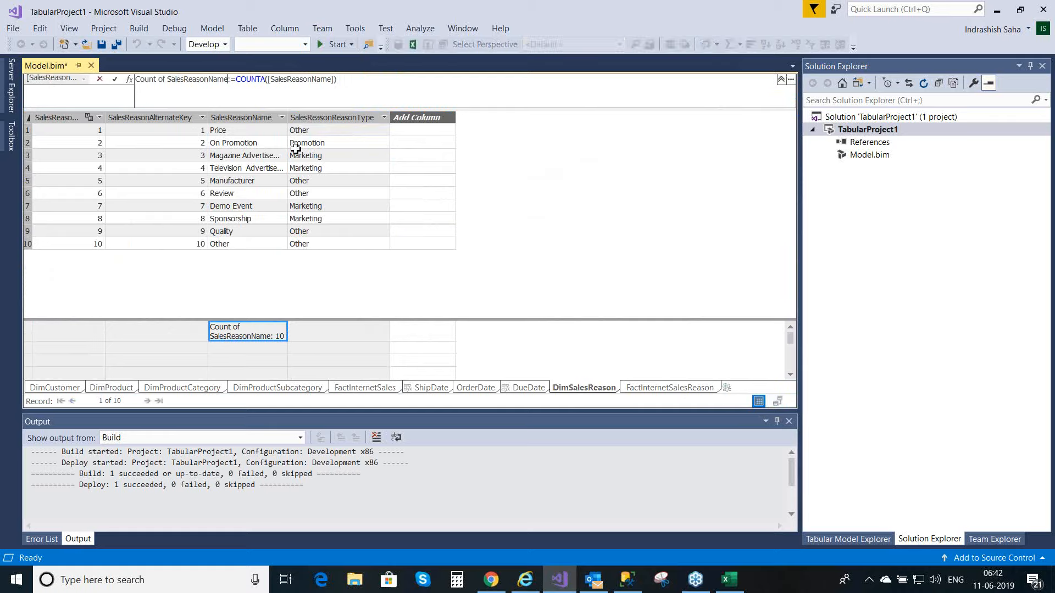
pyautogui.press('BackSpace')
pyautogui.press('BackSpace')
pyautogui.press('BackSpace')
pyautogui.press('BackSpace')
pyautogui.press('BackSpace')
pyautogui.press('BackSpace')
pyautogui.press('BackSpace')
pyautogui.press('BackSpace')
pyautogui.press('BackSpace')
pyautogui.press('BackSpace')
pyautogui.press('BackSpace')
pyautogui.press('BackSpace')
pyautogui.press('BackSpace')
pyautogui.press('BackSpace')
pyautogui.press('BackSpace')
pyautogui.press('BackSpace')
pyautogui.press('BackSpace')
pyautogui.press('BackSpace')
pyautogui.press('BackSpace')
pyautogui.press('BackSpace')
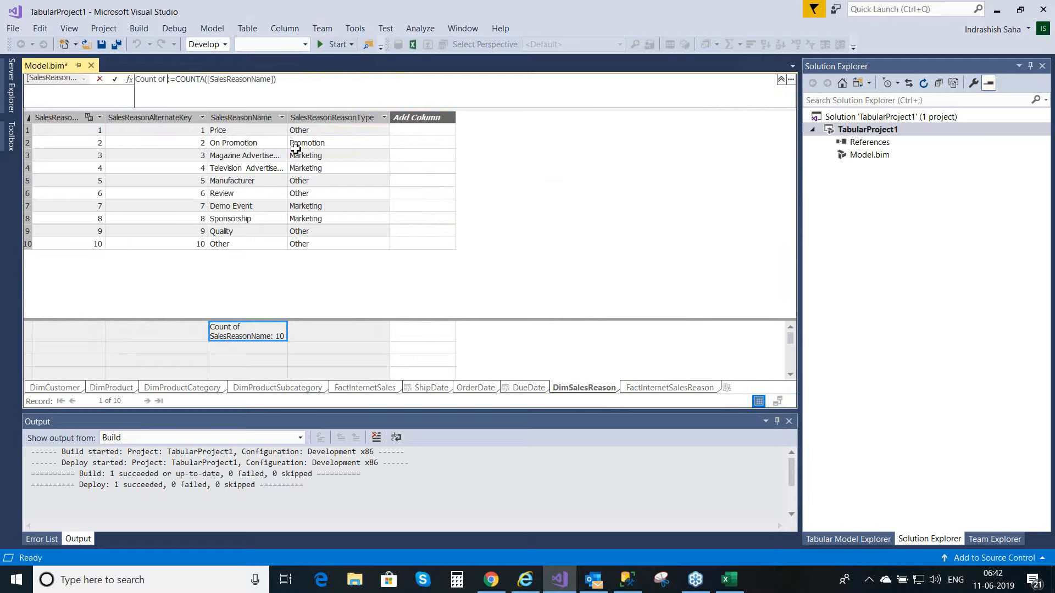
pyautogui.press('BackSpace')
pyautogui.press('BackSpace')
pyautogui.press('BackSpace')
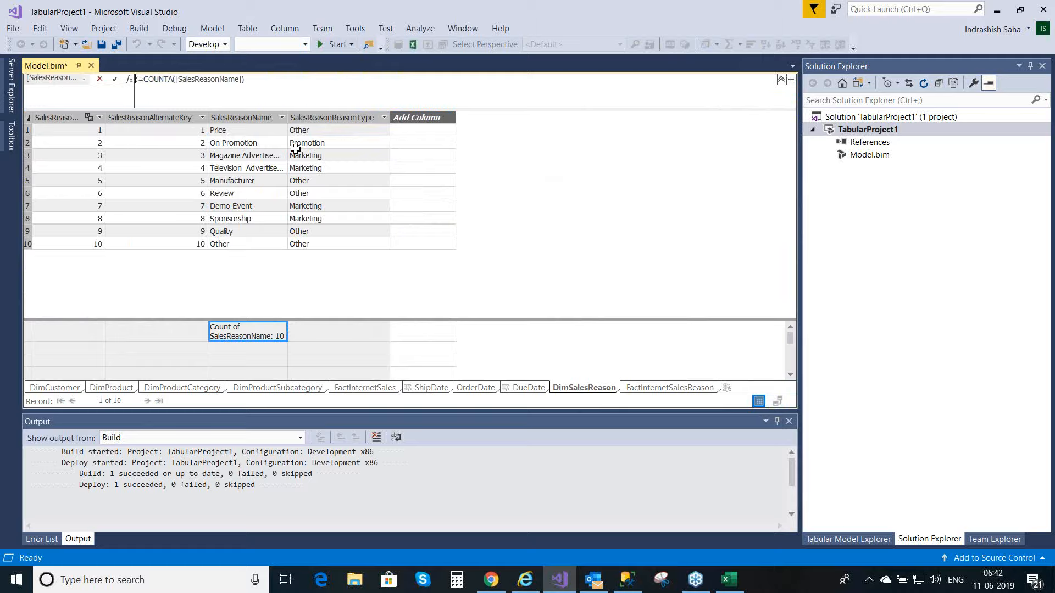
pyautogui.write('Sales')
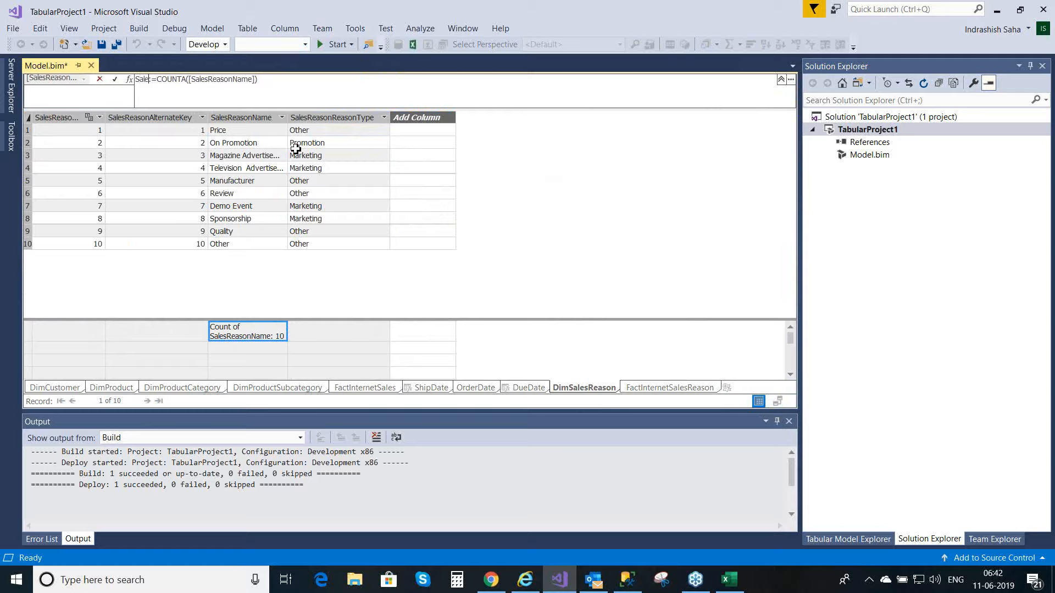
pyautogui.write('ReasonCount')
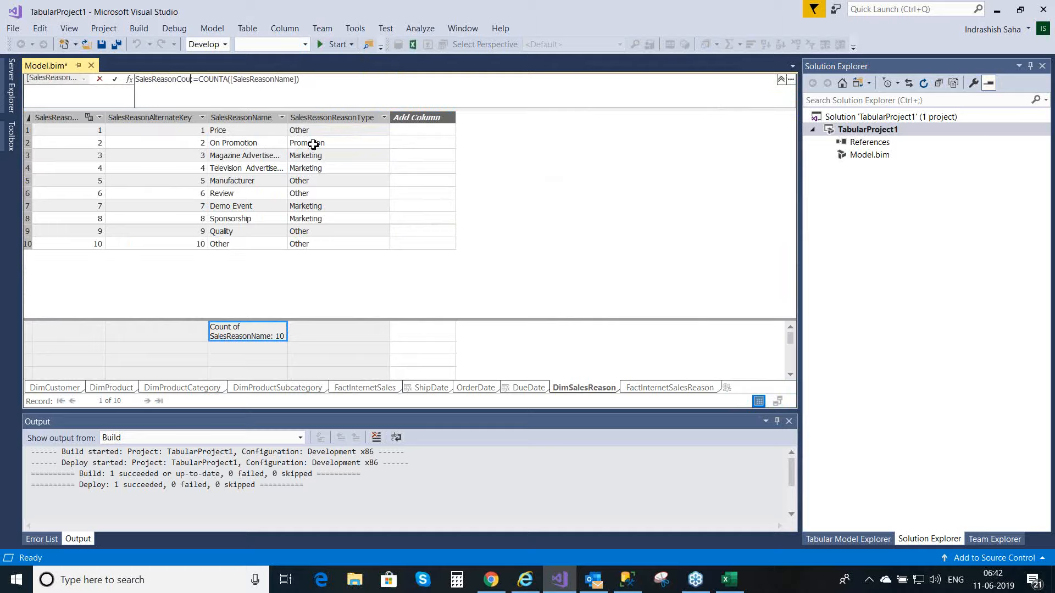
pyautogui.click(236, 81)
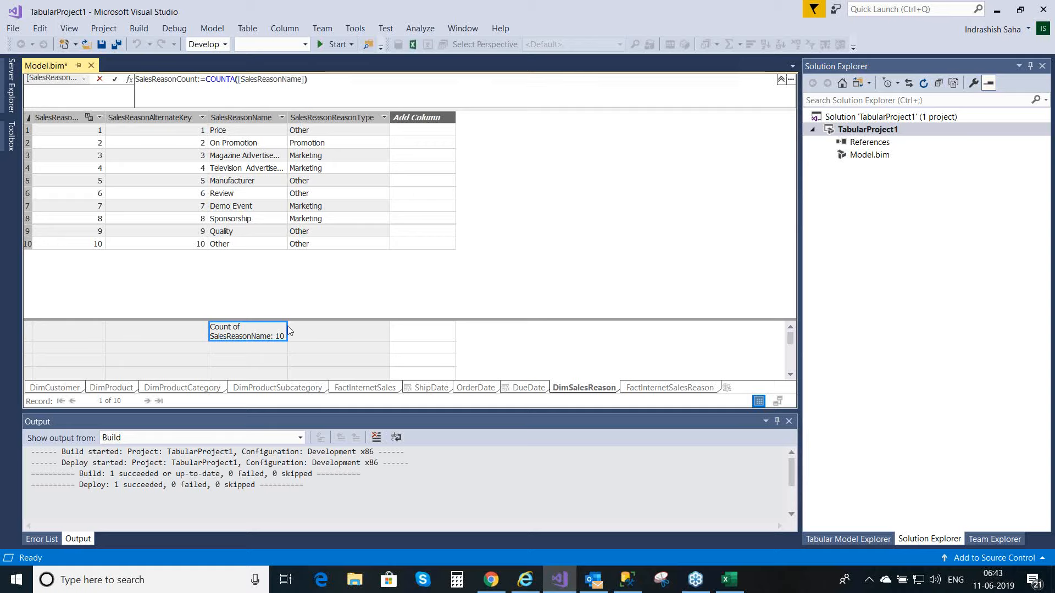
pyautogui.press('Return')
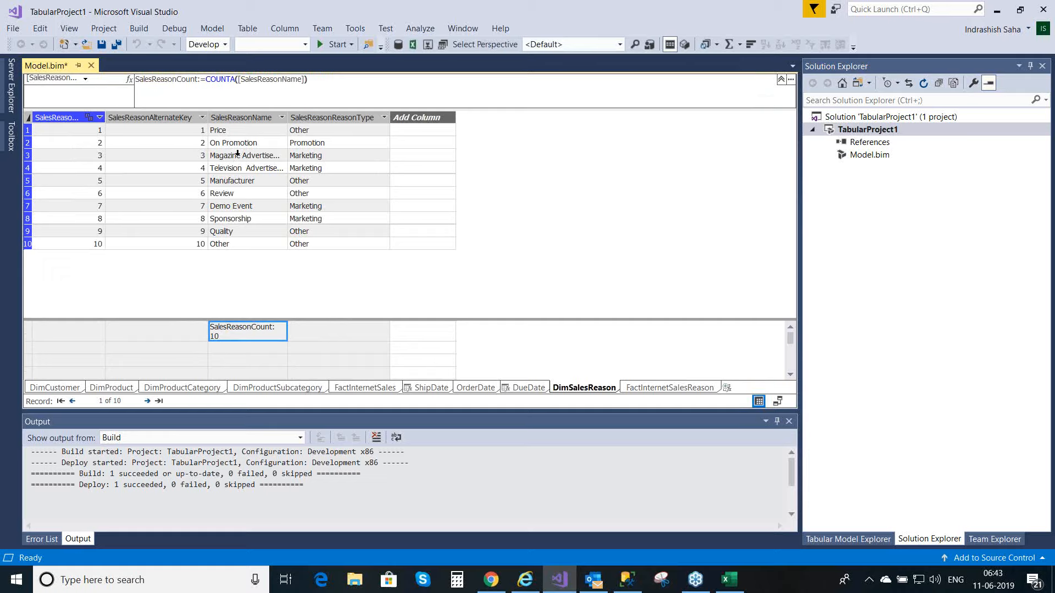
# Step: Recommit the SalesReasonCount measure's formula without changes and save the model
pyautogui.click(235, 79)
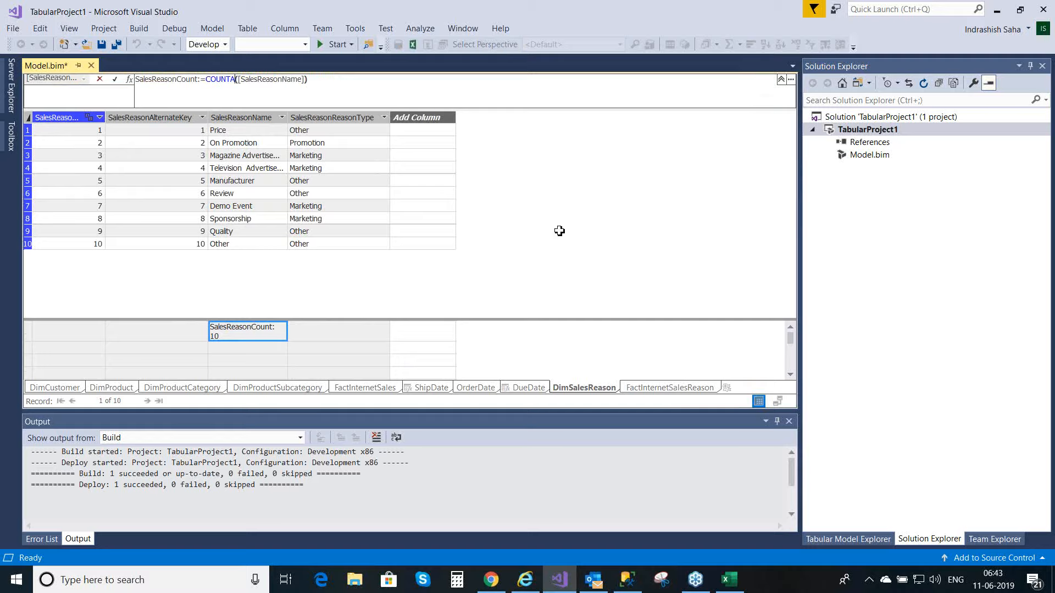
pyautogui.click(114, 81)
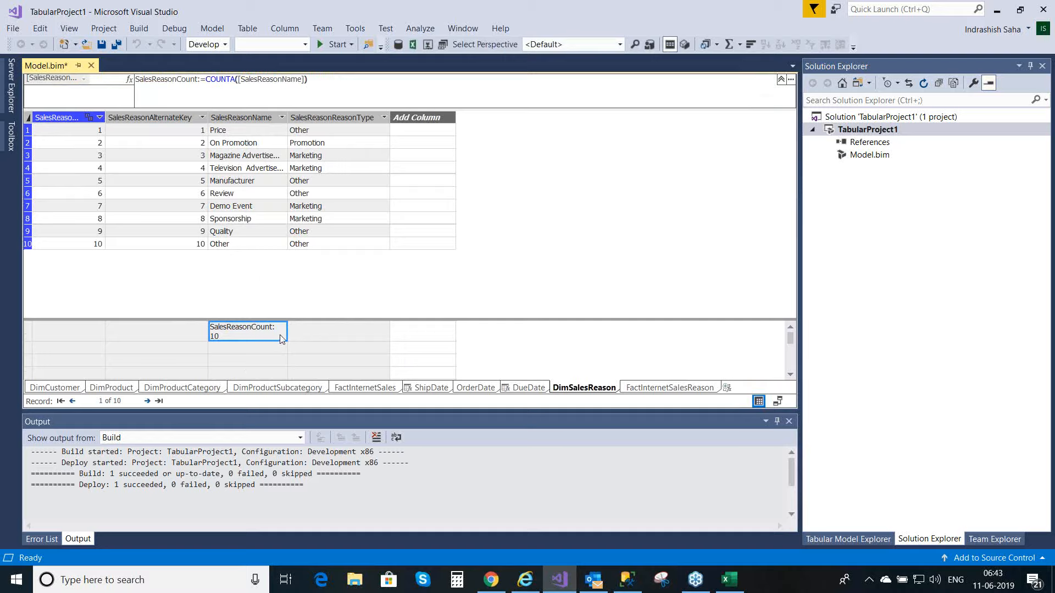
pyautogui.hotkey('ctrl', 's')
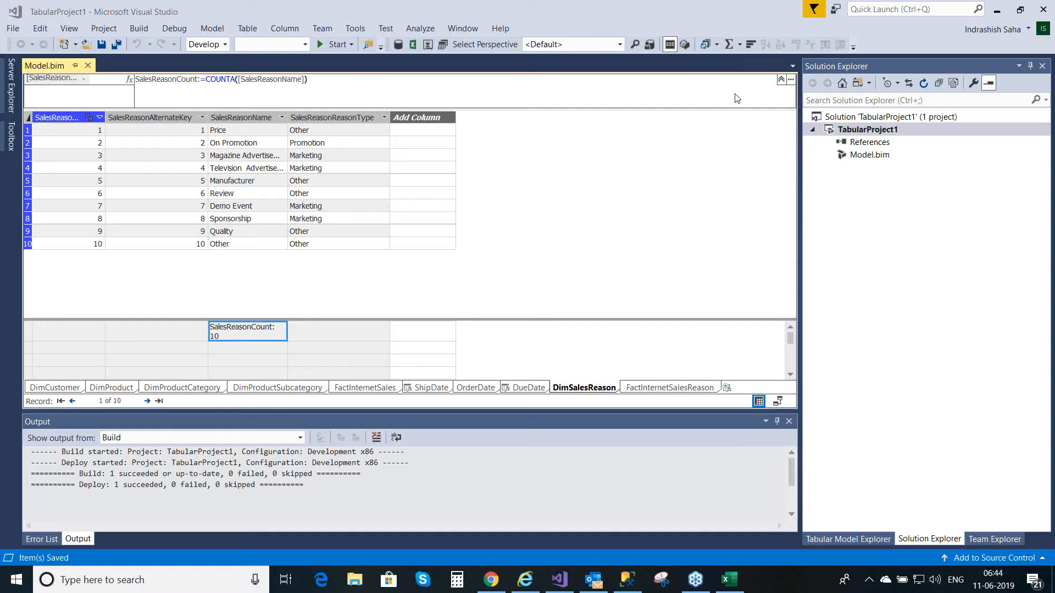
# Step: Switch to the Book1 workbook in Excel and remove SalesReasonName and TotalOrderQuantity from the PivotTable
pyautogui.click(729, 580)
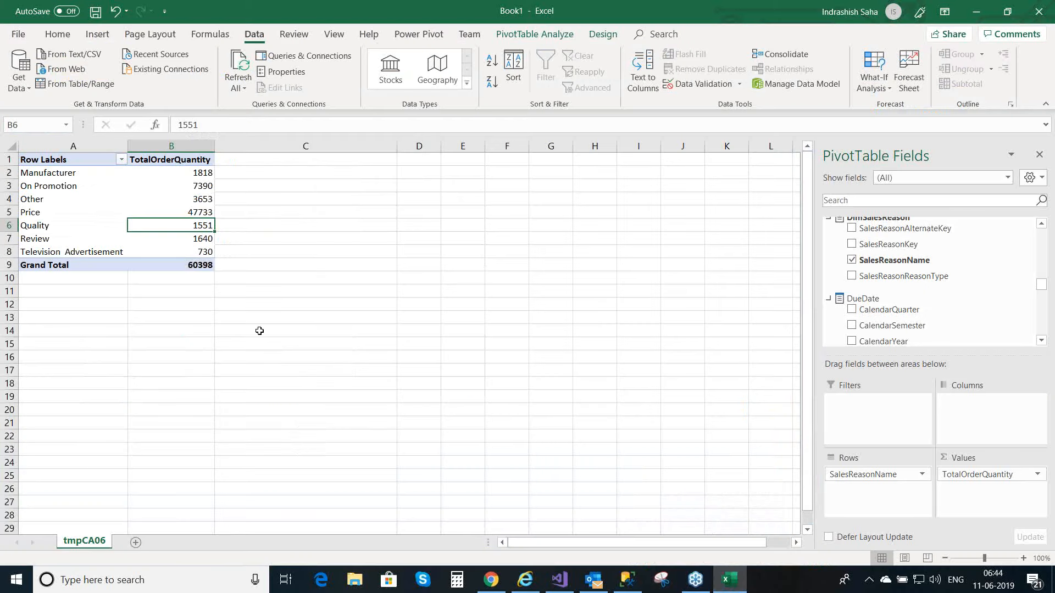
pyautogui.moveTo(865, 486); pyautogui.dragTo(660, 459)
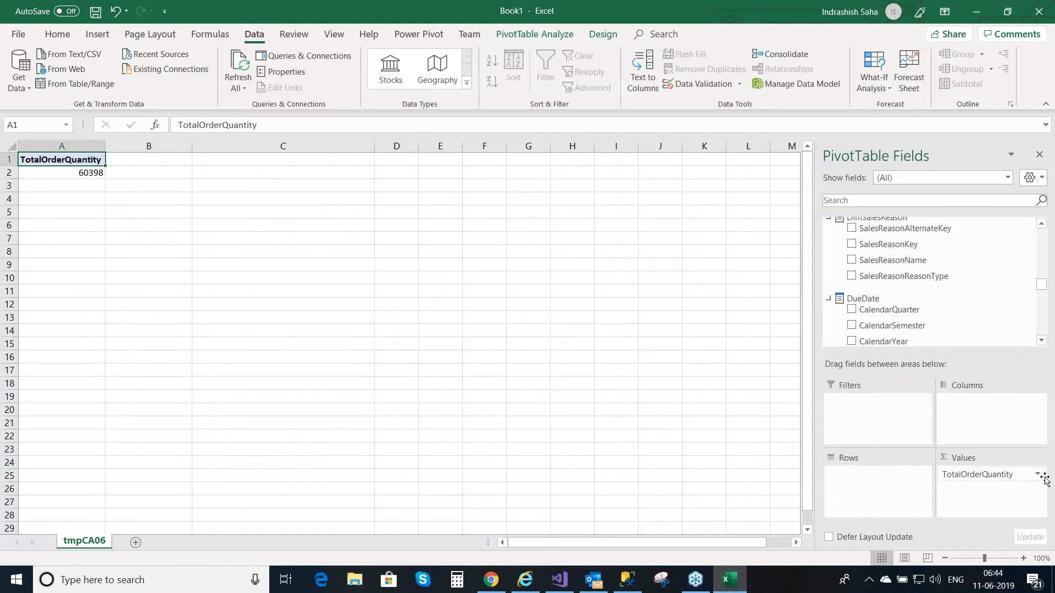
pyautogui.moveTo(1019, 474); pyautogui.dragTo(627, 484)
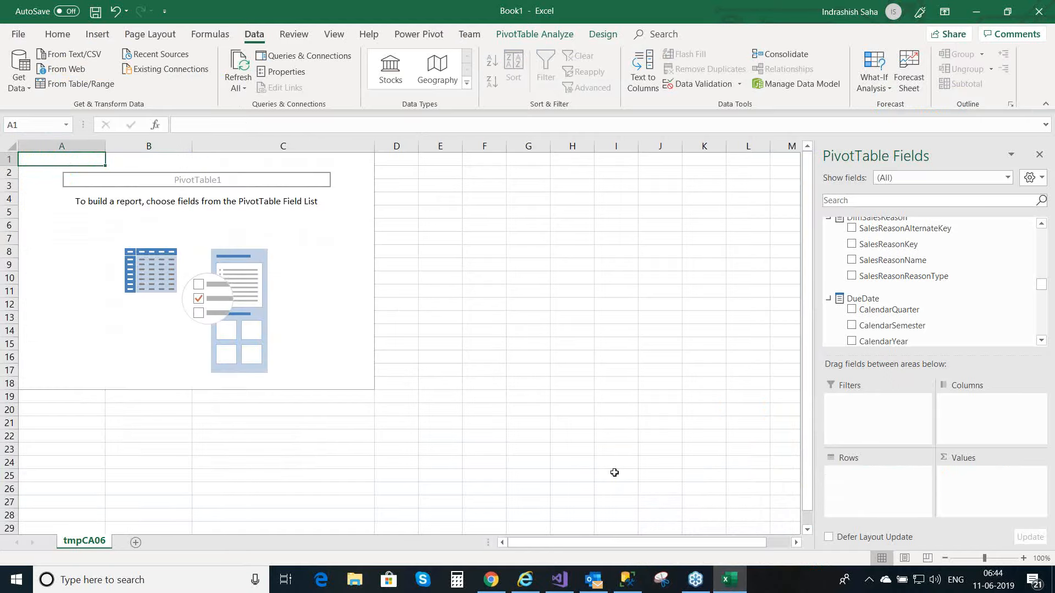
# Step: Switch back to Visual Studio, deploy the TabularProject1 project with the SalesReasonCount measure and close the deployment report
pyautogui.moveTo(491, 580)
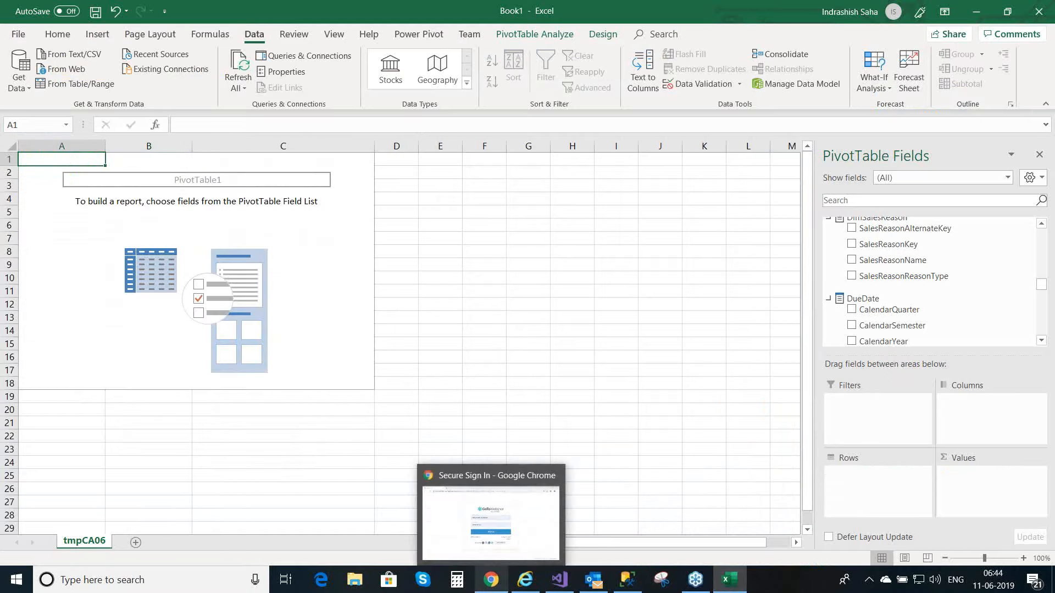
pyautogui.click(565, 583)
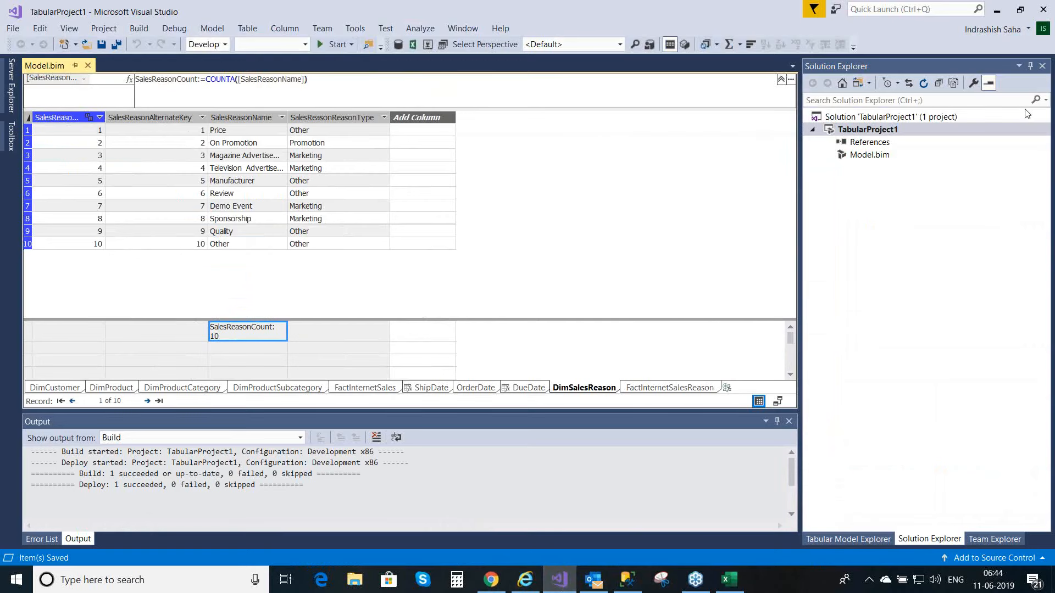
pyautogui.rightClick(878, 130)
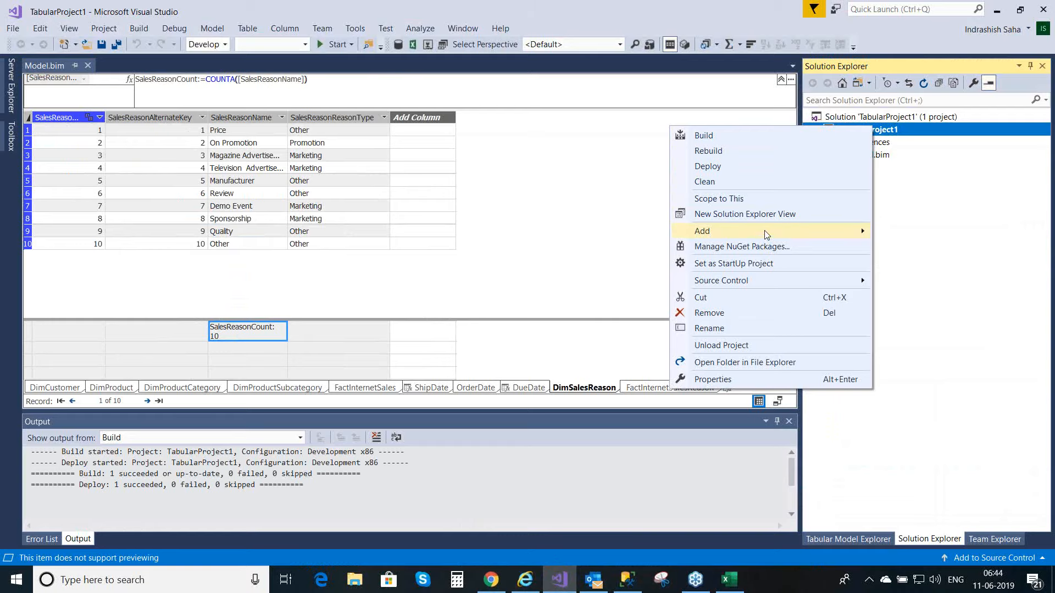
pyautogui.click(708, 167)
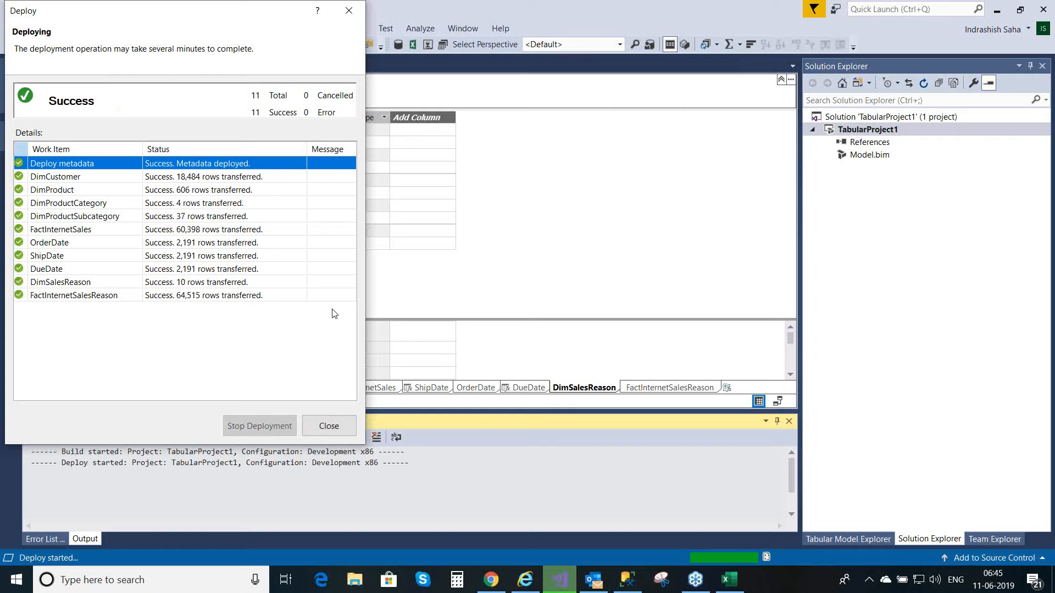
pyautogui.click(350, 12)
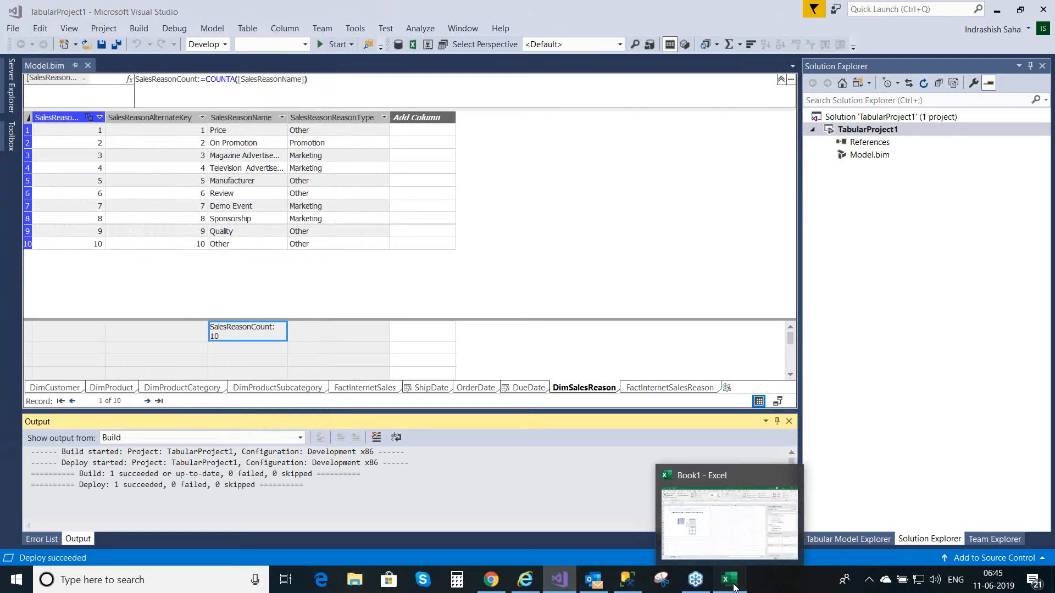
# Step: Refresh all data connections in the Book1 workbook in Excel and add the SalesReasonCount measure to the PivotTable values
pyautogui.click(734, 587)
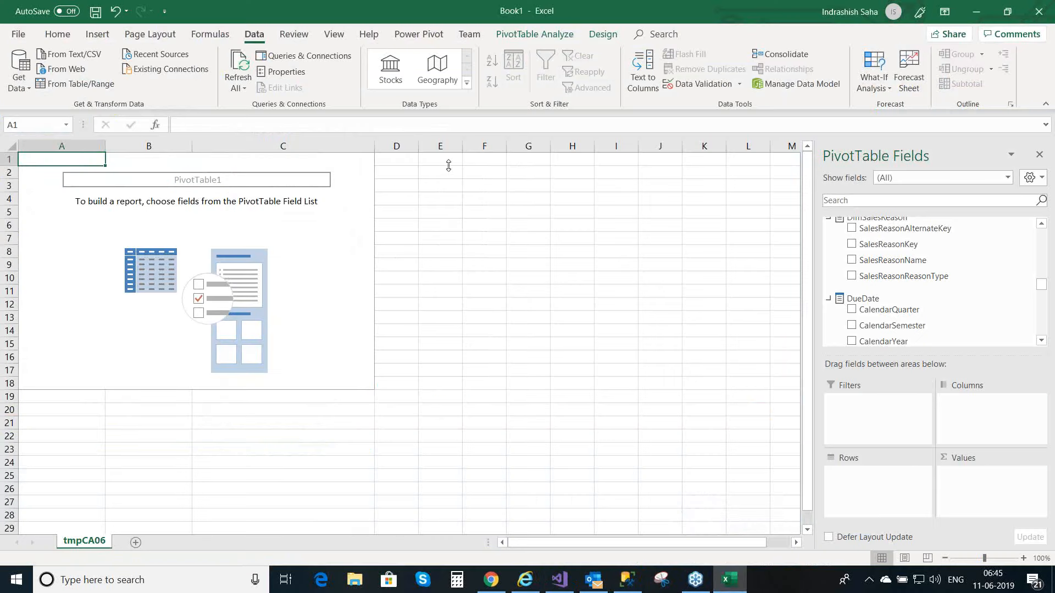
pyautogui.click(237, 85)
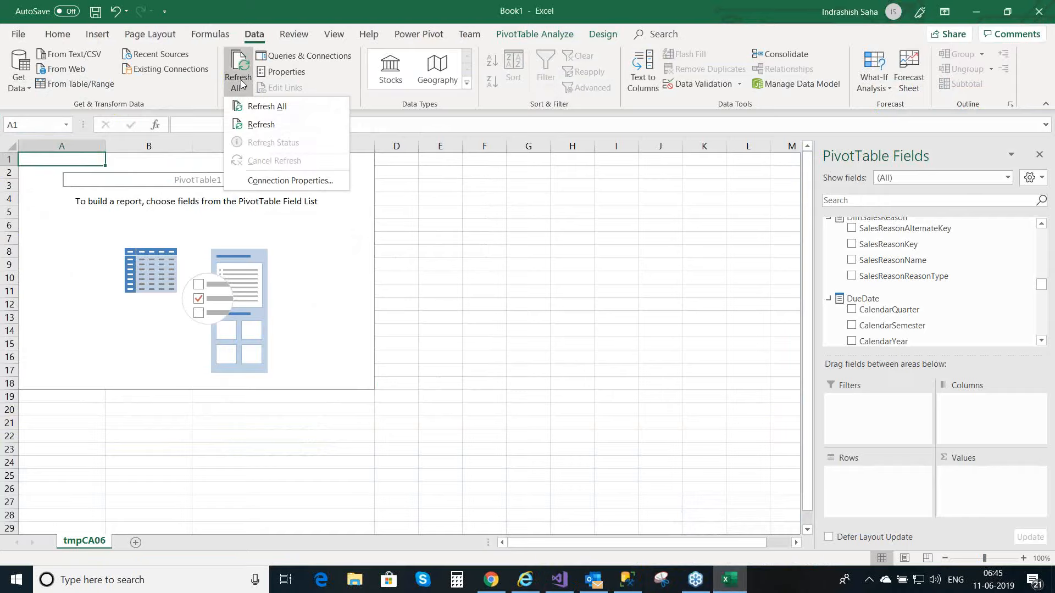
pyautogui.click(250, 108)
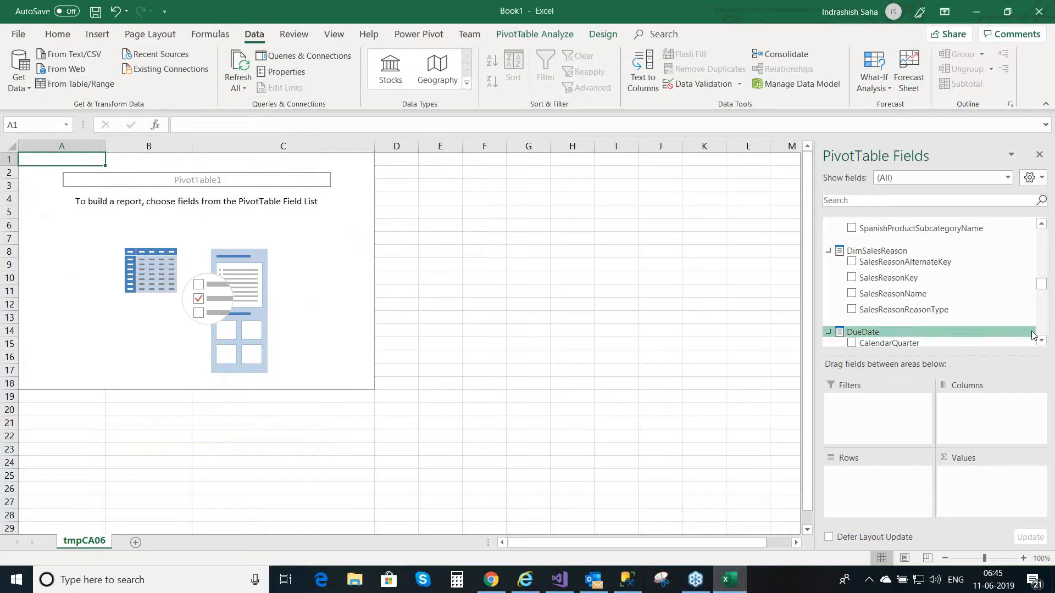
pyautogui.moveTo(1045, 286); pyautogui.dragTo(1044, 233)
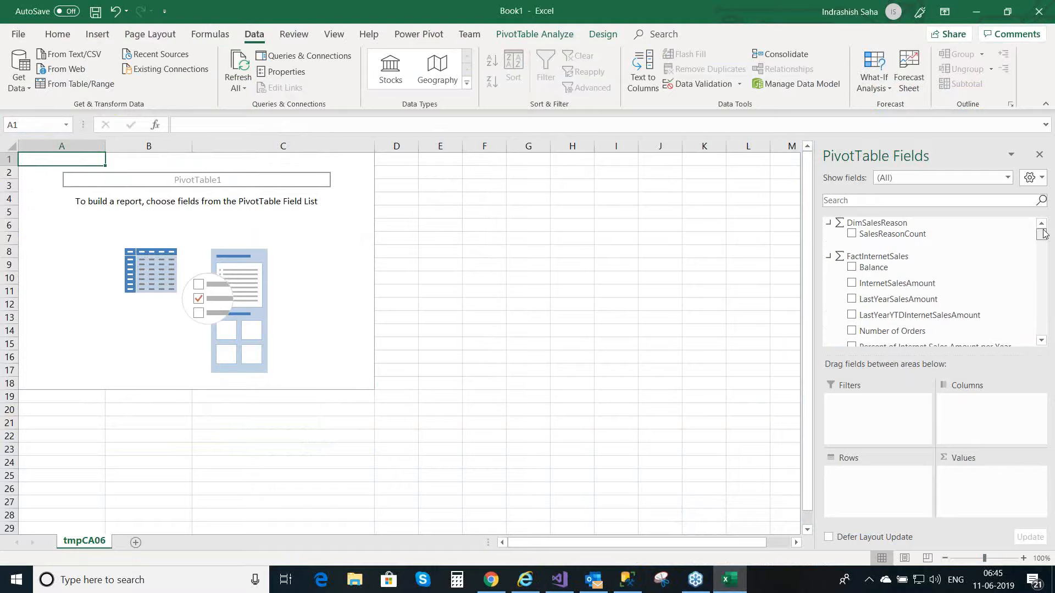
pyautogui.click(853, 236)
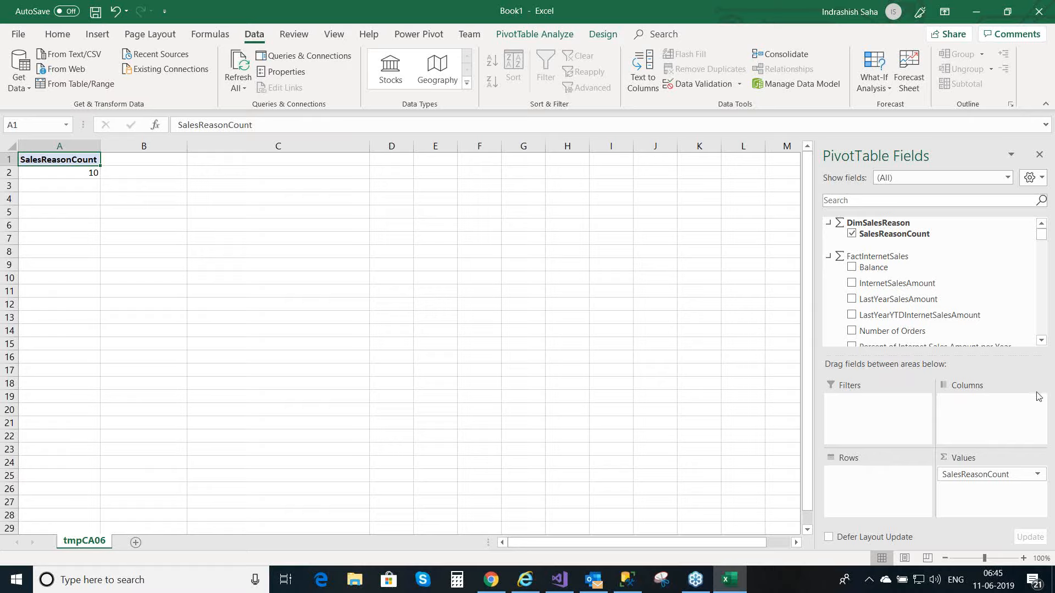
# Step: Add the OrderNumber field of FactInternetSales to the PivotTable rows and check the SalesReasonCount values per order
pyautogui.click(1041, 342)
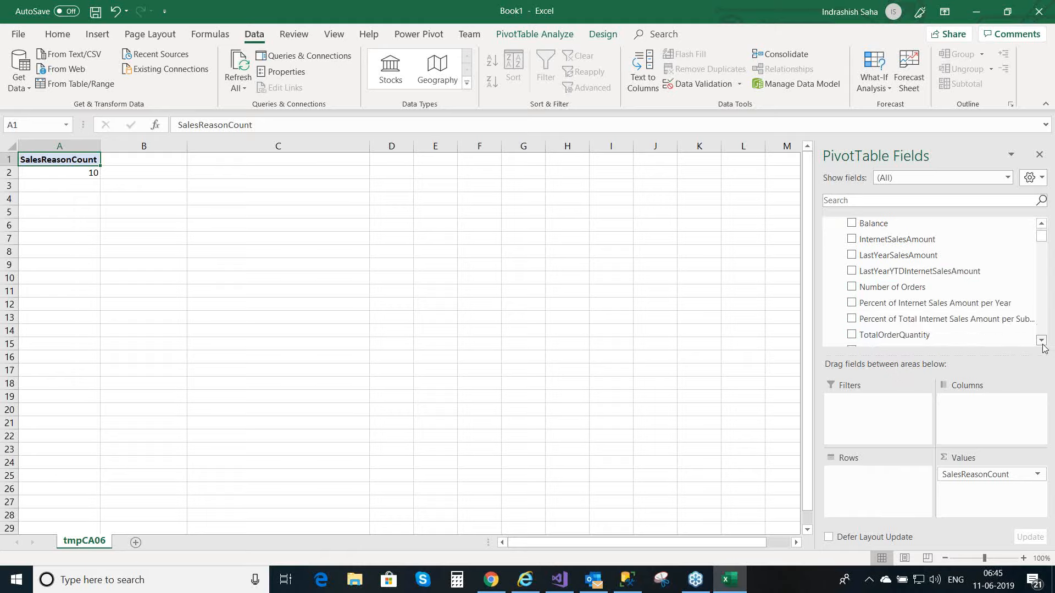
pyautogui.click(1042, 341)
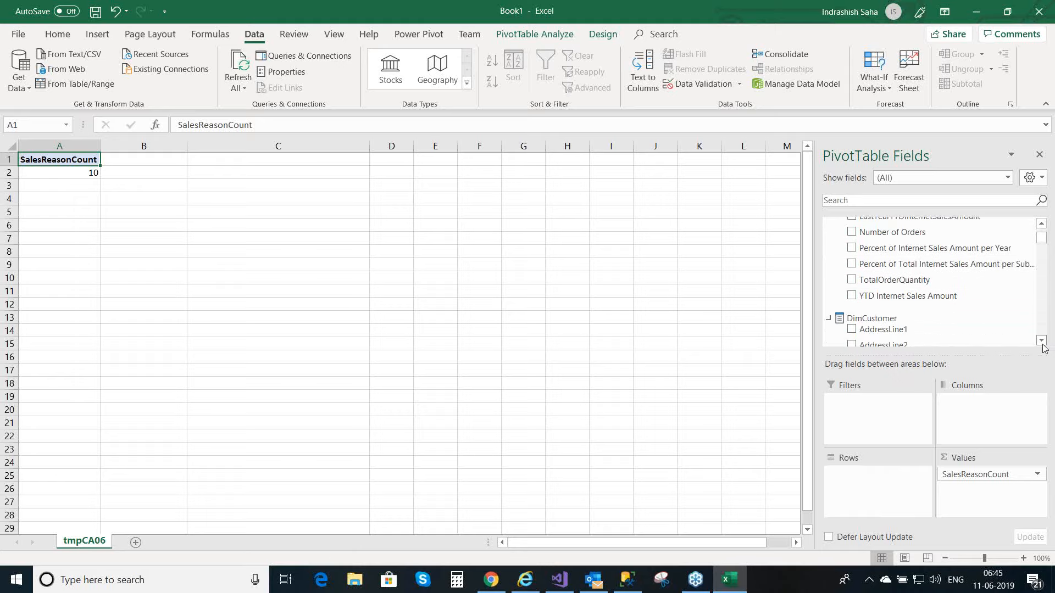
pyautogui.click(1042, 341)
pyautogui.click(1042, 342)
pyautogui.click(1042, 341)
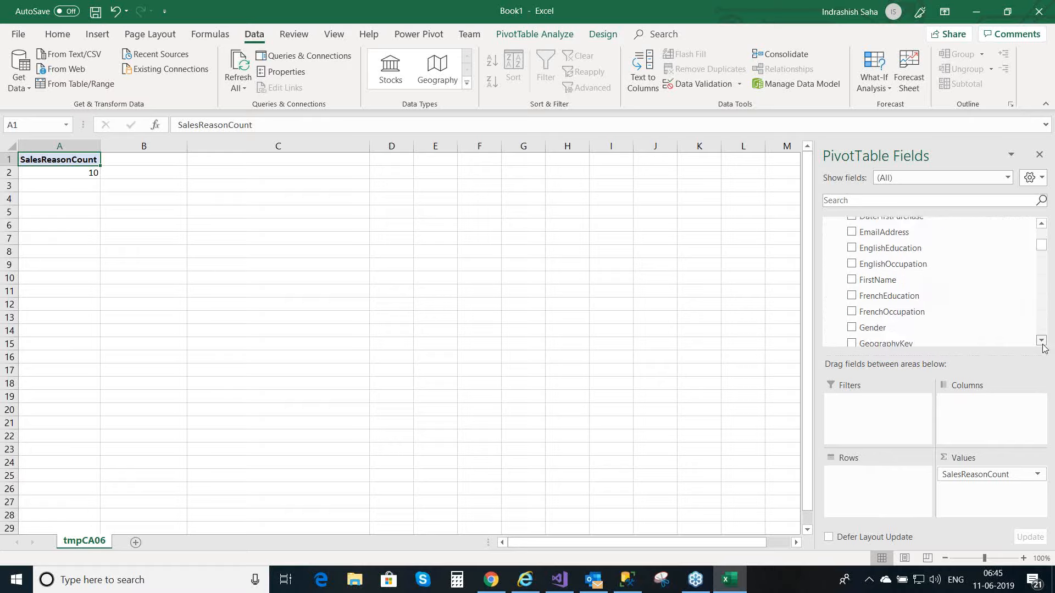
pyautogui.click(1042, 341)
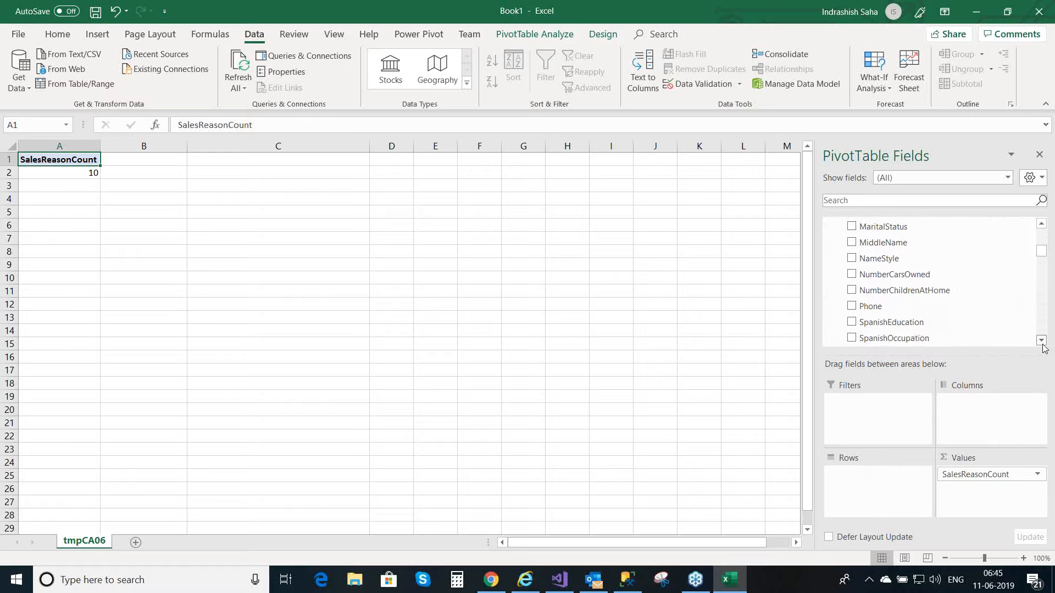
pyautogui.click(1042, 341)
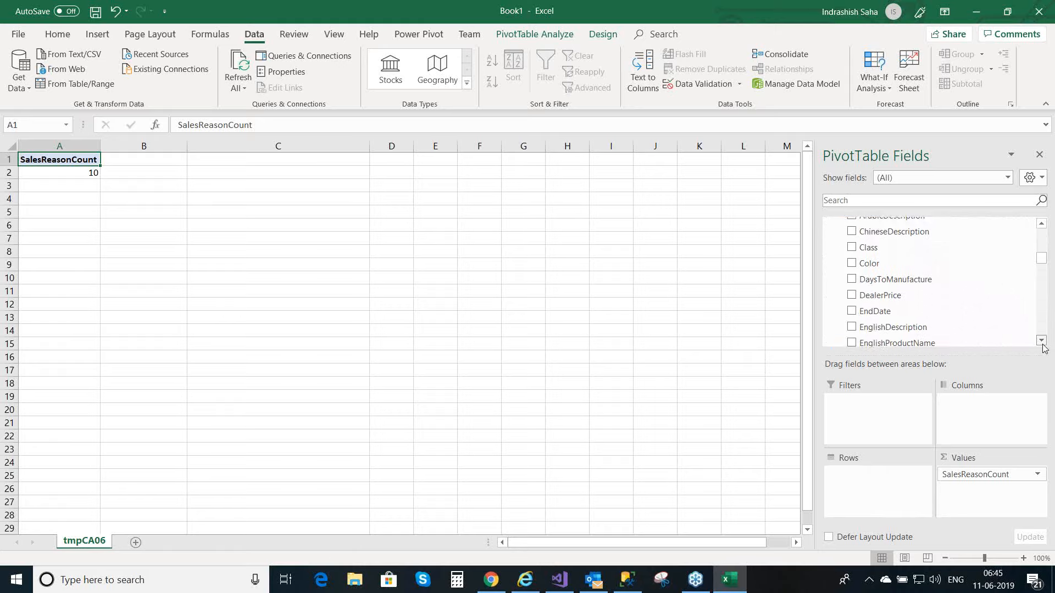
pyautogui.click(1042, 341)
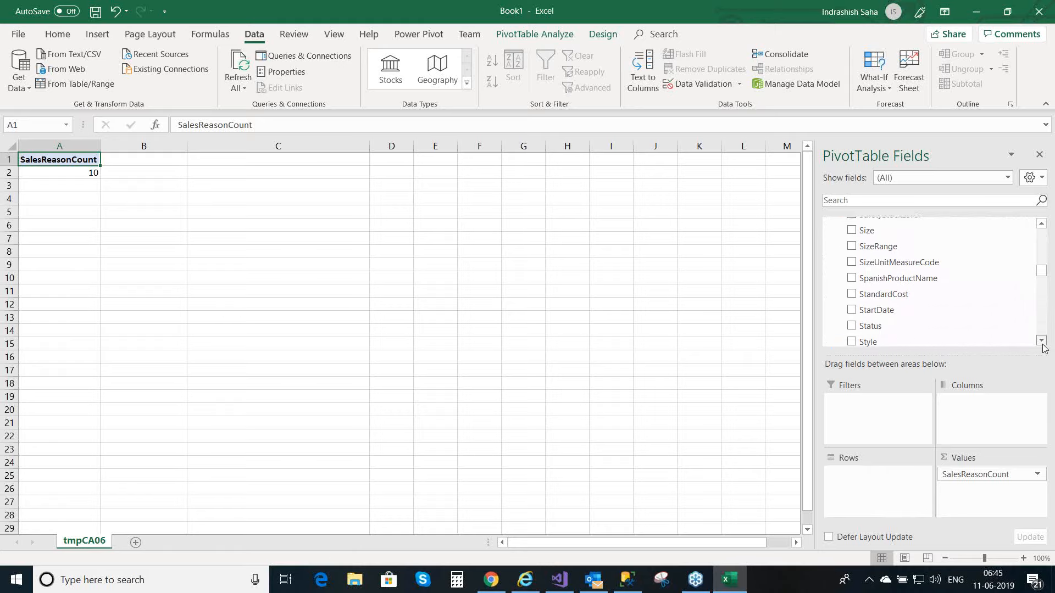
pyautogui.click(1042, 341)
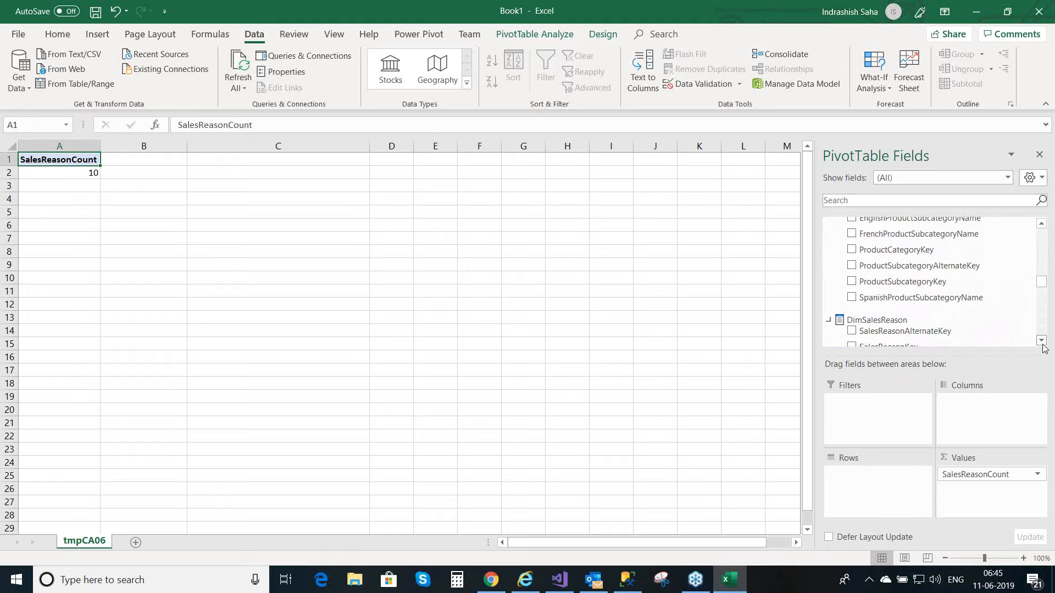
pyautogui.click(1041, 341)
pyautogui.click(1042, 342)
pyautogui.click(1042, 342)
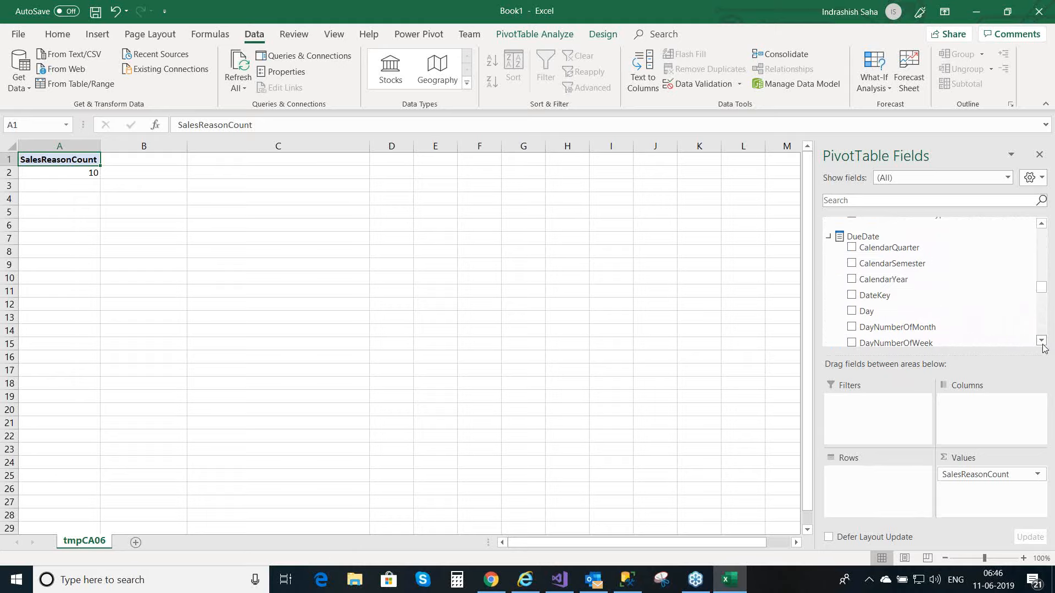
pyautogui.click(1042, 341)
pyautogui.click(1042, 341)
pyautogui.click(1042, 342)
pyautogui.click(1042, 341)
pyautogui.click(1042, 342)
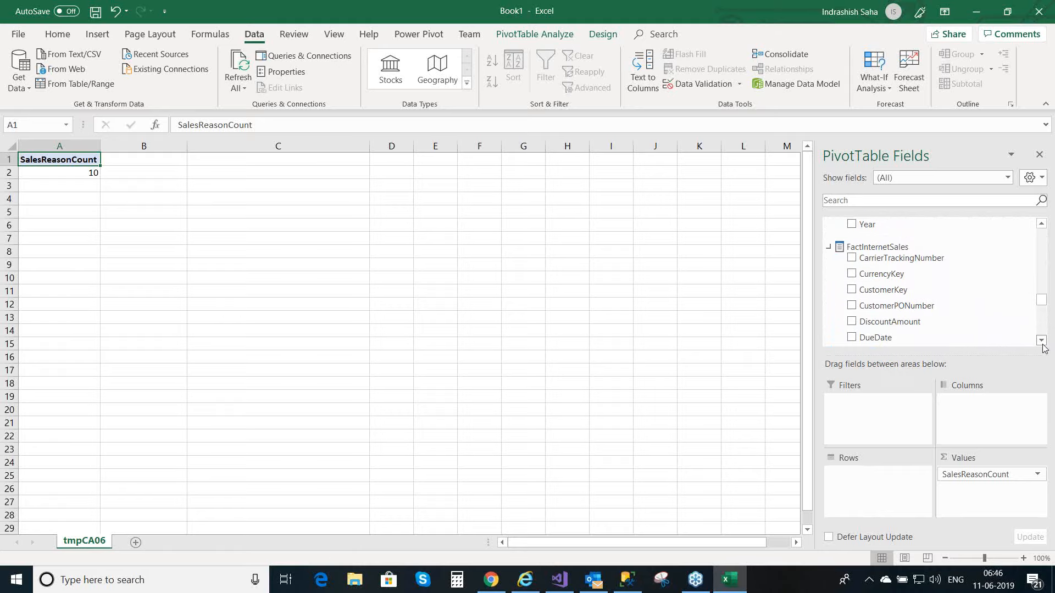
pyautogui.click(1042, 341)
pyautogui.click(1042, 341)
pyautogui.click(1042, 341)
pyautogui.click(1042, 341)
pyautogui.click(1043, 343)
pyautogui.click(1043, 343)
pyautogui.click(1043, 343)
pyautogui.click(1043, 343)
pyautogui.click(1042, 343)
pyautogui.click(1042, 341)
pyautogui.click(1042, 341)
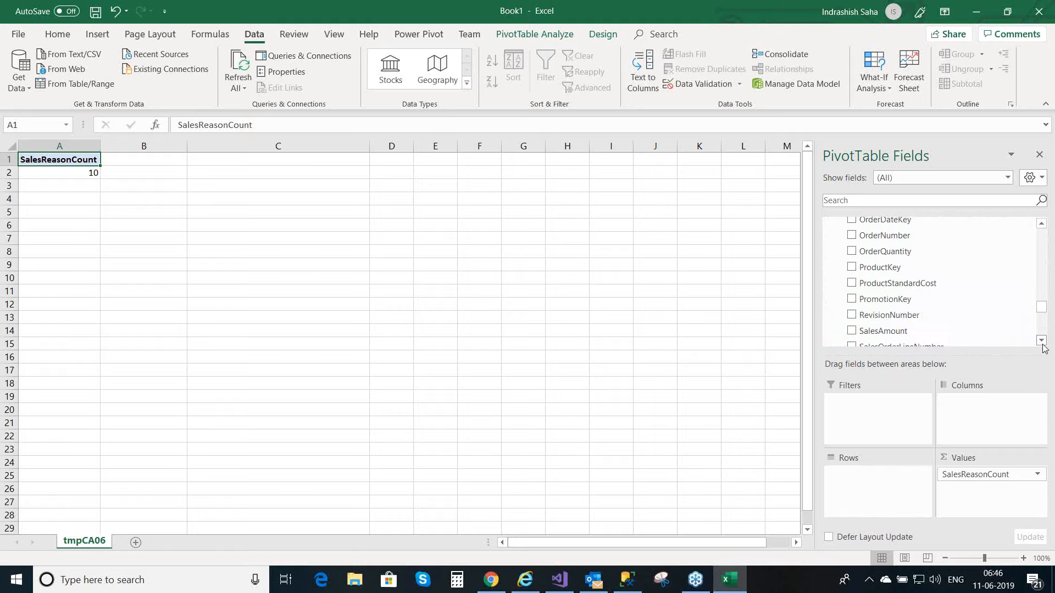
pyautogui.click(852, 237)
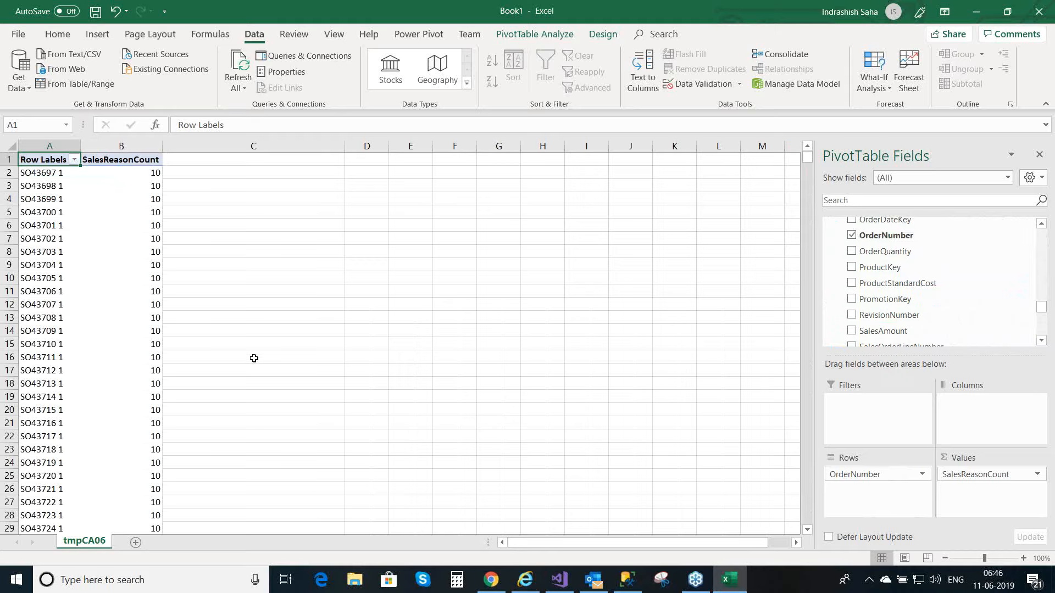
pyautogui.click(151, 238)
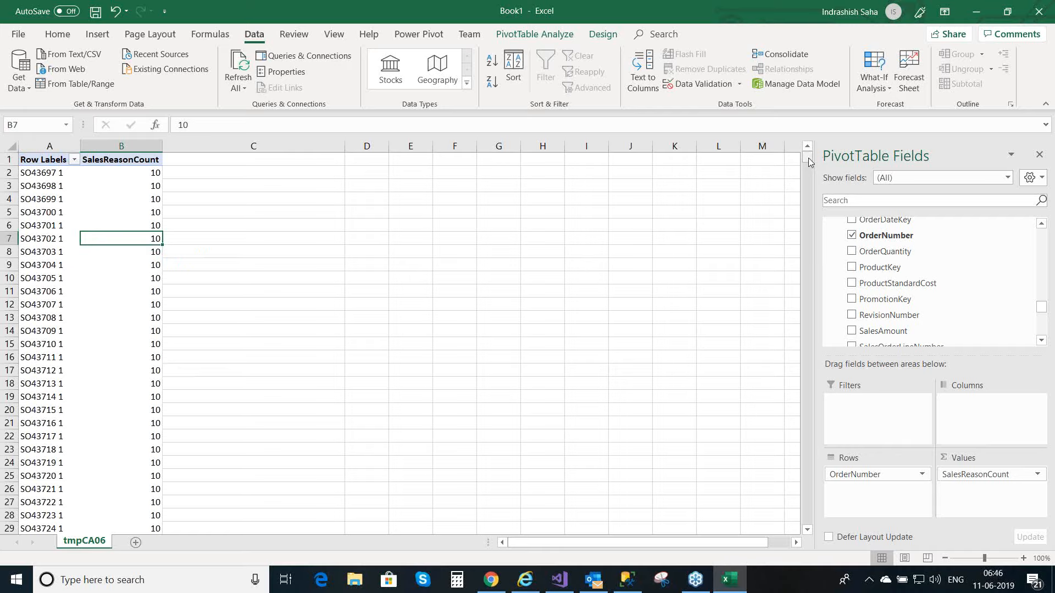
pyautogui.moveTo(809, 157); pyautogui.dragTo(809, 123)
# Step: Switch to Visual Studio and display the model as a diagram showing the DimSalesReason and FactInternetSalesReason tables
pyautogui.click(560, 580)
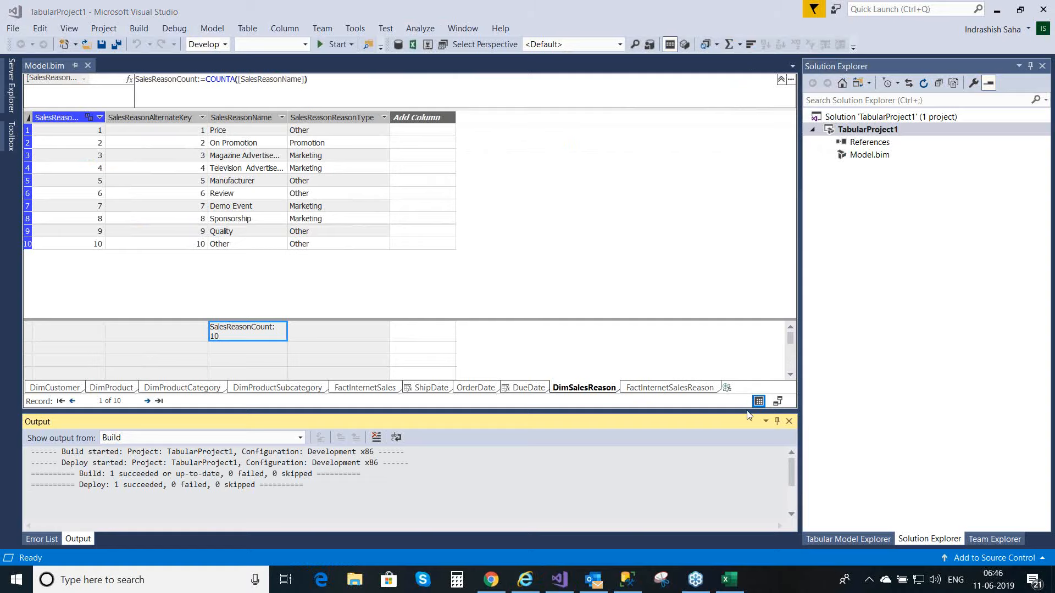
pyautogui.click(777, 404)
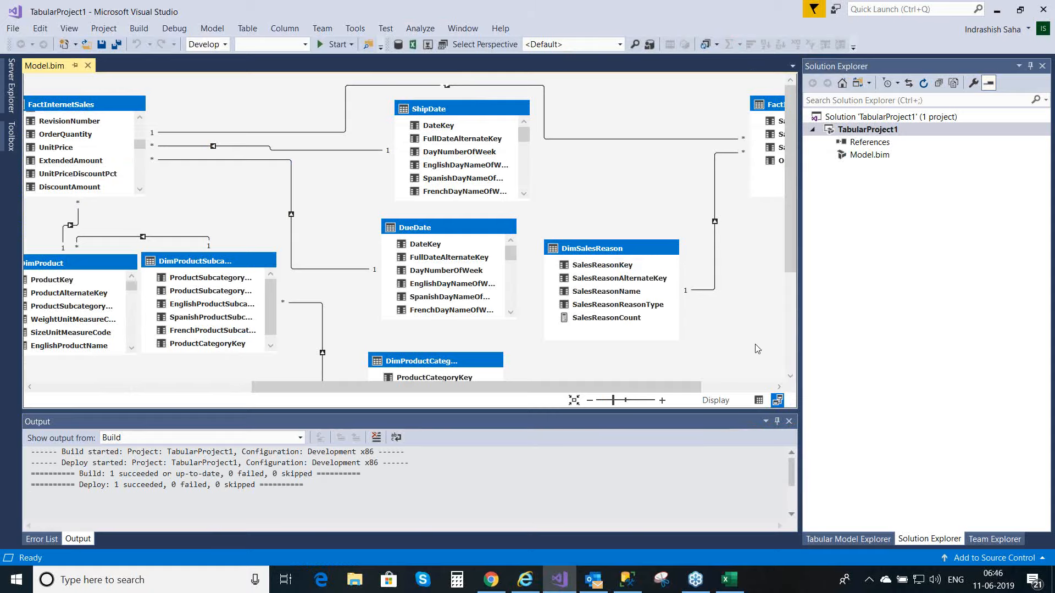
pyautogui.moveTo(674, 389); pyautogui.dragTo(734, 388)
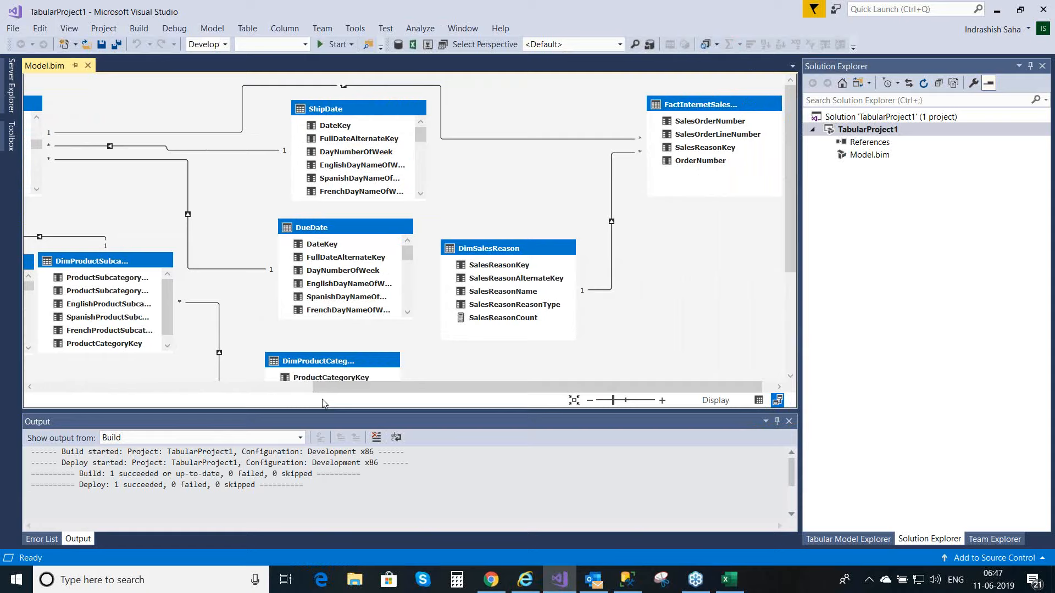
pyautogui.moveTo(325, 388); pyautogui.dragTo(183, 356)
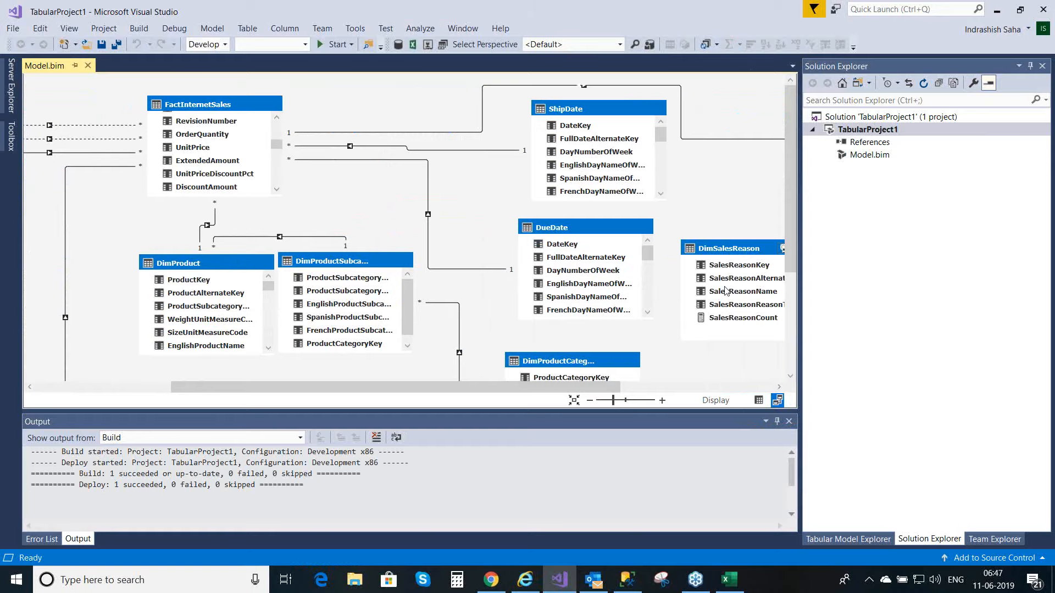
pyautogui.moveTo(606, 384); pyautogui.dragTo(718, 388)
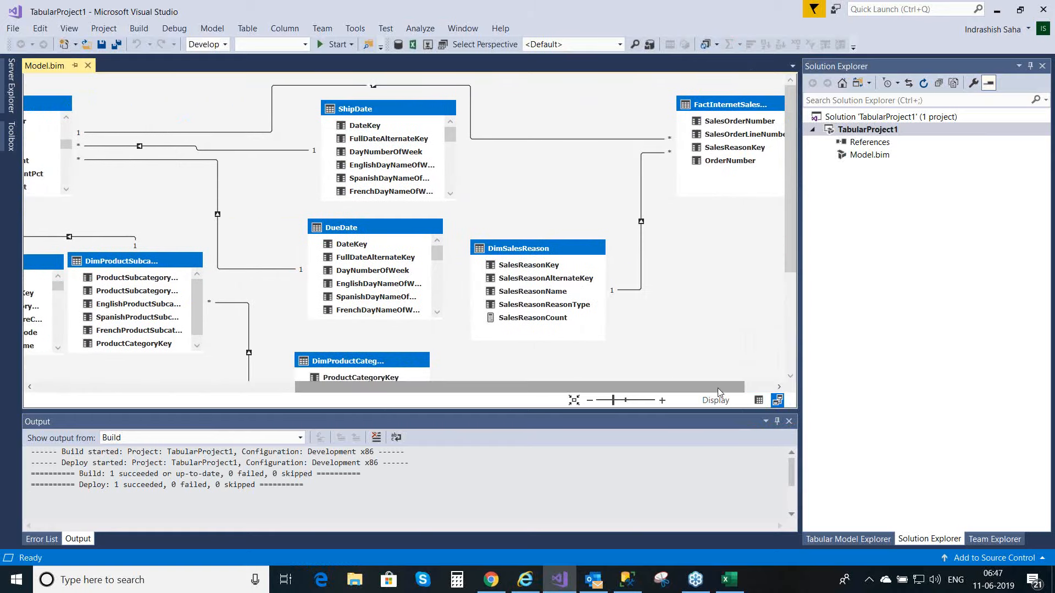
# Step: Set the filter direction of the FactInternetSalesReason to DimSalesReason relationship to both tables and save the model
pyautogui.click(641, 272)
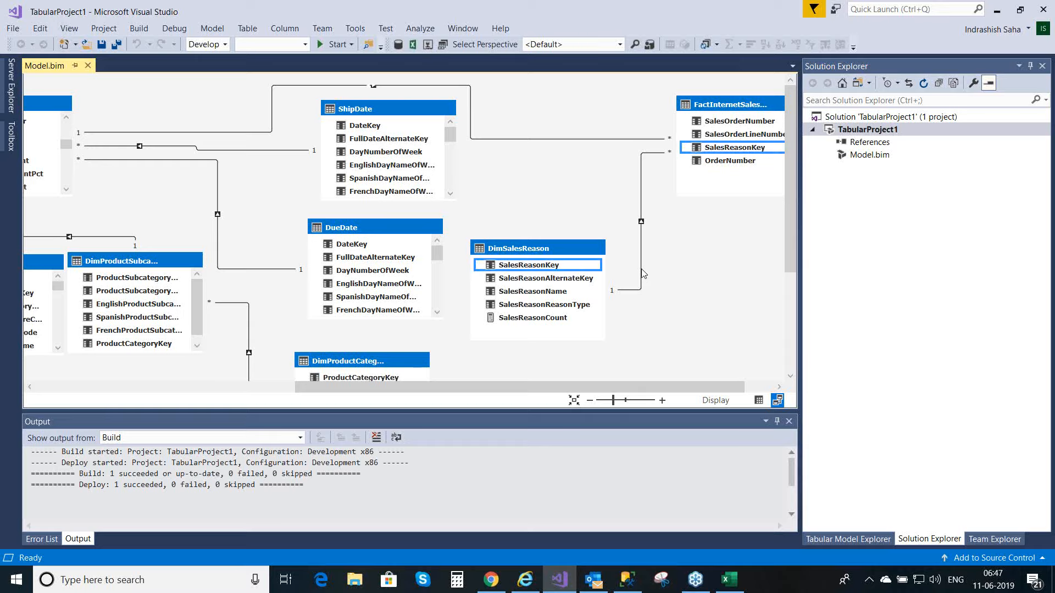
pyautogui.doubleClick(641, 269)
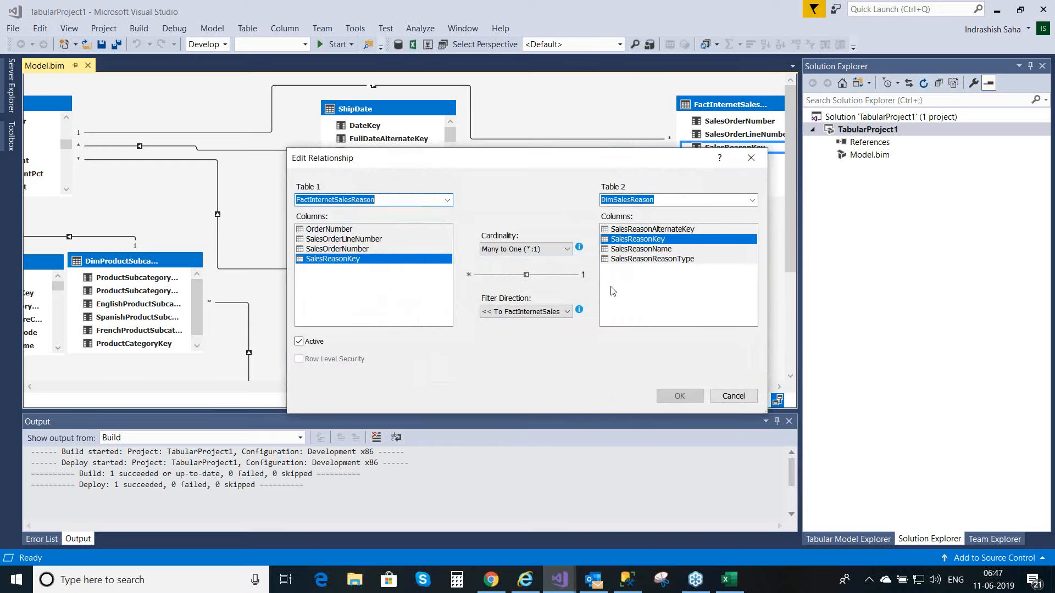
pyautogui.click(555, 313)
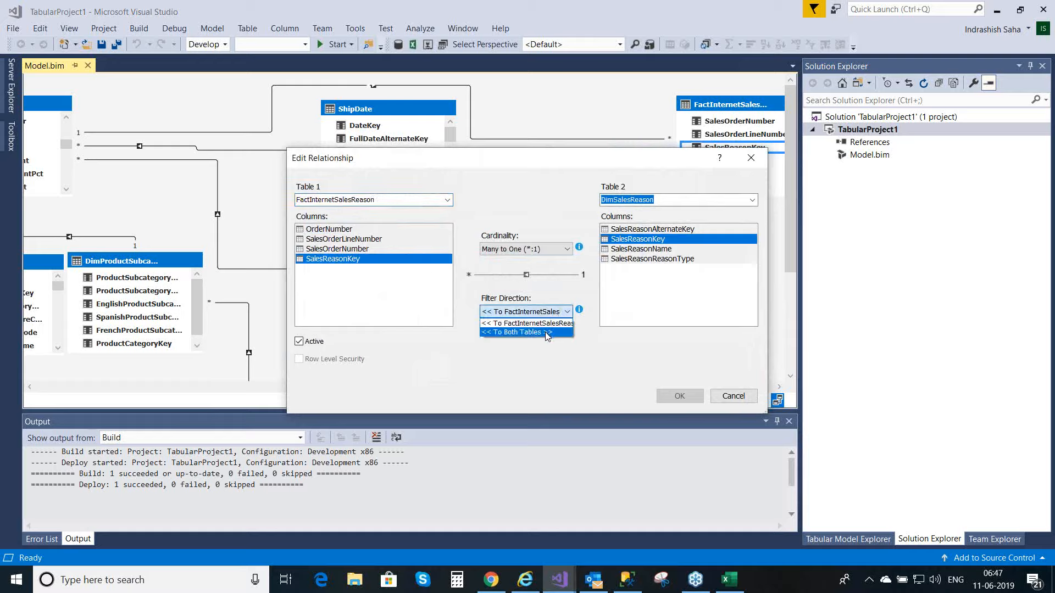
pyautogui.click(548, 333)
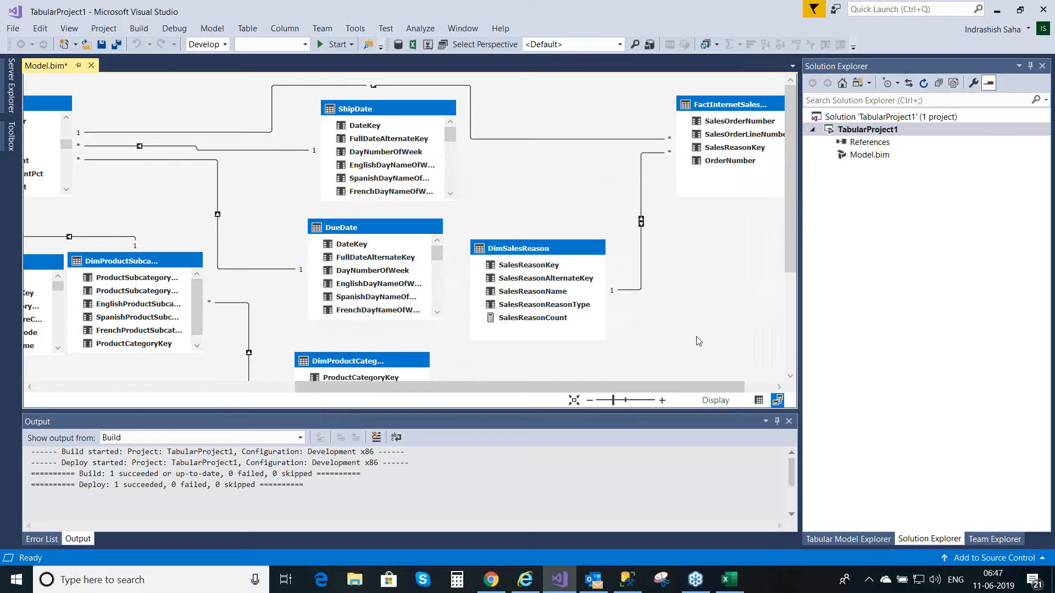
pyautogui.hotkey('ctrl', 's')
# Step: Deploy the TabularProject1 project with the bidirectional sales reason relationship and close the deployment report
pyautogui.rightClick(875, 131)
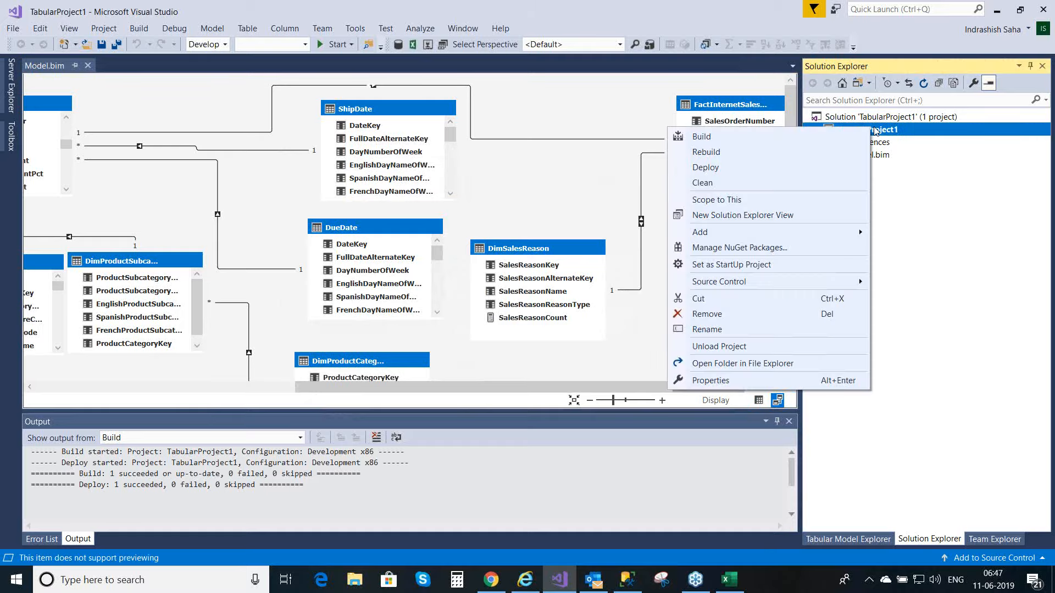
pyautogui.click(762, 176)
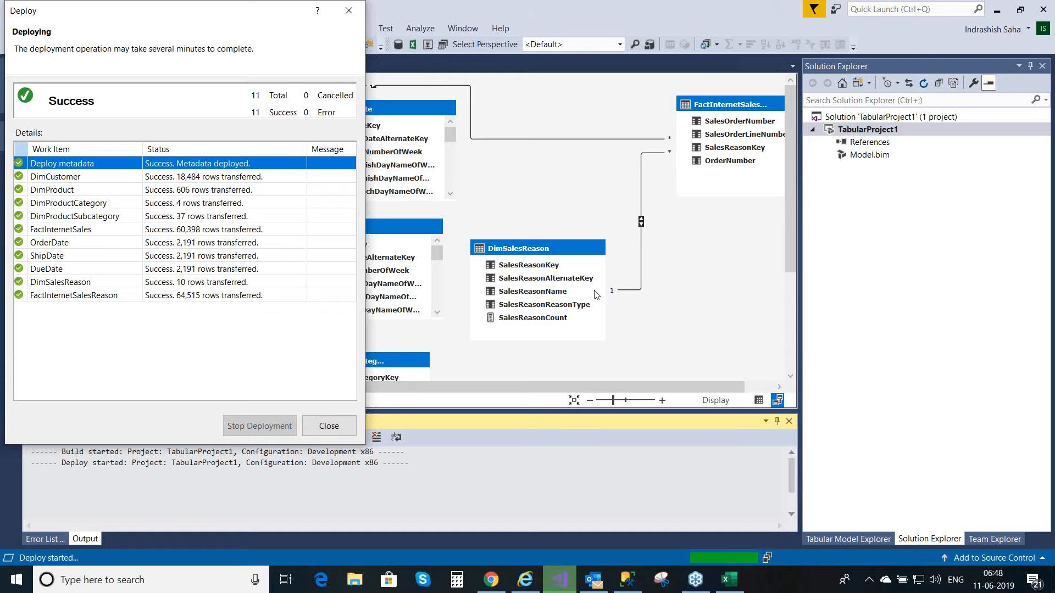
pyautogui.click(325, 427)
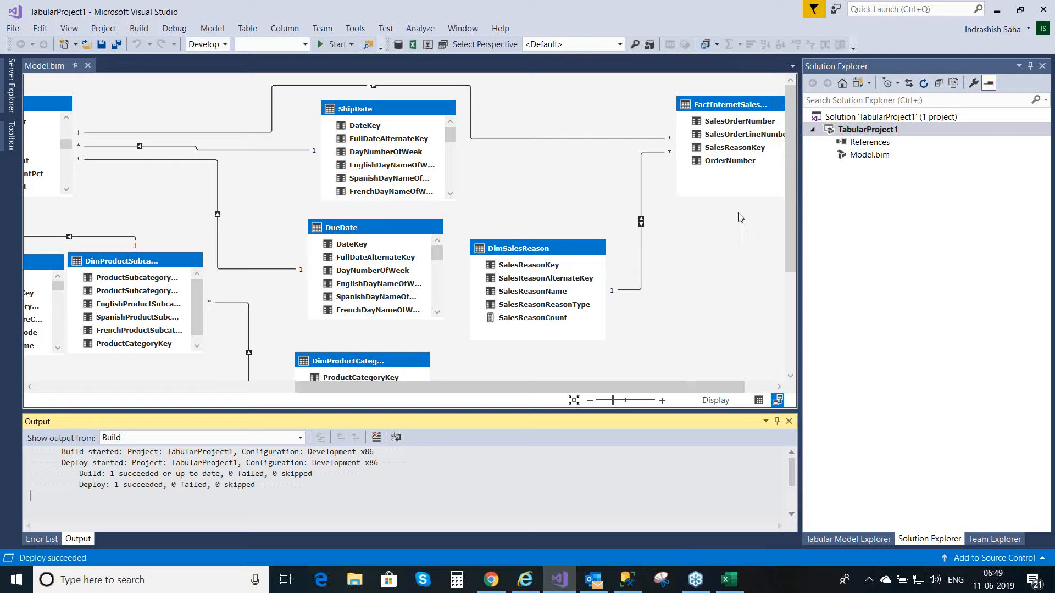
pyautogui.click(639, 243)
# Step: Switch to the Book1 workbook in Excel and refresh all its data connections
pyautogui.click(728, 587)
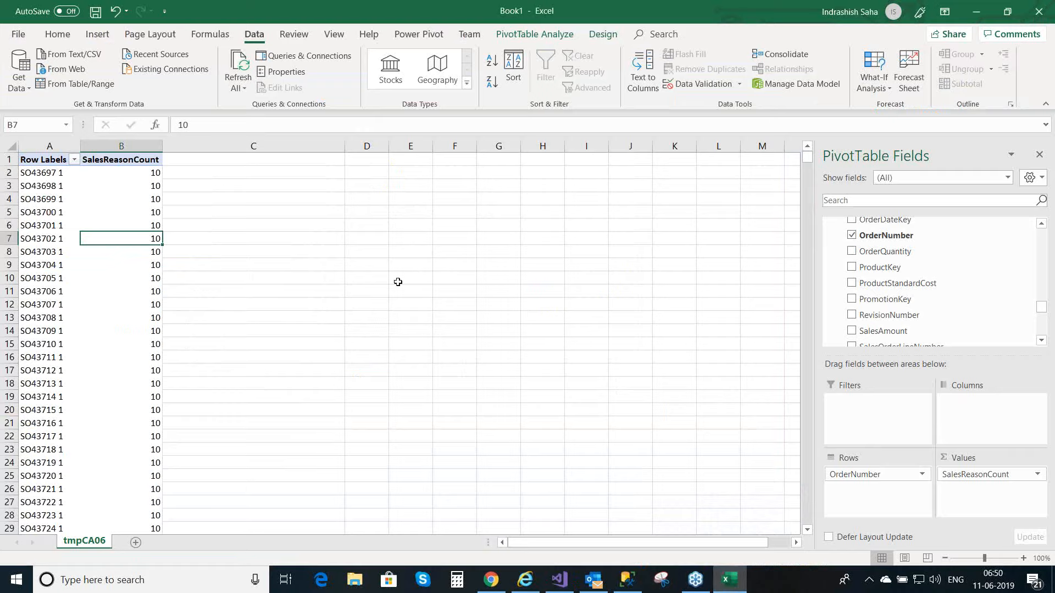
pyautogui.click(244, 89)
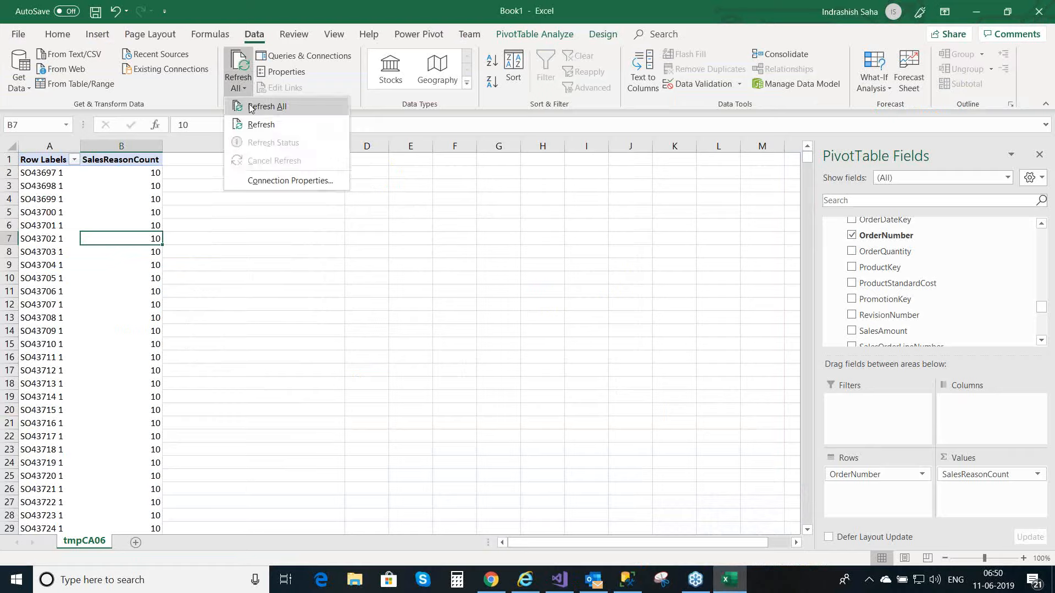
pyautogui.click(250, 108)
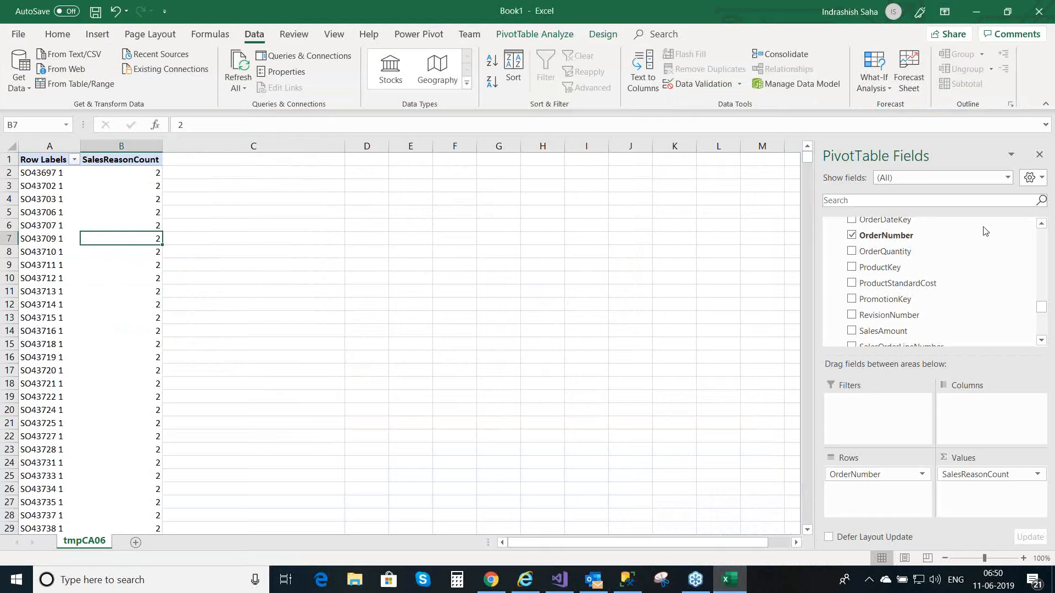
# Step: Examine the refreshed SalesReasonCount values for individual order numbers throughout the PivotTable
pyautogui.hotkey('alt', 'Tab')
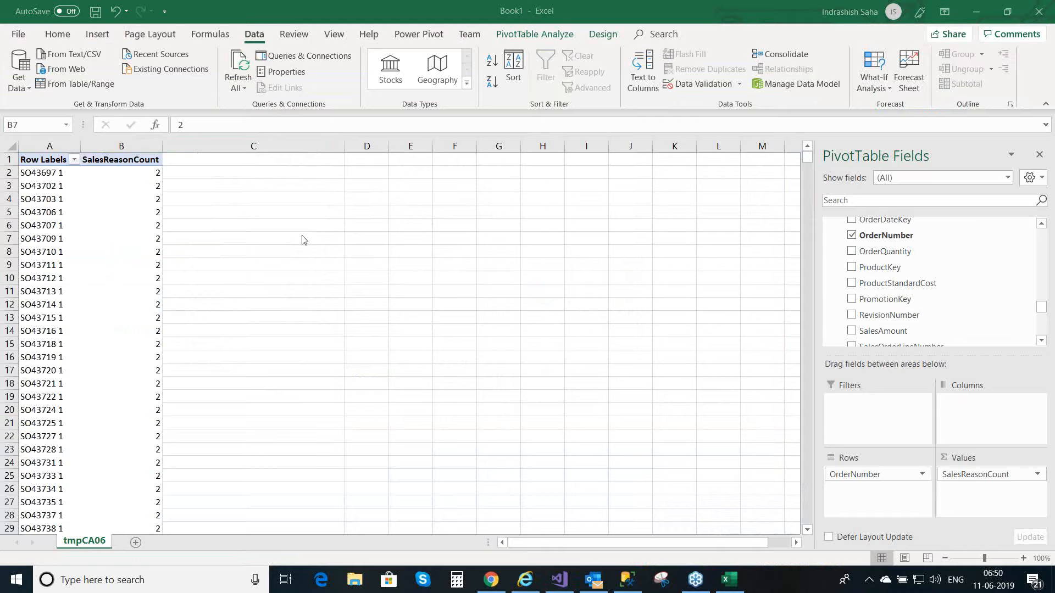
pyautogui.hotkey('alt', 'Tab')
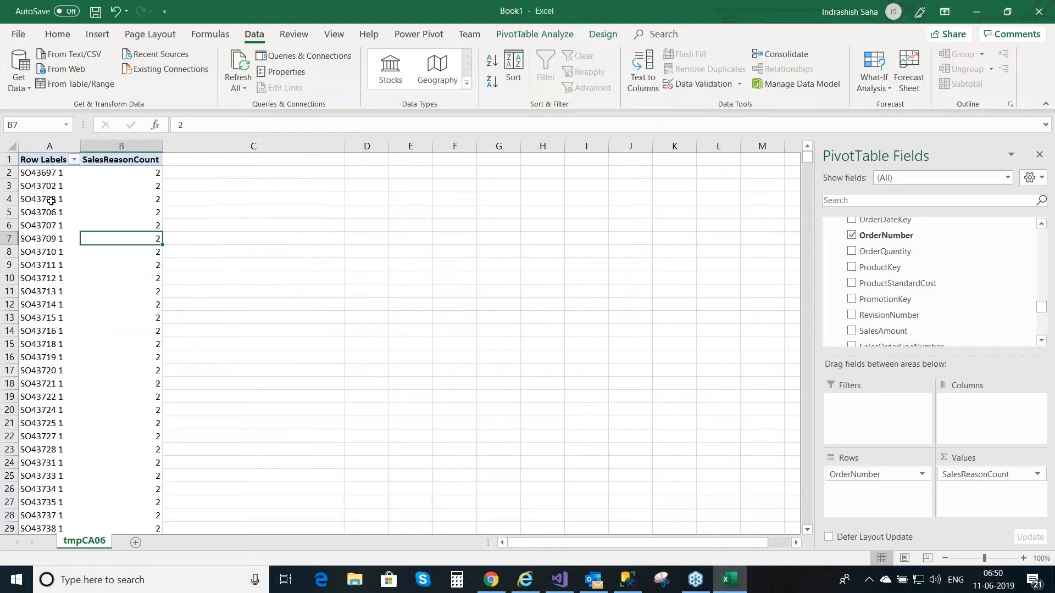
pyautogui.click(140, 208)
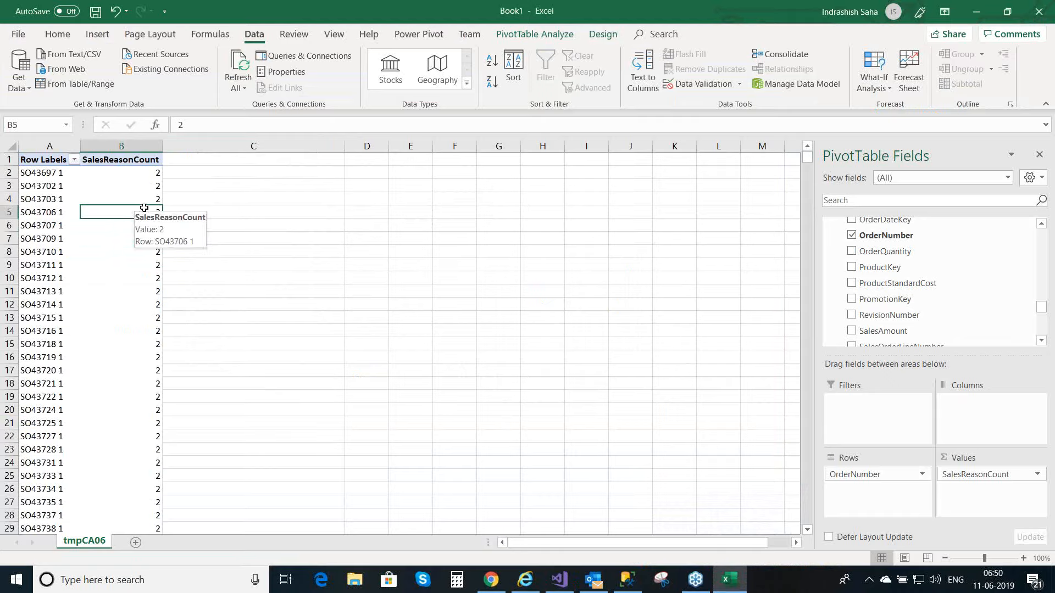
pyautogui.click(60, 176)
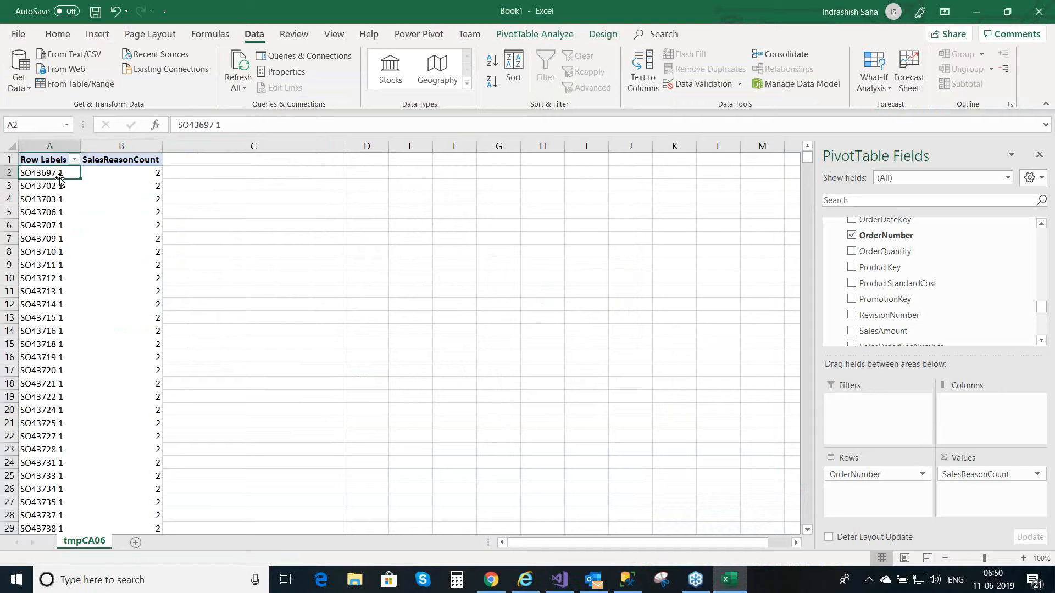
pyautogui.click(144, 172)
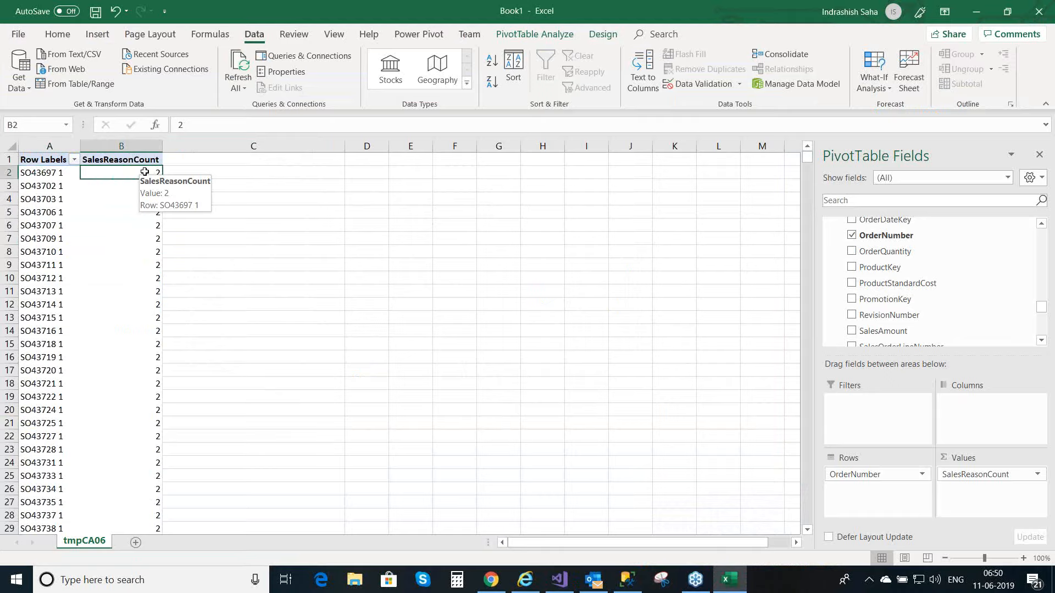
pyautogui.click(70, 252)
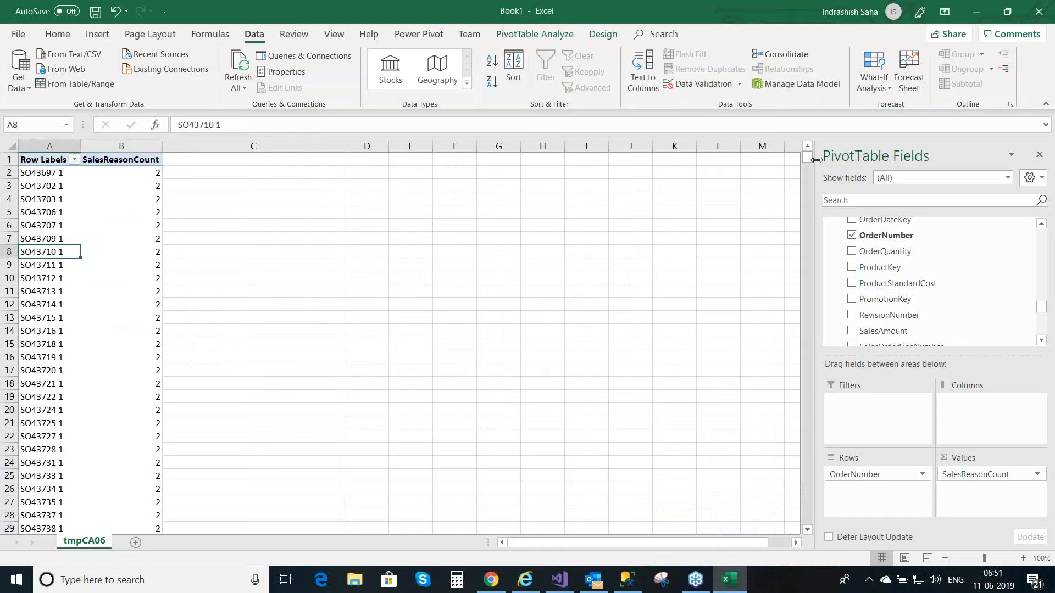
pyautogui.moveTo(811, 164); pyautogui.dragTo(813, 228)
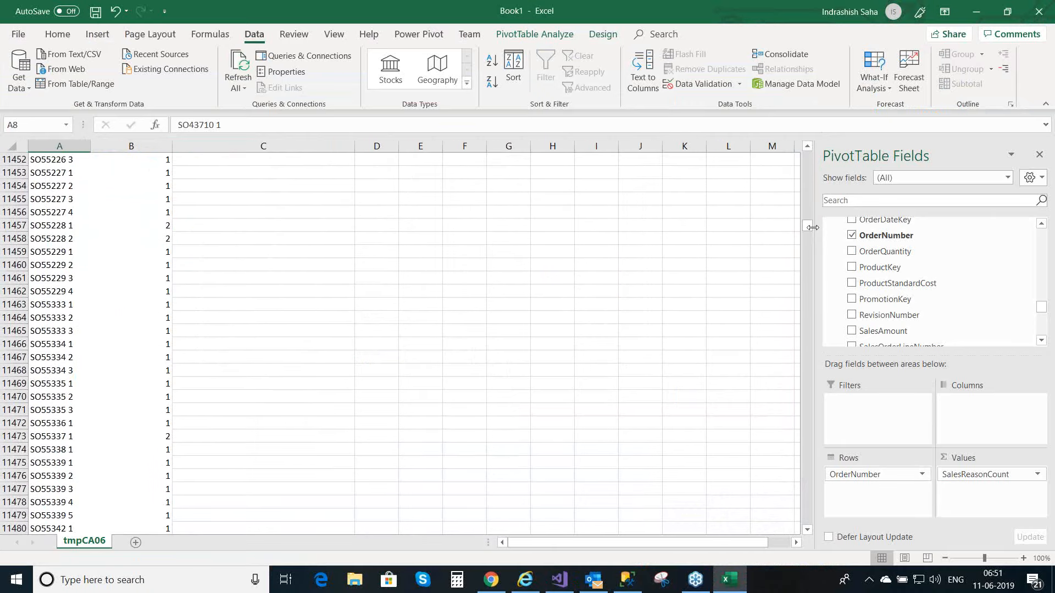
# Step: Compare the SalesReasonCount values of order numbers far down the PivotTable and return to its first rows
pyautogui.moveTo(44, 371); pyautogui.dragTo(171, 376)
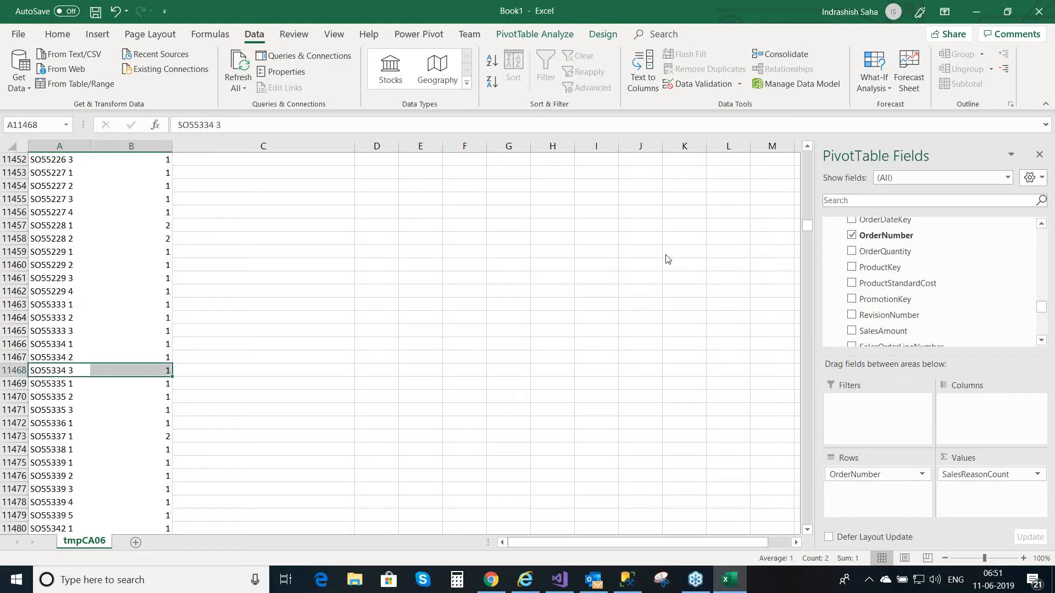
pyautogui.moveTo(810, 225); pyautogui.dragTo(814, 260)
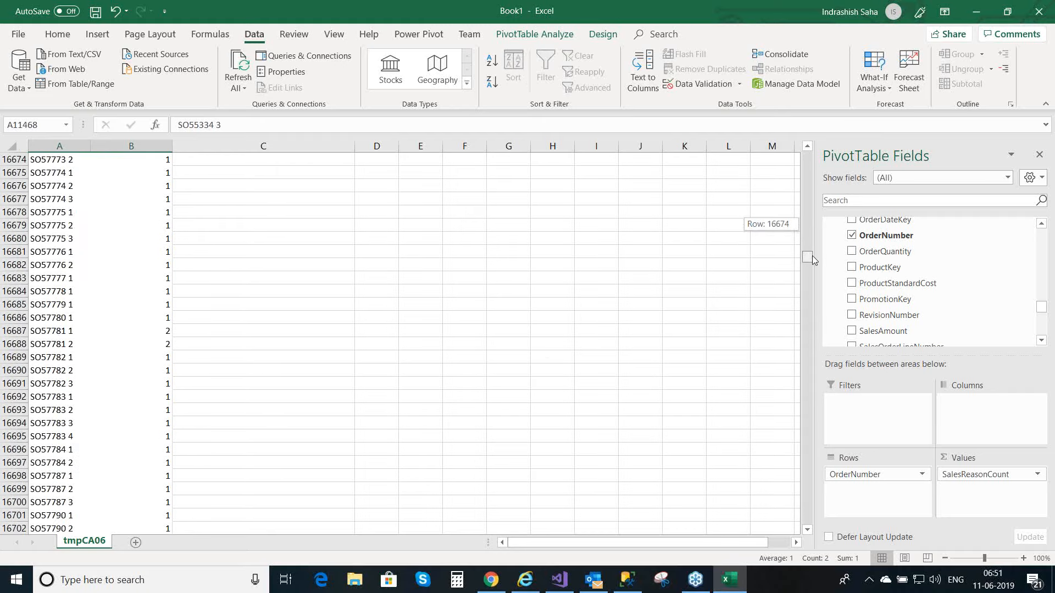
pyautogui.click(155, 316)
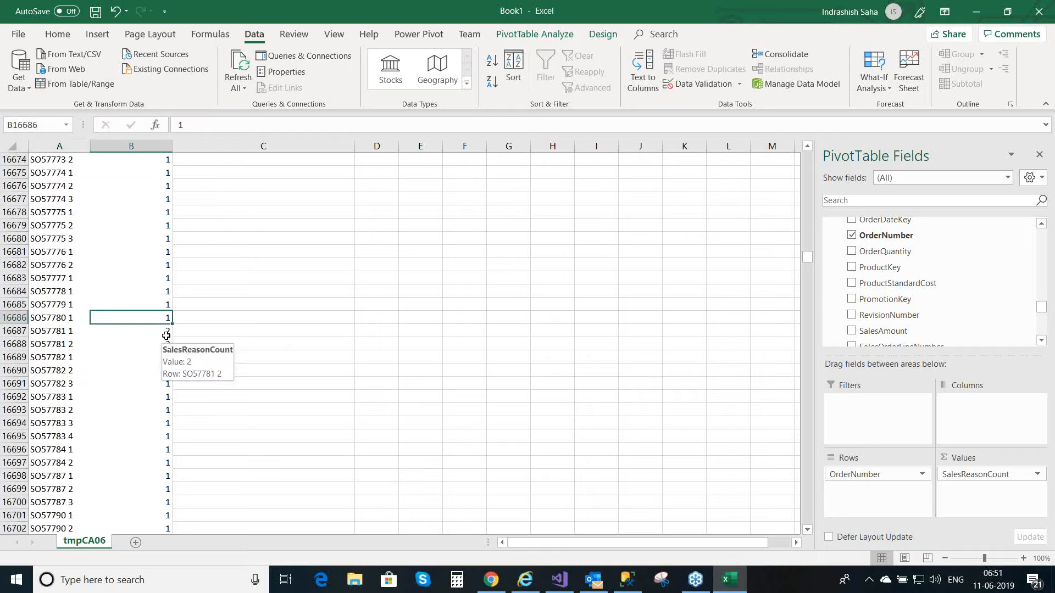
pyautogui.click(166, 330)
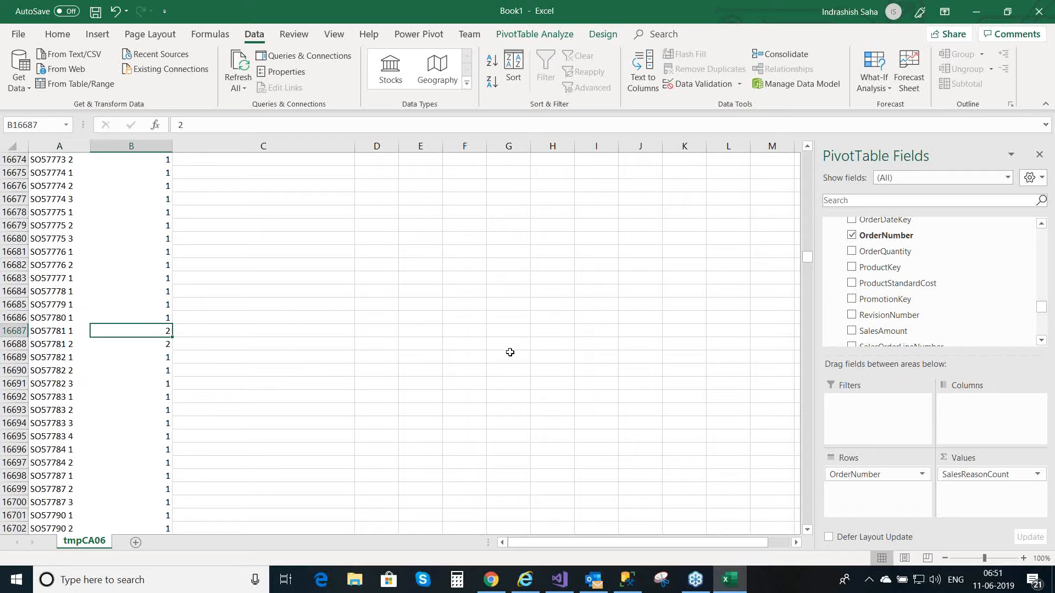
pyautogui.moveTo(806, 259); pyautogui.dragTo(809, 146)
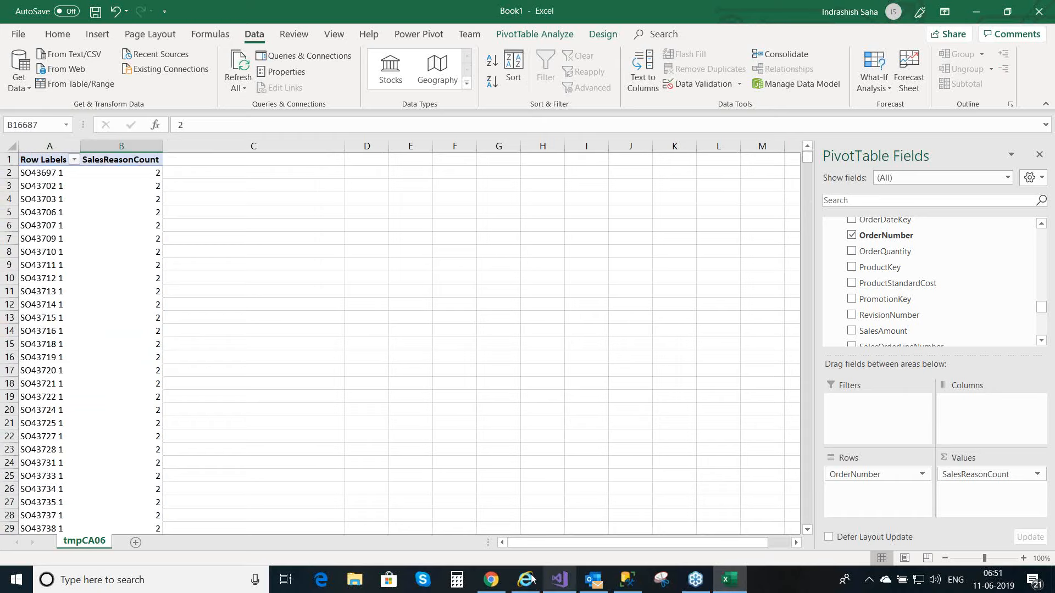
# Step: View the model diagram in Visual Studio and the AdventureWorksDW2012 dimension tables, including DimProduct, in SQL Server Management Studio
pyautogui.moveTo(558, 581)
pyautogui.click(520, 522)
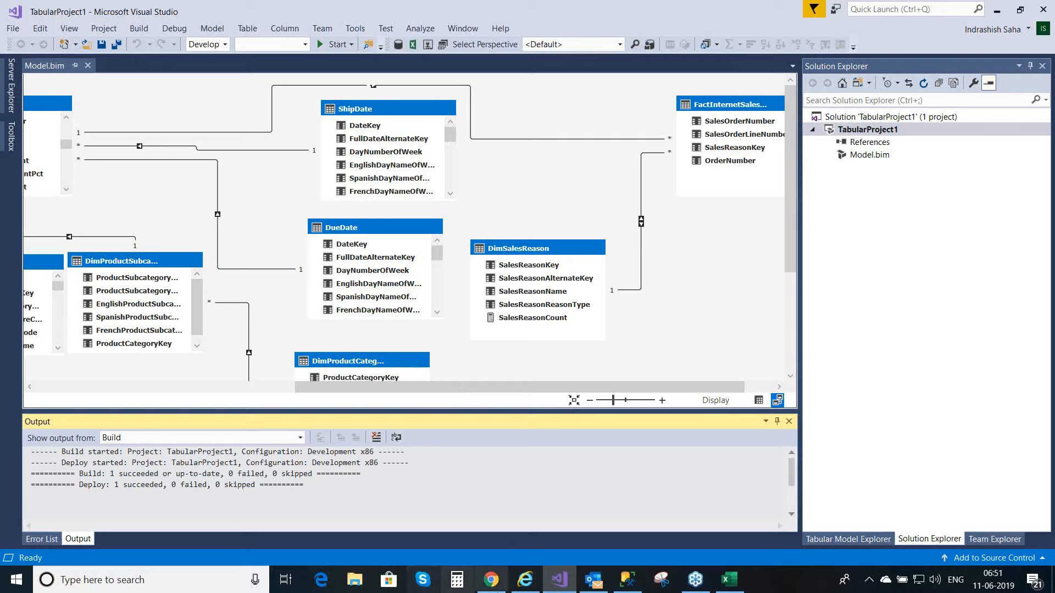
pyautogui.moveTo(568, 588)
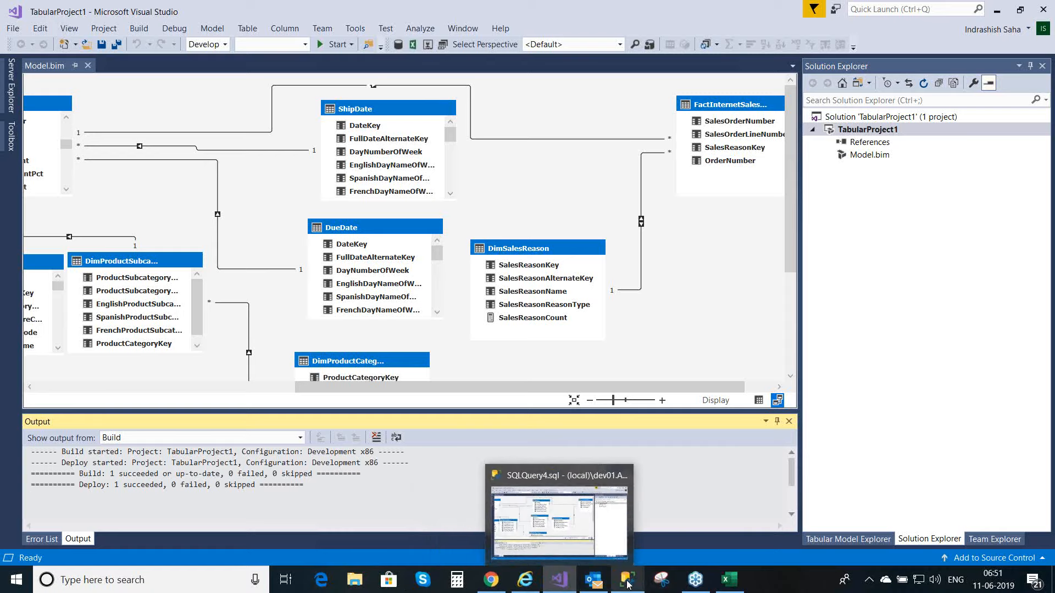
pyautogui.click(629, 587)
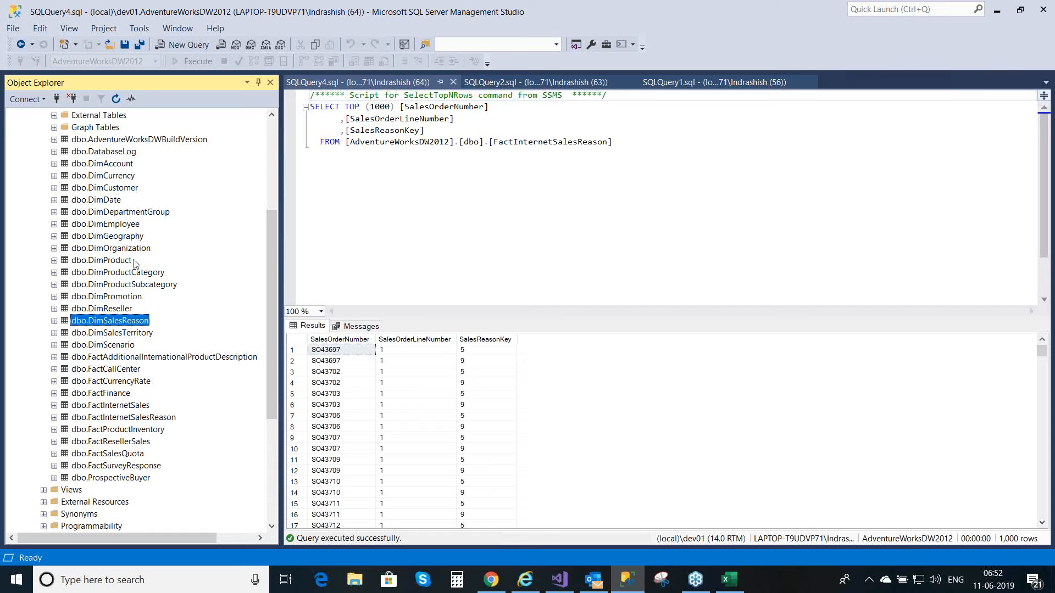
pyautogui.click(118, 273)
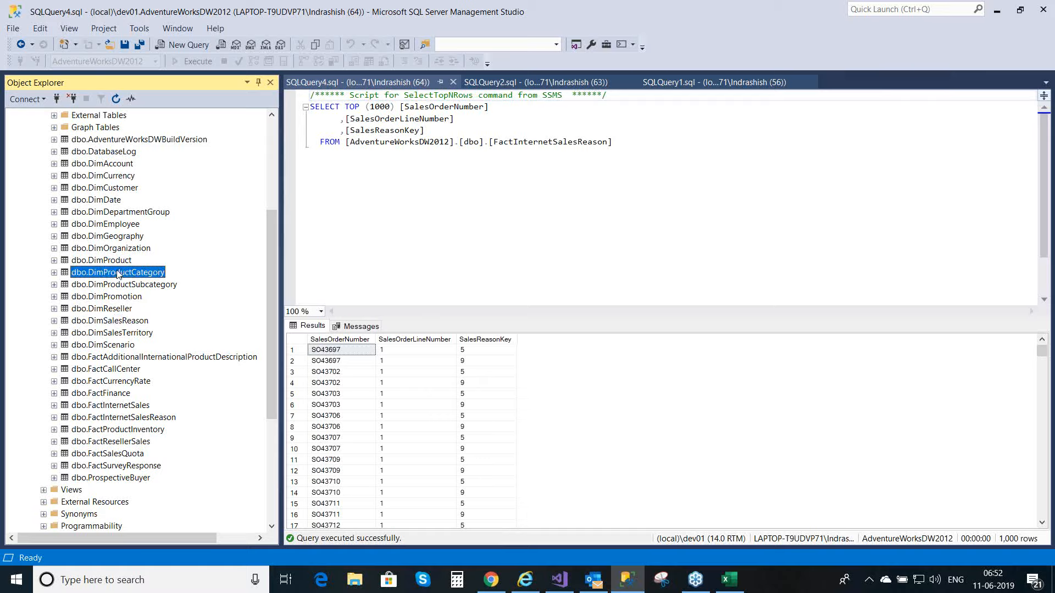
pyautogui.click(131, 238)
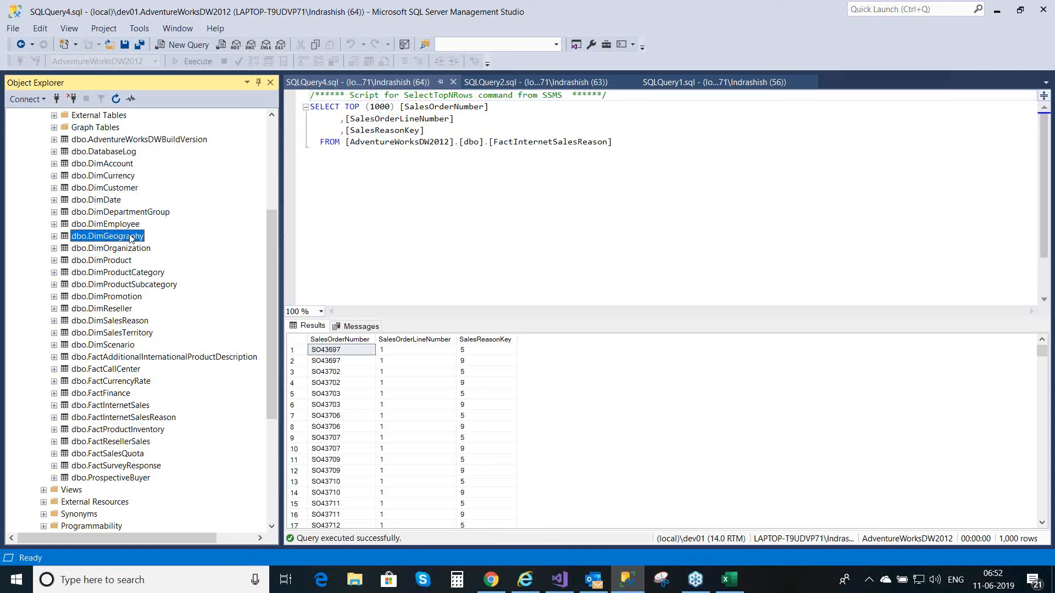
pyautogui.click(132, 335)
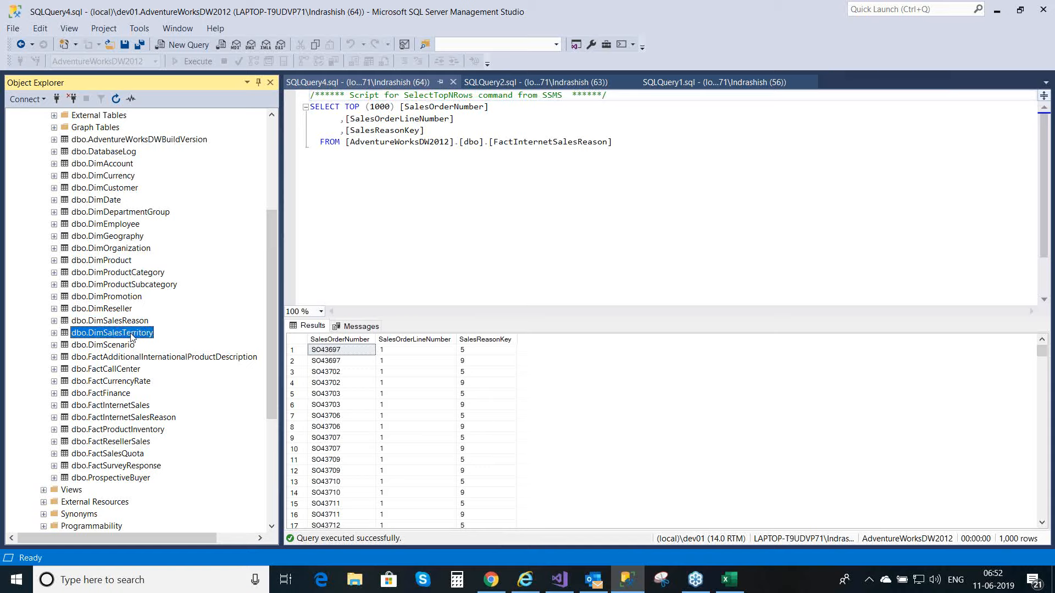
pyautogui.click(129, 263)
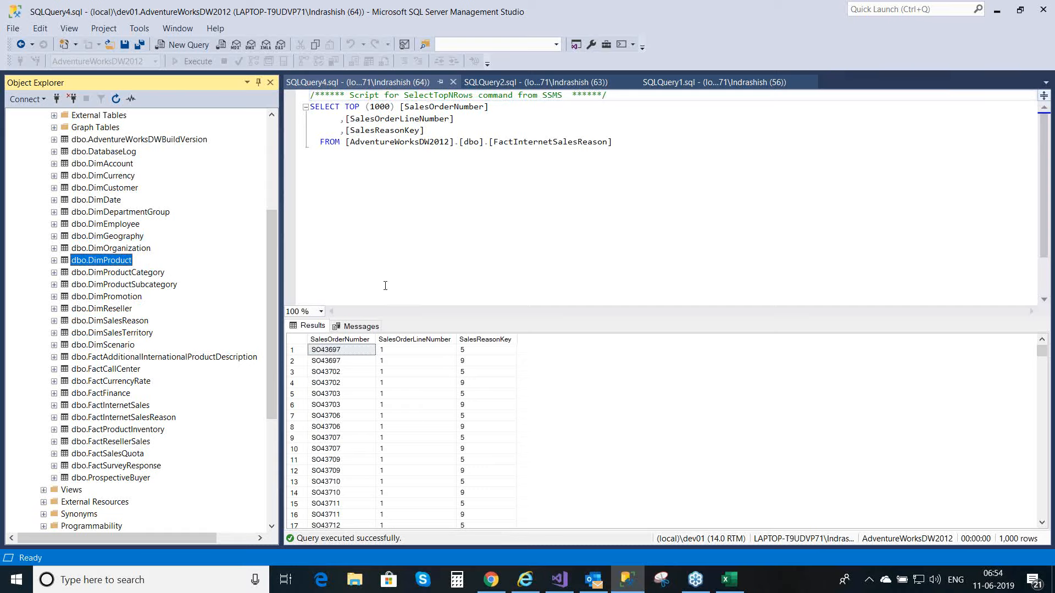
# Step: Switch to the Book1 workbook in Excel and examine the SalesReasonCount values against the first order numbers in the PivotTable
pyautogui.click(742, 589)
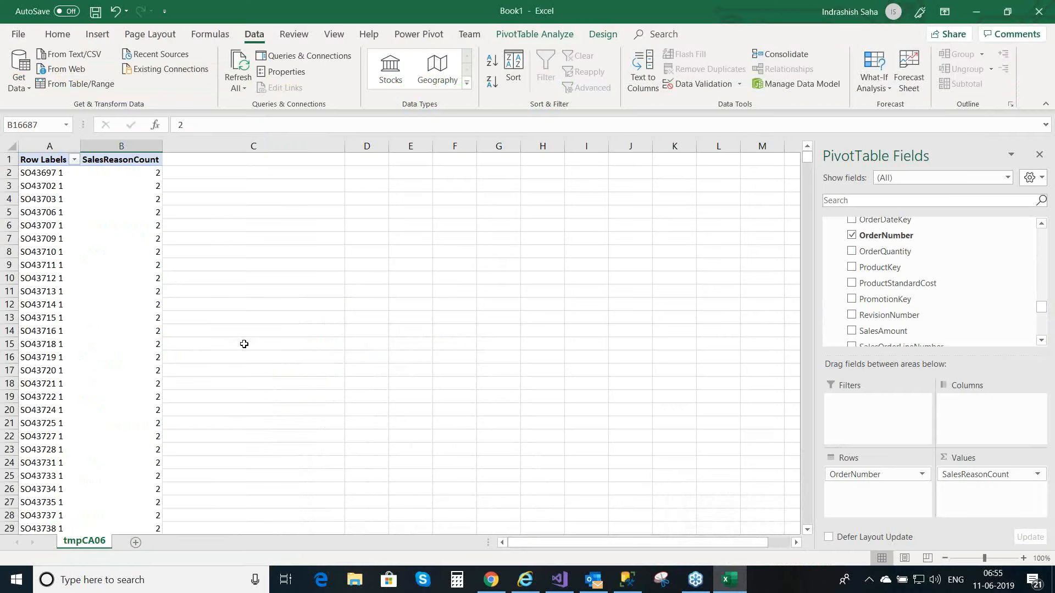
pyautogui.click(54, 201)
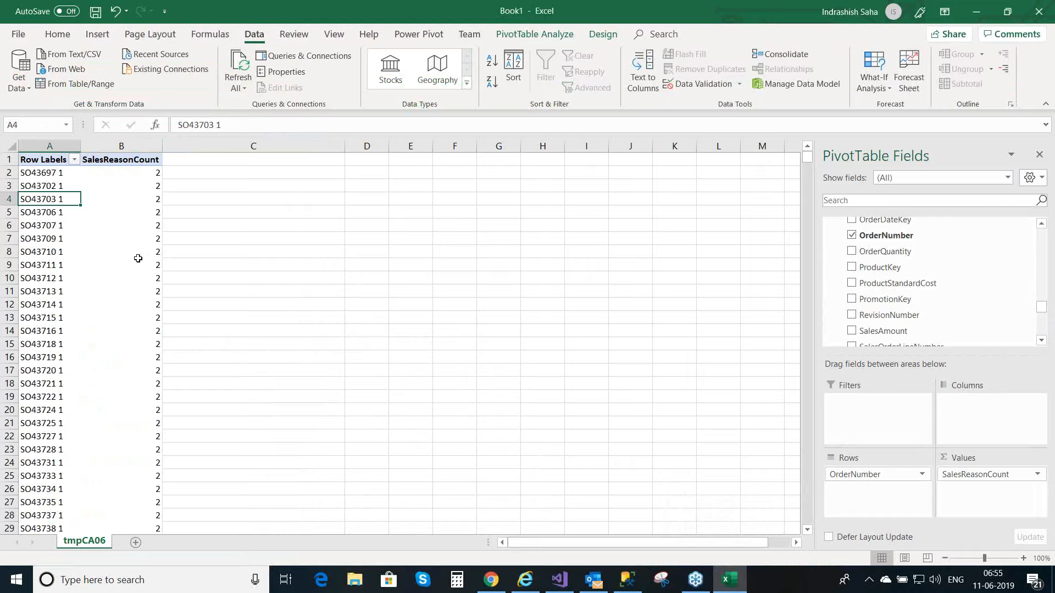
pyautogui.moveTo(138, 254)
pyautogui.click(47, 174)
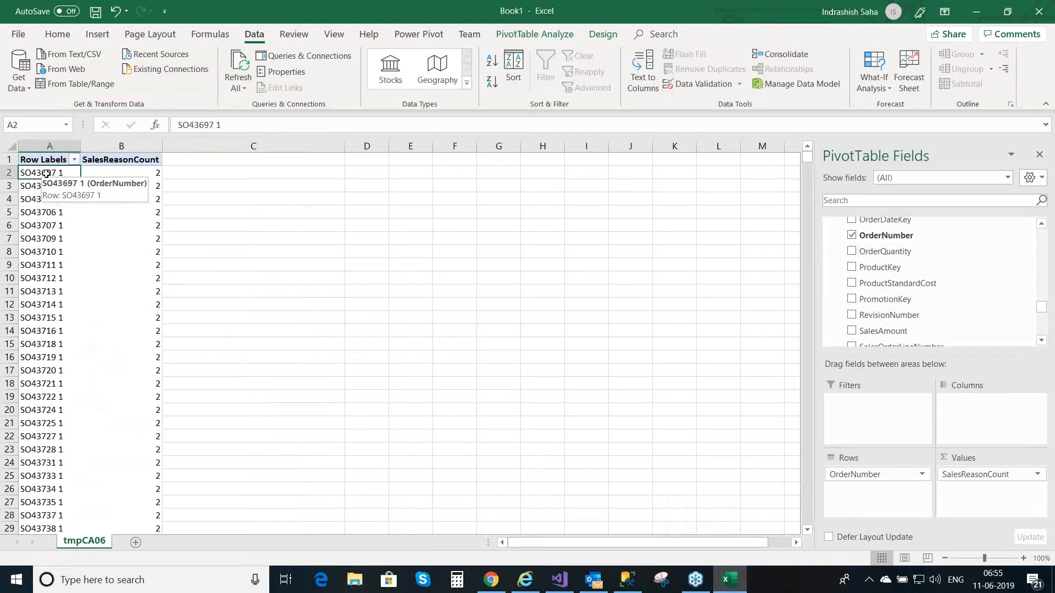
pyautogui.click(52, 215)
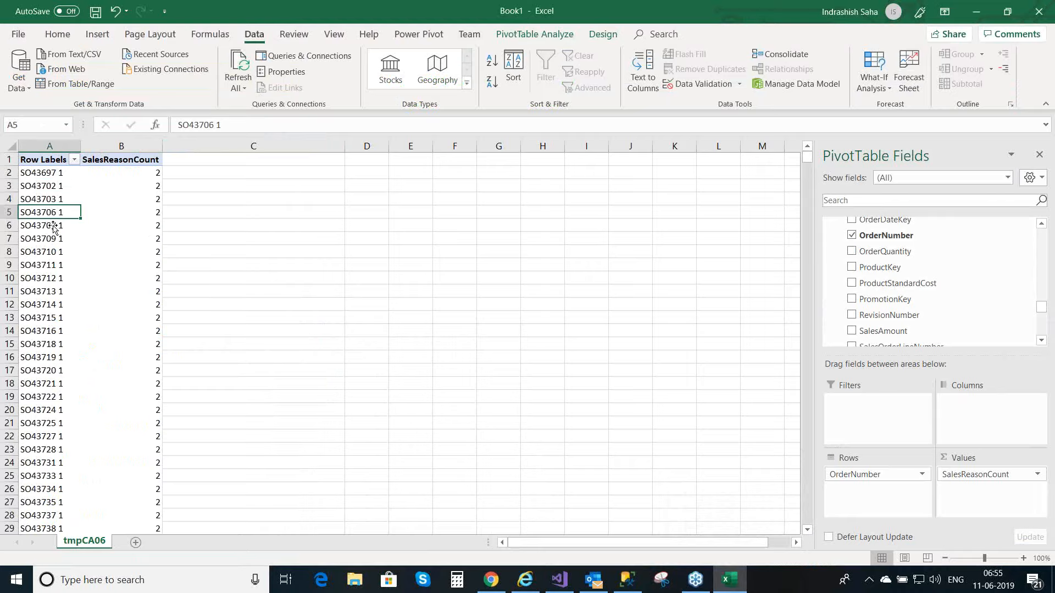
pyautogui.click(140, 198)
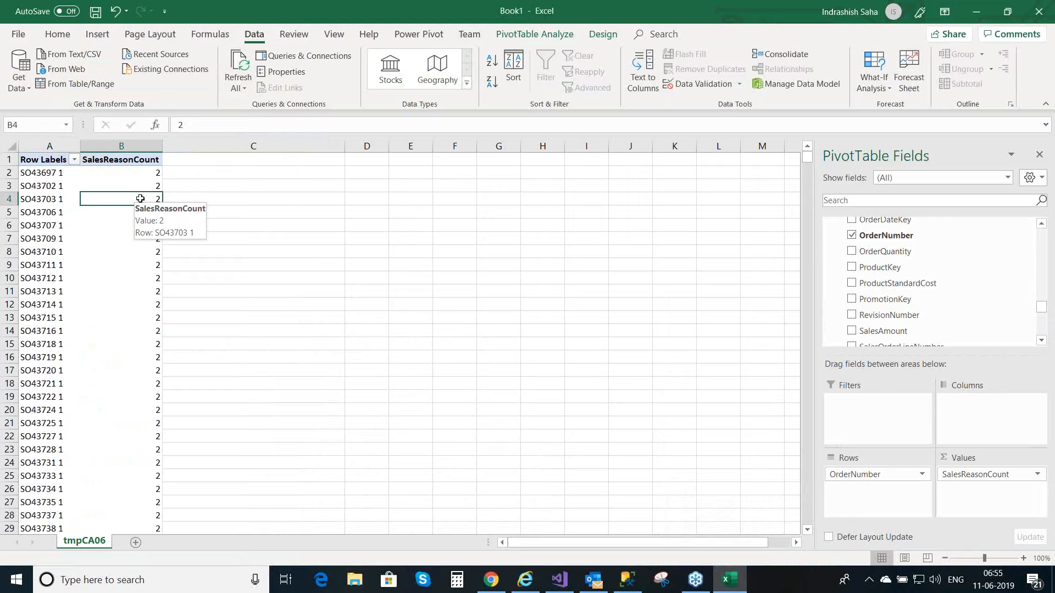
pyautogui.click(59, 200)
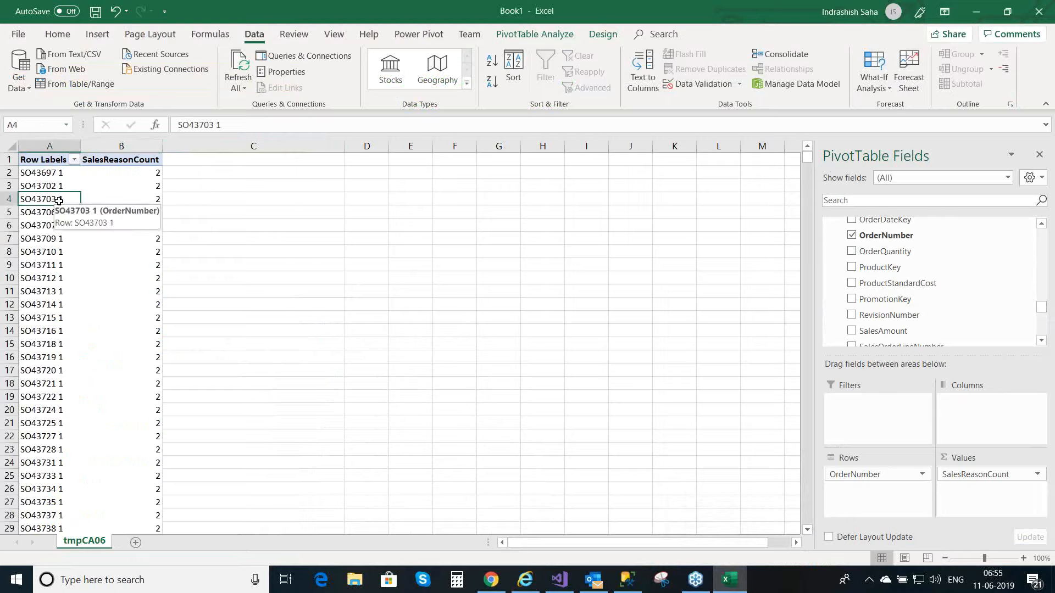
pyautogui.click(150, 190)
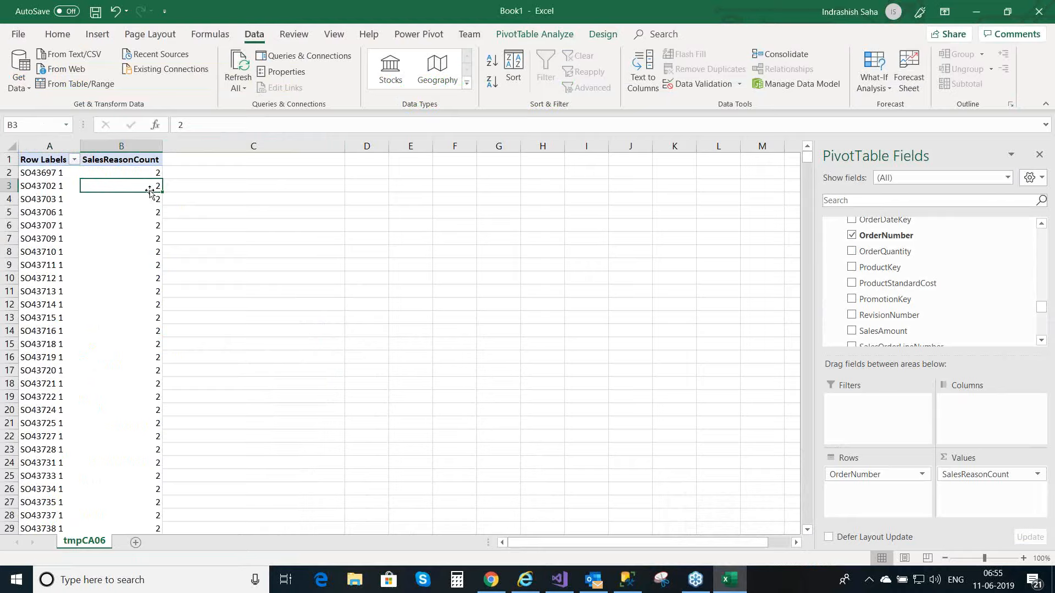
pyautogui.click(61, 189)
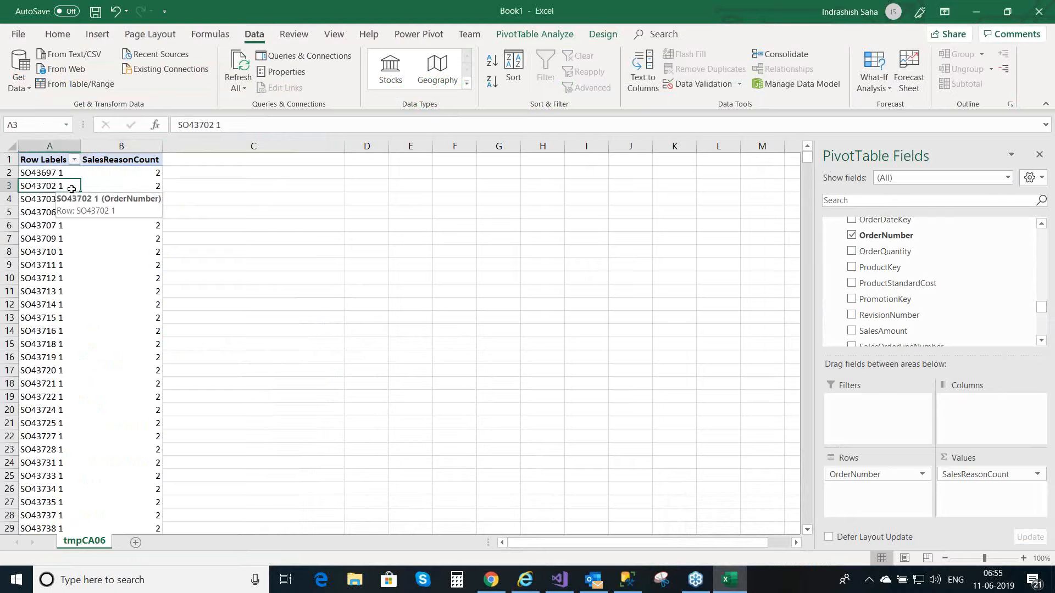
pyautogui.click(143, 186)
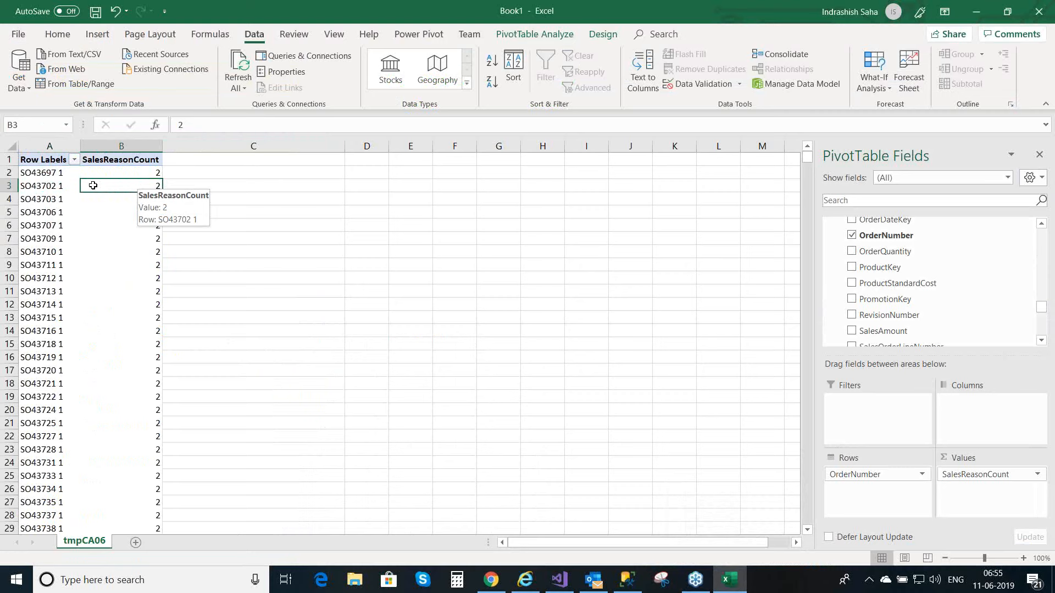
pyautogui.click(41, 188)
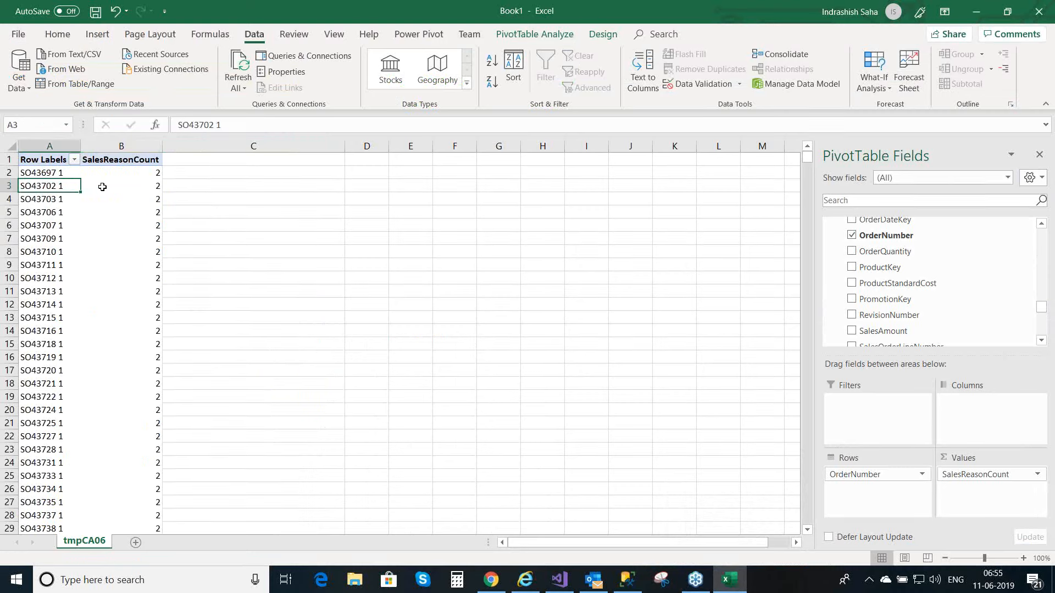
pyautogui.click(131, 182)
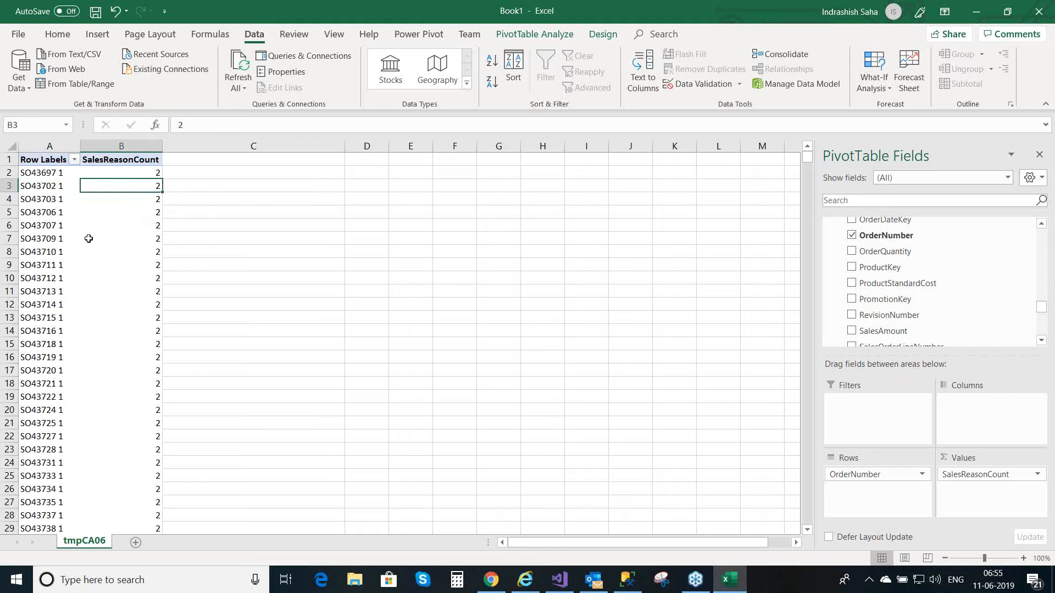
pyautogui.moveTo(108, 234)
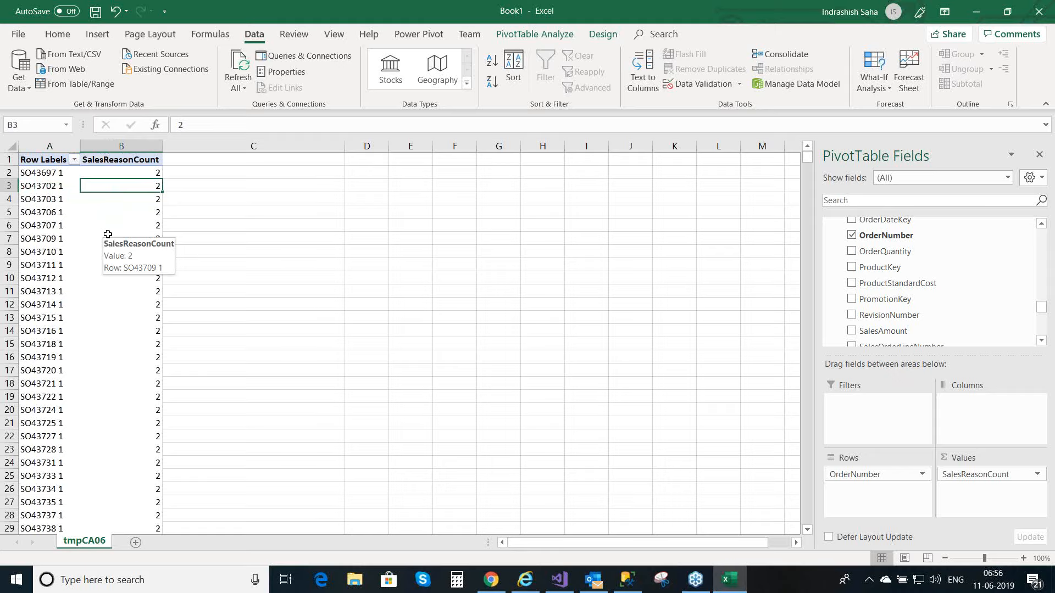
pyautogui.click(107, 235)
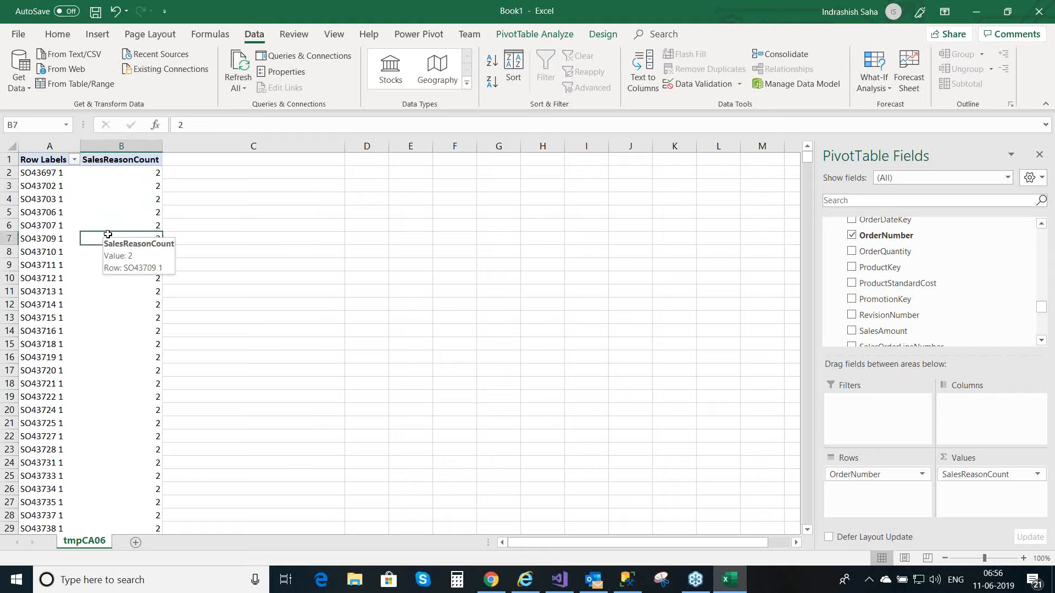
# Step: Minimize the Excel workbook and return to the FactInternetSalesReason query in SQL Server Management Studio
pyautogui.click(979, 8)
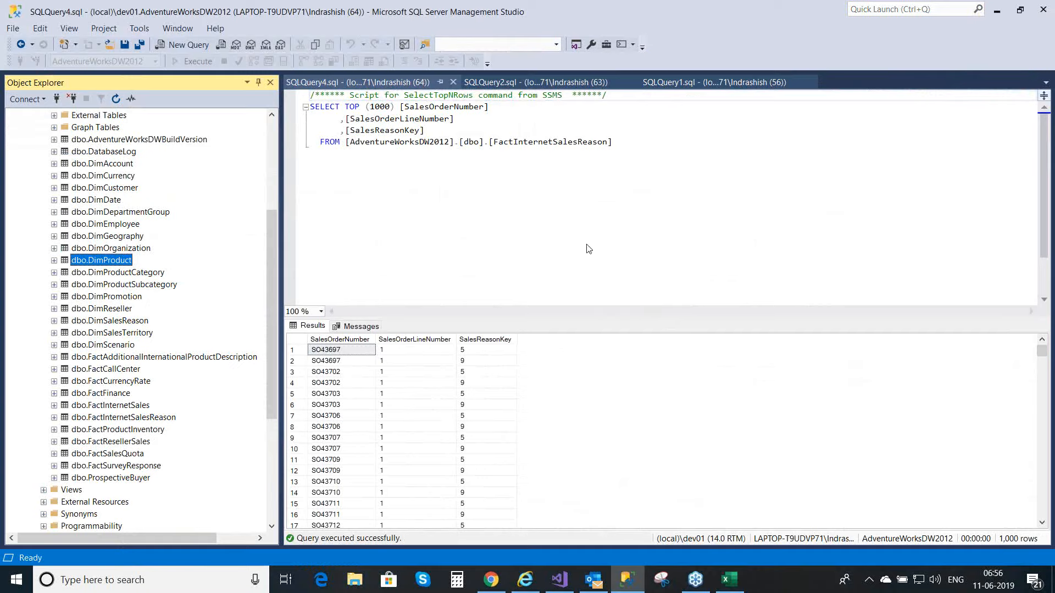
pyautogui.click(553, 188)
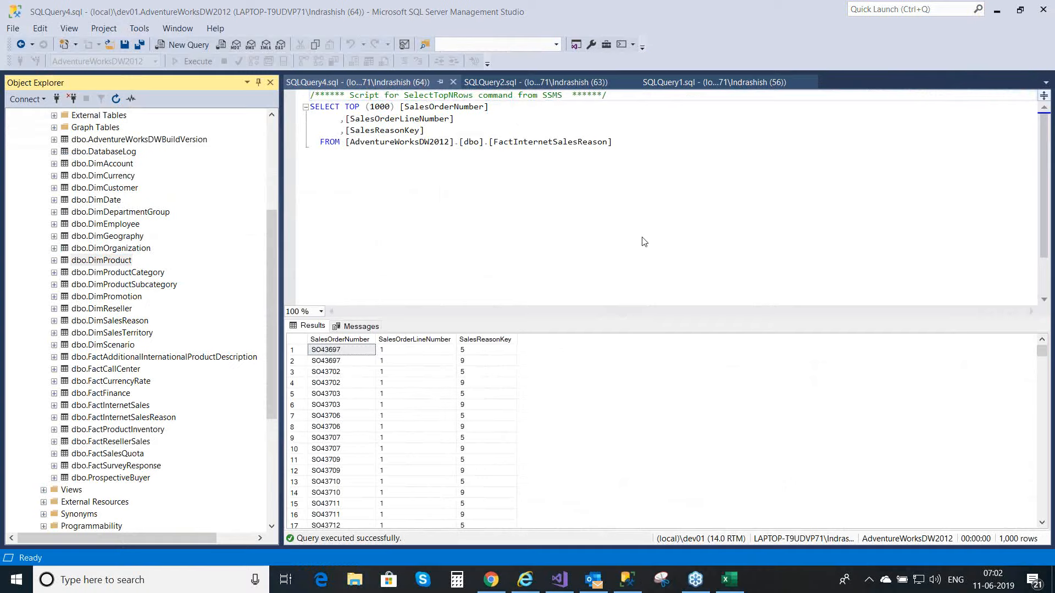
# Step: Close the three open query windows for FactInternetSalesReason, DimSalesReason and FactInternetSales
pyautogui.click(461, 225)
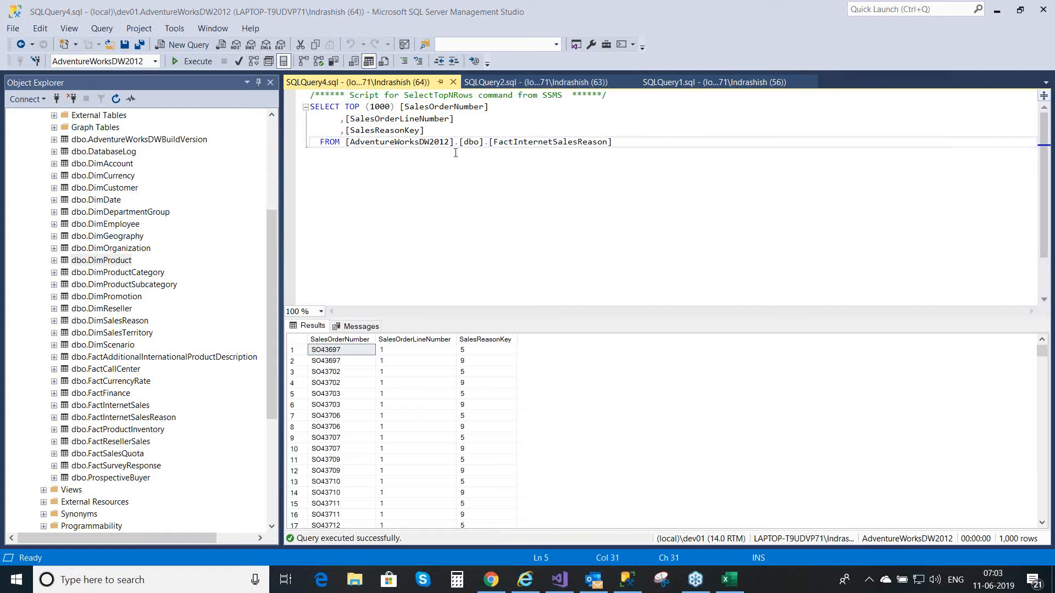
pyautogui.click(454, 82)
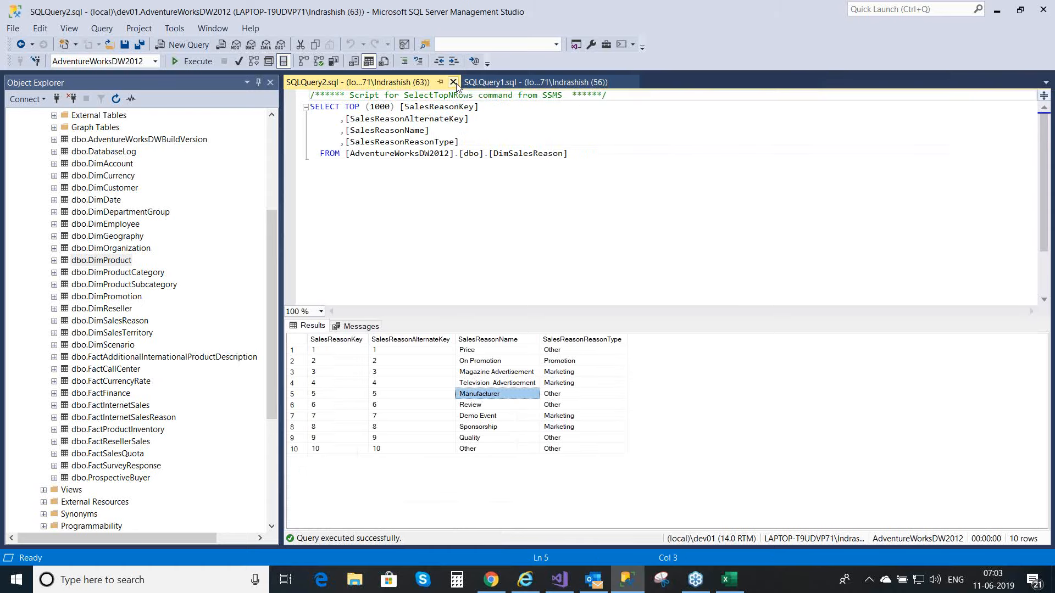
pyautogui.click(454, 82)
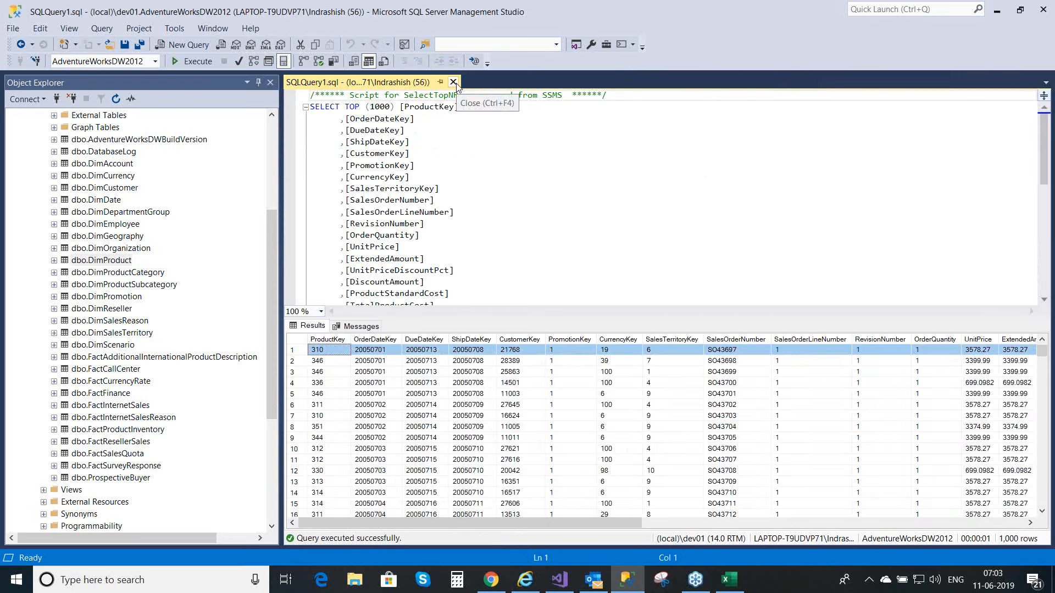
pyautogui.click(454, 83)
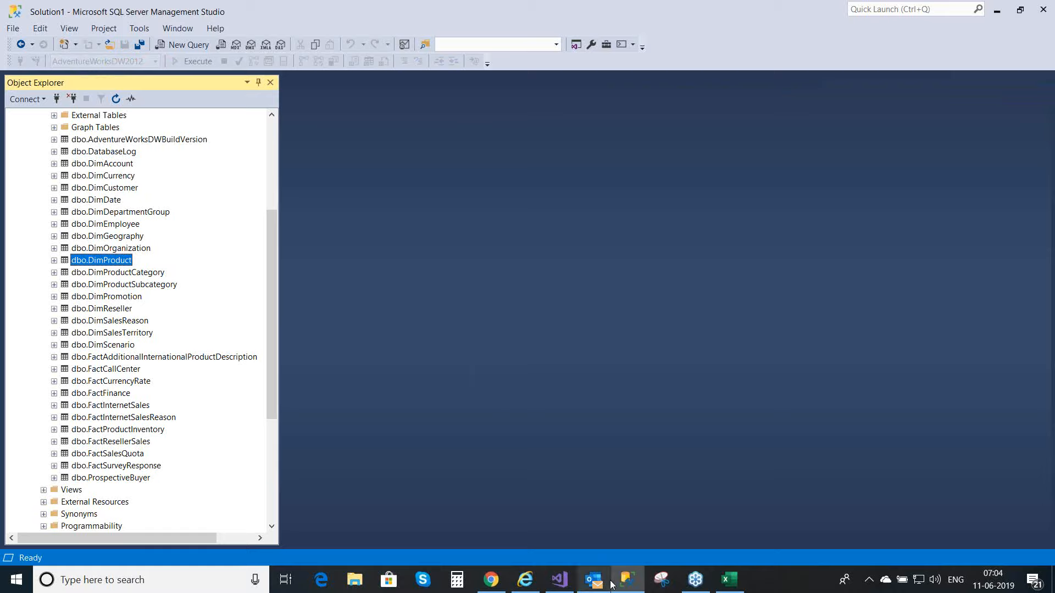
# Step: Switch to TabularProject1 in Visual Studio and show the FactInternetSales table of the model in grid view
pyautogui.click(628, 581)
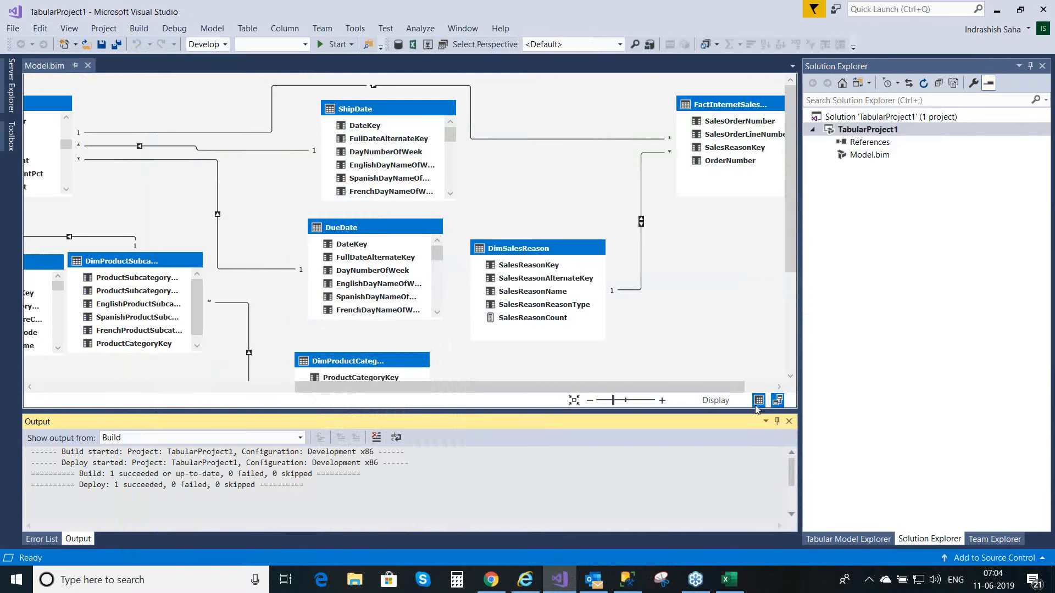
pyautogui.click(757, 403)
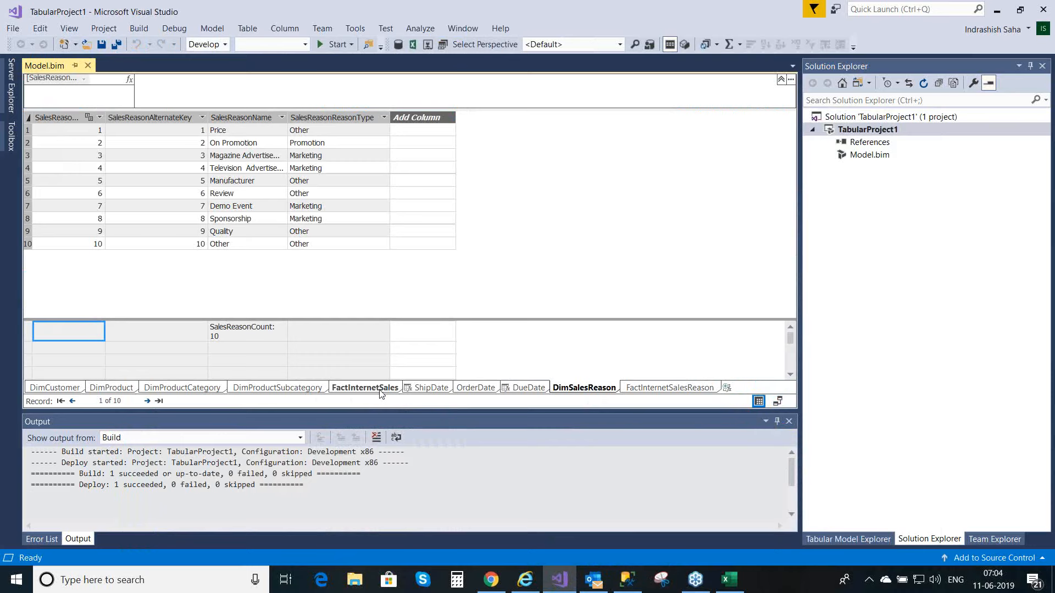
pyautogui.click(380, 391)
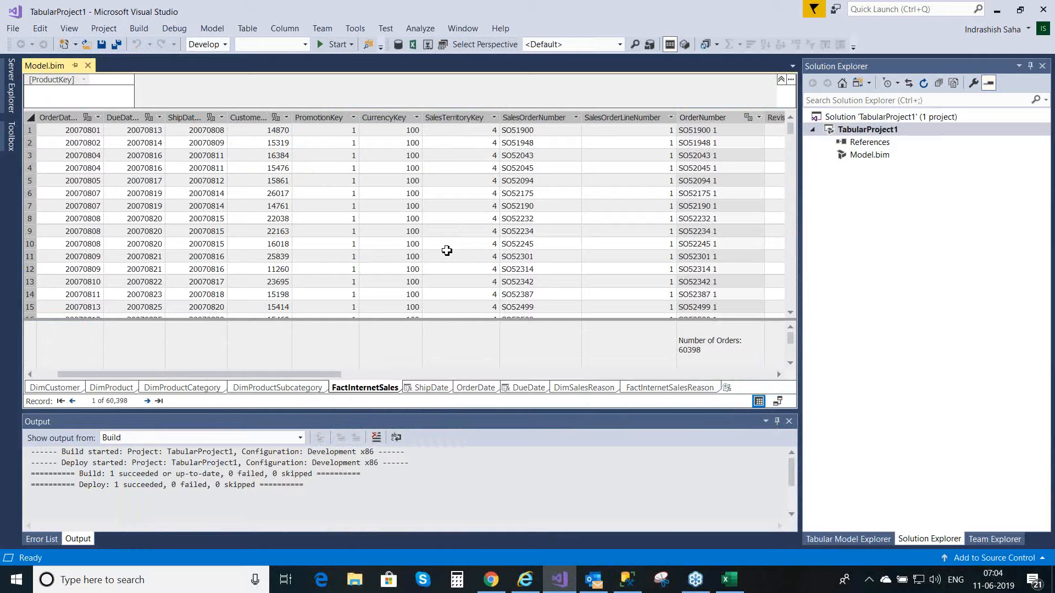
# Step: Switch to SQL Server Management Studio, locate FactInternetSales in AdventureWorksDW2012 and open a new query on that database
pyautogui.click(625, 583)
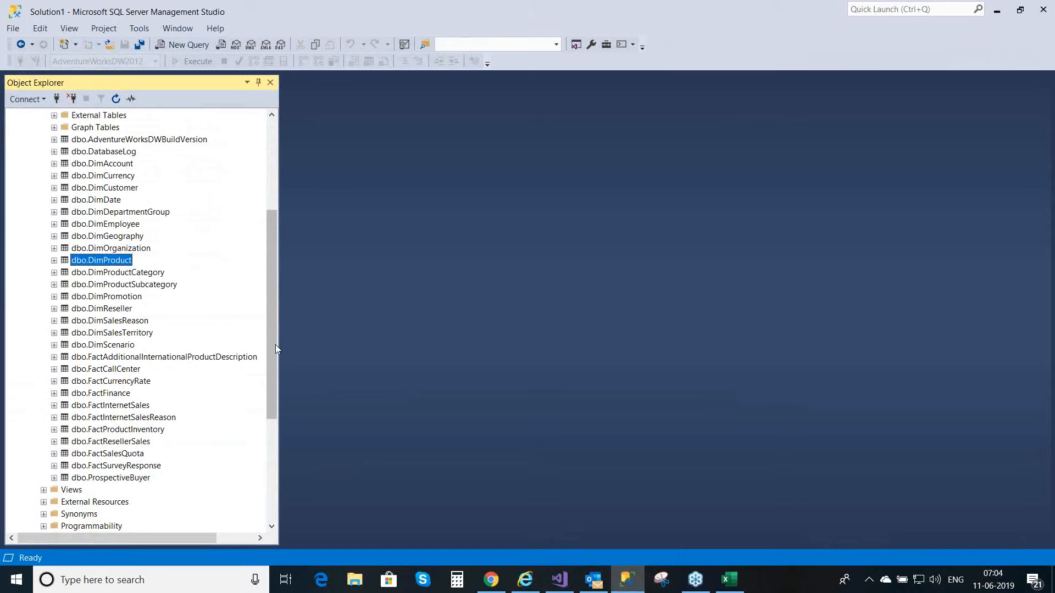
pyautogui.moveTo(274, 345); pyautogui.dragTo(275, 215)
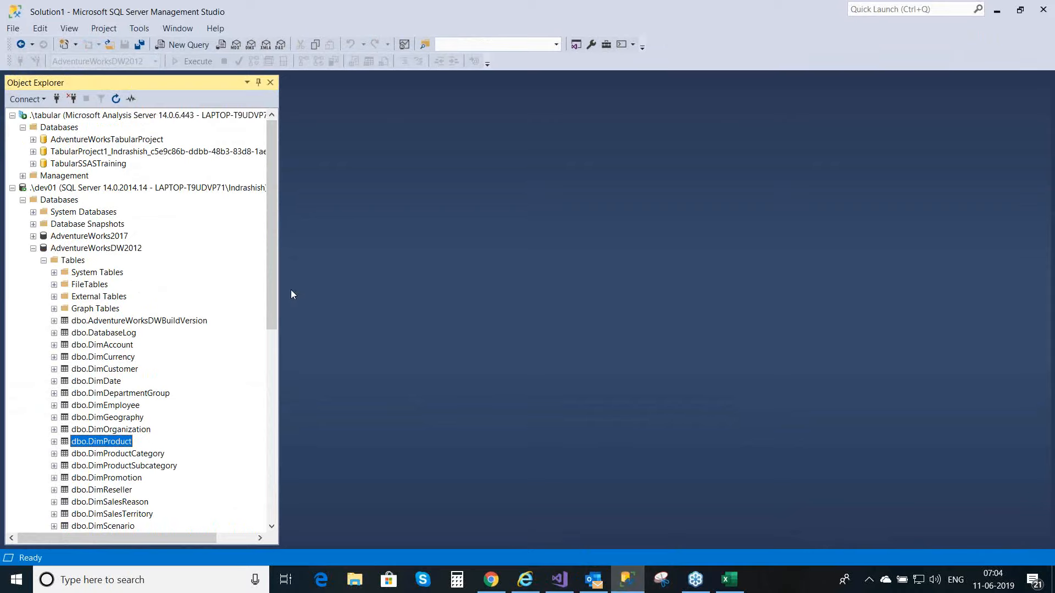
pyautogui.moveTo(273, 299); pyautogui.dragTo(265, 383)
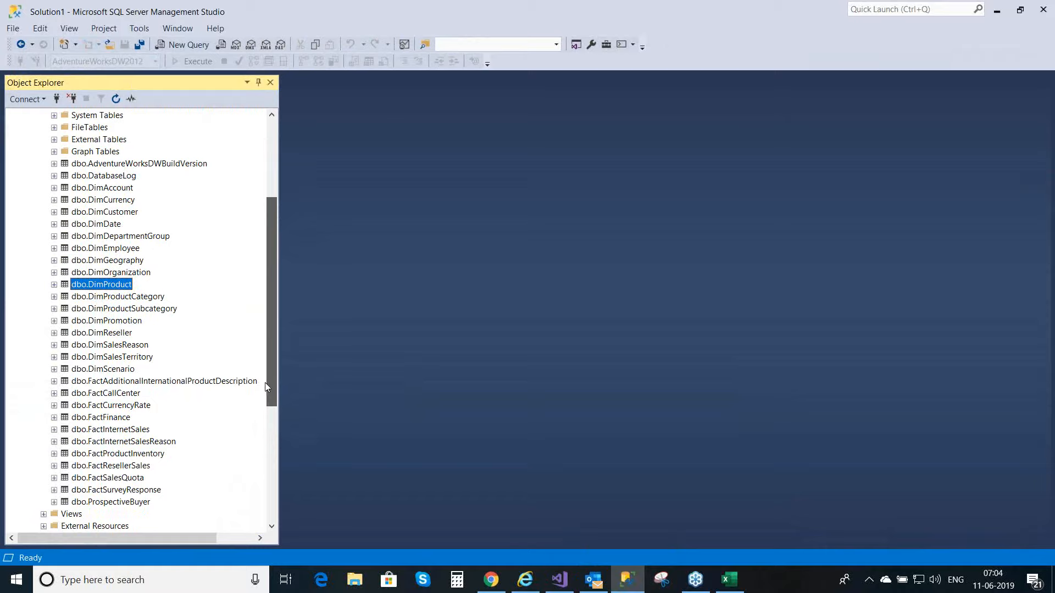
pyautogui.rightClick(114, 431)
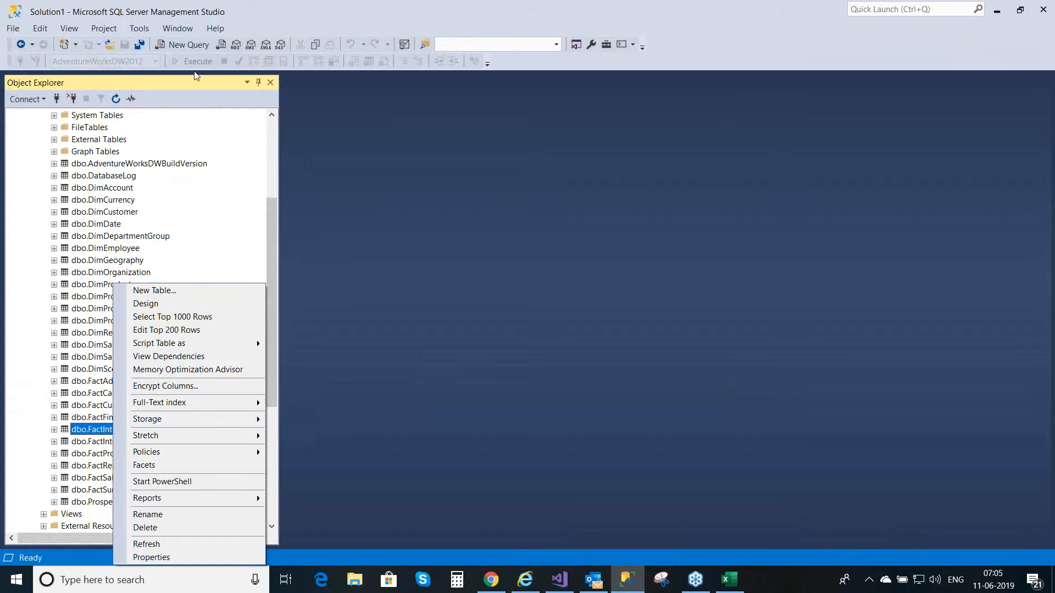
pyautogui.click(191, 45)
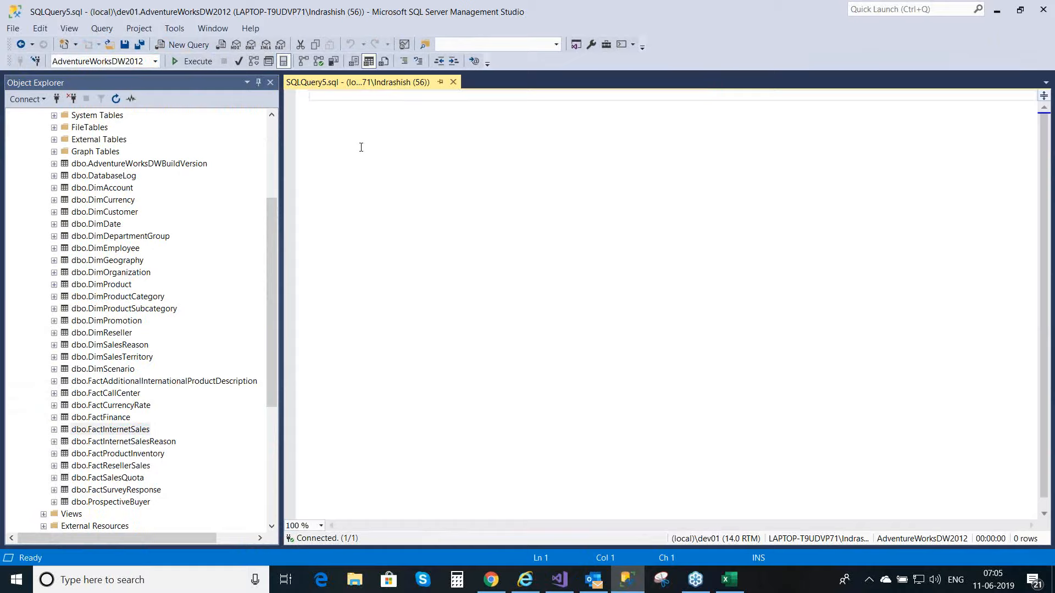
# Step: Begin the query with select min( and insert the OrderDateKey column from the FactInternetSales column list
pyautogui.write('select')
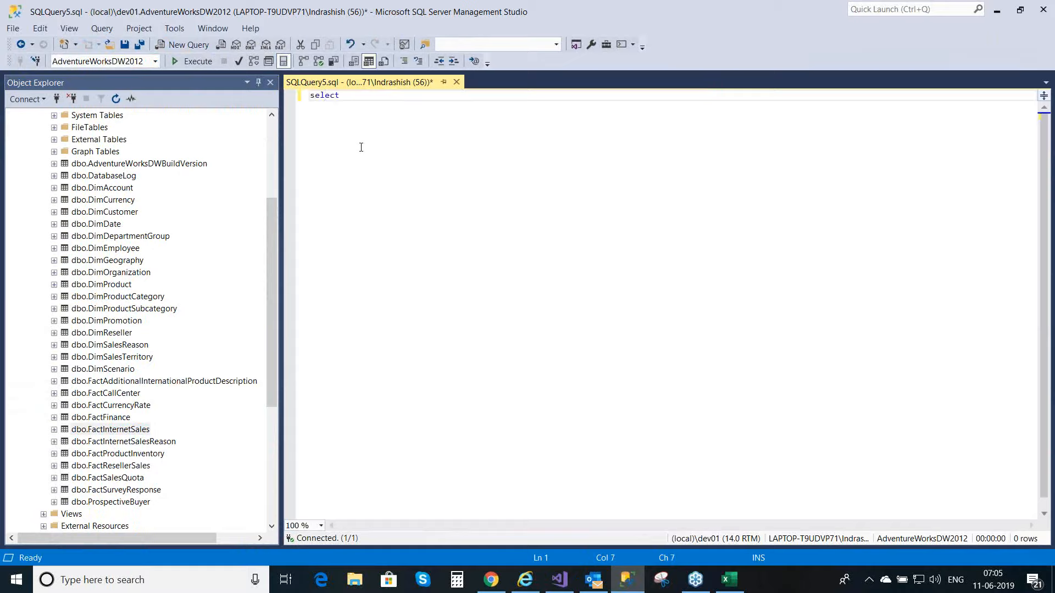
pyautogui.write(' min')
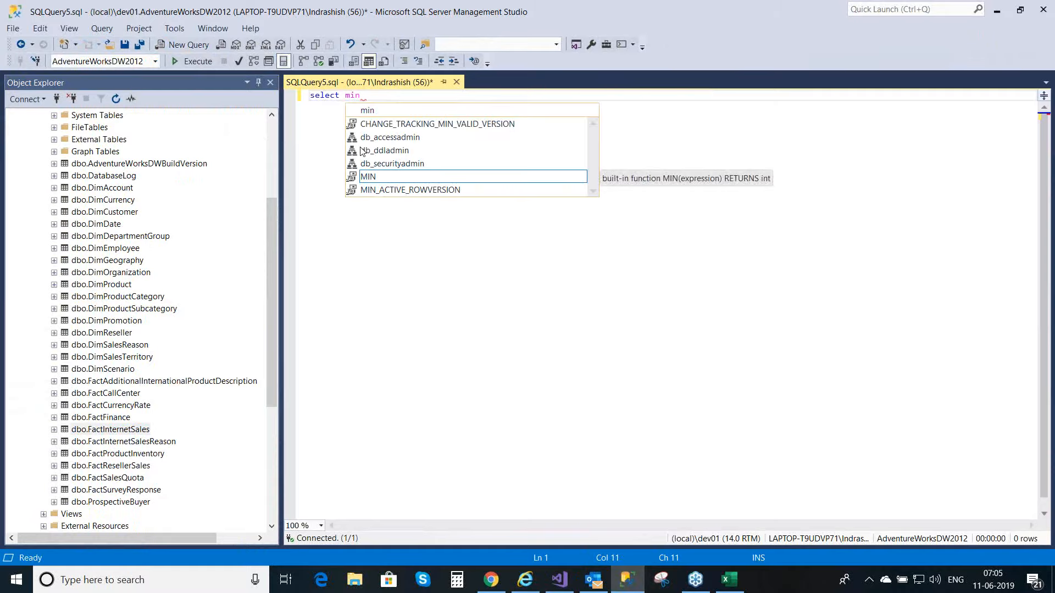
pyautogui.write('(')
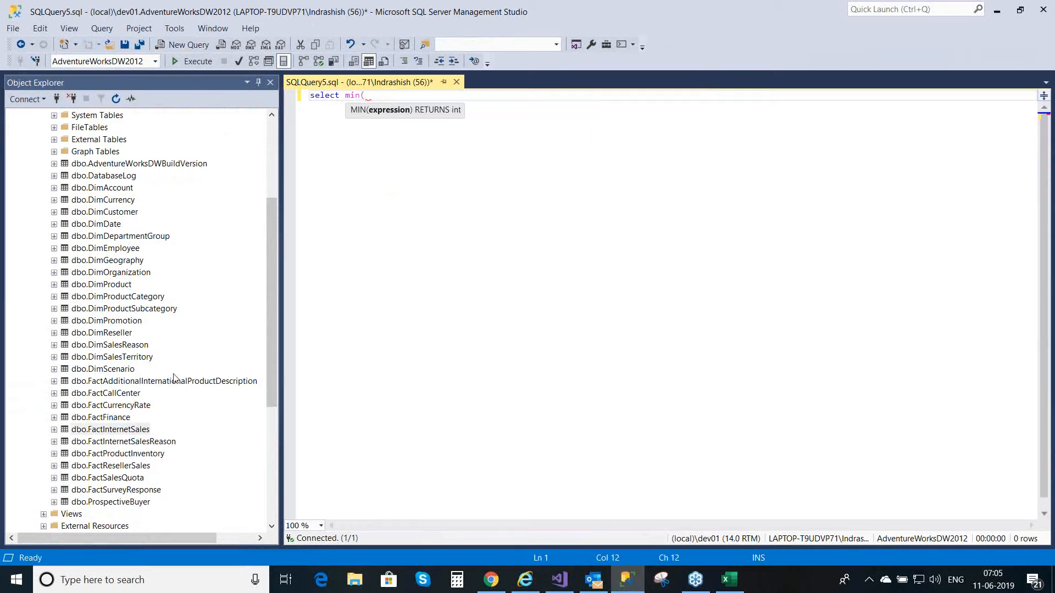
pyautogui.click(54, 430)
pyautogui.click(65, 443)
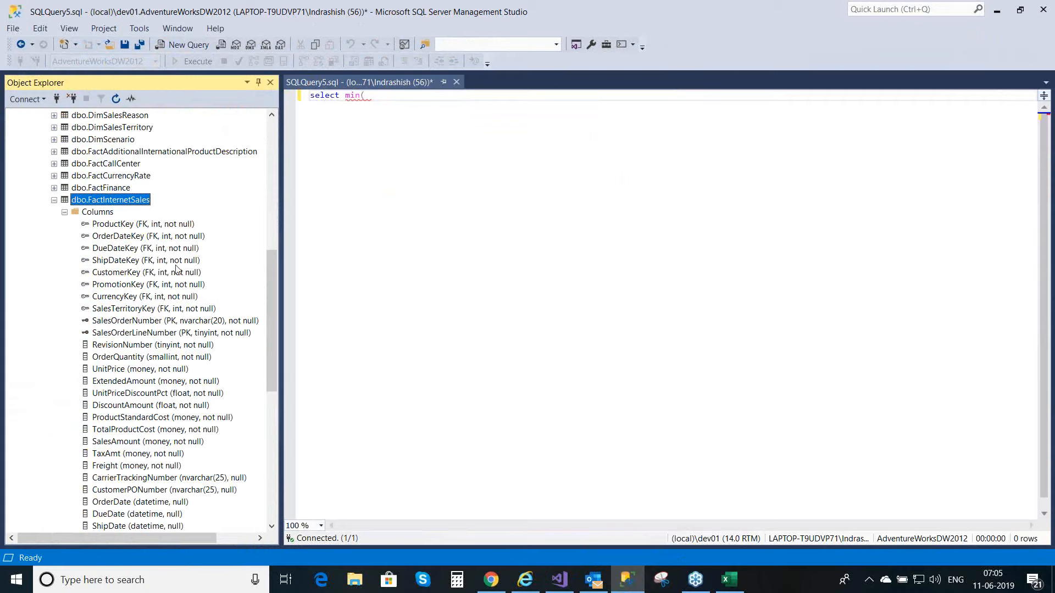
pyautogui.click(152, 241)
pyautogui.moveTo(151, 242); pyautogui.dragTo(396, 135)
pyautogui.click(460, 134)
# Step: Complete the minimum order date query with from [dbo].[FactInternetSales] and execute it
pyautogui.write(') from')
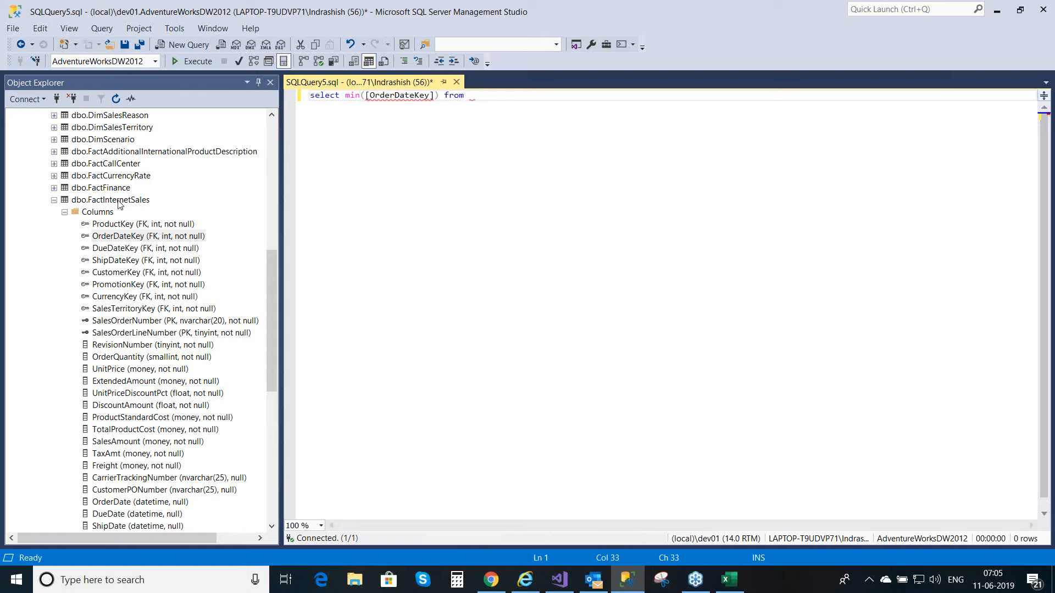
pyautogui.moveTo(120, 203); pyautogui.dragTo(488, 118)
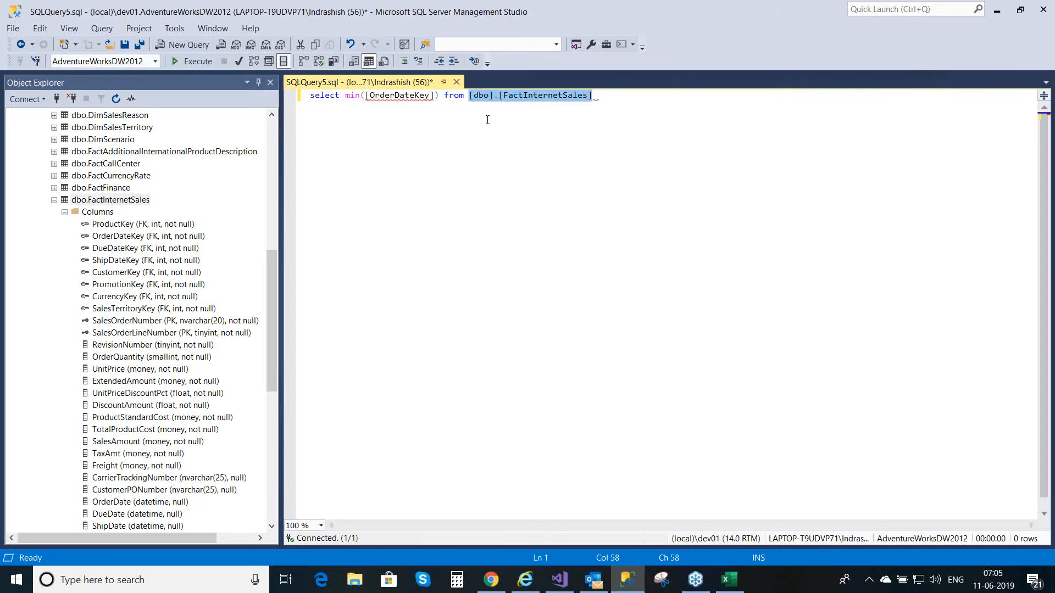
pyautogui.click(306, 99)
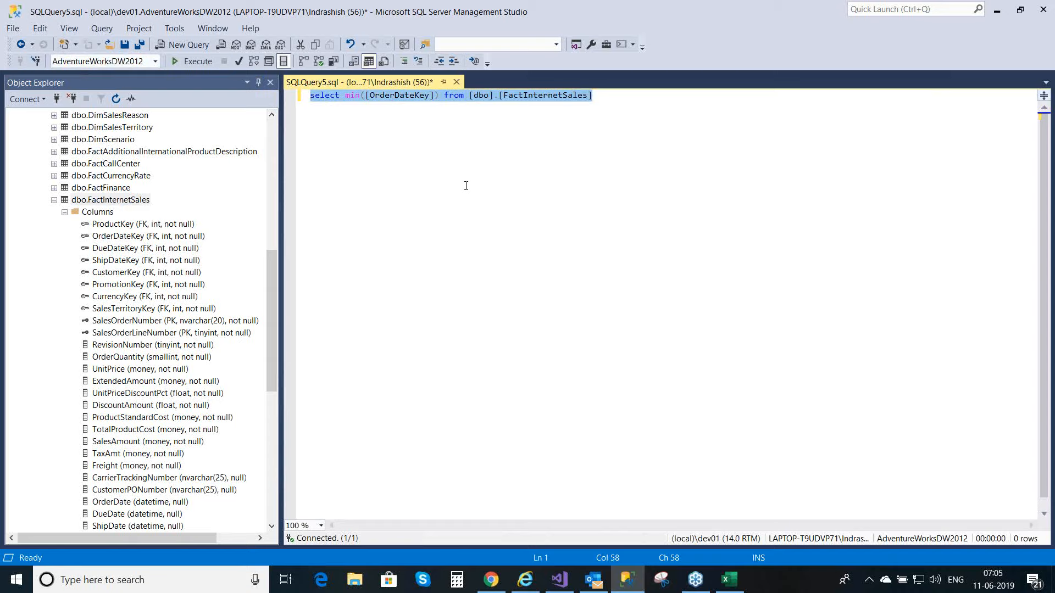
pyautogui.press('F5')
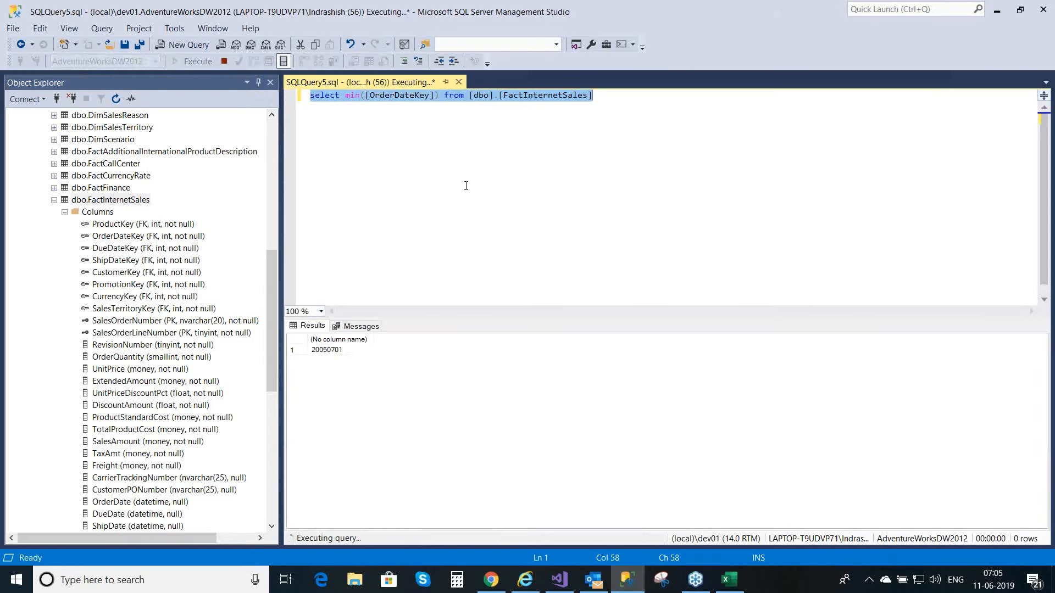
pyautogui.click(343, 350)
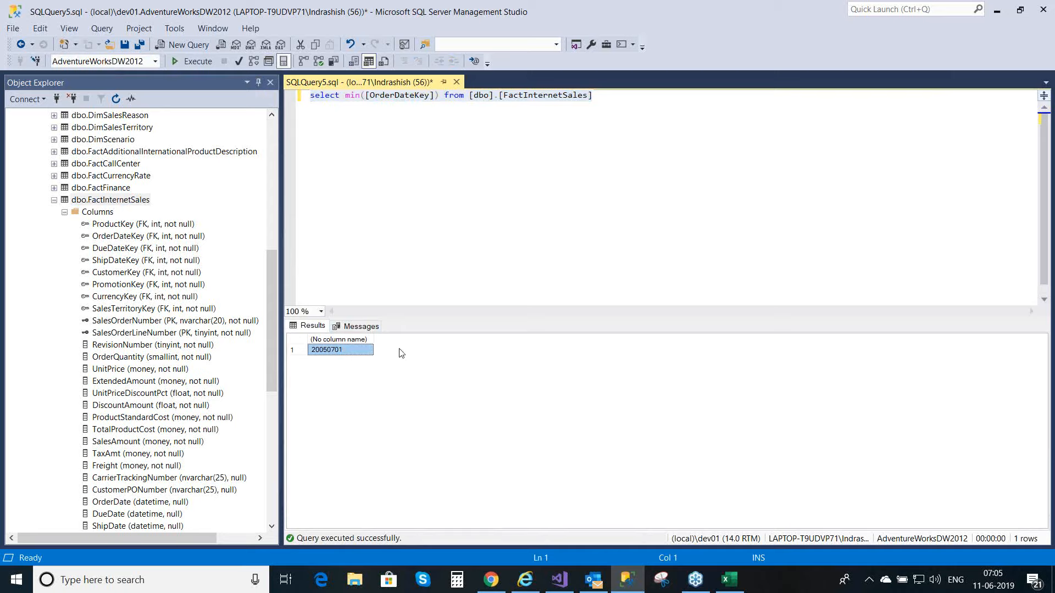
# Step: Change the aggregate in the OrderDateKey query to max and execute it
pyautogui.click(608, 100)
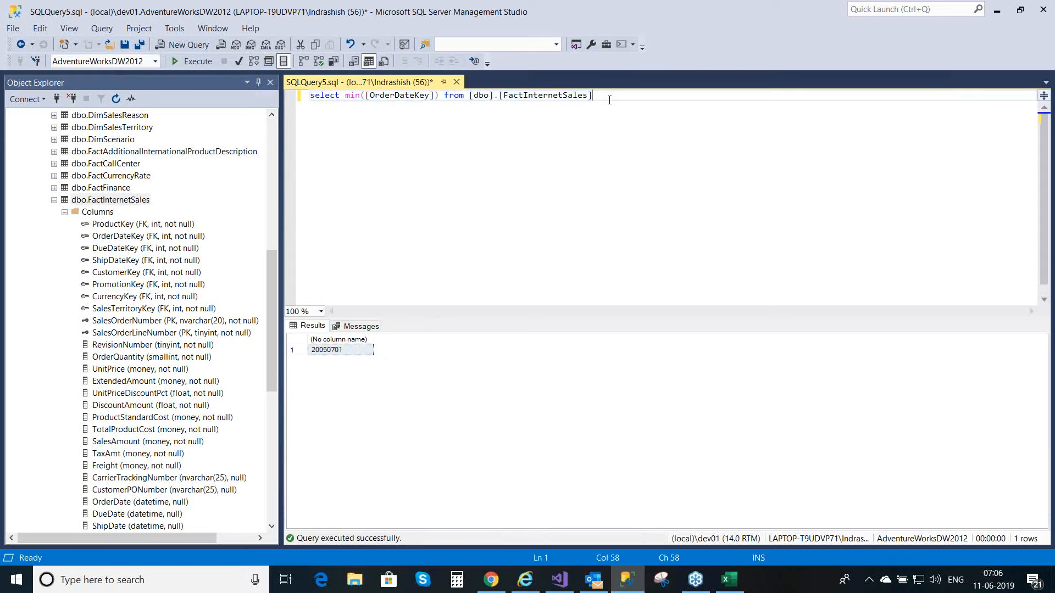
pyautogui.click(362, 97)
pyautogui.press('BackSpace')
pyautogui.press('BackSpace')
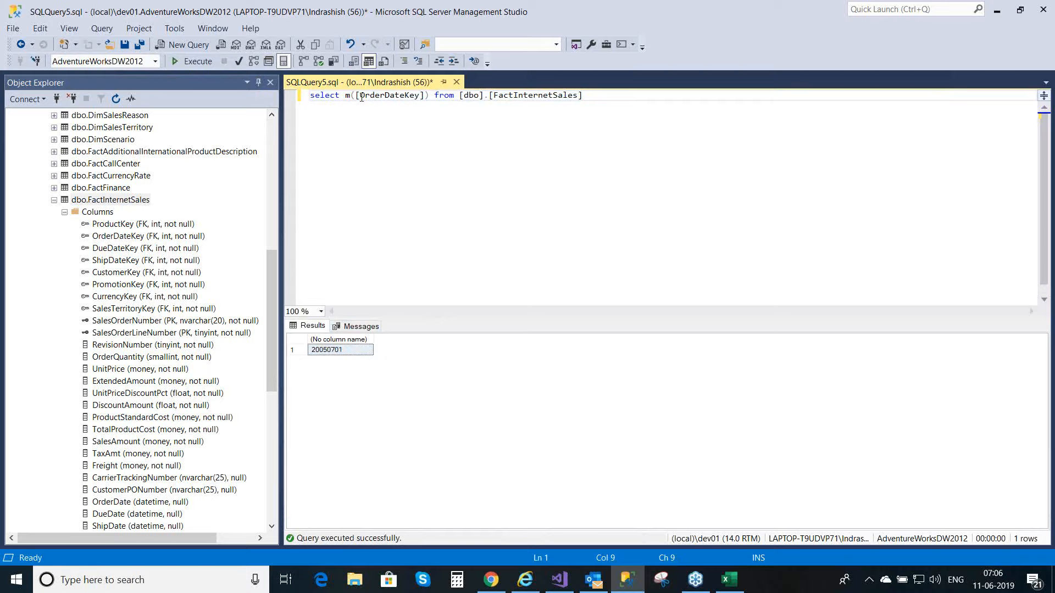
pyautogui.write('ax')
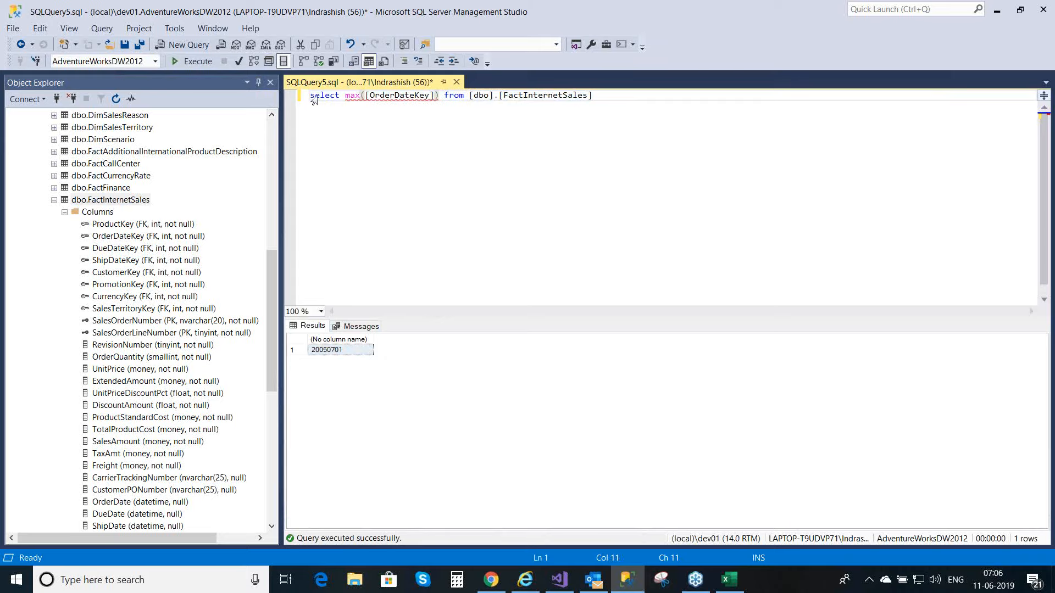
pyautogui.click(311, 96)
pyautogui.hotkey('shift', 'End')
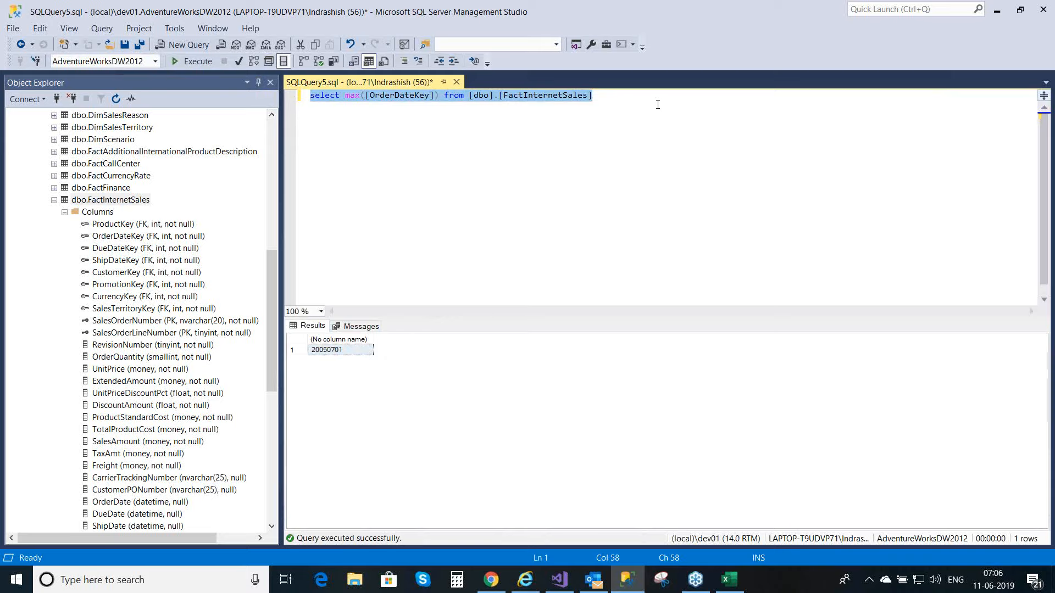
pyautogui.press('F5')
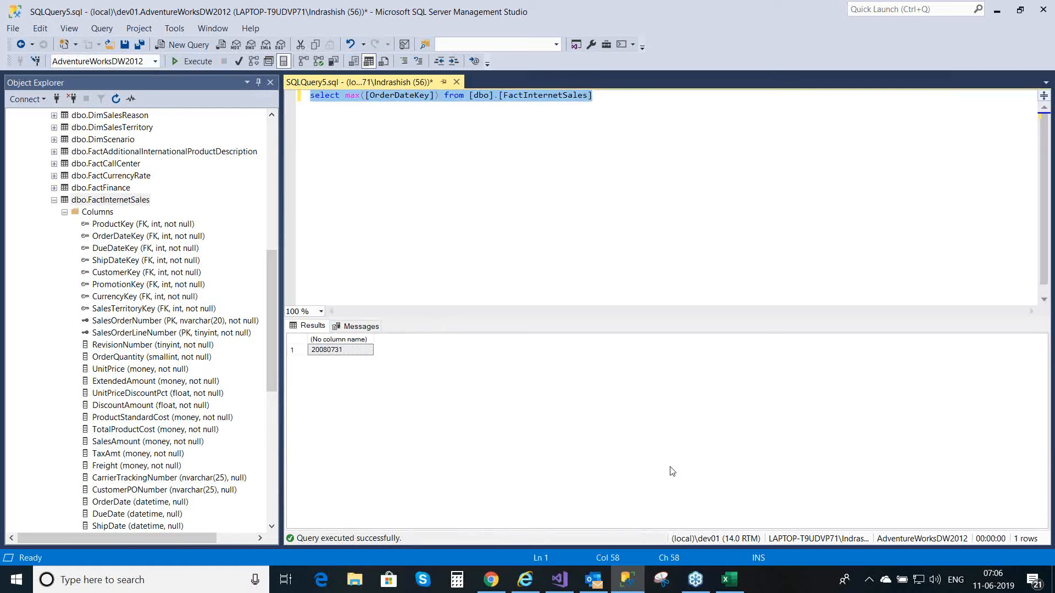
# Step: Switch to Visual Studio and open the Partition Manager for the FactInternetSales table
pyautogui.moveTo(558, 588)
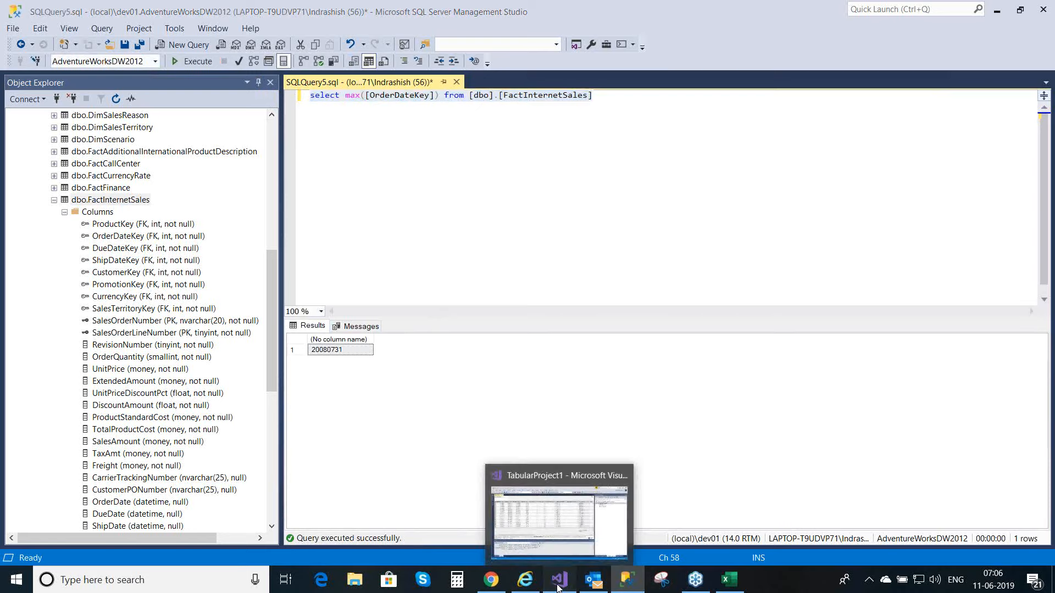
pyautogui.click(588, 506)
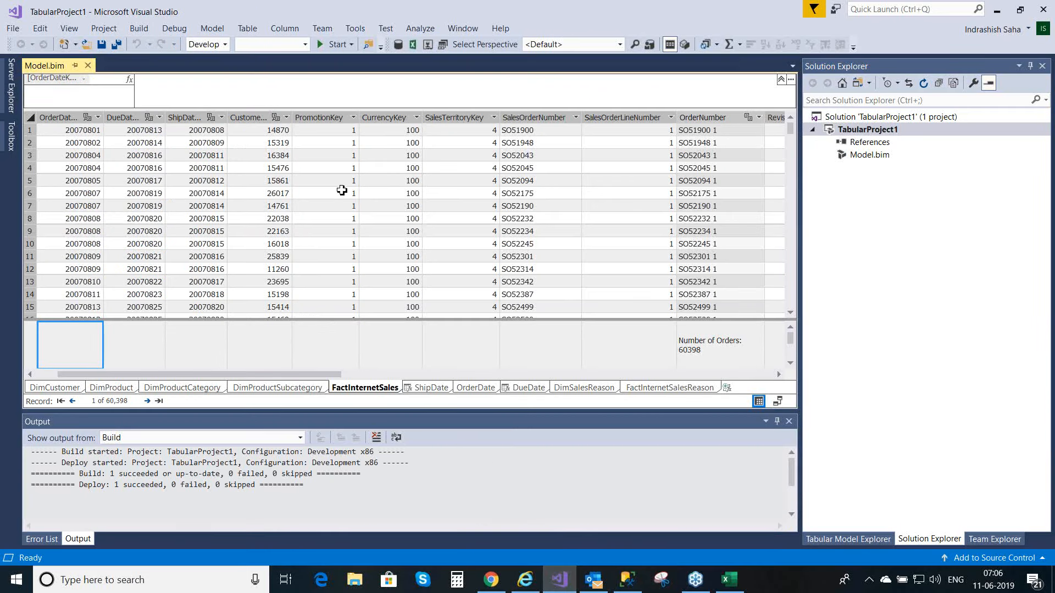
pyautogui.click(246, 32)
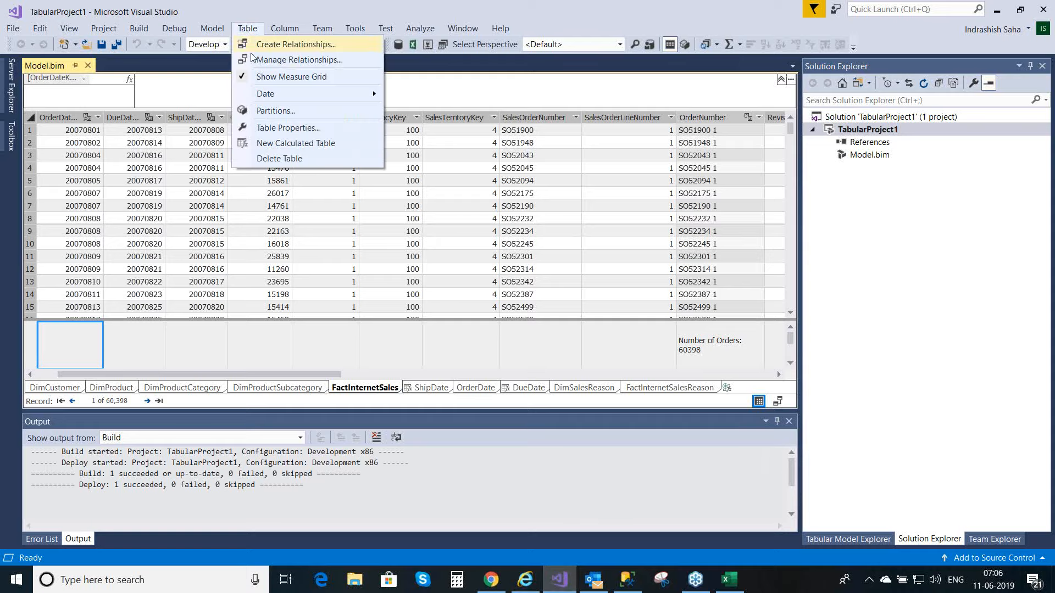
pyautogui.click(265, 111)
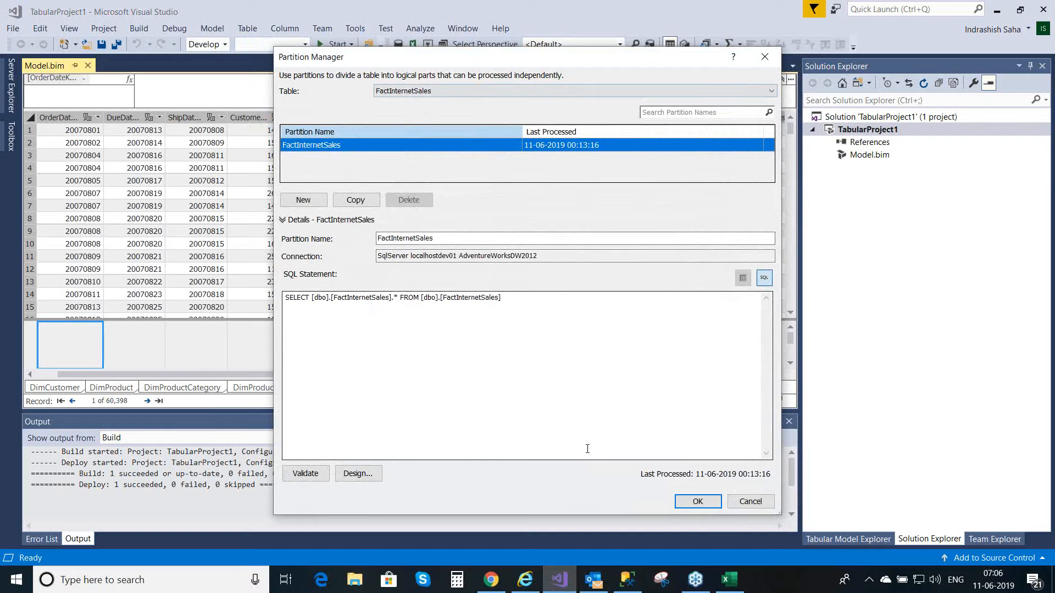
# Step: Switch to SQL Server Management Studio and select the top 1000 rows of dbo.FactInternetSales
pyautogui.click(631, 584)
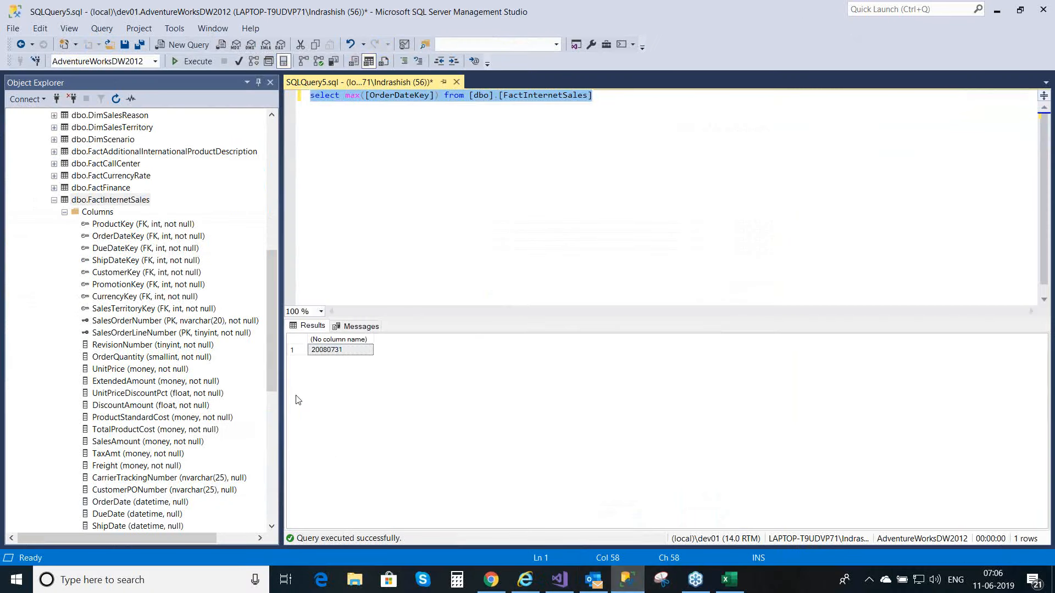
pyautogui.rightClick(123, 201)
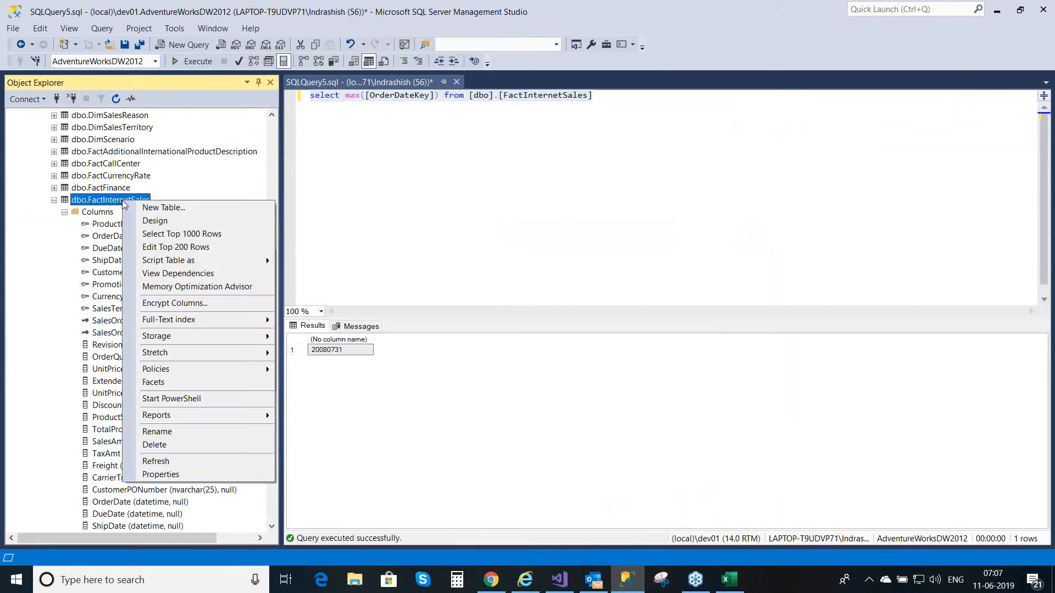
pyautogui.click(162, 236)
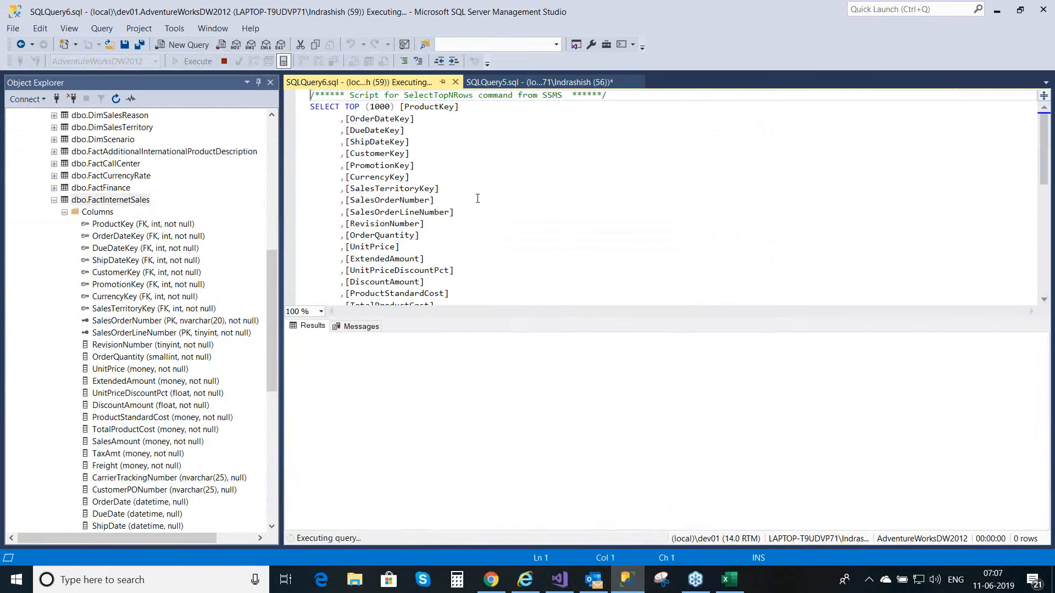
# Step: Remove the TOP (1000) limit from the FactInternetSales select query
pyautogui.click(400, 107)
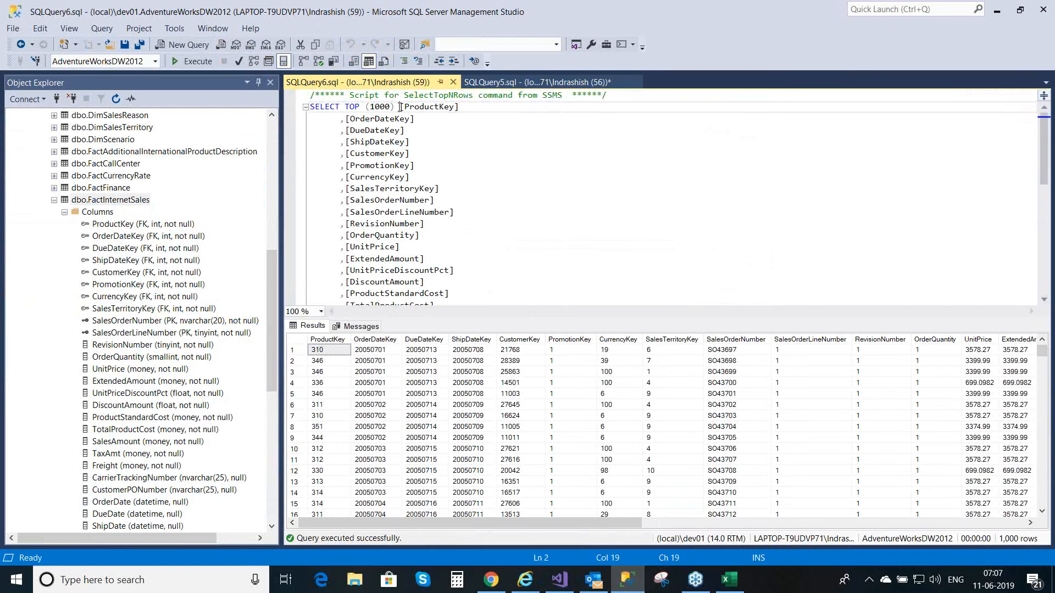
pyautogui.press('BackSpace')
pyautogui.press('BackSpace')
pyautogui.press('BackSpace')
pyautogui.press('BackSpace')
pyautogui.press('BackSpace')
pyautogui.press('BackSpace')
pyautogui.press('BackSpace')
pyautogui.press('BackSpace')
pyautogui.press('BackSpace')
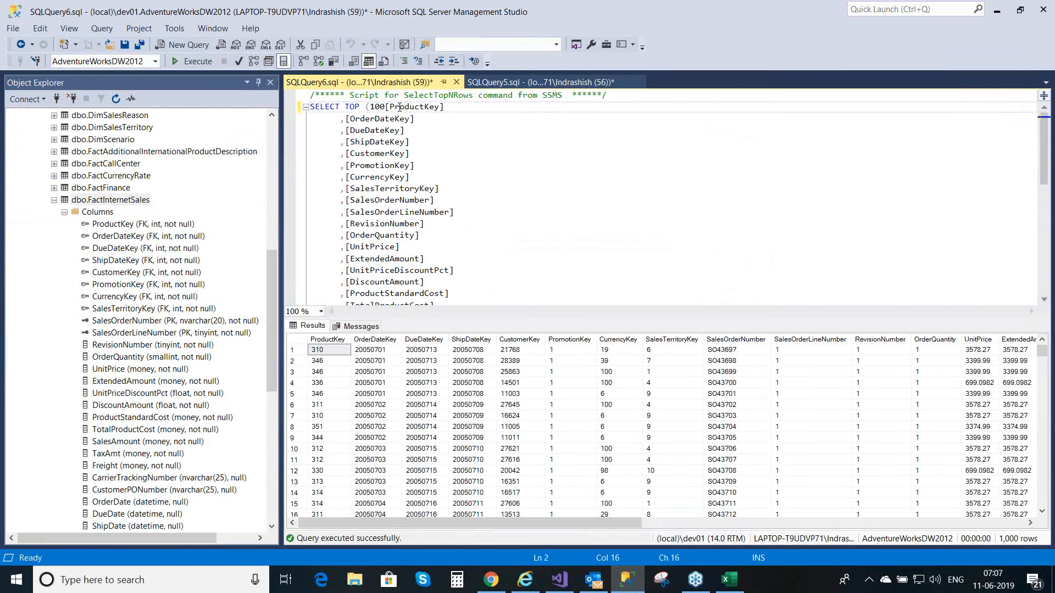
pyautogui.press('BackSpace')
pyautogui.press('BackSpace')
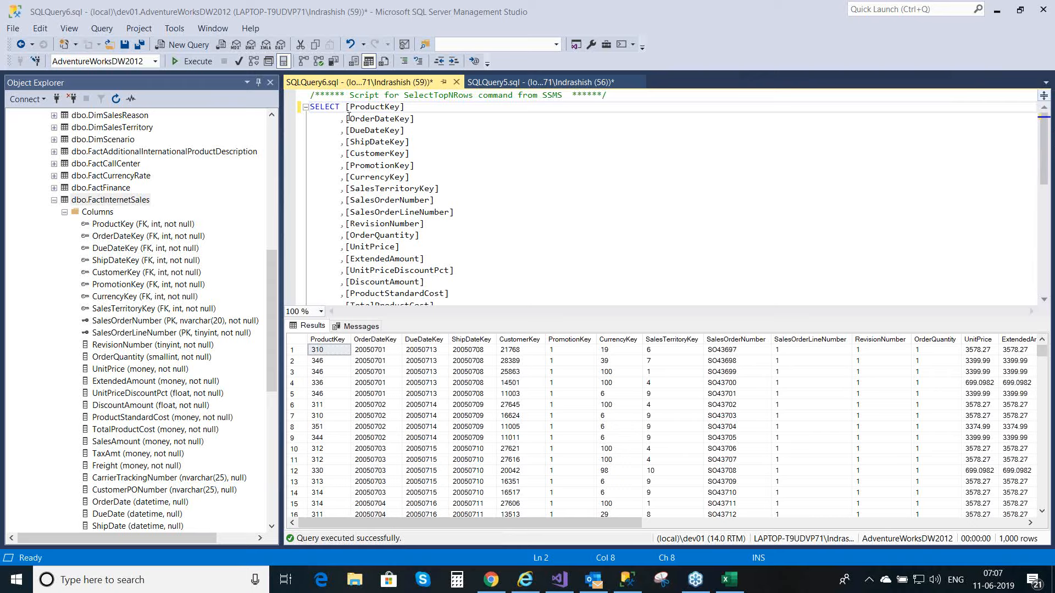
# Step: Copy the [OrderDateKey] column name and append where [OrderDateKey] between after the FROM clause of the query
pyautogui.moveTo(347, 119)
pyautogui.press('Down')
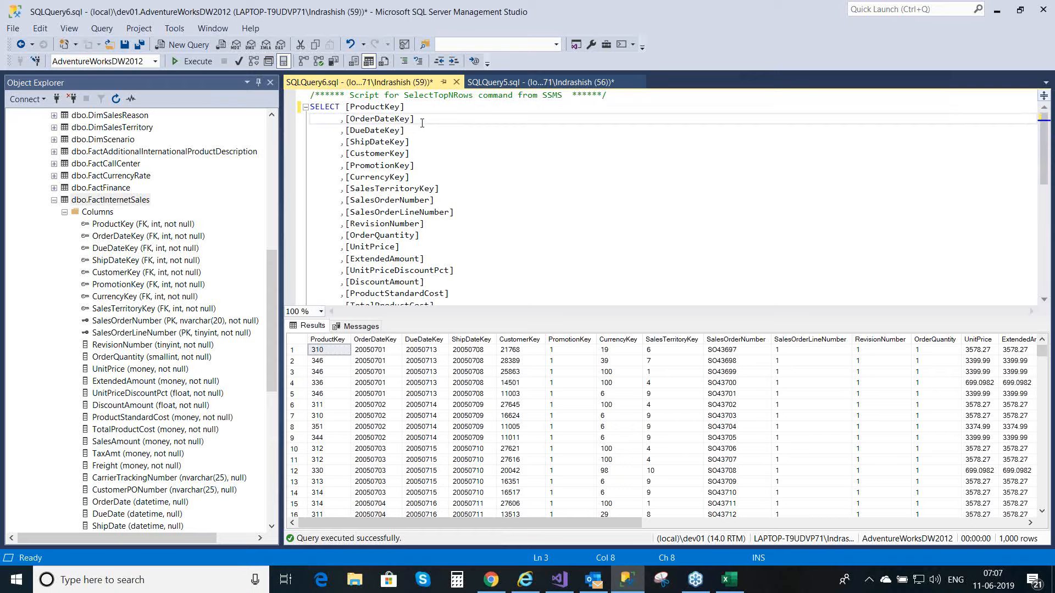
pyautogui.hotkey('shift', 'End')
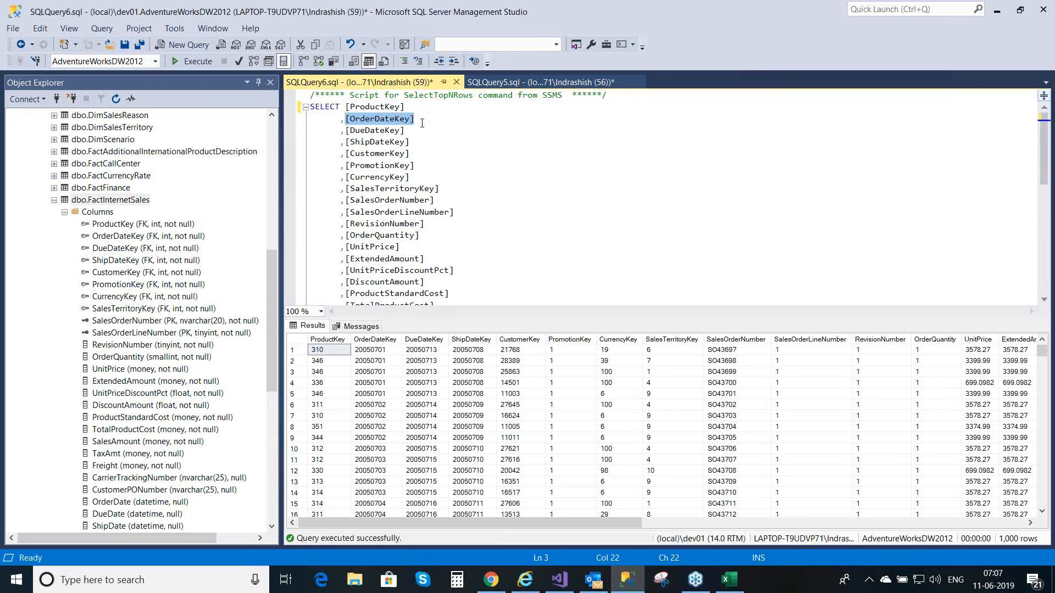
pyautogui.hotkey('ctrl', 'c')
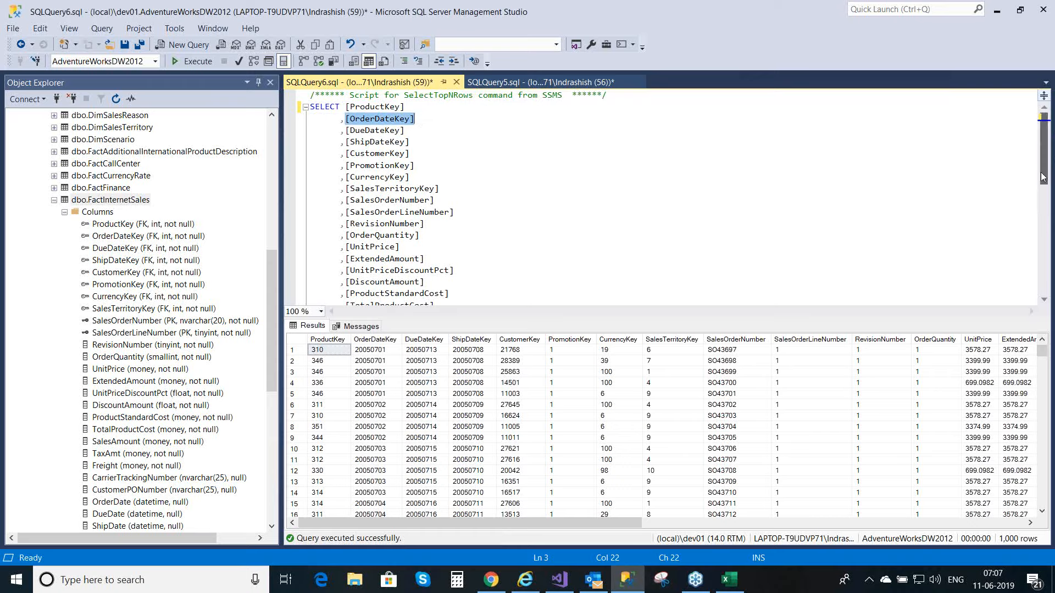
pyautogui.moveTo(1043, 176); pyautogui.dragTo(1043, 271)
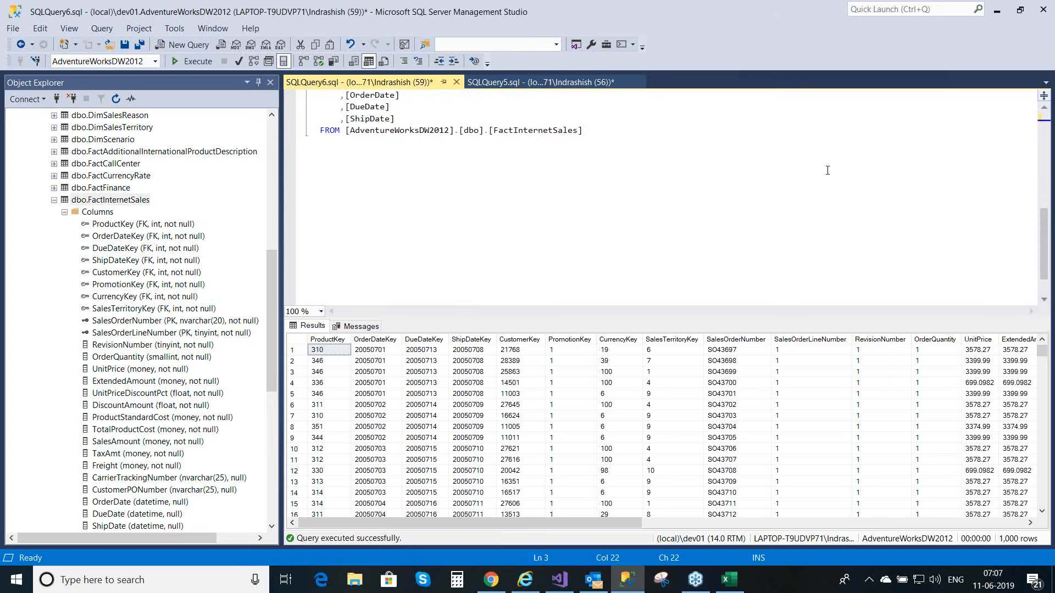
pyautogui.click(595, 136)
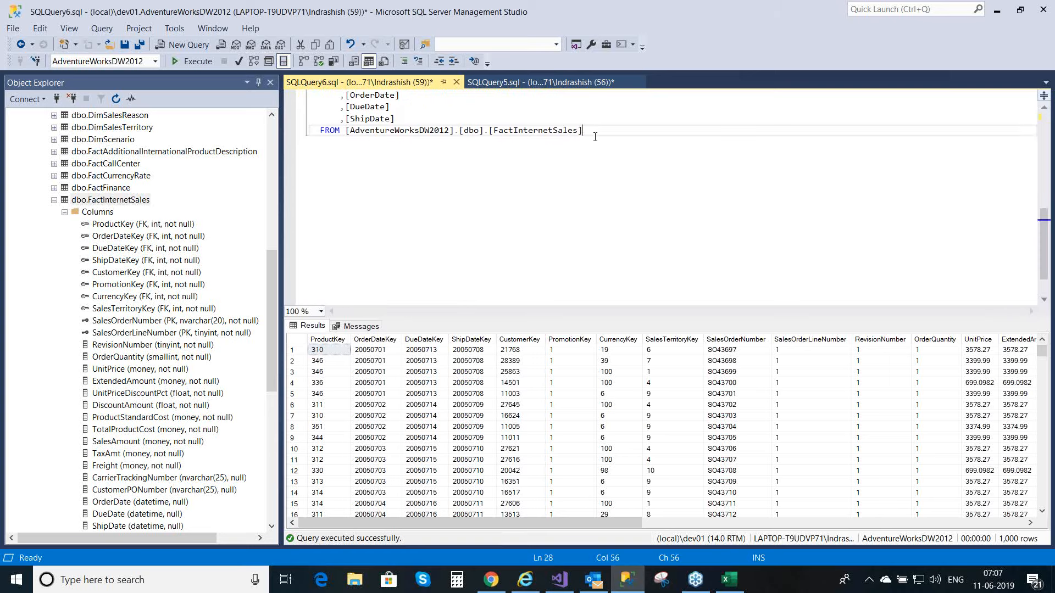
pyautogui.write('where [OrderDateKey] between ')
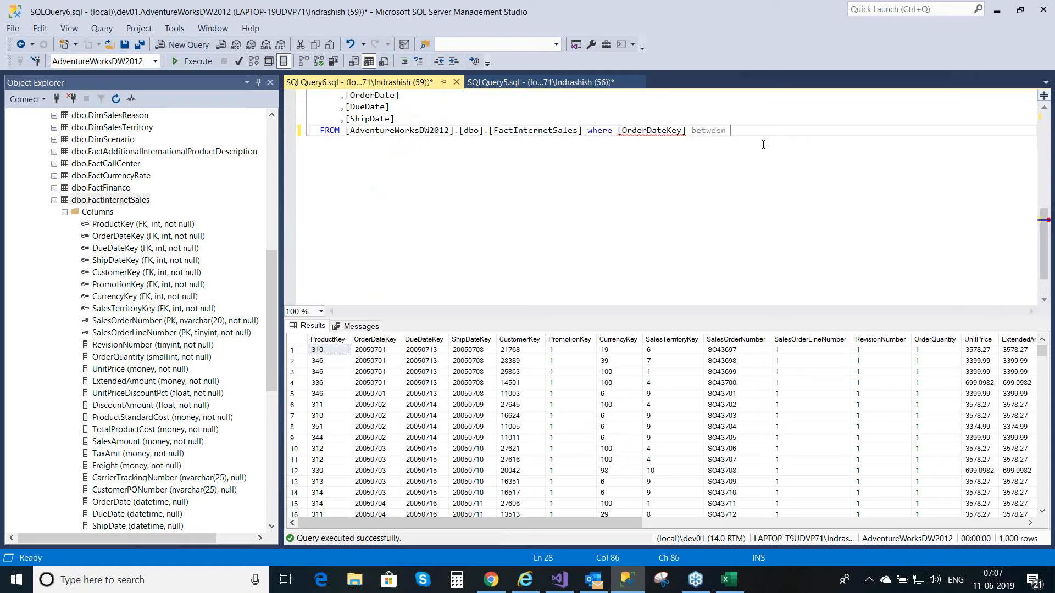
pyautogui.write('20050101 and 2005')
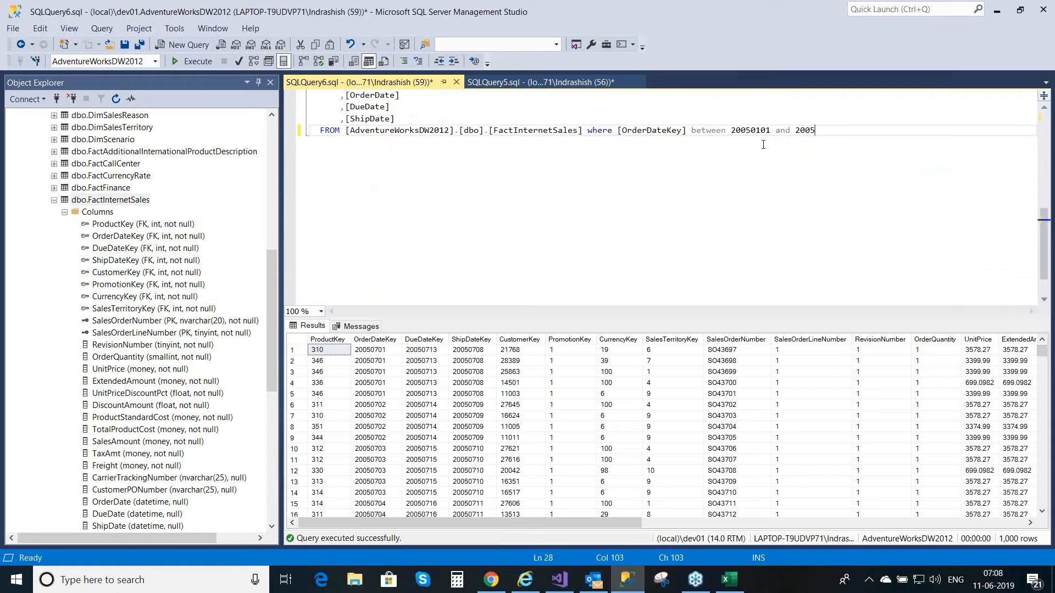
pyautogui.write('1231')
# Step: Execute the FactInternetSales query filtered by order date
pyautogui.click(769, 167)
pyautogui.press('Right')
pyautogui.press('Right')
pyautogui.press('Right')
pyautogui.press('Right')
pyautogui.press('Right')
pyautogui.press('Right')
pyautogui.press('Right')
pyautogui.press('Right')
pyautogui.hotkey('ctrl', 'Home')
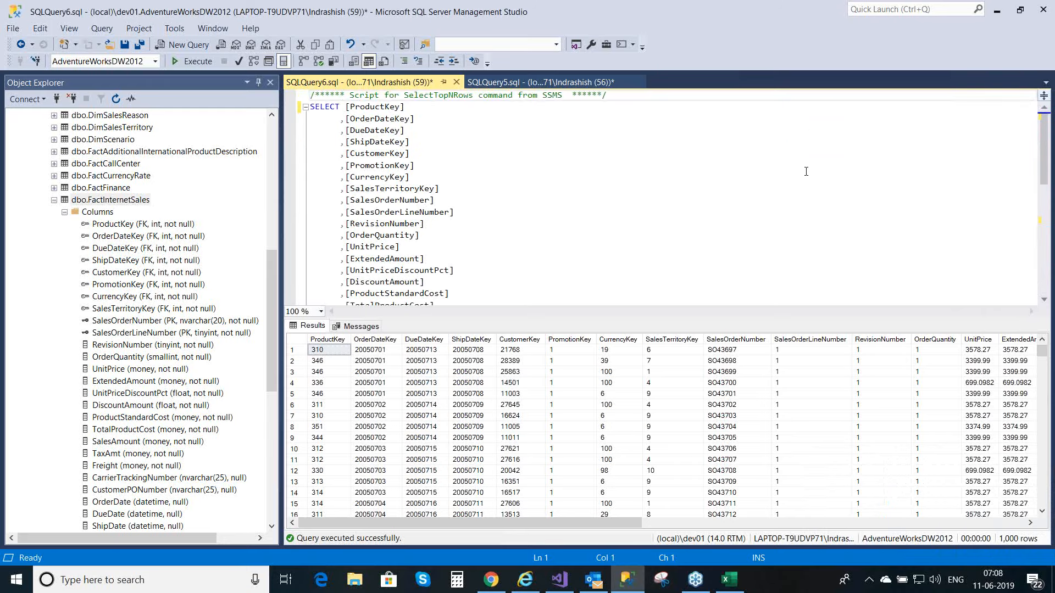
pyautogui.press('F5')
# Step: Copy the whole query, switch to Visual Studio and replace the FactInternetSales partition's SQL statement with it
pyautogui.click(708, 239)
pyautogui.hotkey('ctrl', 'a')
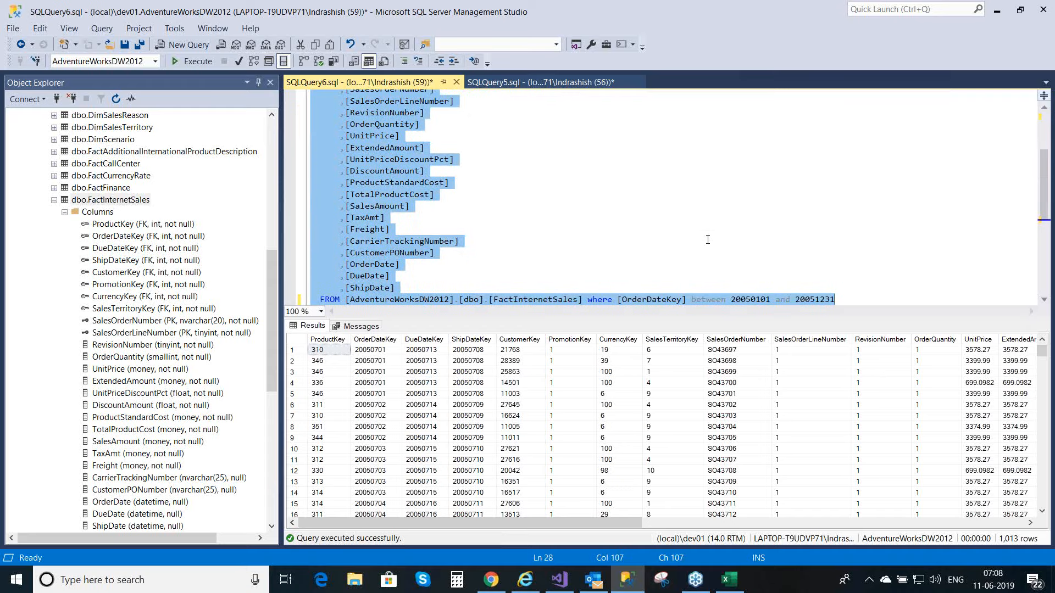
pyautogui.click(561, 582)
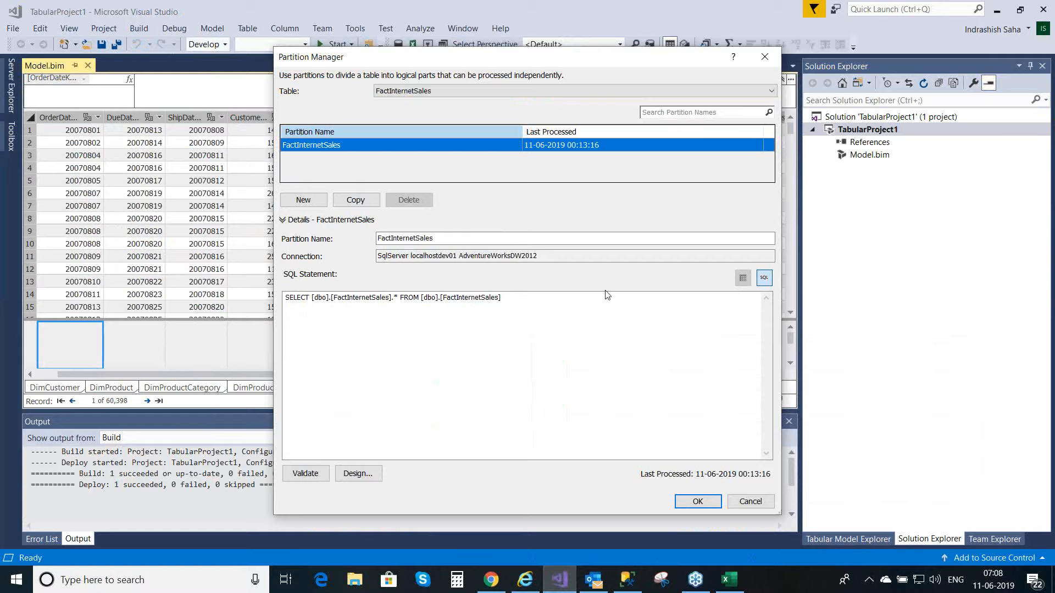
pyautogui.click(570, 329)
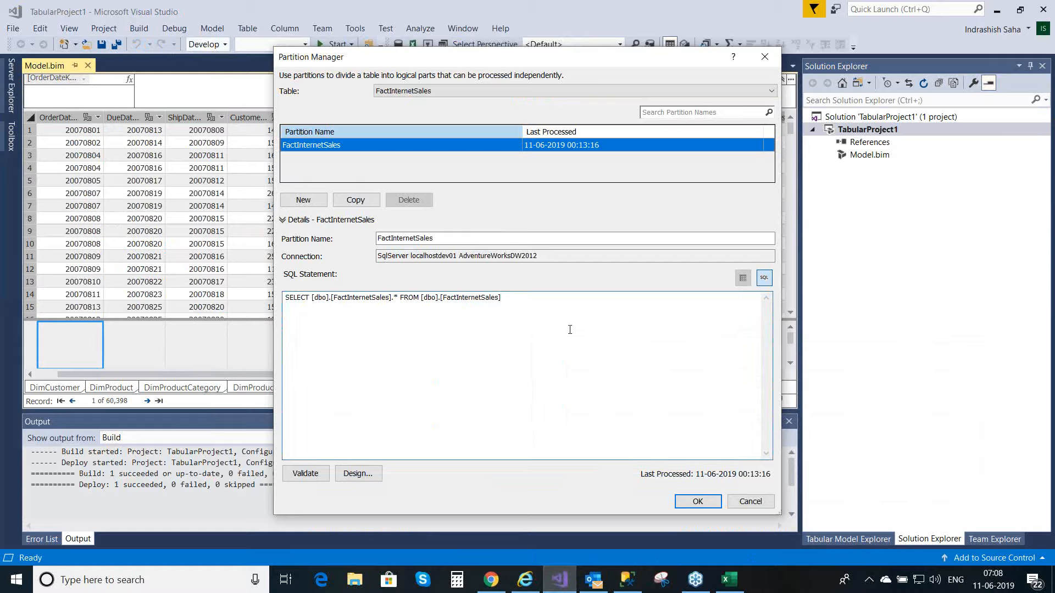
pyautogui.hotkey('ctrl', 'a')
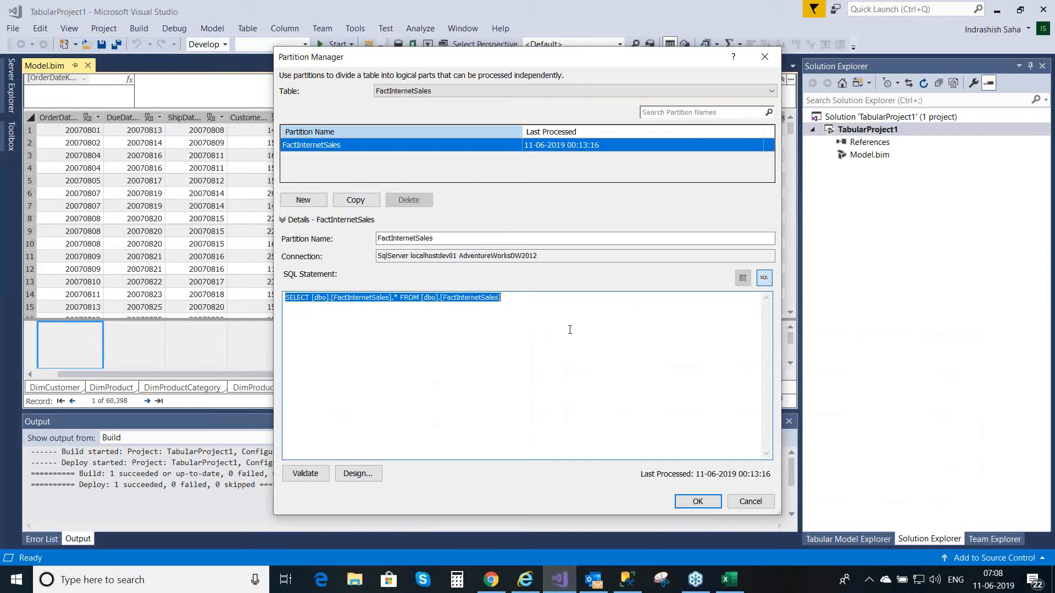
pyautogui.press('Delete')
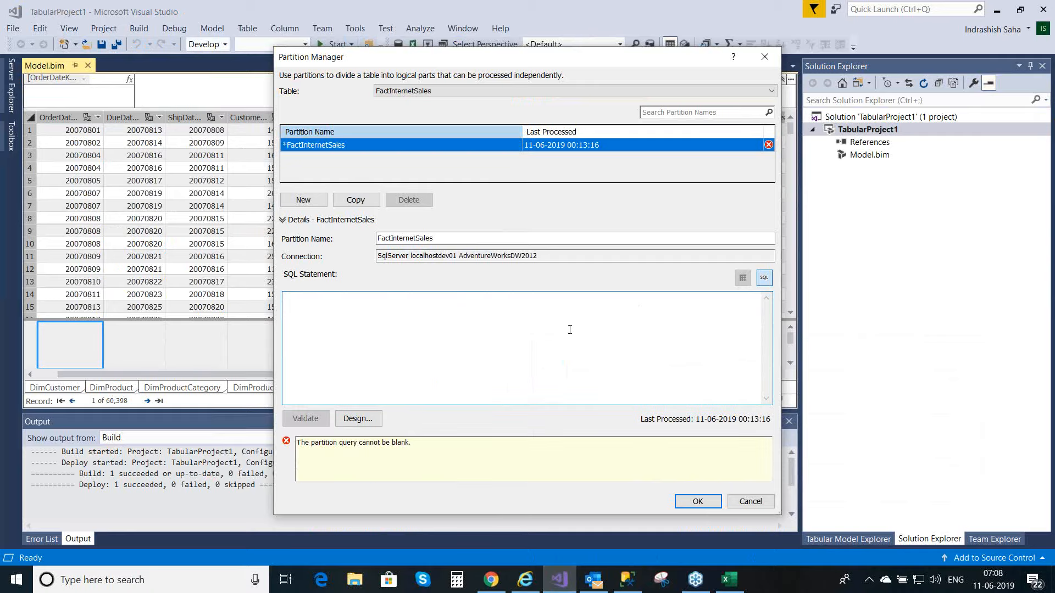
pyautogui.hotkey('ctrl', 'v')
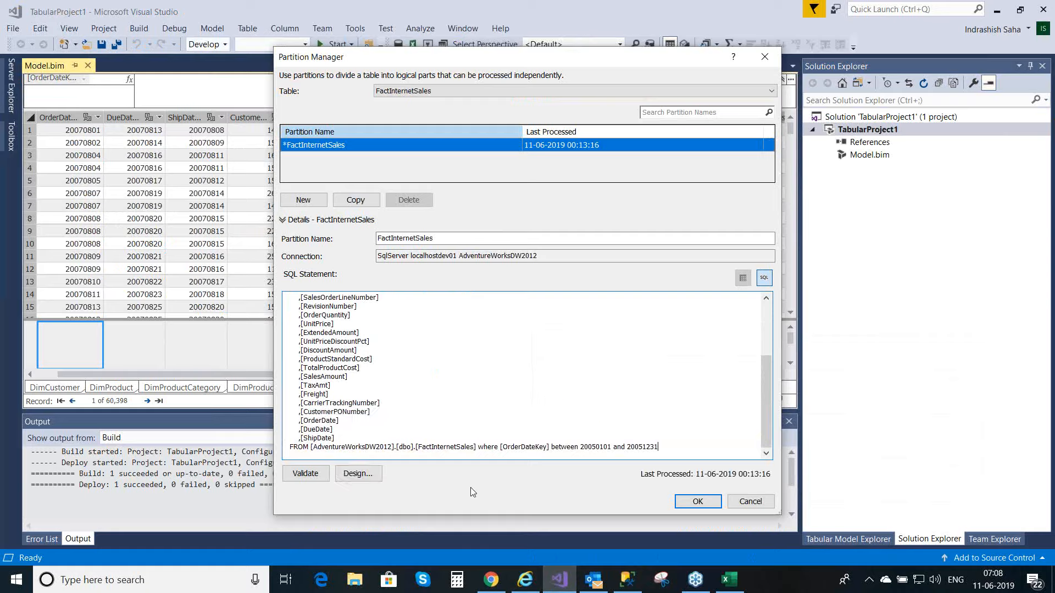
# Step: Validate the partition's SQL statement and preview its rows in the query designer
pyautogui.click(312, 476)
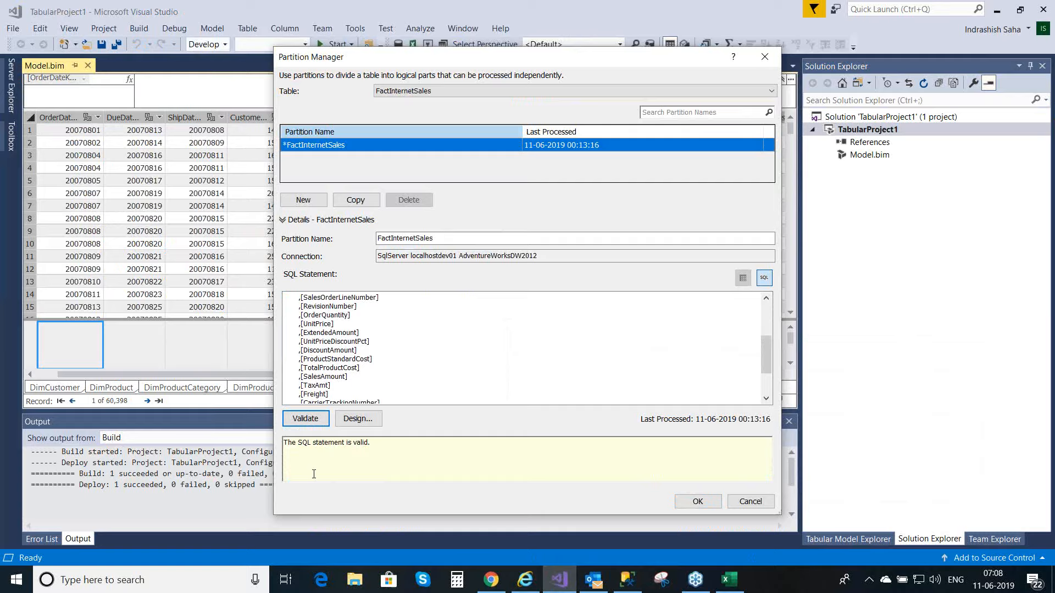
pyautogui.click(362, 422)
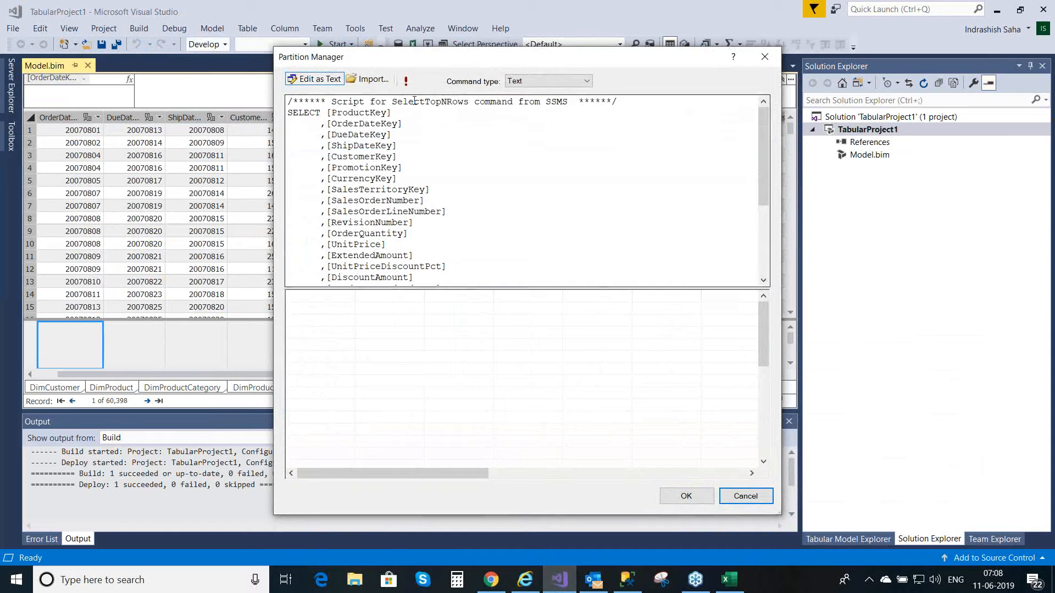
pyautogui.click(411, 84)
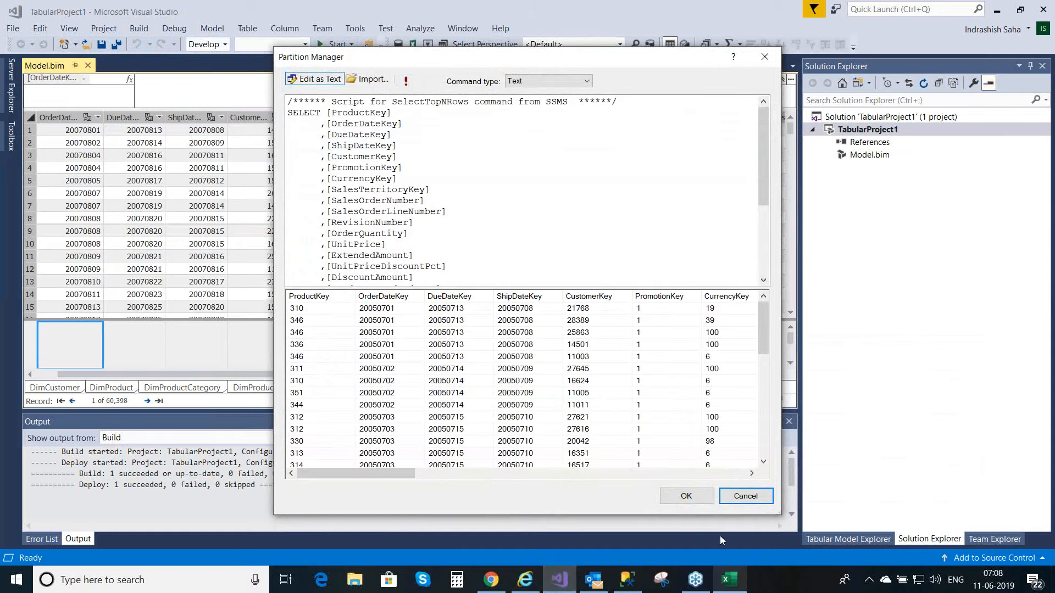
pyautogui.click(687, 497)
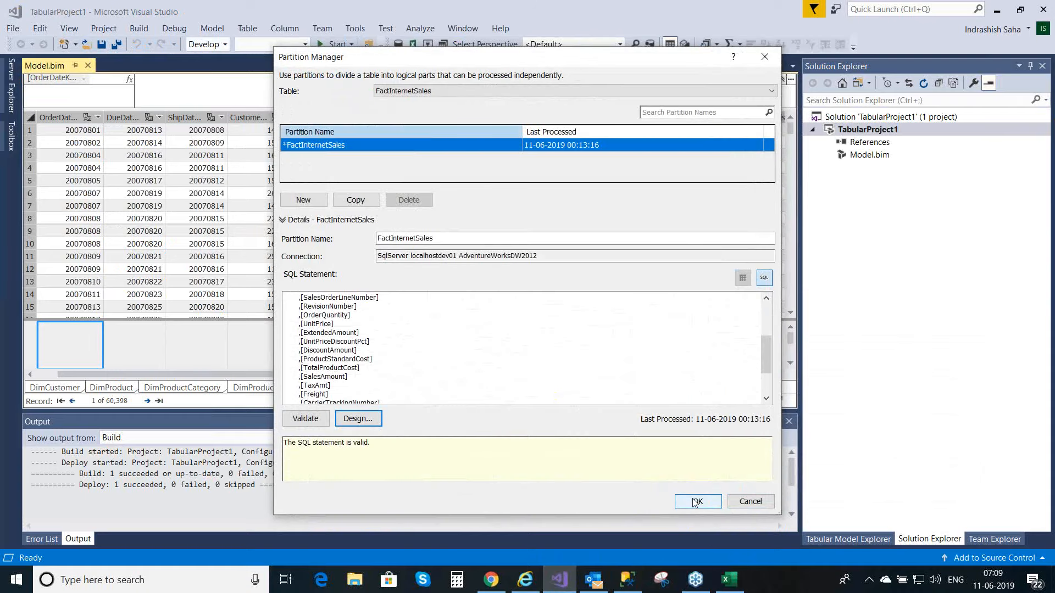
# Step: Rename the partition to FactInternetSales2005, accept the partition changes and save the model
pyautogui.click(439, 238)
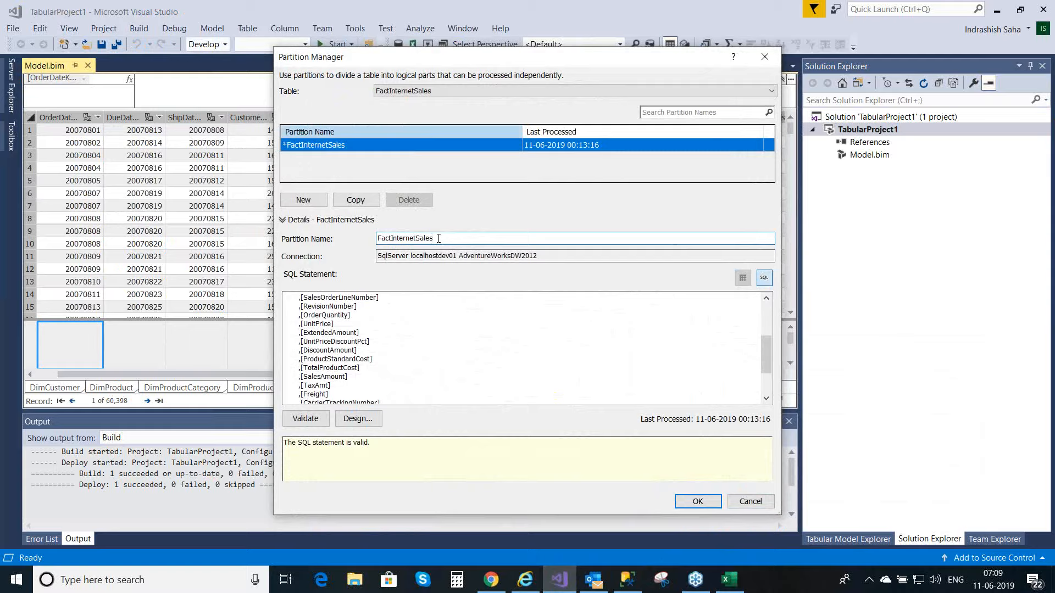
pyautogui.write('2005')
pyautogui.click(699, 503)
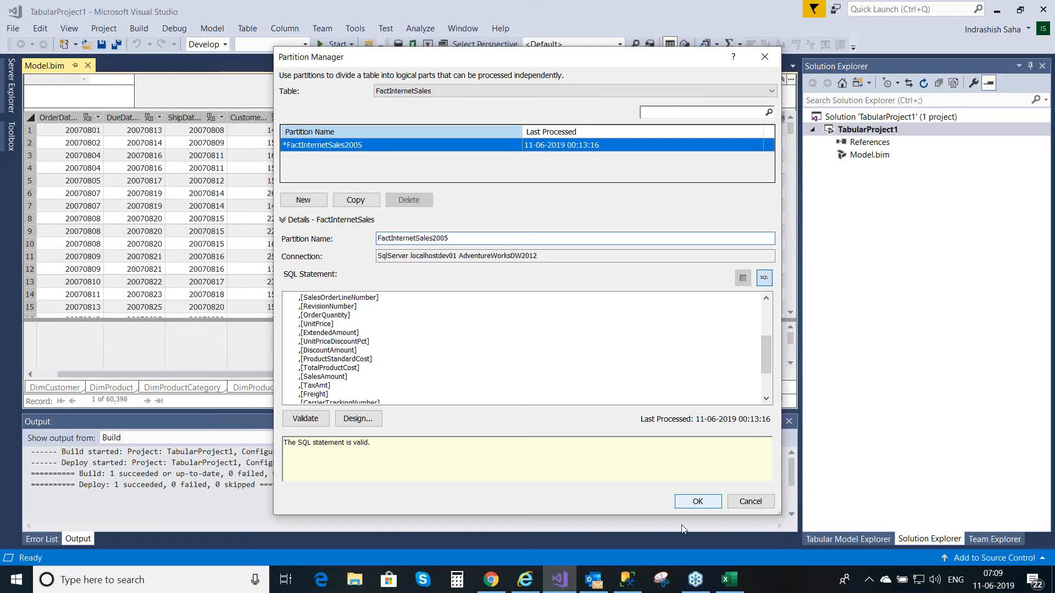
pyautogui.click(716, 502)
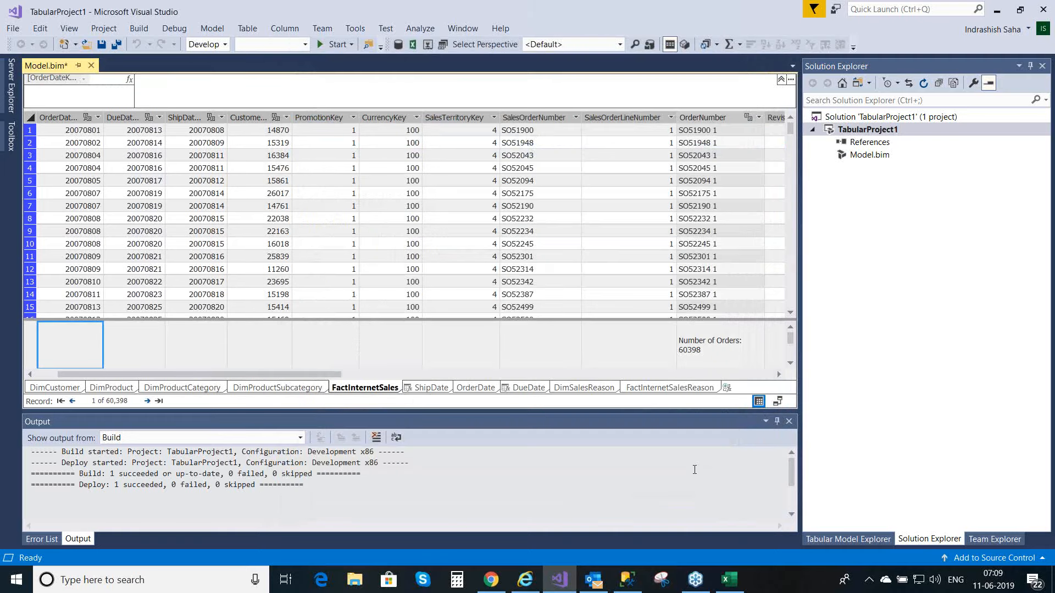
pyautogui.hotkey('ctrl', 's')
# Step: Reopen the Partition Manager for the FactInternetSales table
pyautogui.click(320, 30)
pyautogui.moveTo(283, 30)
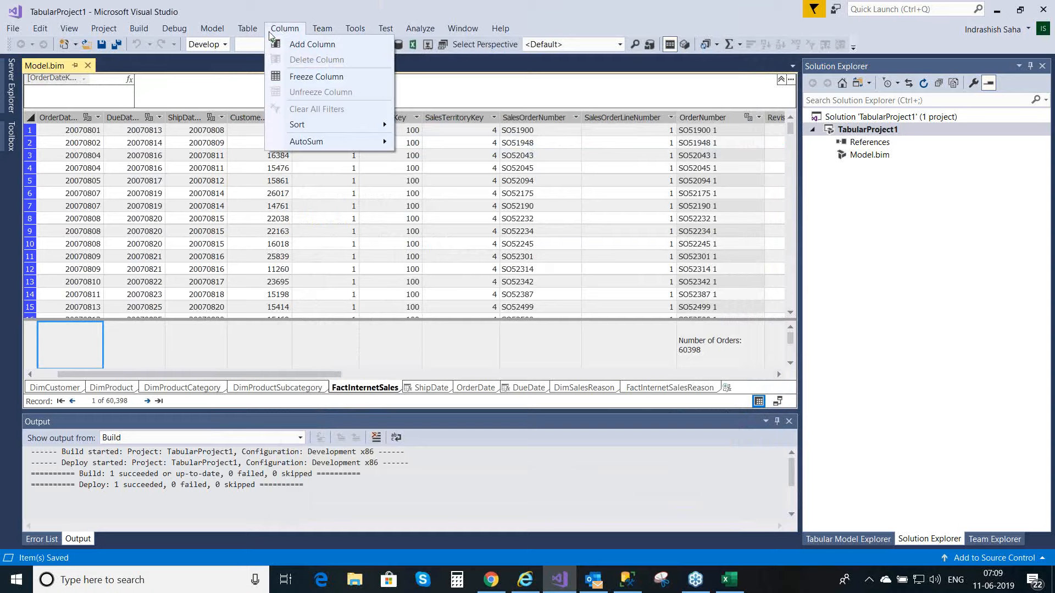
pyautogui.click(254, 33)
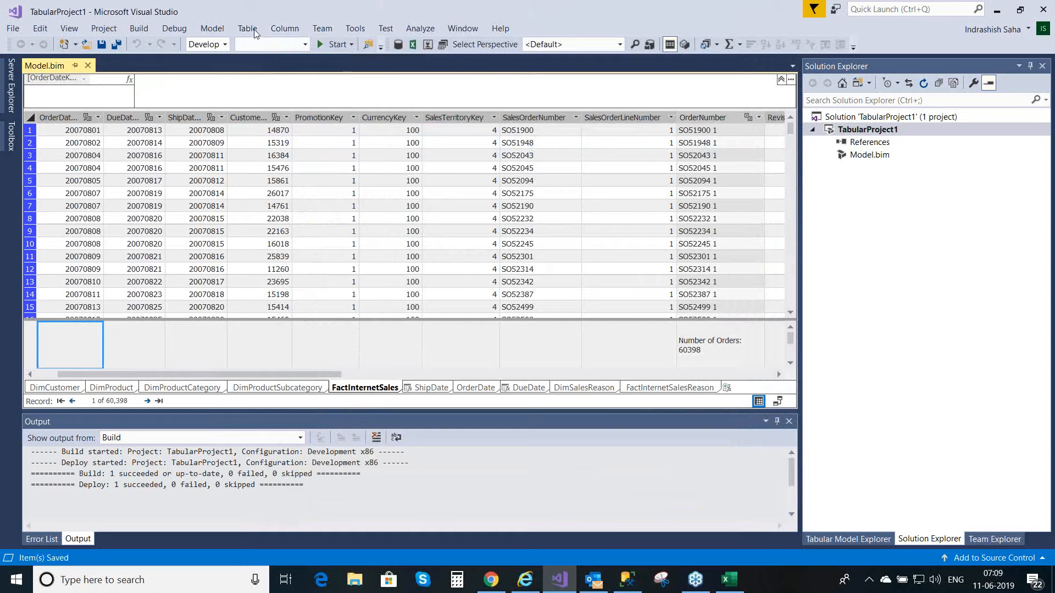
pyautogui.click(254, 33)
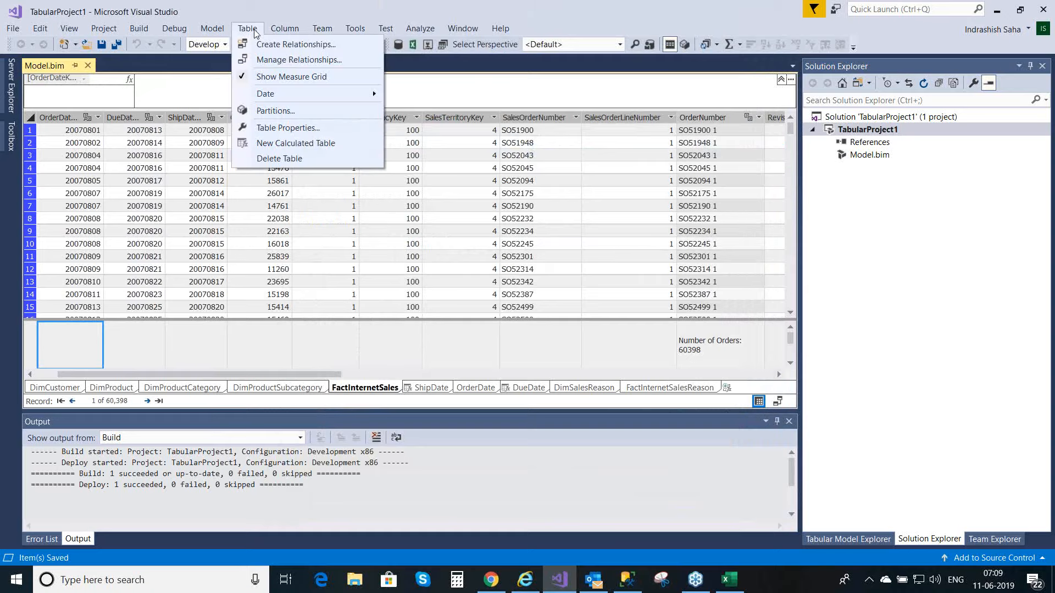
pyautogui.click(271, 112)
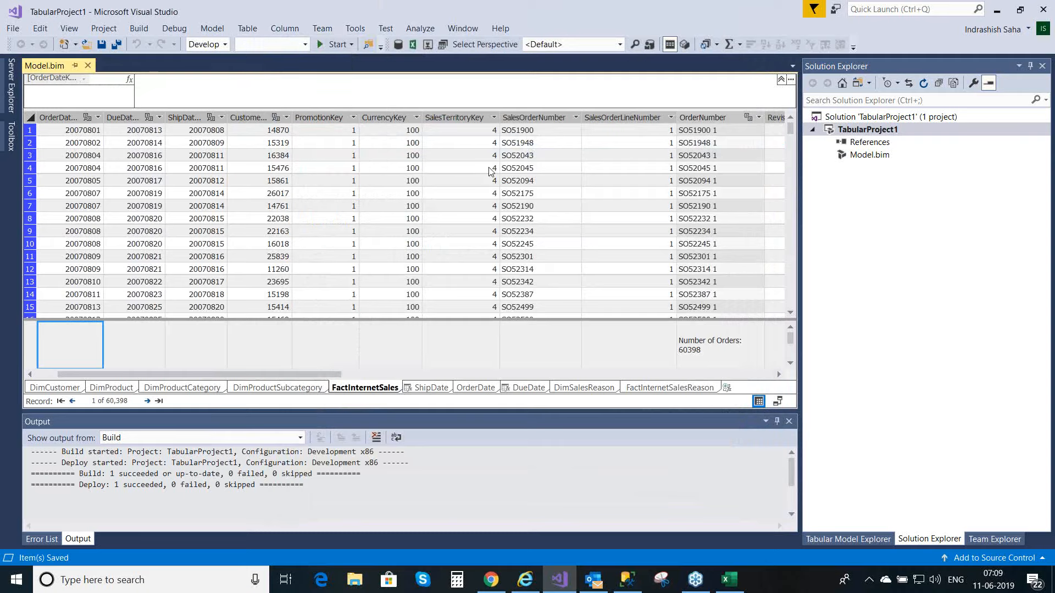
# Step: Delete the SelectTopNRows comment line above SELECT in the FactInternetSales2005 partition's SQL statement
pyautogui.click(390, 323)
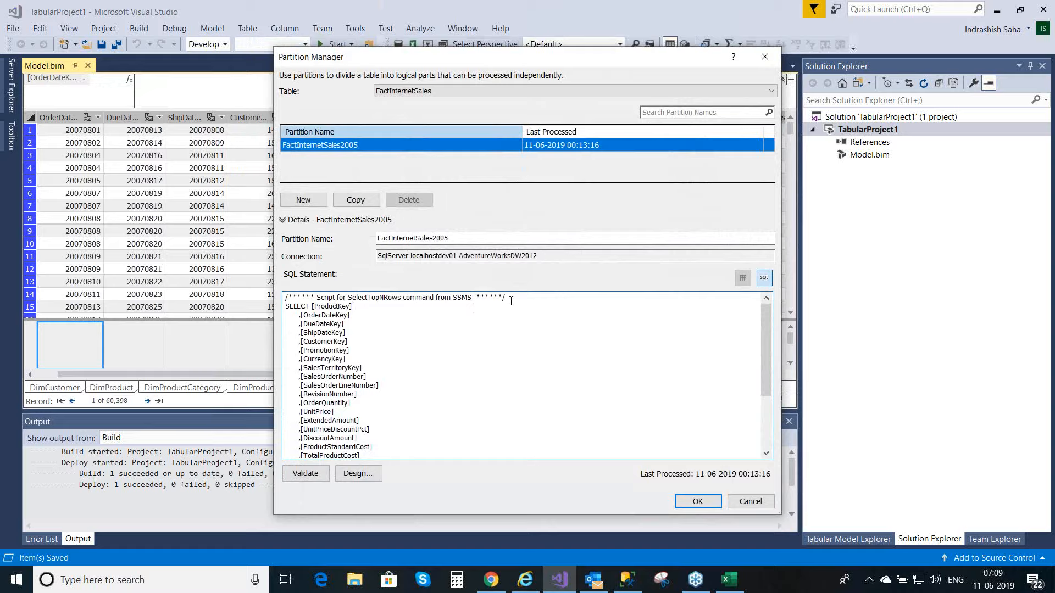
pyautogui.press('BackSpace')
pyautogui.press('BackSpace')
pyautogui.press('BackSpace')
pyautogui.press('BackSpace')
pyautogui.press('BackSpace')
pyautogui.press('BackSpace')
pyautogui.press('BackSpace')
pyautogui.press('BackSpace')
pyautogui.press('BackSpace')
pyautogui.press('BackSpace')
pyautogui.press('BackSpace')
pyautogui.press('BackSpace')
pyautogui.press('BackSpace')
pyautogui.press('BackSpace')
pyautogui.press('BackSpace')
pyautogui.press('BackSpace')
pyautogui.press('BackSpace')
pyautogui.press('BackSpace')
pyautogui.press('BackSpace')
pyautogui.press('BackSpace')
pyautogui.press('BackSpace')
pyautogui.press('BackSpace')
pyautogui.press('BackSpace')
pyautogui.press('BackSpace')
pyautogui.press('BackSpace')
pyautogui.press('BackSpace')
pyautogui.press('BackSpace')
pyautogui.press('BackSpace')
pyautogui.press('BackSpace')
pyautogui.press('BackSpace')
pyautogui.press('BackSpace')
pyautogui.press('BackSpace')
pyautogui.press('BackSpace')
pyautogui.press('BackSpace')
pyautogui.press('BackSpace')
pyautogui.press('BackSpace')
pyautogui.press('BackSpace')
pyautogui.press('BackSpace')
pyautogui.press('BackSpace')
pyautogui.press('BackSpace')
pyautogui.press('BackSpace')
pyautogui.press('BackSpace')
pyautogui.press('BackSpace')
pyautogui.press('BackSpace')
pyautogui.press('BackSpace')
pyautogui.press('BackSpace')
pyautogui.press('BackSpace')
pyautogui.press('BackSpace')
pyautogui.press('BackSpace')
pyautogui.press('BackSpace')
pyautogui.press('BackSpace')
pyautogui.press('BackSpace')
pyautogui.press('BackSpace')
pyautogui.press('BackSpace')
pyautogui.press('BackSpace')
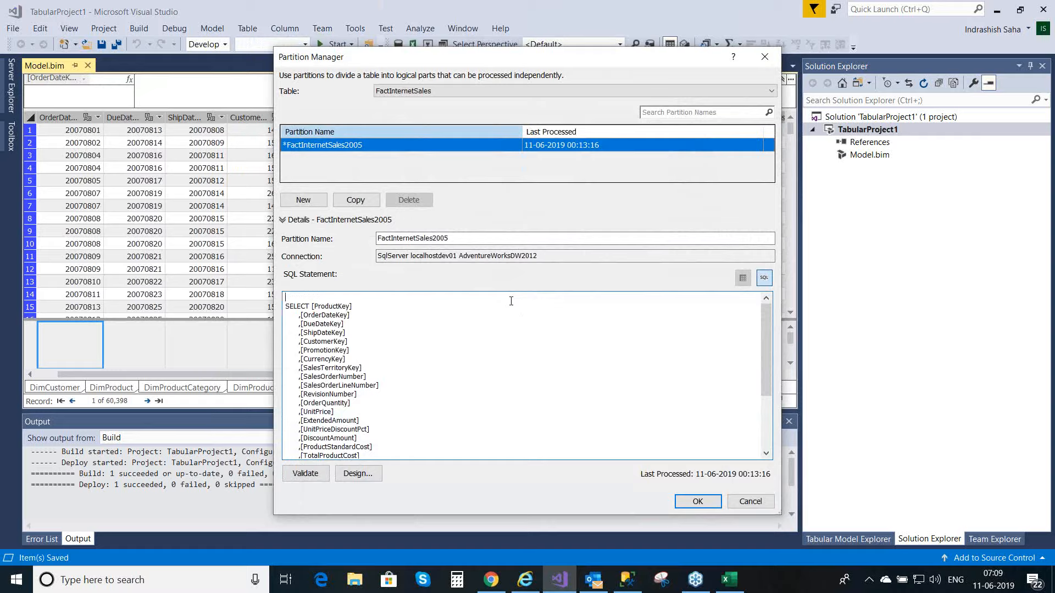
pyautogui.press('Delete')
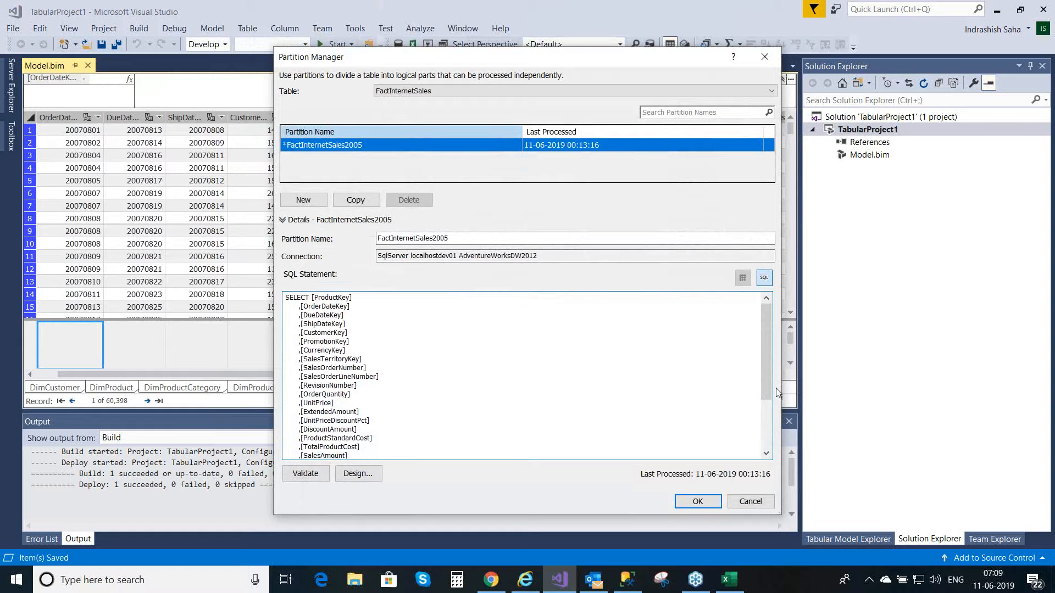
# Step: Copy the FactInternetSales2005 partition's full SQL statement, accept the partition changes and save the model
pyautogui.moveTo(771, 401); pyautogui.dragTo(773, 479)
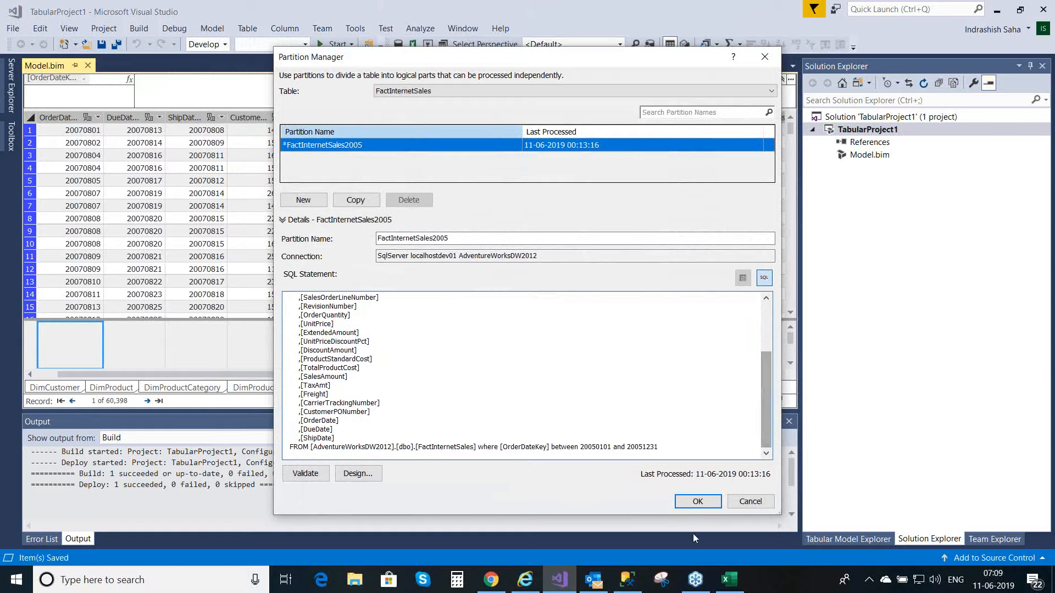
pyautogui.click(687, 451)
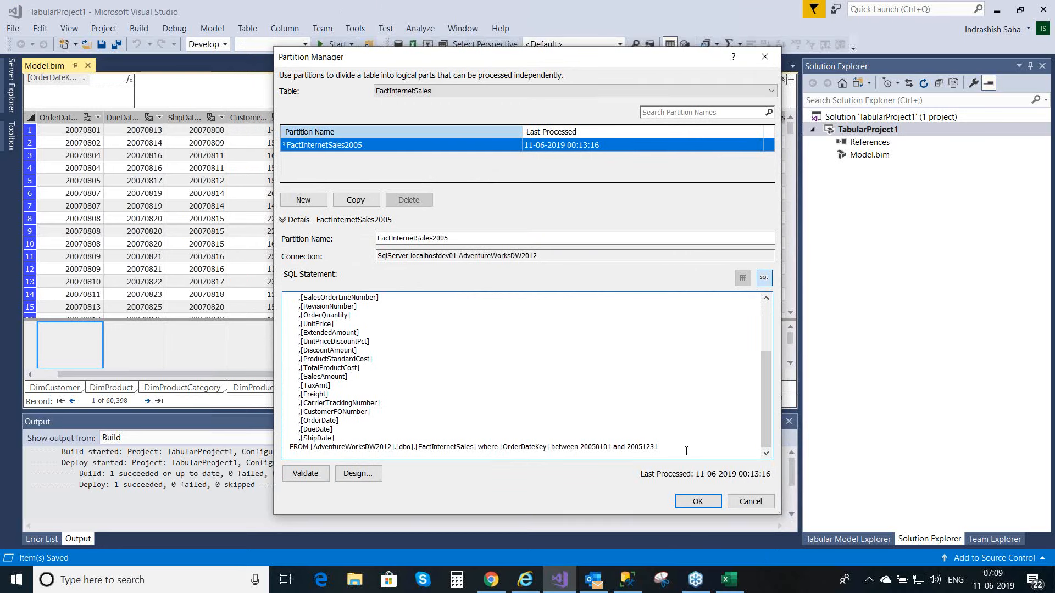
pyautogui.hotkey('ctrl', 'a')
pyautogui.hotkey('ctrl', 'c')
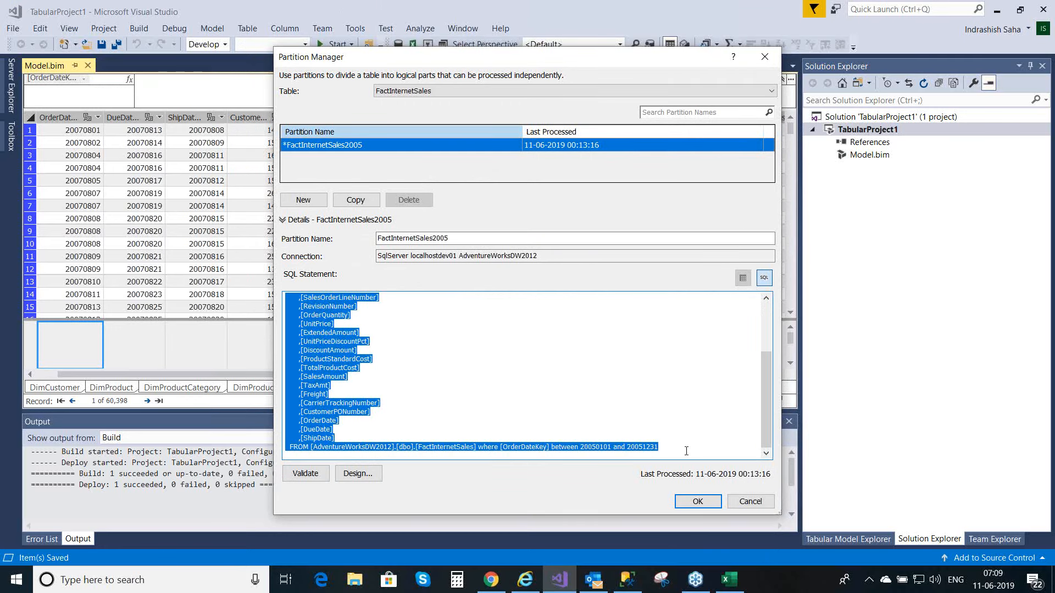
pyautogui.click(697, 501)
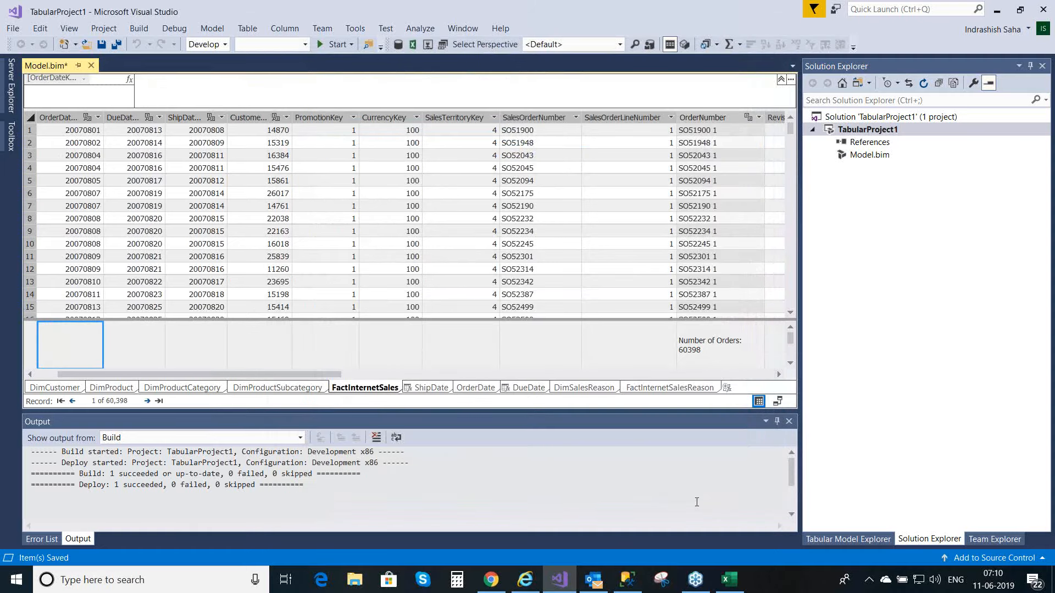
pyautogui.hotkey('ctrl', 's')
# Step: Add a second partition to the FactInternetSales table and replace its SQL statement with the copied 2005 query
pyautogui.click(254, 26)
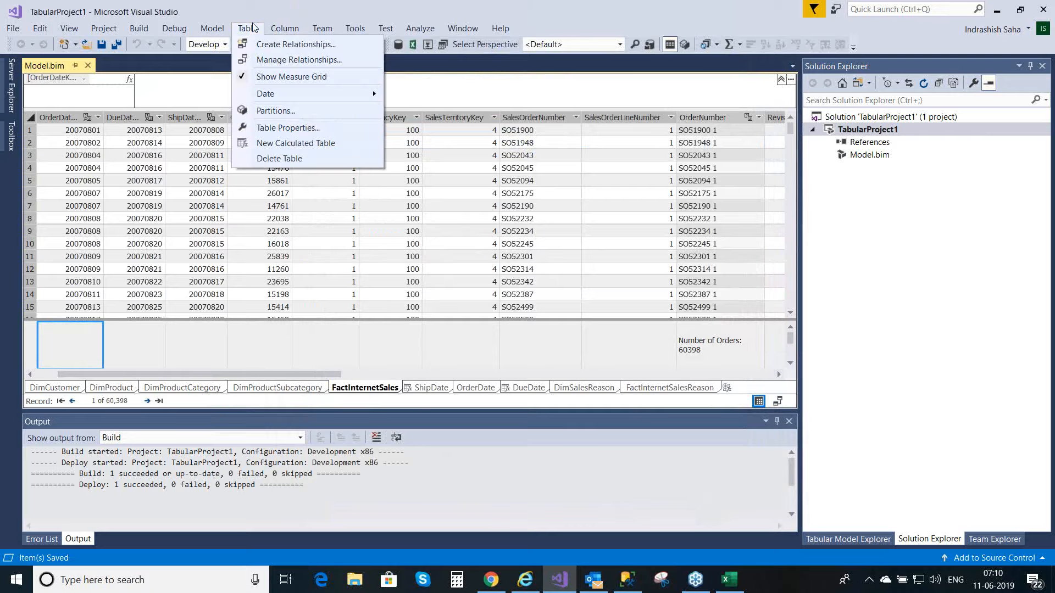
pyautogui.click(277, 115)
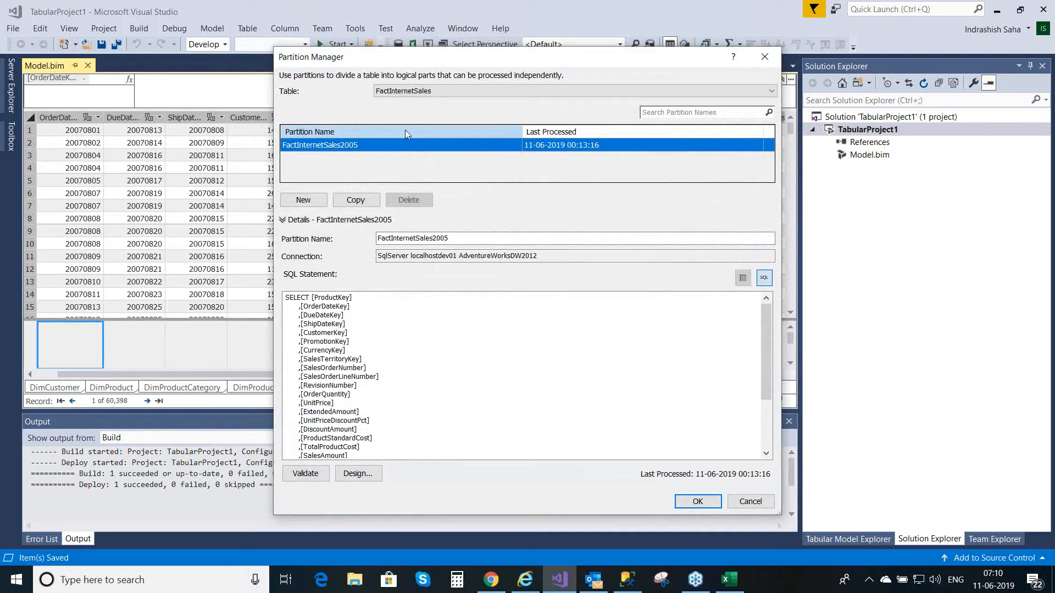
pyautogui.click(304, 200)
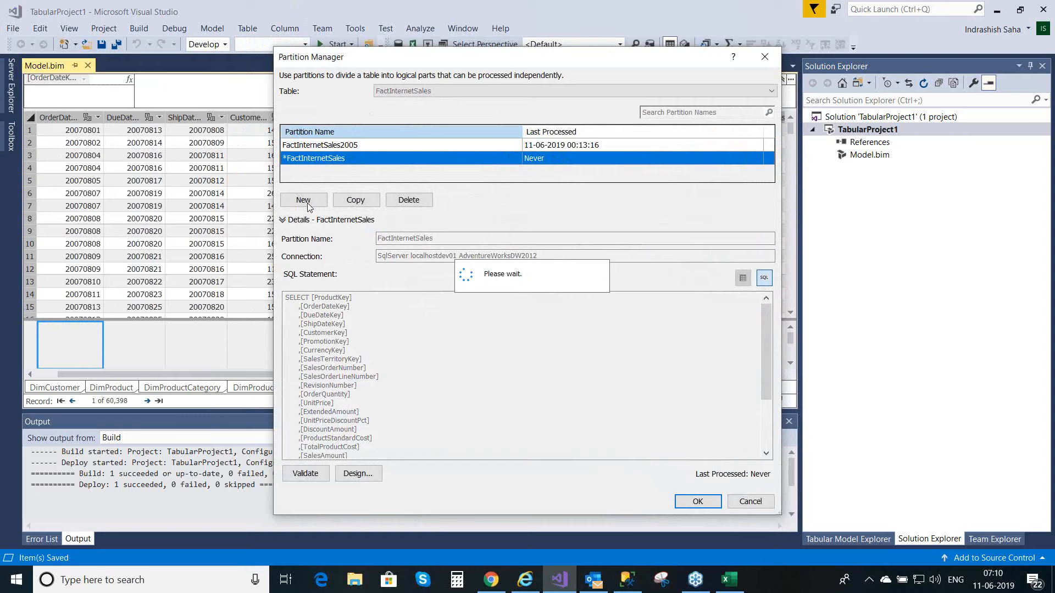
pyautogui.click(366, 361)
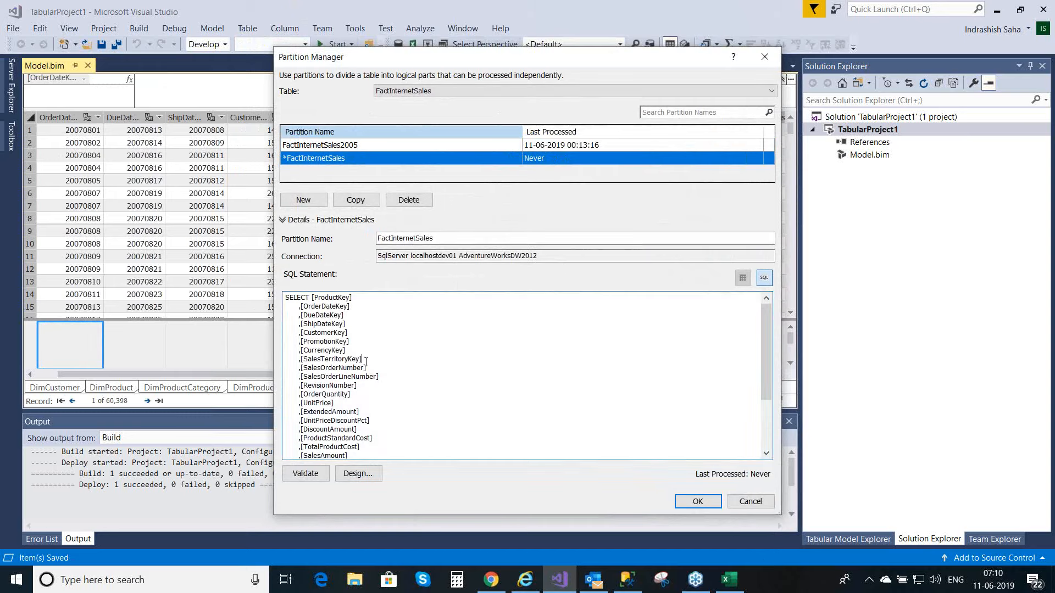
pyautogui.hotkey('ctrl', 'a')
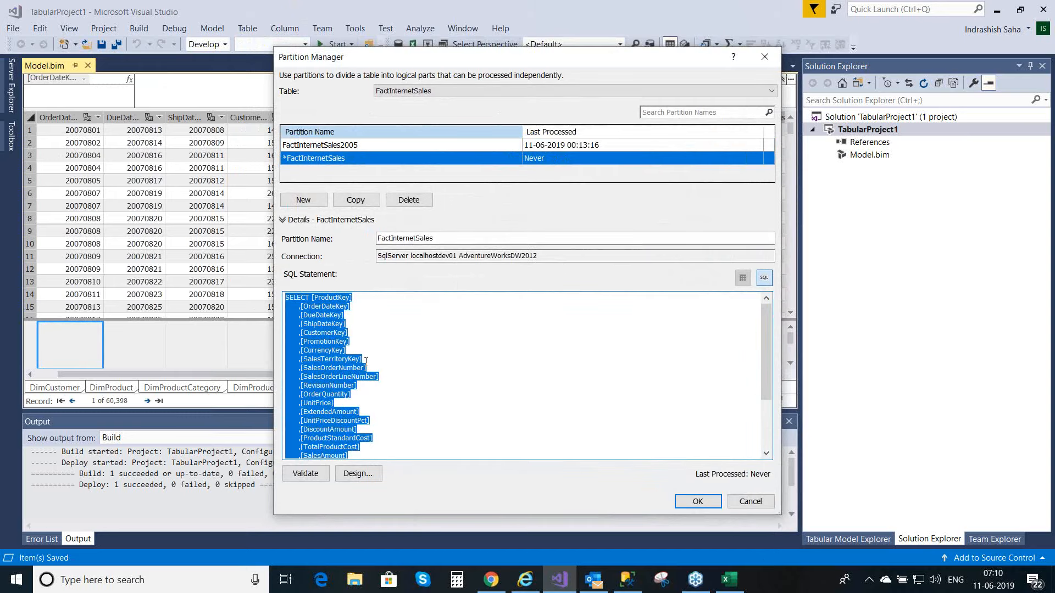
pyautogui.press('Delete')
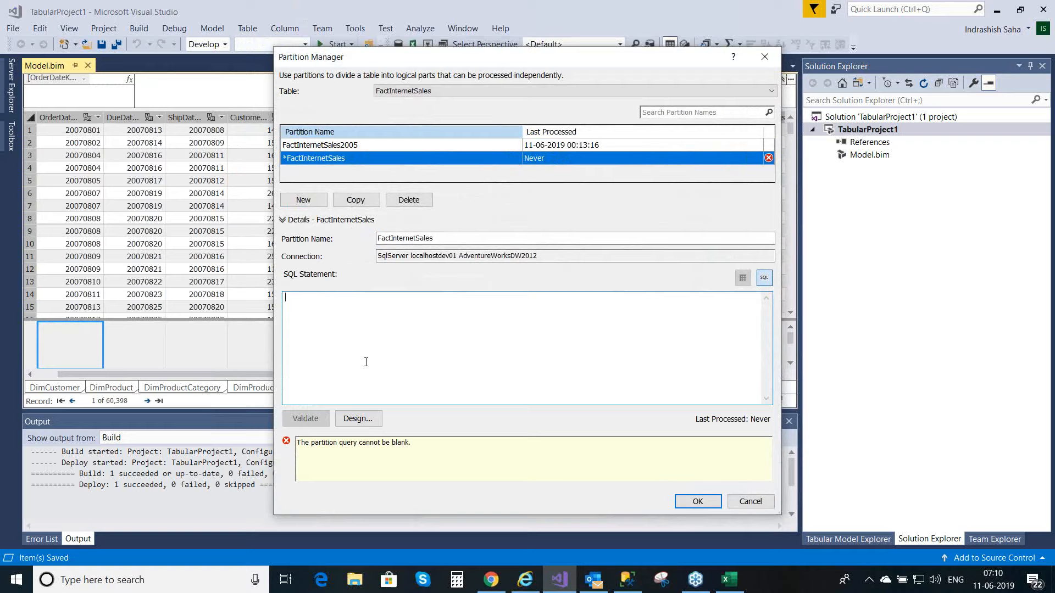
pyautogui.hotkey('ctrl', 'v')
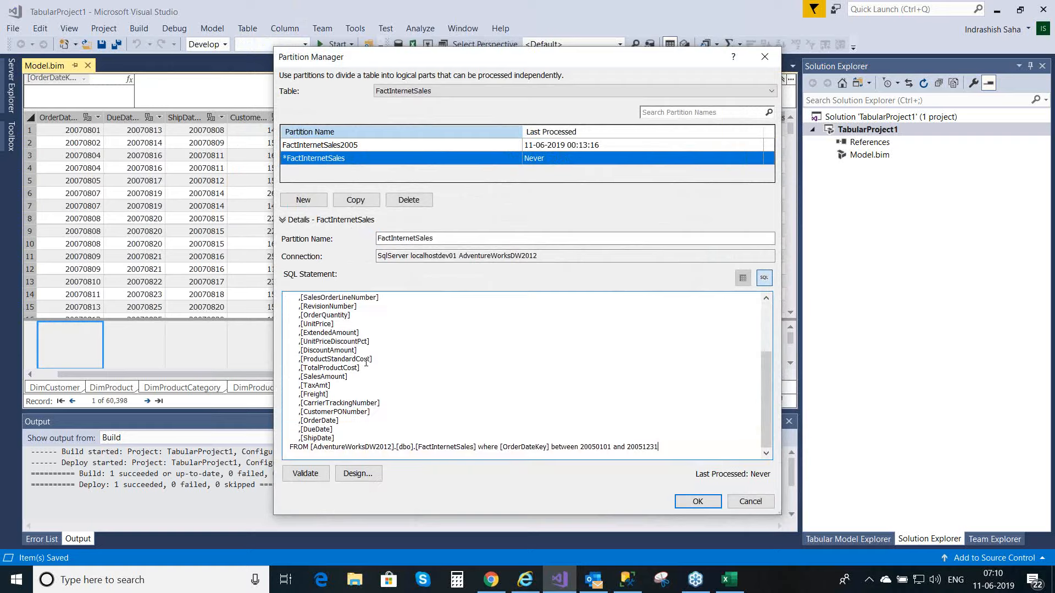
# Step: Set the new partition's OrderDateKey range to between 20060101 and 20061231 and name the partition FactInternetSales2006
pyautogui.click(596, 449)
pyautogui.press('BackSpace')
pyautogui.write('6')
pyautogui.click(644, 448)
pyautogui.press('BackSpace')
pyautogui.write('6')
pyautogui.click(446, 241)
pyautogui.write('2006')
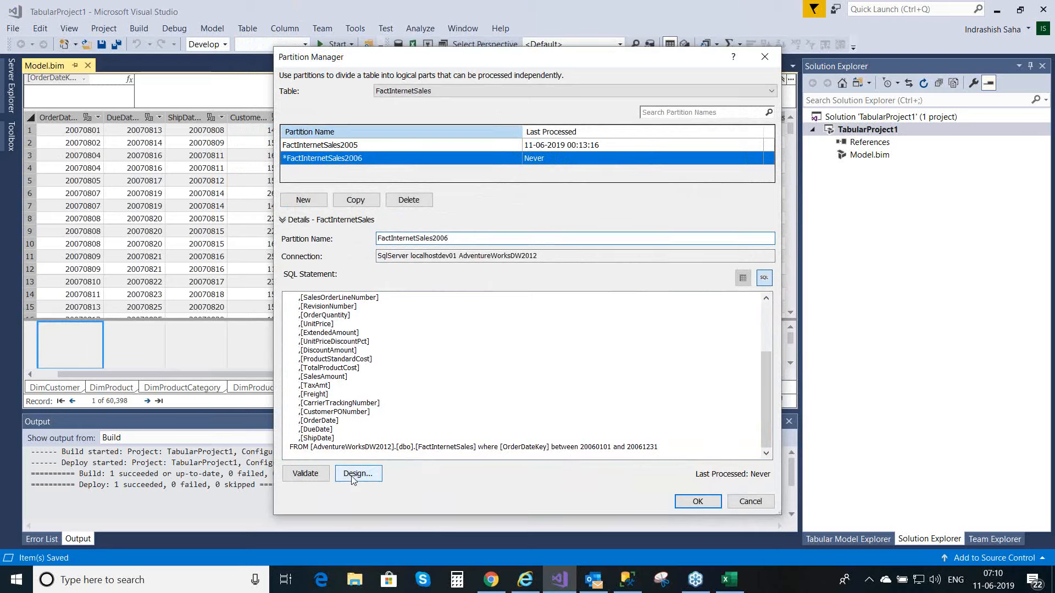
# Step: Validate the FactInternetSales2006 query, preview its rows in the query designer and accept the partition changes
pyautogui.click(303, 477)
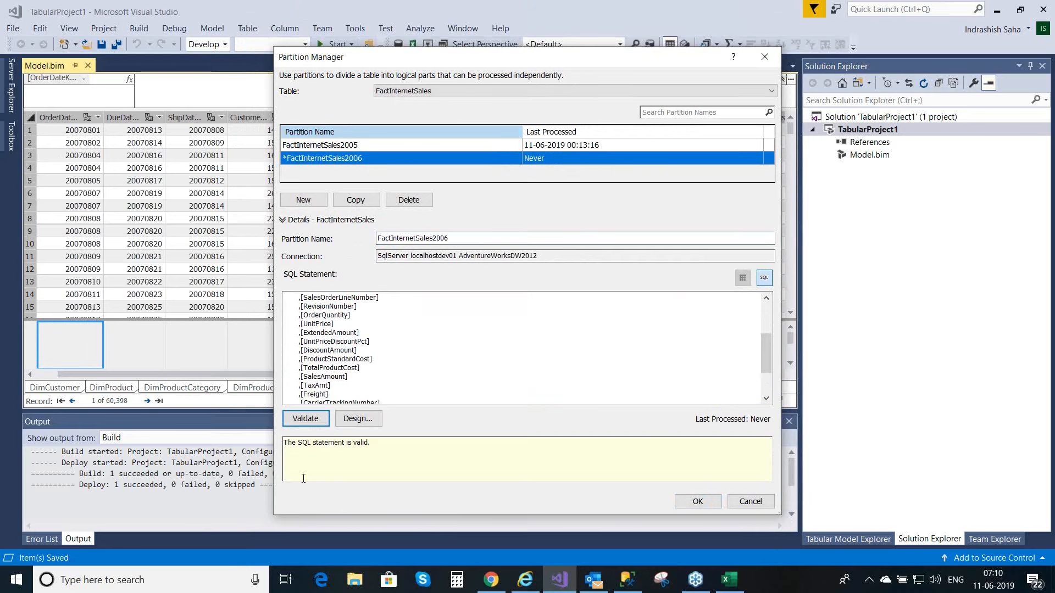
pyautogui.click(359, 421)
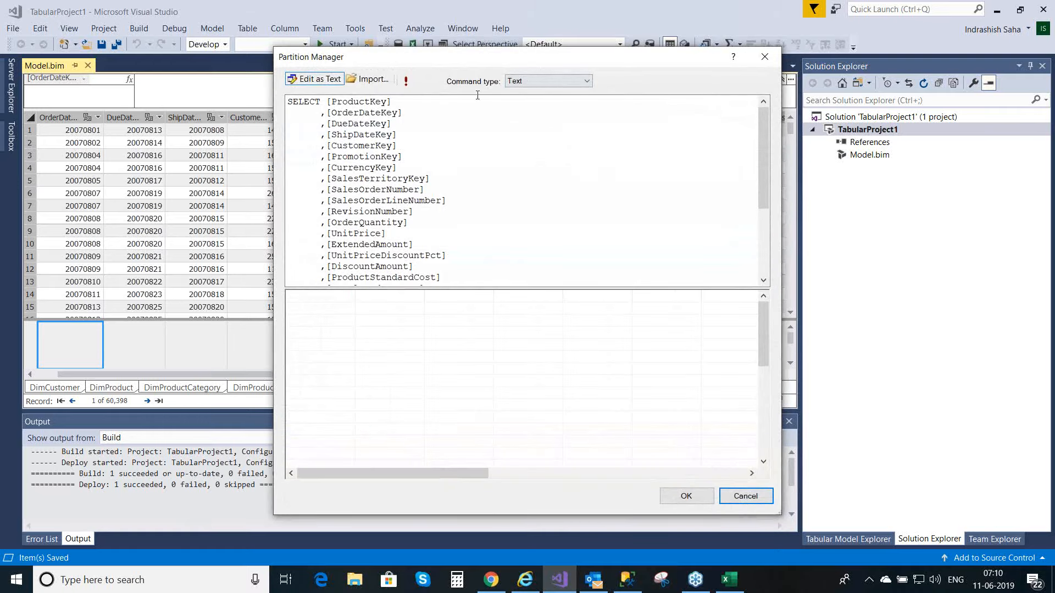
pyautogui.click(407, 82)
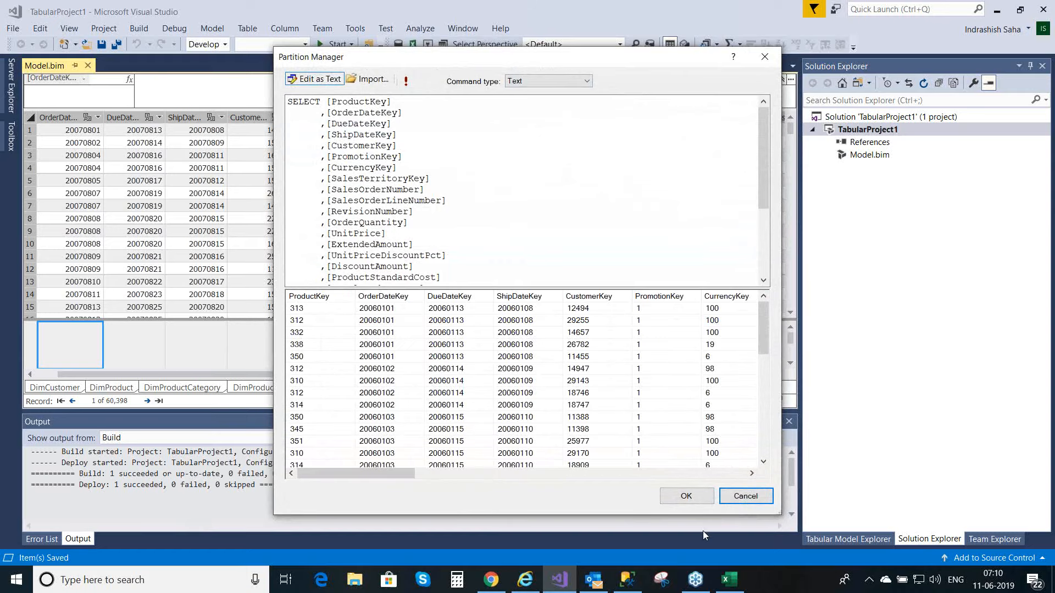
pyautogui.click(690, 497)
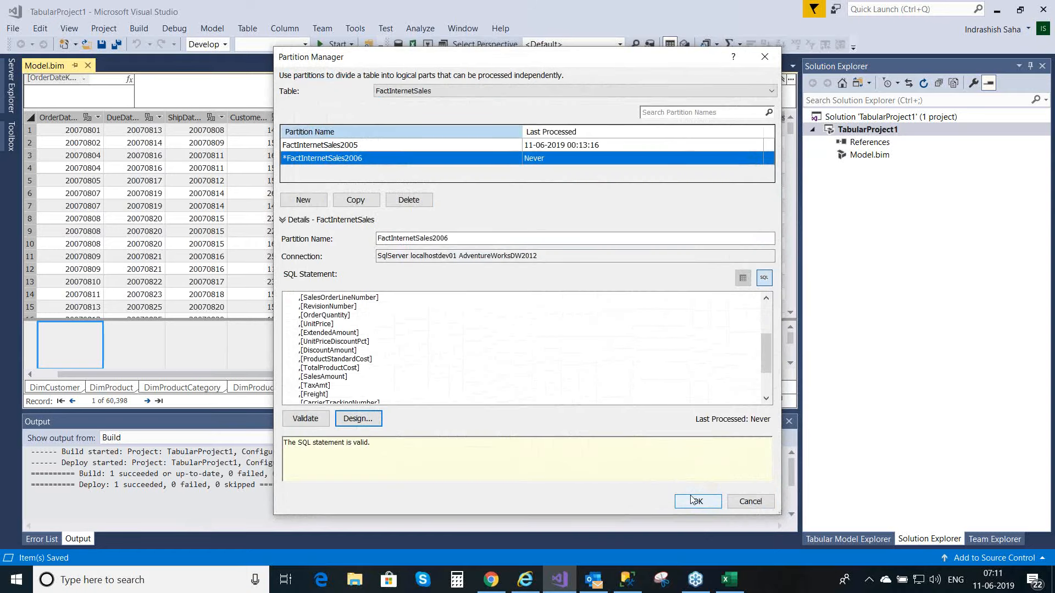
pyautogui.click(695, 504)
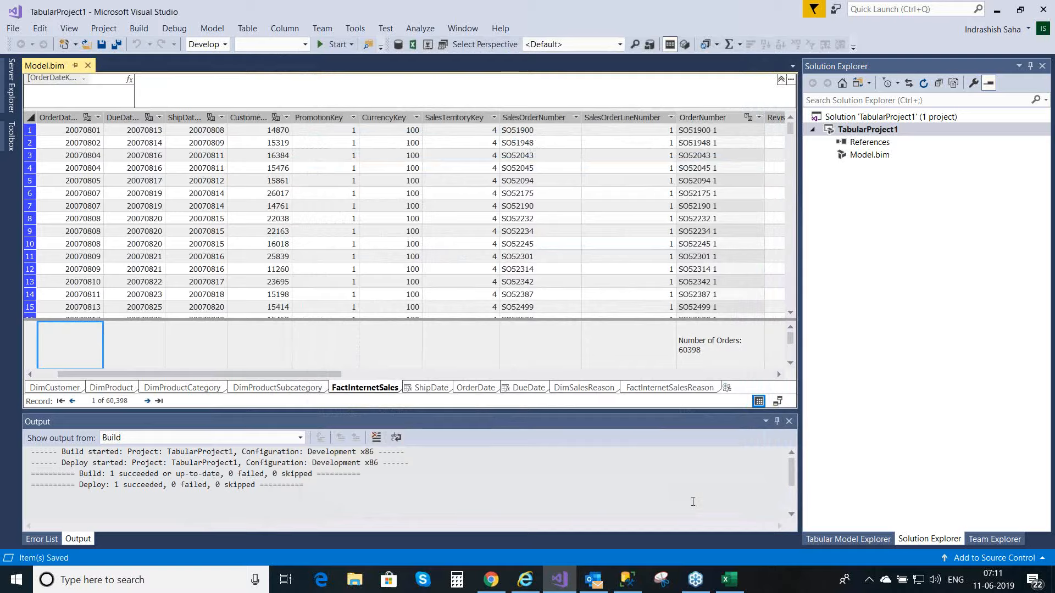
# Step: Add a third partition to the FactInternetSales table and replace its SQL statement with the copied 2005 query
pyautogui.click(245, 31)
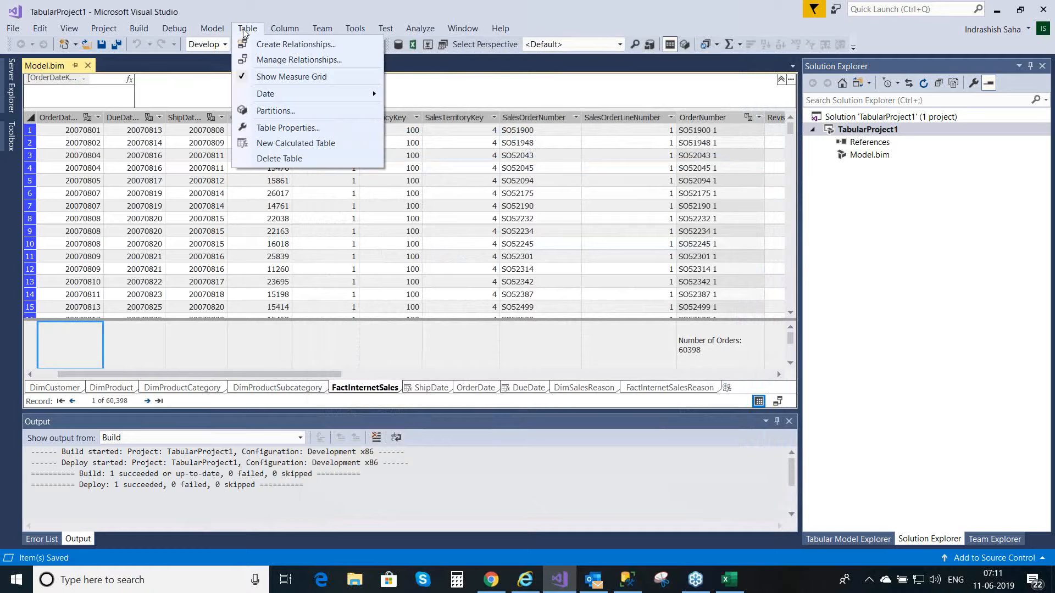
pyautogui.click(266, 110)
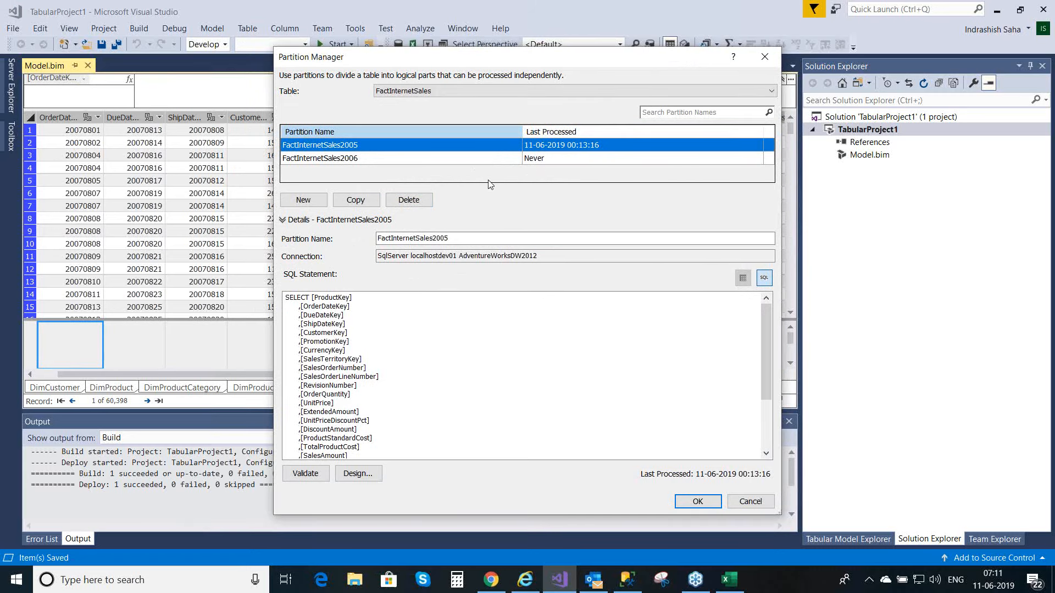
pyautogui.click(313, 205)
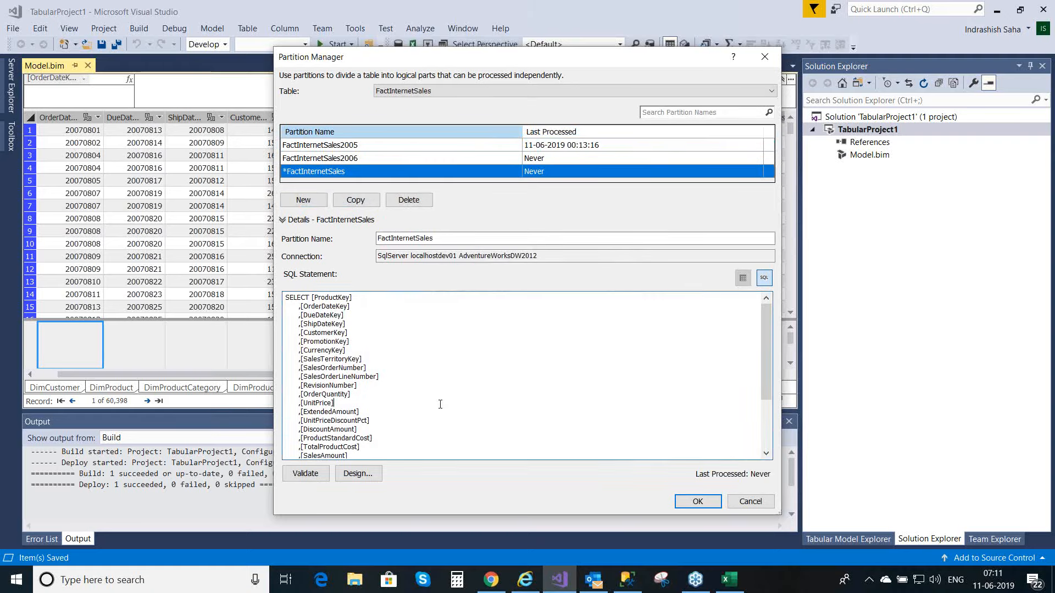
pyautogui.hotkey('ctrl', 'a')
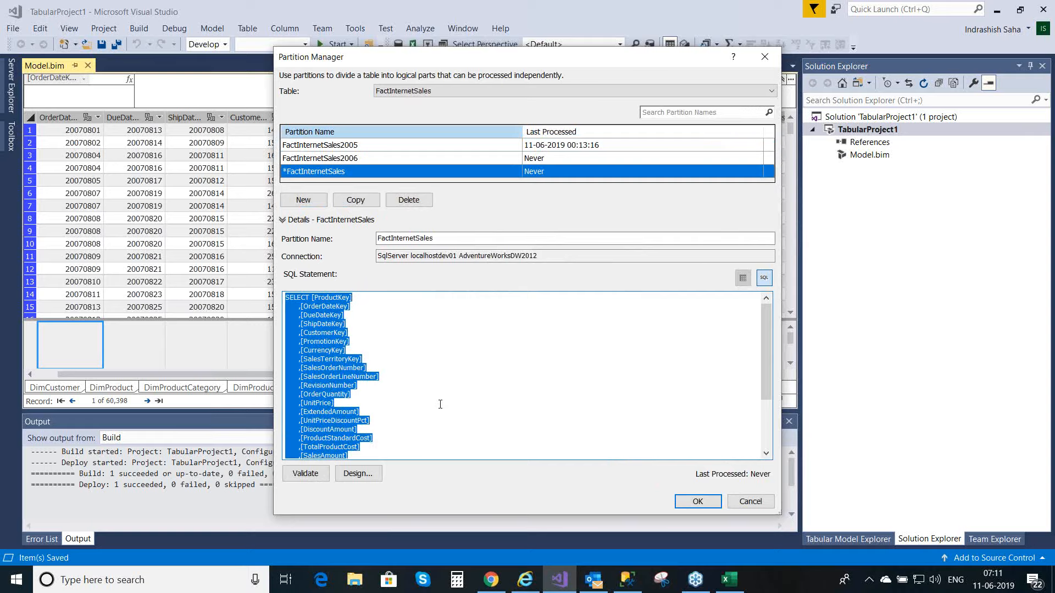
pyautogui.press('Delete')
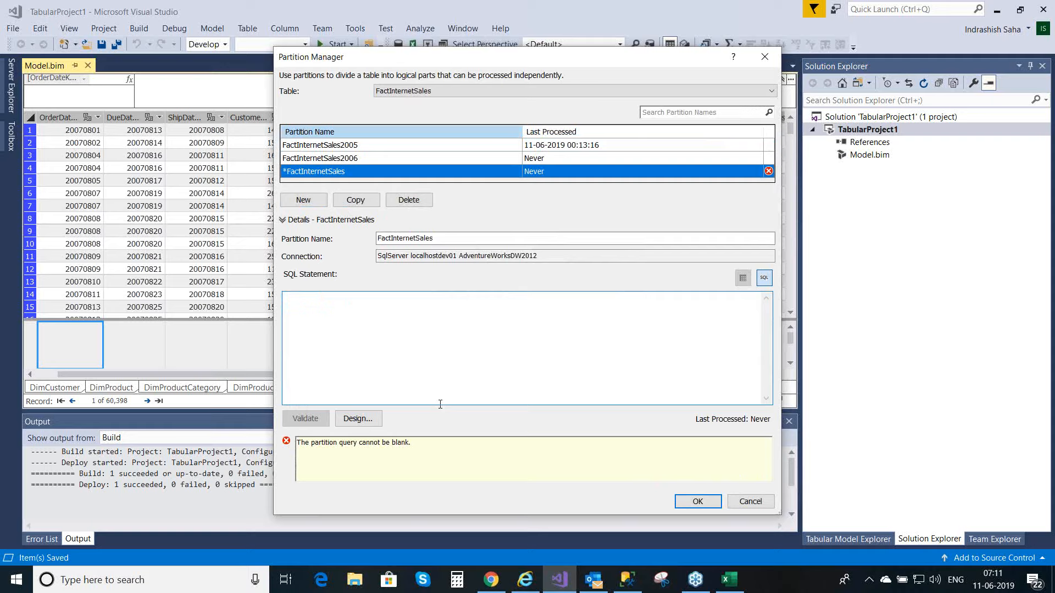
pyautogui.hotkey('ctrl', 'v')
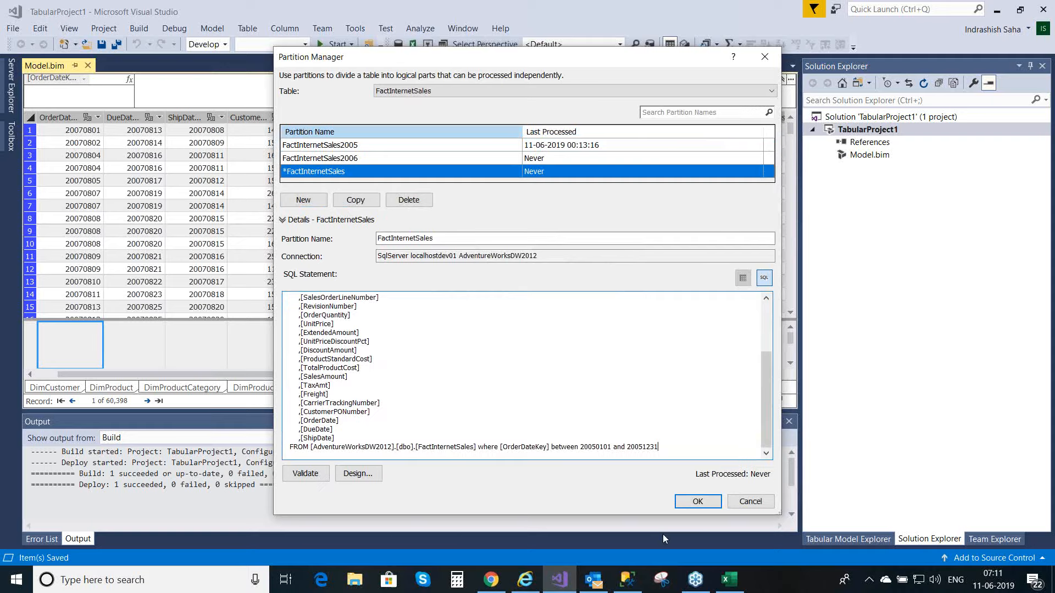
# Step: Set the OrderDateKey range in the third partition's SQL statement to between 20070101 and 20071231
pyautogui.click(596, 448)
pyautogui.press('BackSpace')
pyautogui.write('7')
pyautogui.click(643, 448)
pyautogui.press('BackSpace')
pyautogui.write('7')
# Step: Validate the third partition's SQL statement and preview its rows in the query designer
pyautogui.click(307, 476)
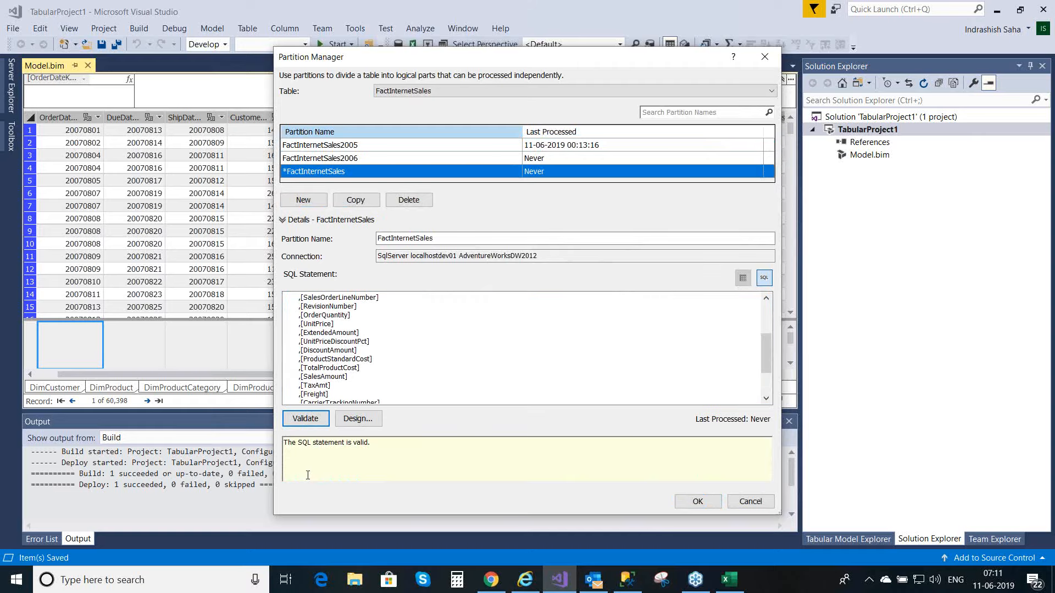
pyautogui.click(357, 422)
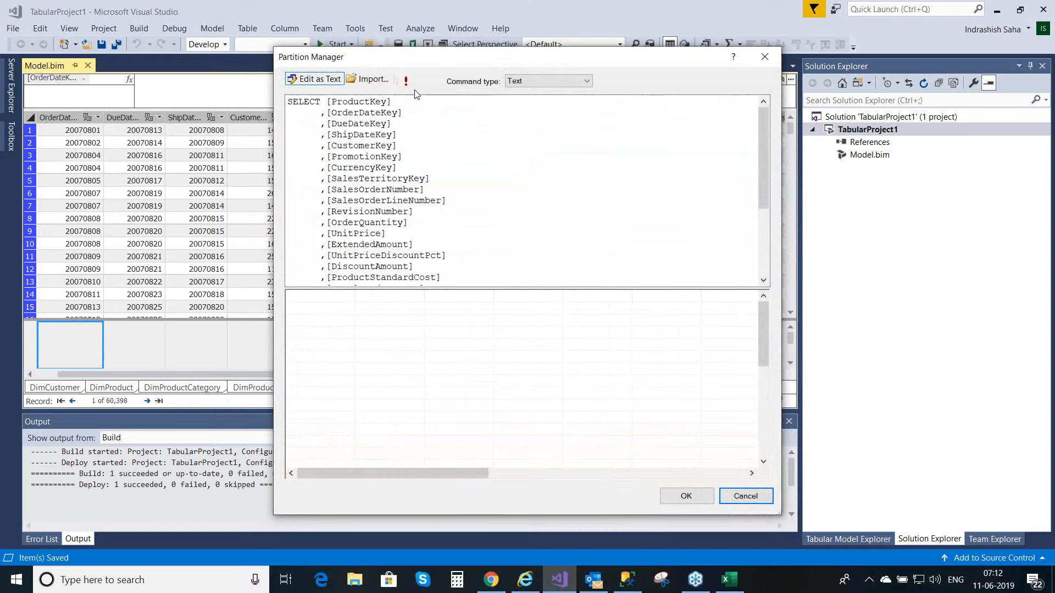
pyautogui.click(407, 83)
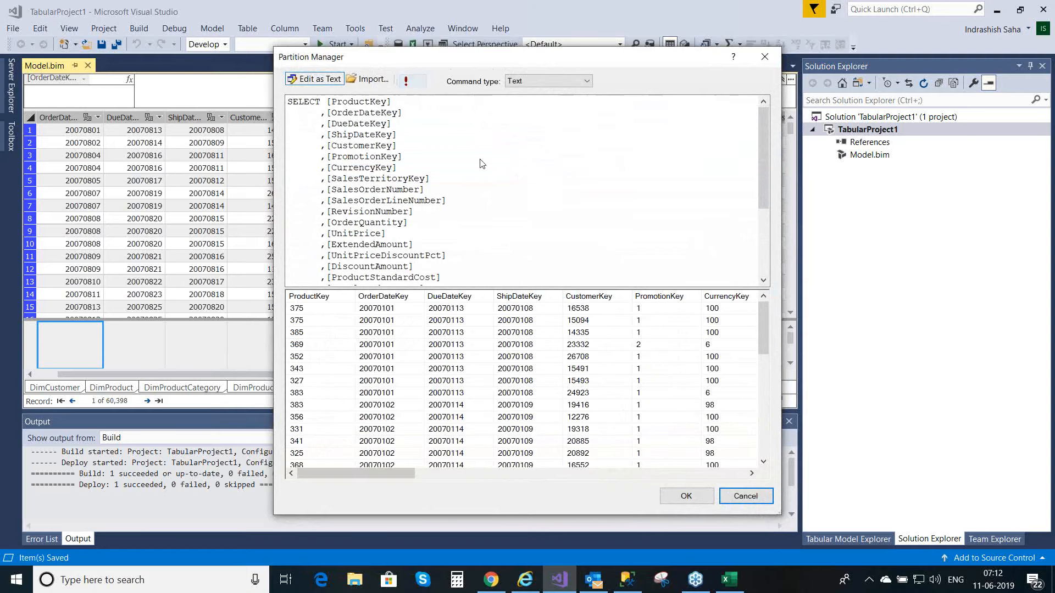
pyautogui.click(671, 492)
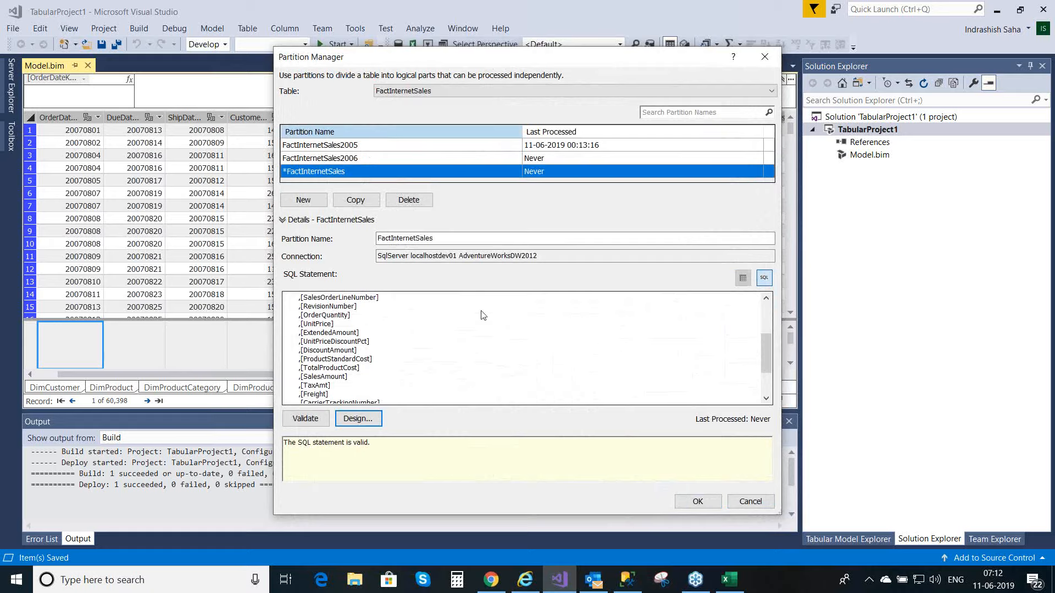
# Step: Rename the third partition to FactInternetSales2007, accept the partition changes and save the model
pyautogui.click(448, 240)
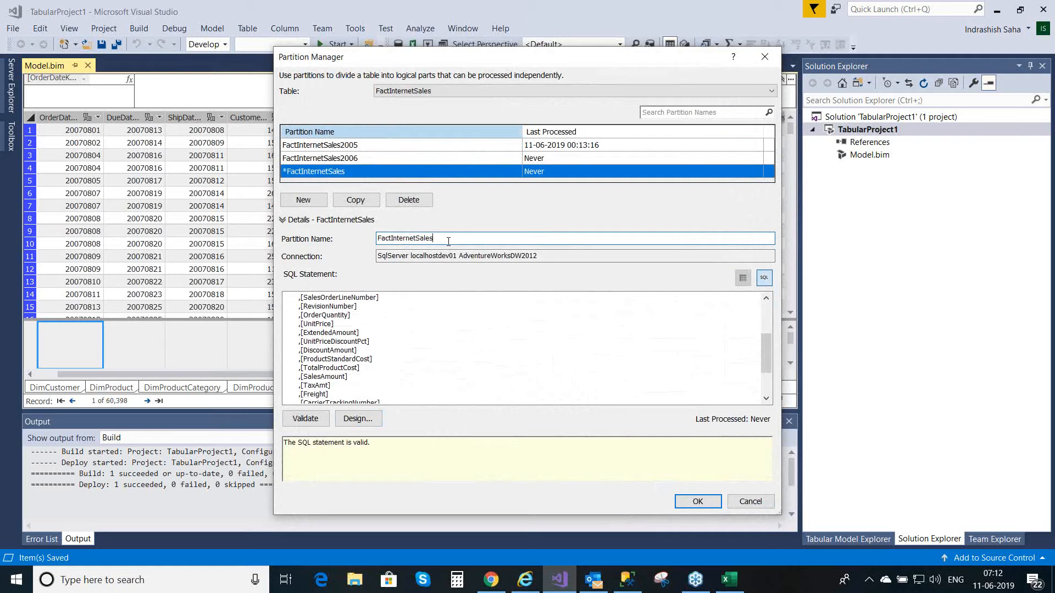
pyautogui.write('2007')
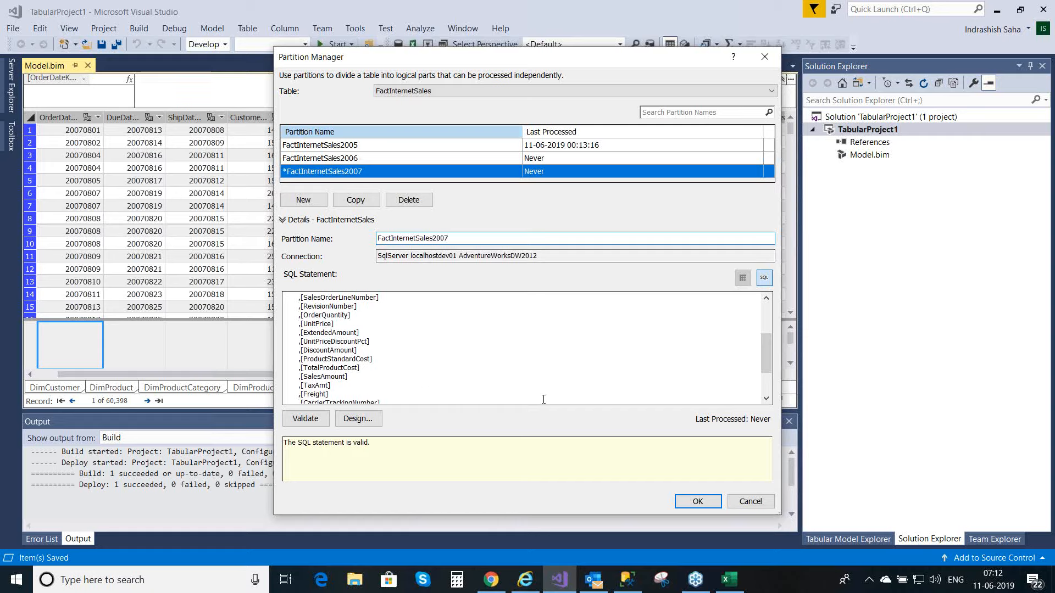
pyautogui.click(699, 502)
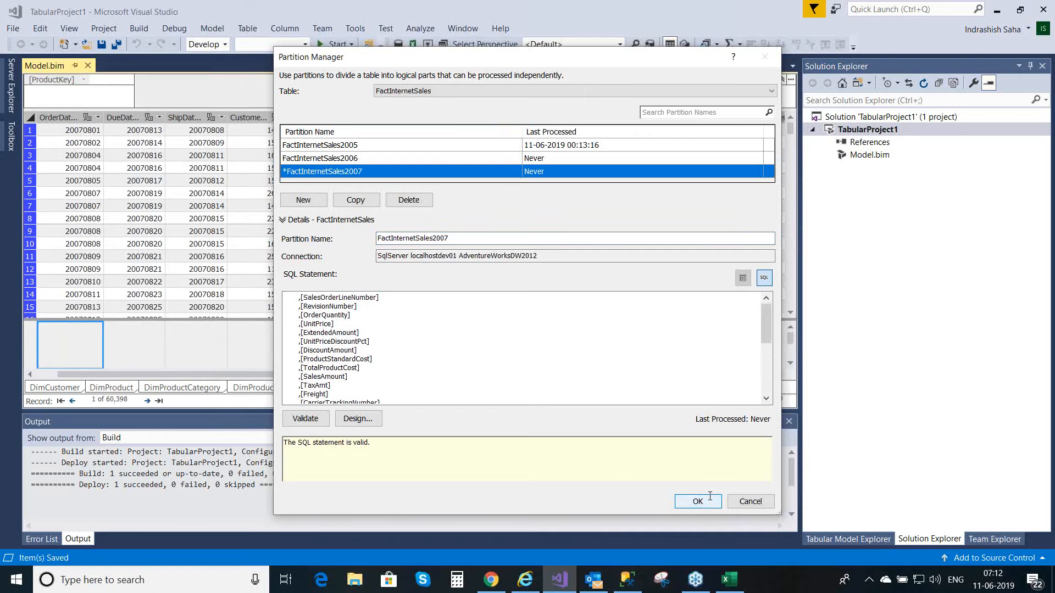
pyautogui.click(711, 499)
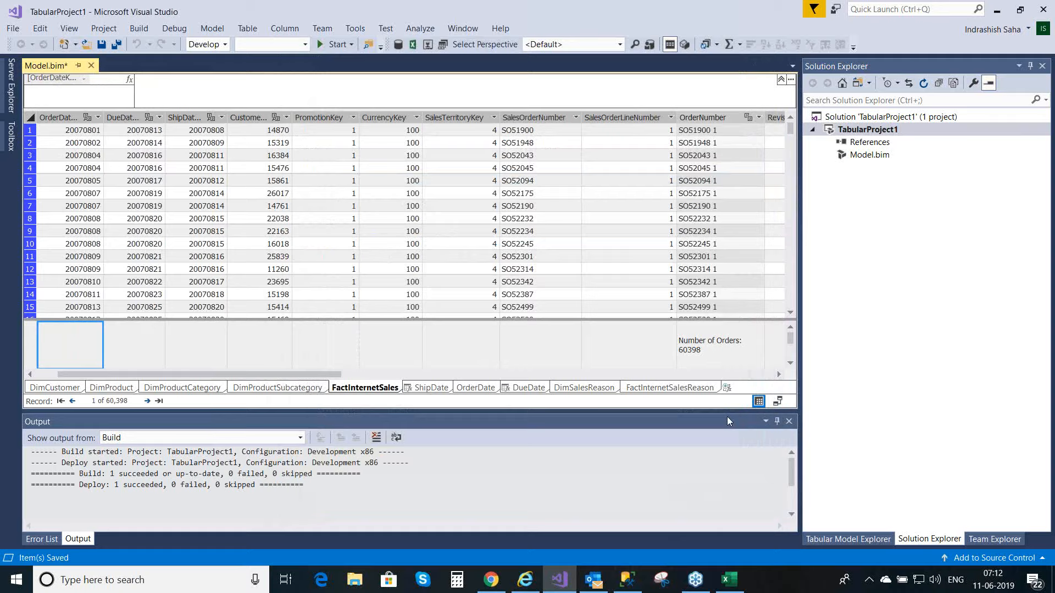
pyautogui.hotkey('ctrl', 's')
# Step: Add a fourth partition to the FactInternetSales table and replace its SQL statement with the copied 2005 query
pyautogui.click(254, 34)
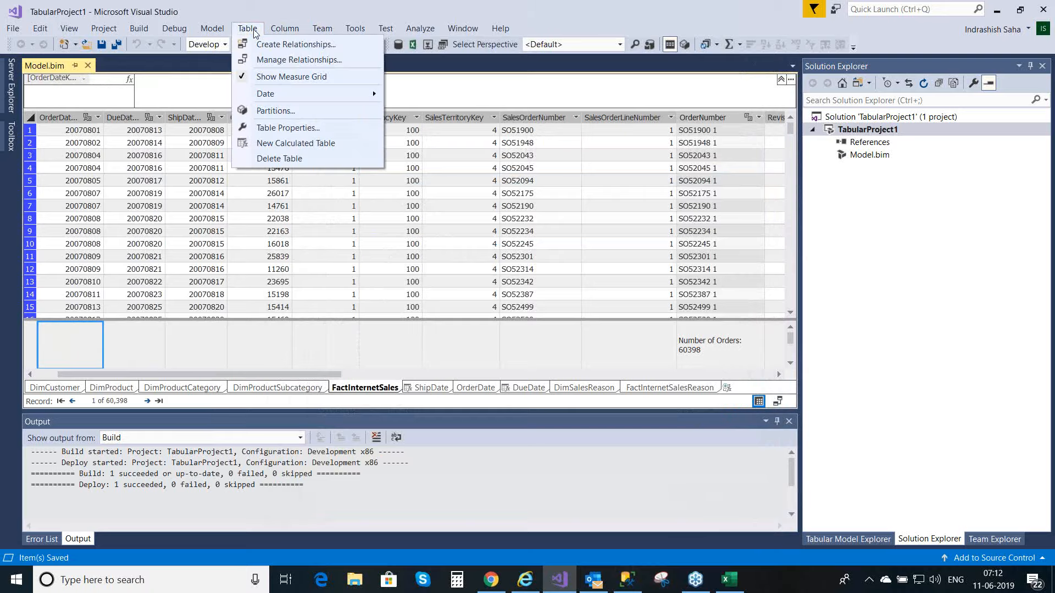
pyautogui.click(275, 111)
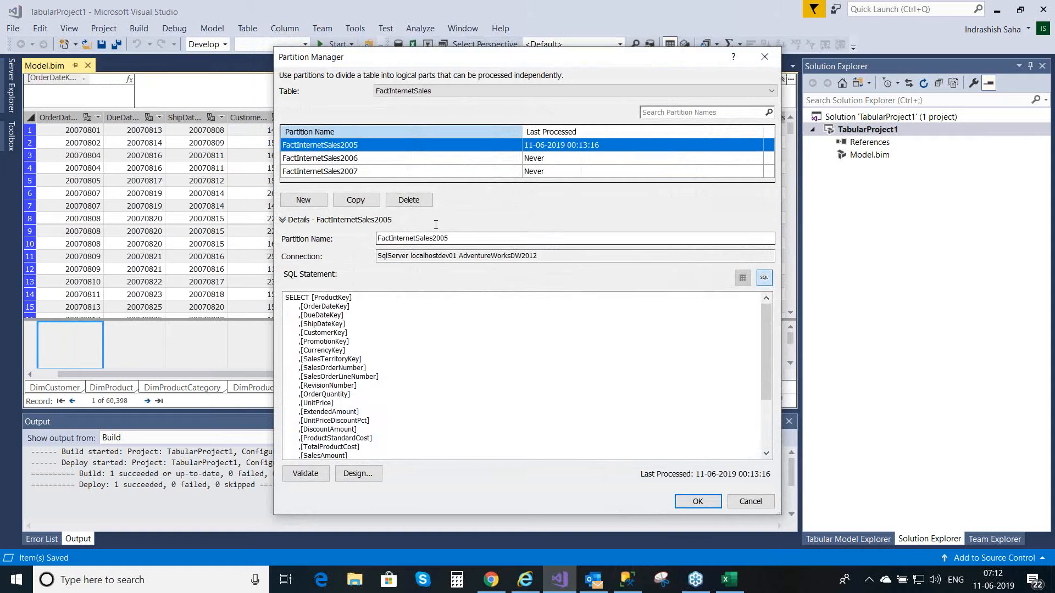
pyautogui.click(303, 200)
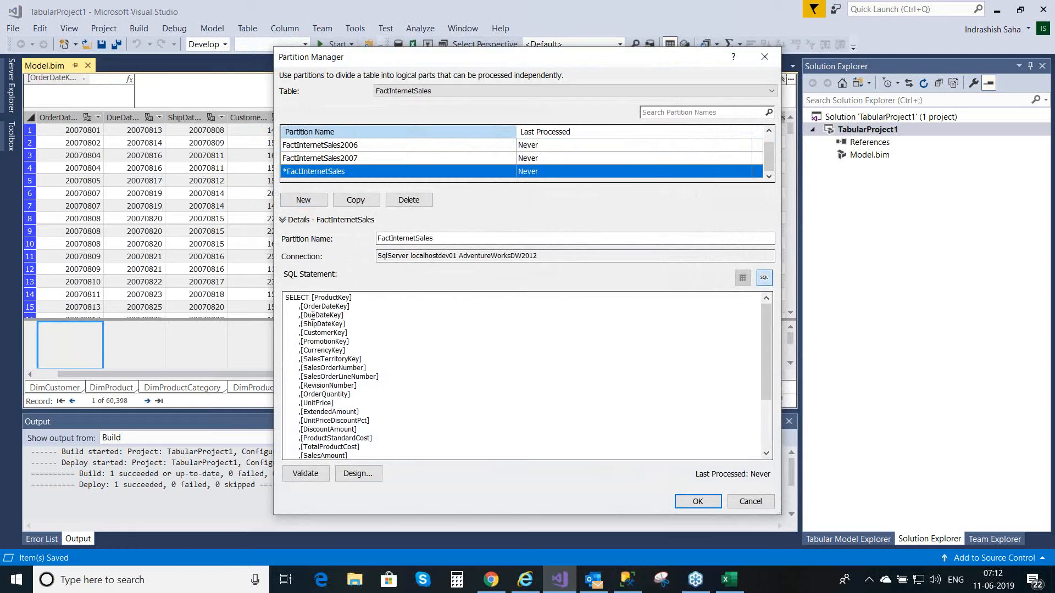
pyautogui.click(364, 341)
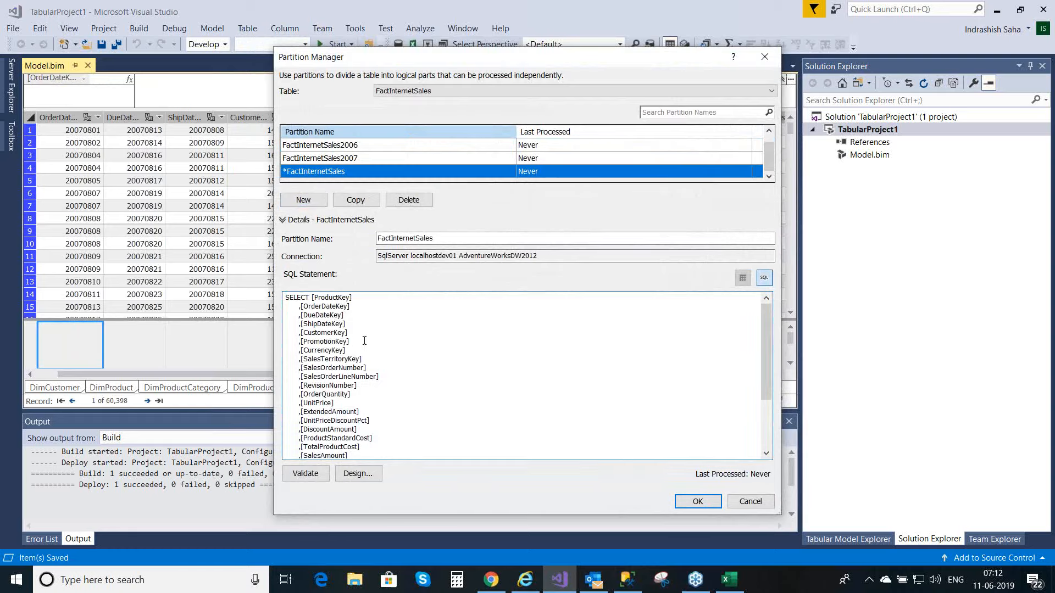
pyautogui.hotkey('ctrl', 'a')
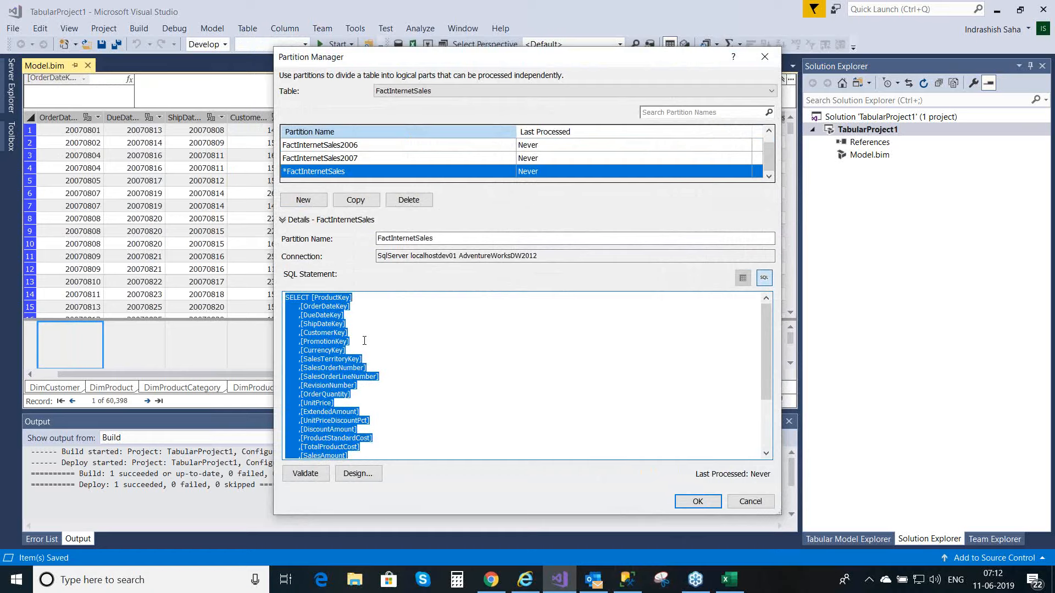
pyautogui.press('Delete')
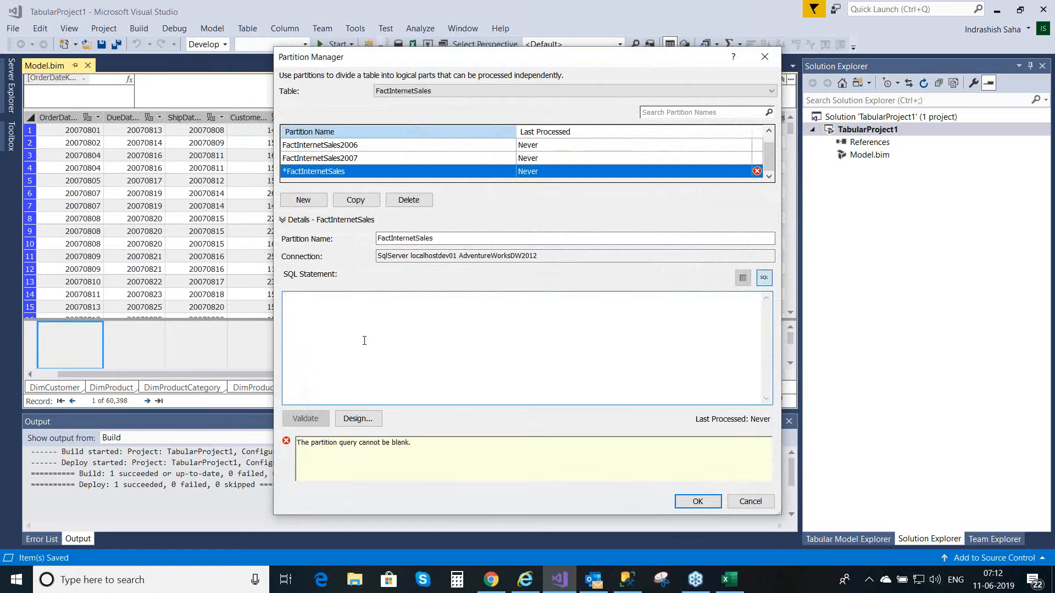
pyautogui.hotkey('ctrl', 'v')
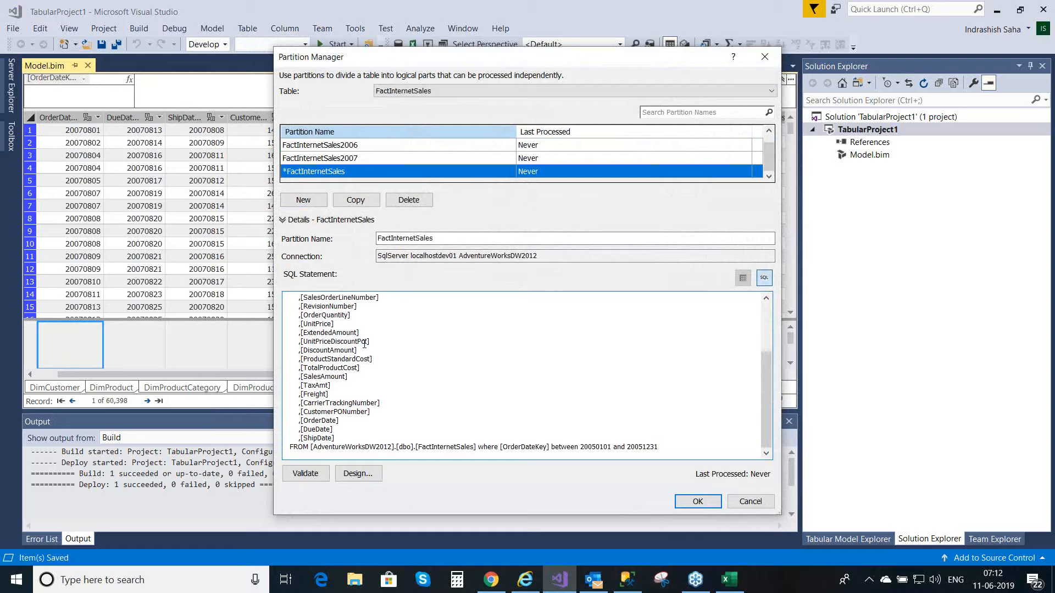
# Step: Set the OrderDateKey range in the fourth partition's SQL statement to between 20080101 and 20081231
pyautogui.click(597, 448)
pyautogui.press('BackSpace')
pyautogui.write('8')
pyautogui.click(643, 447)
pyautogui.press('BackSpace')
pyautogui.write('8')
# Step: Validate the fourth partition's SQL statement and preview its rows in the query designer
pyautogui.click(306, 473)
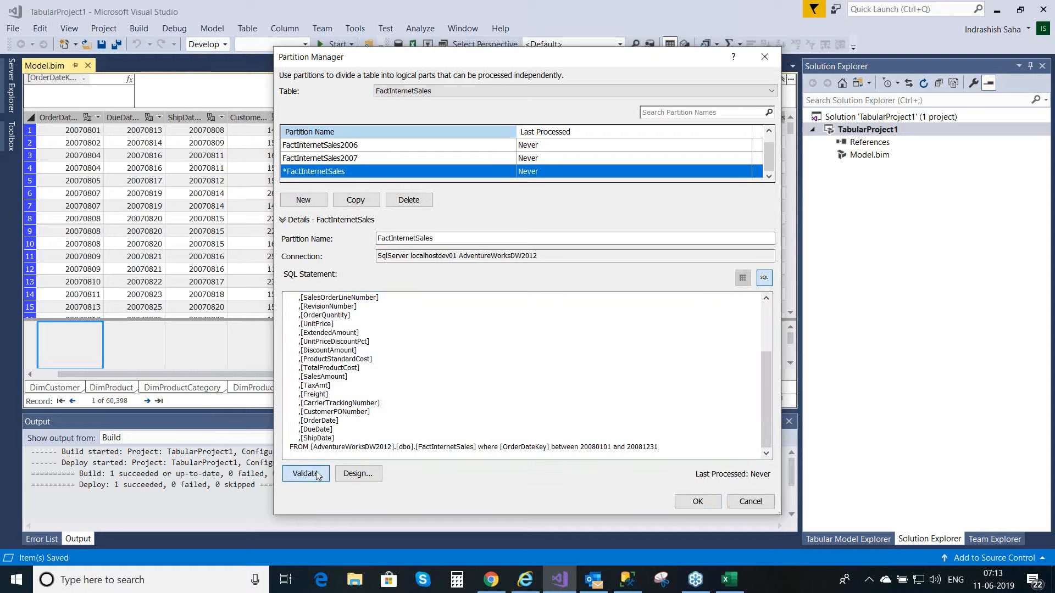
pyautogui.click(358, 419)
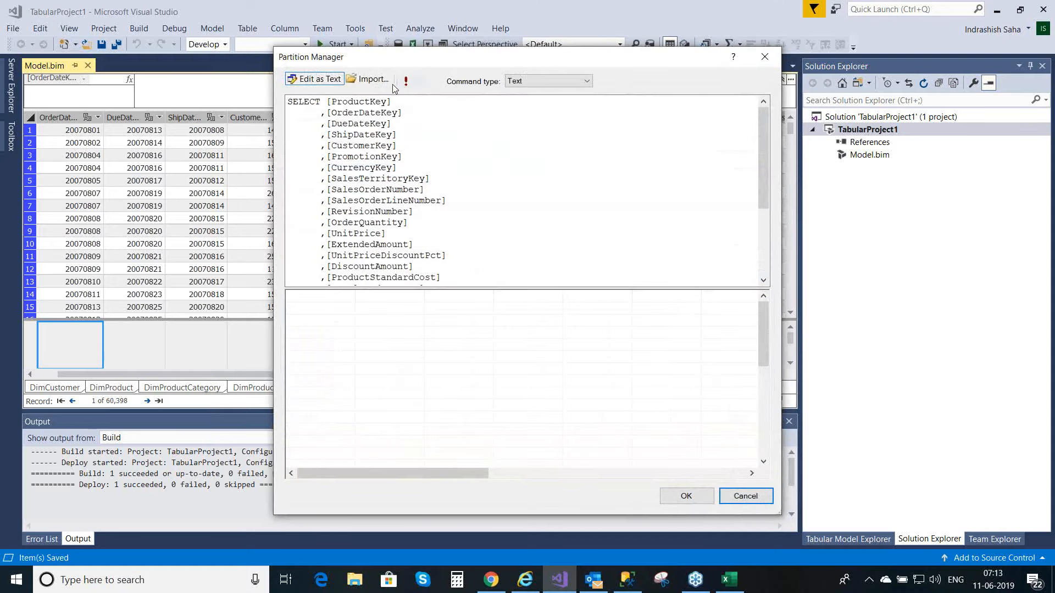
pyautogui.click(405, 83)
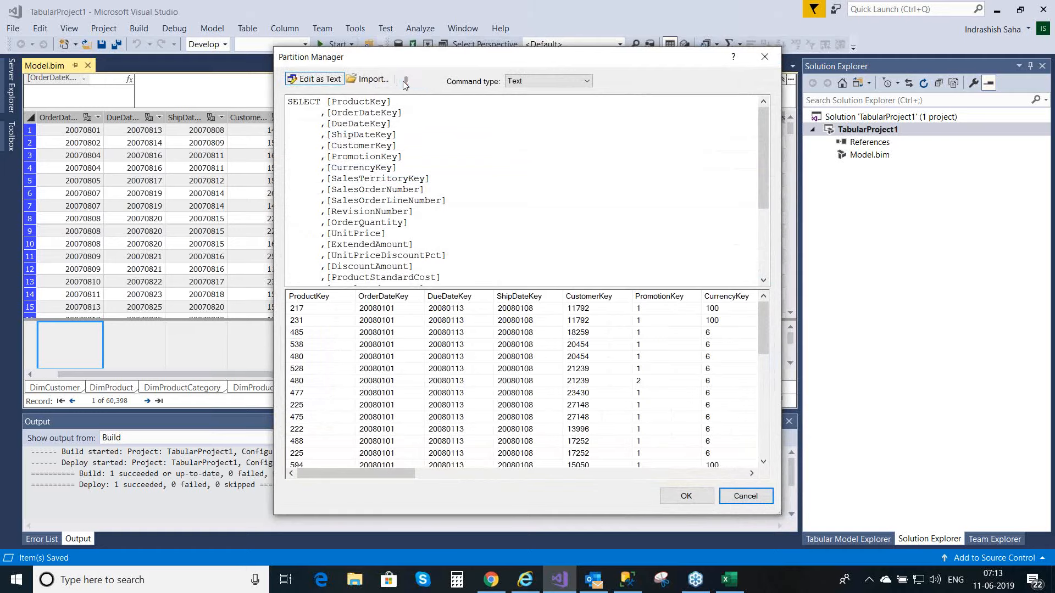
pyautogui.click(687, 496)
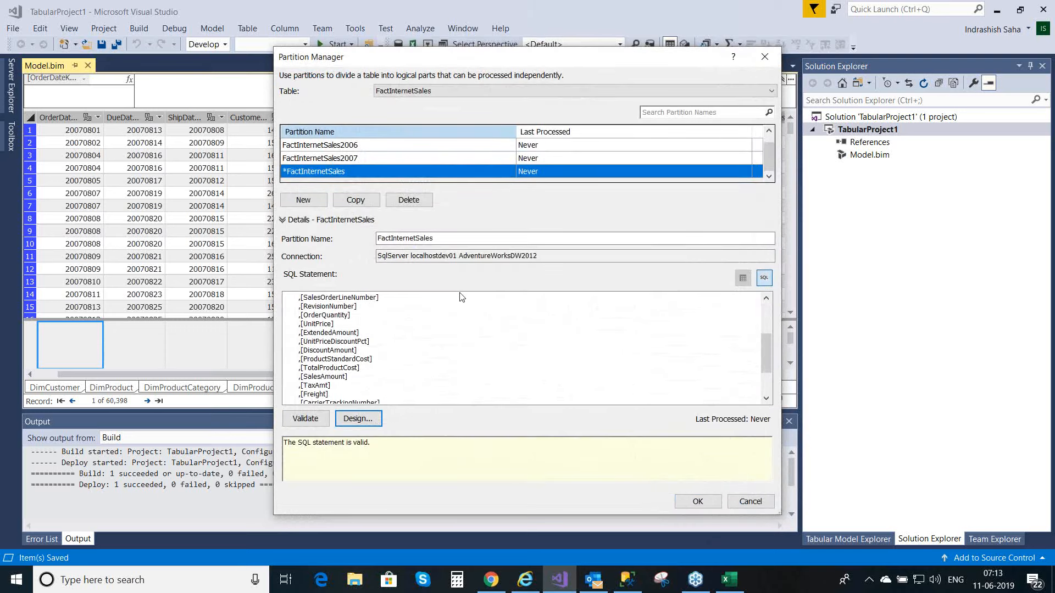
# Step: Rename the fourth partition to FactInternetSales2008, accept the partition changes and save the model
pyautogui.click(445, 238)
pyautogui.write('2008')
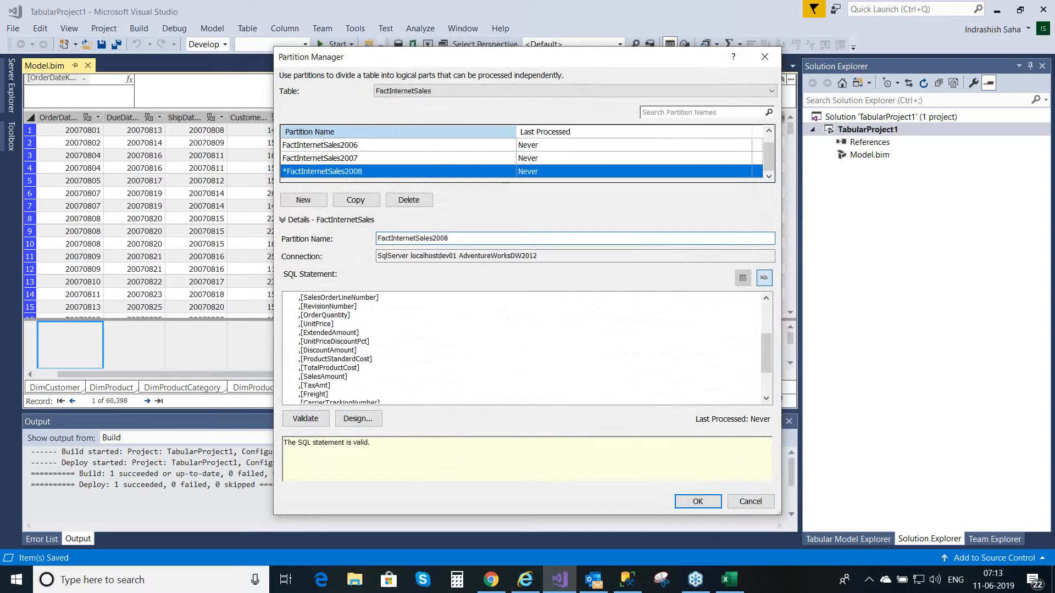
pyautogui.click(699, 506)
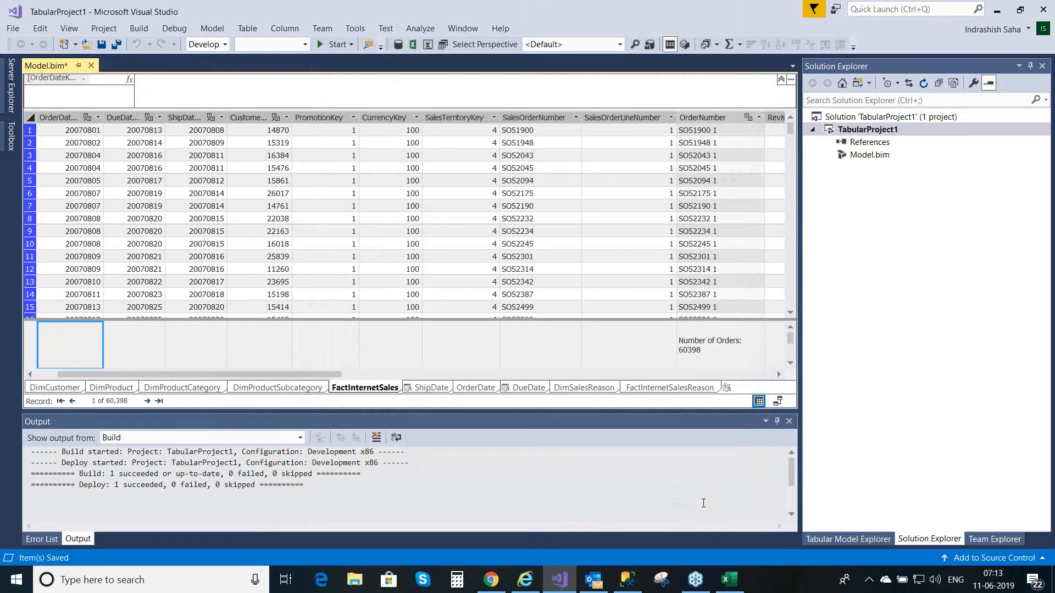
pyautogui.hotkey('ctrl', 's')
pyautogui.click(714, 351)
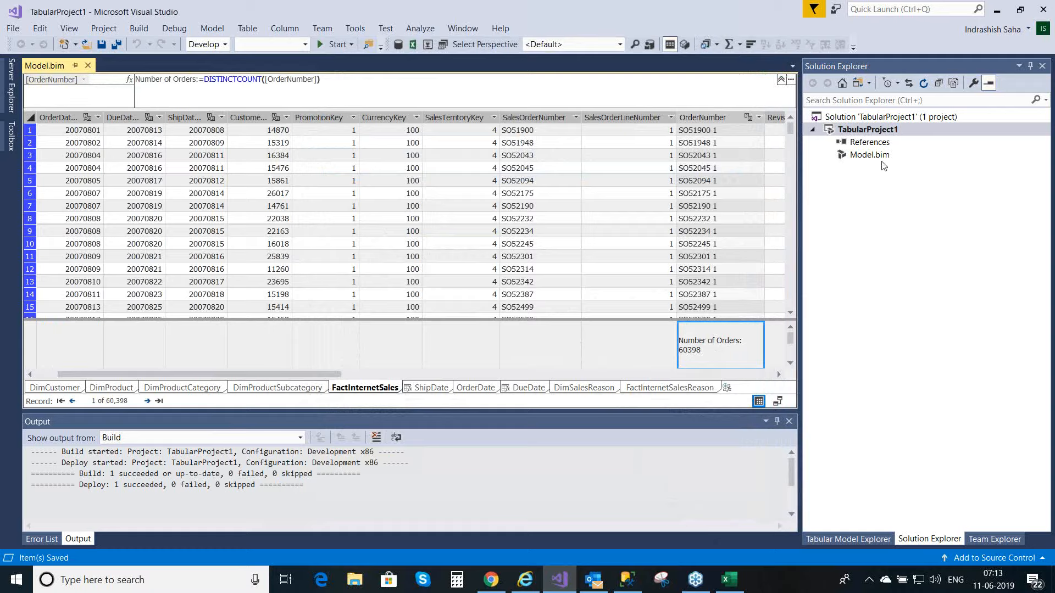
# Step: Deploy TabularProject1 to the server and close the deployment report, without saving the build output to a file
pyautogui.rightClick(856, 134)
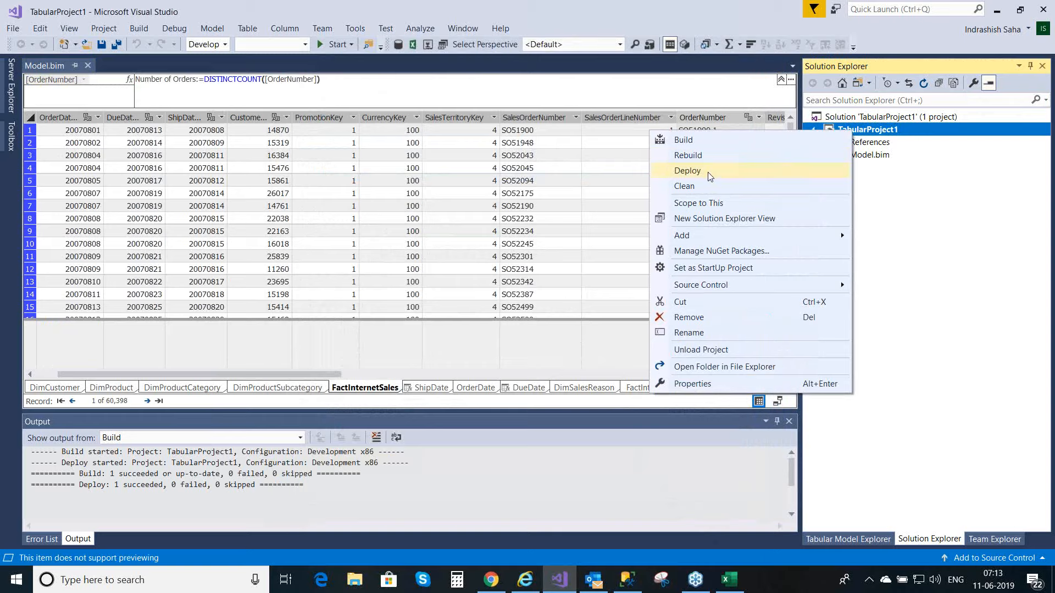
pyautogui.click(688, 171)
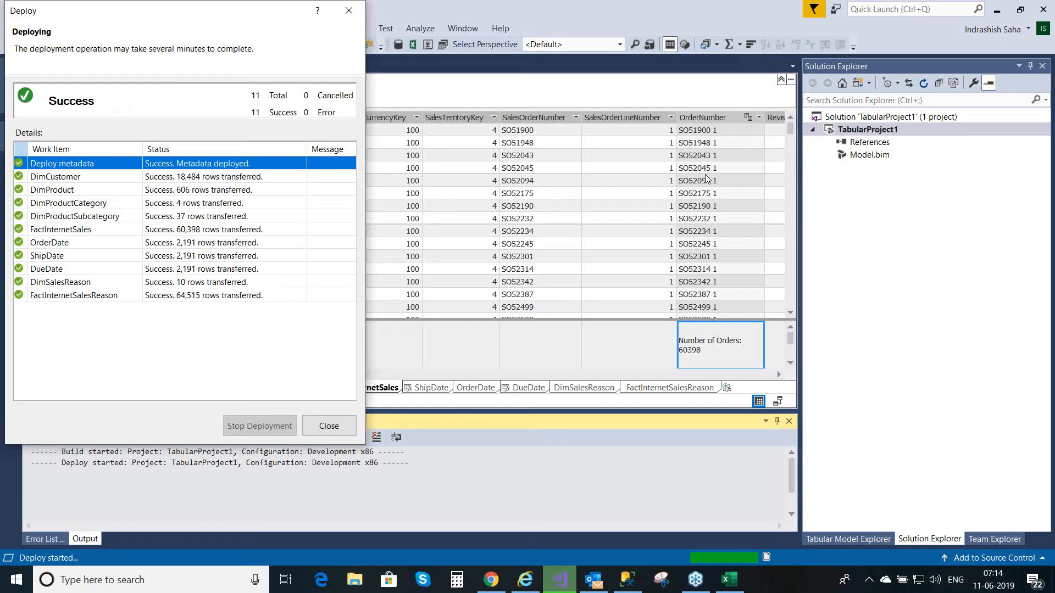
pyautogui.click(328, 427)
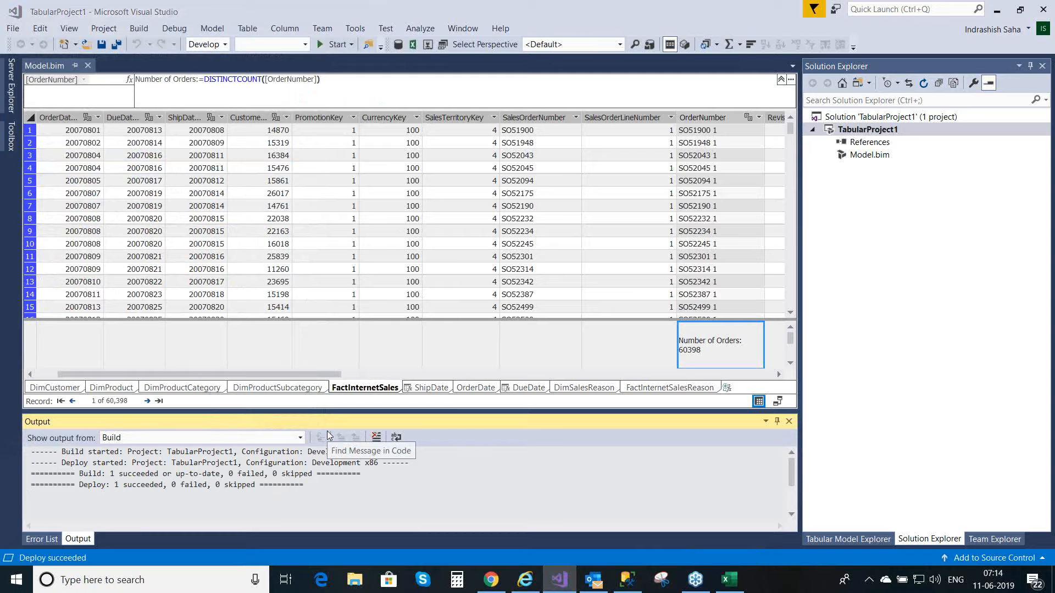
pyautogui.hotkey('ctrl', 's')
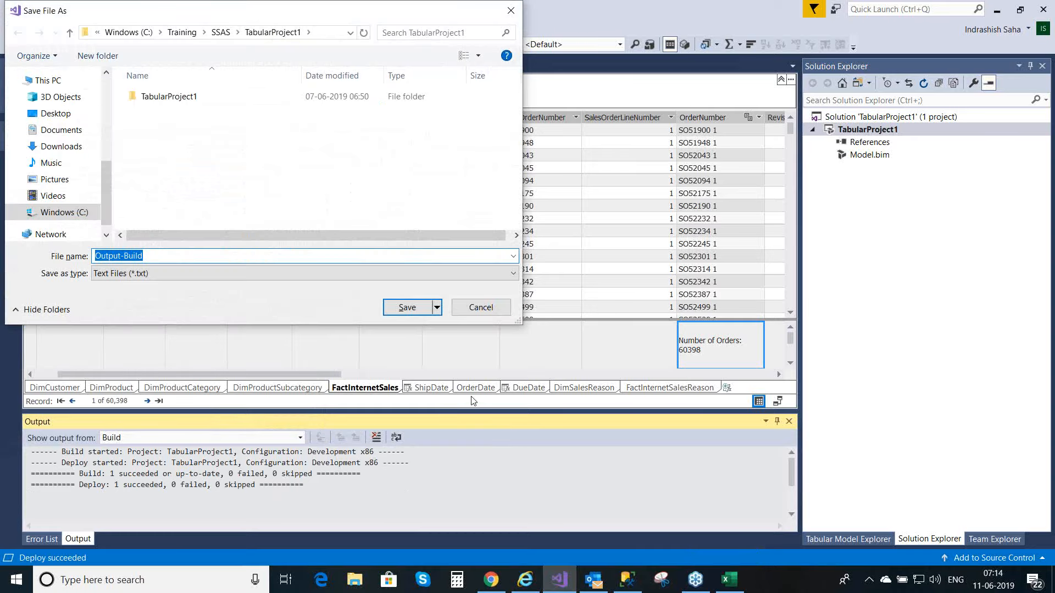
pyautogui.click(477, 306)
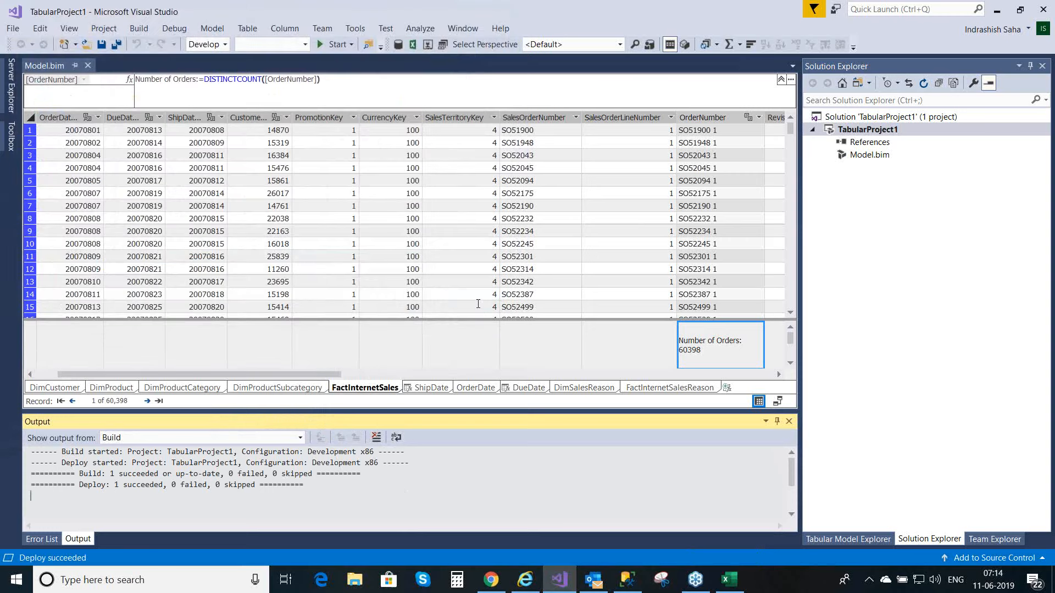
# Step: Switch to the Excel workbook and replace OrderNumber and SalesReasonCount in the PivotTable with the InternetSalesAmount measure
pyautogui.click(731, 581)
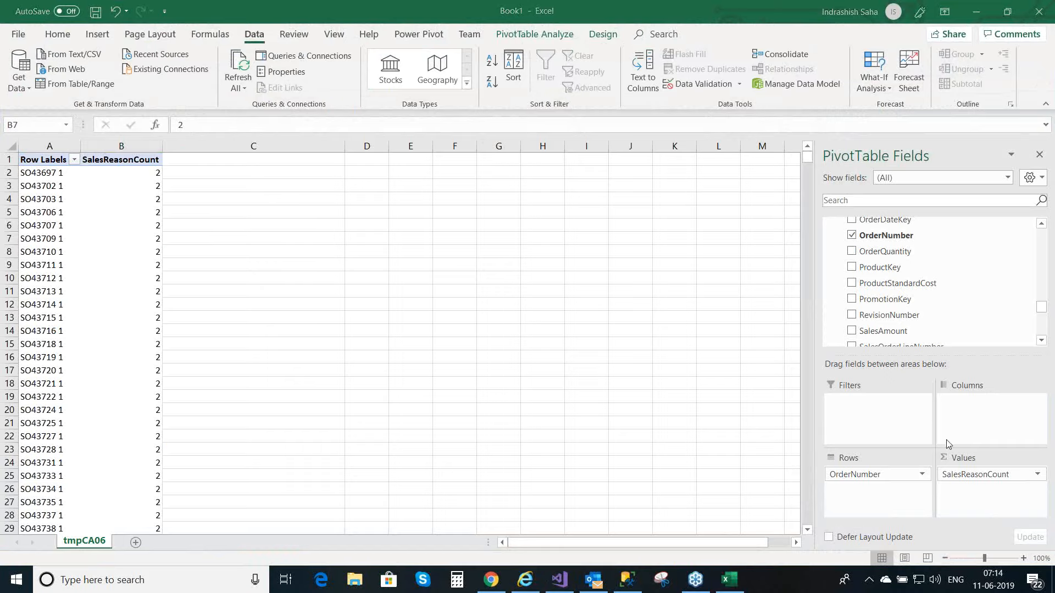
pyautogui.moveTo(898, 474); pyautogui.dragTo(711, 460)
pyautogui.moveTo(1000, 477); pyautogui.dragTo(660, 482)
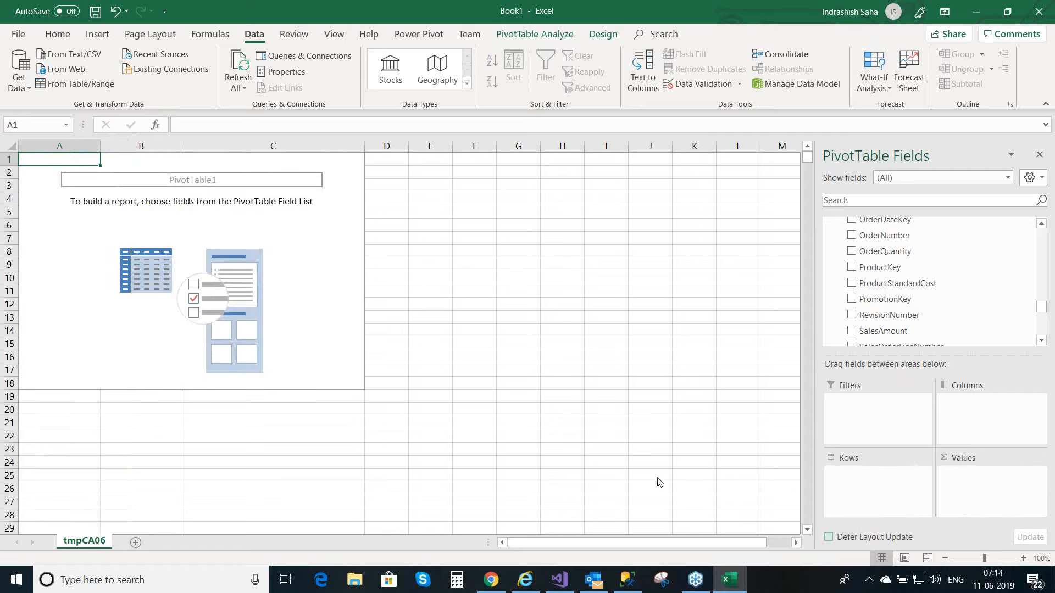
pyautogui.moveTo(1038, 305); pyautogui.dragTo(1036, 230)
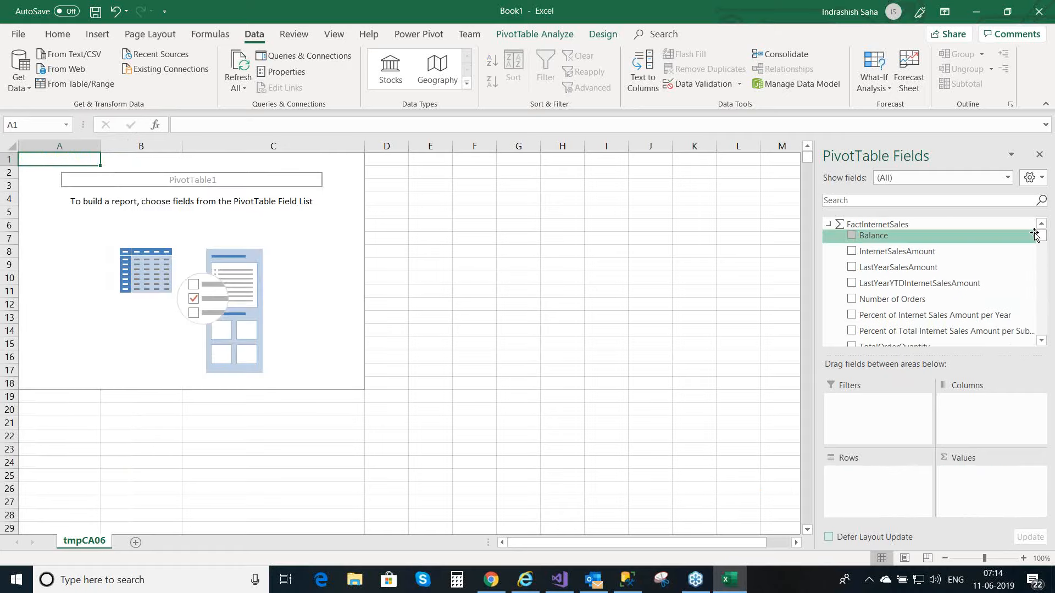
pyautogui.click(852, 251)
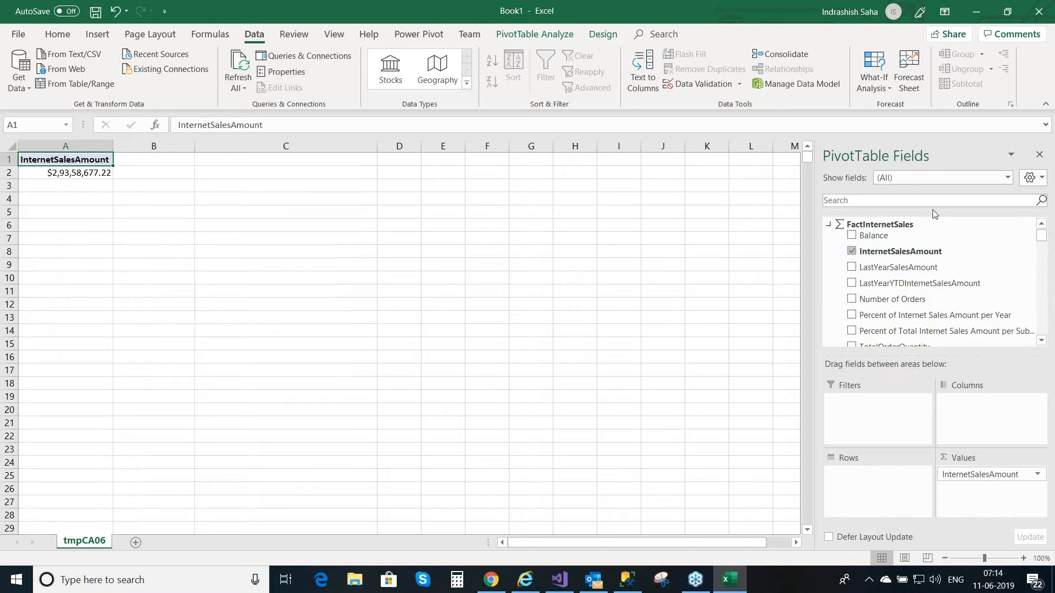
# Step: Find the OrderDate Calendar Hierarchy, add it to the PivotTable rows and expand CY 2006 down to the months of Q1
pyautogui.click(914, 201)
pyautogui.write('order')
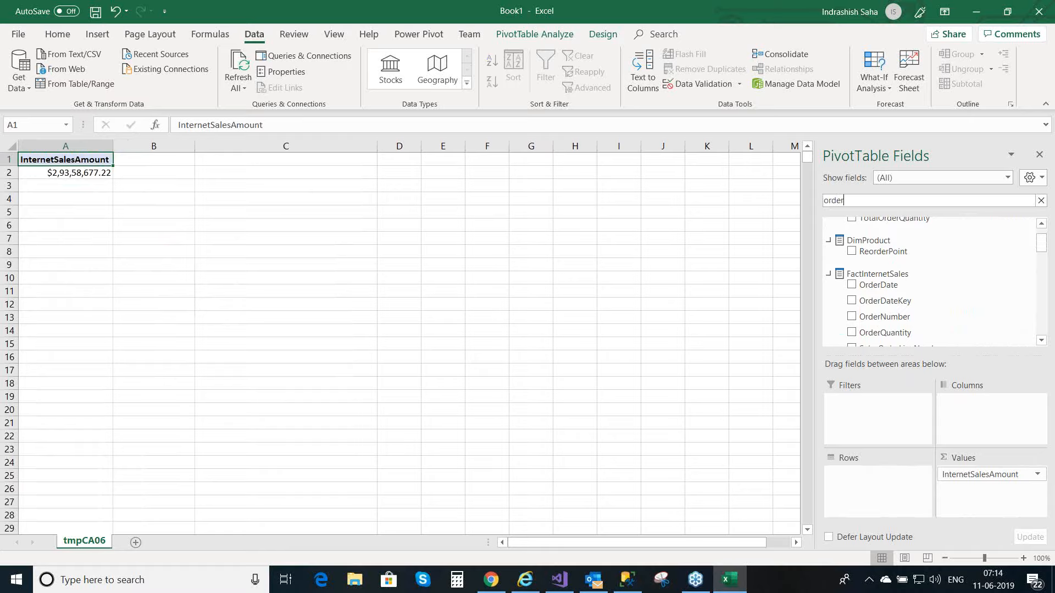
pyautogui.write('d')
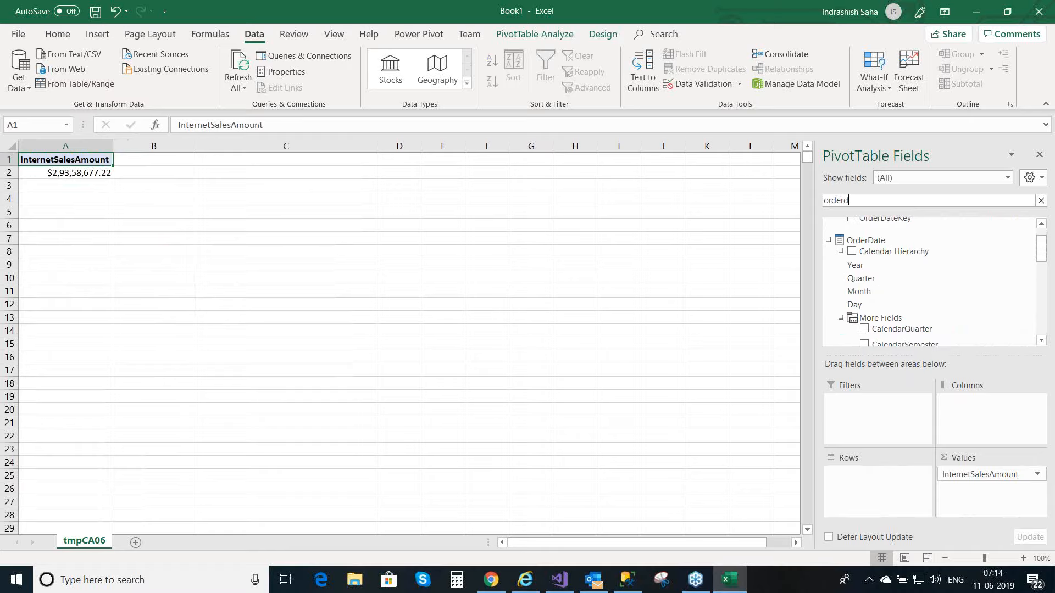
pyautogui.write('ate')
pyautogui.click(852, 254)
pyautogui.click(852, 253)
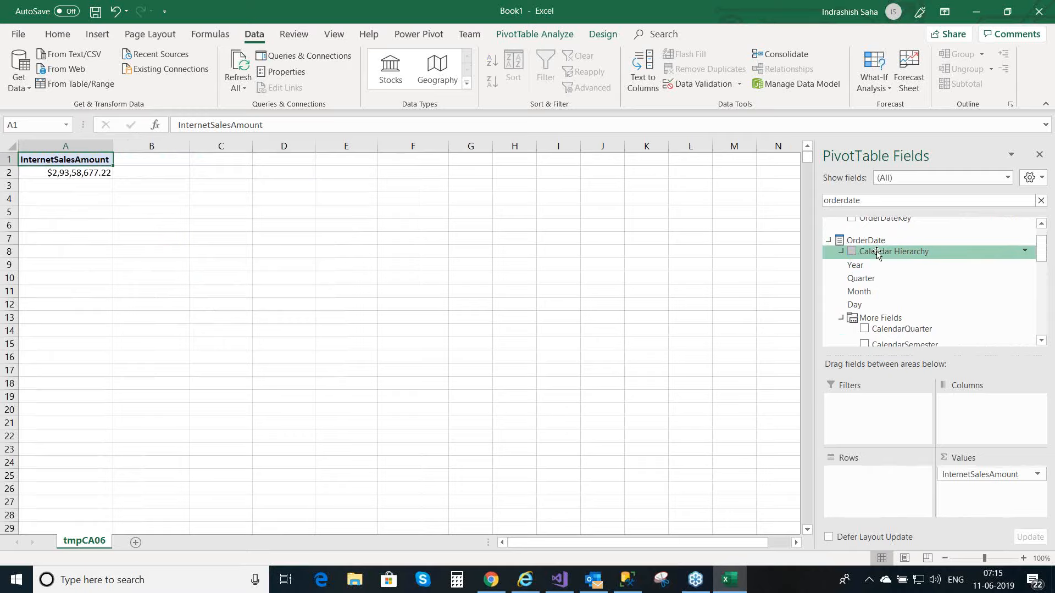
pyautogui.moveTo(877, 254); pyautogui.dragTo(886, 482)
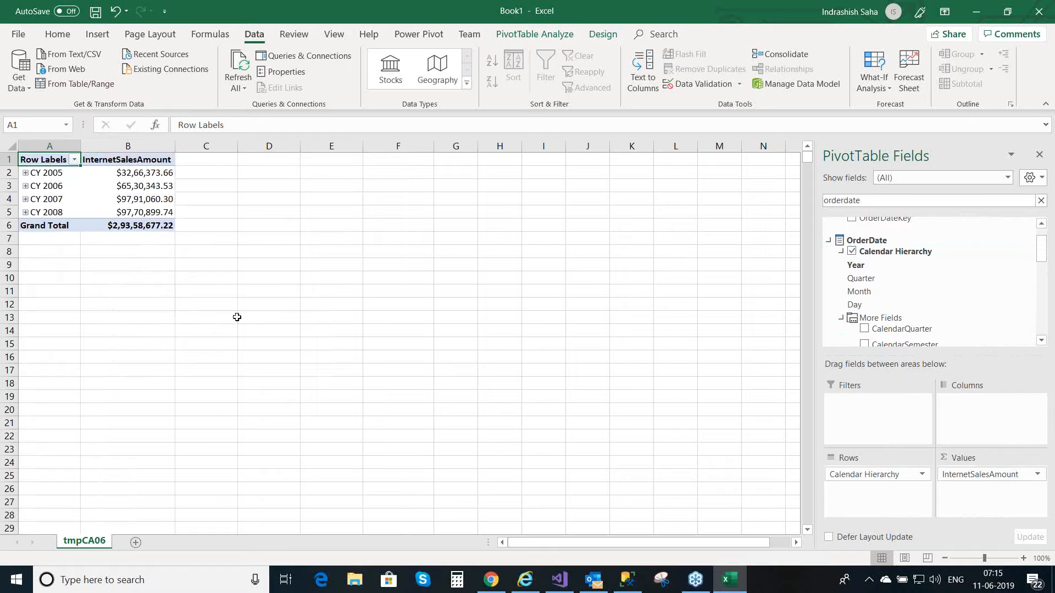
pyautogui.click(25, 186)
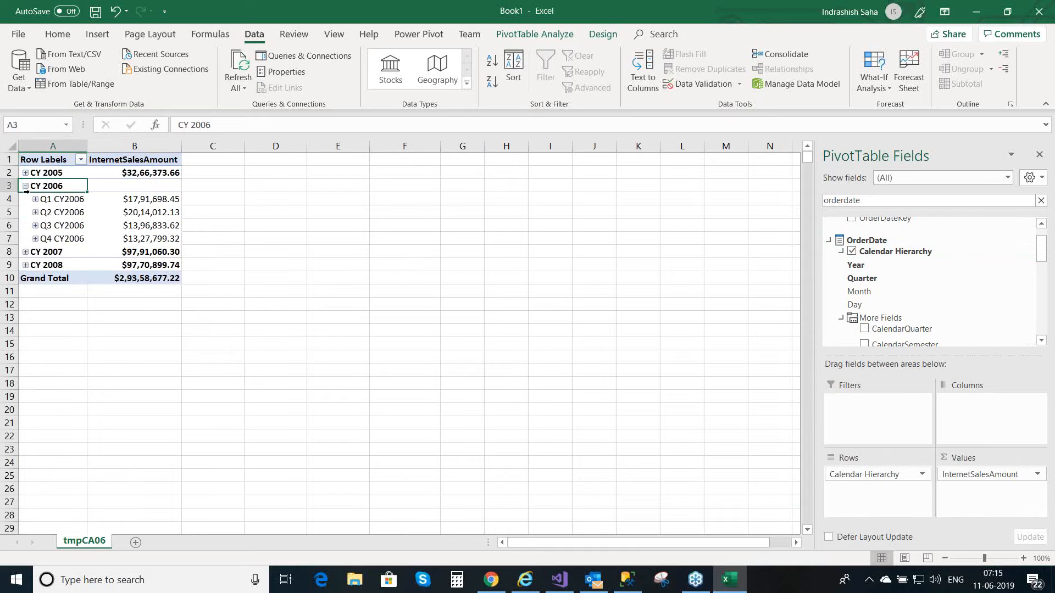
pyautogui.click(35, 200)
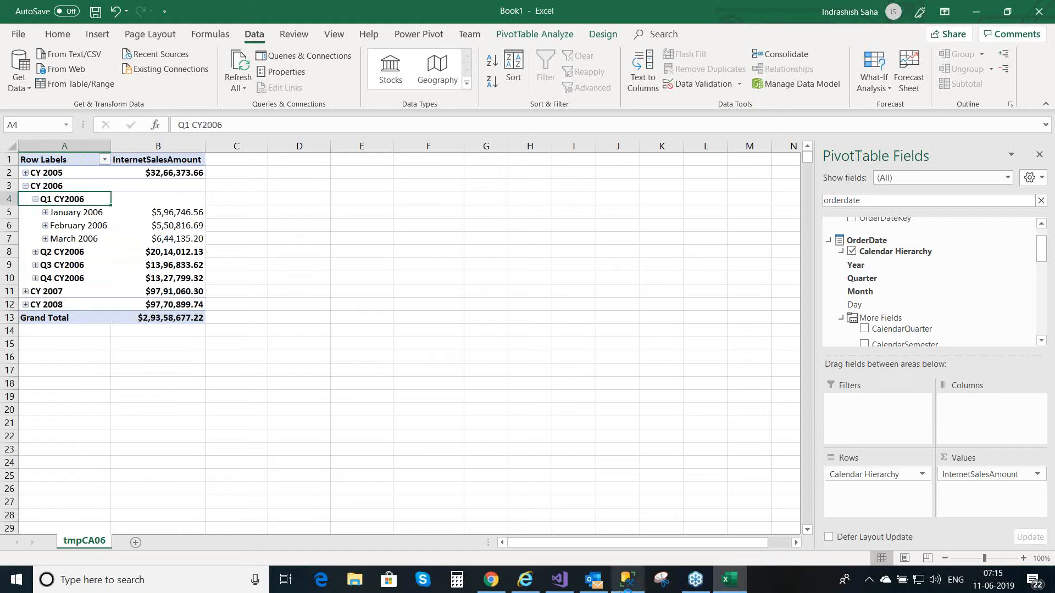
# Step: Switch back to the TabularProject1 model in Visual Studio
pyautogui.click(626, 588)
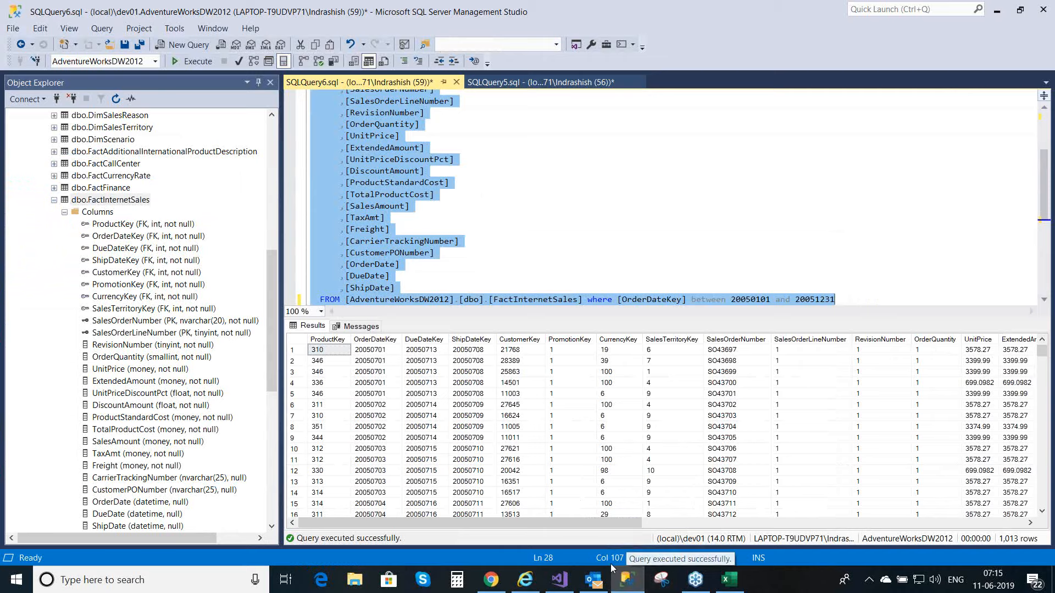
pyautogui.click(561, 581)
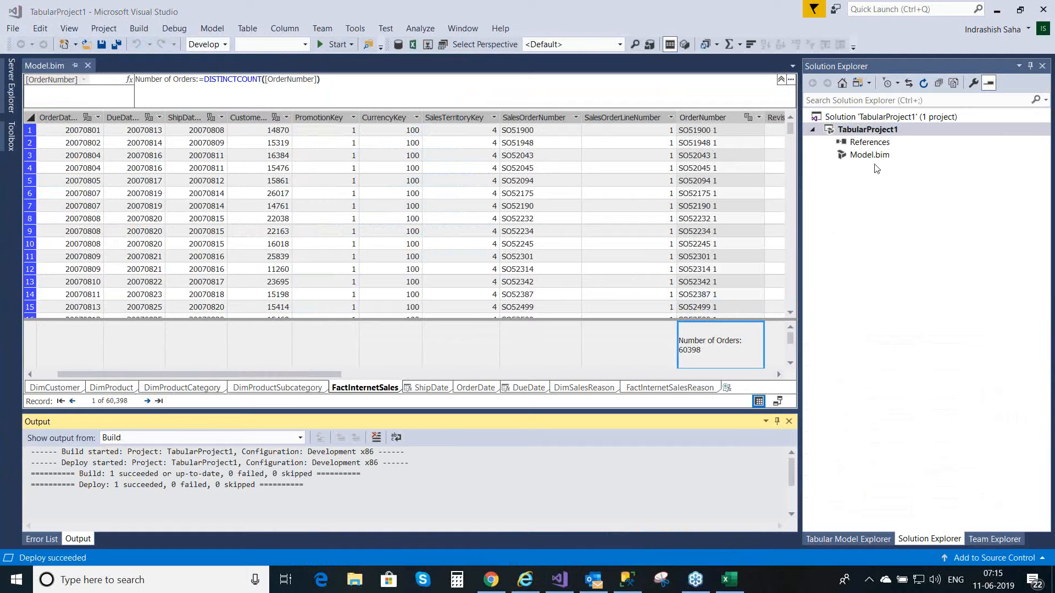
pyautogui.click(210, 32)
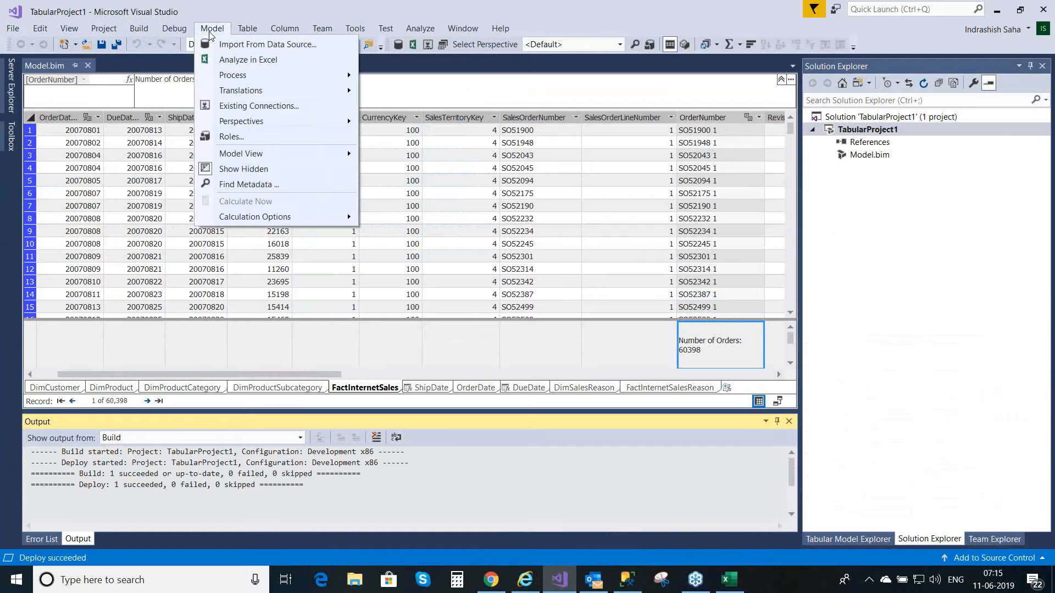
pyautogui.click(210, 33)
pyautogui.click(242, 30)
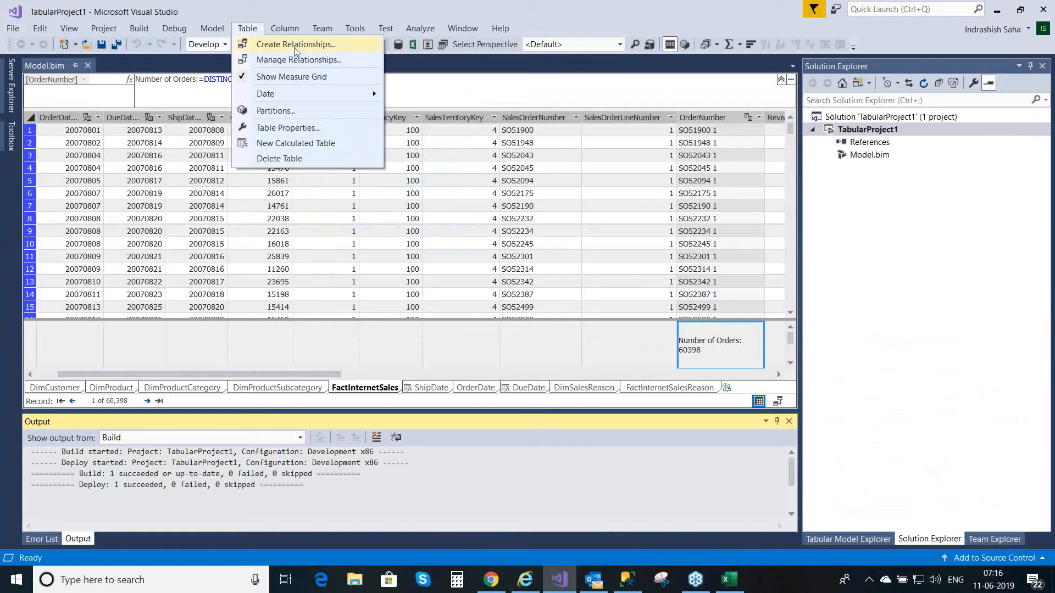
pyautogui.moveTo(286, 33)
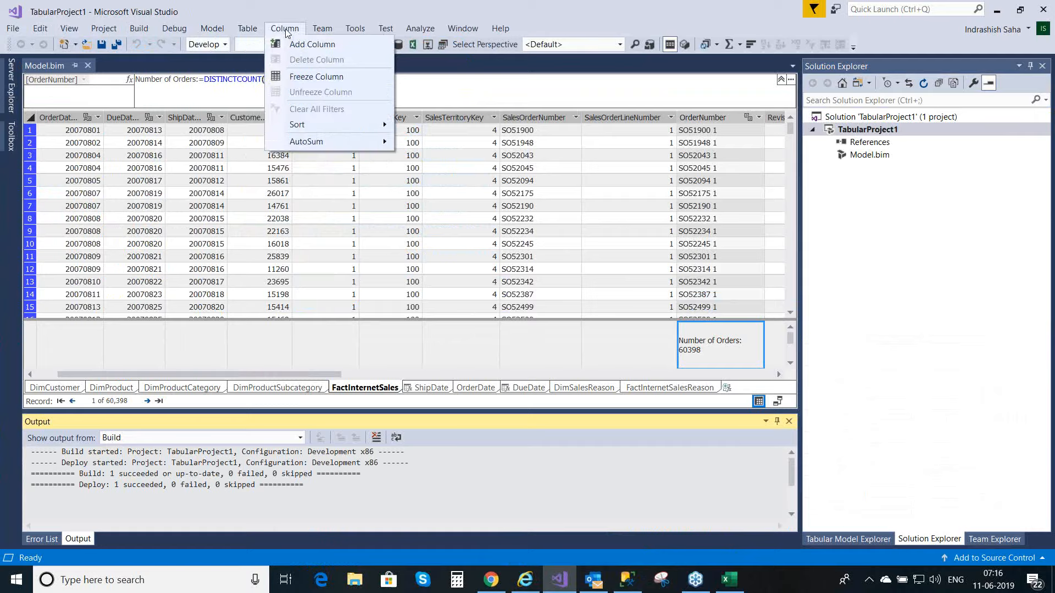
# Step: Create a new perspective named Finance for the model
pyautogui.moveTo(245, 32)
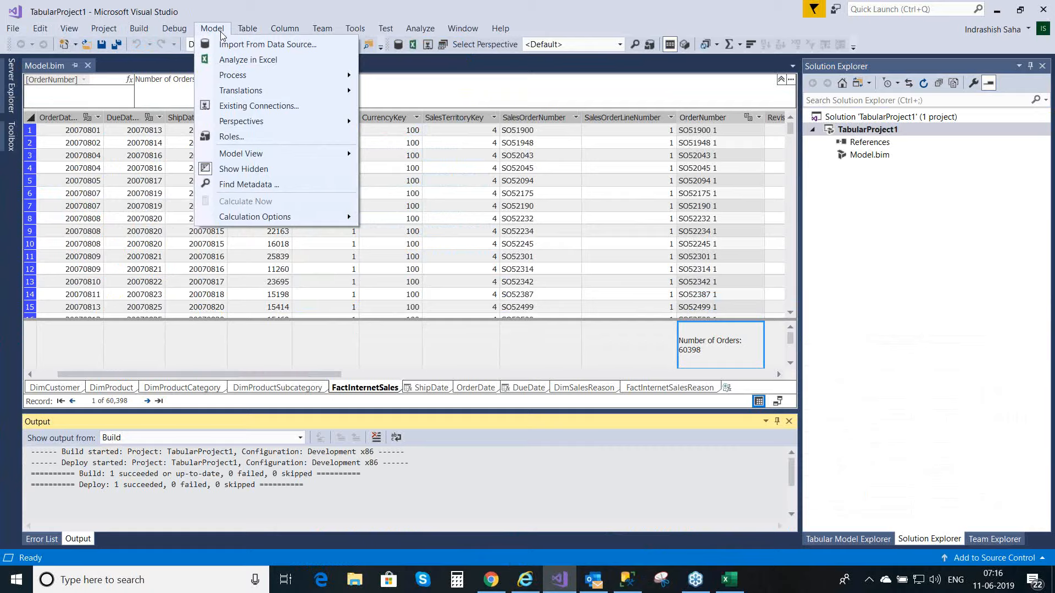
pyautogui.moveTo(238, 80)
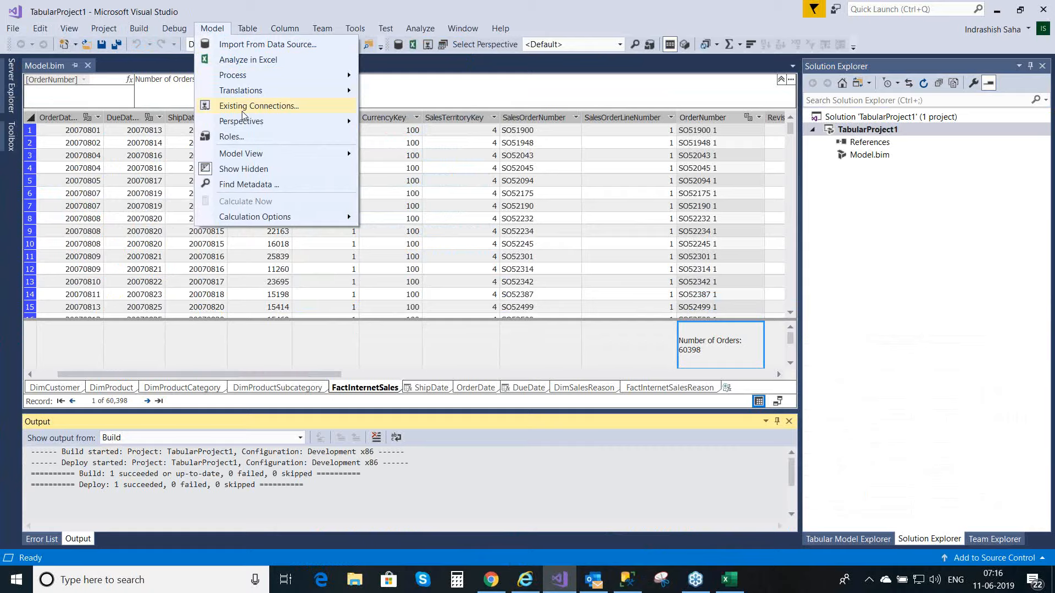
pyautogui.moveTo(244, 127)
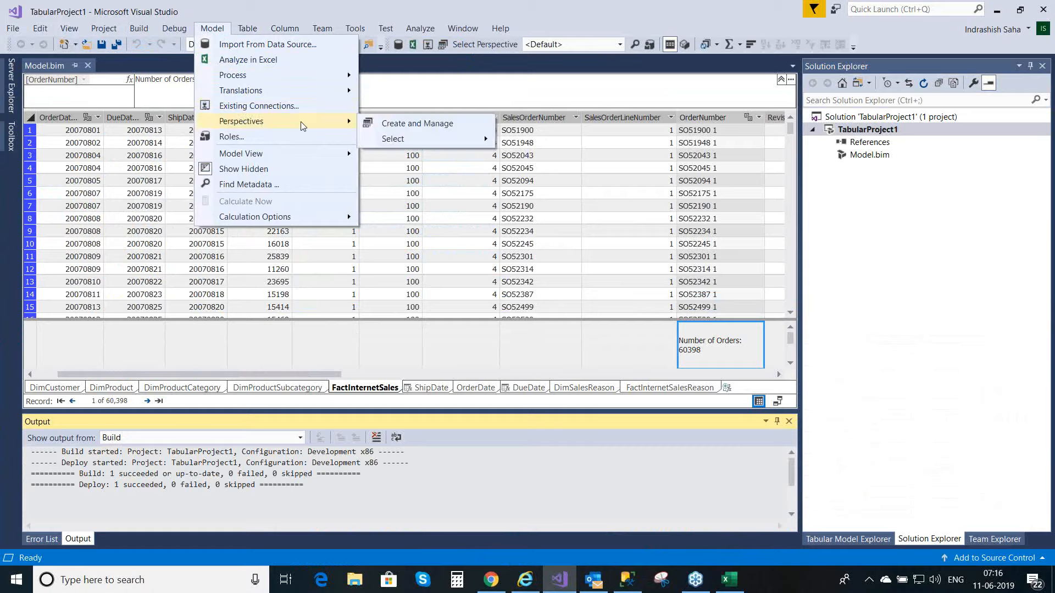
pyautogui.moveTo(401, 139)
pyautogui.click(404, 128)
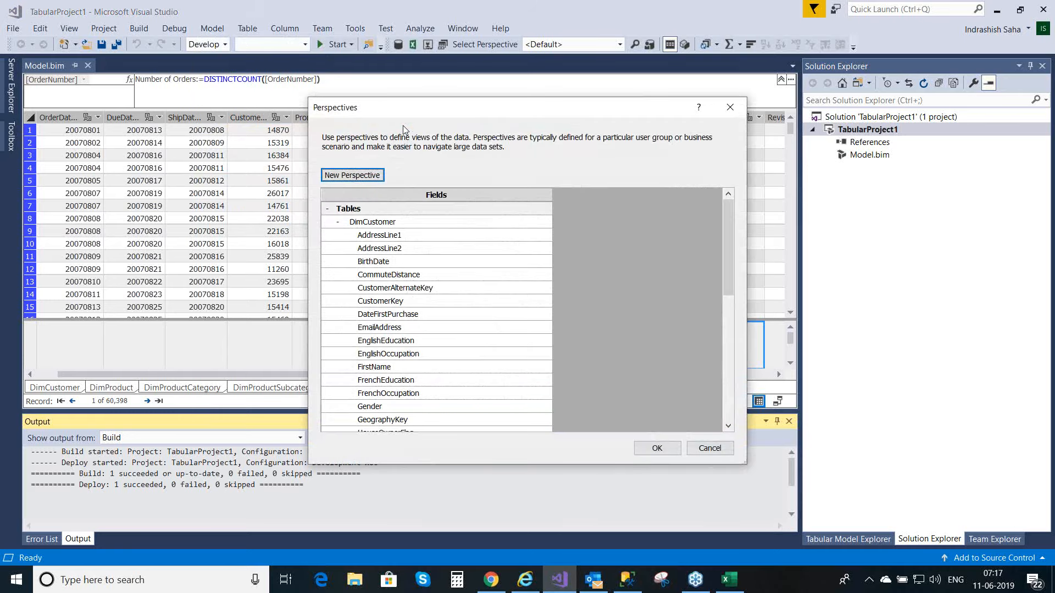
pyautogui.click(352, 176)
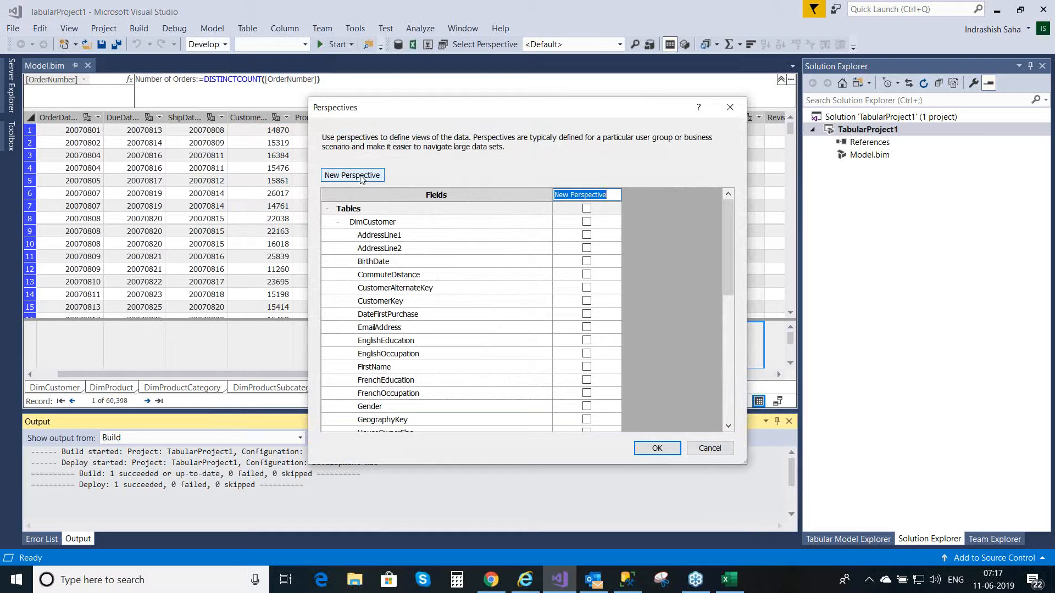
pyautogui.write('Finance')
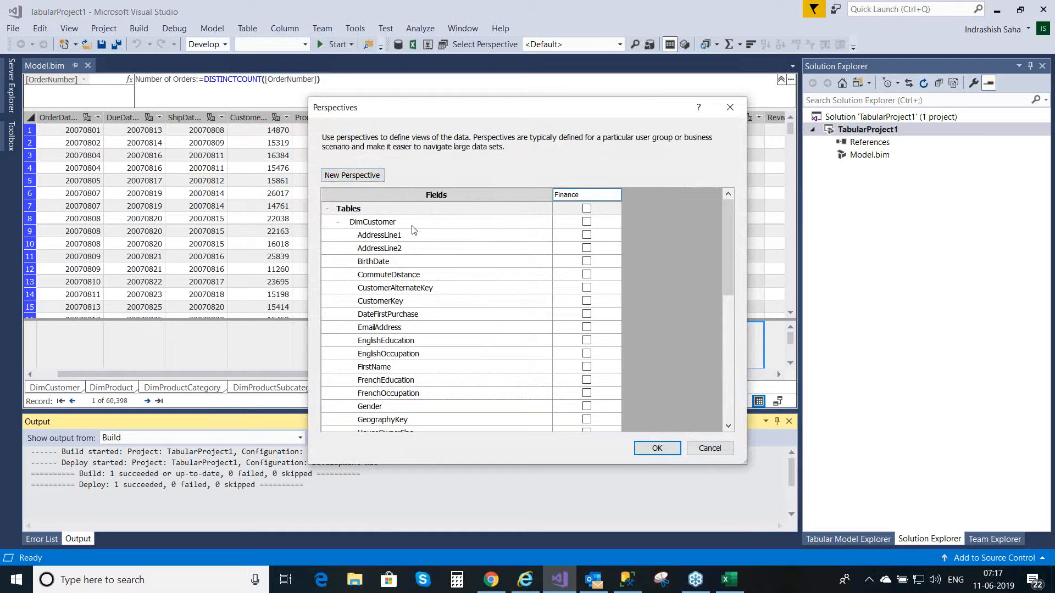
pyautogui.click(644, 222)
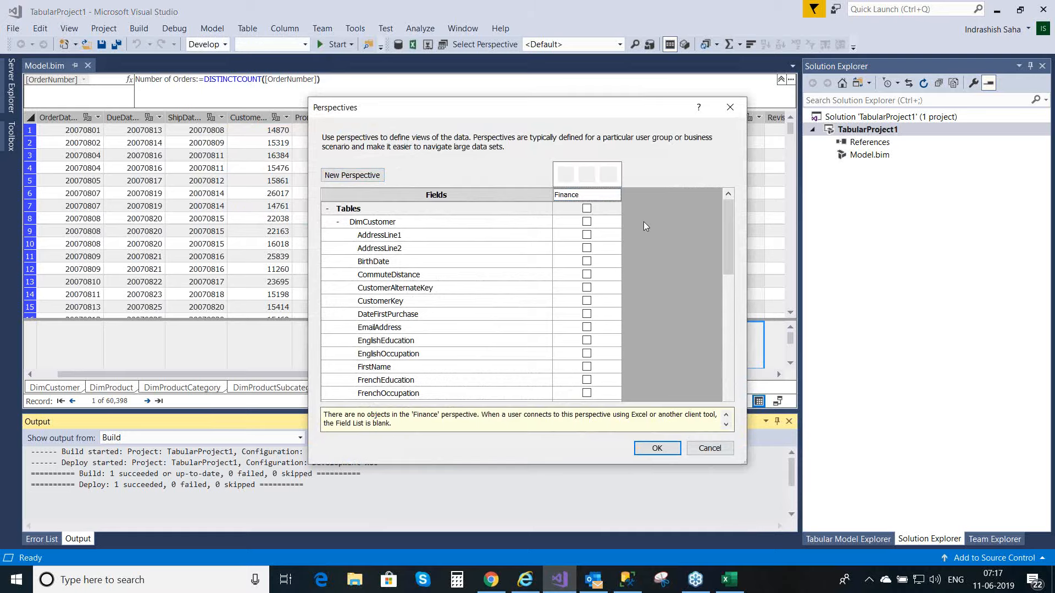
# Step: Include the DimCustomer fields AddressLine1, AddressLine2, BirthDate, CommuteDistance, EnglishEducation, EnglishOccupation and FirstName in the Finance perspective
pyautogui.click(587, 236)
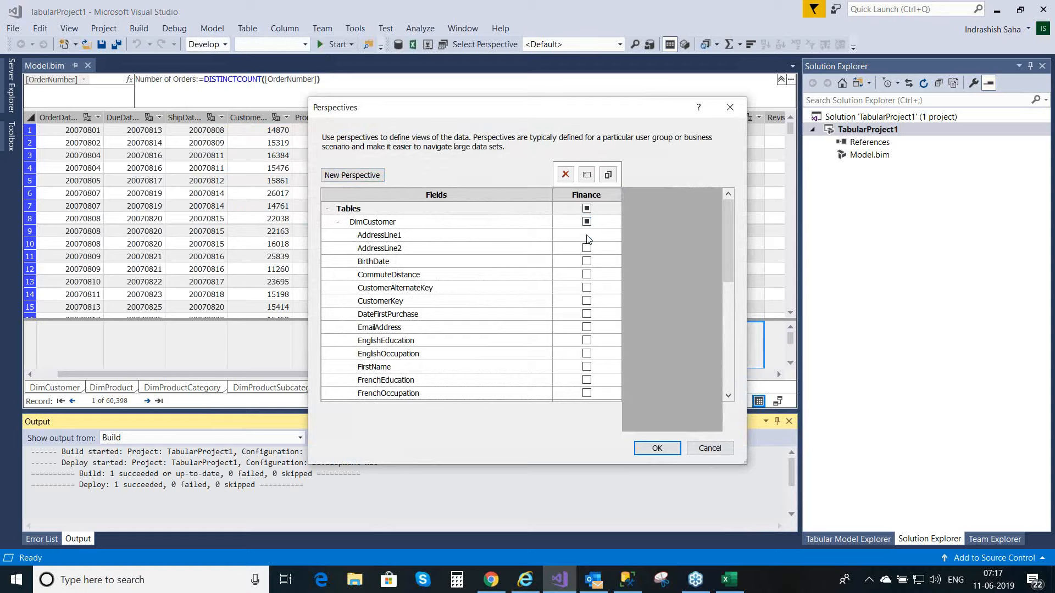
pyautogui.click(587, 250)
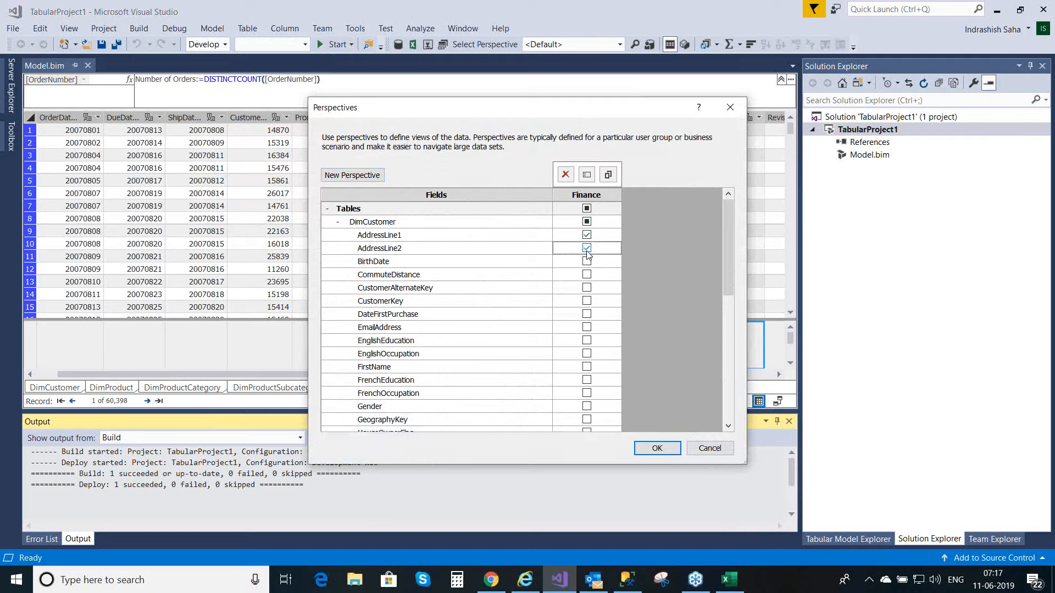
pyautogui.click(587, 263)
pyautogui.click(587, 275)
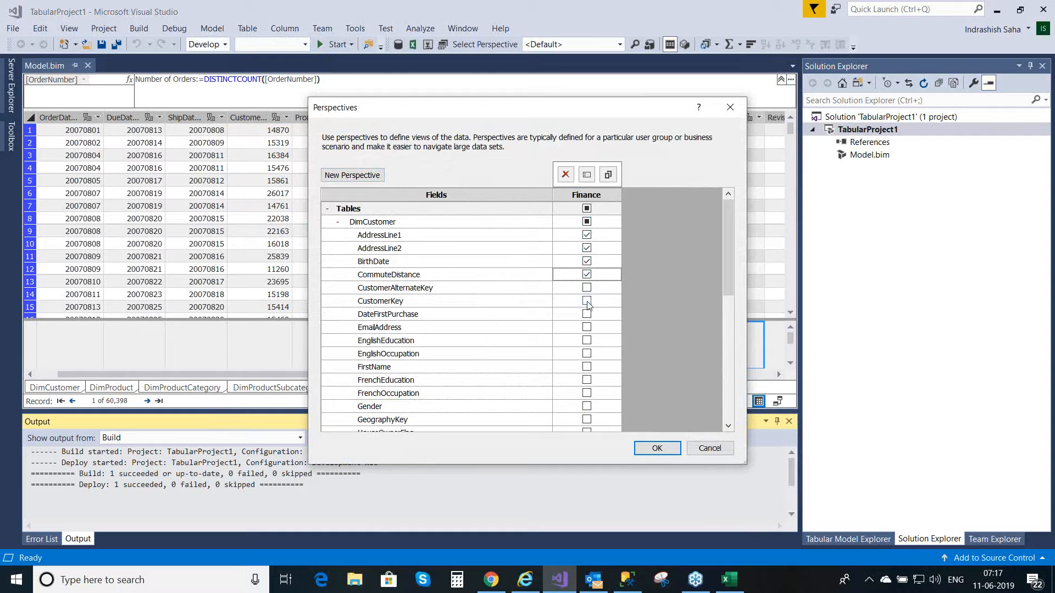
pyautogui.click(587, 341)
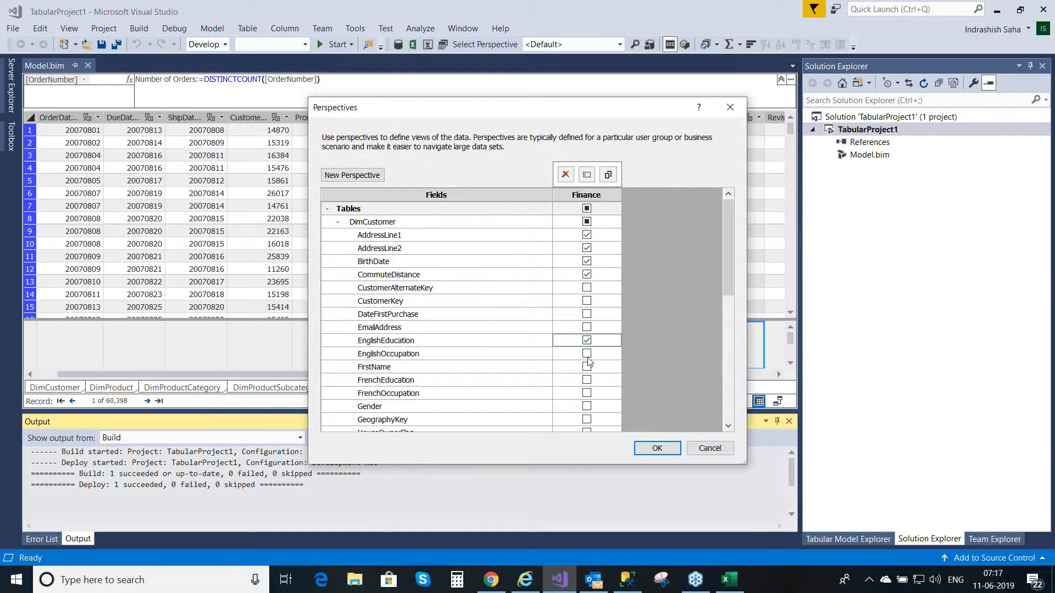
pyautogui.click(587, 354)
pyautogui.click(587, 367)
# Step: Expand the DimProduct table and include all of its fields in the Finance perspective
pyautogui.moveTo(724, 282); pyautogui.dragTo(728, 404)
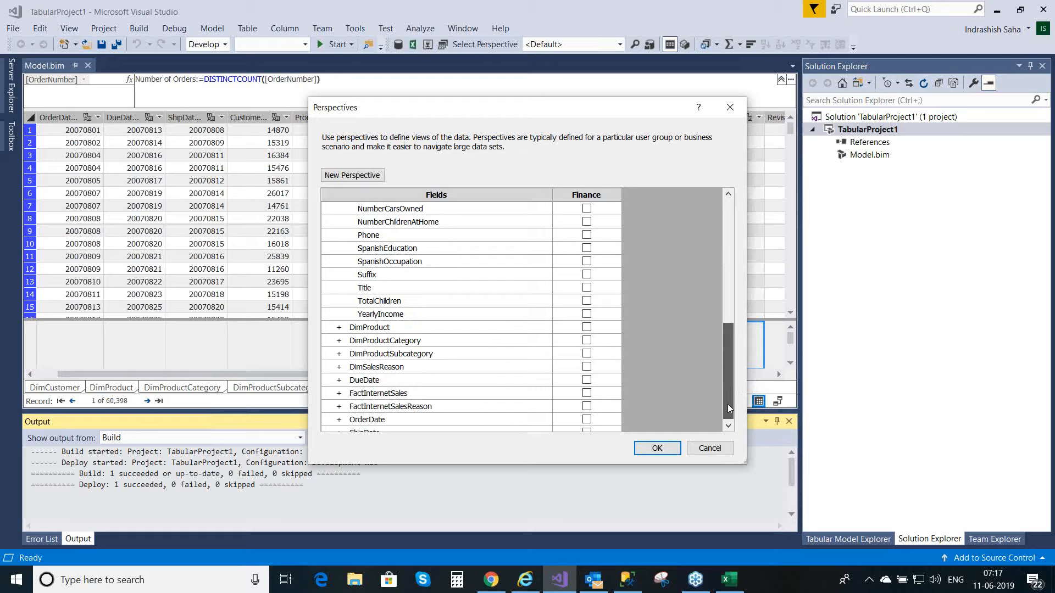
pyautogui.click(340, 328)
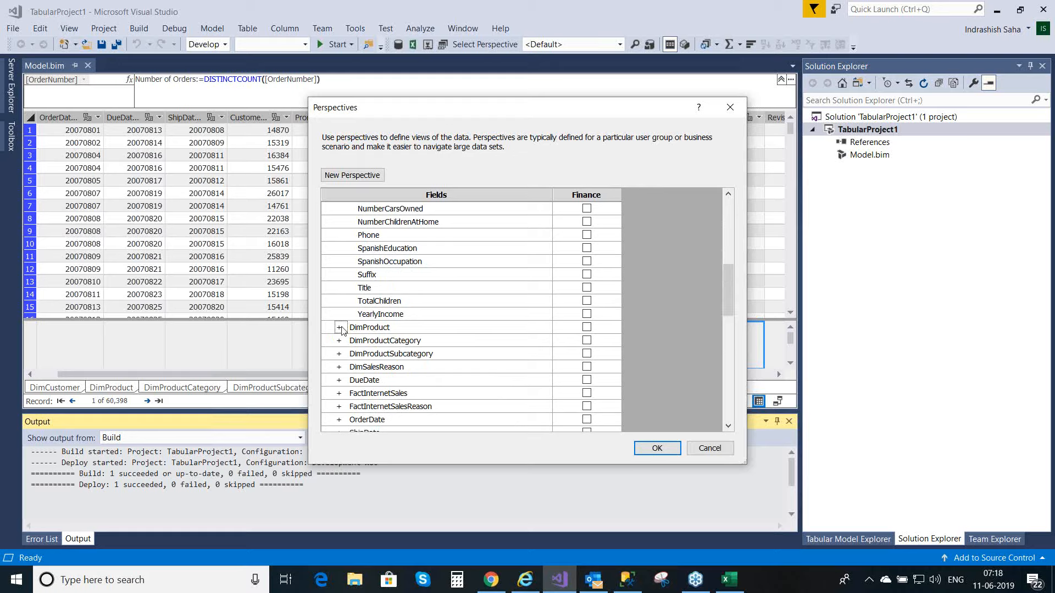
pyautogui.click(586, 328)
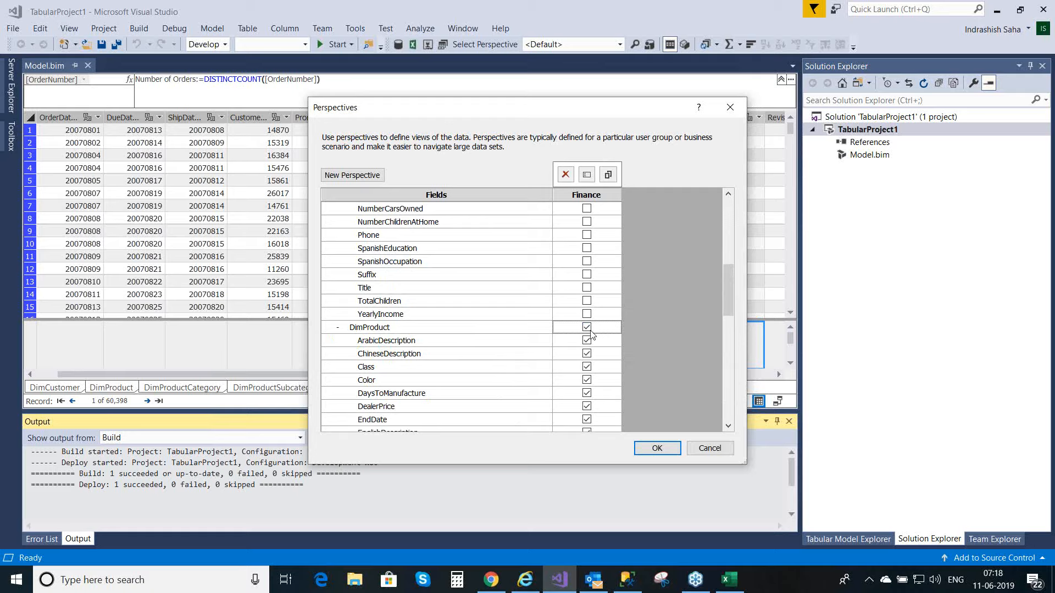
# Step: Expand FactInternetSales and include its OrderNumber, SalesAmount and SalesOrderLineNumber columns in the Finance perspective
pyautogui.moveTo(726, 297); pyautogui.dragTo(744, 403)
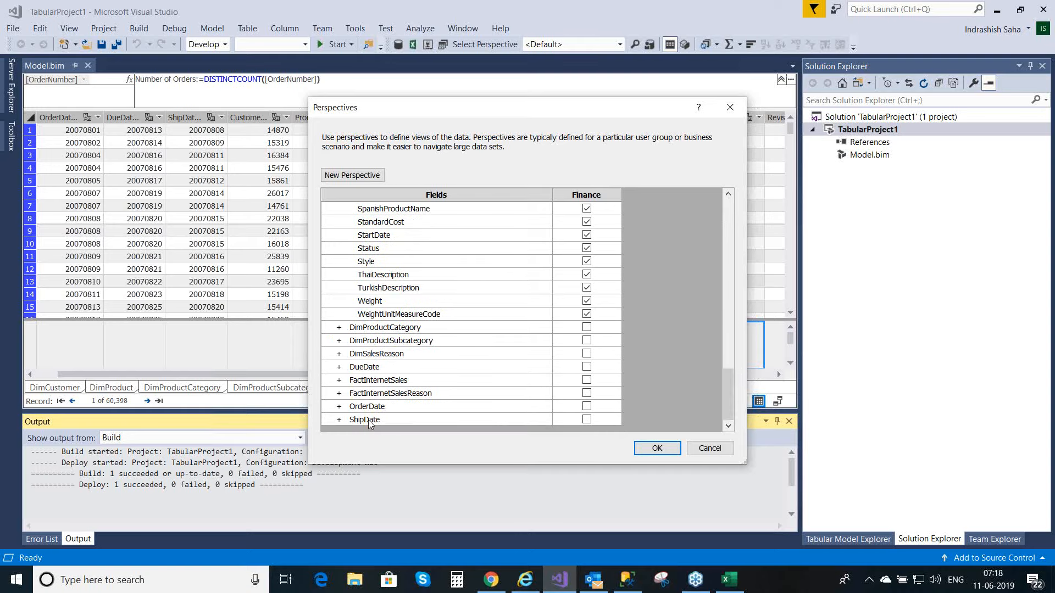
pyautogui.click(339, 380)
pyautogui.moveTo(595, 397)
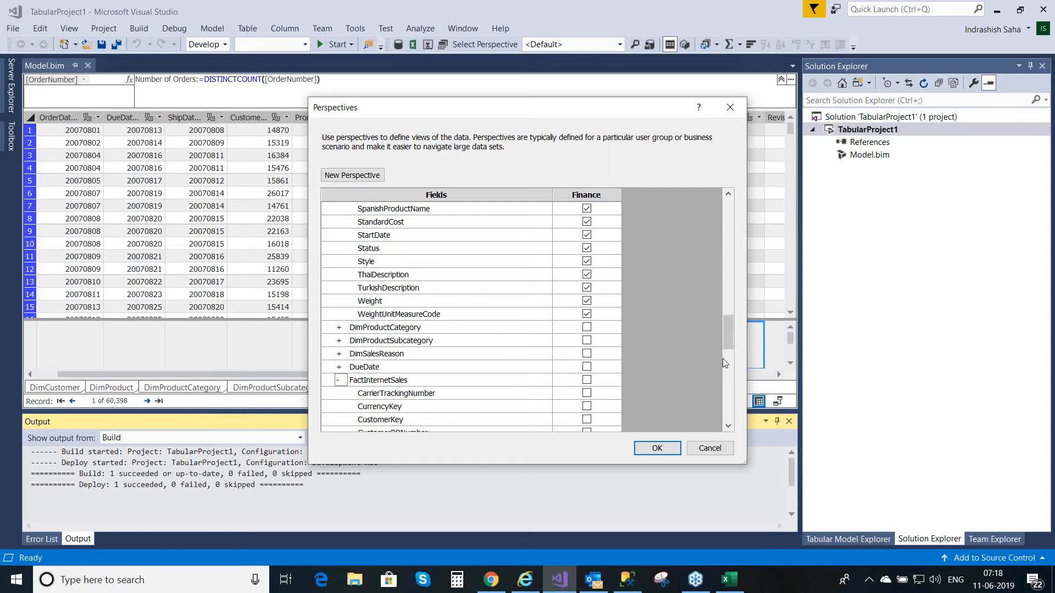
pyautogui.moveTo(726, 341); pyautogui.dragTo(734, 366)
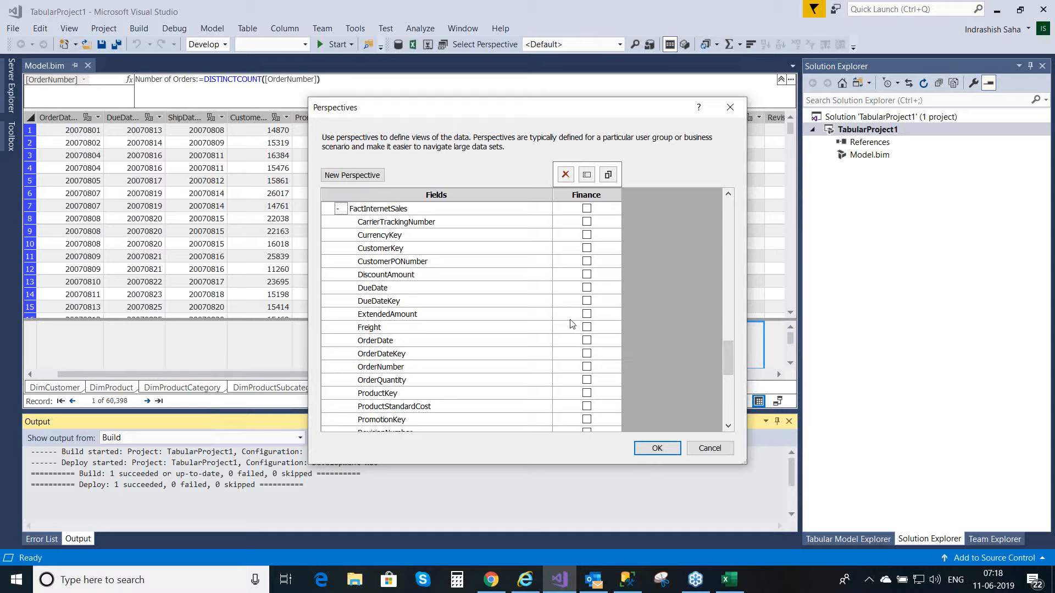
pyautogui.click(586, 366)
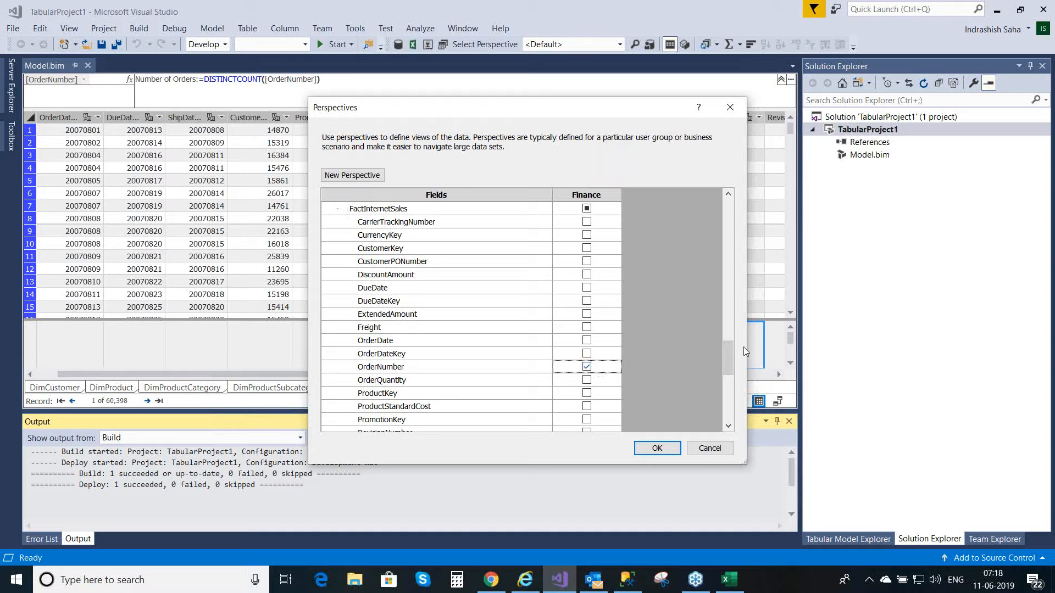
pyautogui.scroll(-3, 732, 365)
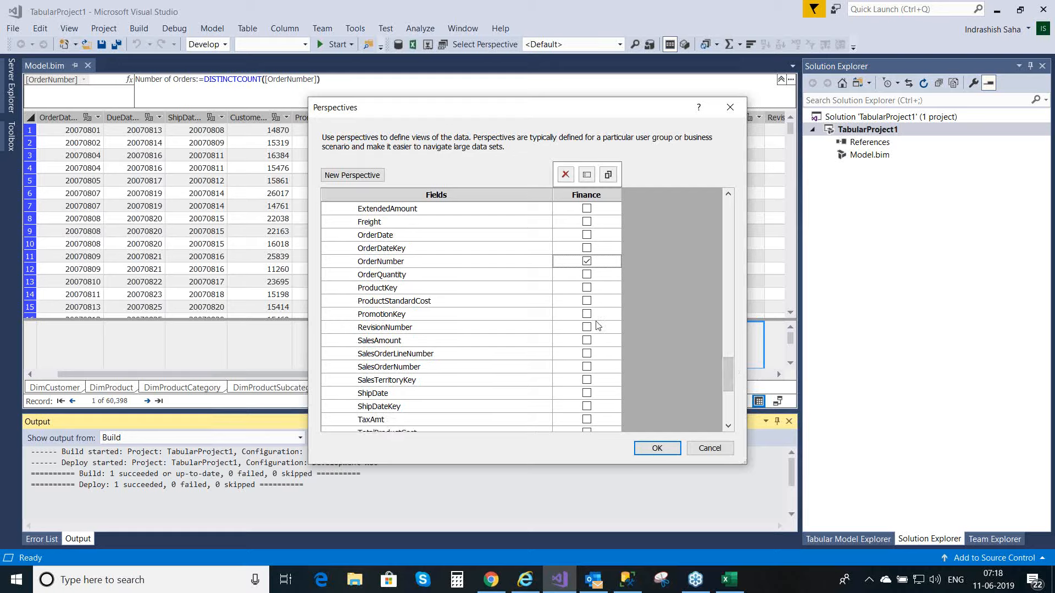
pyautogui.click(587, 342)
pyautogui.click(587, 354)
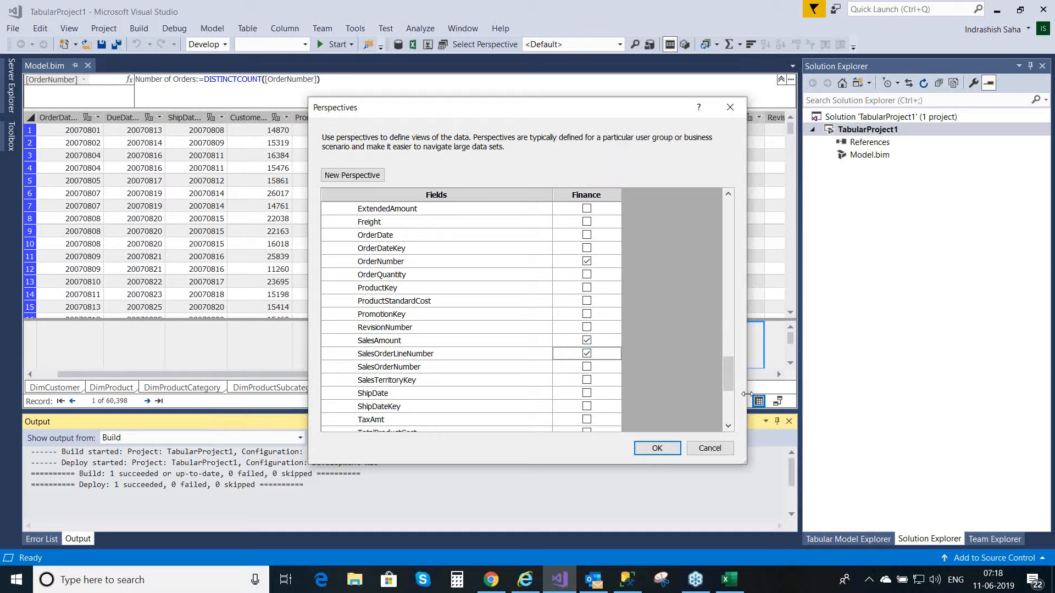
# Step: Add the measures Balance, InternetSalesAmount, LastYearSalesAmount, LastYearYTDInternetSalesAmount and Number of Orders to the Finance perspective and confirm the perspective definition
pyautogui.moveTo(729, 383); pyautogui.dragTo(739, 423)
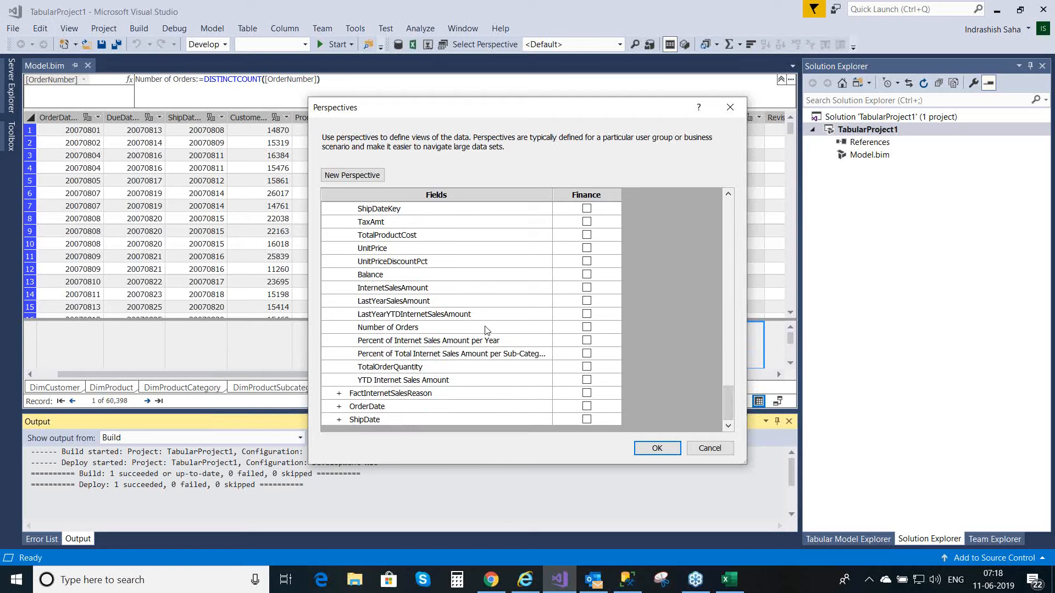
pyautogui.click(587, 288)
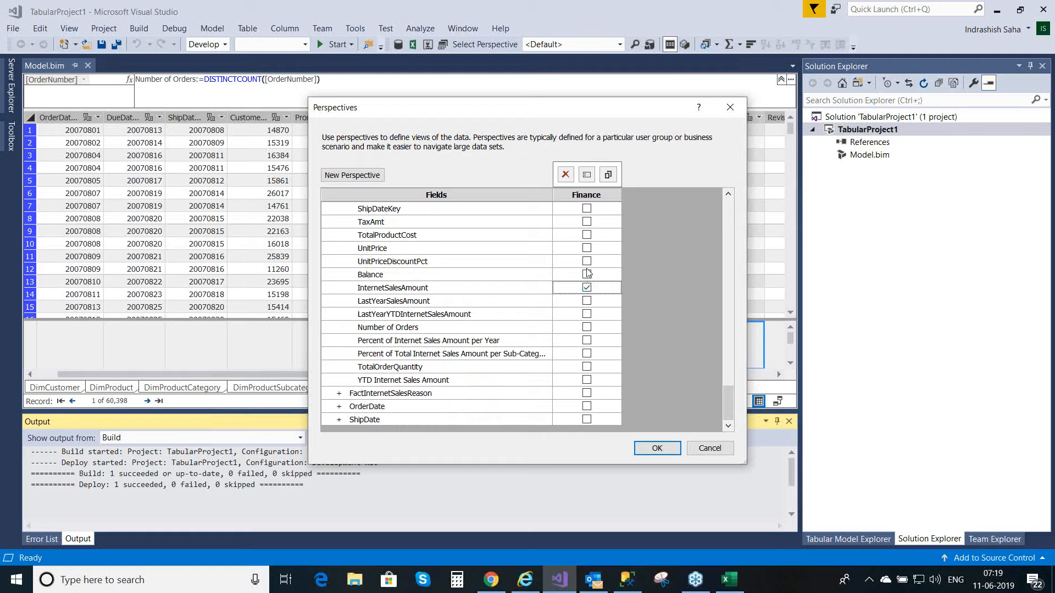
pyautogui.click(587, 274)
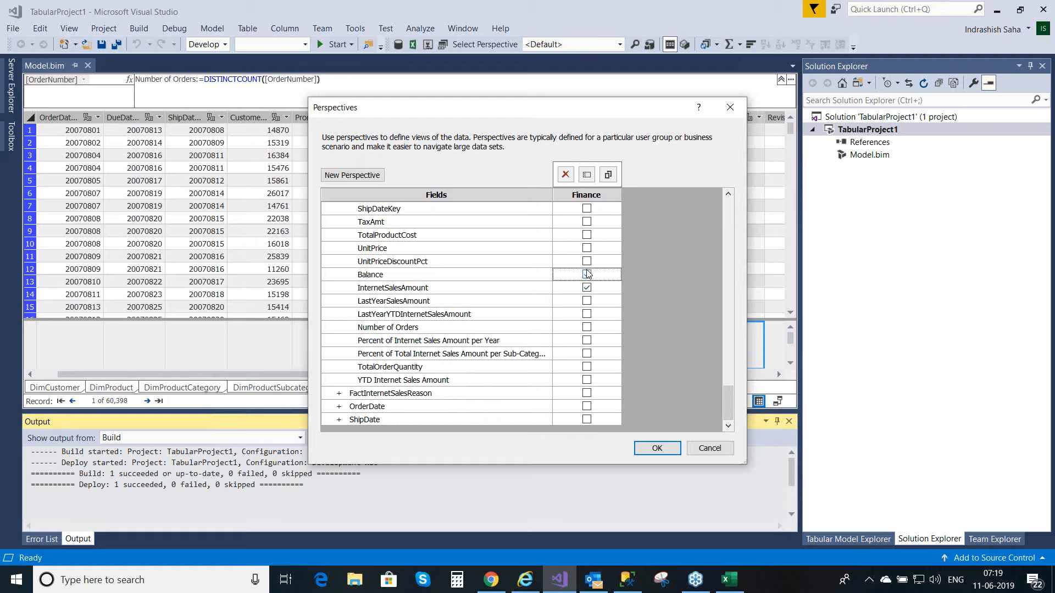
pyautogui.click(587, 303)
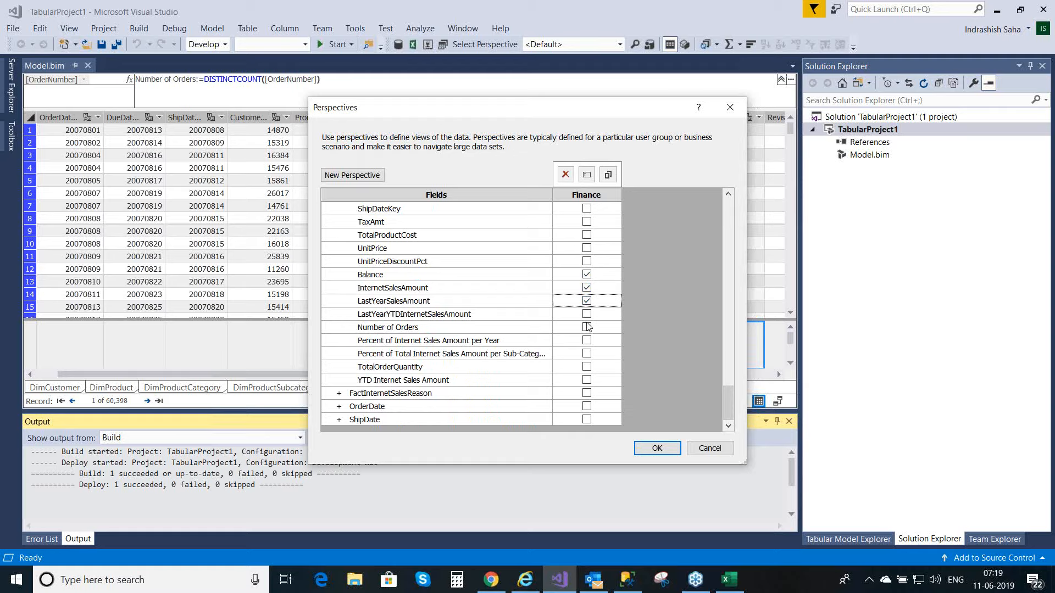
pyautogui.click(587, 328)
pyautogui.click(588, 316)
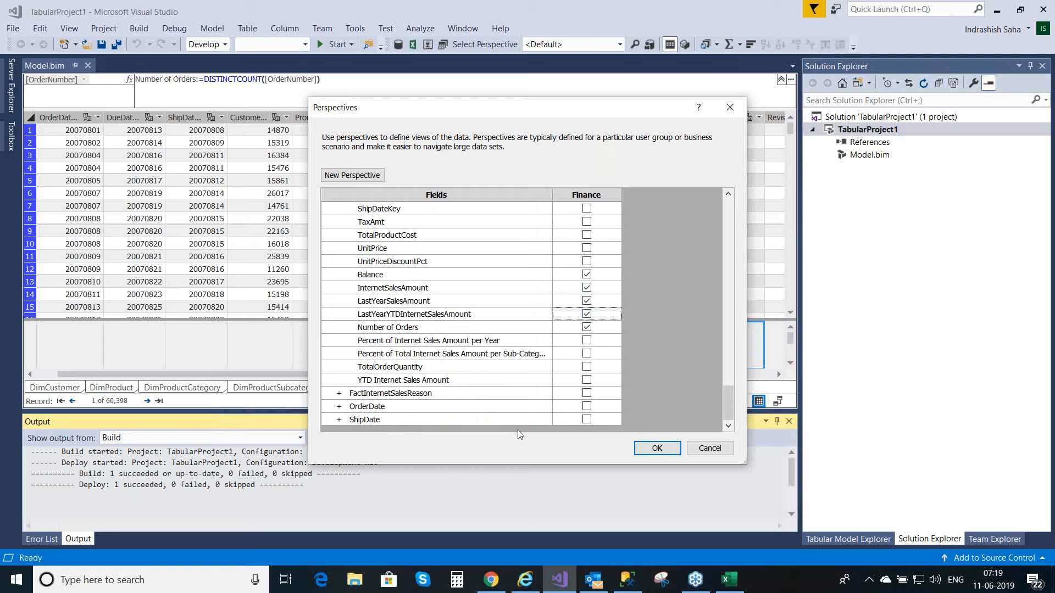
pyautogui.click(658, 448)
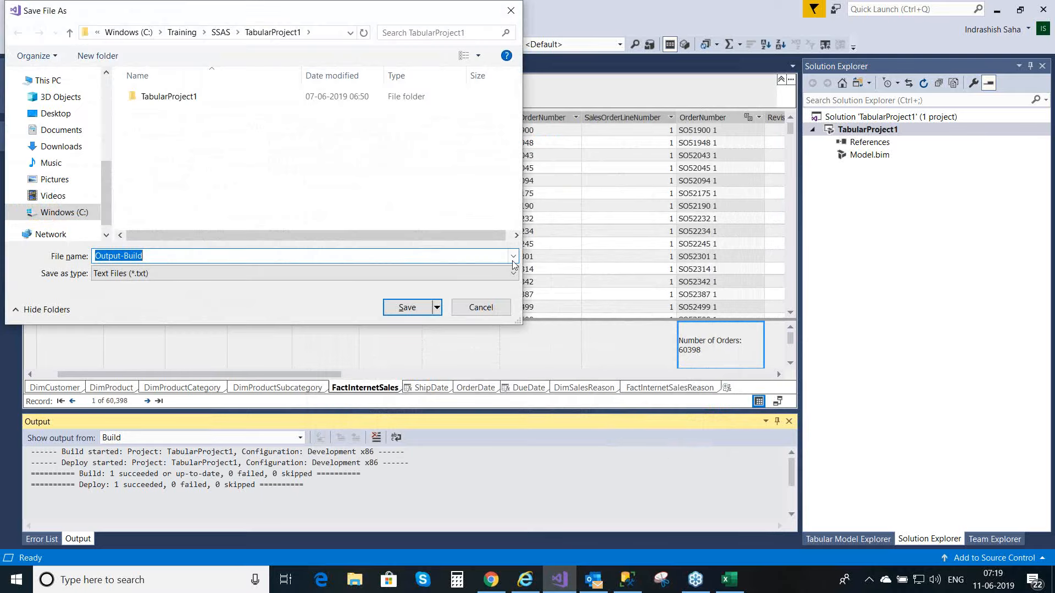
# Step: Decline saving the build output to a file, then deploy TabularProject1 to the server and close the deployment report
pyautogui.click(489, 309)
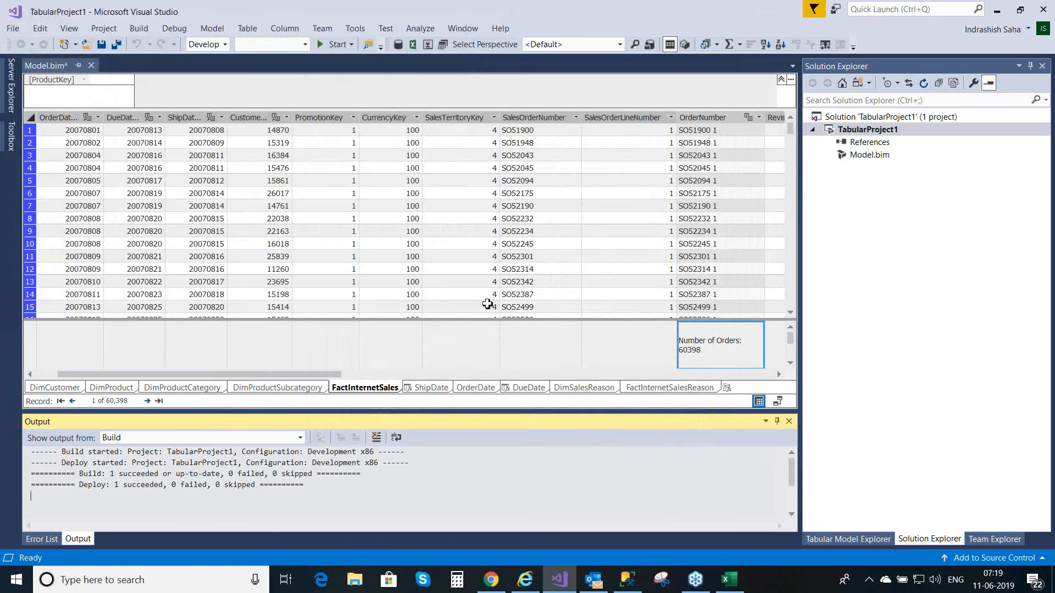
pyautogui.rightClick(881, 131)
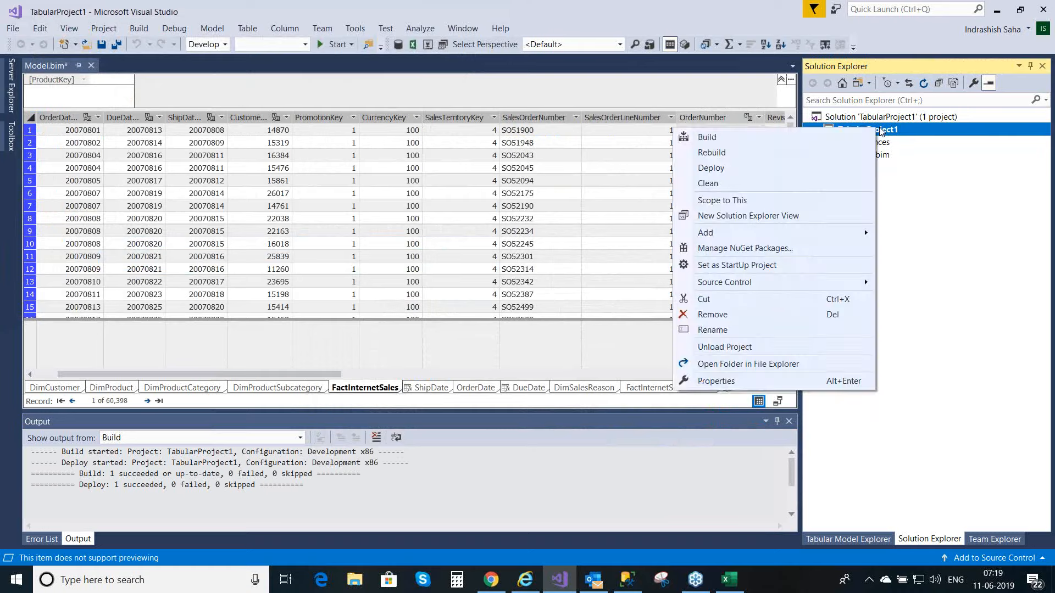
pyautogui.click(706, 168)
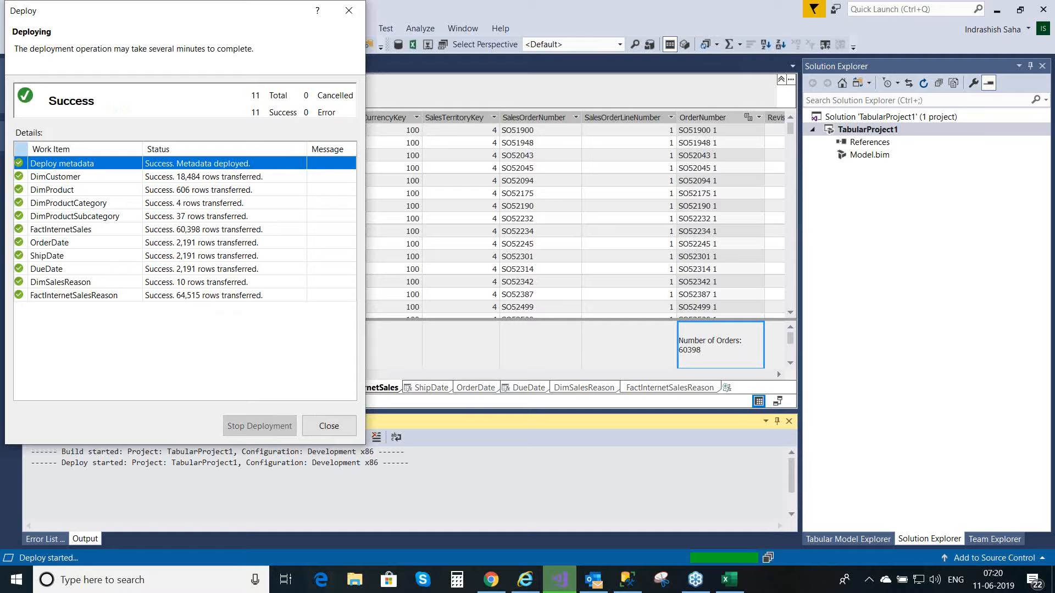
pyautogui.click(328, 429)
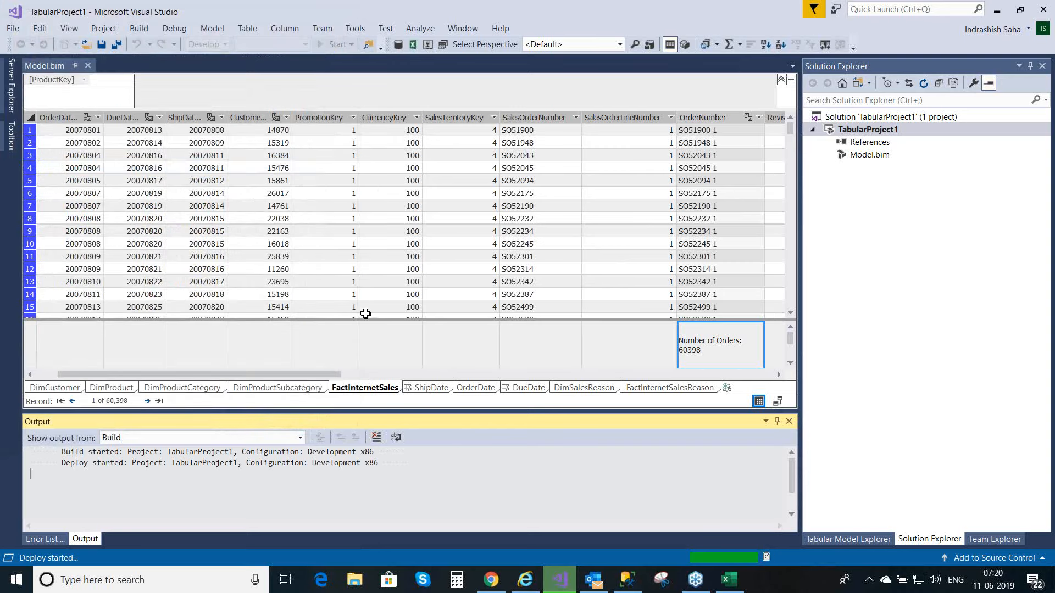
pyautogui.click(377, 310)
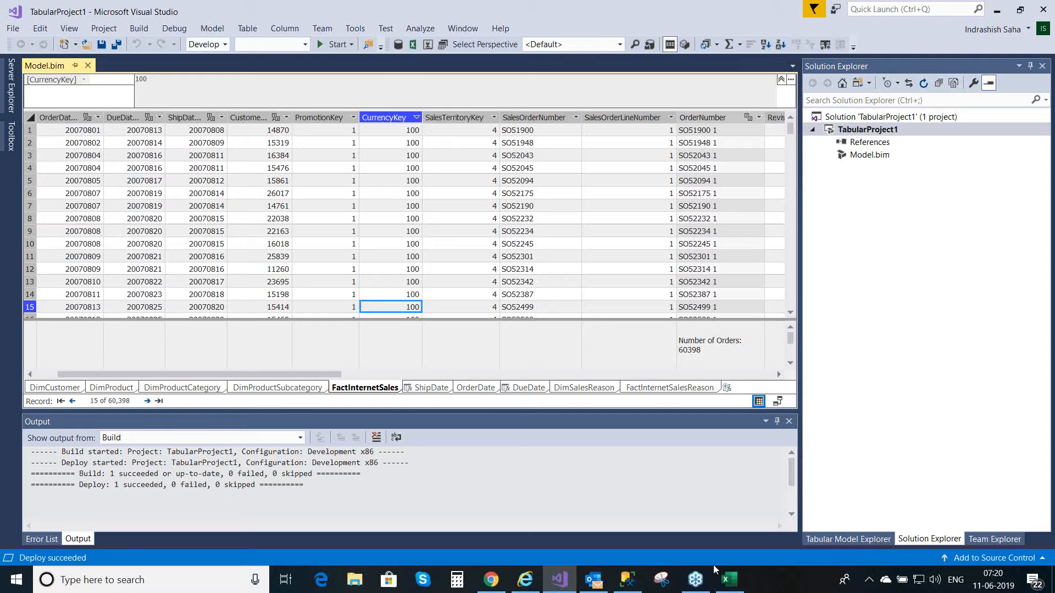
# Step: Switch to SQL Server Management Studio, refresh the Object Explorer and return to the tabular Analysis Server databases
pyautogui.click(627, 582)
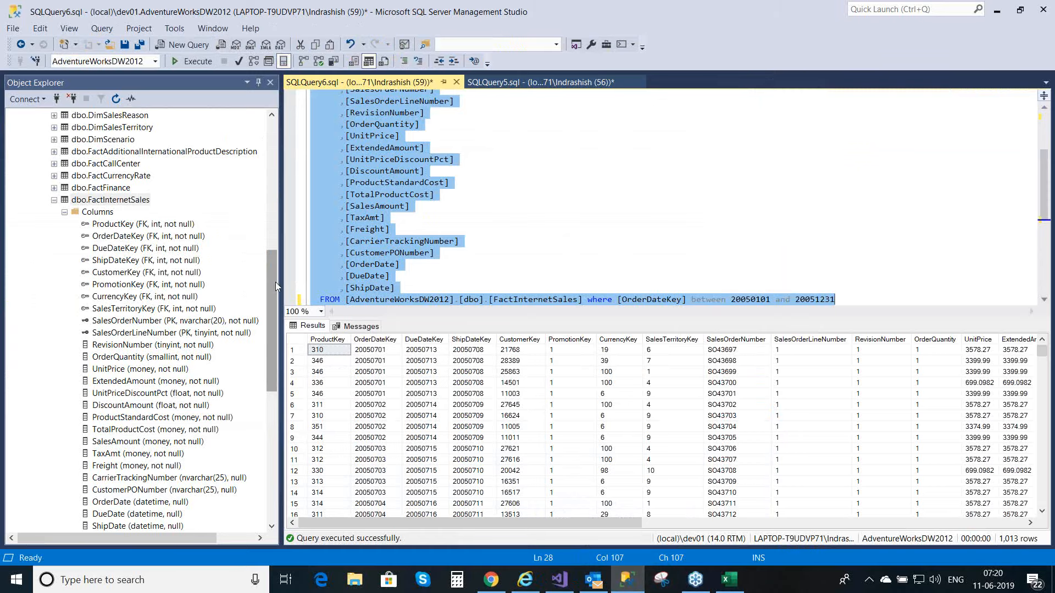
pyautogui.click(276, 77)
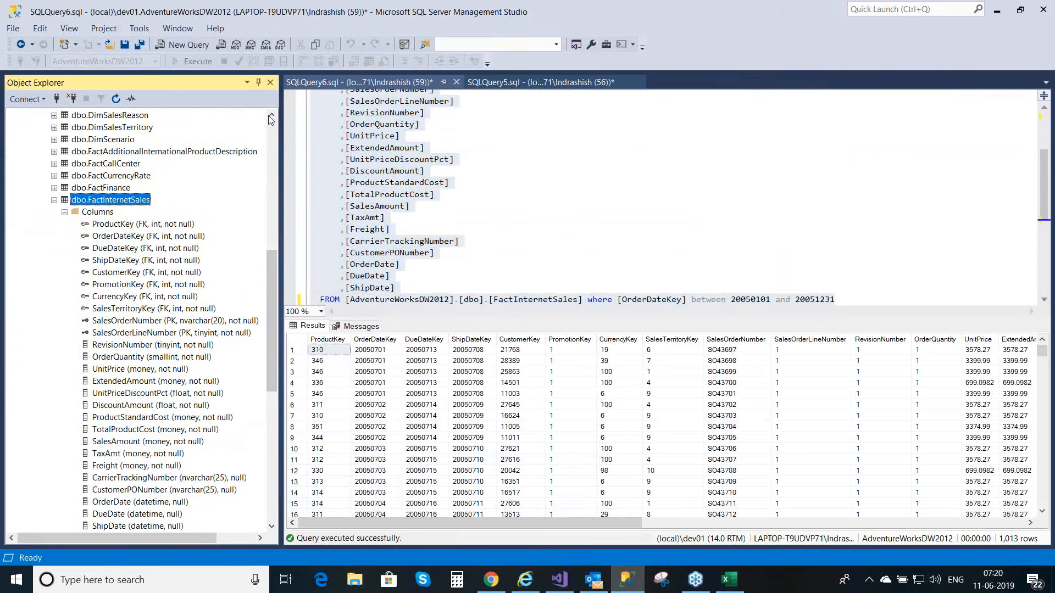
pyautogui.moveTo(268, 267); pyautogui.dragTo(282, 97)
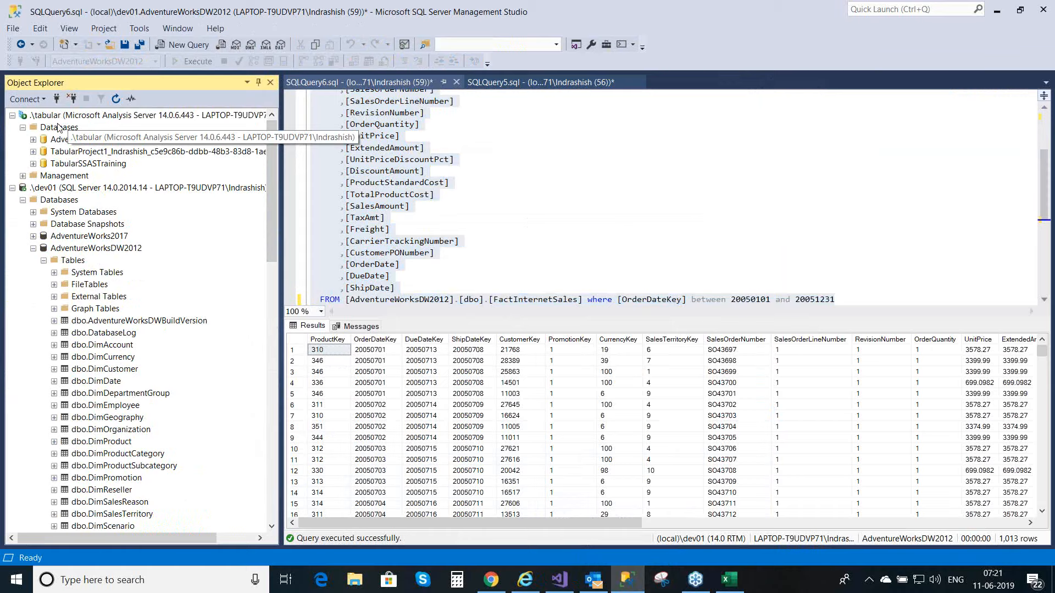
pyautogui.click(116, 100)
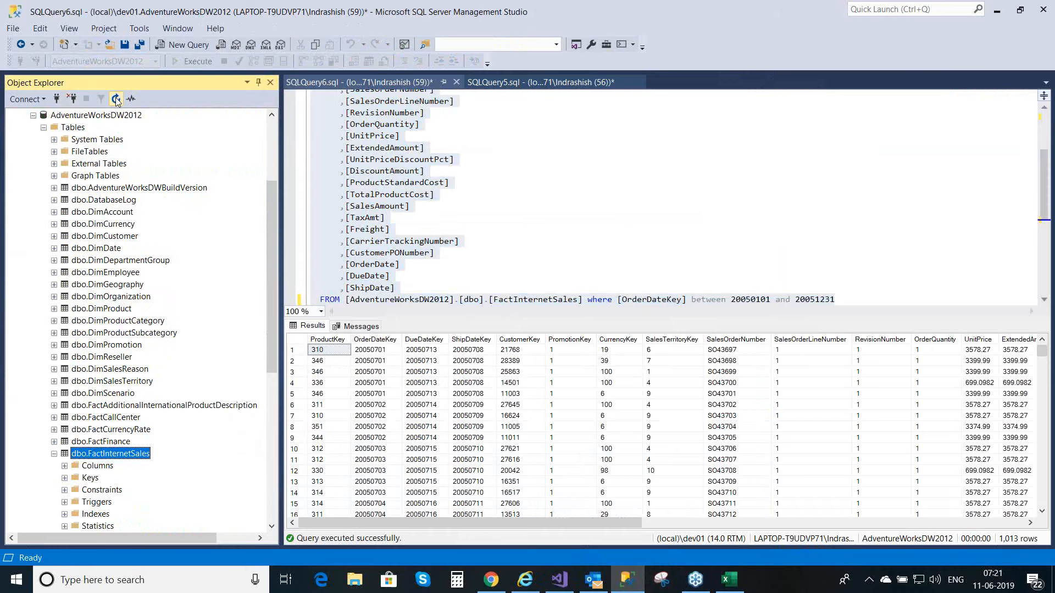
pyautogui.moveTo(268, 252); pyautogui.dragTo(274, 122)
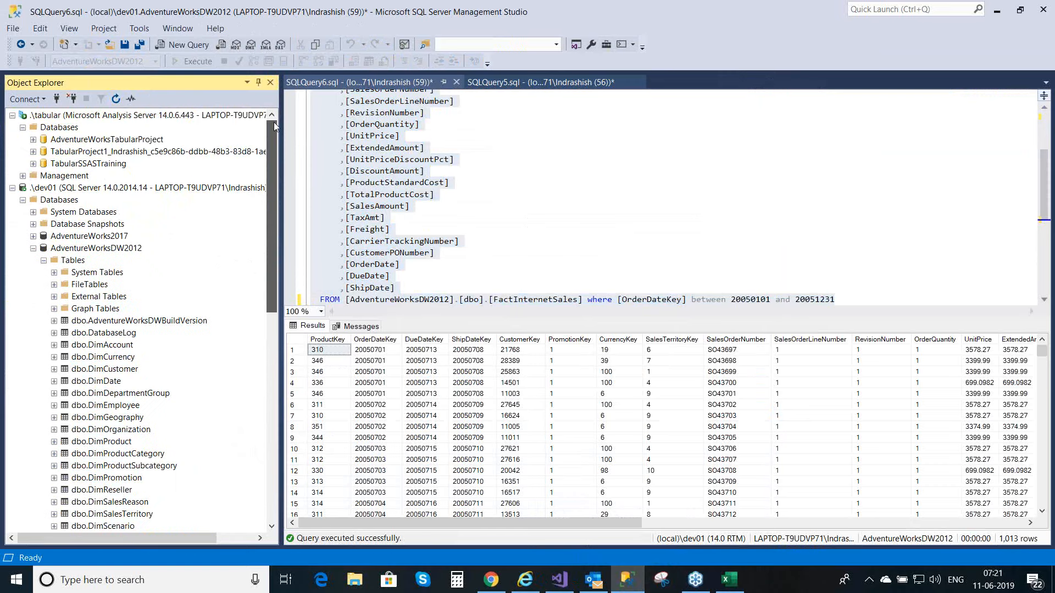
# Step: Browse the TabularSSASTraining database and analyze its Finance perspective in Excel, enabling the blocked data connections
pyautogui.rightClick(106, 164)
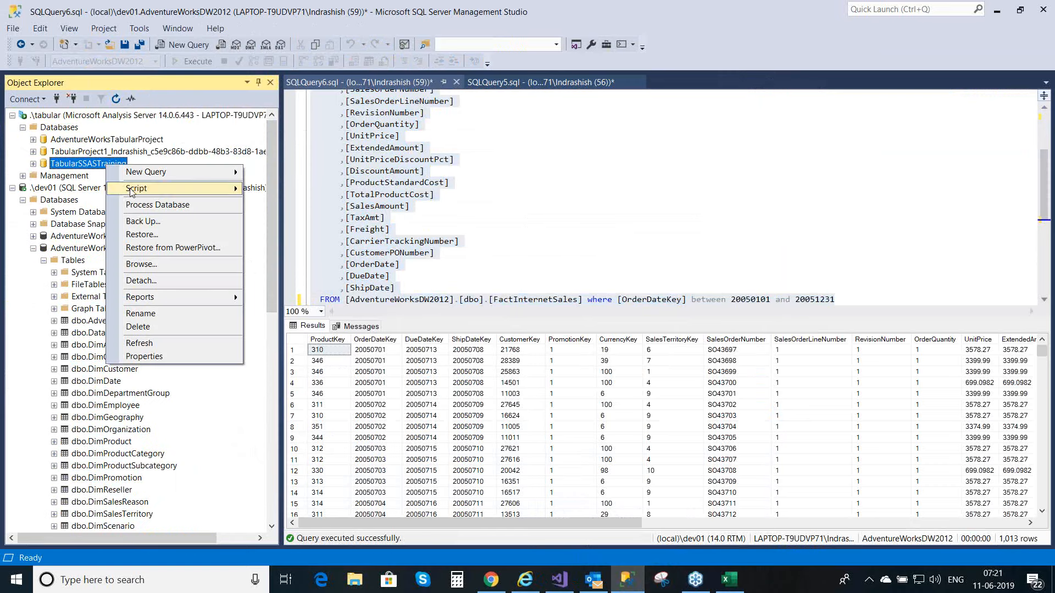
pyautogui.click(155, 267)
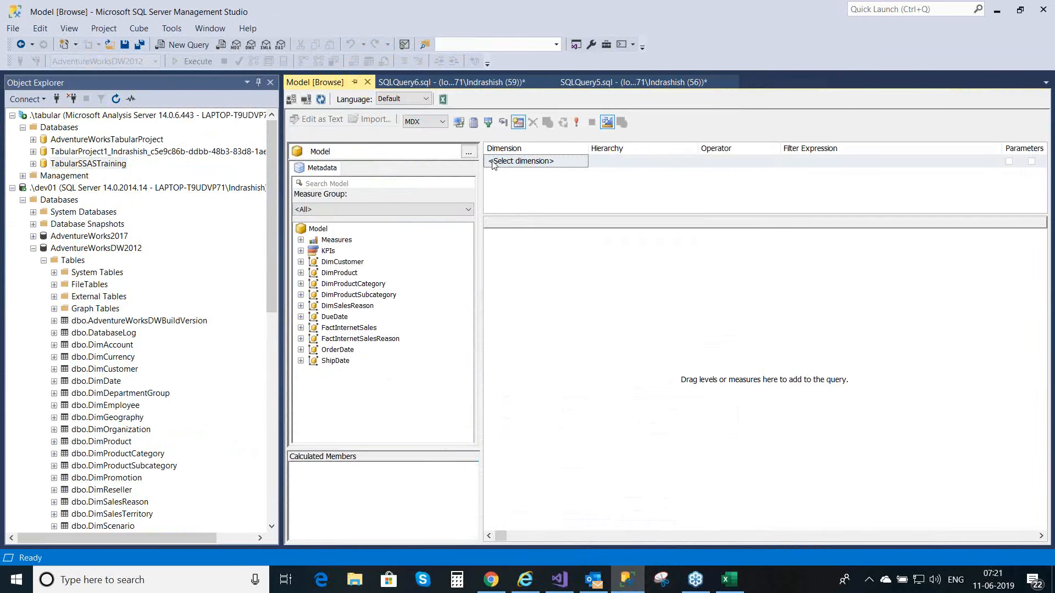
pyautogui.click(444, 100)
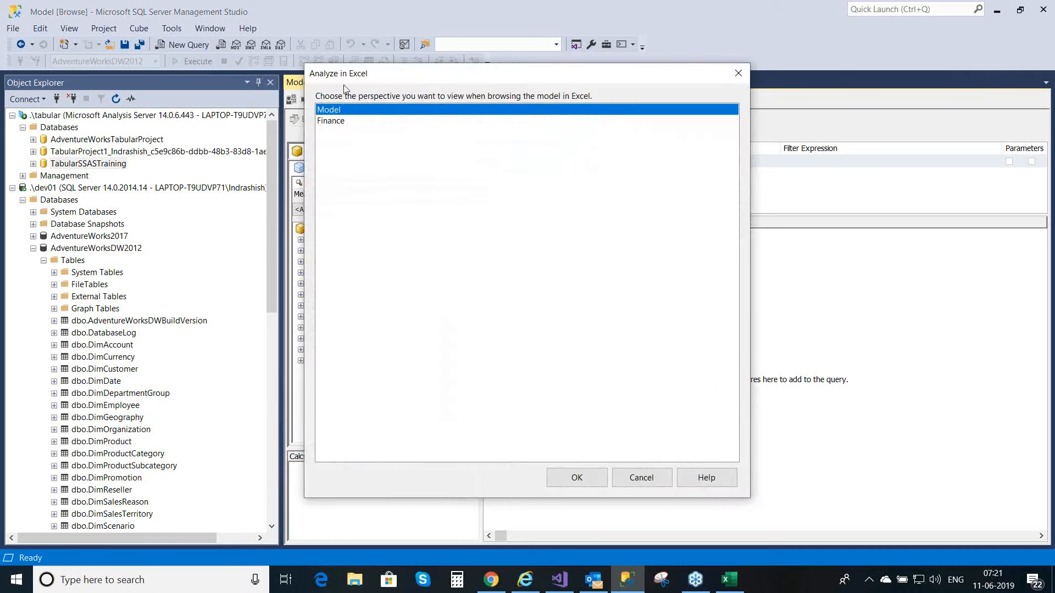
pyautogui.click(346, 123)
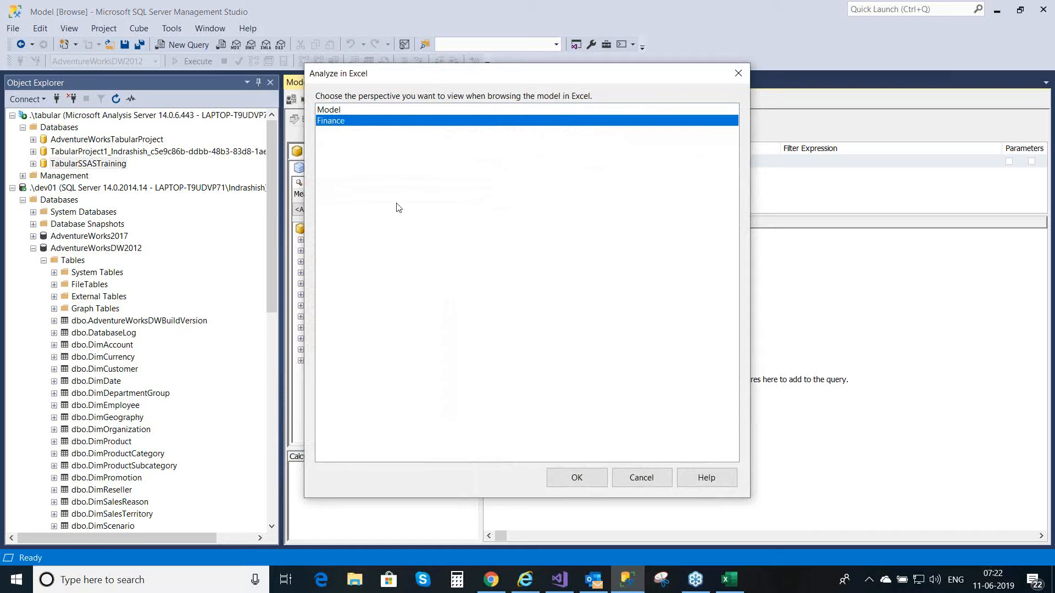
pyautogui.click(577, 480)
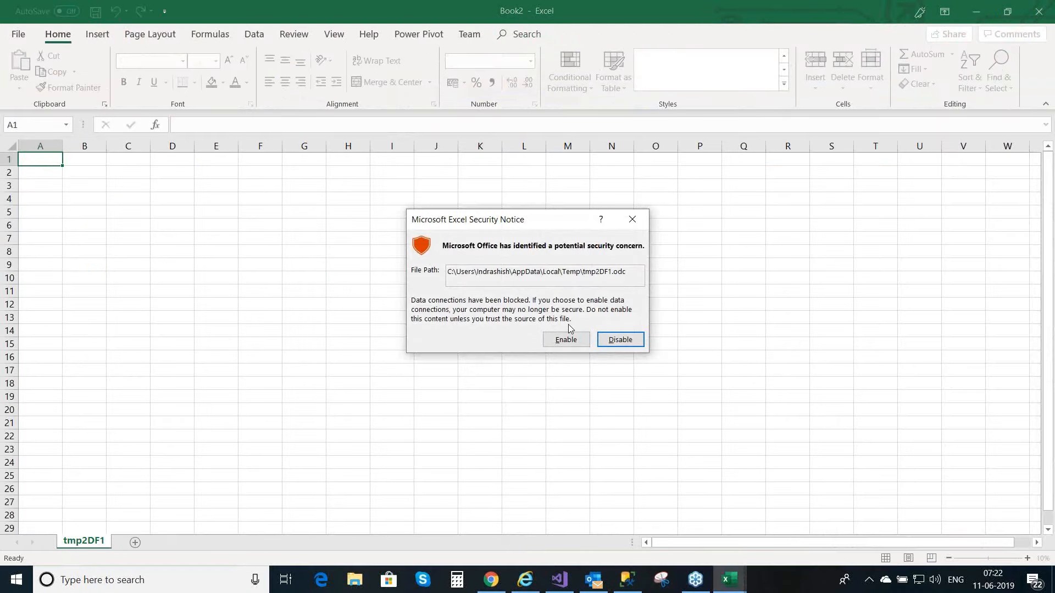
pyautogui.click(566, 341)
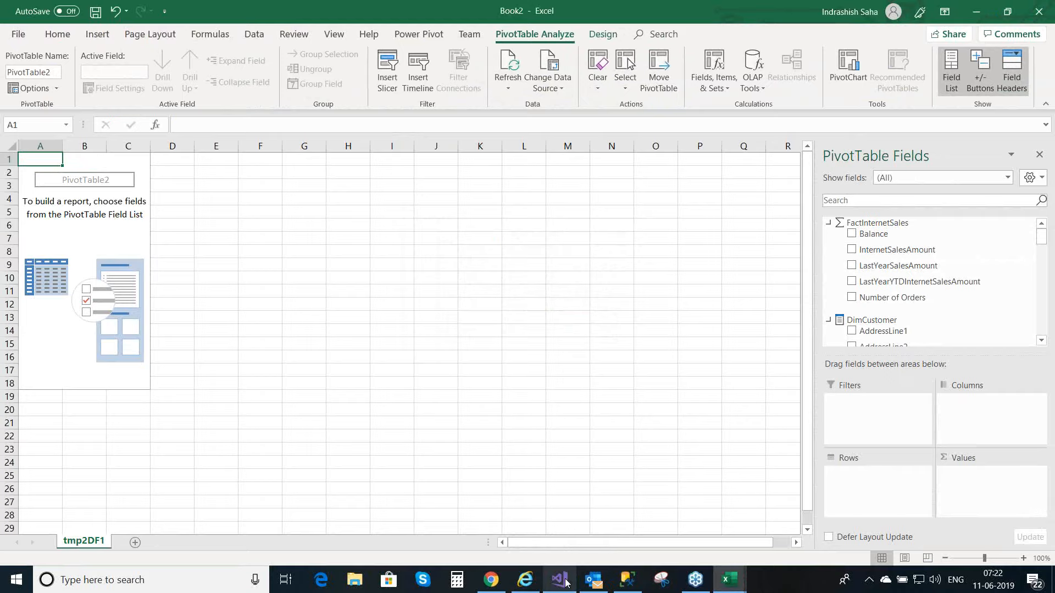
# Step: Switch to Visual Studio and show TabularProject1 as a diagram at the OrderDate and FactInternetSales tables
pyautogui.click(566, 581)
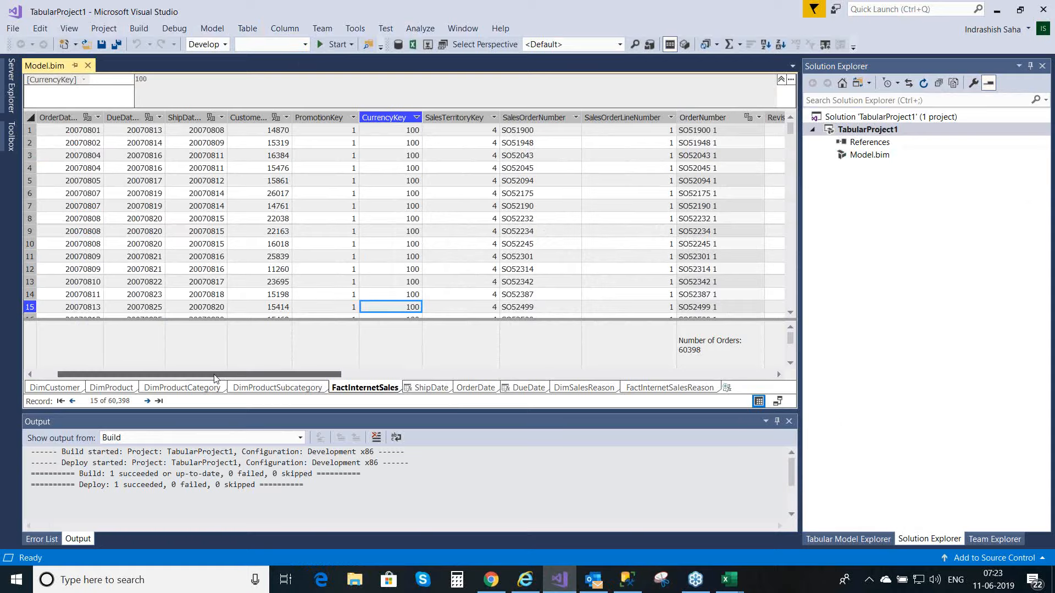
pyautogui.moveTo(214, 378); pyautogui.dragTo(181, 377)
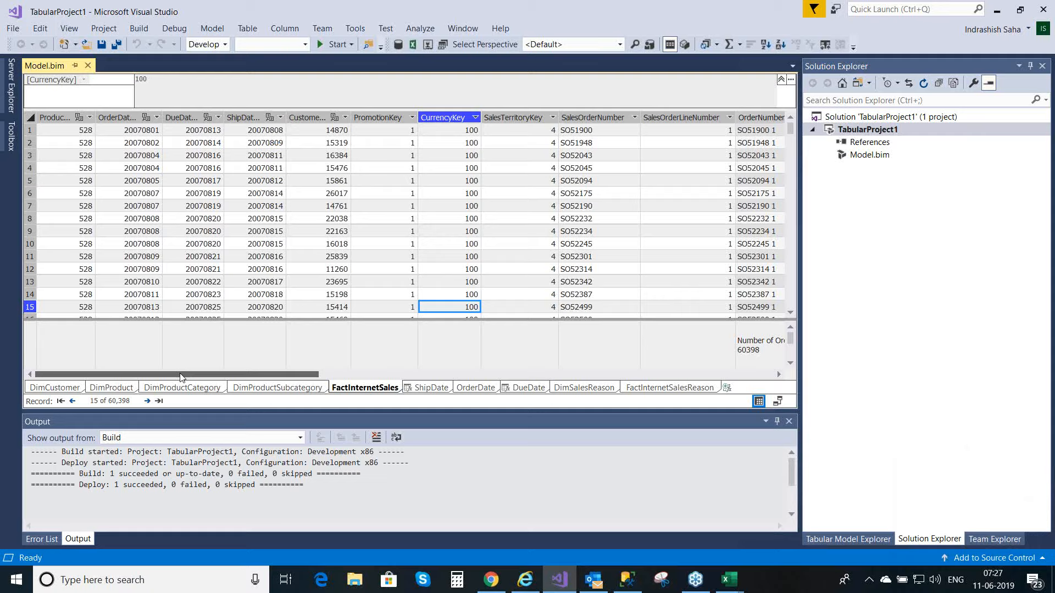
pyautogui.click(779, 400)
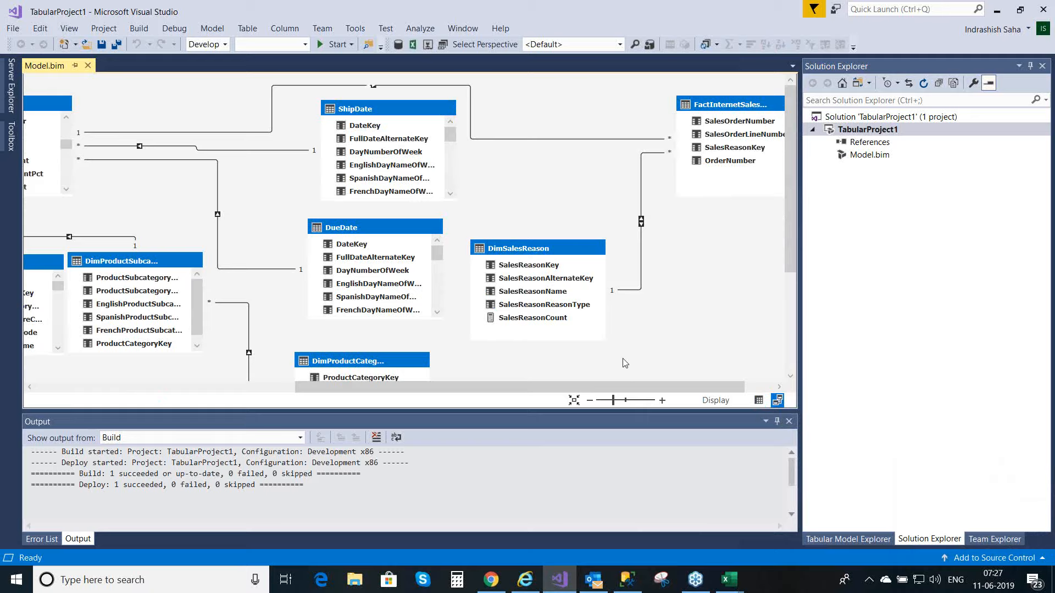
pyautogui.moveTo(602, 394); pyautogui.dragTo(237, 339)
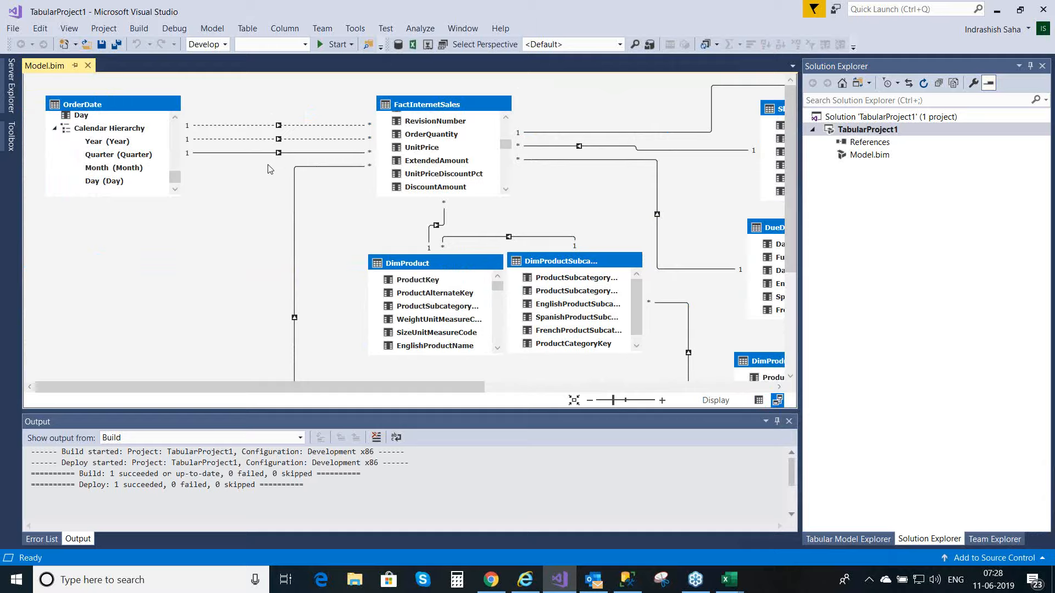
# Step: Try to make the inactive ShipDateKey relationship between FactInternetSales and OrderDate active, and abandon the edit
pyautogui.click(297, 155)
pyautogui.click(299, 140)
pyautogui.doubleClick(306, 140)
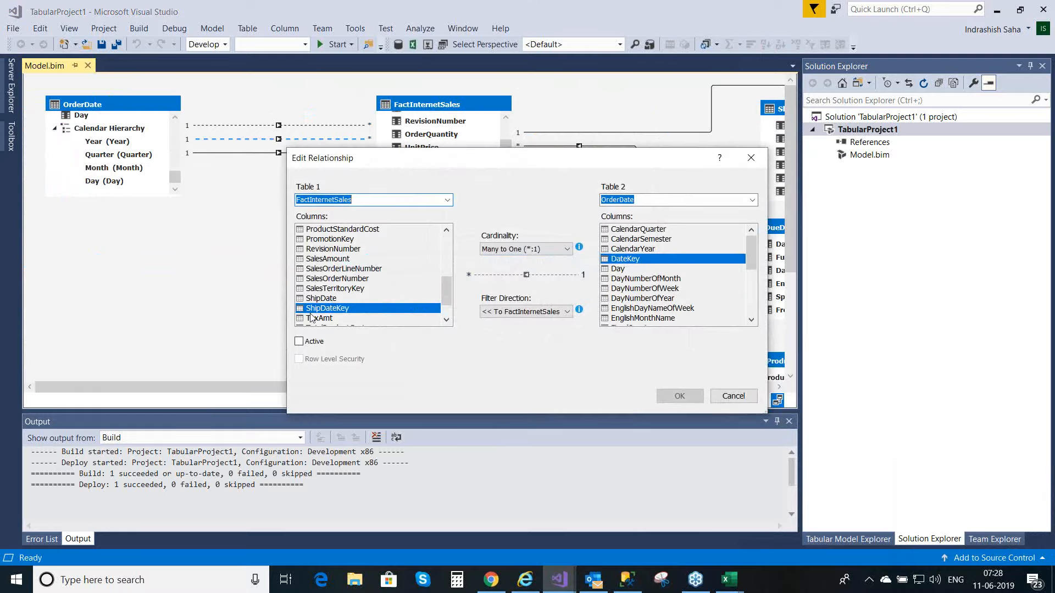
pyautogui.click(299, 341)
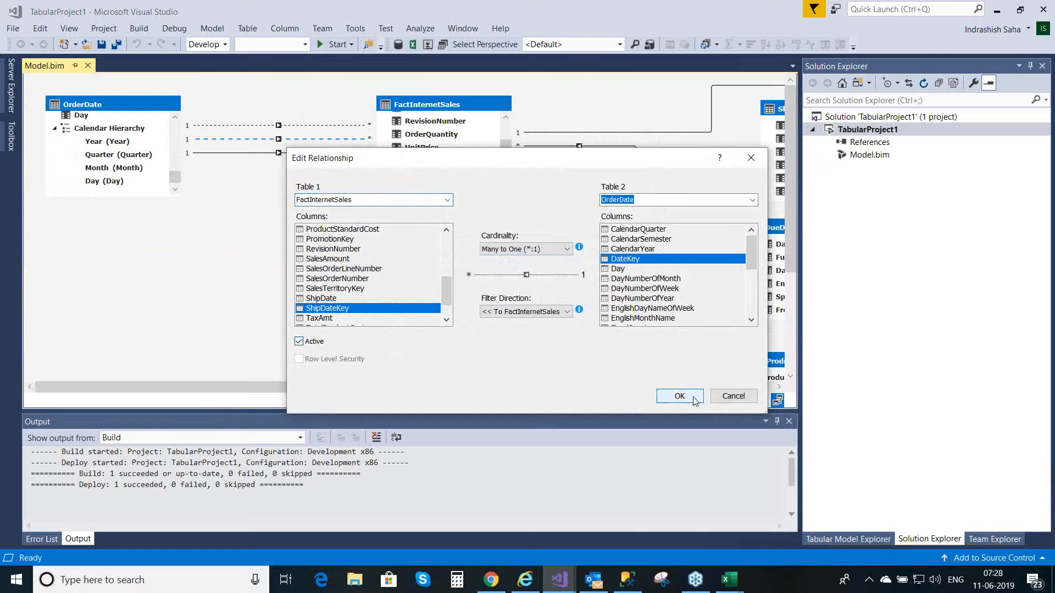
pyautogui.click(680, 396)
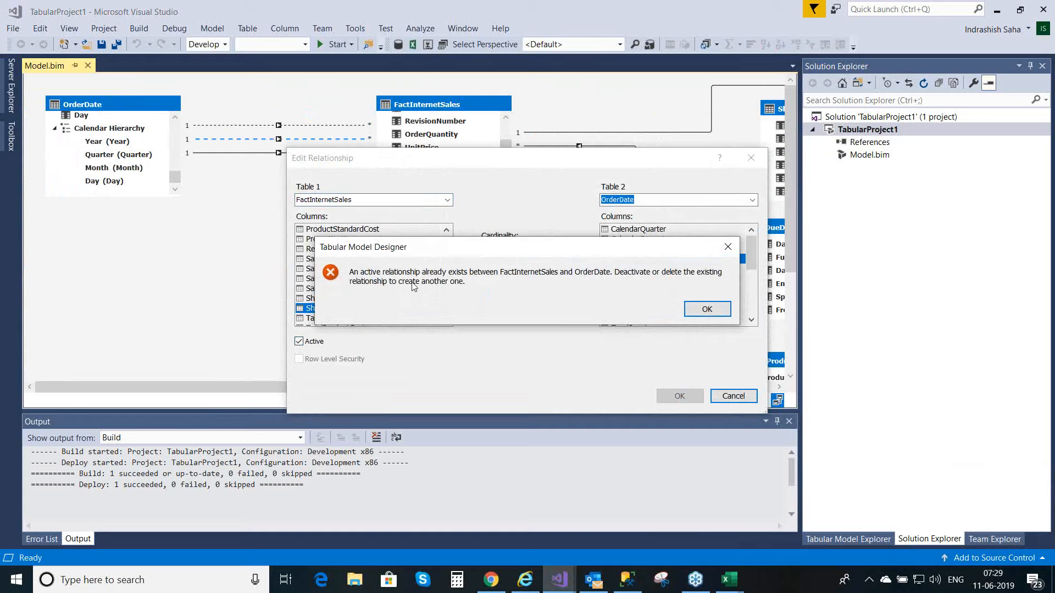
pyautogui.click(696, 311)
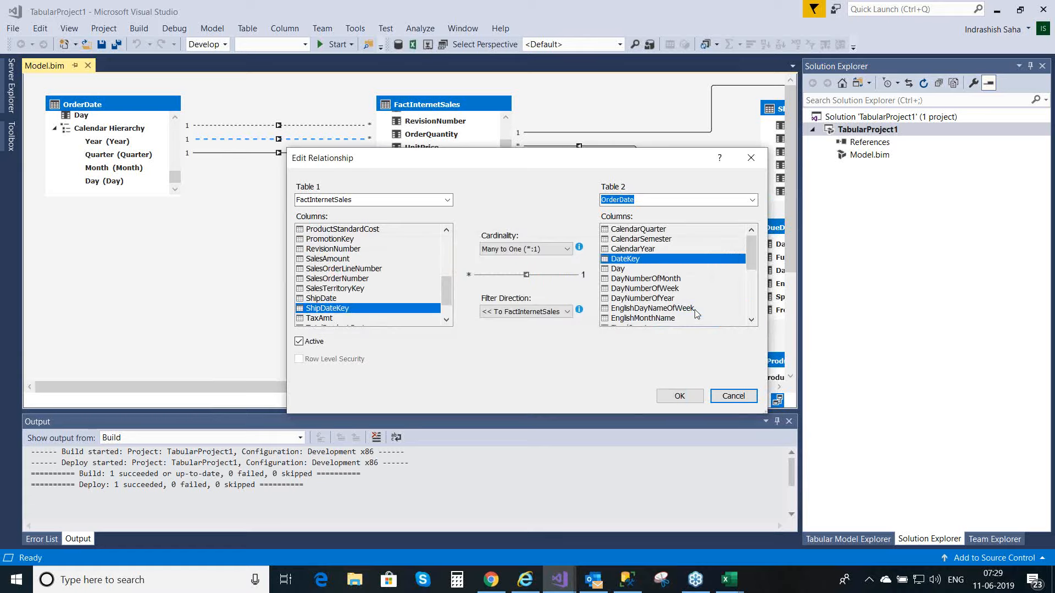
pyautogui.click(745, 398)
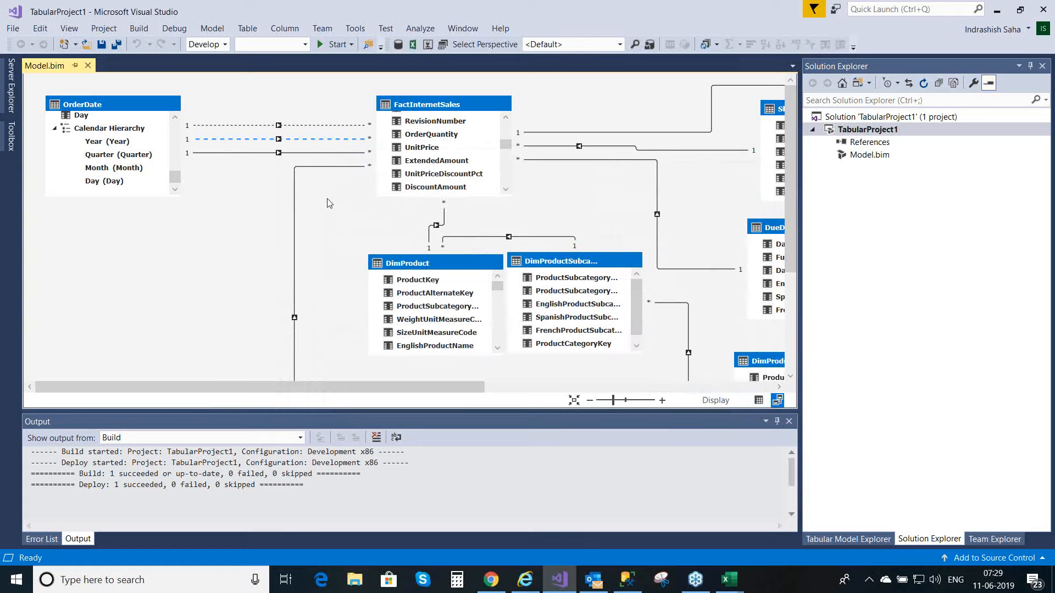
# Step: Examine how the OrderDate, DueDate and ShipDate tables are related to FactInternetSales in the diagram
pyautogui.click(299, 159)
pyautogui.moveTo(426, 387); pyautogui.dragTo(683, 382)
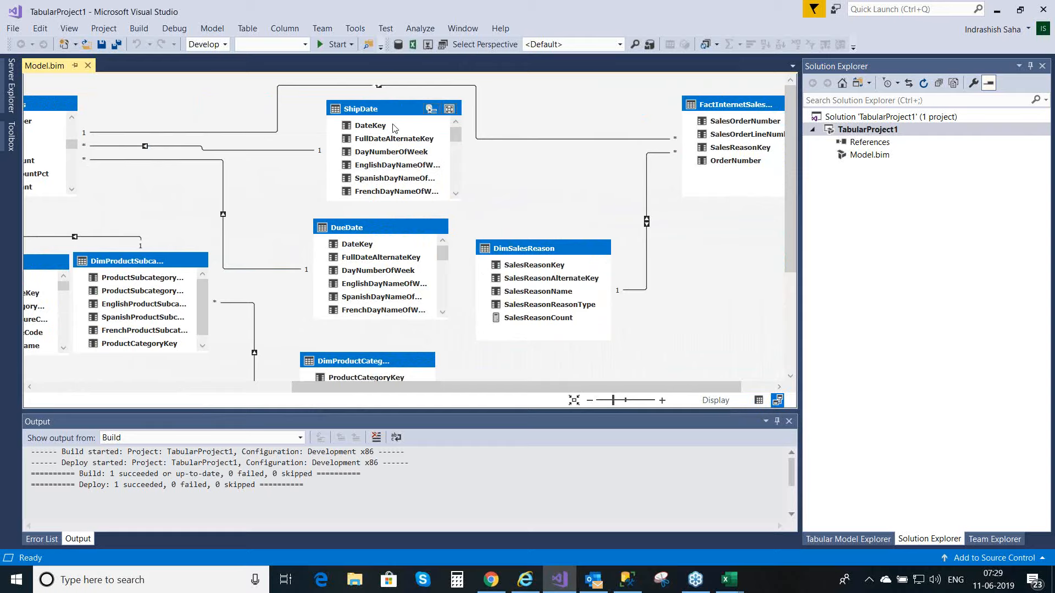
pyautogui.moveTo(471, 389); pyautogui.dragTo(198, 374)
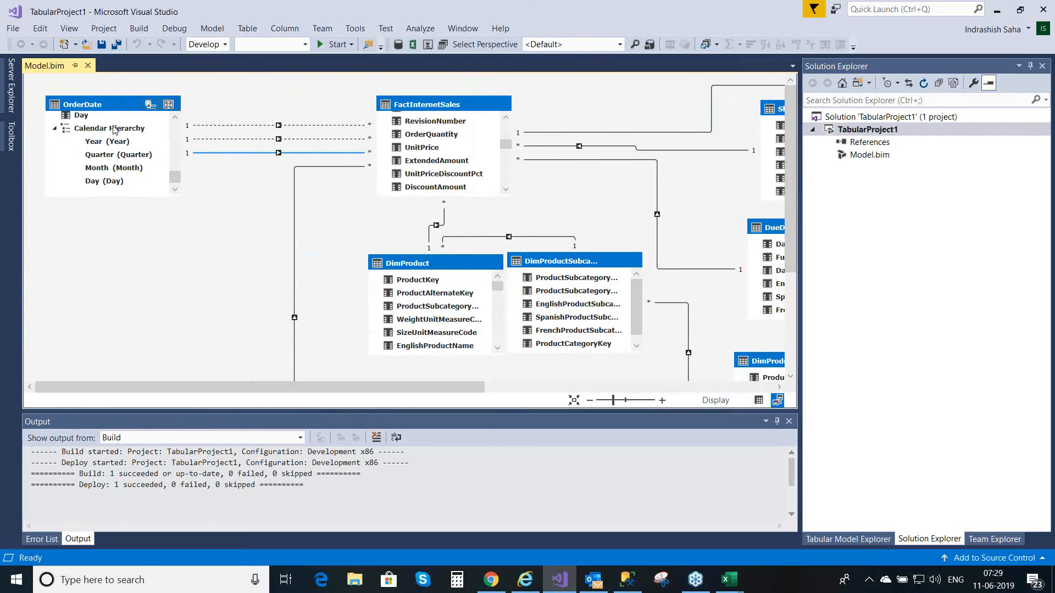
pyautogui.click(128, 102)
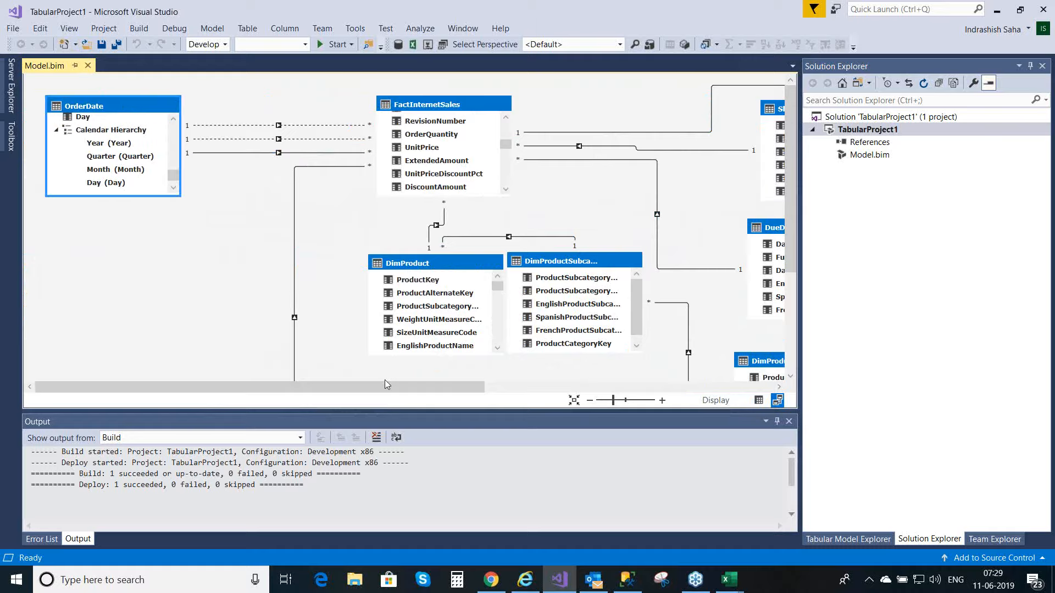
pyautogui.moveTo(385, 388); pyautogui.dragTo(542, 388)
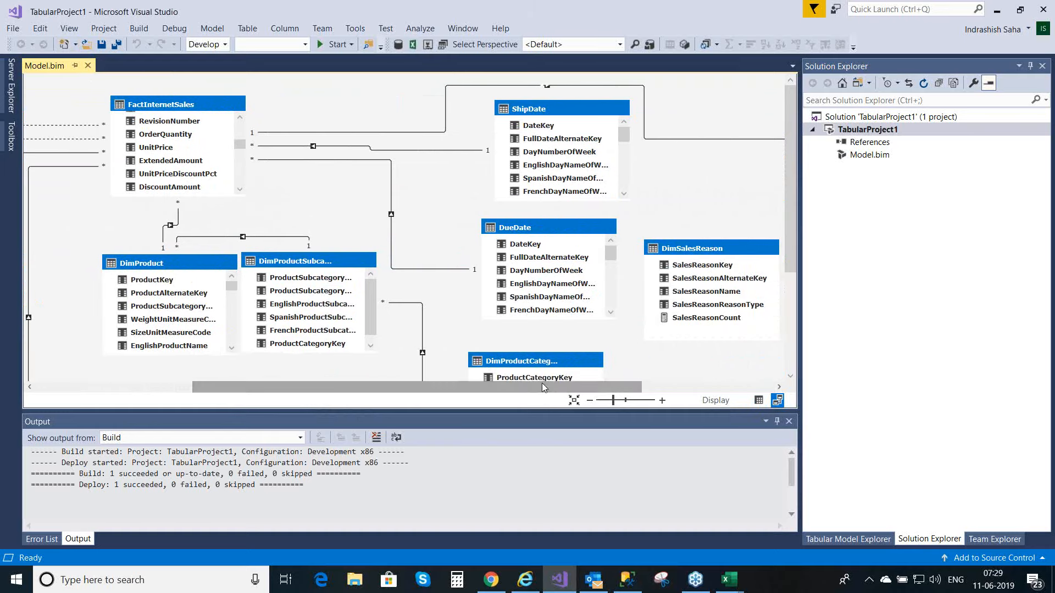
pyautogui.click(562, 232)
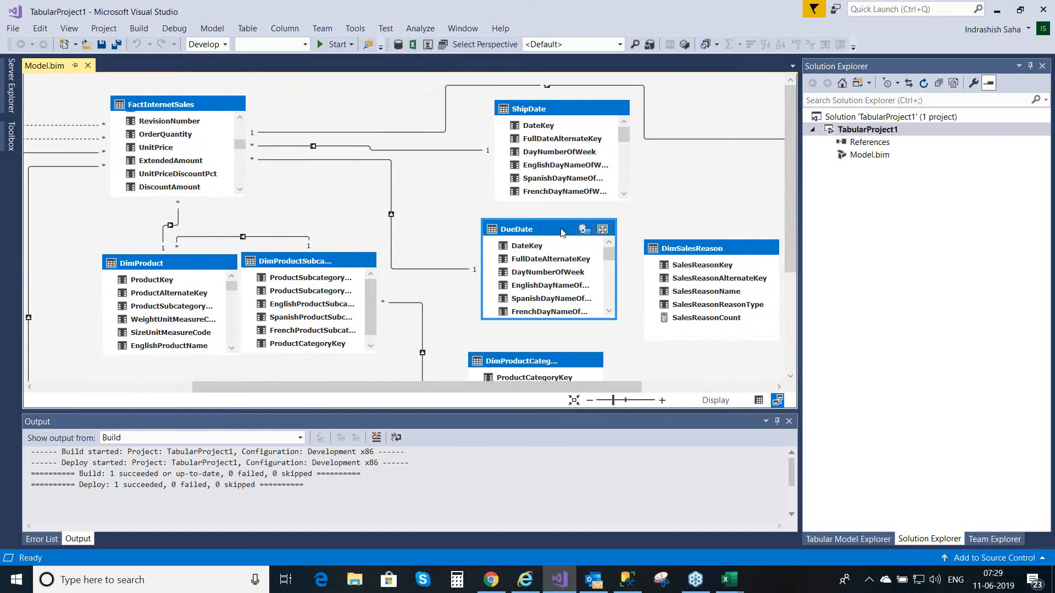
pyautogui.click(558, 109)
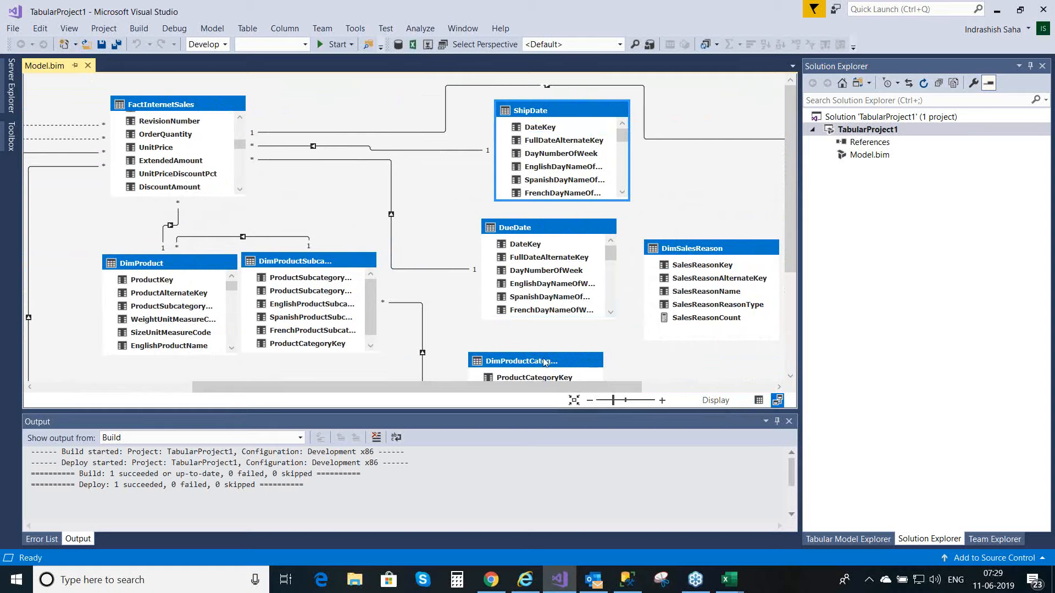
pyautogui.moveTo(538, 384); pyautogui.dragTo(222, 368)
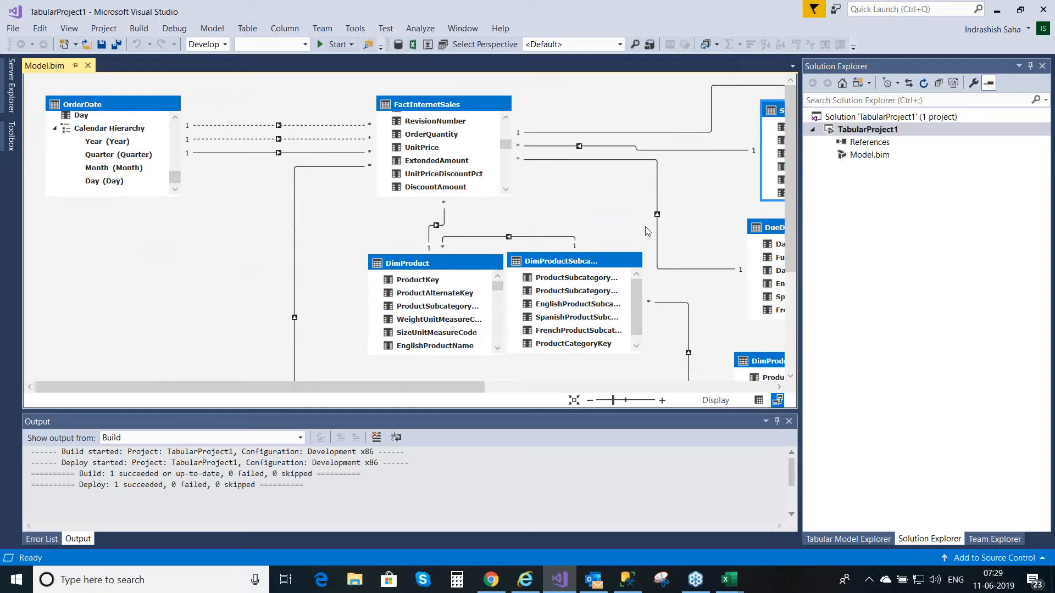
pyautogui.moveTo(472, 383); pyautogui.dragTo(666, 384)
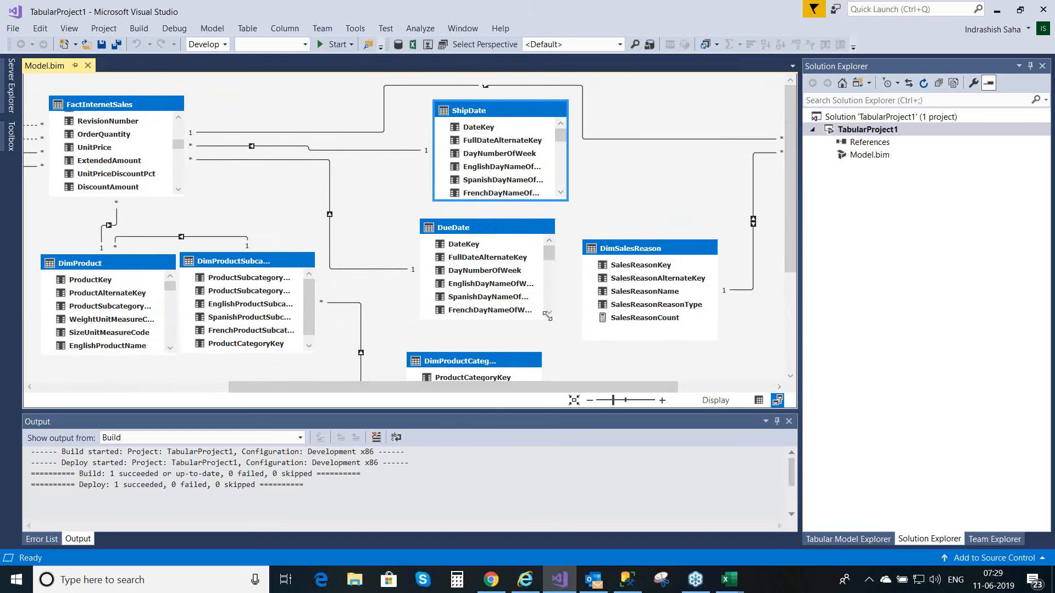
pyautogui.moveTo(536, 387); pyautogui.dragTo(344, 388)
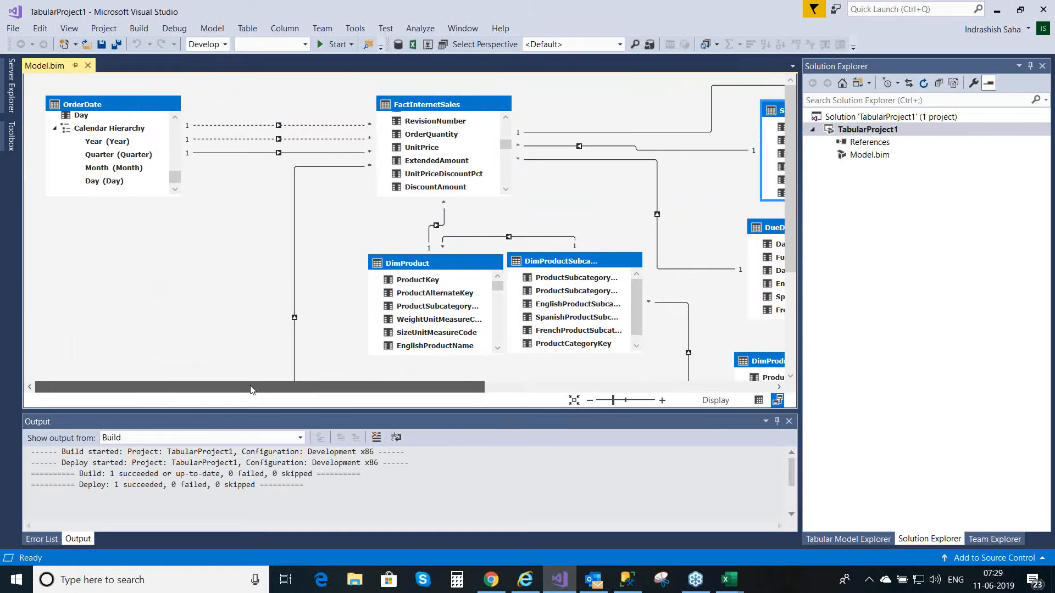
# Step: Deactivate the relationship between FactInternetSales OrderDateKey and OrderDate DateKey
pyautogui.click(251, 153)
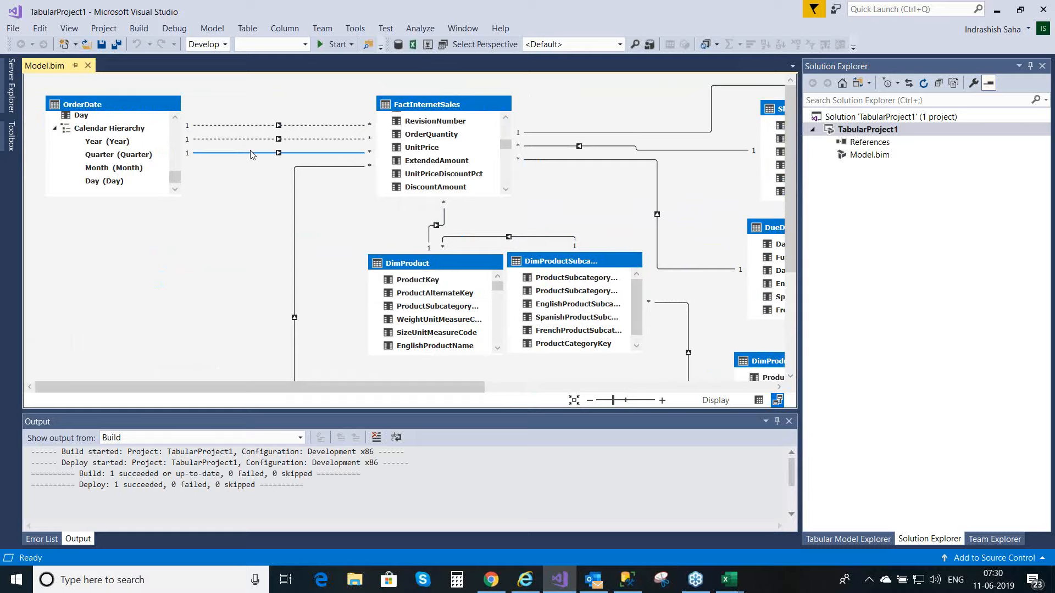
pyautogui.doubleClick(250, 154)
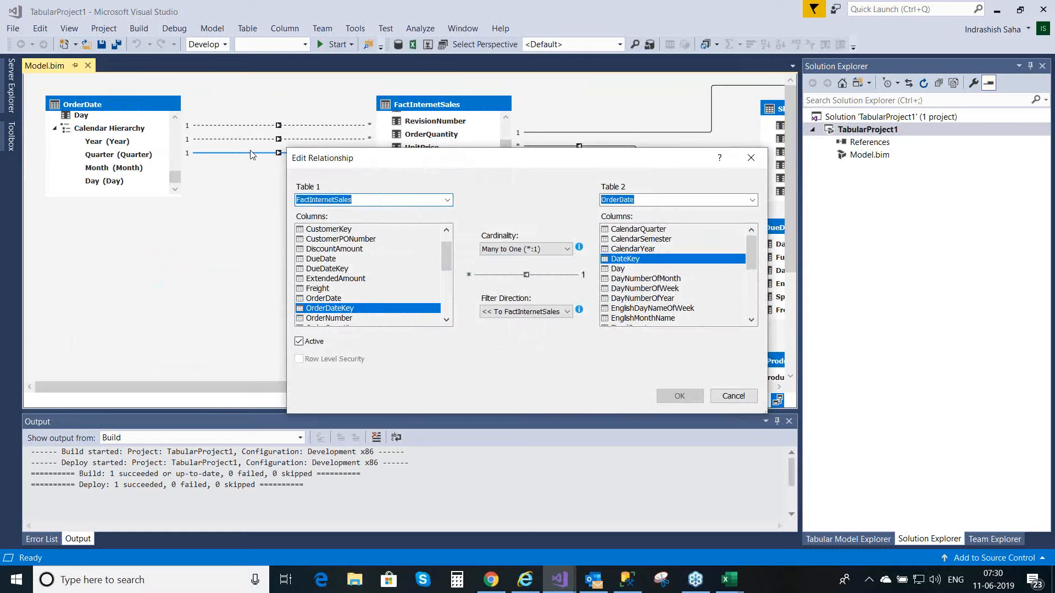
pyautogui.click(299, 342)
pyautogui.click(679, 398)
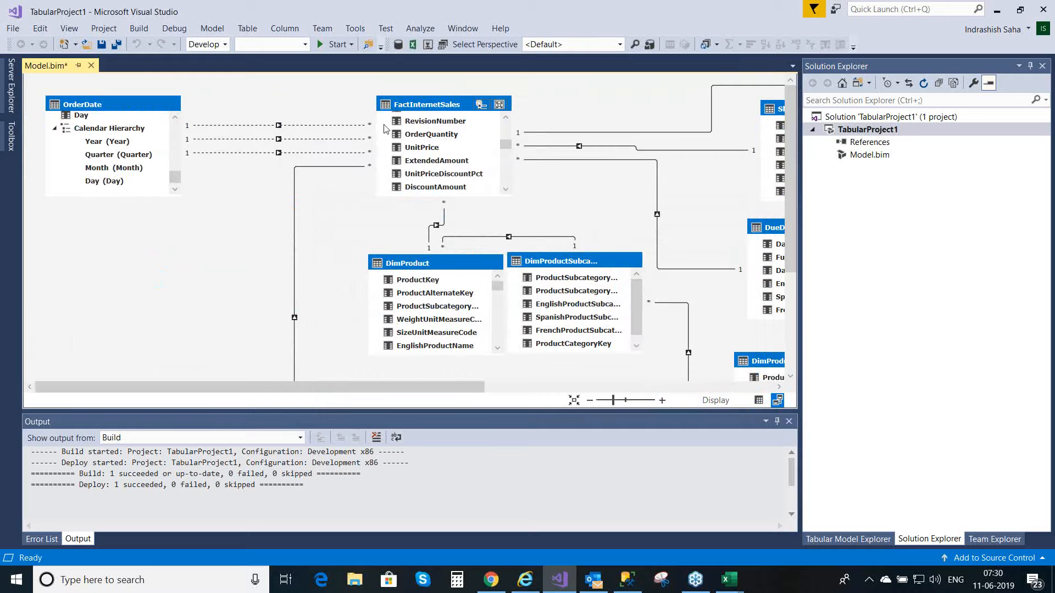
# Step: Make the relationship between FactInternetSales ShipDateKey and OrderDate DateKey active
pyautogui.doubleClick(342, 141)
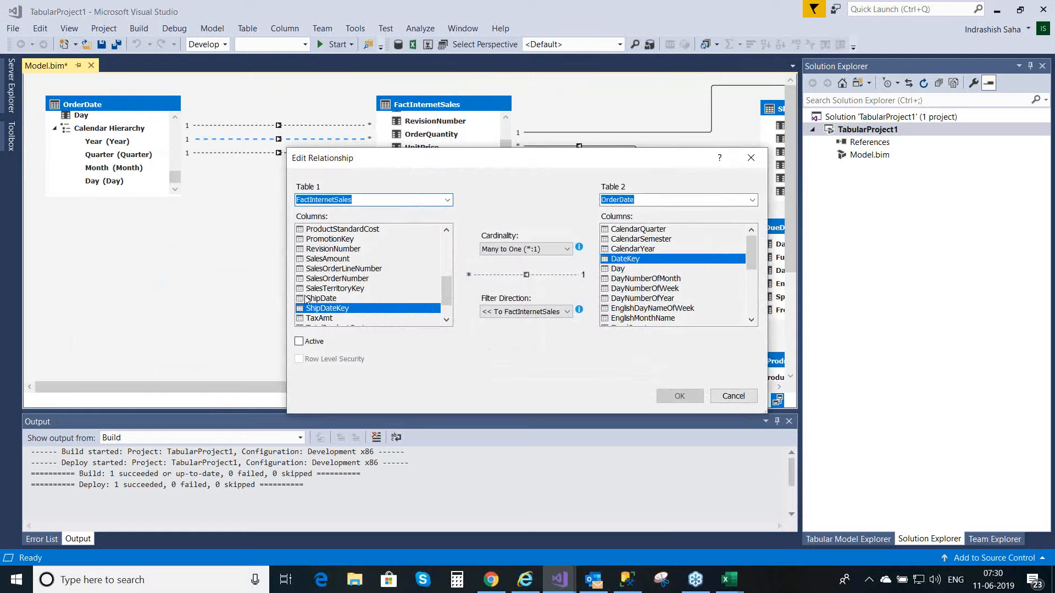
pyautogui.click(299, 342)
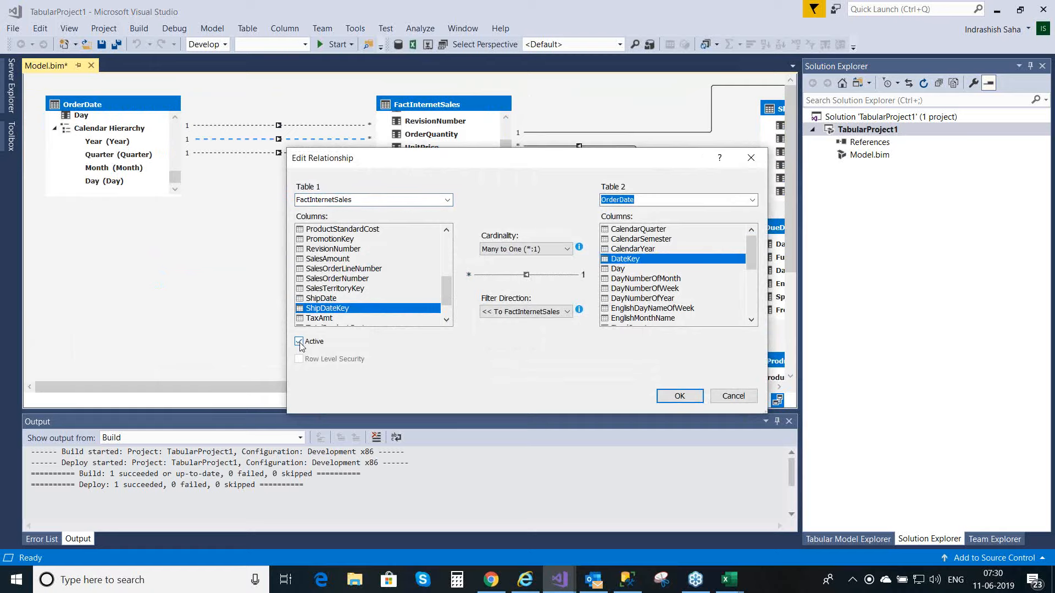
pyautogui.click(673, 400)
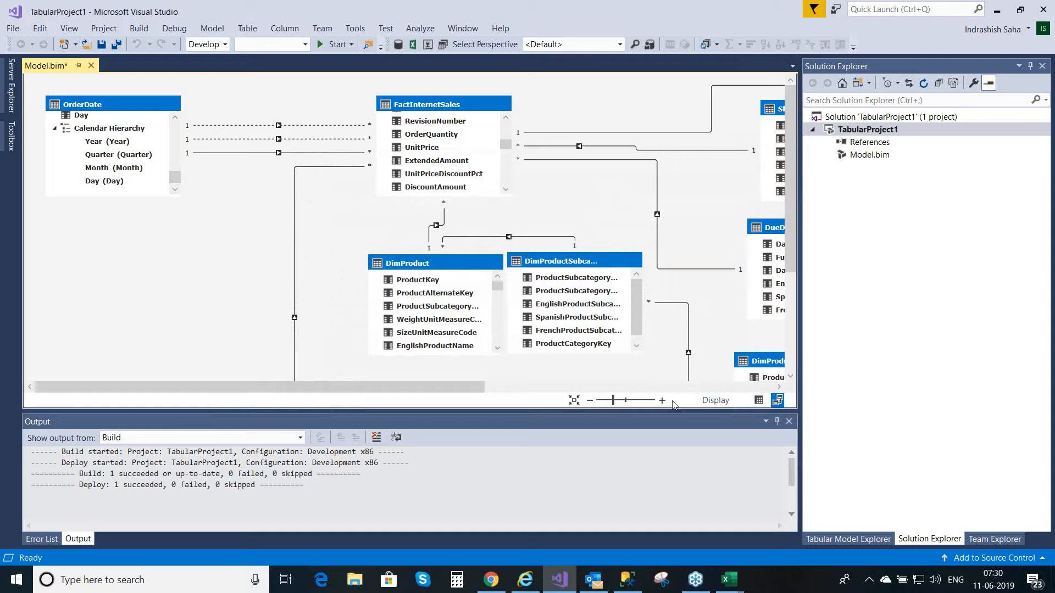
# Step: Review the definition of the active FactInternetSales–OrderDate relationship without changing it, and save the model
pyautogui.click(348, 154)
pyautogui.doubleClick(348, 155)
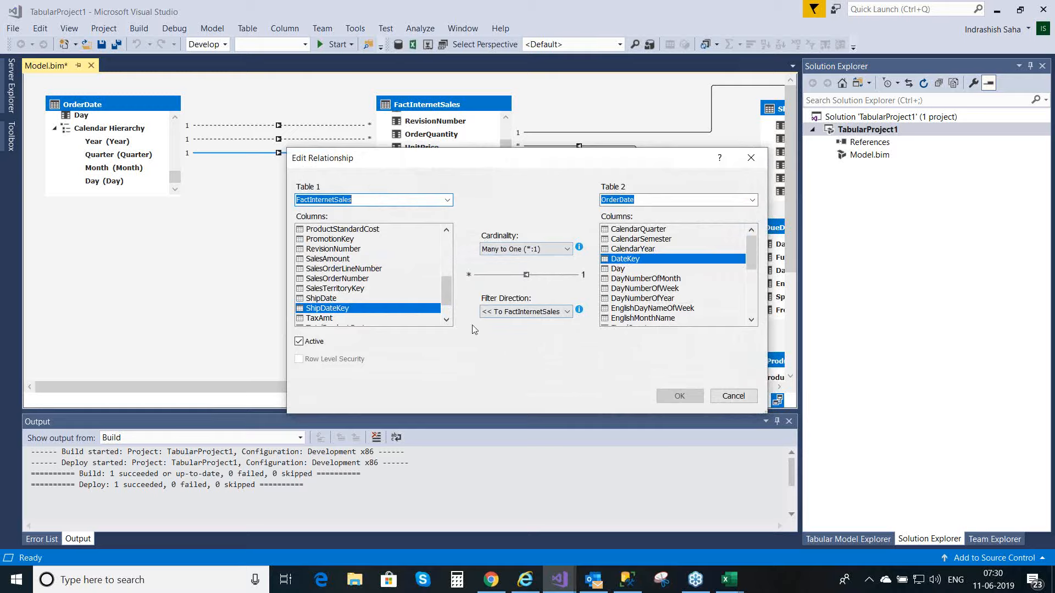
pyautogui.click(737, 398)
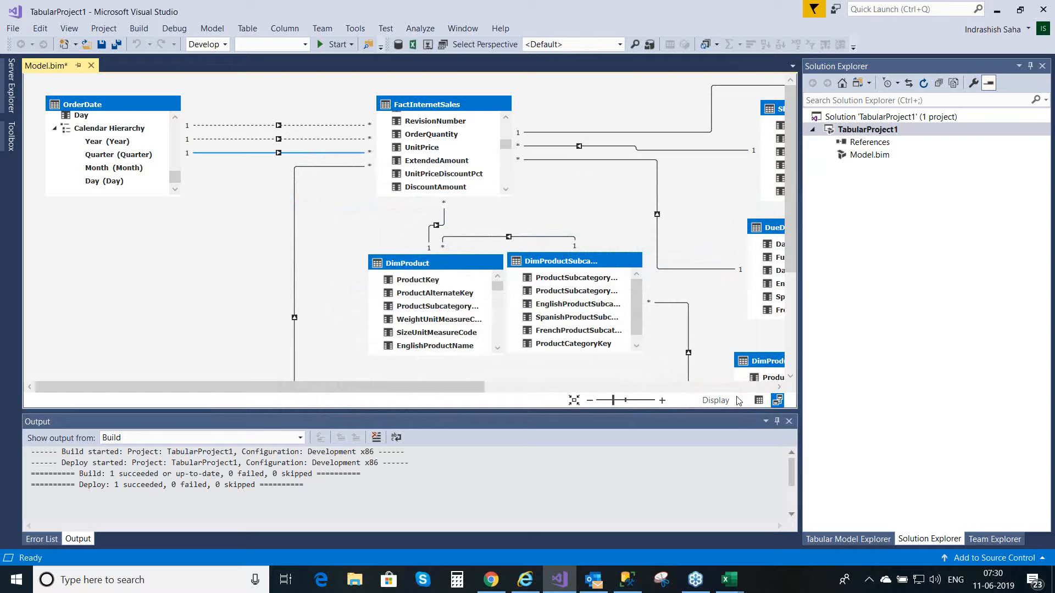
pyautogui.hotkey('ctrl', 's')
# Step: Examine the relationship linking FactInternetSales to the DateKey column of the DueDate table
pyautogui.click(661, 270)
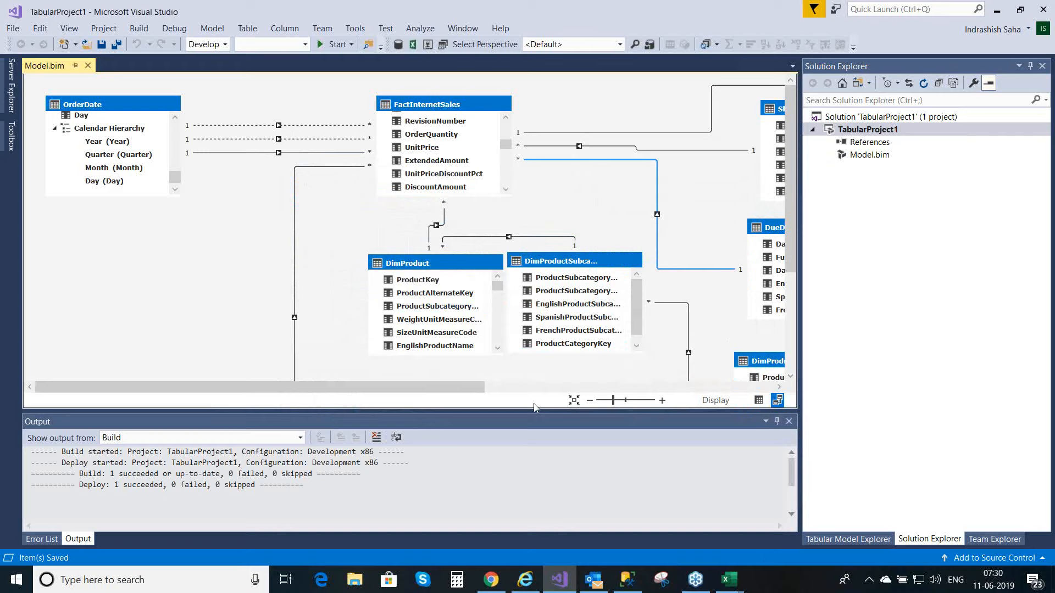
pyautogui.moveTo(472, 387); pyautogui.dragTo(625, 387)
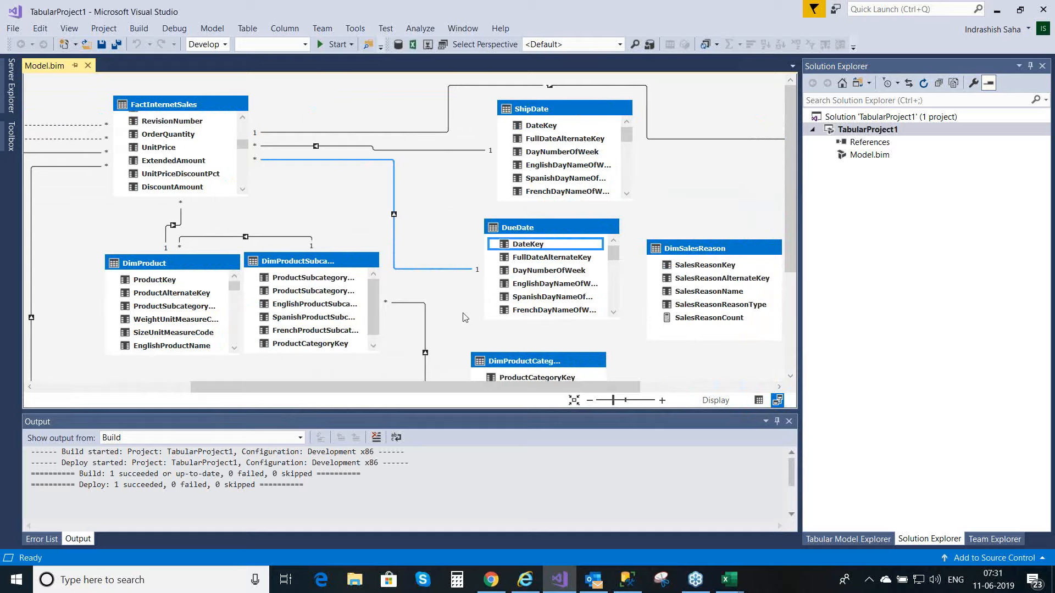
pyautogui.moveTo(450, 385); pyautogui.dragTo(239, 371)
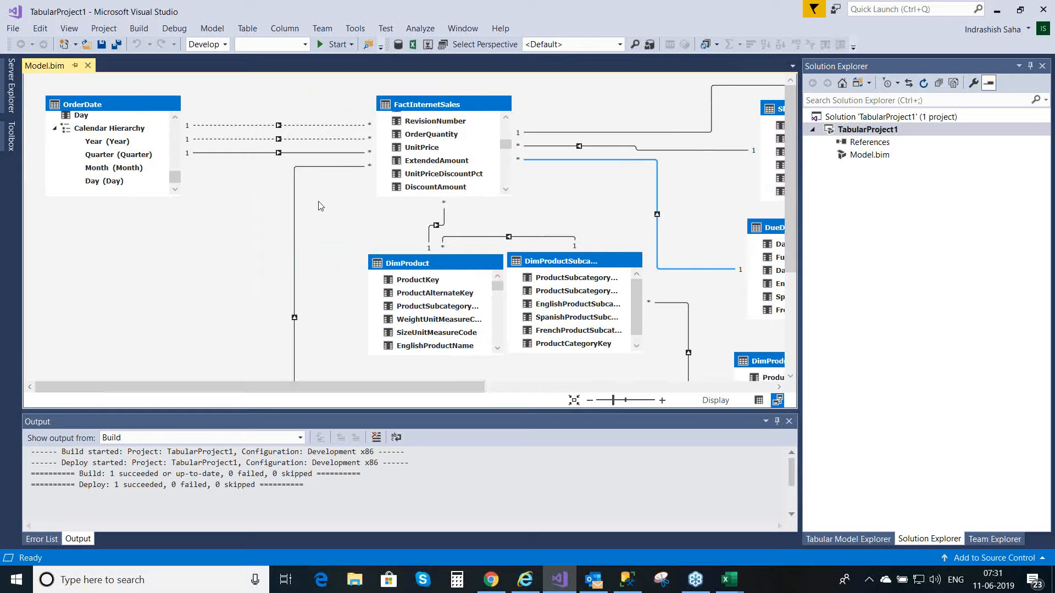